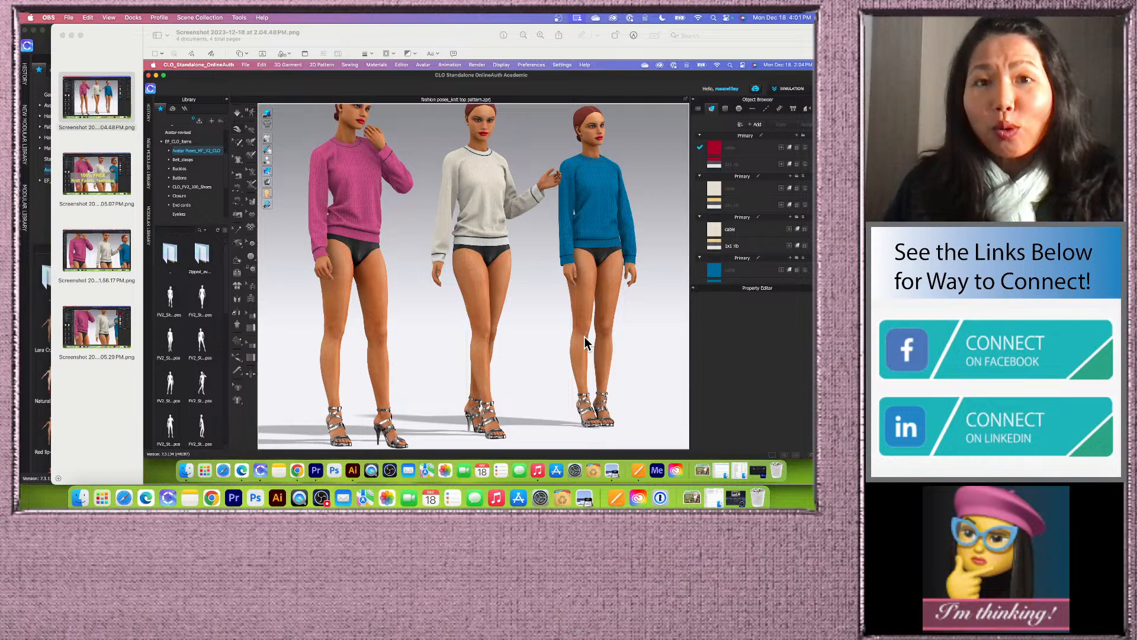
# - Examine the second and first screenshots of the avatars wearing knit sweaters
pyautogui.click(117, 185)
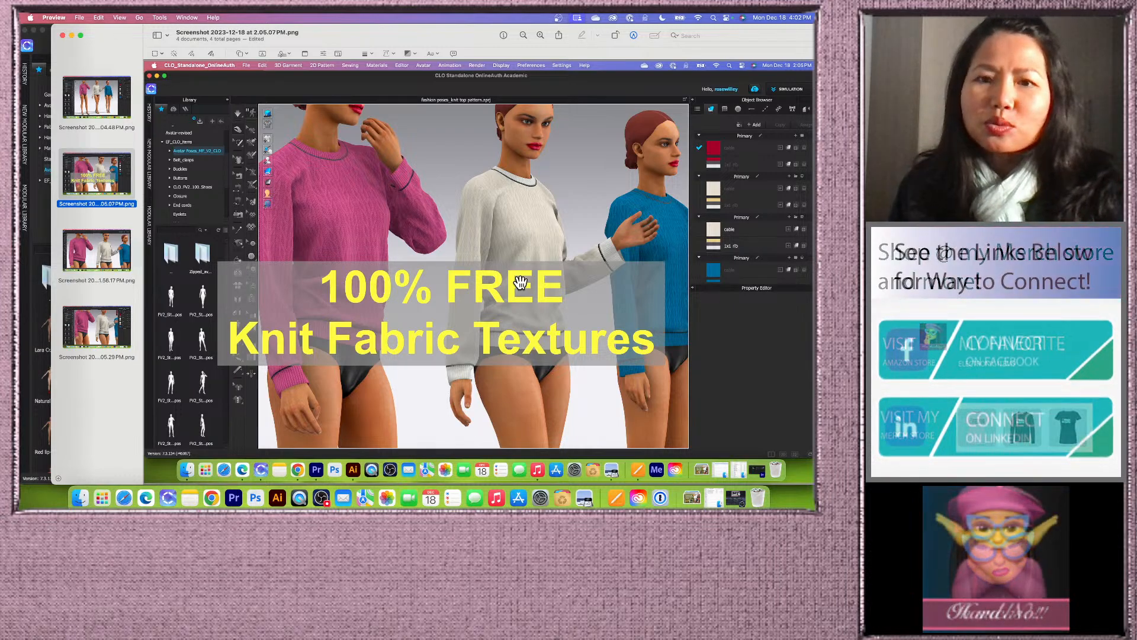
pyautogui.click(95, 106)
pyautogui.scroll(-3, 472, 286)
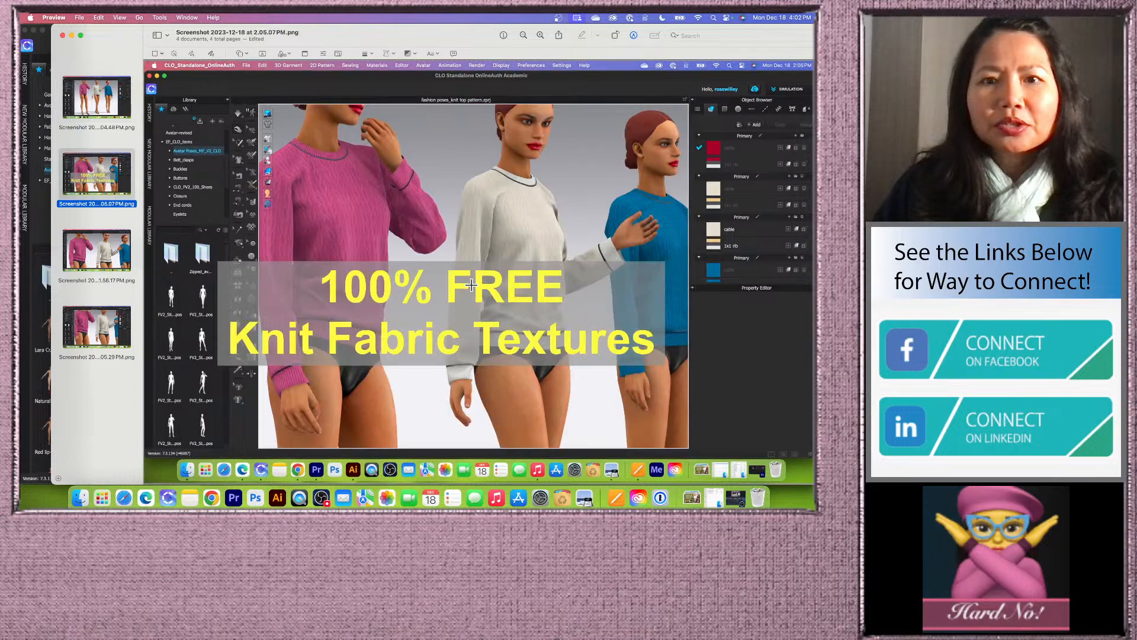
pyautogui.scroll(3, 472, 287)
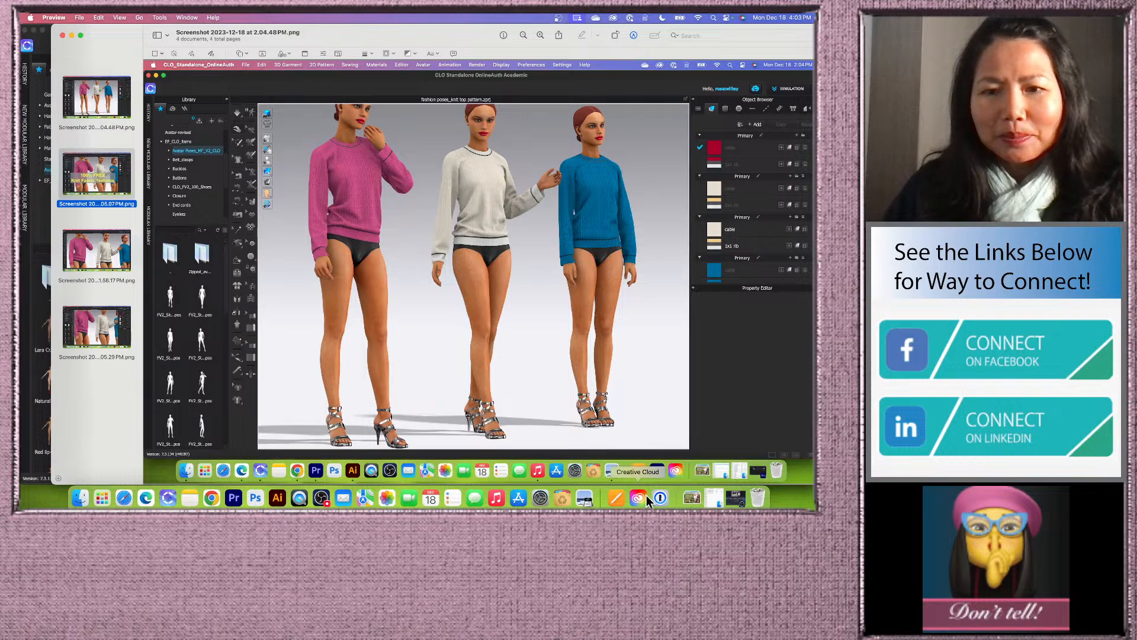
# - Bring the artboard images to the front and view Artboard 2, Artboard 5 and Artboard 1
pyautogui.moveTo(361, 35); pyautogui.dragTo(389, 75)
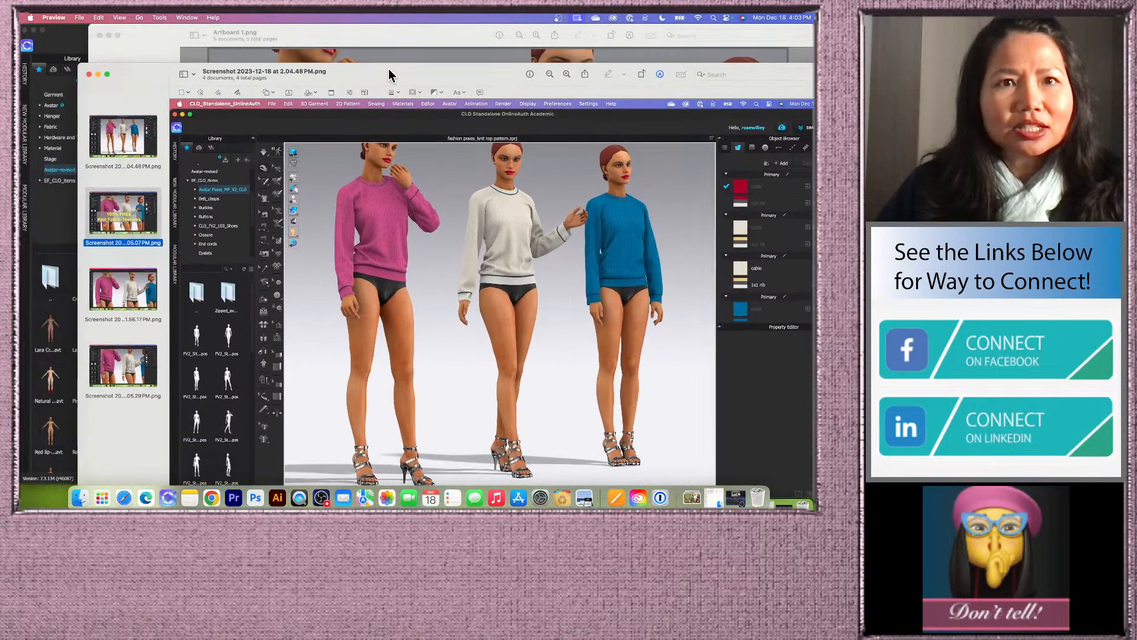
pyautogui.click(372, 34)
pyautogui.click(122, 161)
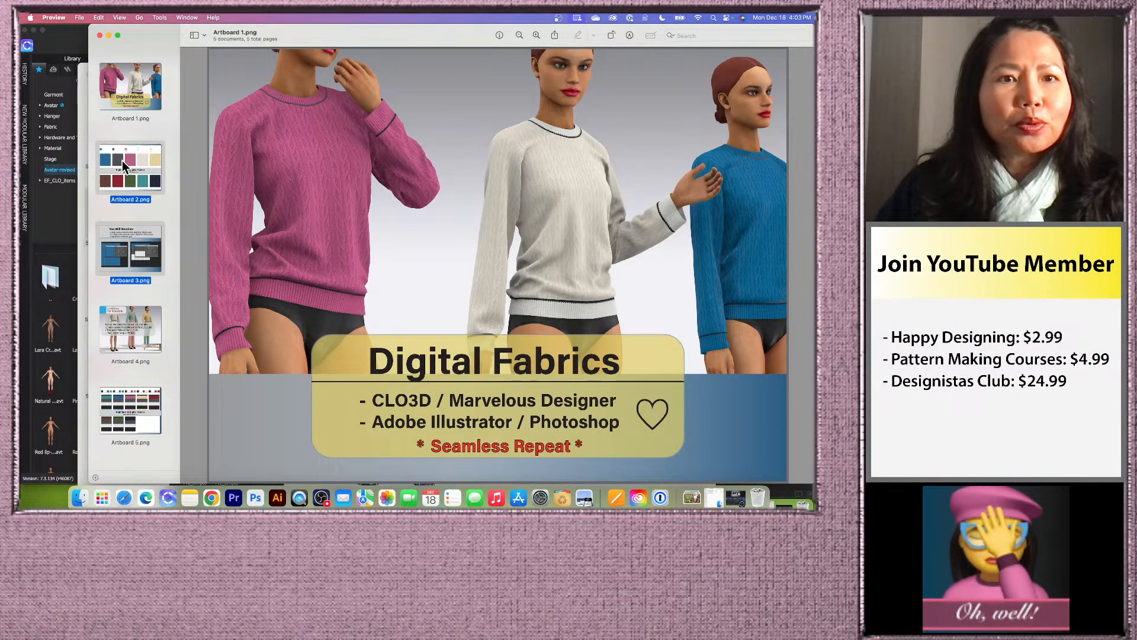
pyautogui.click(122, 161)
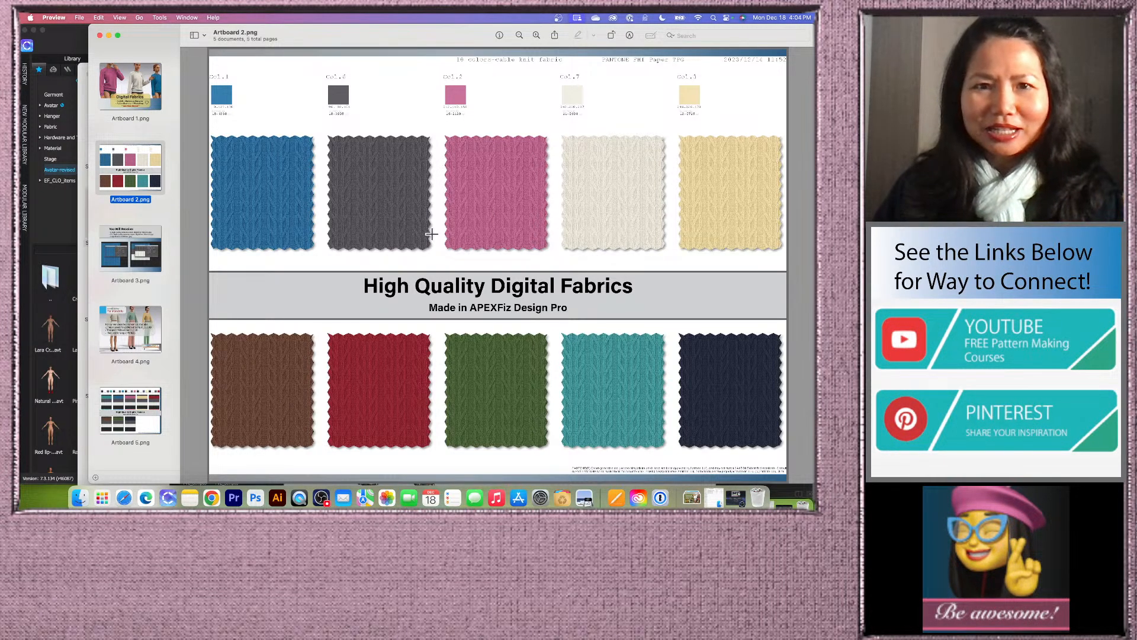
pyautogui.click(141, 413)
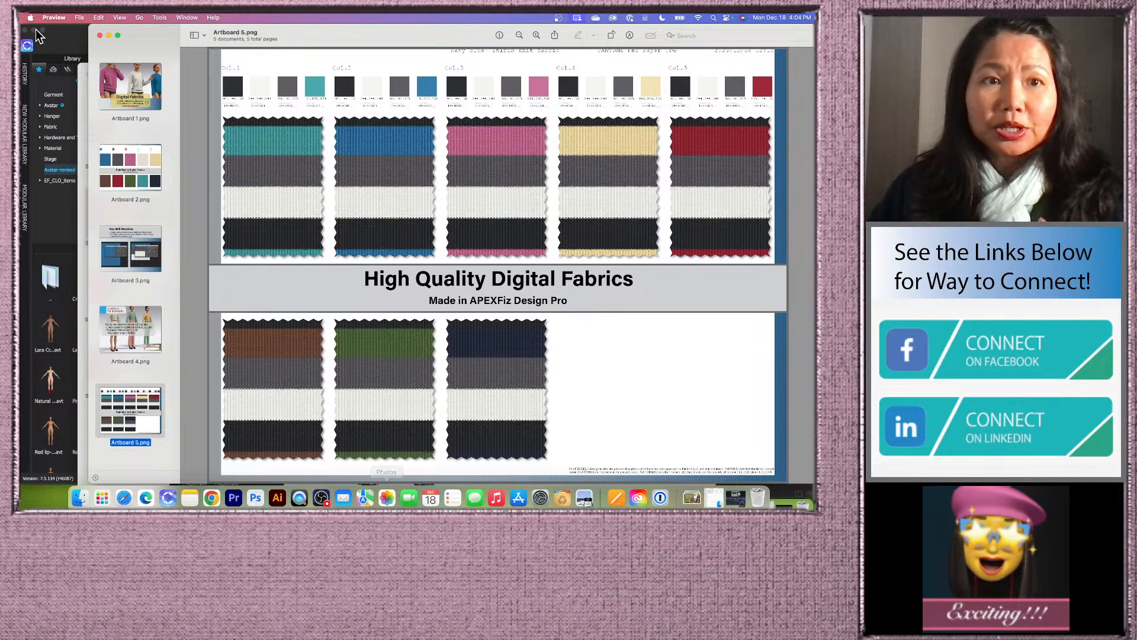
pyautogui.click(140, 94)
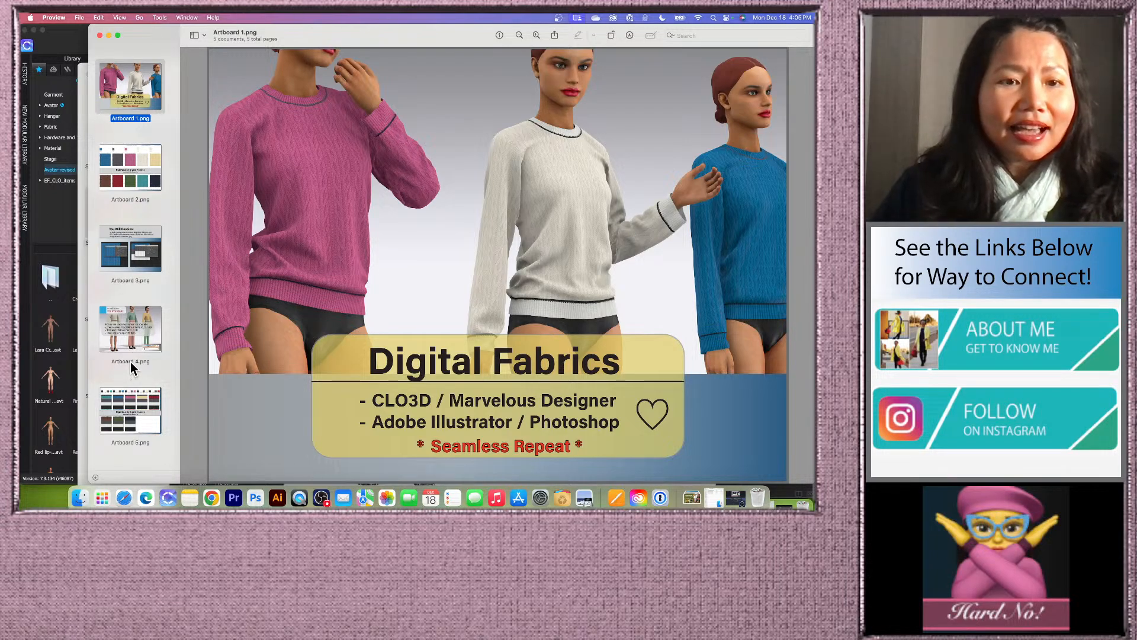
# - Bring CLO forward briefly, switch to Chrome and open the bookmarked Encoder Fashion YouTube channel
pyautogui.click(27, 46)
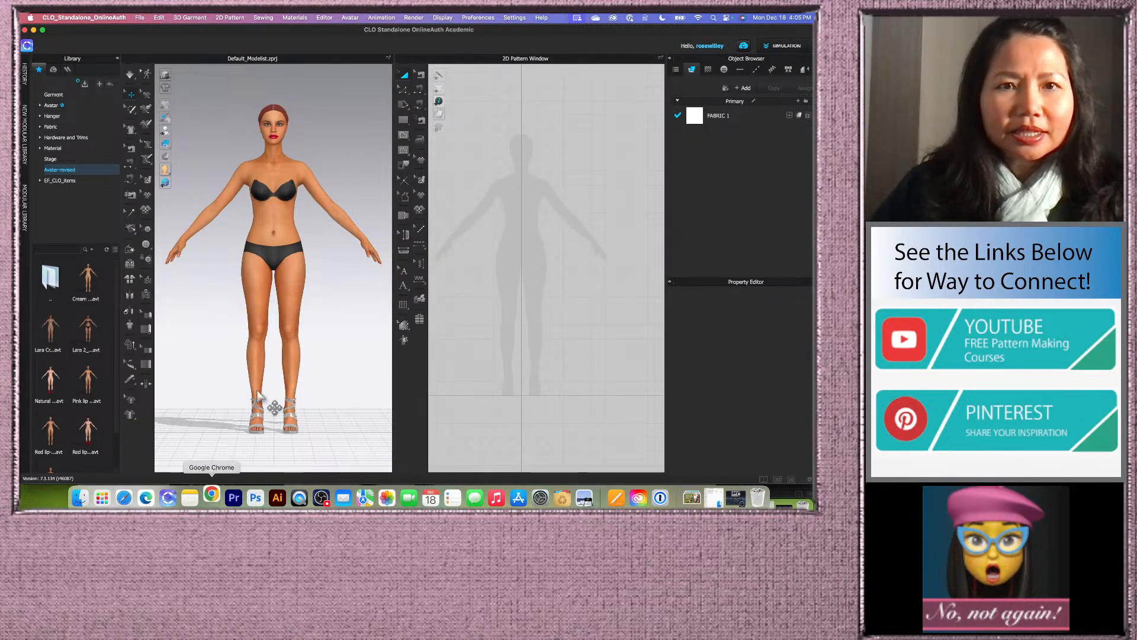
pyautogui.click(212, 497)
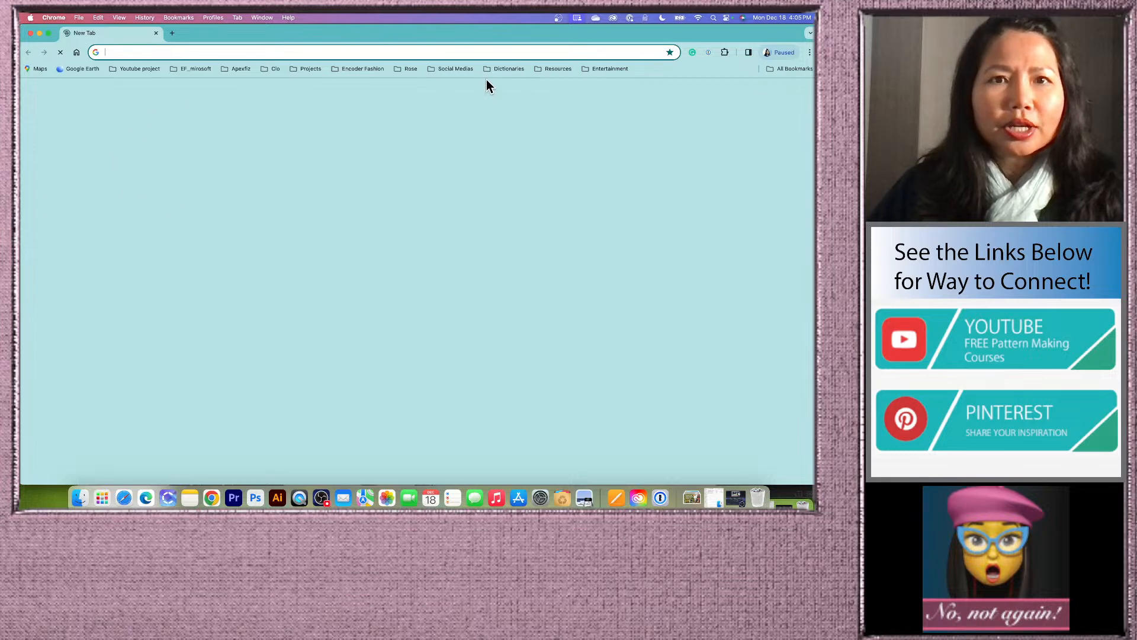
pyautogui.click(358, 69)
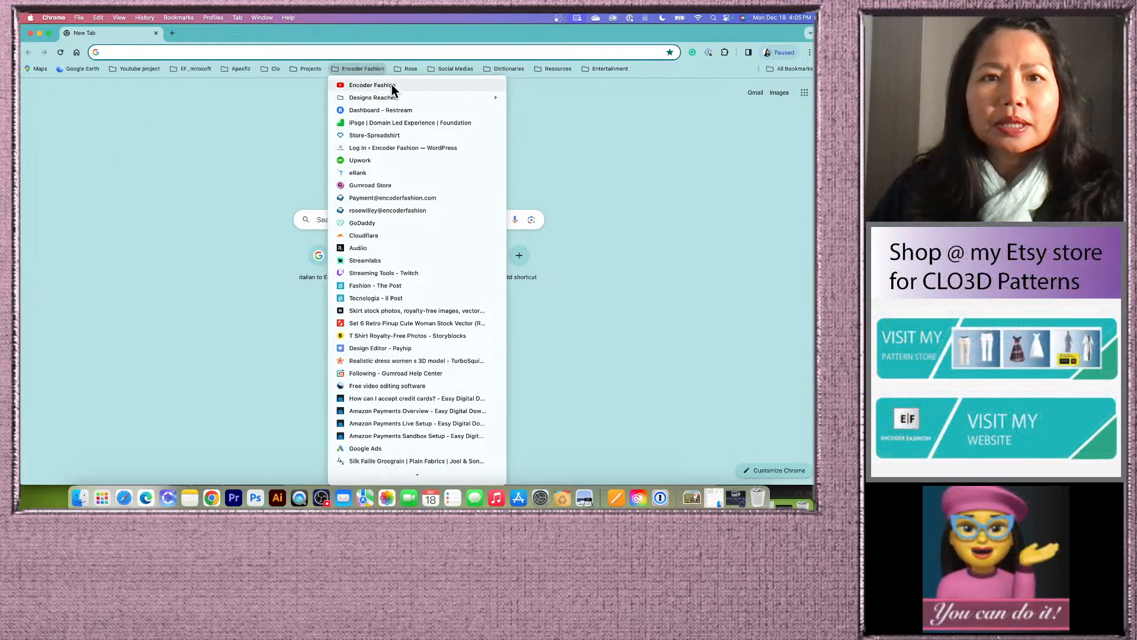
pyautogui.click(391, 86)
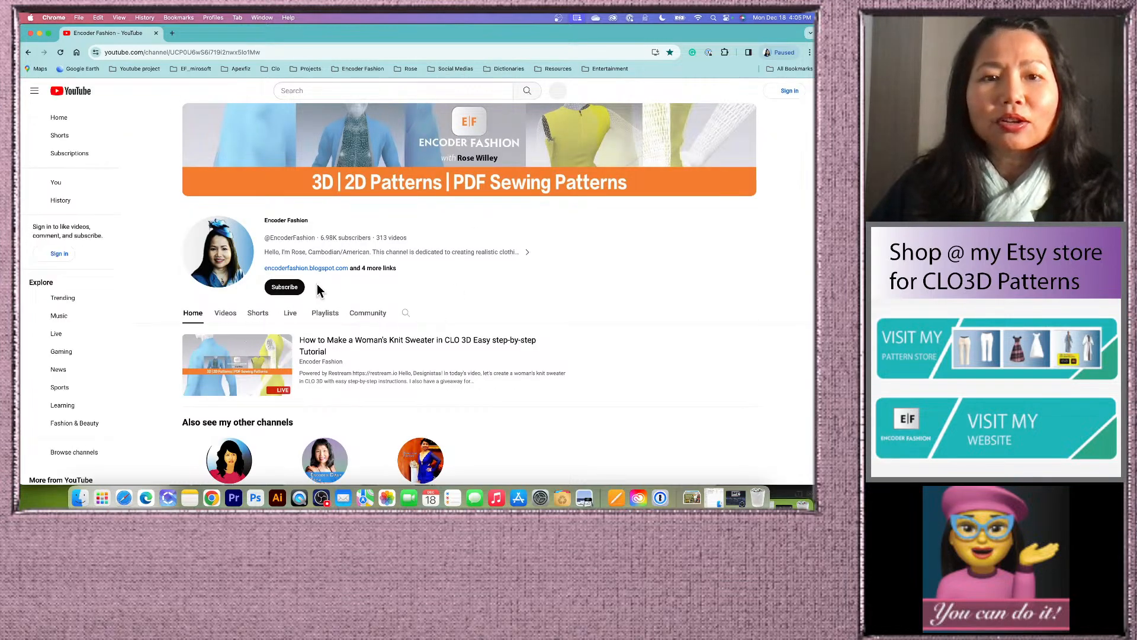
# - Open the encoderfashion.blogspot.com website from the channel's links and follow its link to the EncoderFashion Gumroad store
pyautogui.scroll(-1, 332, 282)
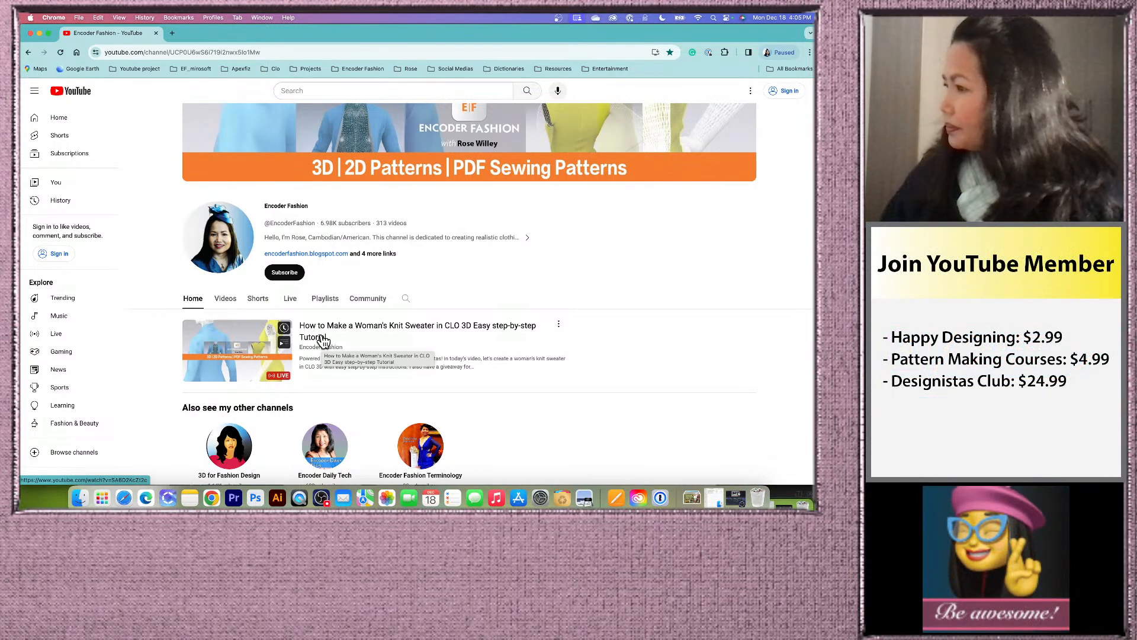
pyautogui.click(355, 253)
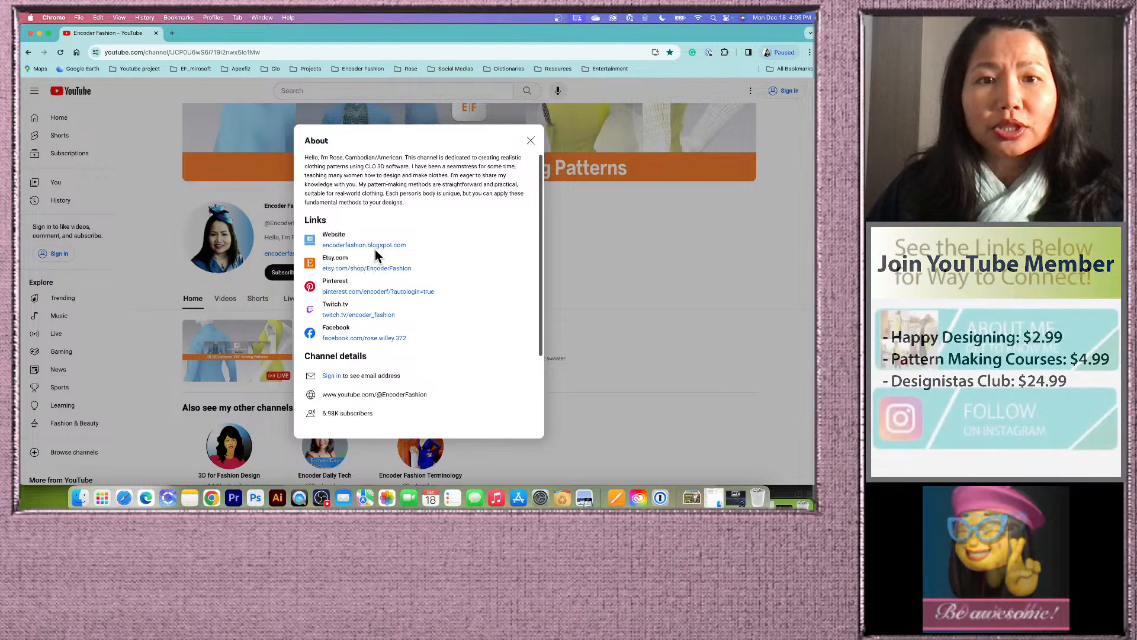
pyautogui.click(378, 245)
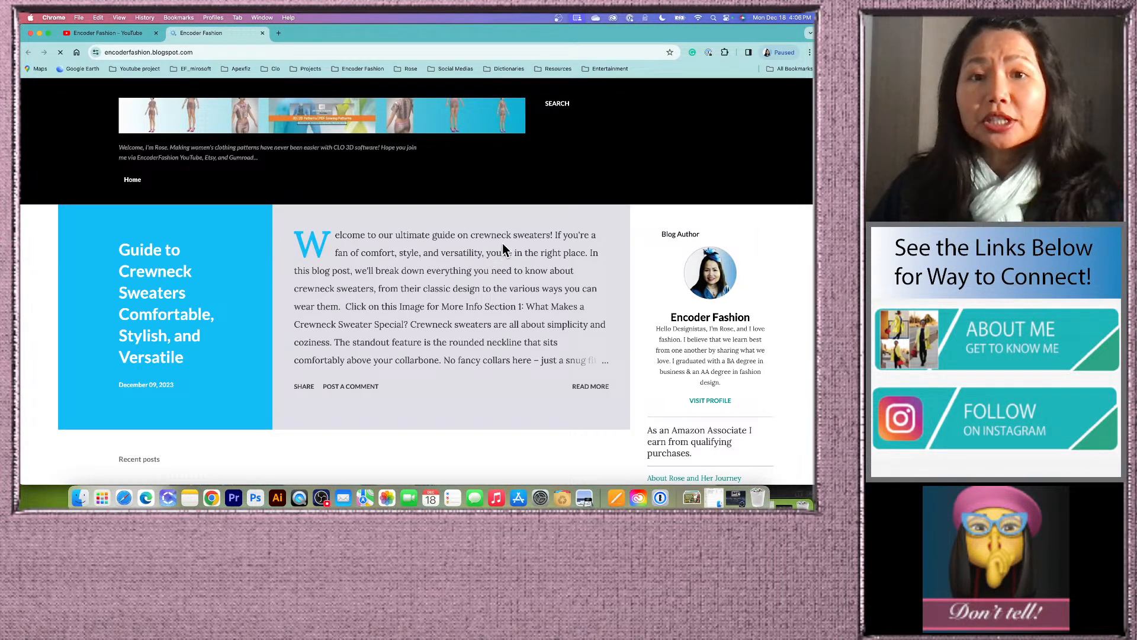
pyautogui.scroll(-3, 726, 403)
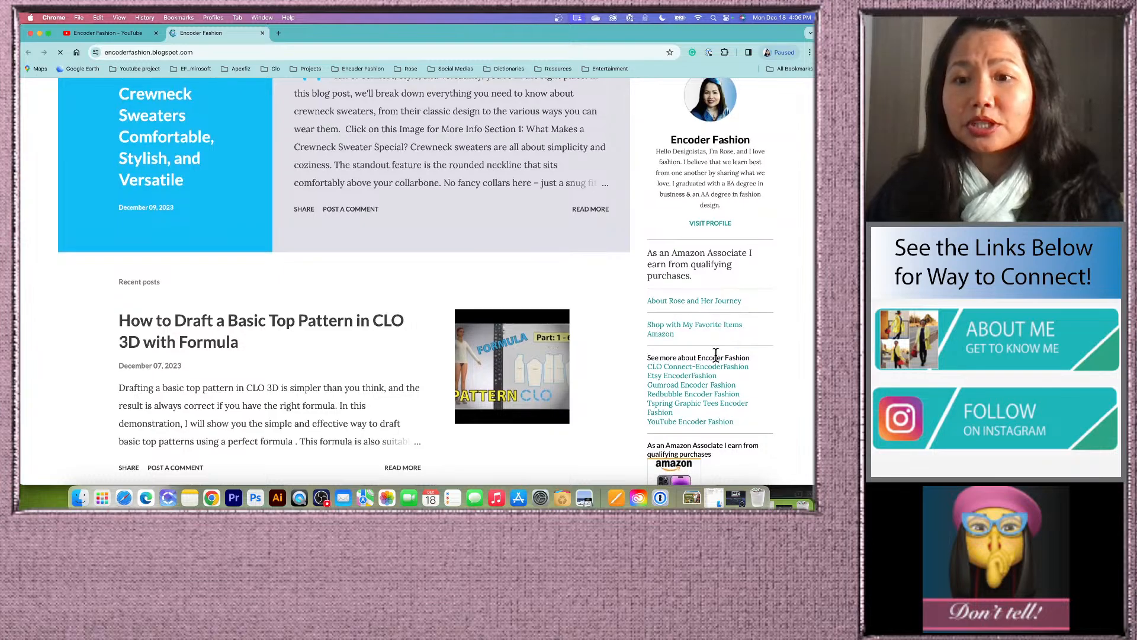
pyautogui.click(676, 375)
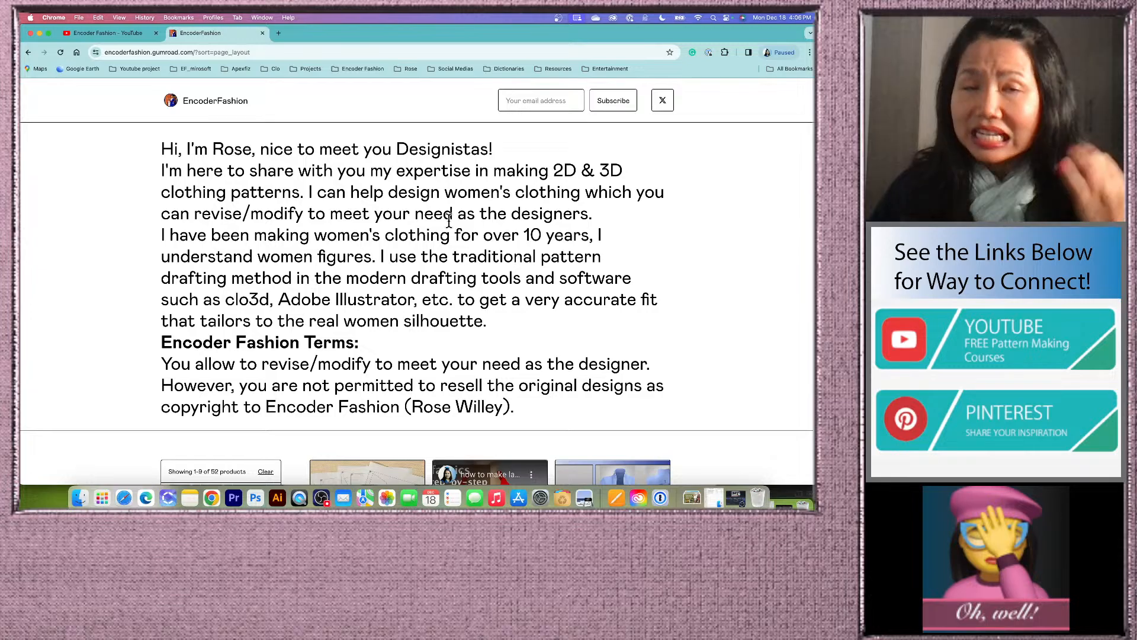
# - Look through the Gumroad store's product listings for the digital knit fabrics
pyautogui.scroll(-4, 424, 246)
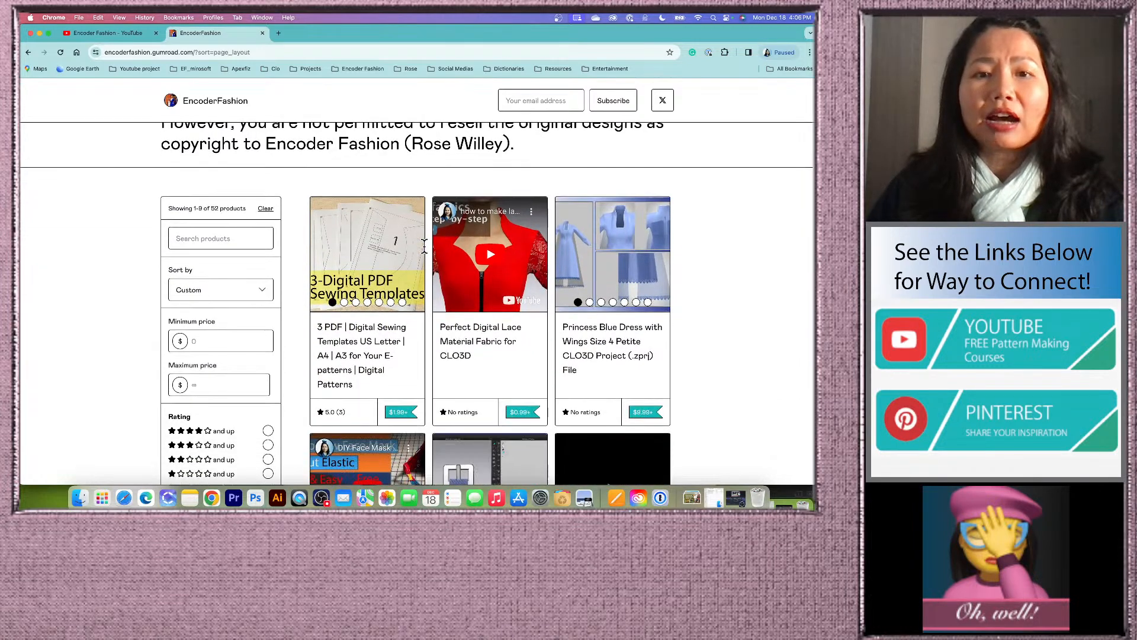
pyautogui.scroll(-3, 424, 246)
pyautogui.scroll(4, 426, 252)
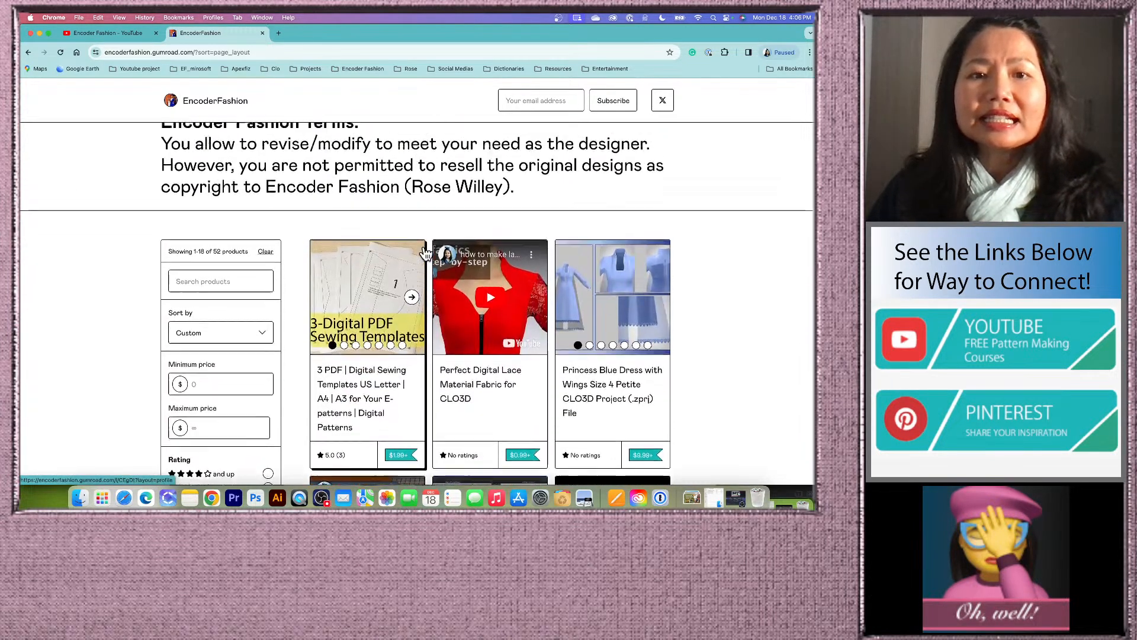
pyautogui.scroll(4, 425, 251)
pyautogui.scroll(-8, 424, 246)
pyautogui.scroll(6, 443, 248)
pyautogui.scroll(-4, 444, 252)
pyautogui.scroll(-6, 446, 254)
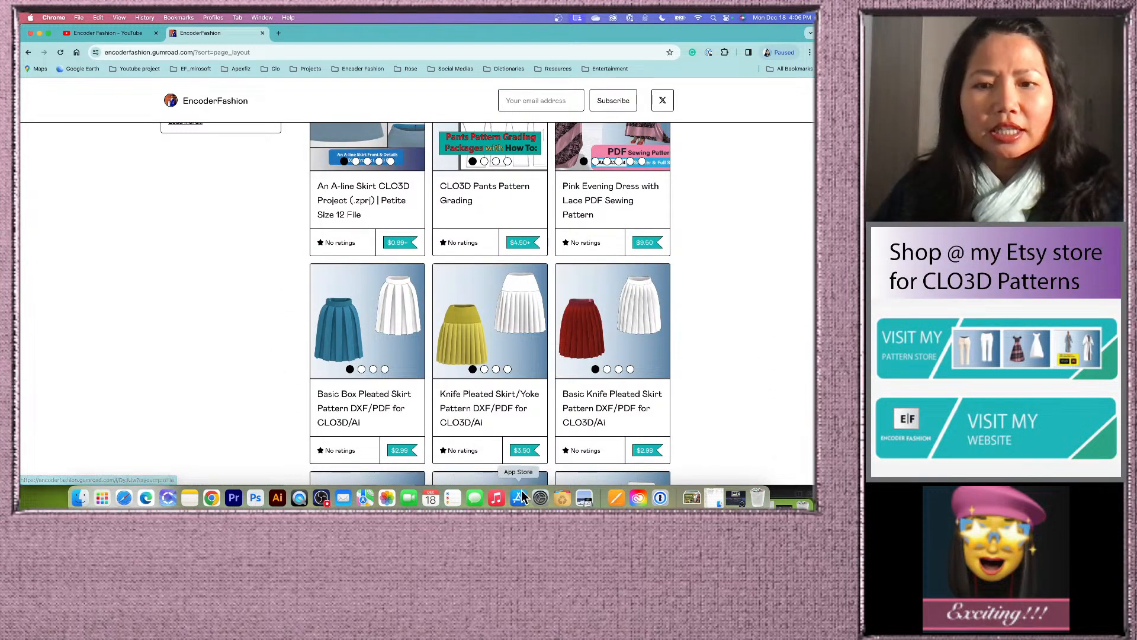
# - Switch to Notes and view the PDF sewing template note and the note on making a knit sweater in clo3d
pyautogui.click(189, 498)
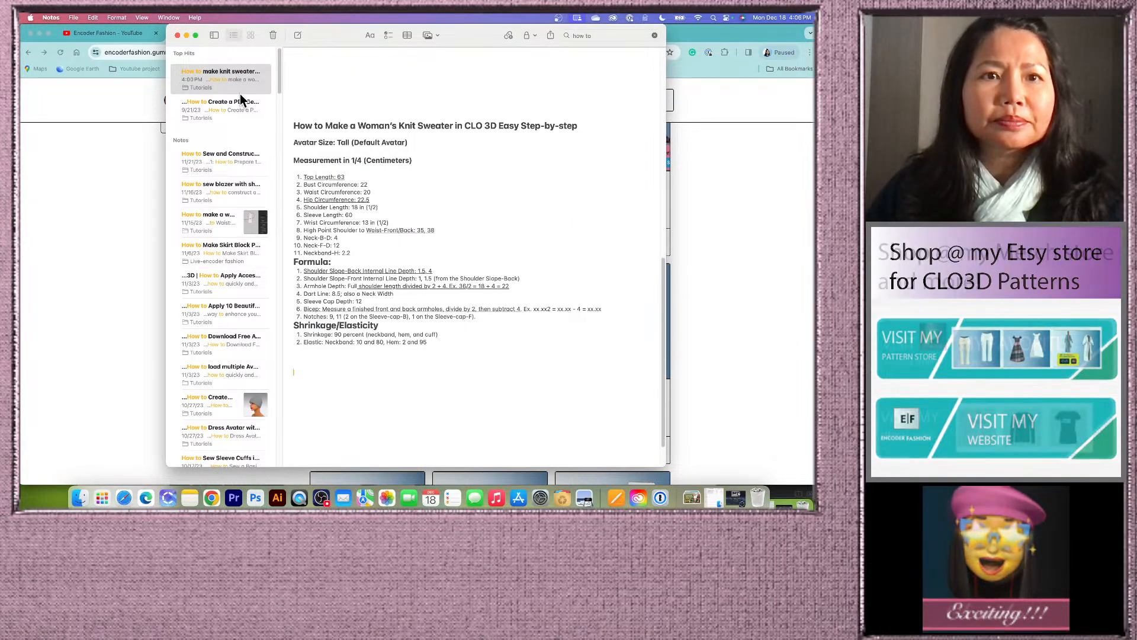
pyautogui.click(225, 105)
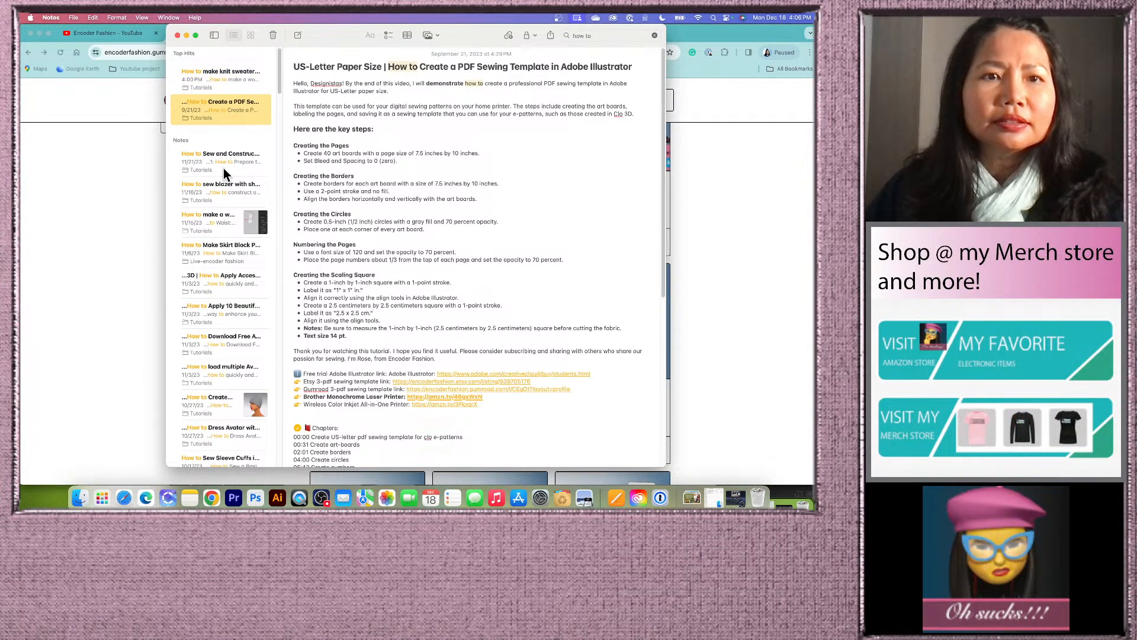
pyautogui.click(218, 71)
# - Clear the existing notes search and search for "18-" to find the digital knit fabrics note
pyautogui.click(601, 36)
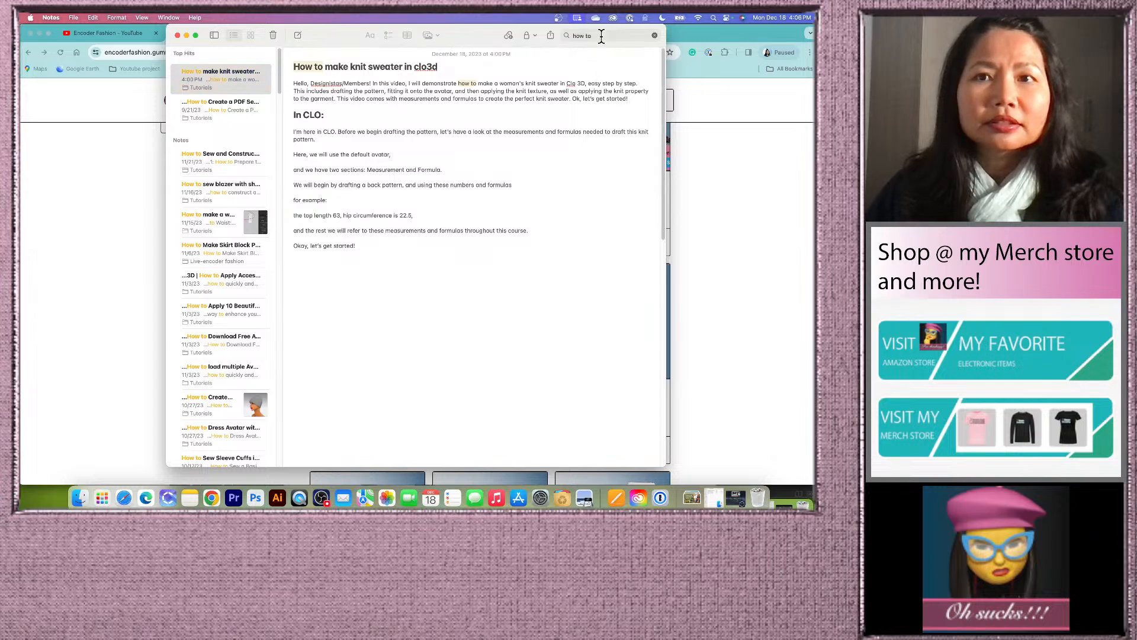
pyautogui.click(654, 36)
pyautogui.write('kni')
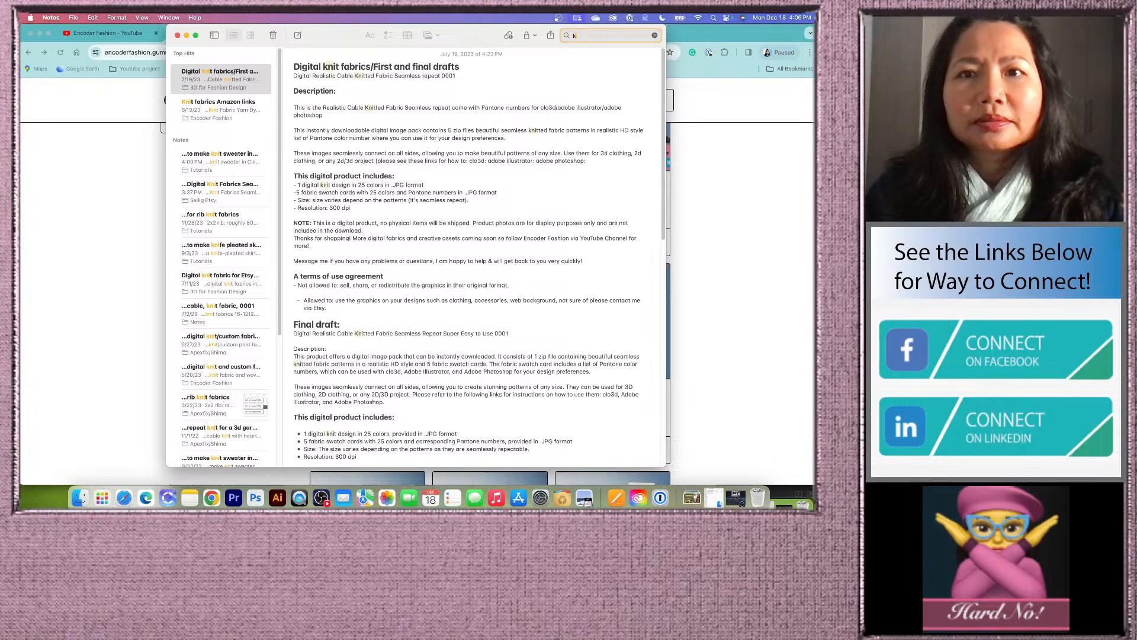
pyautogui.press('BackSpace')
pyautogui.write('18-')
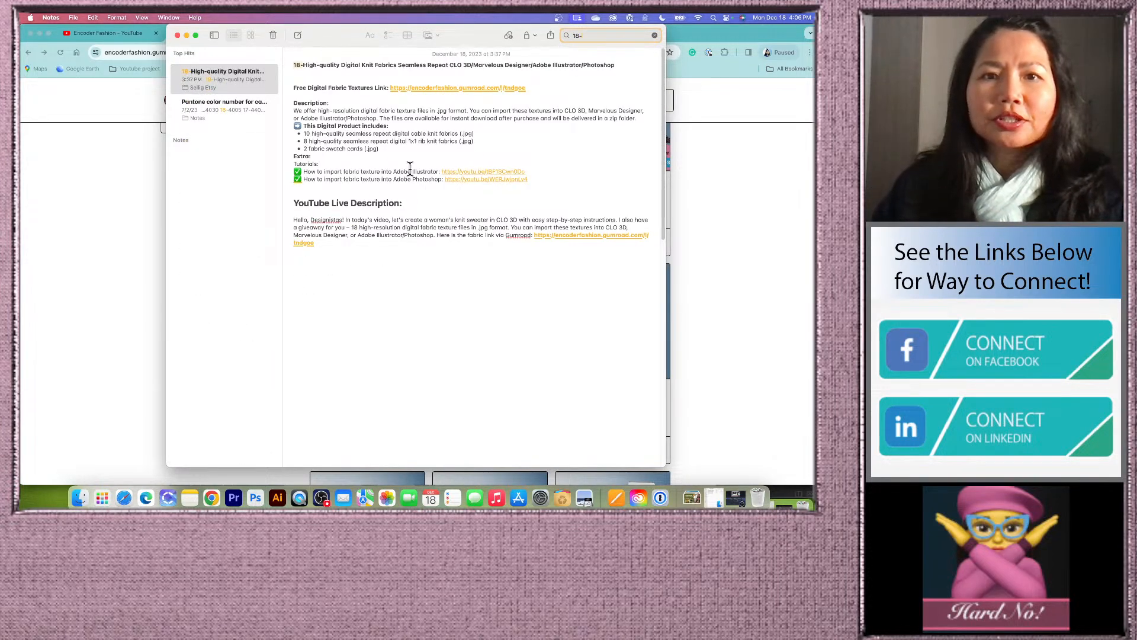
# - Open the free digital fabric textures link from the note and examine the product's price, quantity and description
pyautogui.click(473, 88)
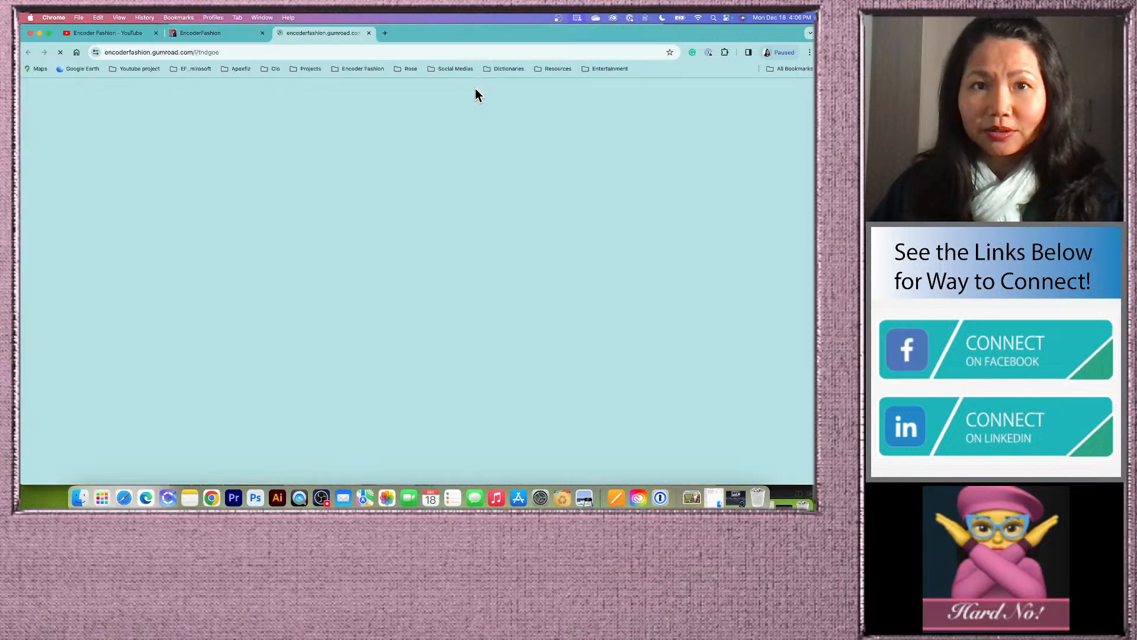
pyautogui.scroll(-3, 443, 317)
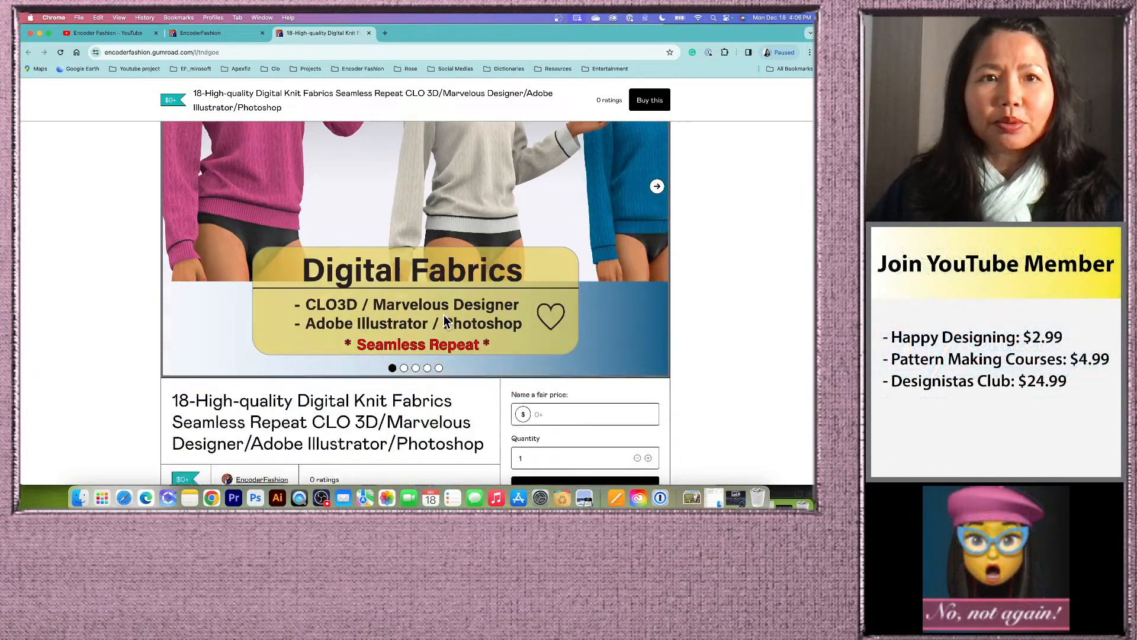
pyautogui.scroll(-3, 443, 314)
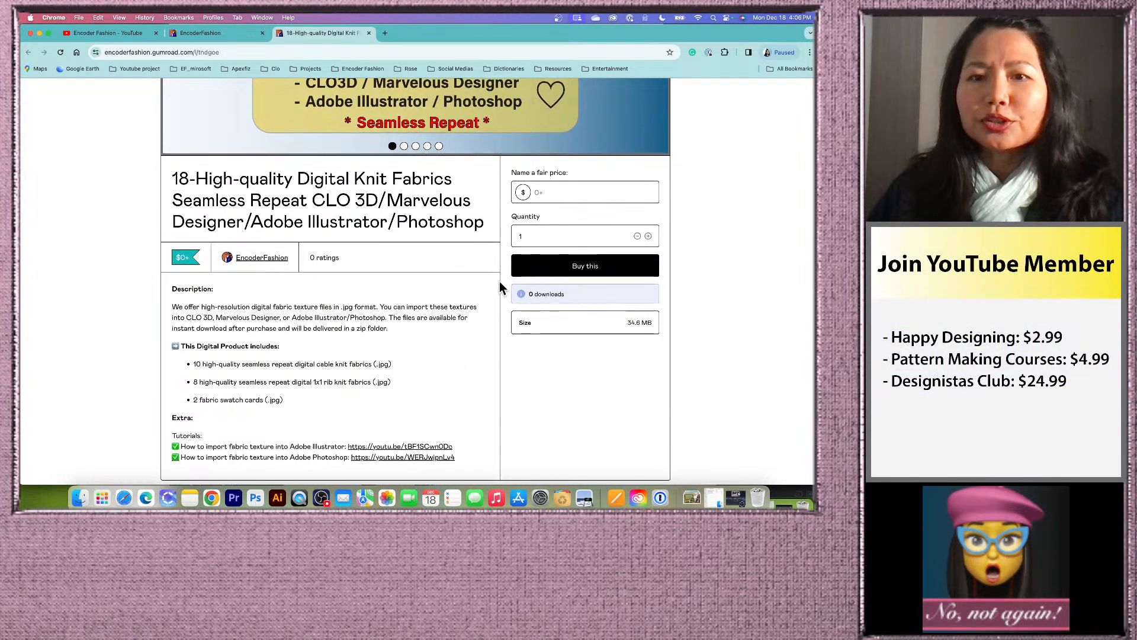
pyautogui.click(539, 196)
pyautogui.click(534, 236)
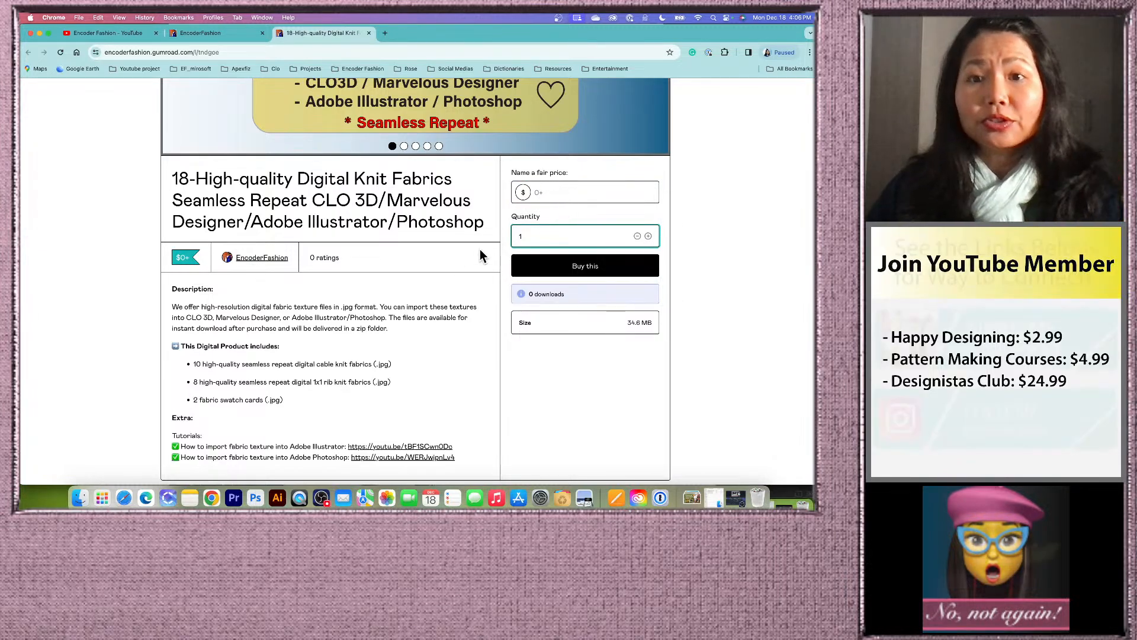
pyautogui.scroll(-1, 424, 286)
pyautogui.scroll(-1, 424, 286)
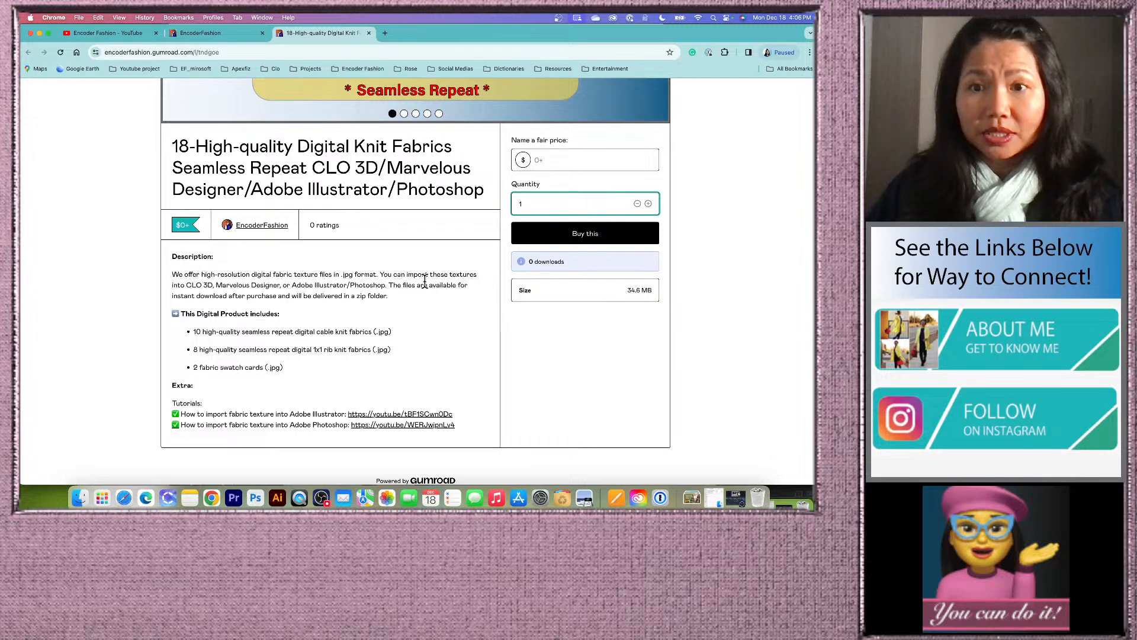
# - View the product's preview images through to the one showing the fabric image sizes
pyautogui.scroll(10, 424, 280)
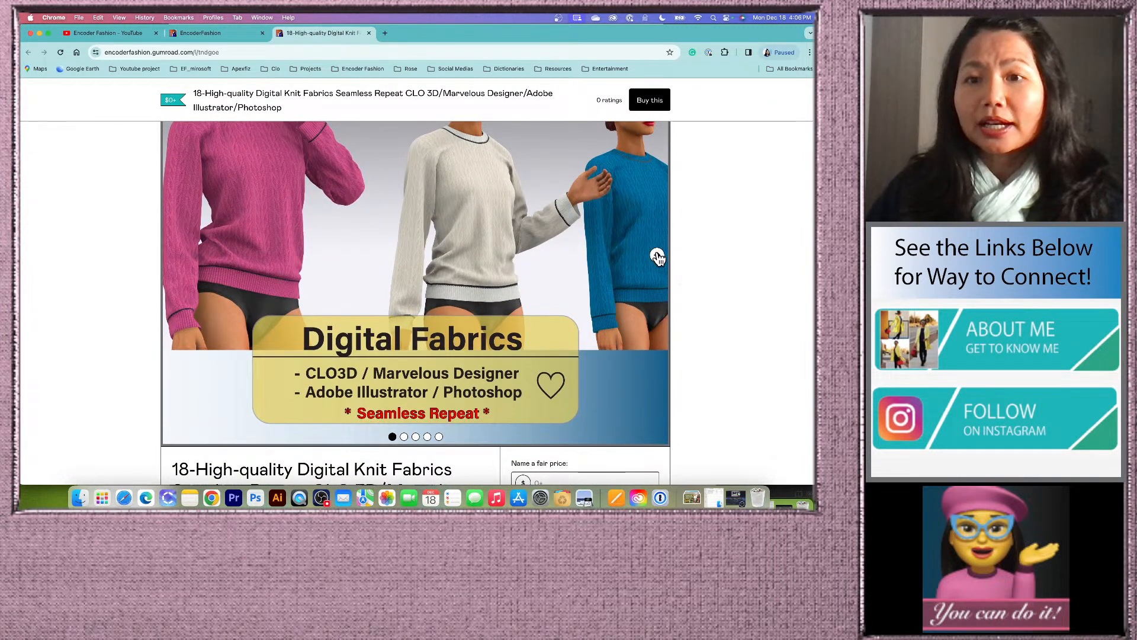
pyautogui.click(656, 252)
pyautogui.scroll(1, 542, 321)
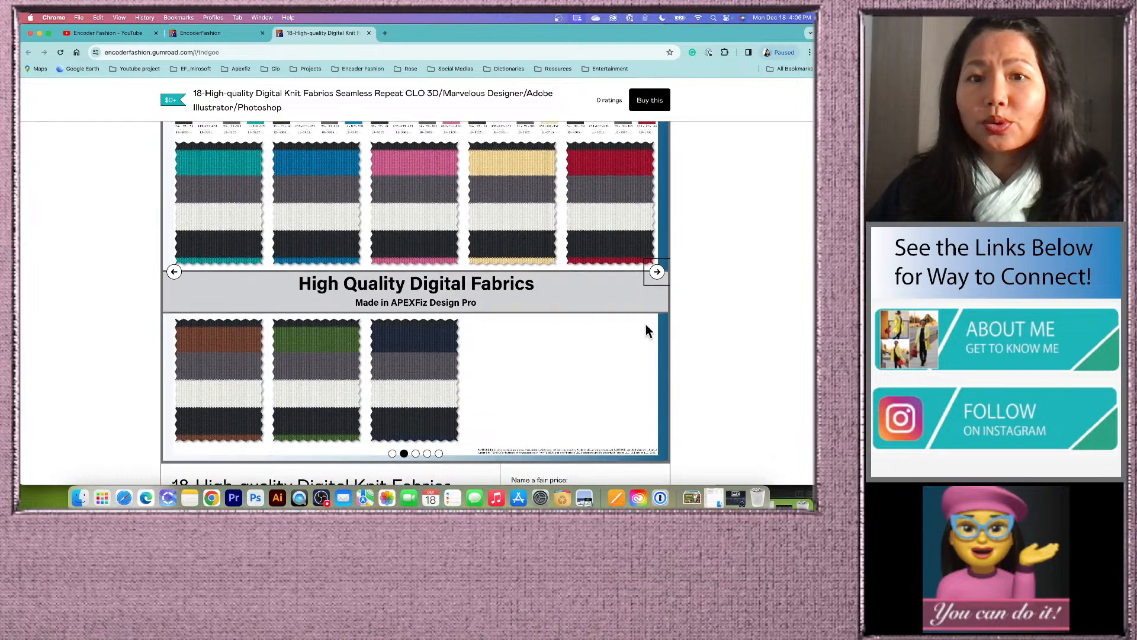
pyautogui.click(658, 273)
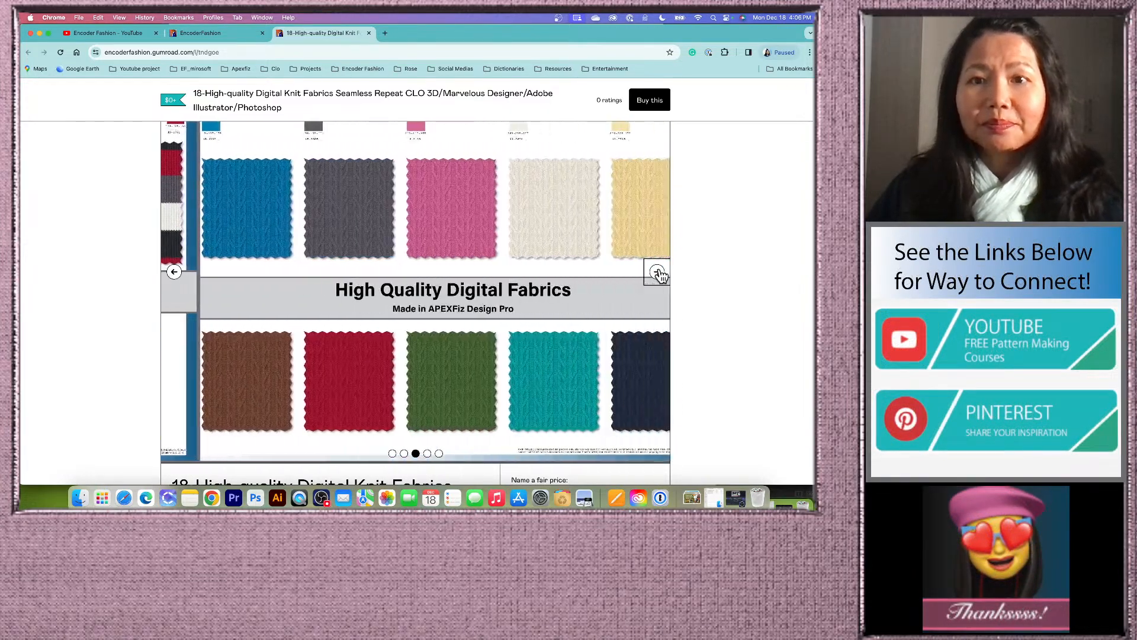
pyautogui.click(658, 273)
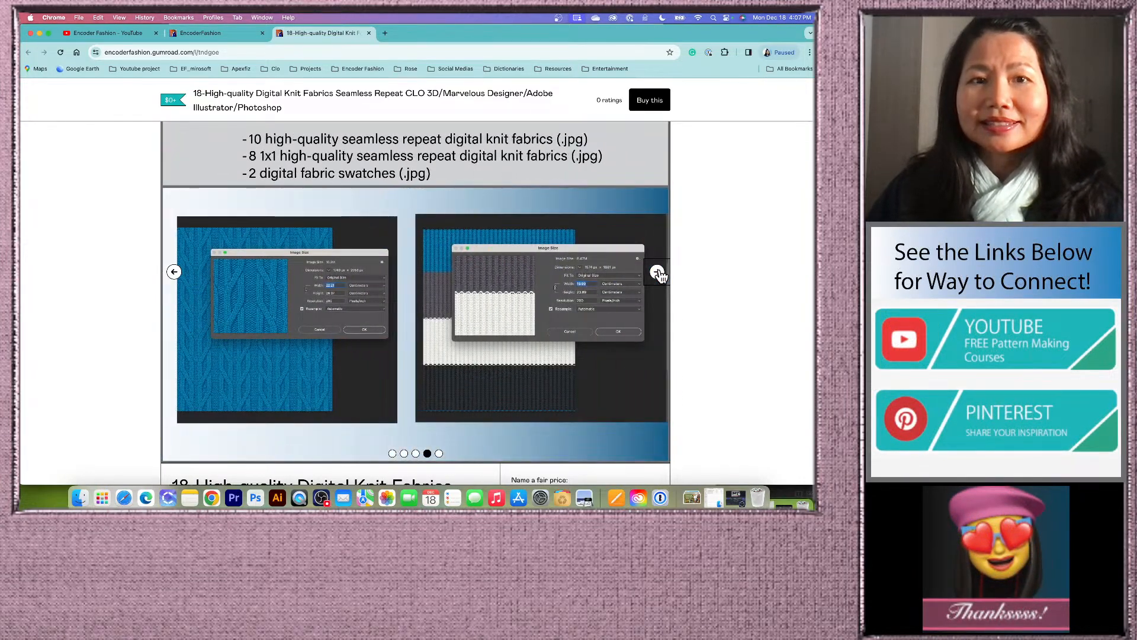
pyautogui.scroll(-1, 347, 296)
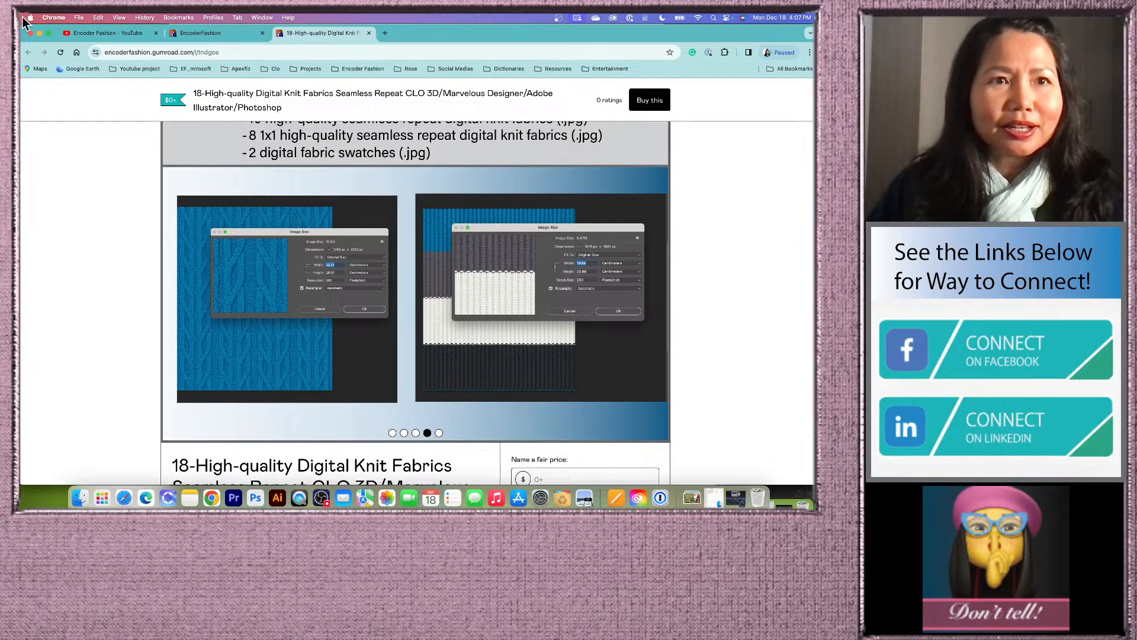
# - Minimize the browser to return to Notes, and view the Pantone color number note before reopening the digital knit fabrics note
pyautogui.click(39, 33)
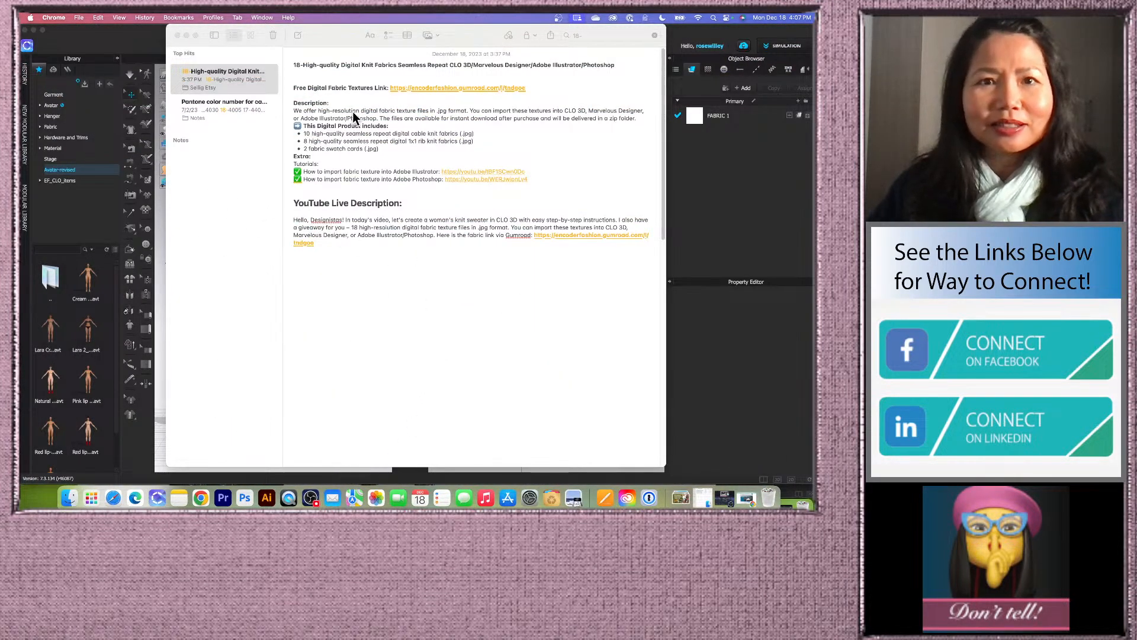
pyautogui.click(232, 34)
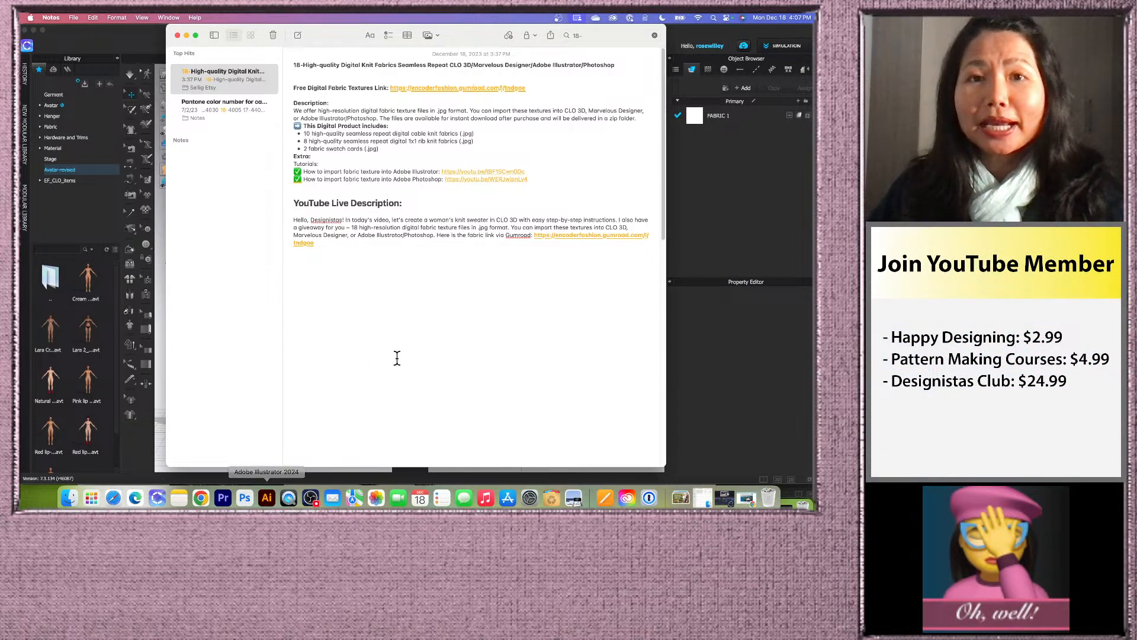
pyautogui.click(225, 110)
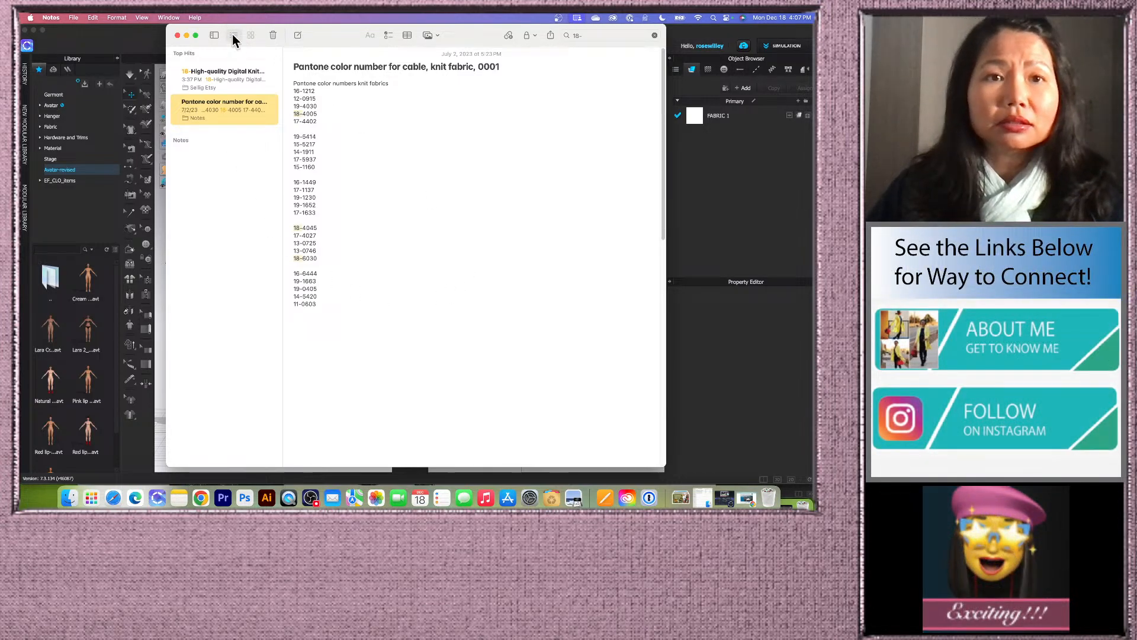
pyautogui.click(225, 72)
# - Clear the existing notes search and search for "knit sweater" to open the note on making a knit sweater in clo3d
pyautogui.click(654, 35)
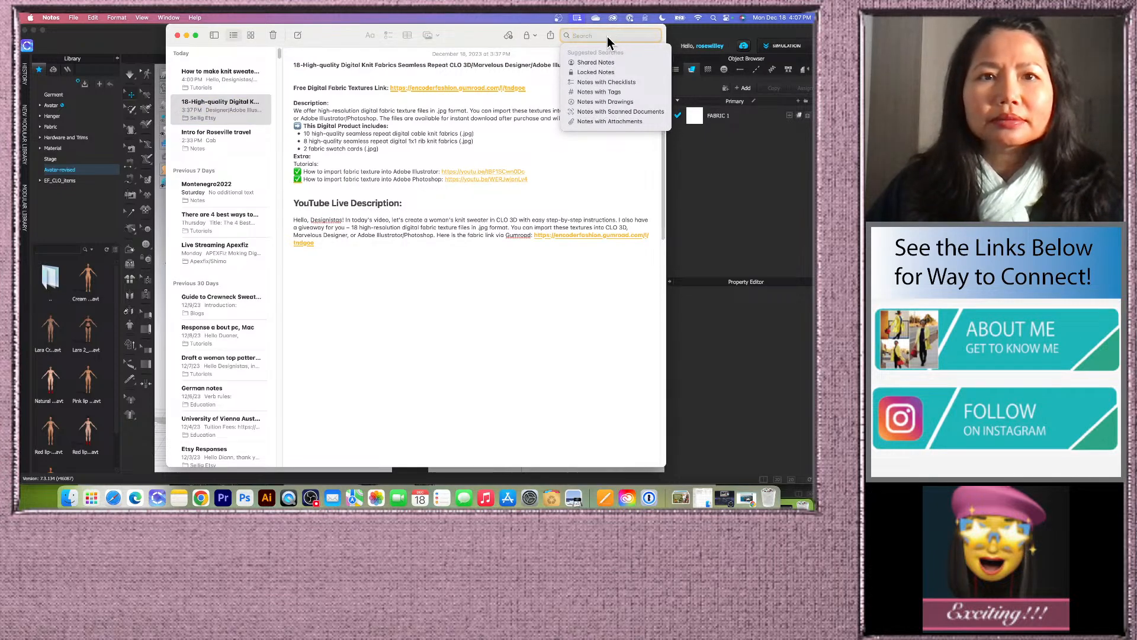
pyautogui.write('k')
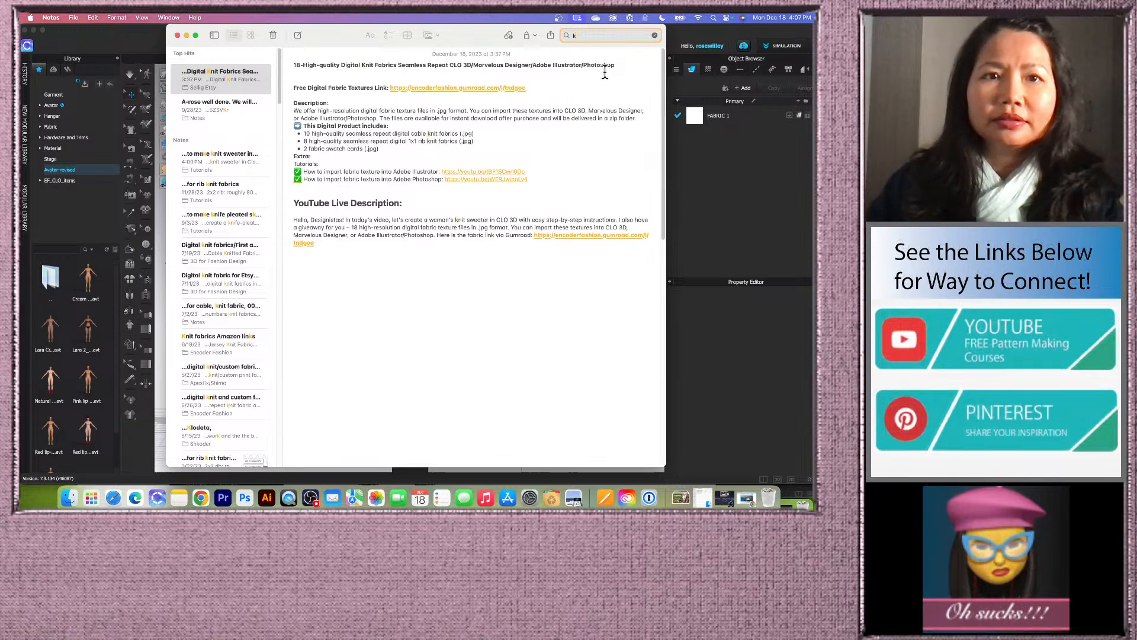
pyautogui.write('n')
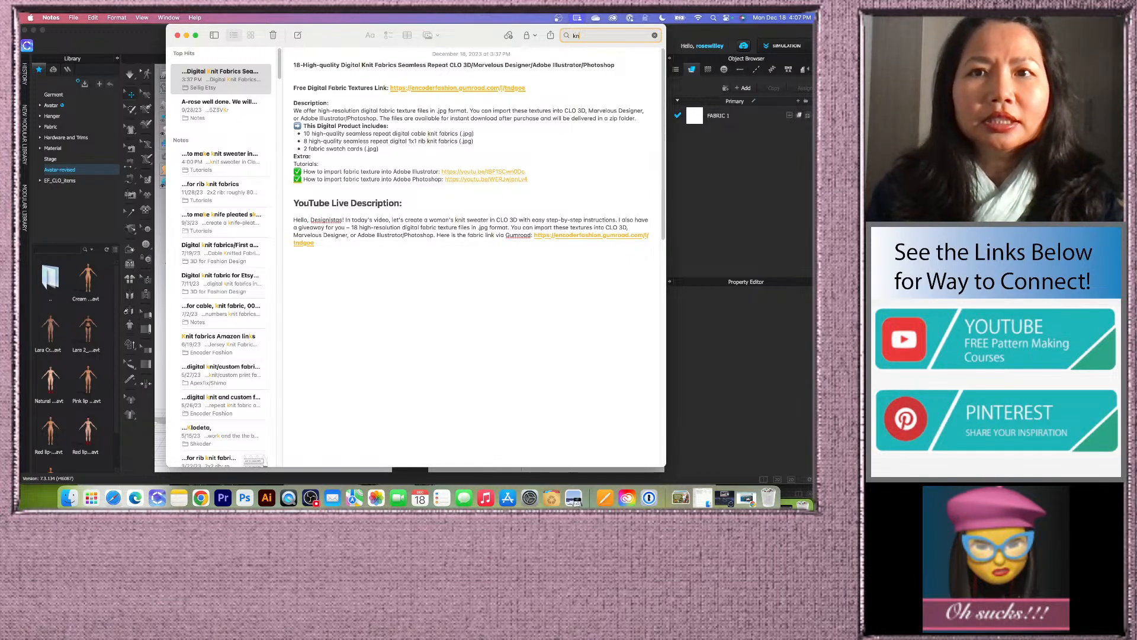
pyautogui.write('it s')
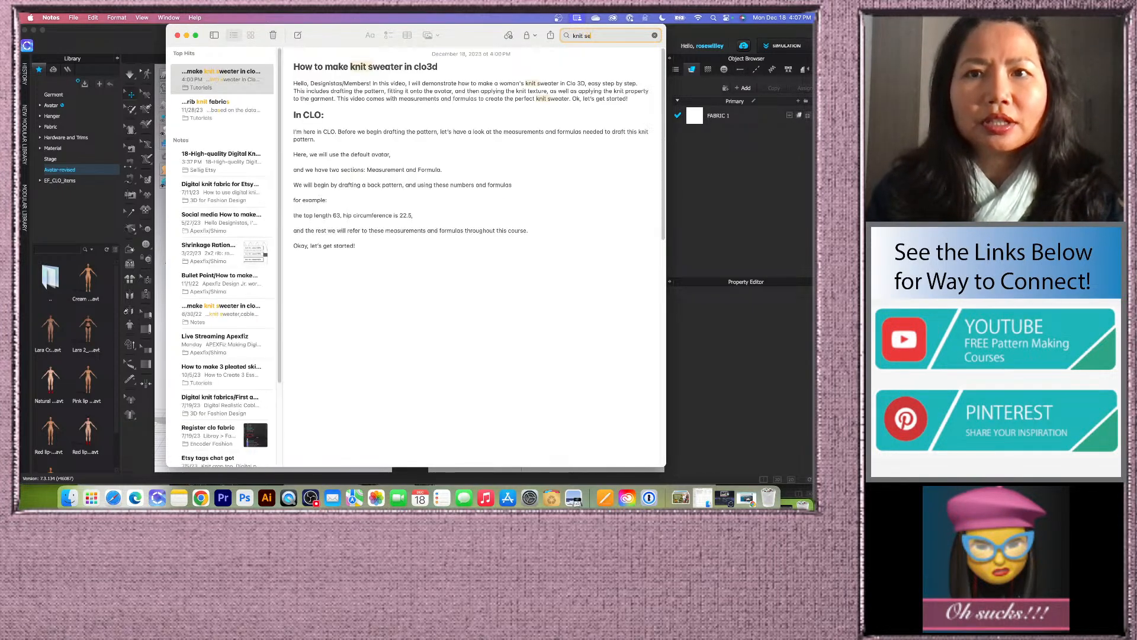
pyautogui.write('ew')
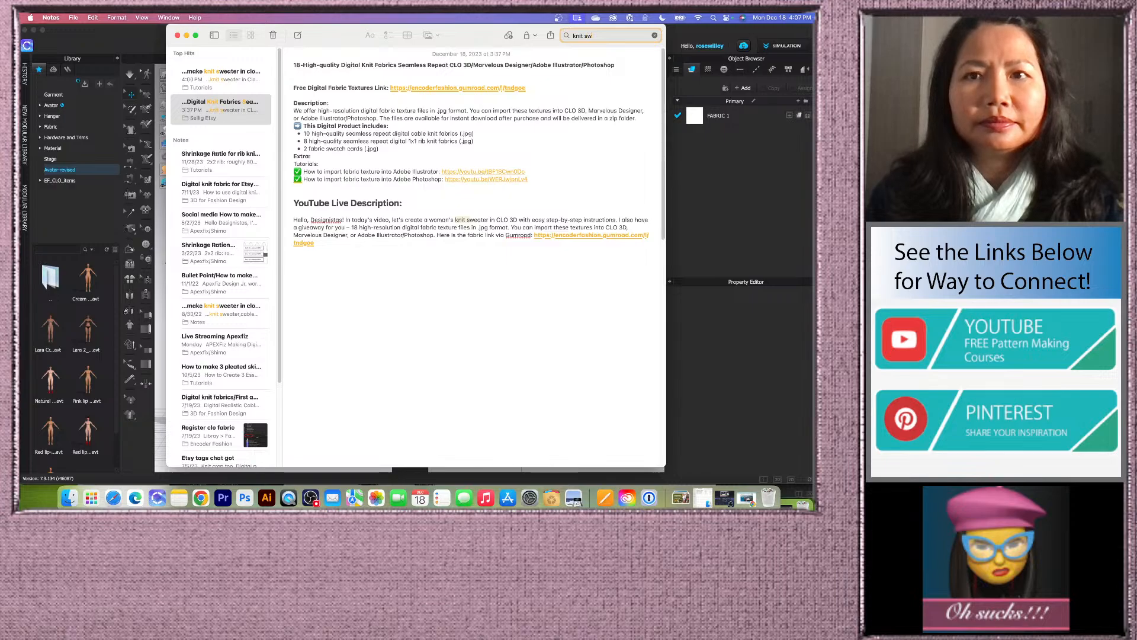
pyautogui.write('eater')
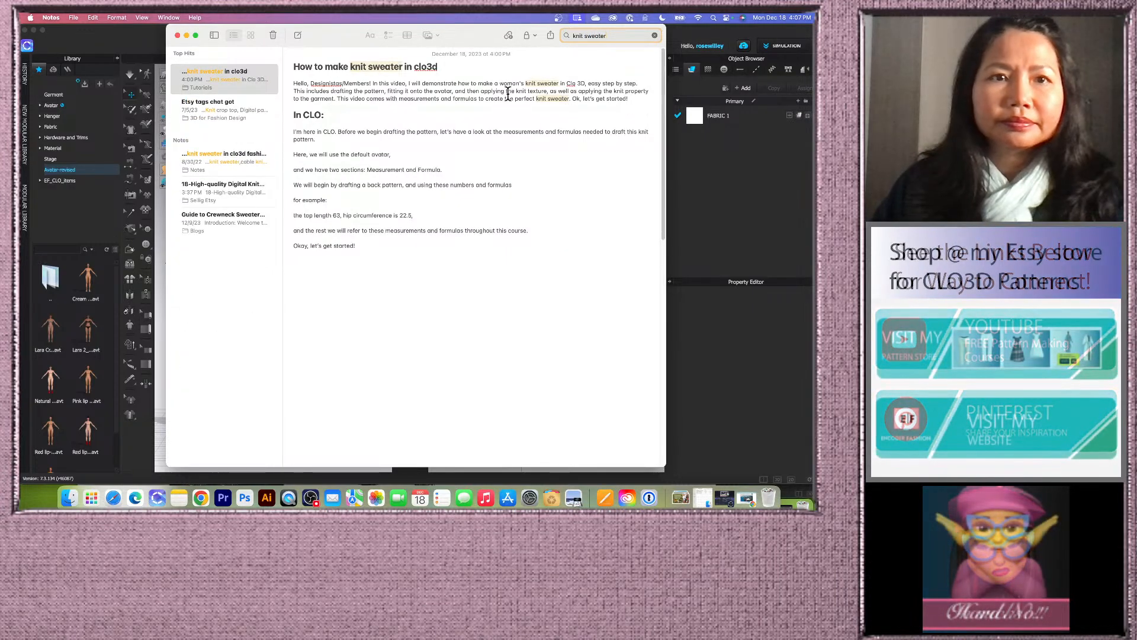
# - Examine the note's measurement, formula and shrinkage/elasticity lists for the knit sweater, and minimize Notes to return to CLO
pyautogui.scroll(-10, 497, 349)
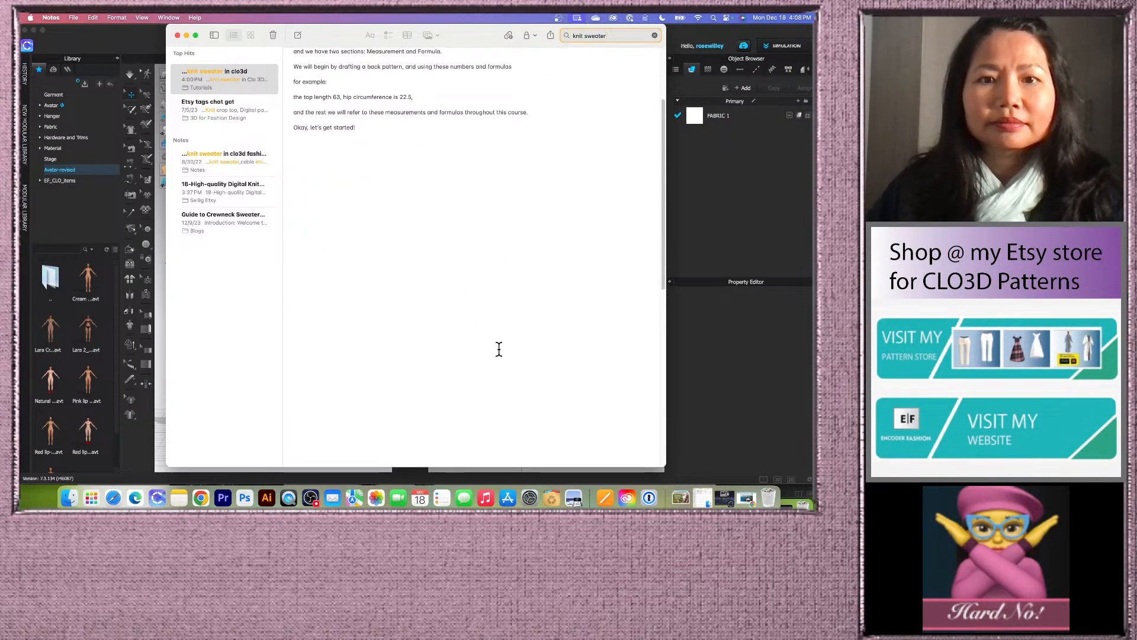
pyautogui.click(533, 204)
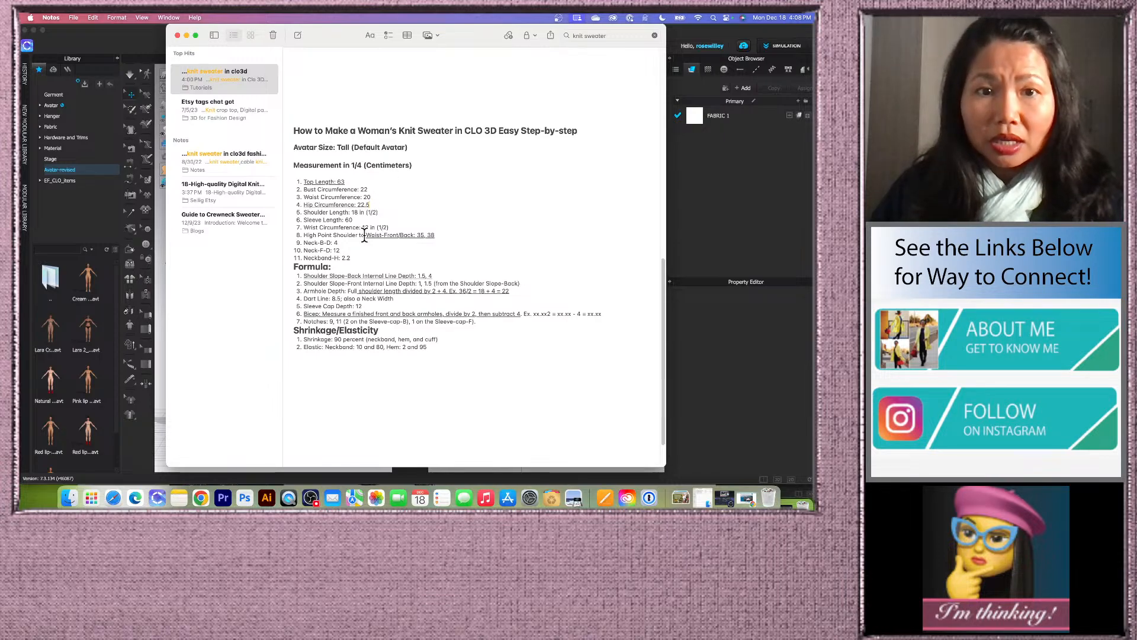
pyautogui.scroll(-2, 441, 301)
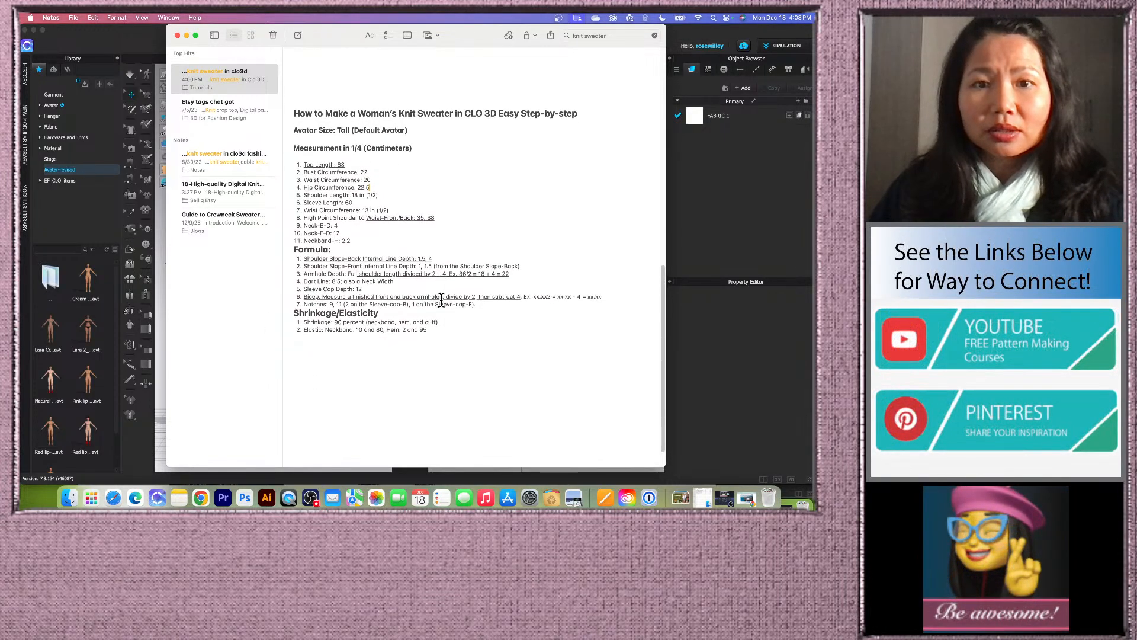
pyautogui.scroll(-1, 441, 301)
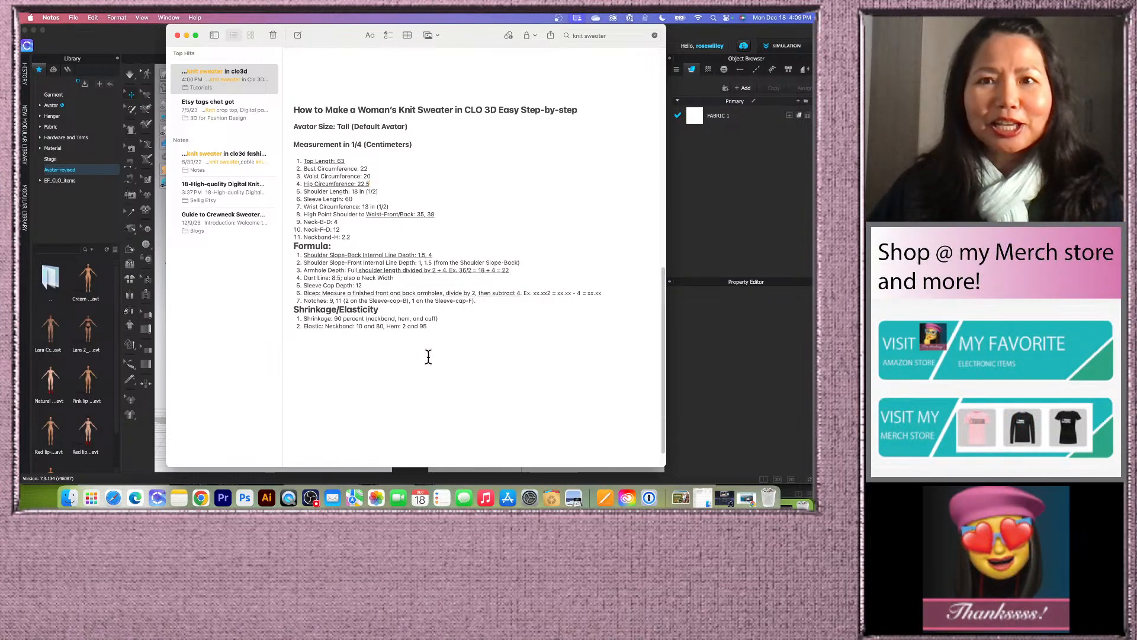
pyautogui.moveTo(467, 31); pyautogui.dragTo(495, 38)
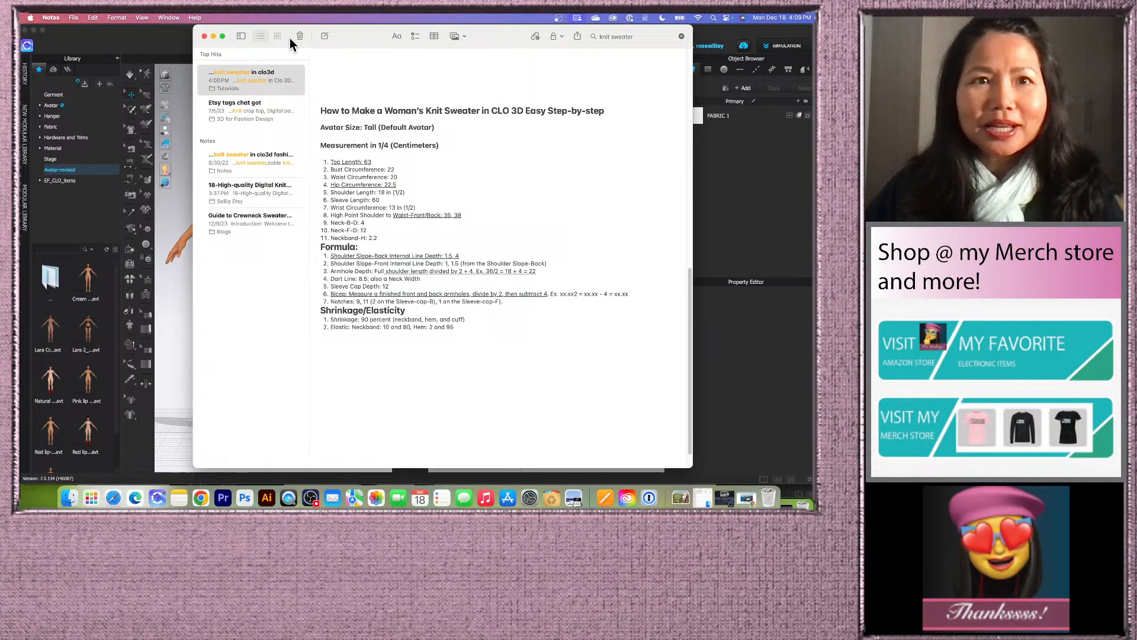
pyautogui.click(213, 36)
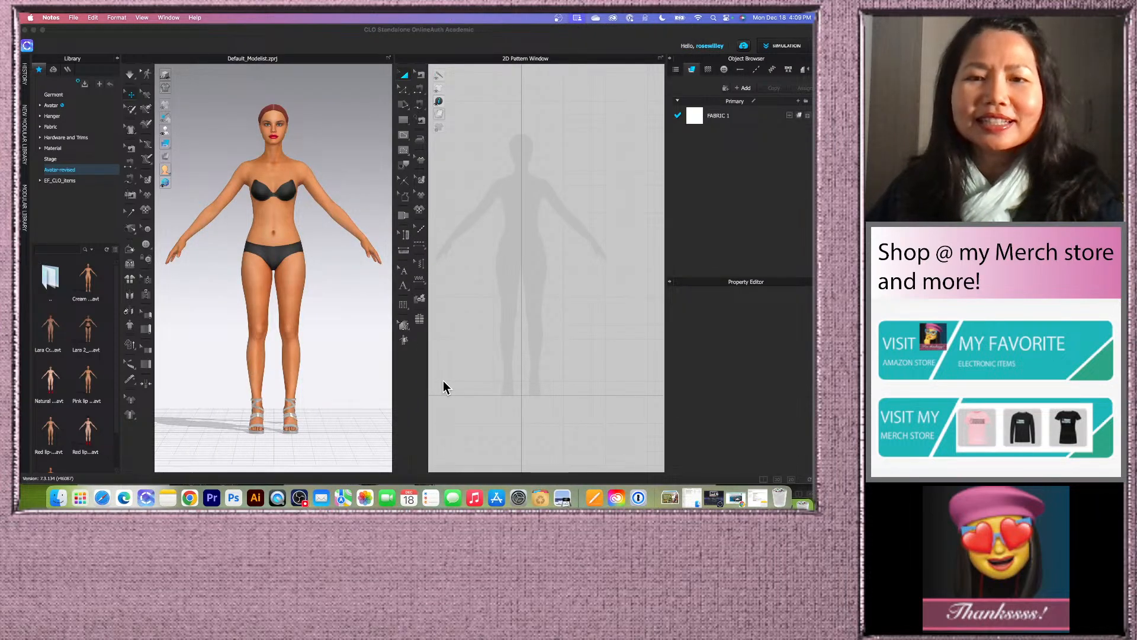
# - Widen the 2D Pattern Window slightly by narrowing the 3D window beside it
pyautogui.scroll(-2, 471, 377)
pyautogui.scroll(5, 471, 377)
pyautogui.scroll(-2, 470, 377)
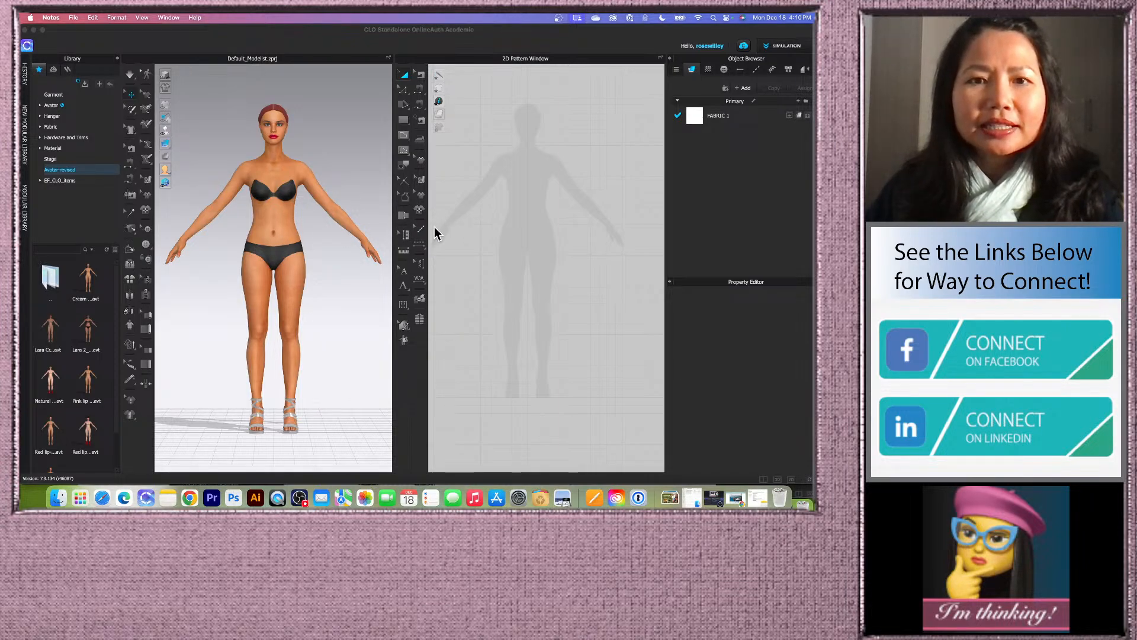
pyautogui.click(459, 233)
pyautogui.moveTo(393, 221); pyautogui.dragTo(377, 219)
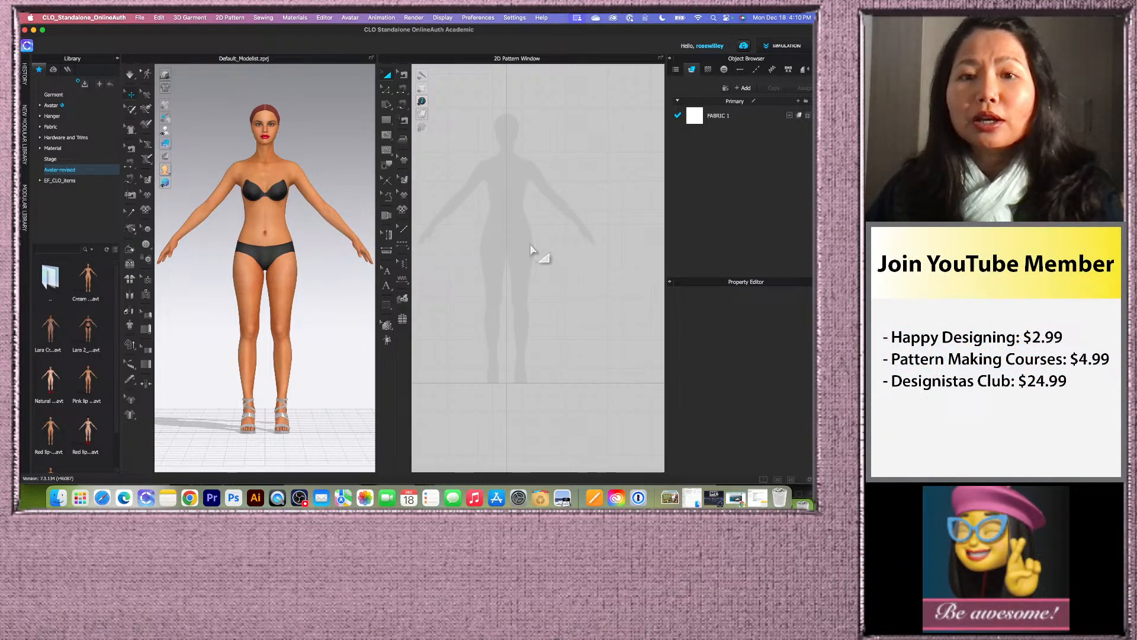
pyautogui.scroll(-2, 462, 251)
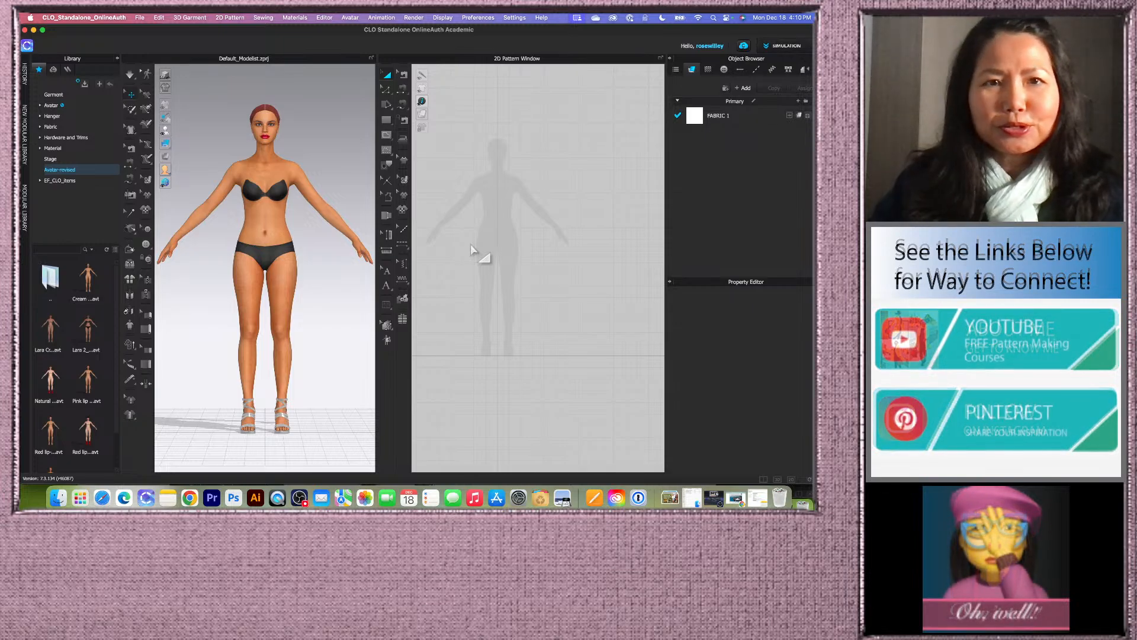
pyautogui.scroll(-2, 528, 350)
pyautogui.scroll(2, 511, 346)
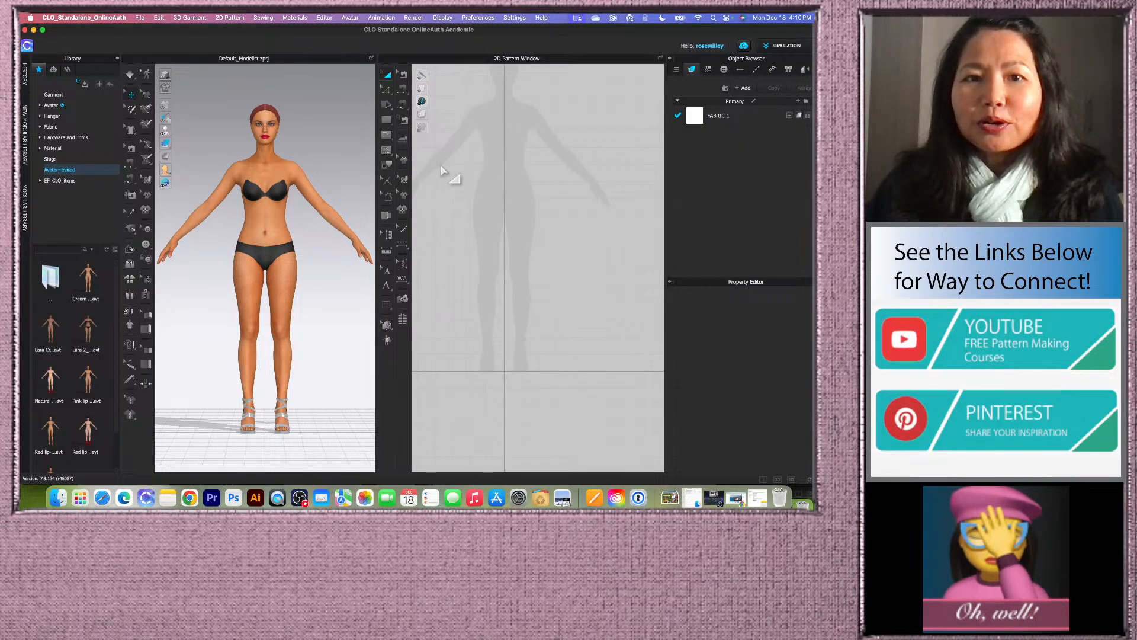
# - Create a rectangle pattern 22.5 cm wide and 63 cm high over the avatar silhouette in the 2D Pattern Window
pyautogui.click(385, 120)
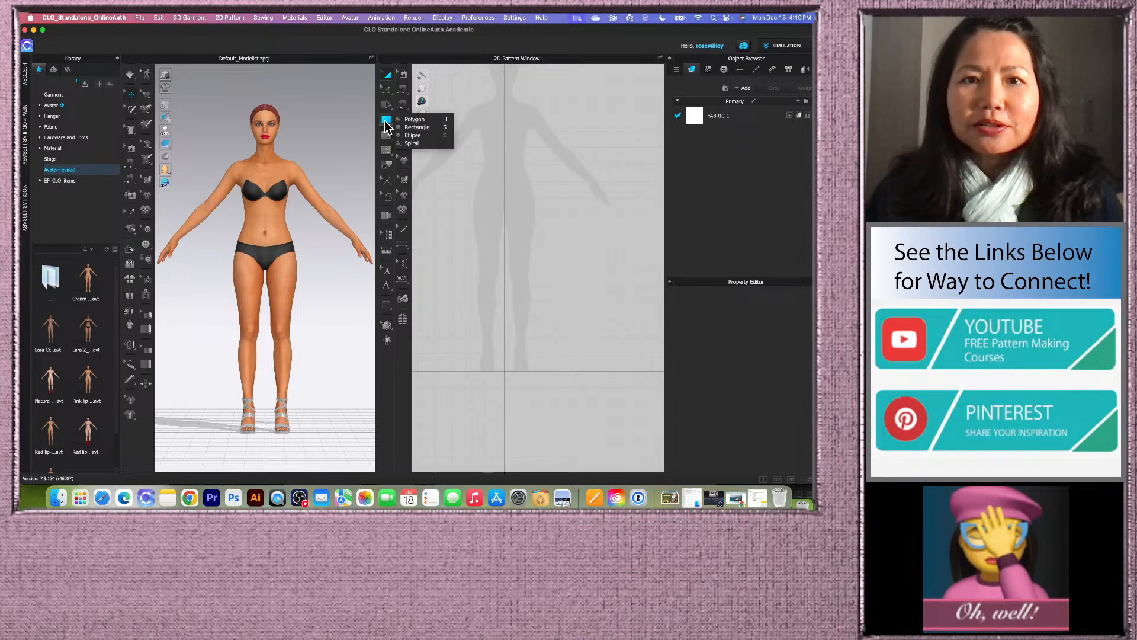
pyautogui.click(433, 127)
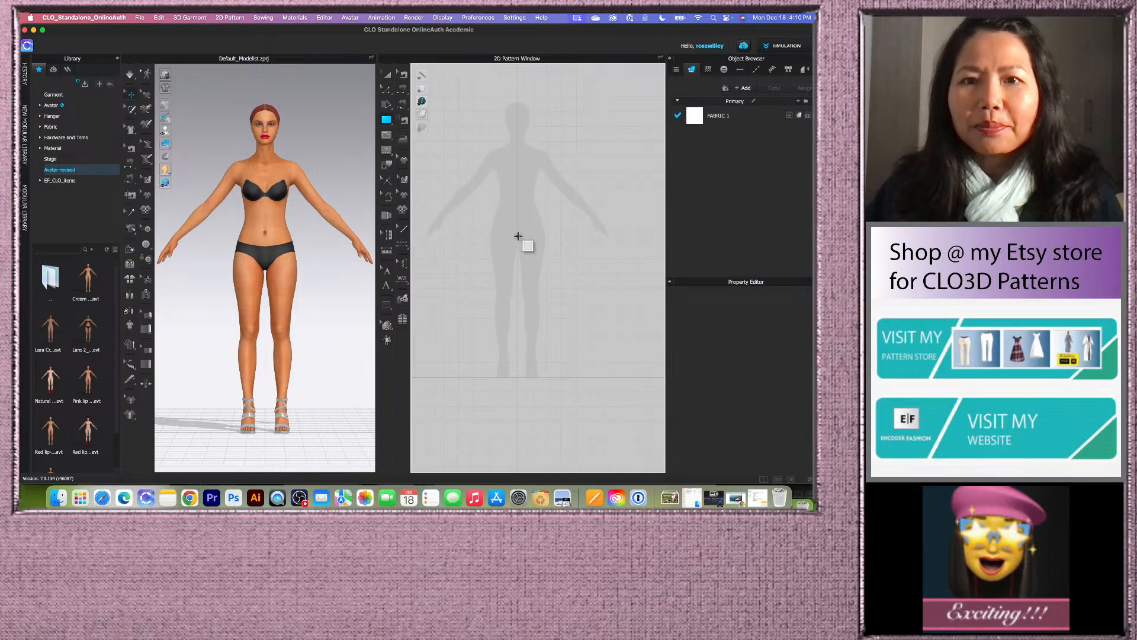
pyautogui.click(516, 237)
pyautogui.moveTo(413, 154); pyautogui.dragTo(398, 156)
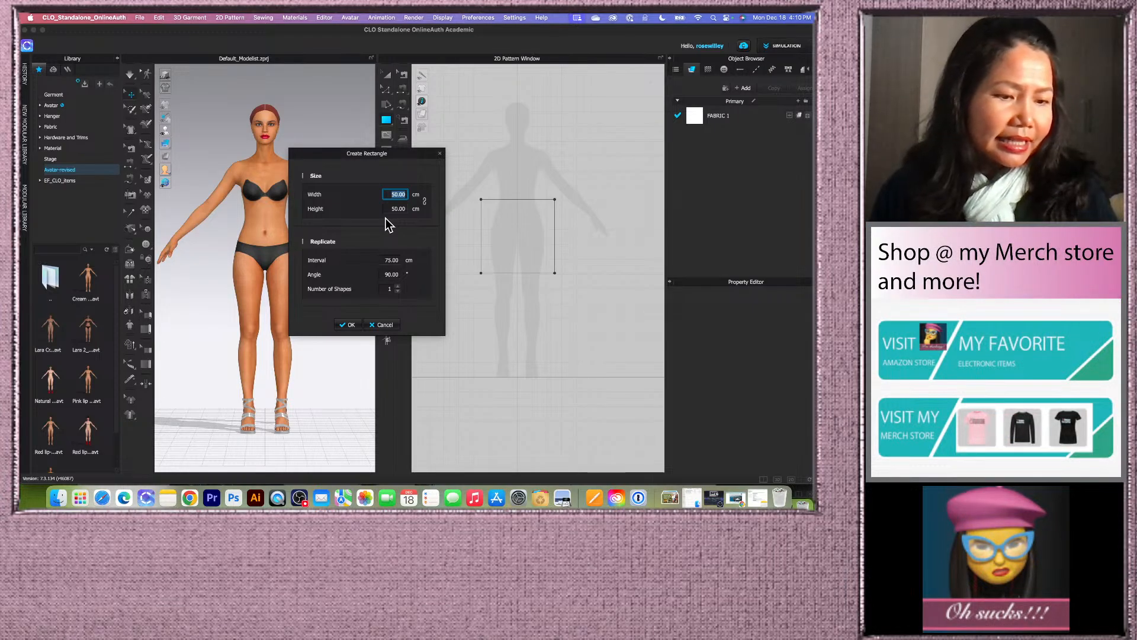
pyautogui.write('22')
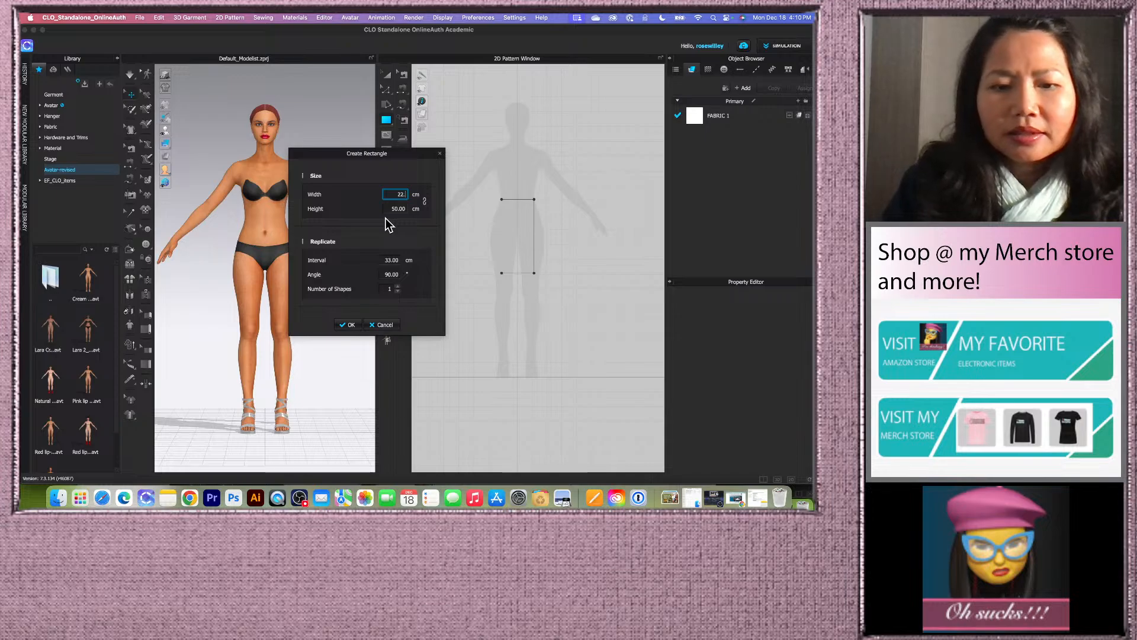
pyautogui.write('.5')
pyautogui.press('Tab')
pyautogui.write('63')
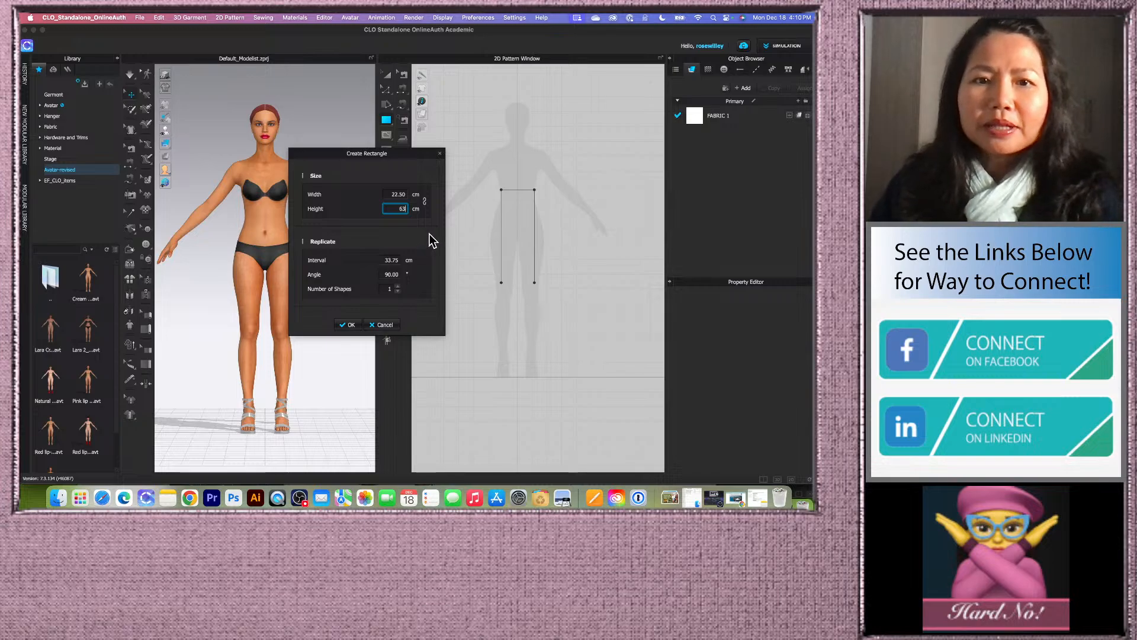
pyautogui.click(349, 324)
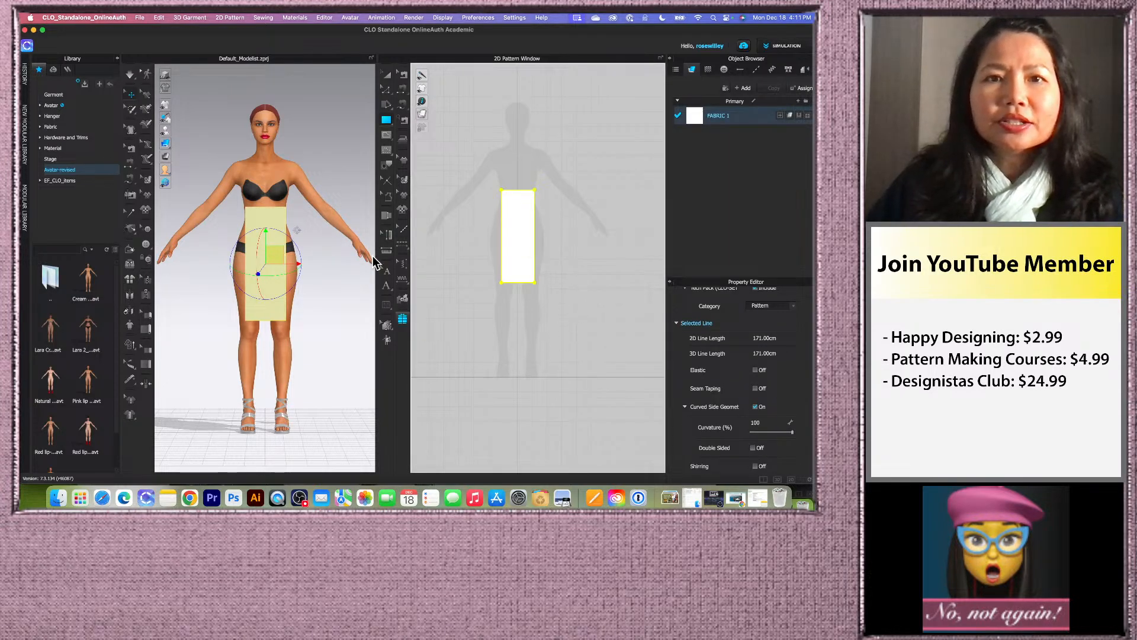
# - Move the rectangle so its inner long edge lies on the avatar's center line, and reset its 3D arrangement to match
pyautogui.click(387, 76)
pyautogui.moveTo(527, 248); pyautogui.dragTo(545, 200)
pyautogui.scroll(5, 559, 115)
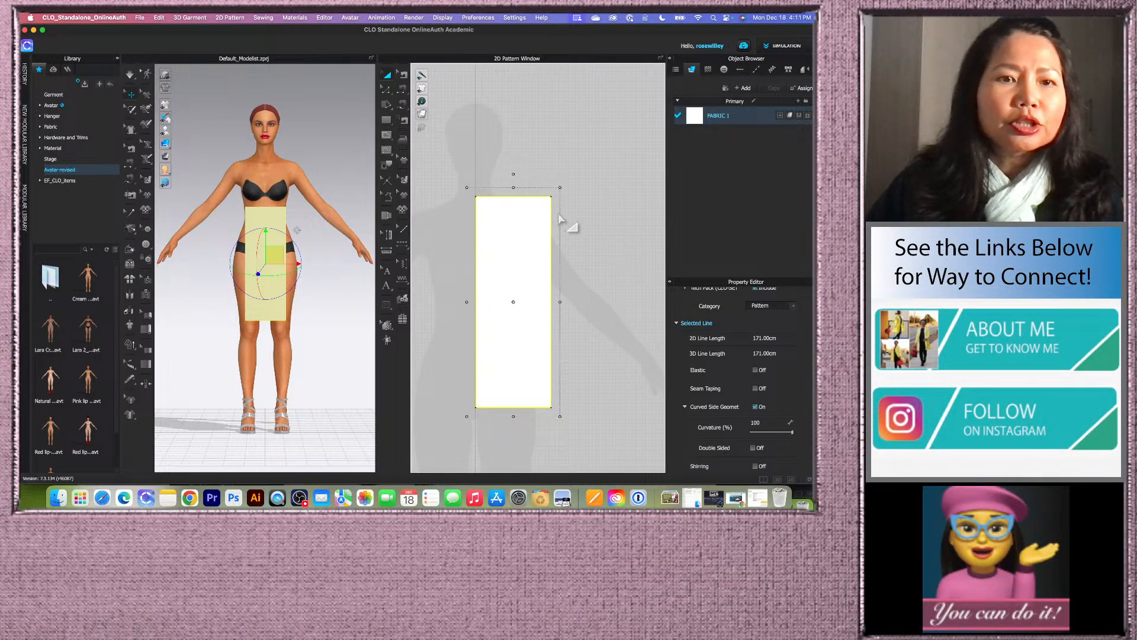
pyautogui.click(132, 284)
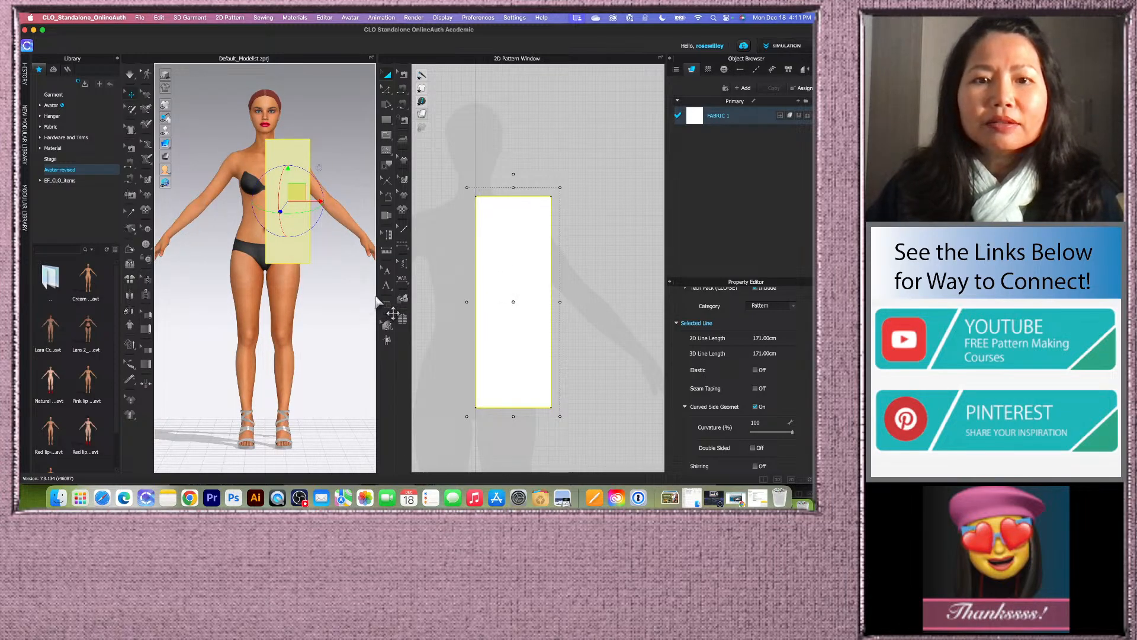
pyautogui.moveTo(376, 295); pyautogui.dragTo(351, 297)
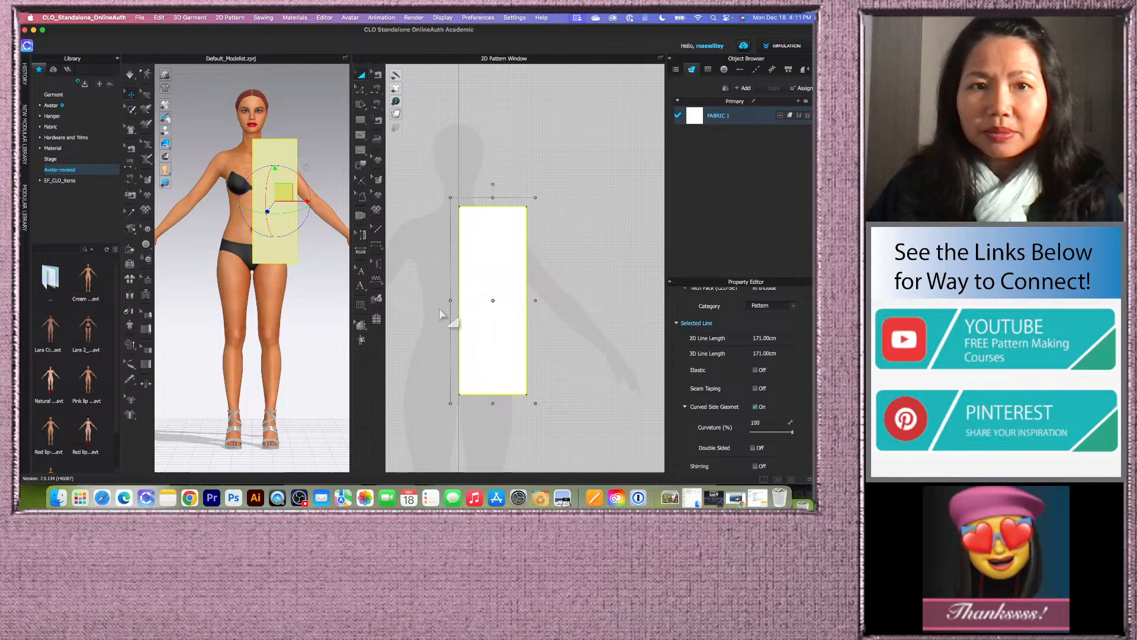
pyautogui.click(593, 345)
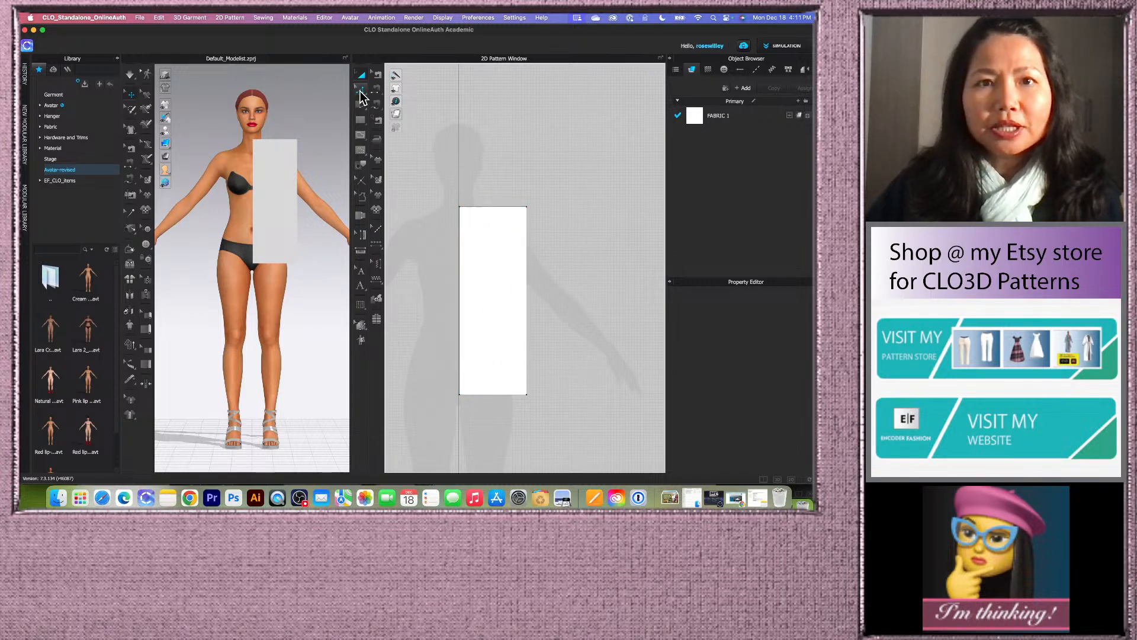
# - Set up Offset as Internal Line on the rectangle's upper edge with 4 offsets, individual distances, and offset from the selected line
pyautogui.click(361, 89)
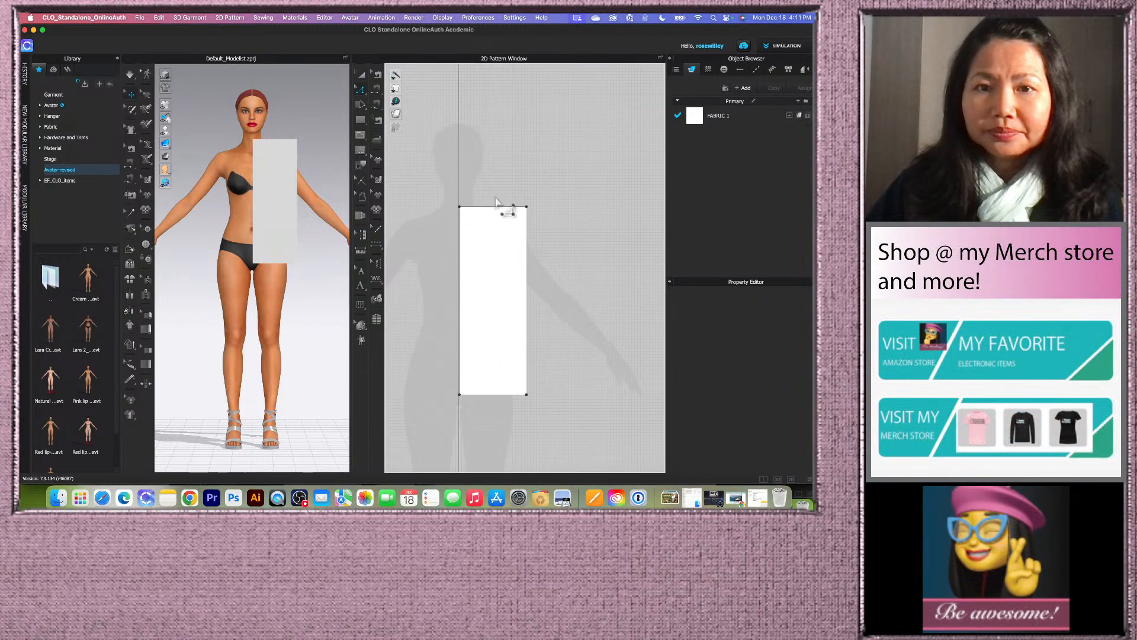
pyautogui.click(501, 209)
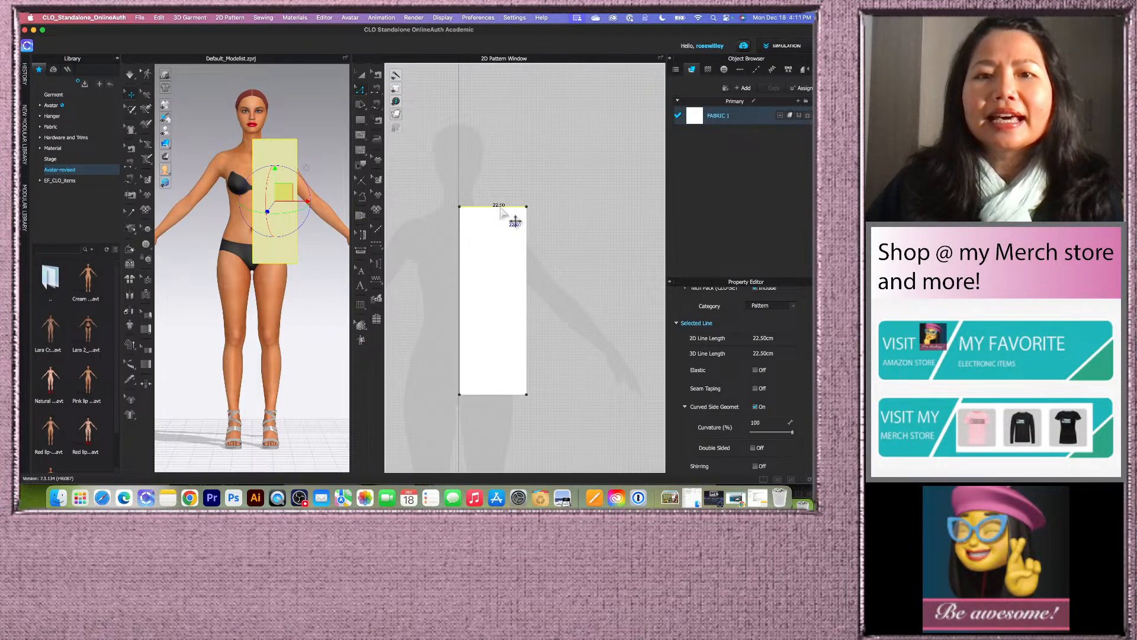
pyautogui.rightClick(502, 210)
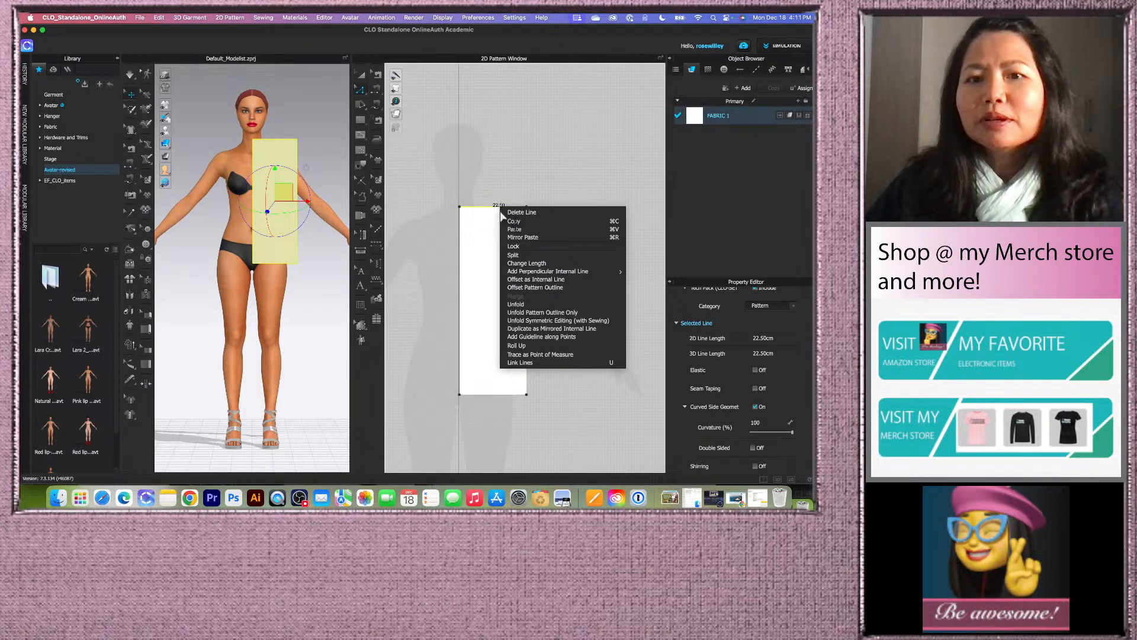
pyautogui.click(539, 280)
pyautogui.moveTo(450, 175); pyautogui.dragTo(381, 149)
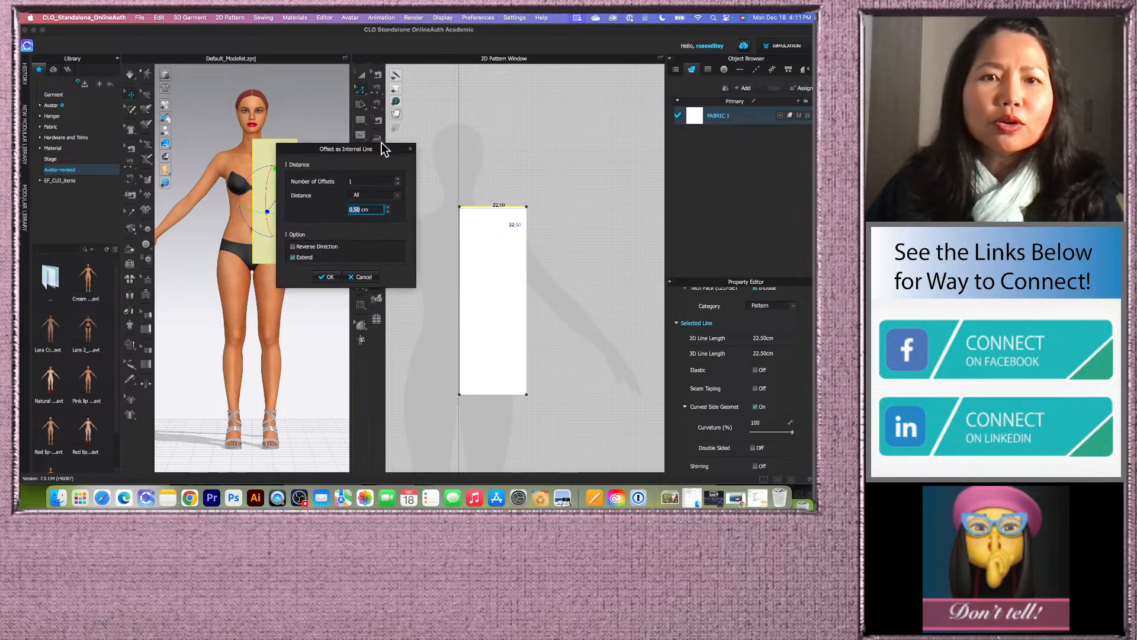
pyautogui.doubleClick(363, 181)
pyautogui.write('4')
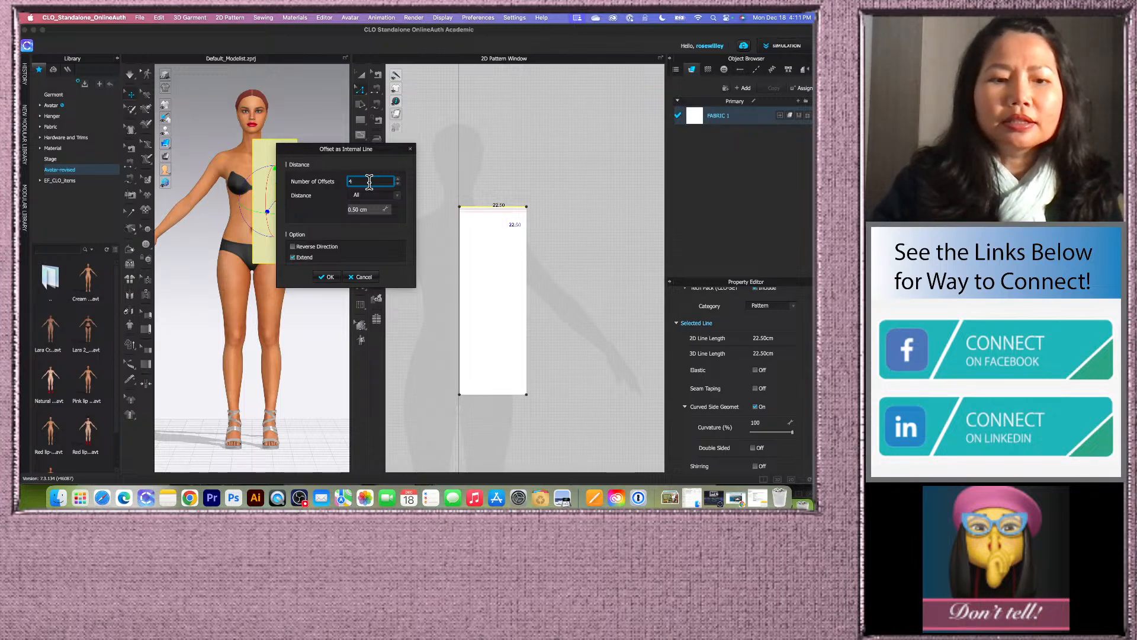
pyautogui.press('Tab')
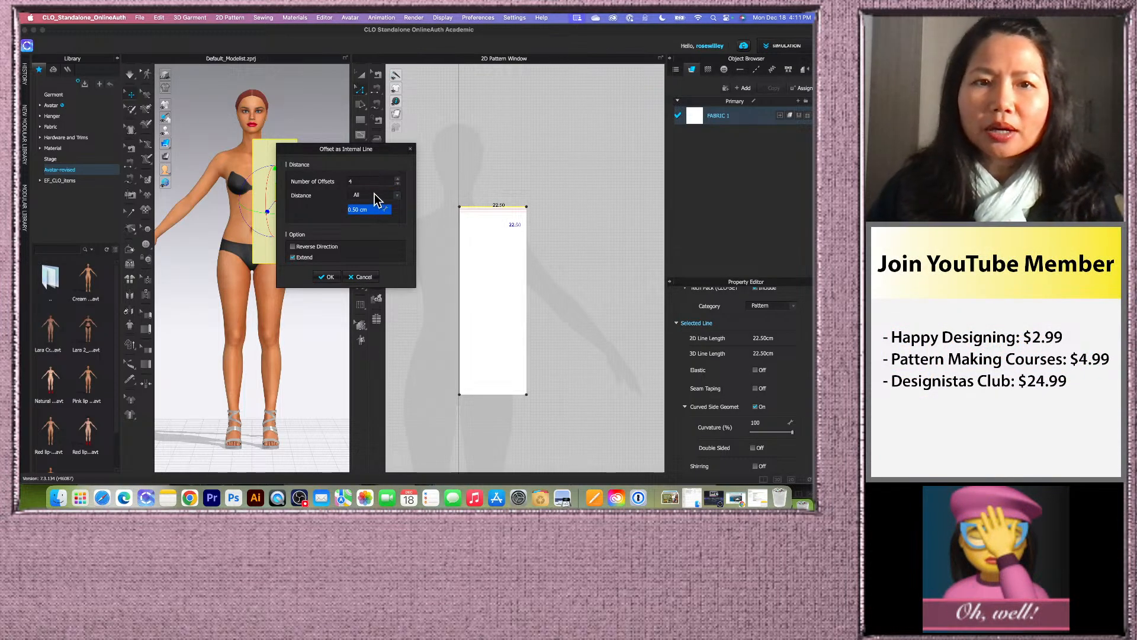
pyautogui.click(398, 196)
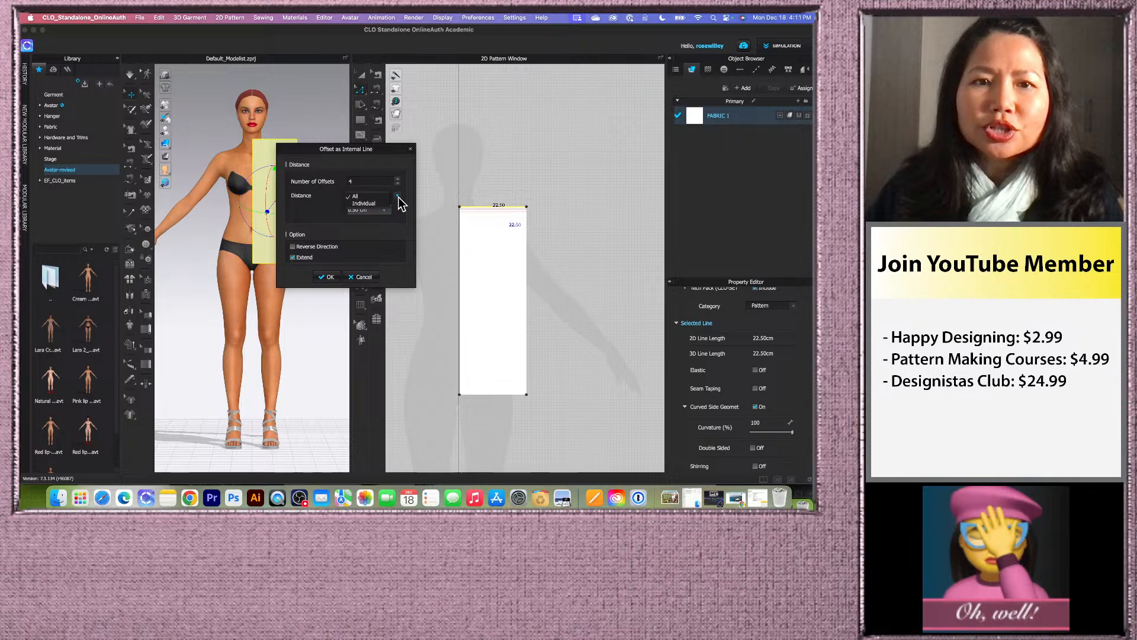
pyautogui.click(376, 204)
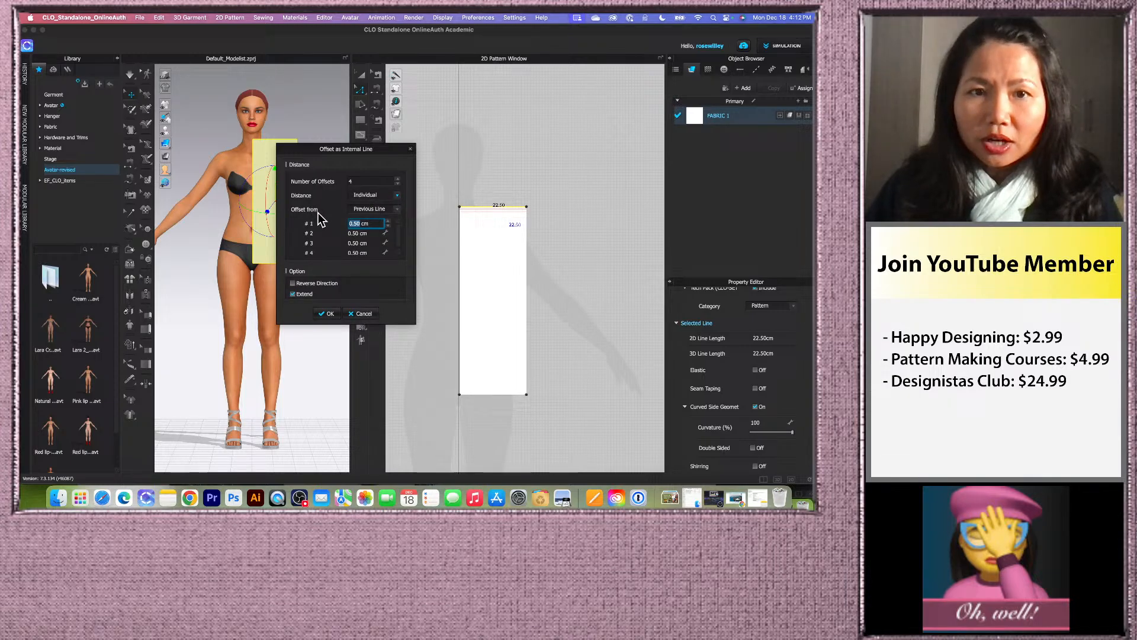
pyautogui.click(397, 210)
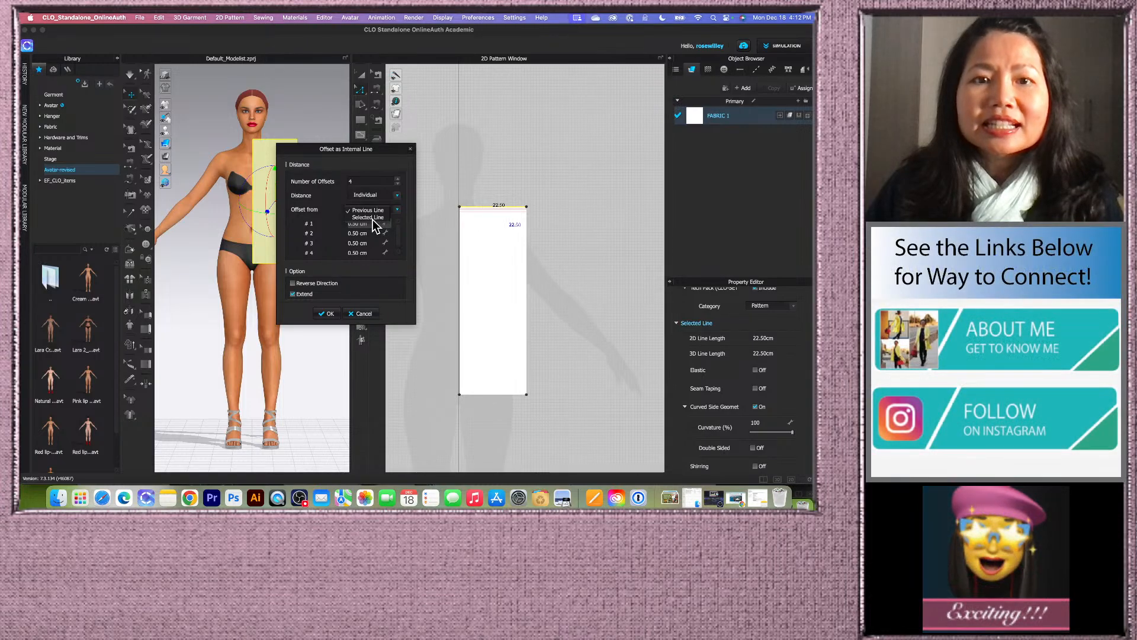
pyautogui.click(371, 218)
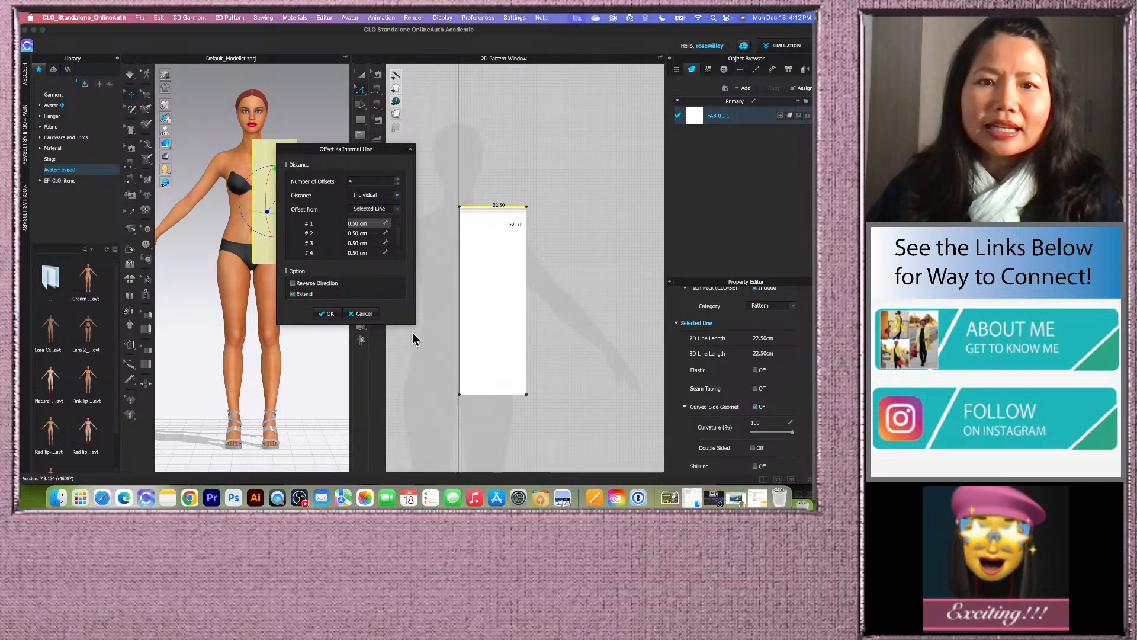
pyautogui.moveTo(415, 324); pyautogui.dragTo(416, 368)
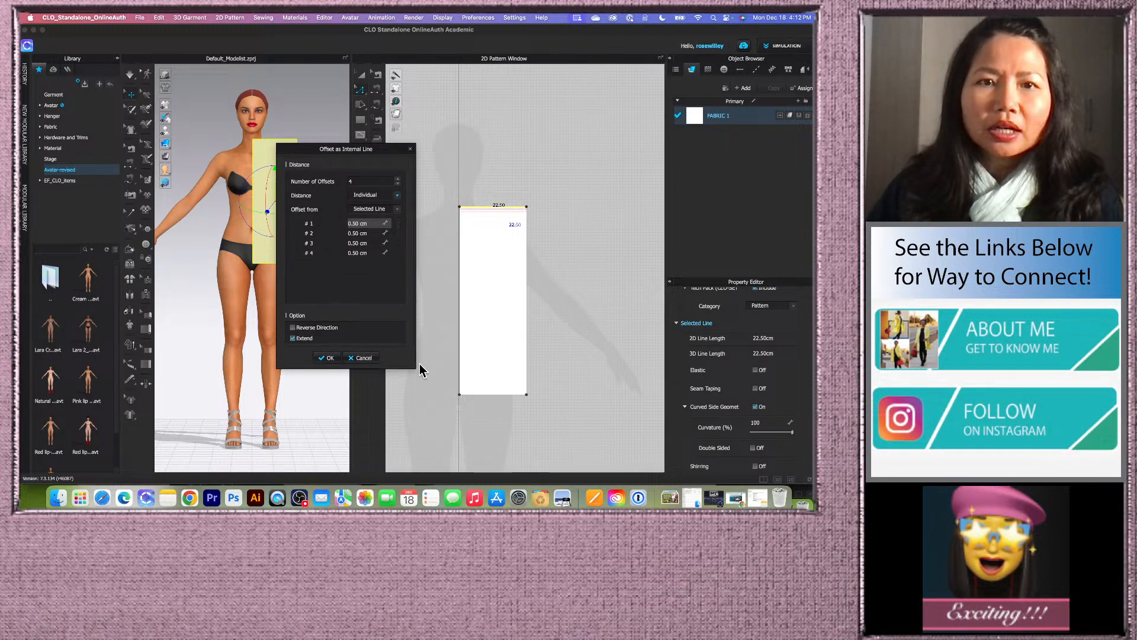
# - Set the four offset distances to 1.5, 4, 22 and 35 cm and create the horizontal internal lines
pyautogui.doubleClick(368, 226)
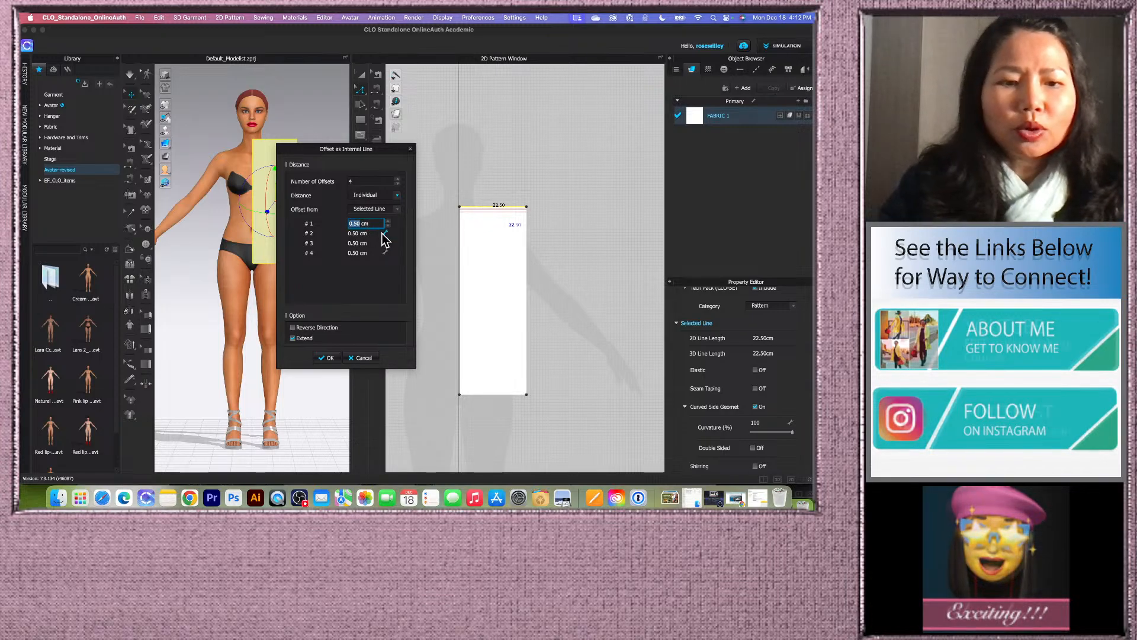
pyautogui.write('1')
pyautogui.press('Tab')
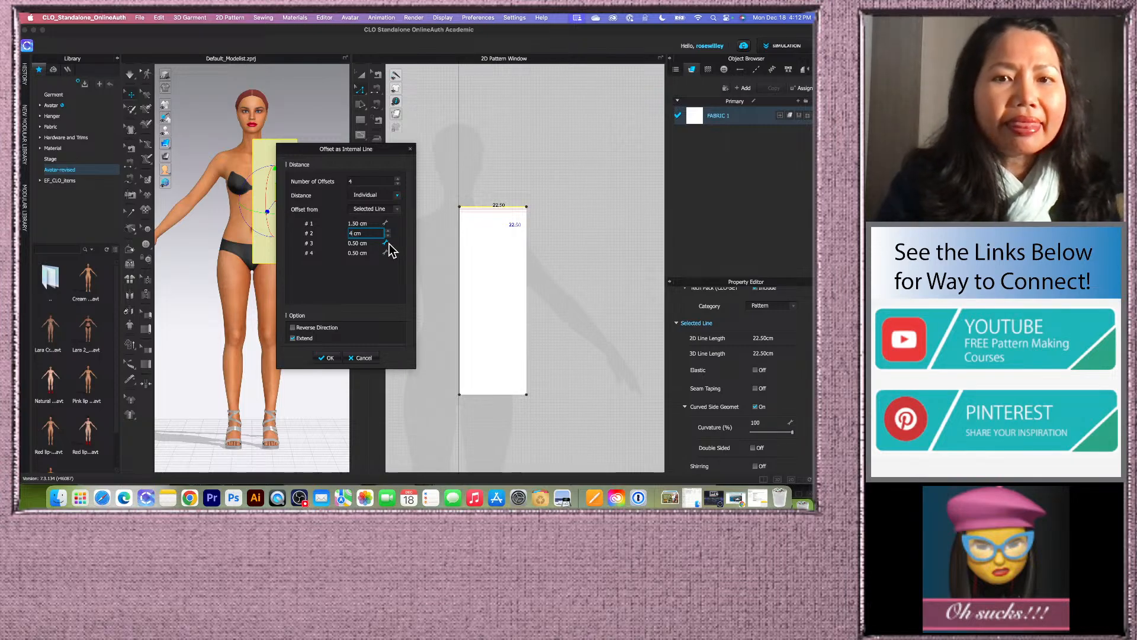
pyautogui.press('Tab')
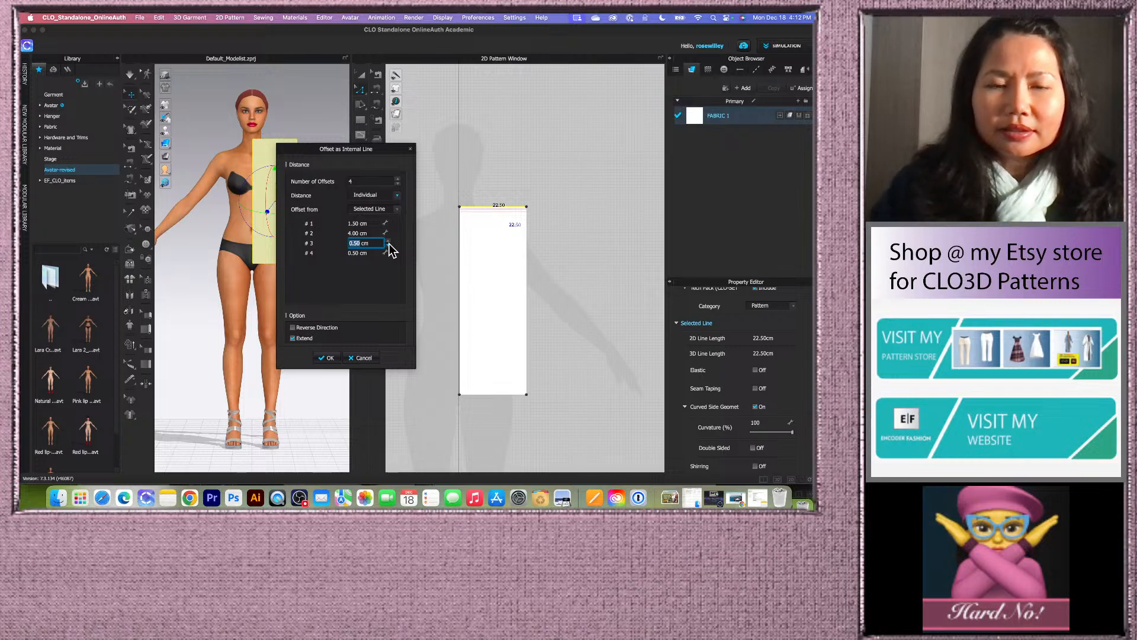
pyautogui.write('22')
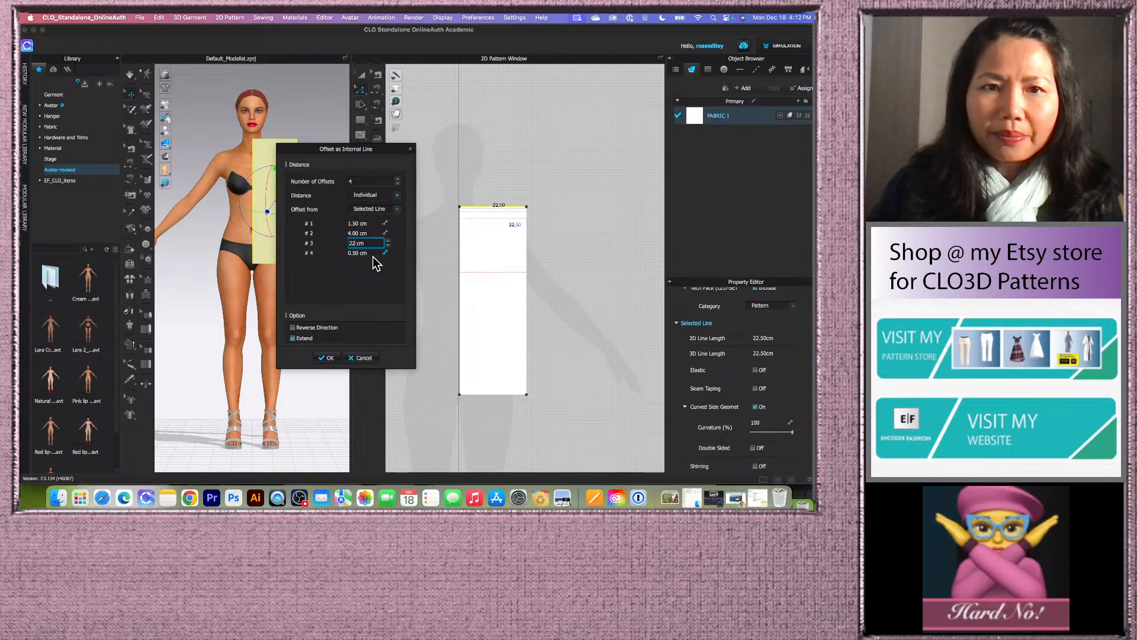
pyautogui.press('Tab')
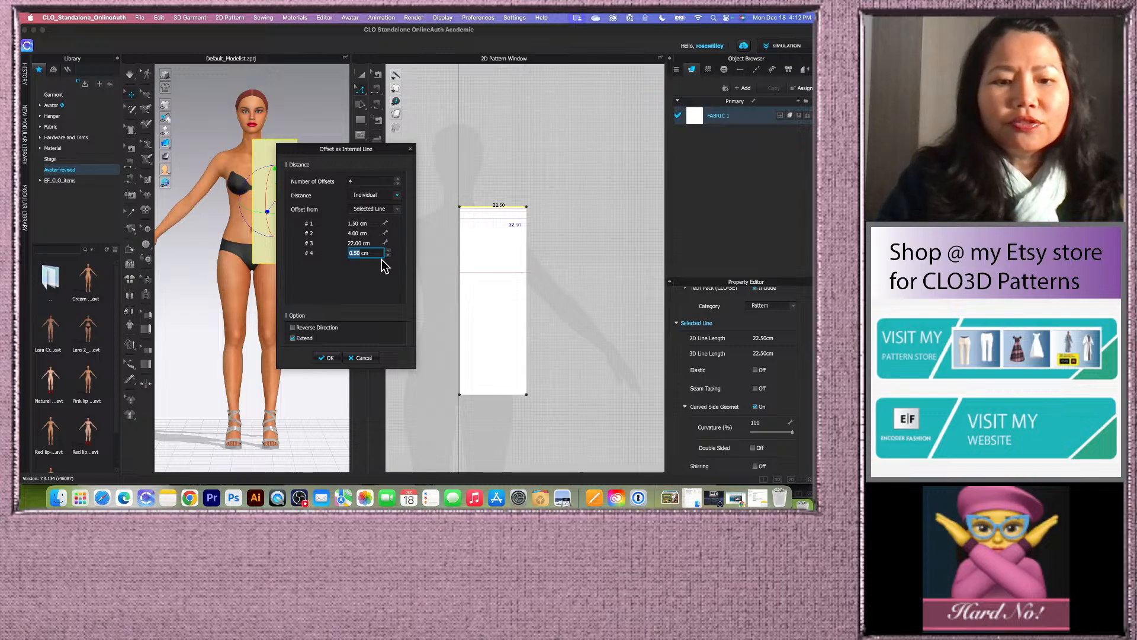
pyautogui.write('35')
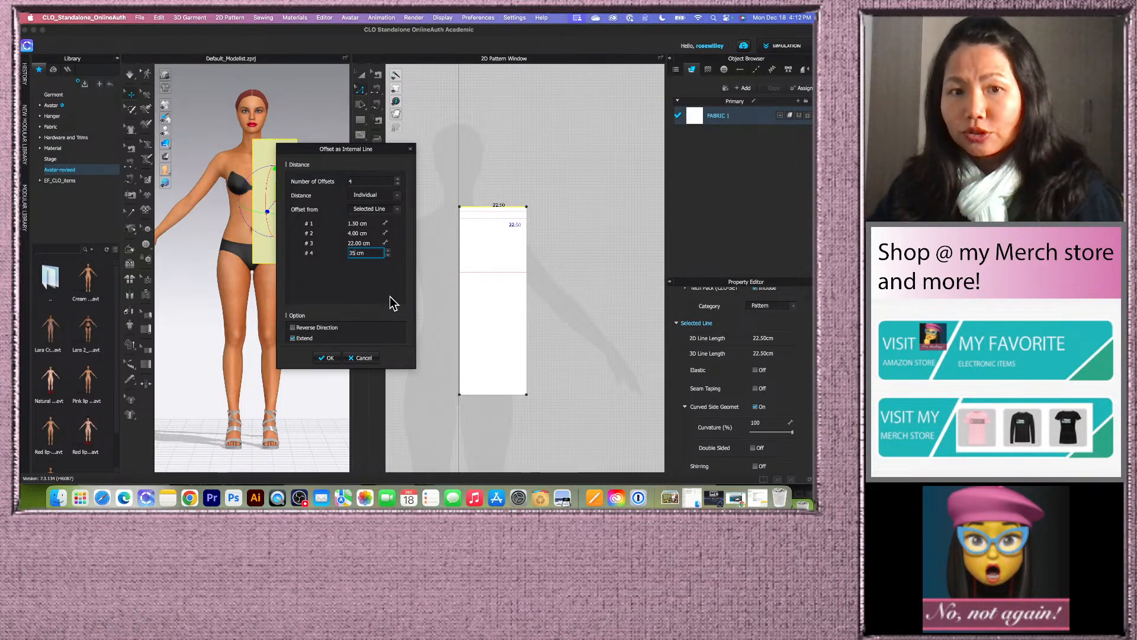
pyautogui.click(328, 358)
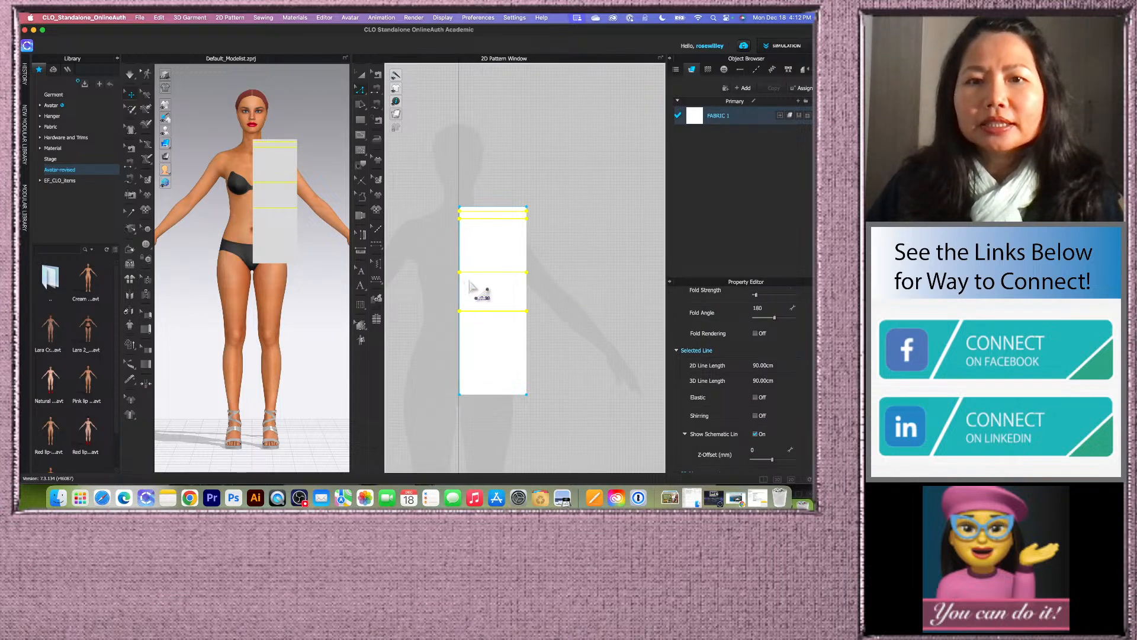
# - Offset the rectangle's center-line edge as four internal lines, setting the first two distances to 8.5 cm and 18 cm
pyautogui.click(462, 260)
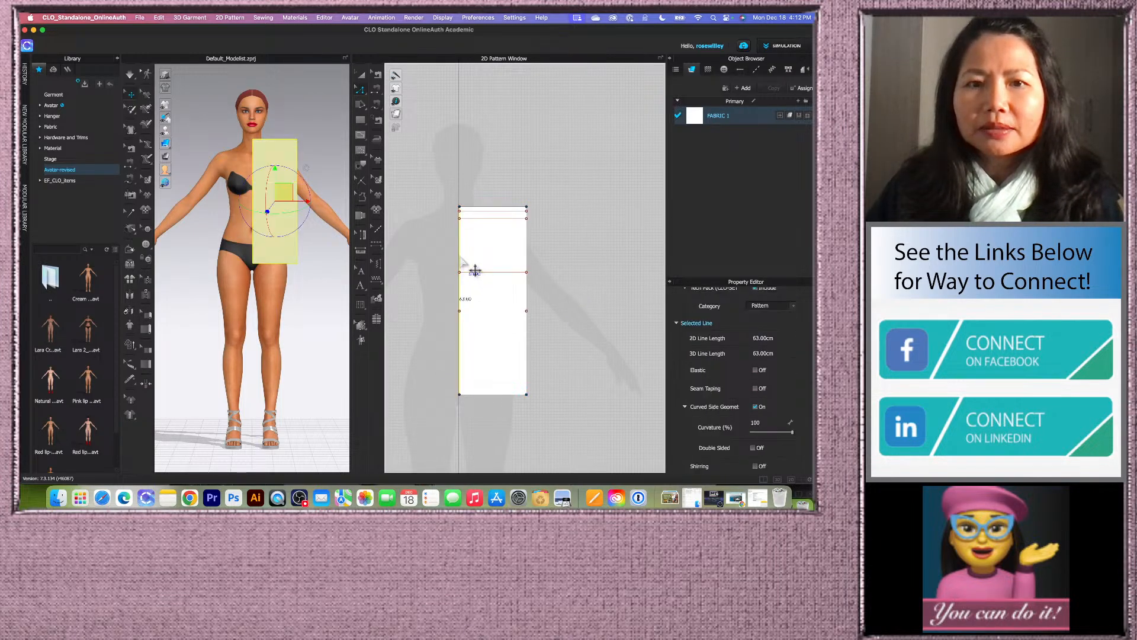
pyautogui.rightClick(462, 258)
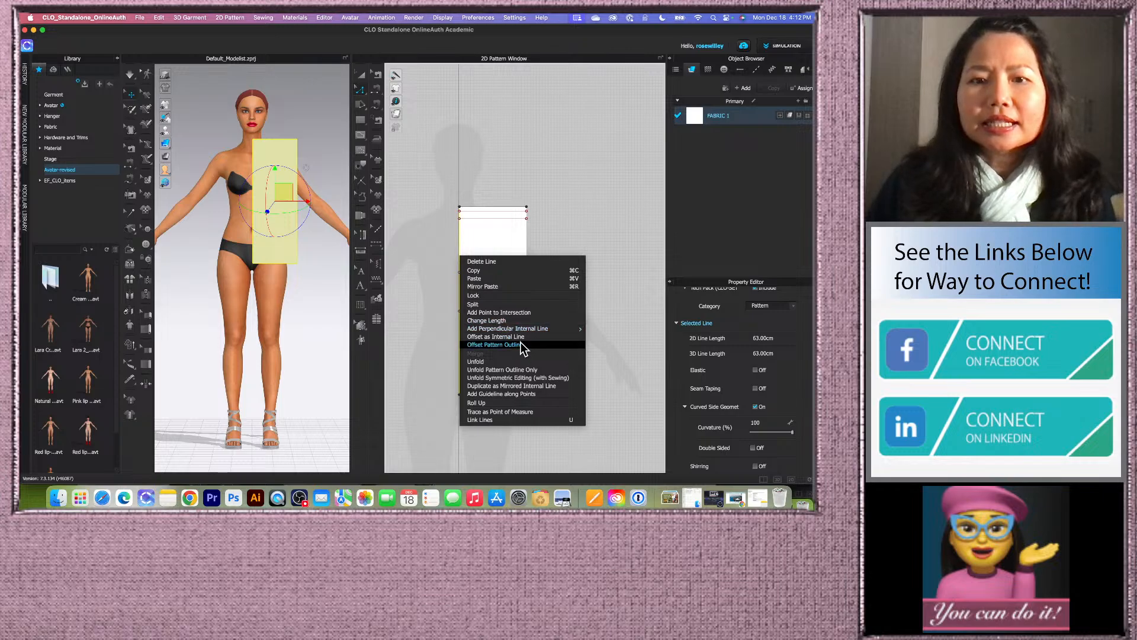
pyautogui.click(495, 336)
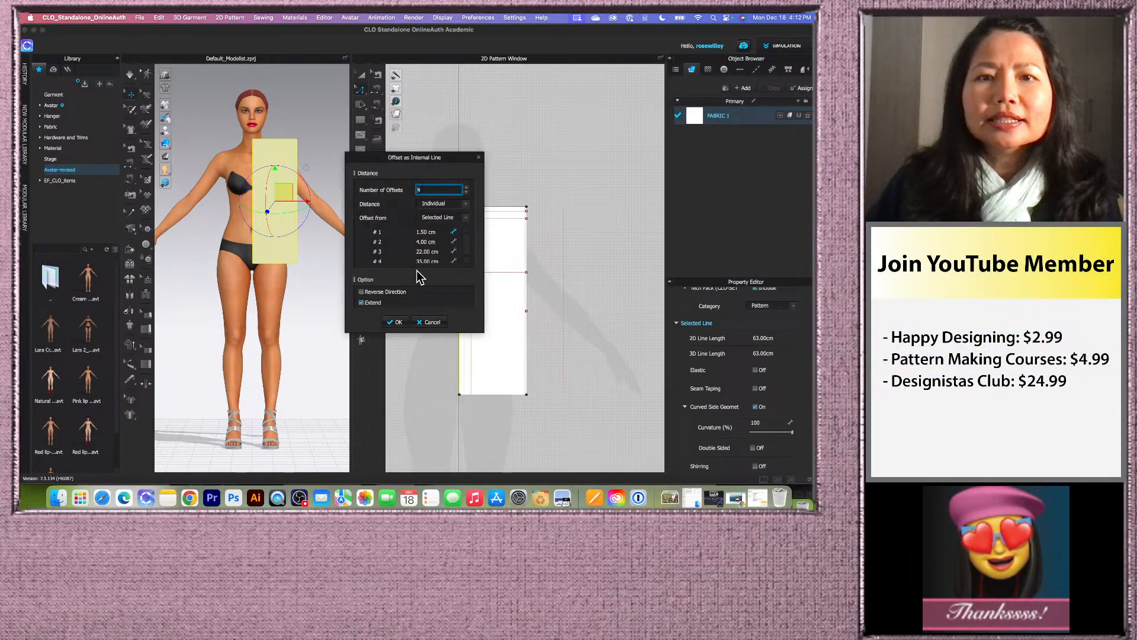
pyautogui.moveTo(456, 158); pyautogui.dragTo(365, 159)
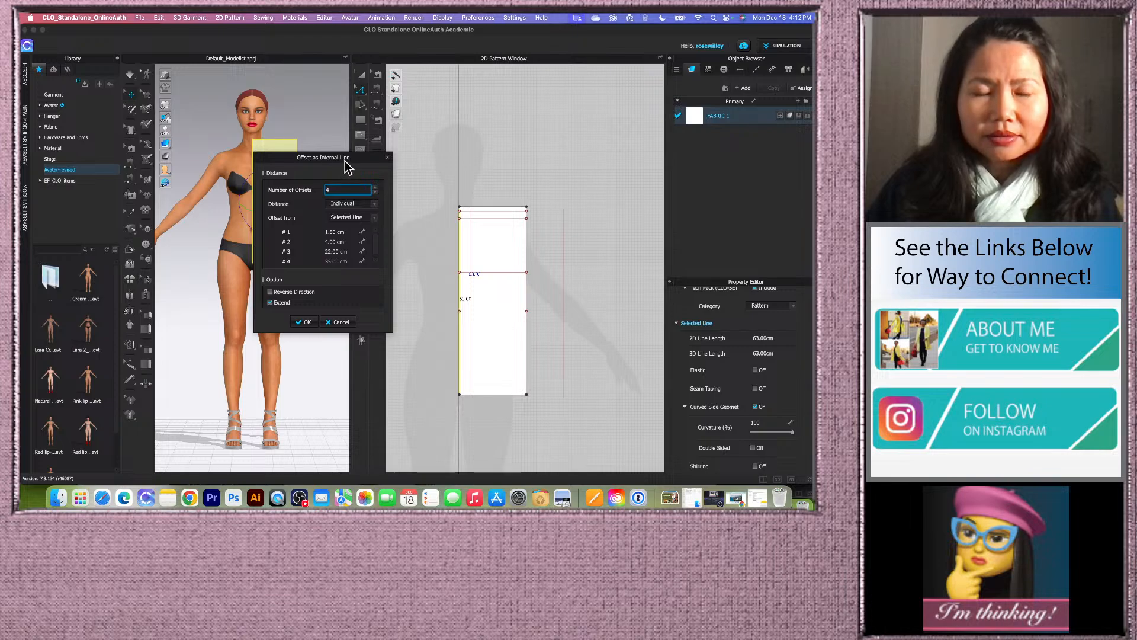
pyautogui.moveTo(356, 158); pyautogui.dragTo(387, 173)
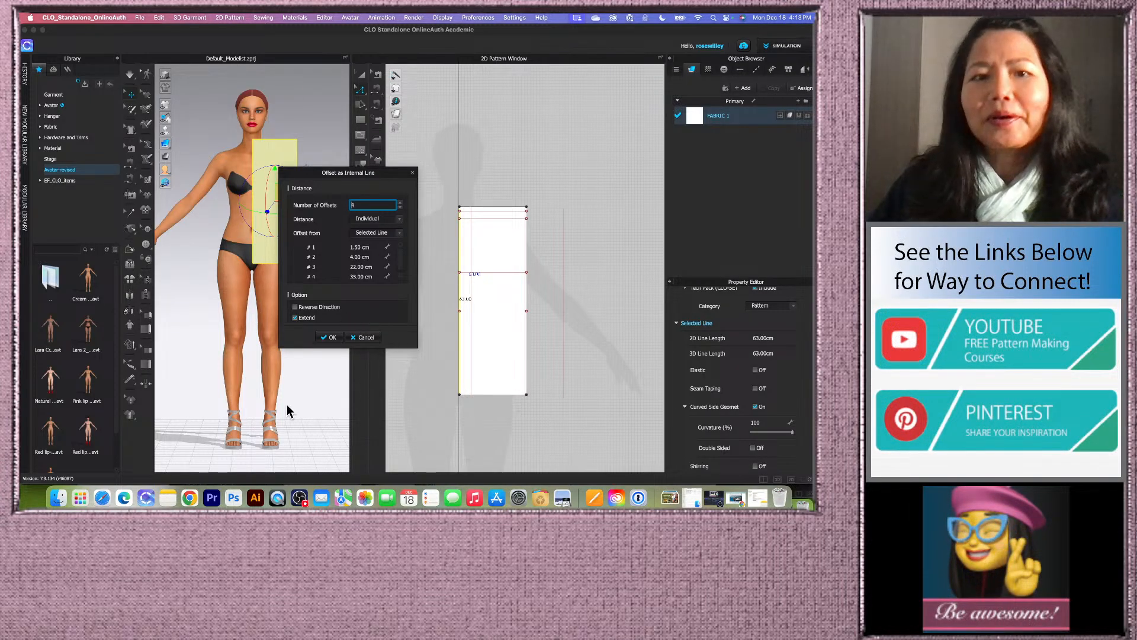
pyautogui.moveTo(381, 170); pyautogui.dragTo(389, 169)
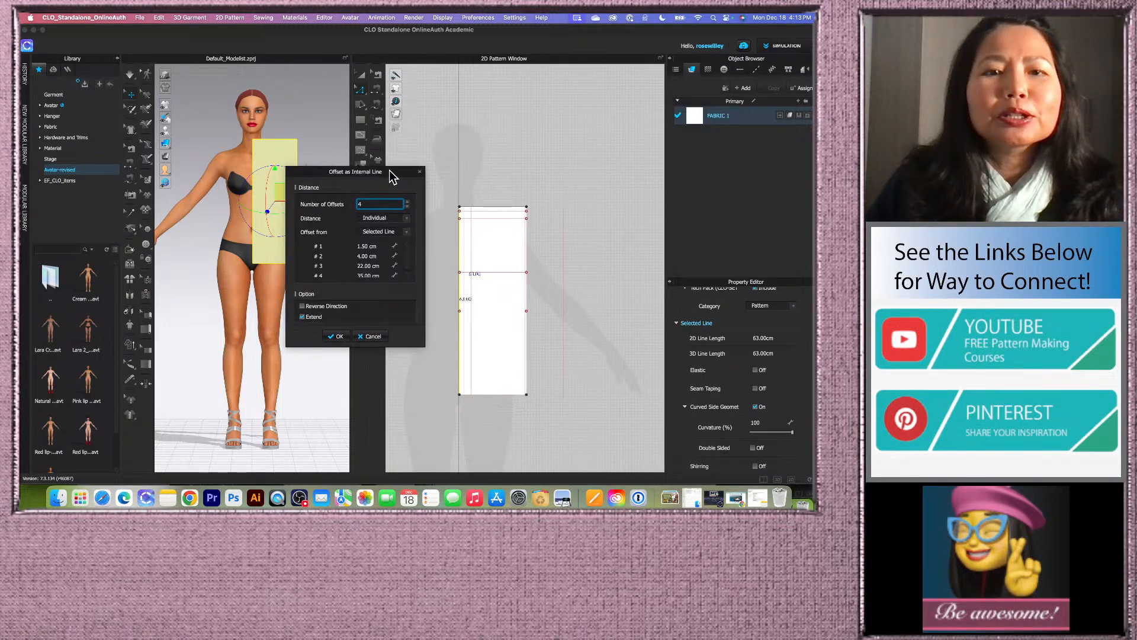
pyautogui.click(377, 247)
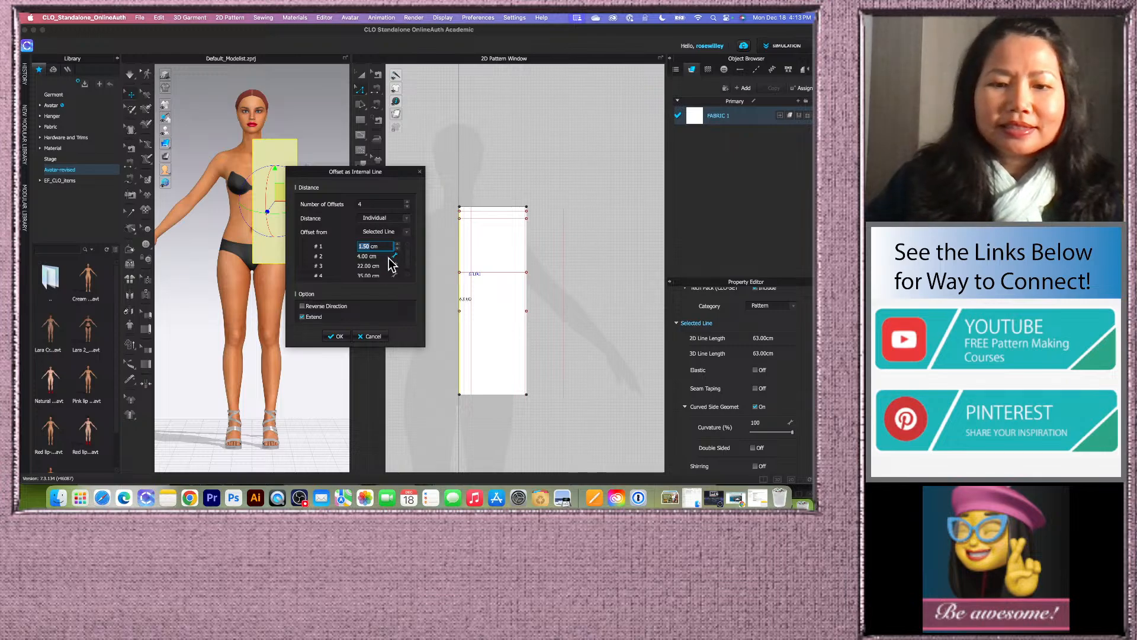
pyautogui.write('8.5')
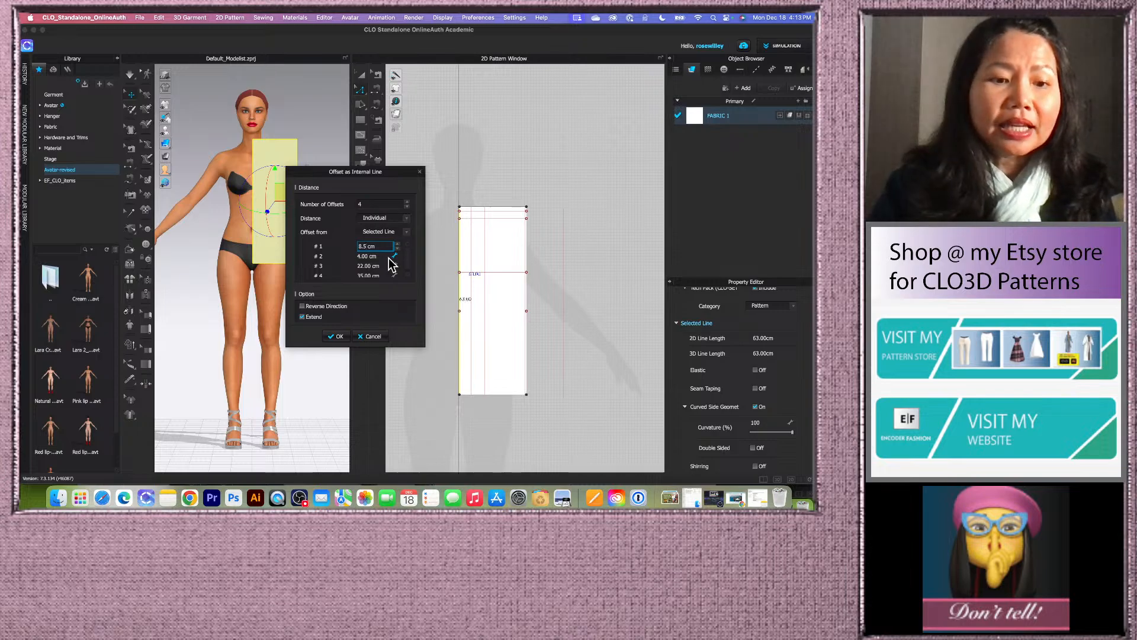
pyautogui.click(388, 256)
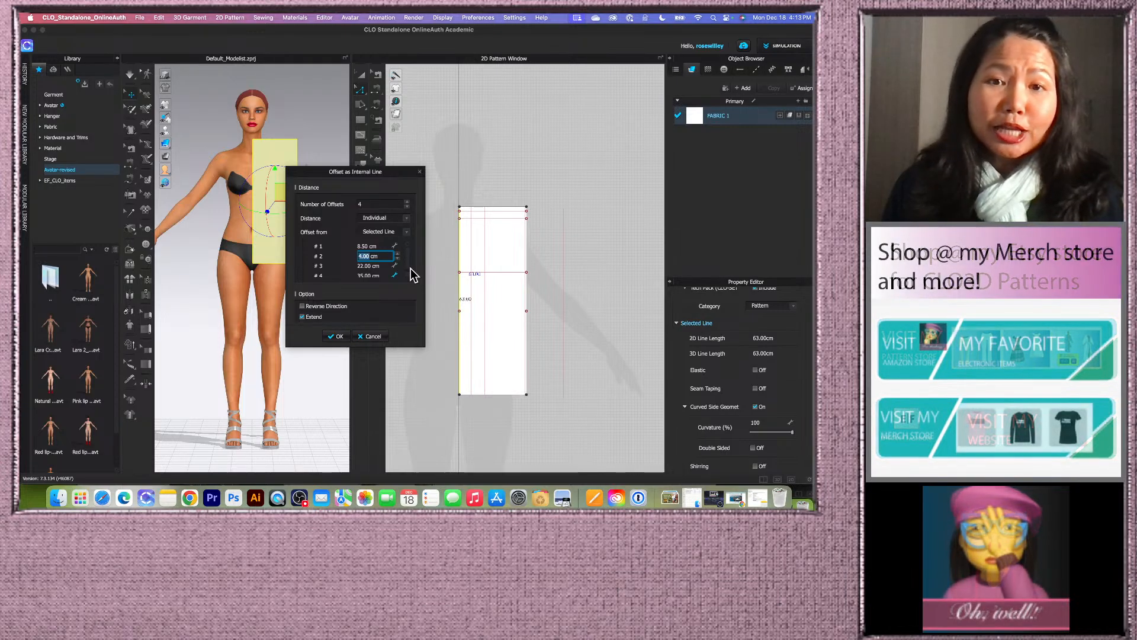
pyautogui.write('18')
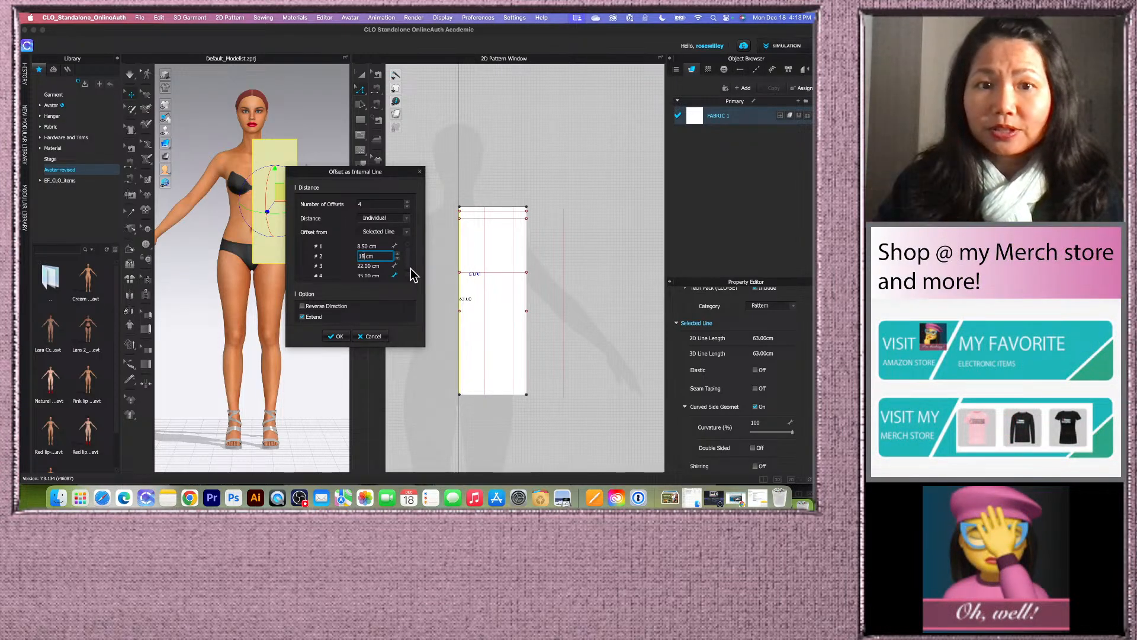
# - Set the third and fourth offset distances to 20 cm and 22 cm and create the vertical internal lines
pyautogui.press('Tab')
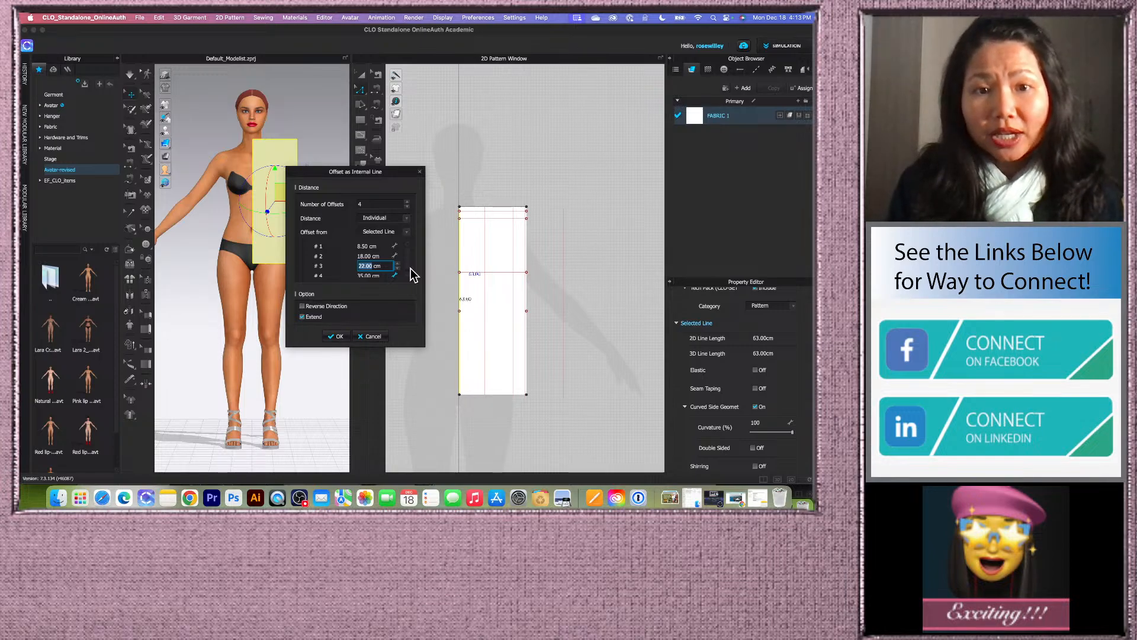
pyautogui.write('20')
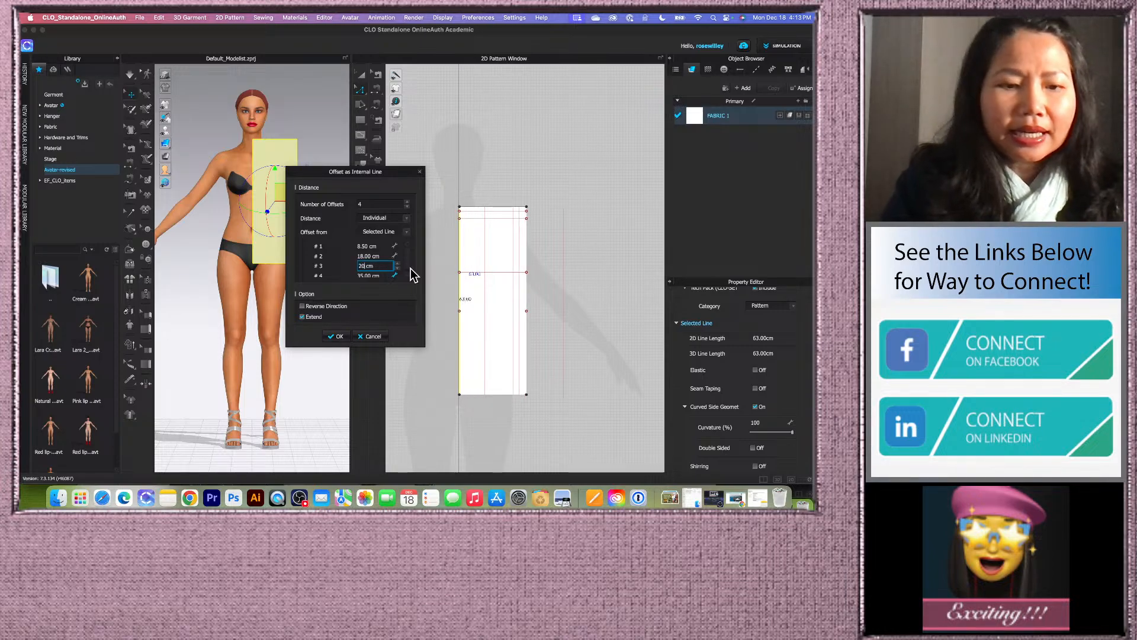
pyautogui.press('Tab')
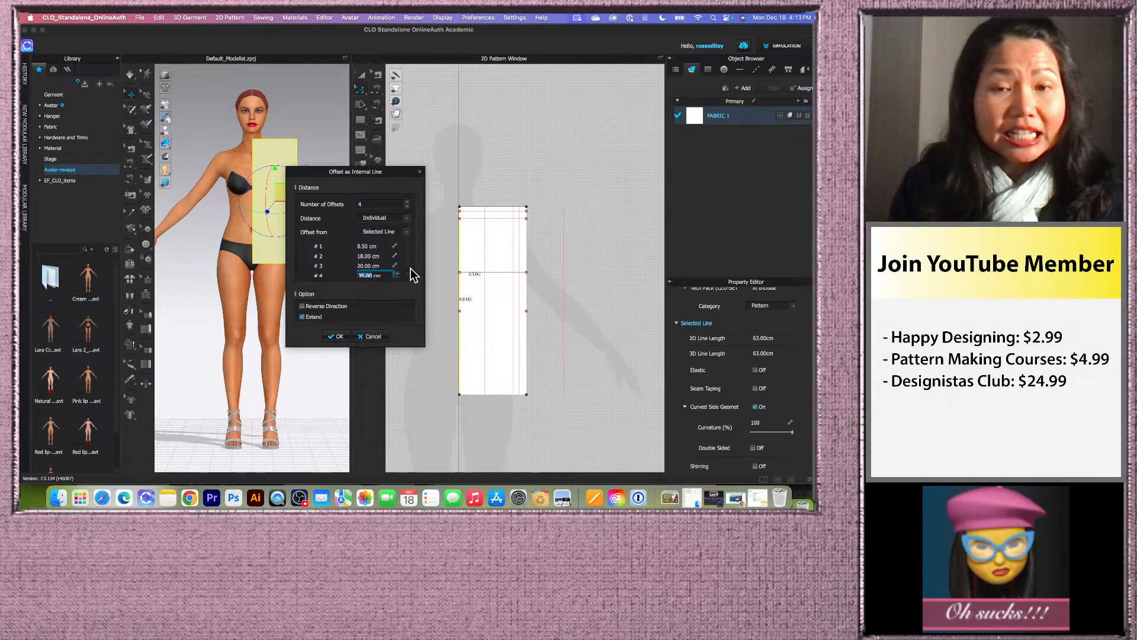
pyautogui.write('22')
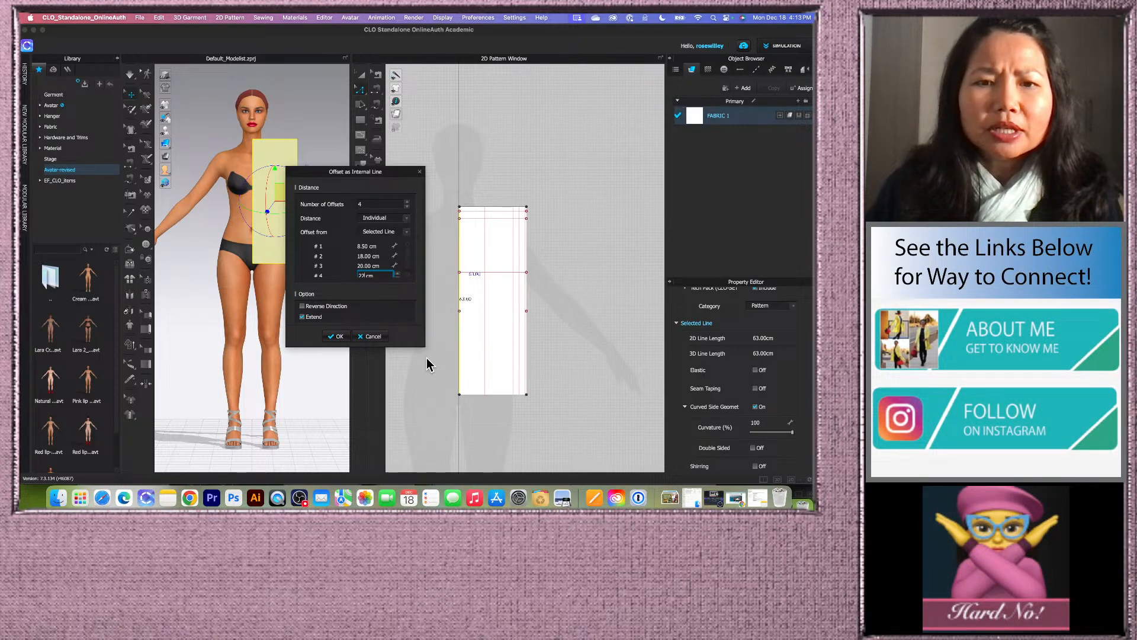
pyautogui.moveTo(424, 346); pyautogui.dragTo(426, 376)
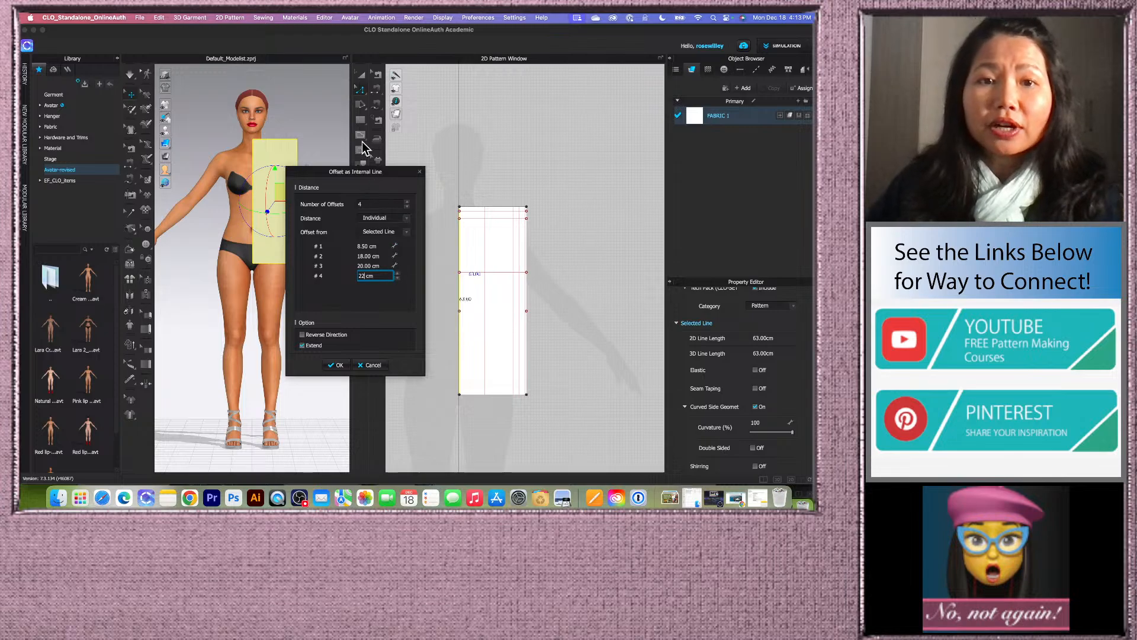
pyautogui.click(336, 365)
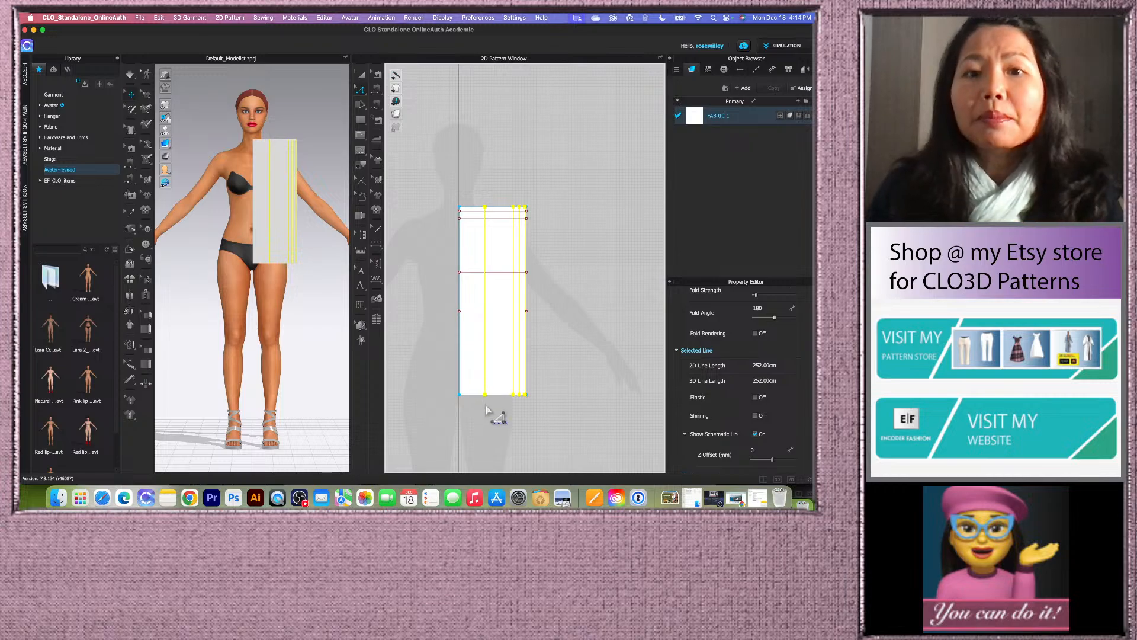
pyautogui.scroll(5, 496, 423)
pyautogui.scroll(-4, 495, 423)
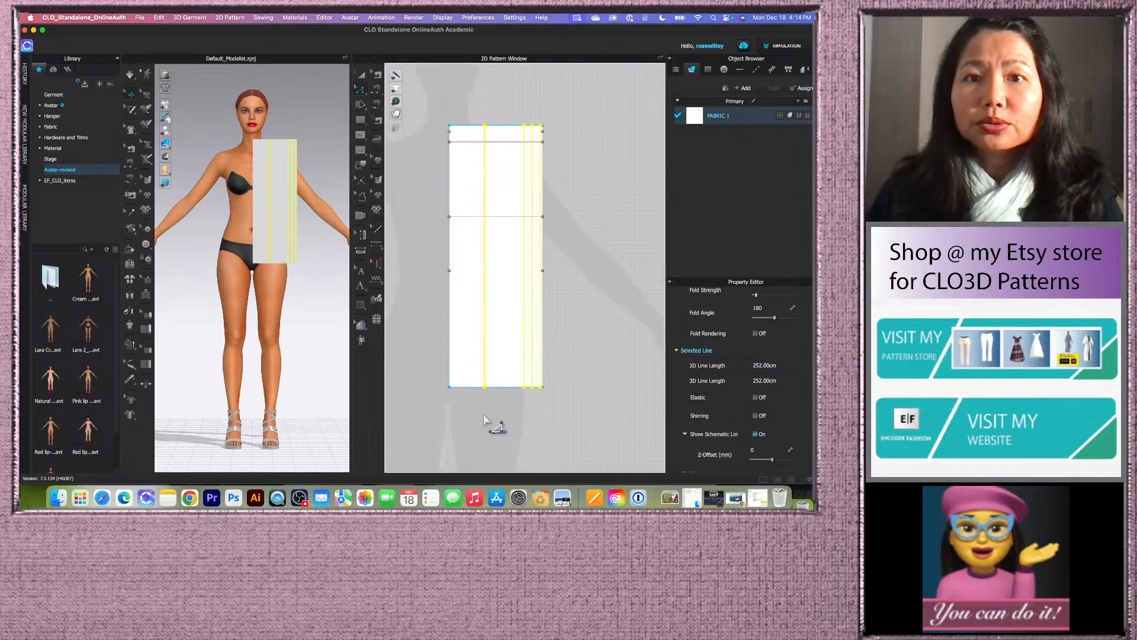
# - Convert all horizontal and vertical internal construction lines inside the rectangle to baselines
pyautogui.click(574, 135)
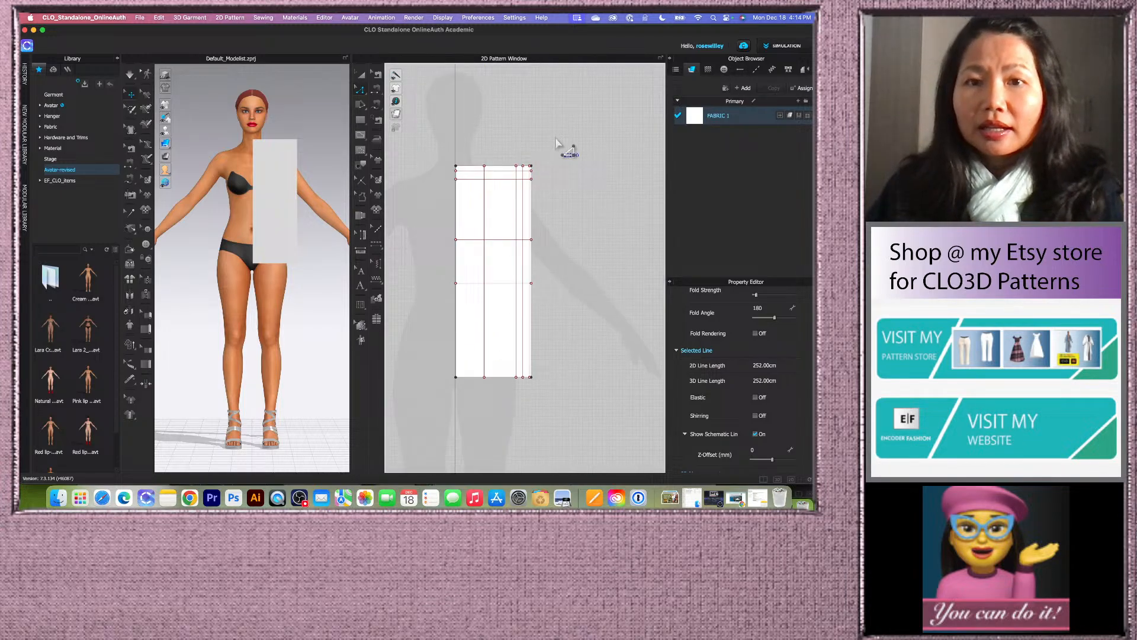
pyautogui.rightClick(516, 142)
pyautogui.click(557, 166)
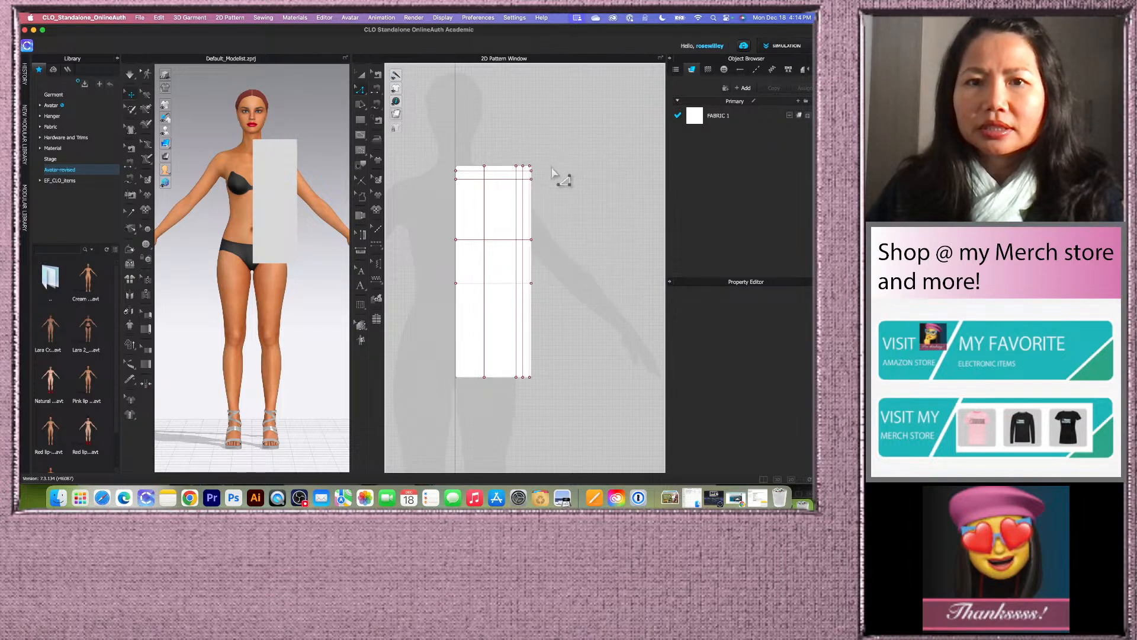
pyautogui.moveTo(415, 139); pyautogui.dragTo(562, 383)
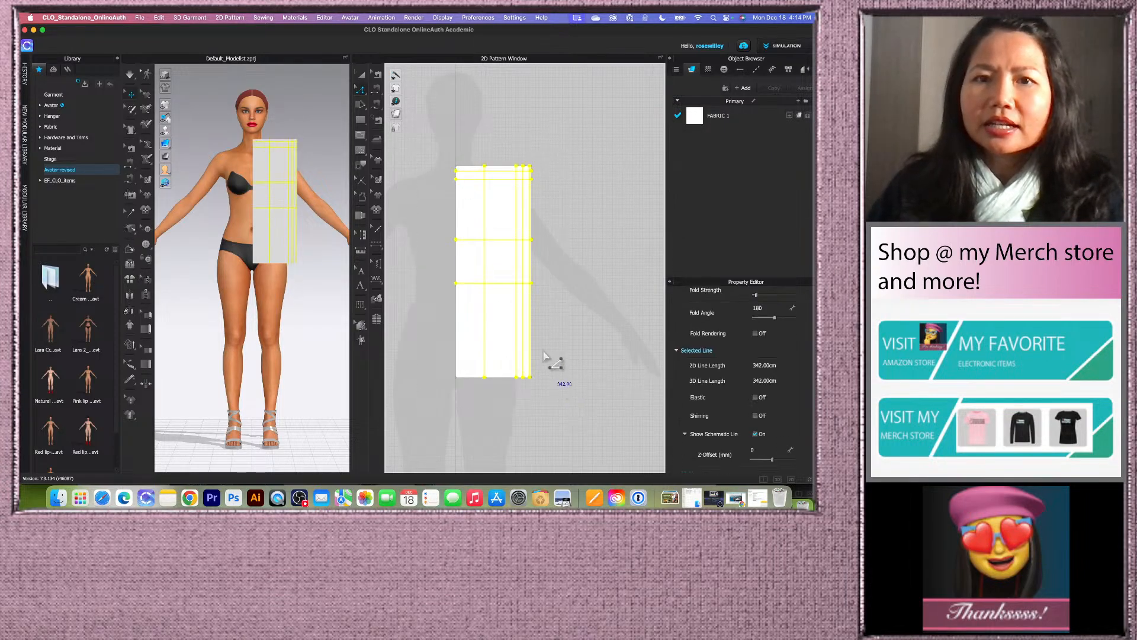
pyautogui.rightClick(516, 185)
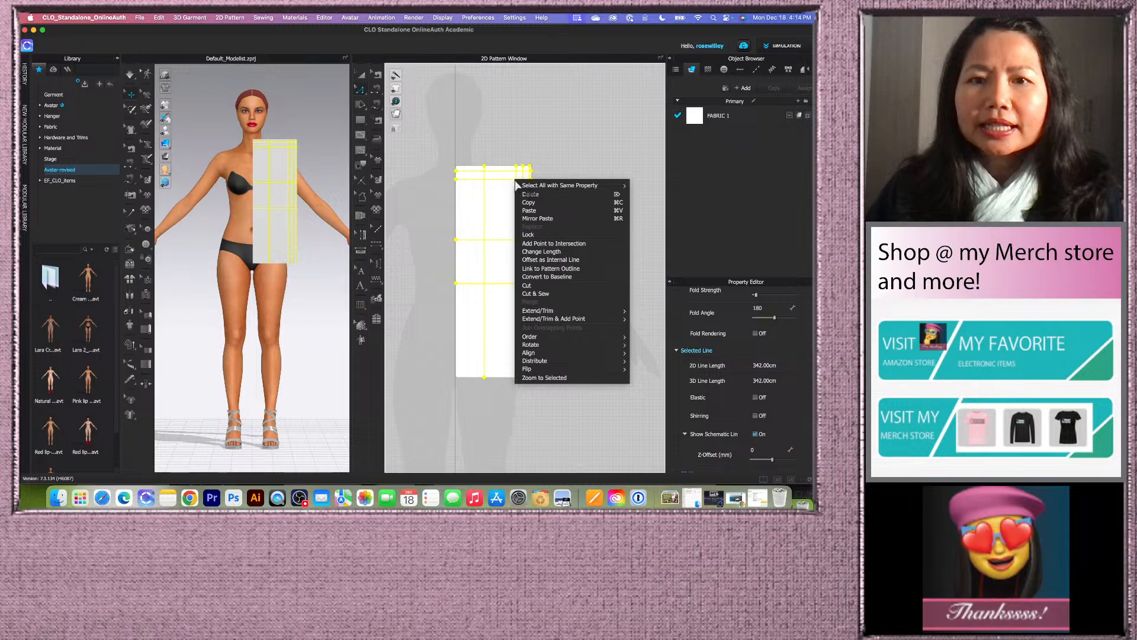
pyautogui.click(547, 277)
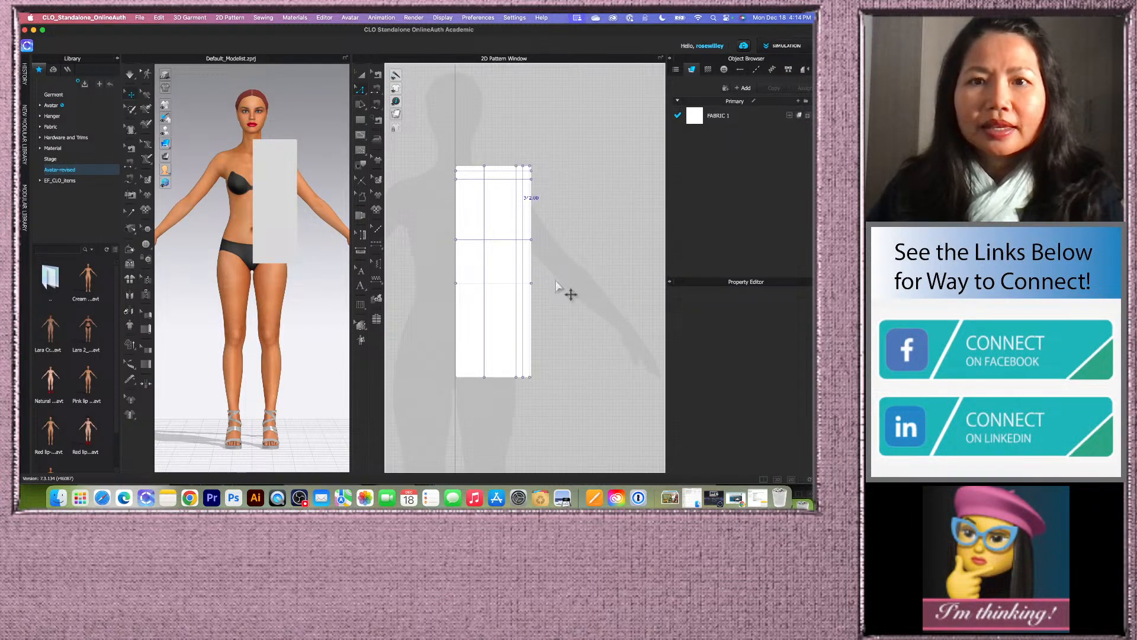
# - Lock the baselines in the 2D pattern view so they serve only as drafting guides
pyautogui.moveTo(395, 131)
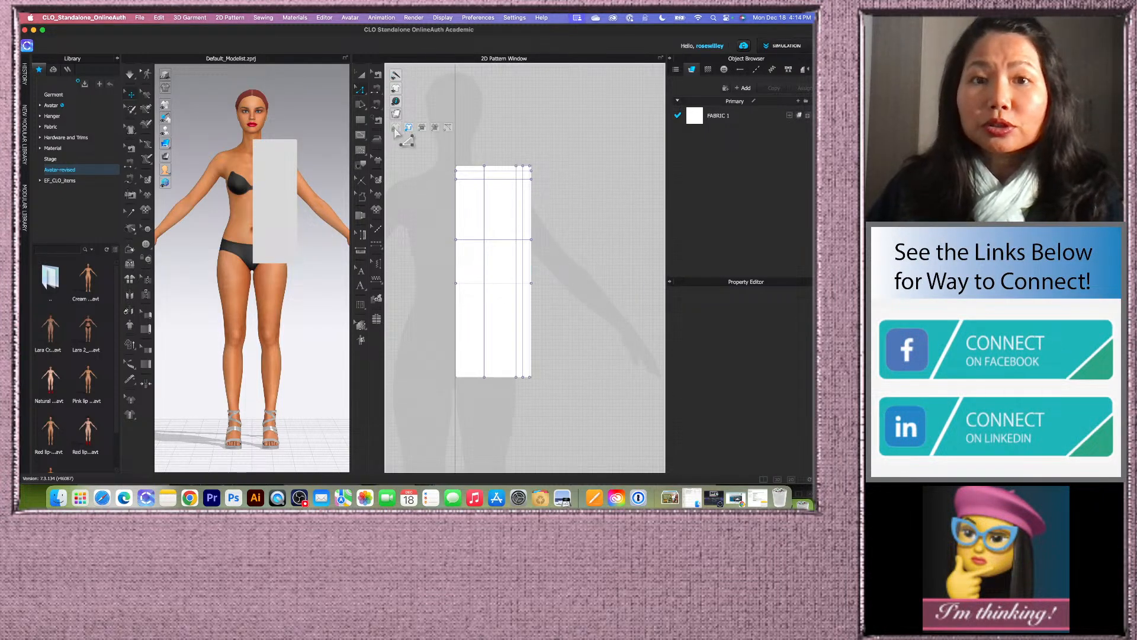
pyautogui.click(434, 128)
pyautogui.scroll(2, 494, 172)
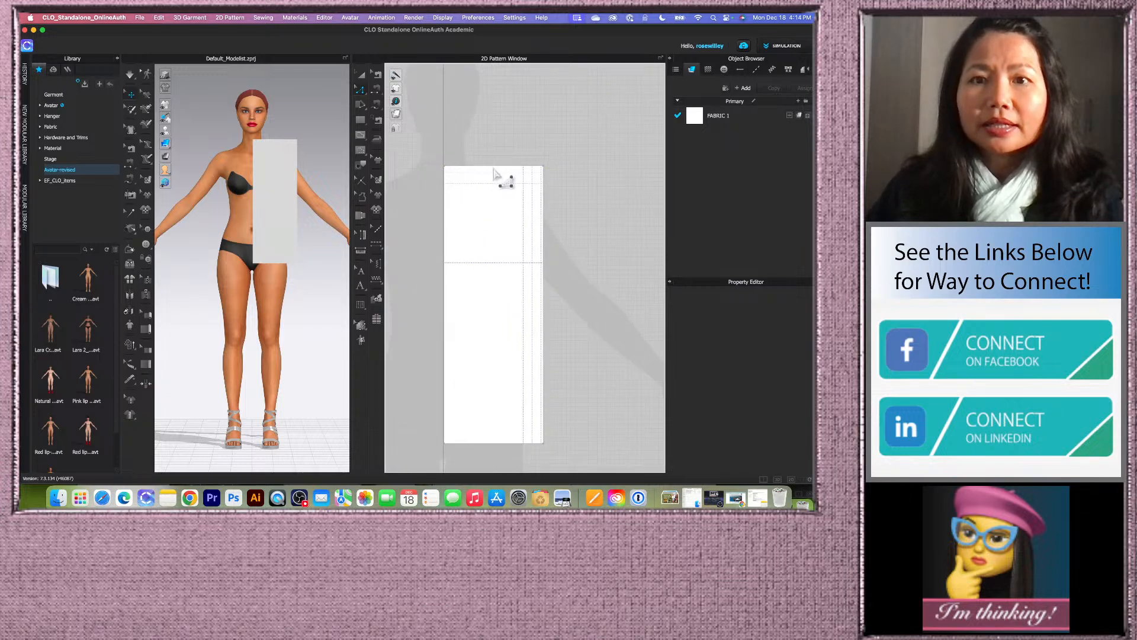
pyautogui.scroll(2, 497, 174)
pyautogui.scroll(-2, 499, 177)
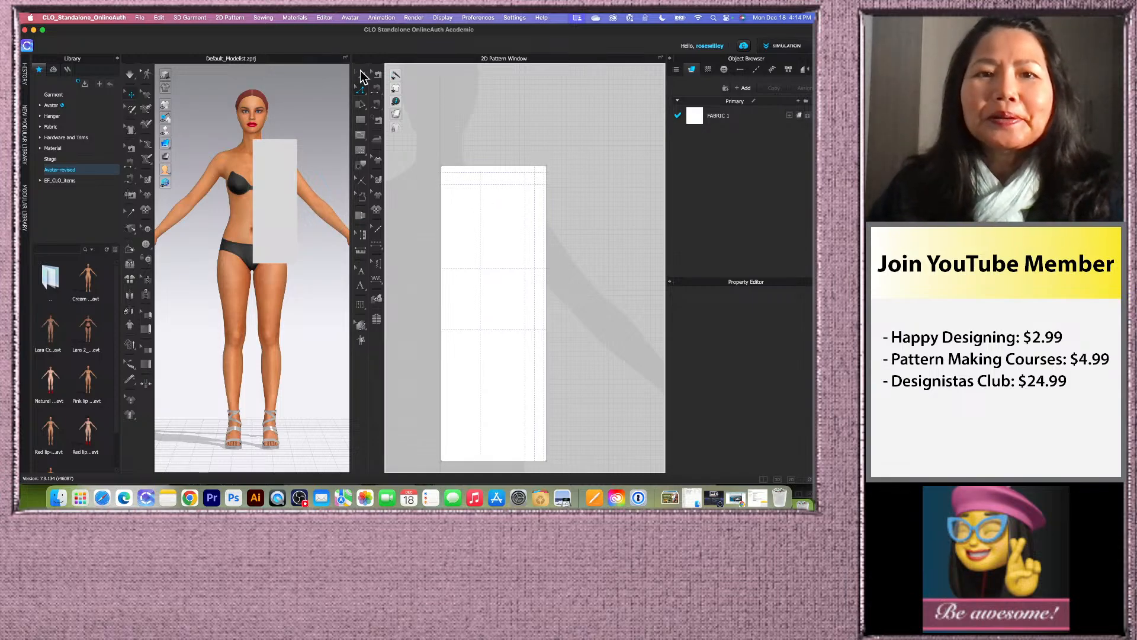
# - Start an internal line from the 4 cm neck-depth point on the center line, through 8.5 cm on the upper edge, to the 18 cm/1.5 cm shoulder intersection
pyautogui.click(361, 133)
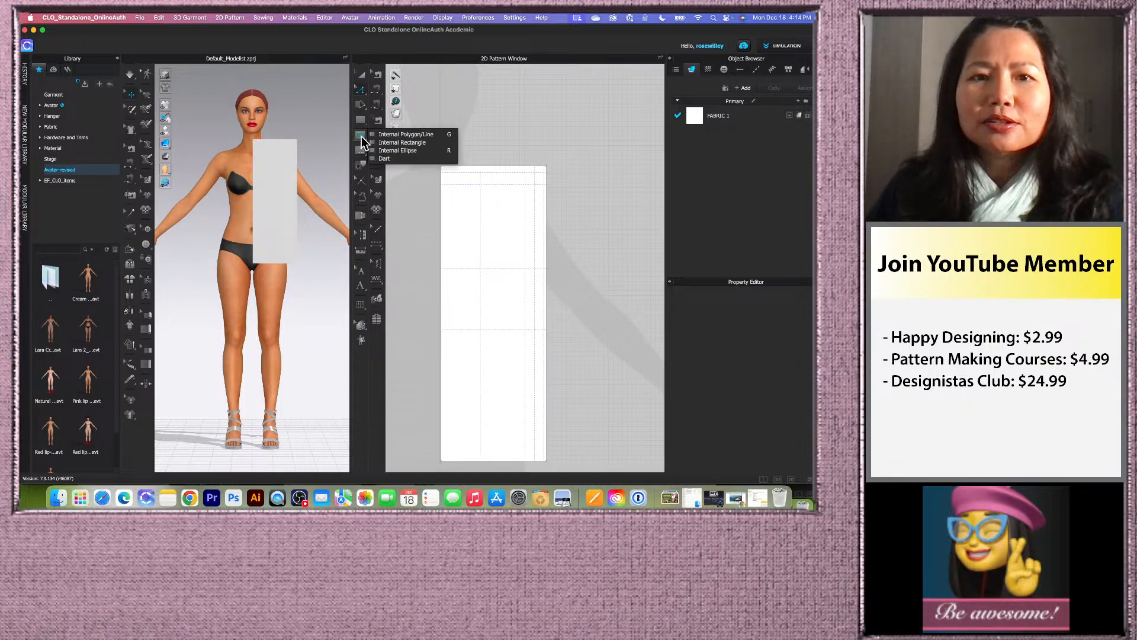
pyautogui.click(415, 134)
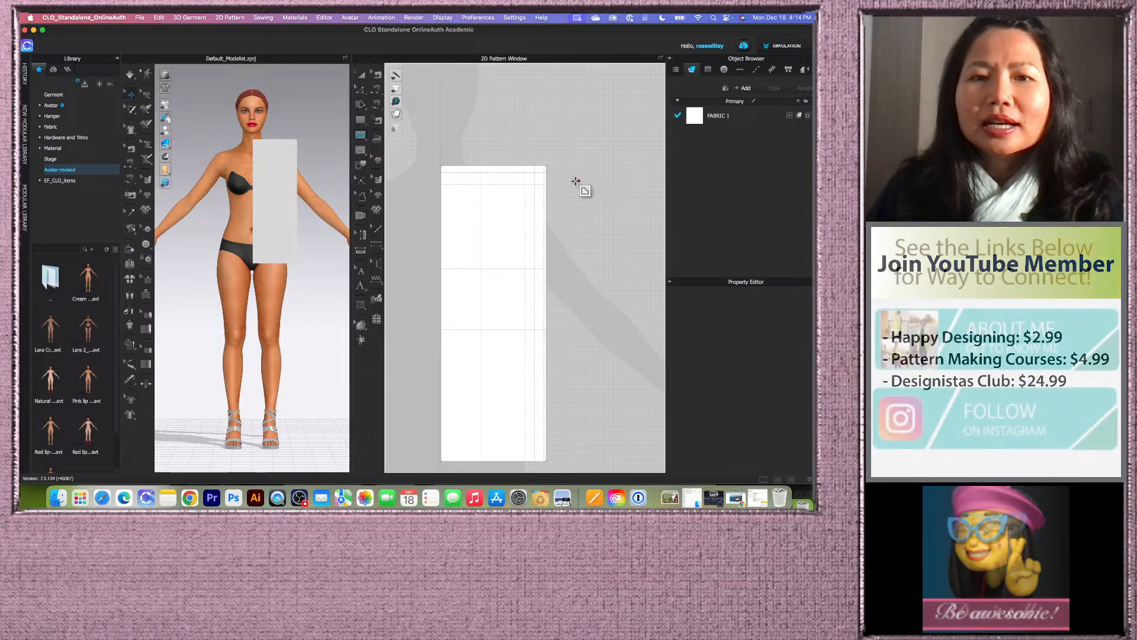
pyautogui.click(442, 185)
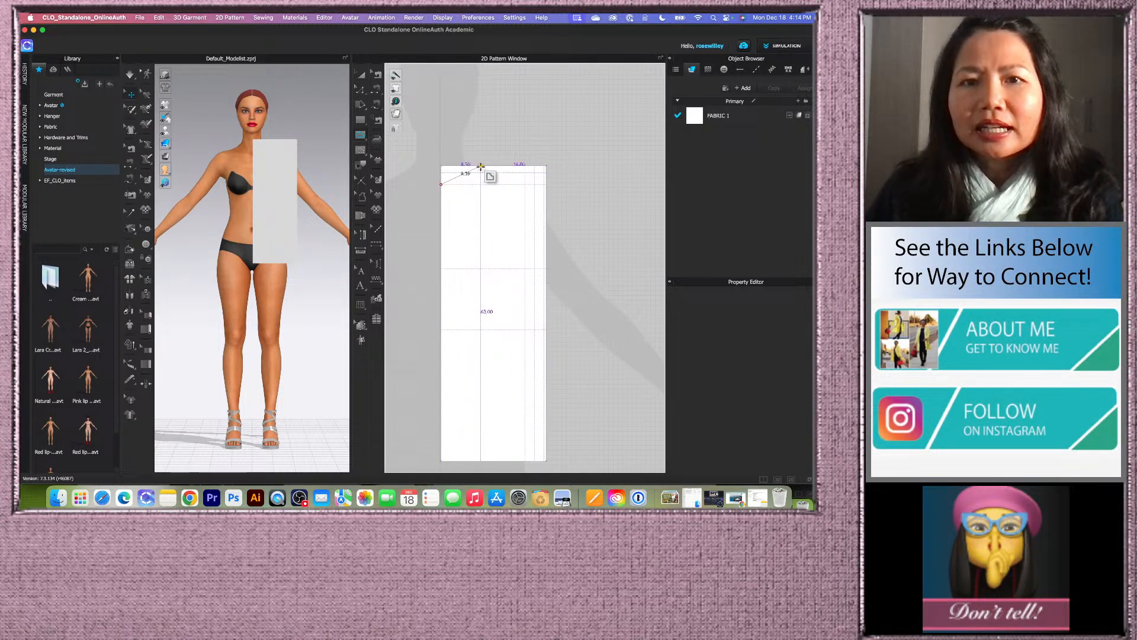
pyautogui.click(480, 167)
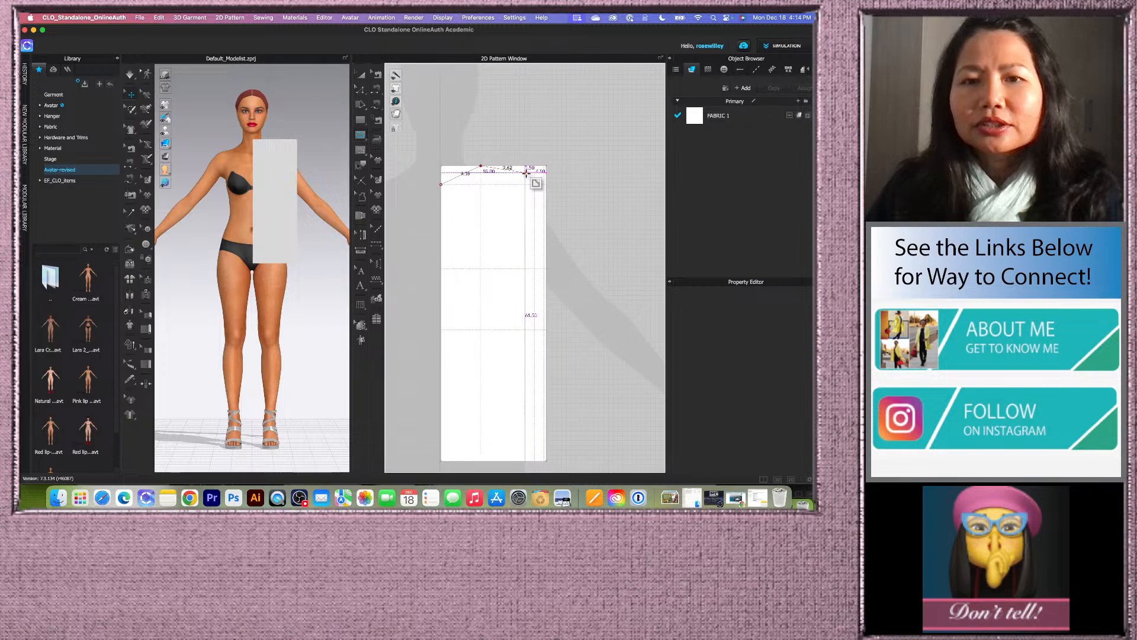
pyautogui.scroll(3, 524, 172)
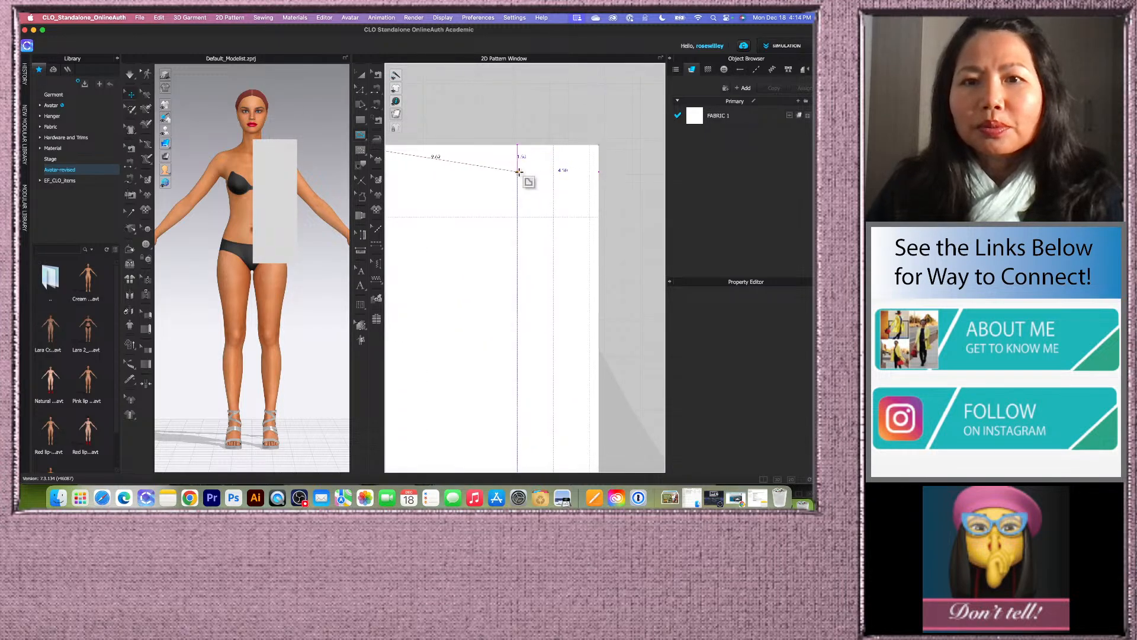
pyautogui.click(517, 172)
pyautogui.scroll(-3, 521, 178)
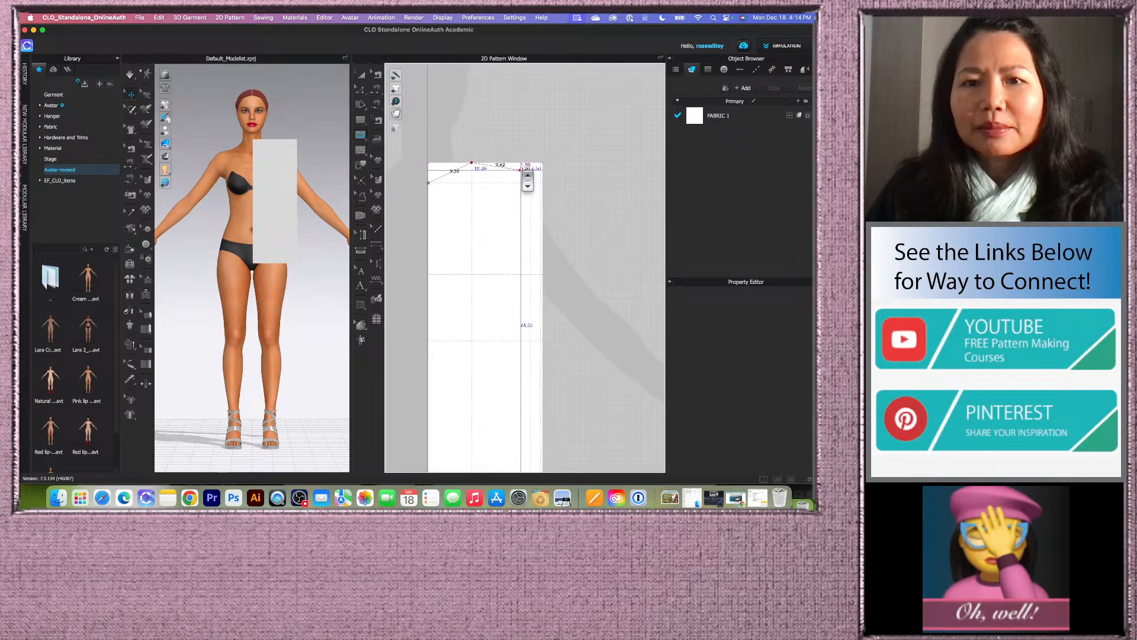
# - Continue the line through the 22 cm/22 cm underarm and 20 cm/35 cm waist intersections, ending it at the rectangle's lower outer corner
pyautogui.scroll(3, 530, 284)
pyautogui.scroll(5, 547, 304)
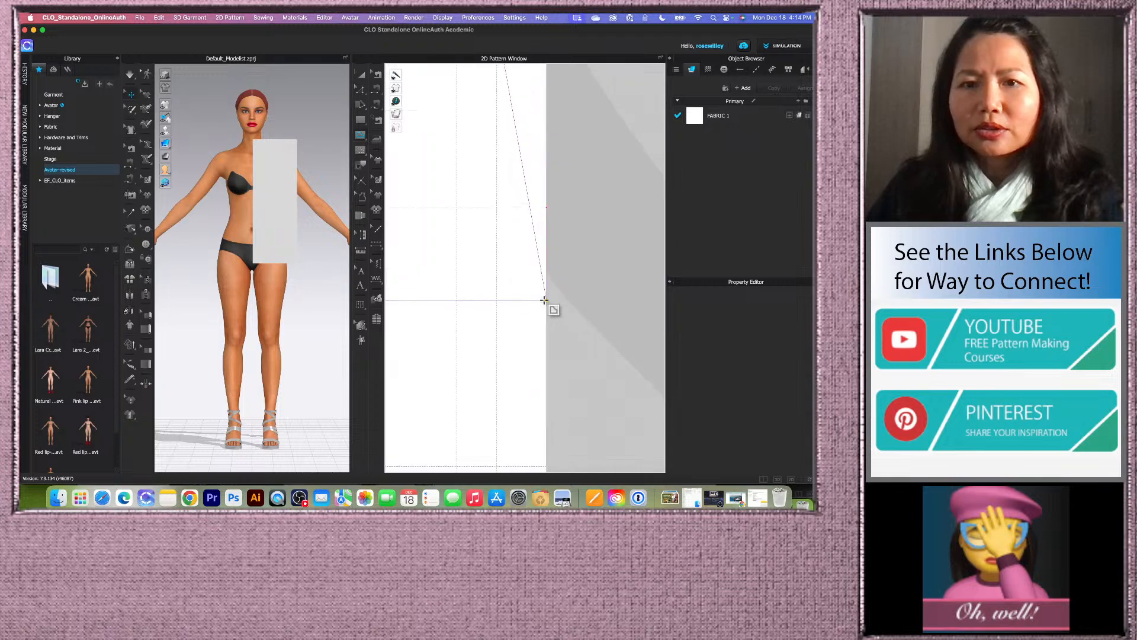
pyautogui.click(541, 195)
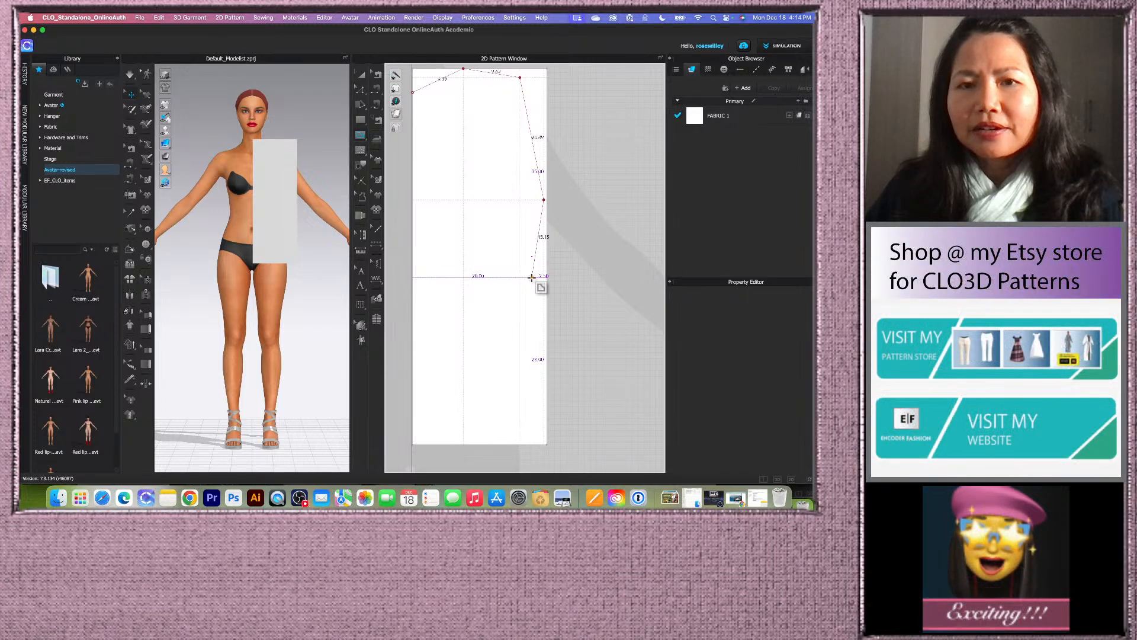
pyautogui.scroll(-3, 532, 278)
pyautogui.scroll(5, 540, 379)
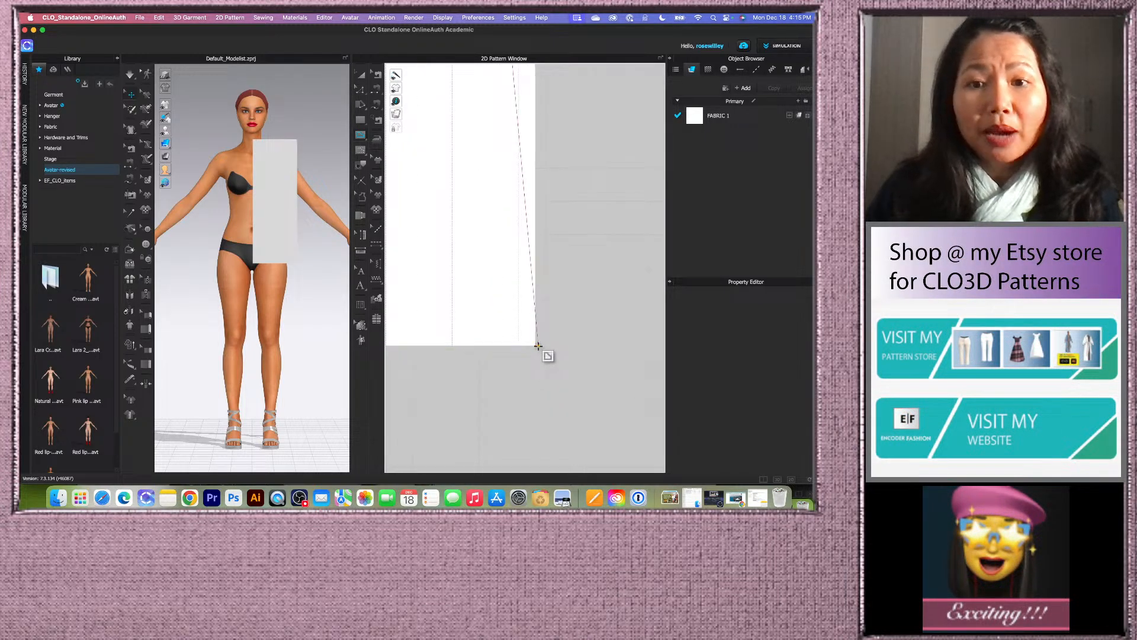
pyautogui.click(535, 345)
pyautogui.scroll(-5, 560, 358)
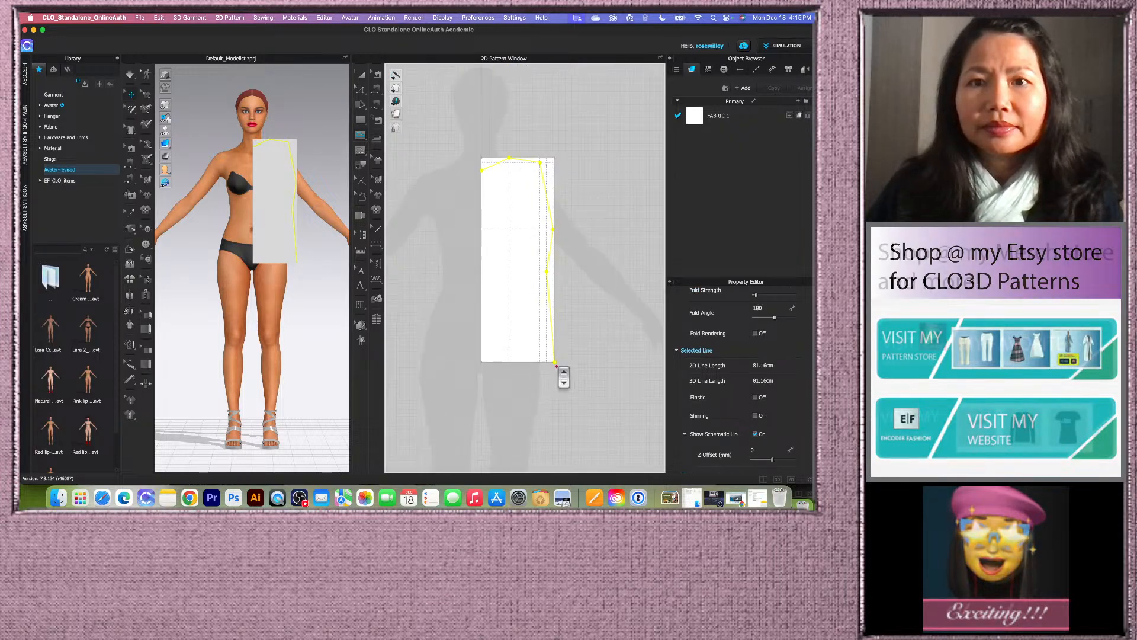
# - Bend the back neckline segment into a downward curve about 10.2 cm long with Edit Curvature
pyautogui.scroll(2, 553, 261)
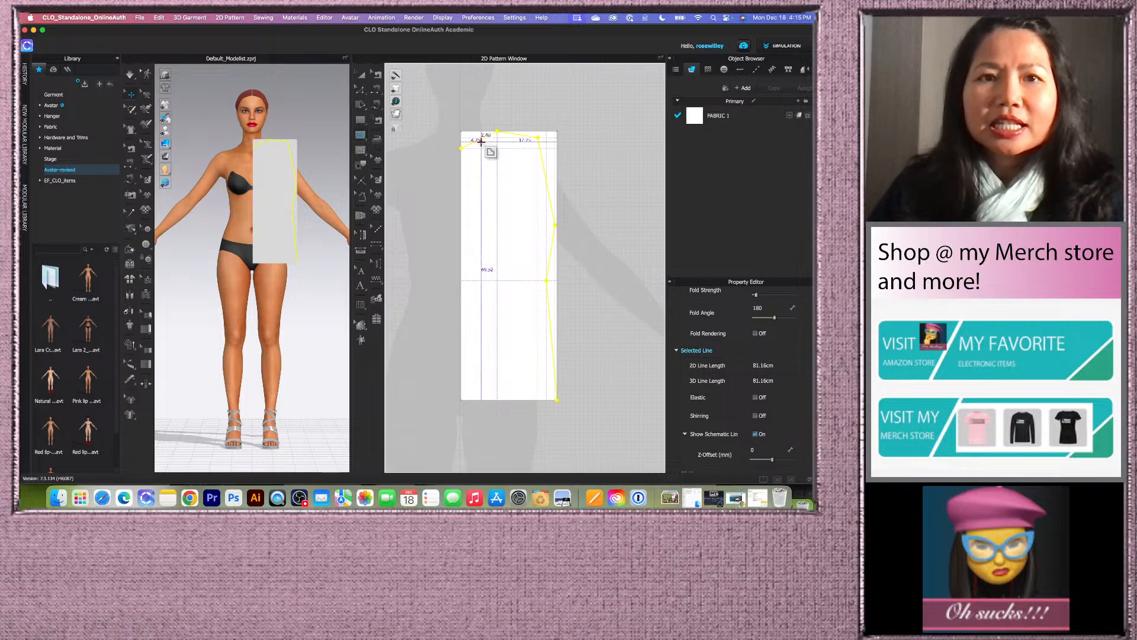
pyautogui.click(361, 89)
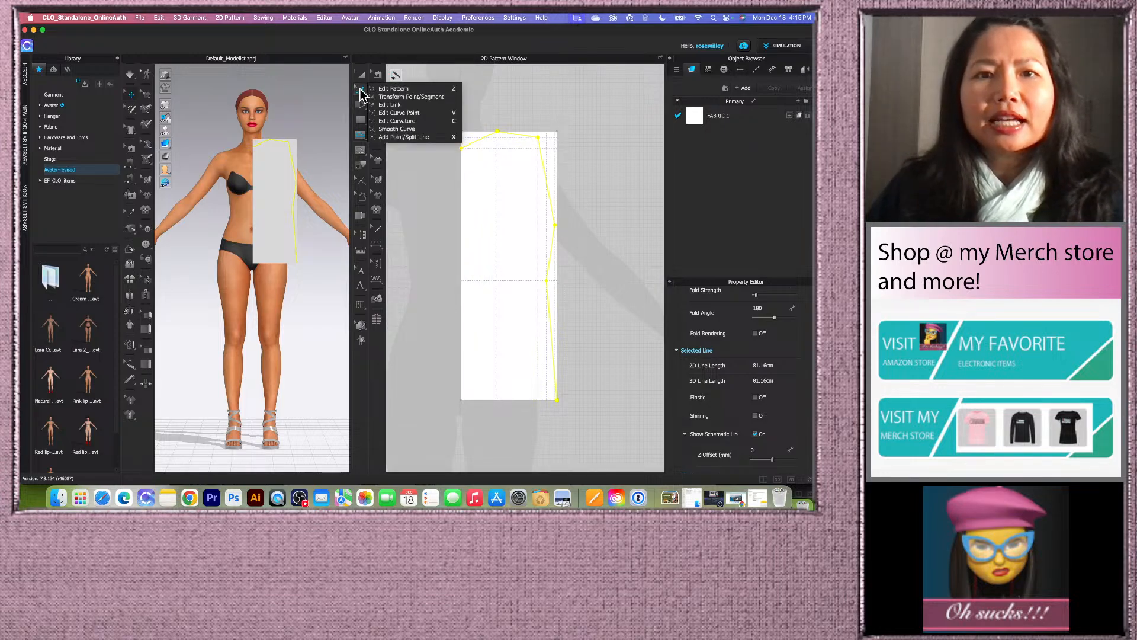
pyautogui.click(413, 121)
pyautogui.scroll(2, 489, 152)
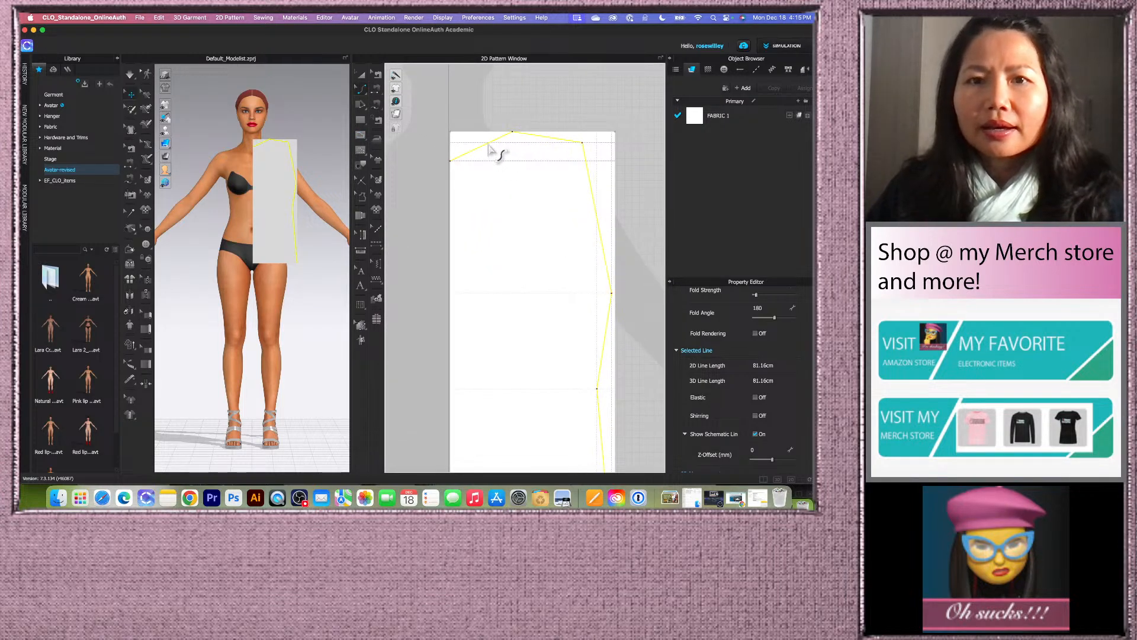
pyautogui.moveTo(489, 148)
pyautogui.mouseDown()
pyautogui.moveTo(498, 155)
pyautogui.moveTo(472, 154)
pyautogui.mouseUp()
pyautogui.scroll(-1, 472, 154)
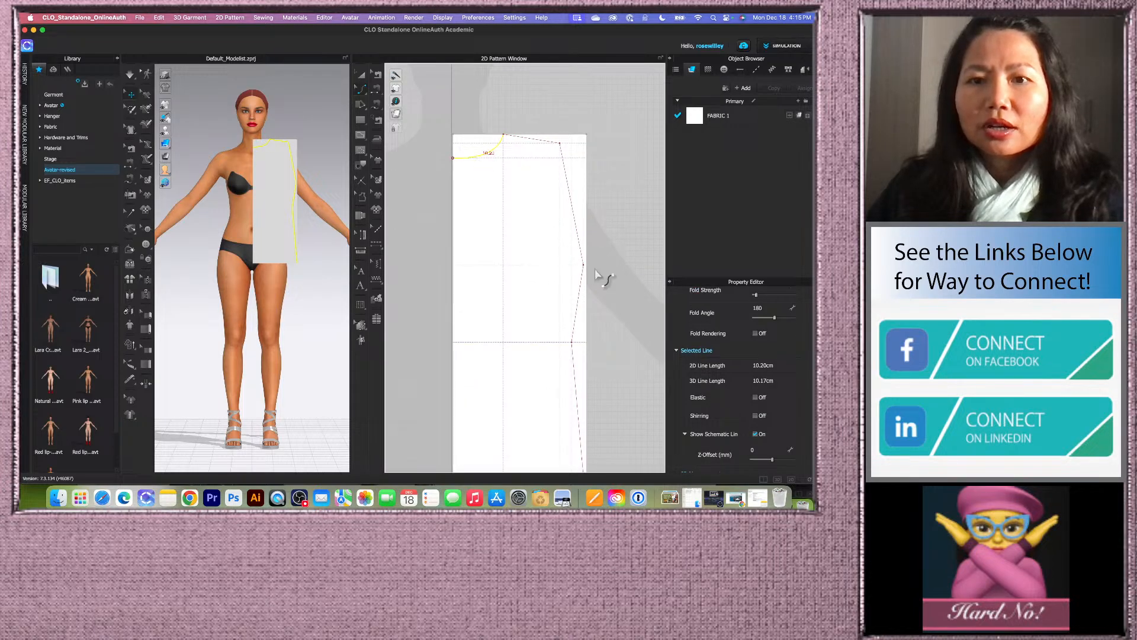
# - Bend the armhole segment between shoulder and underarm inward, making a curve about 22.4 cm long
pyautogui.moveTo(579, 240); pyautogui.dragTo(562, 246)
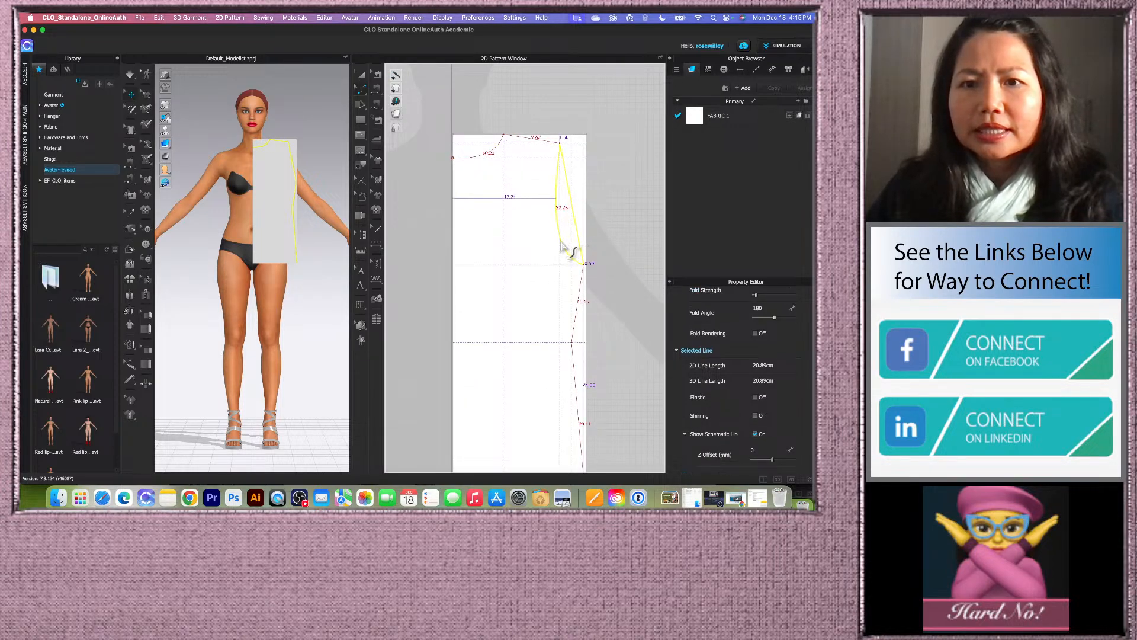
pyautogui.click(530, 228)
pyautogui.scroll(-2, 517, 225)
pyautogui.scroll(2, 529, 242)
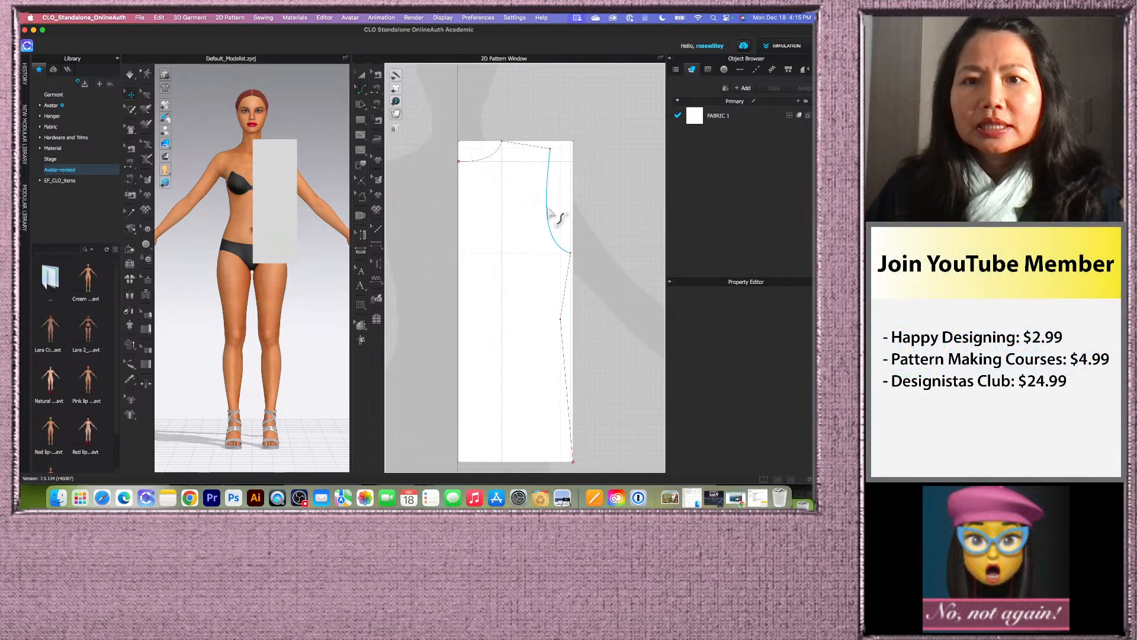
pyautogui.click(550, 212)
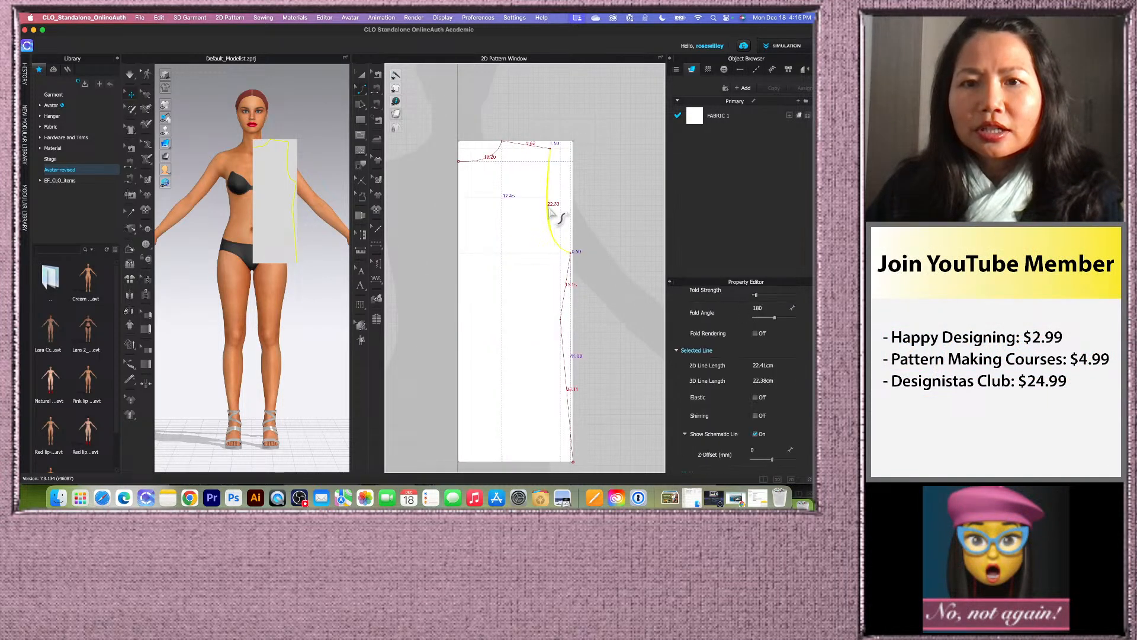
pyautogui.click(578, 230)
pyautogui.scroll(-2, 557, 234)
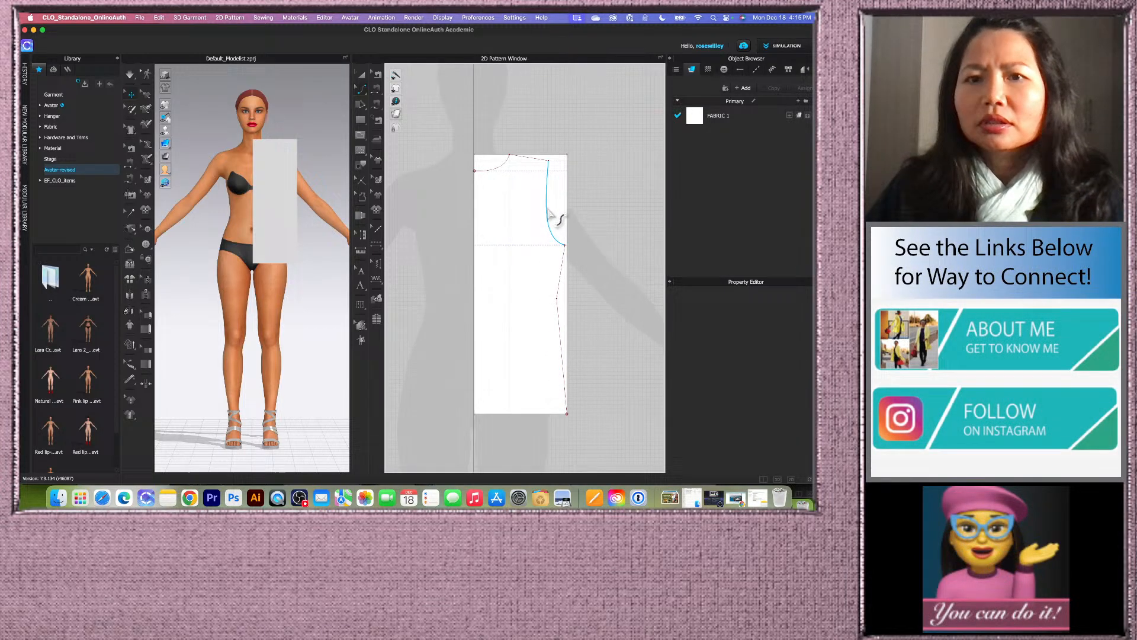
pyautogui.scroll(3, 548, 214)
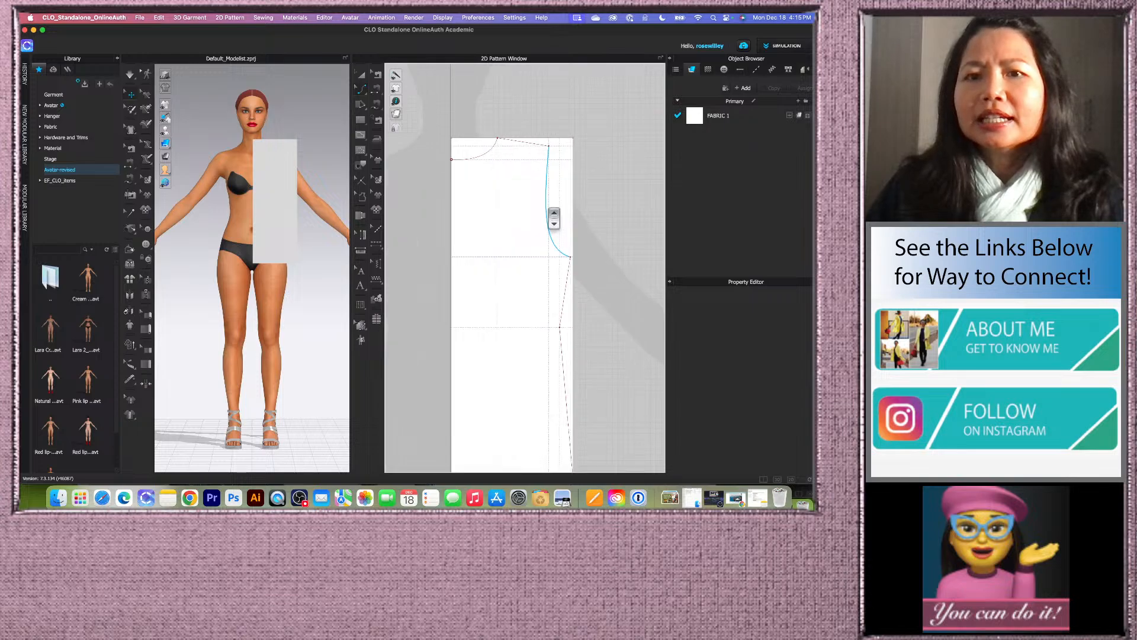
pyautogui.scroll(-2, 549, 219)
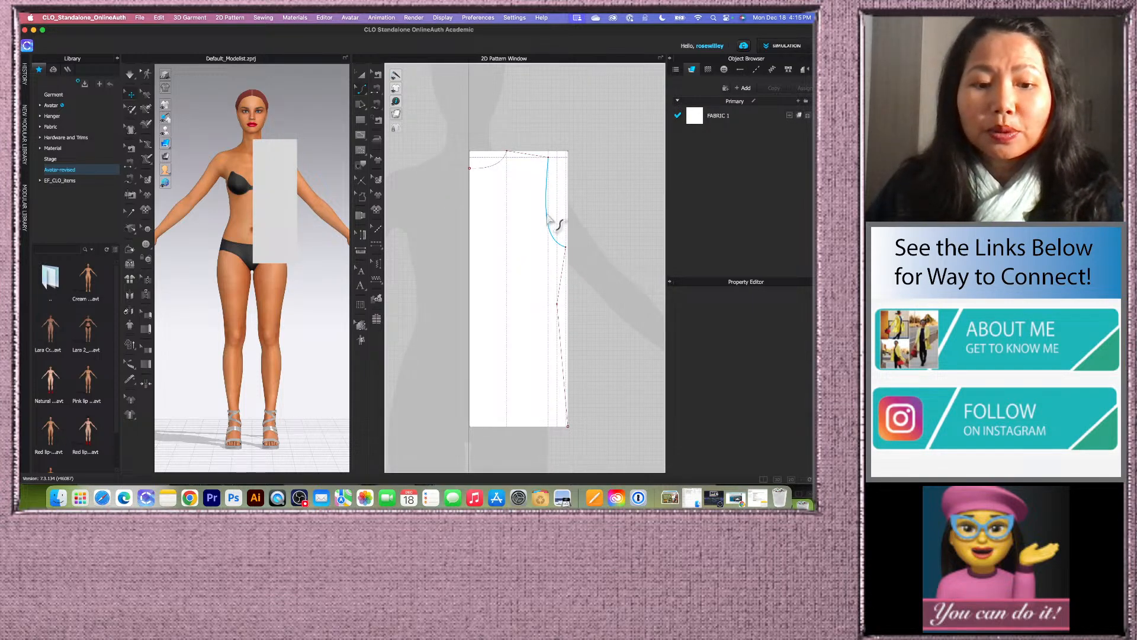
# - Insert a point on the armhole curve and delete it to turn the armhole back into a straight segment
pyautogui.click(362, 90)
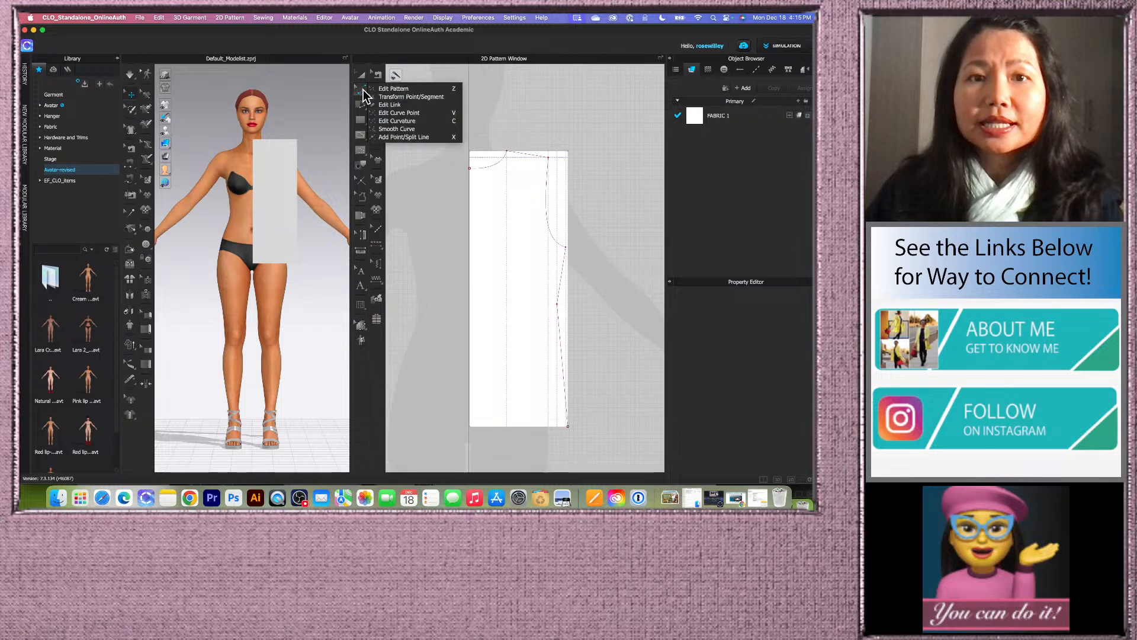
pyautogui.click(414, 138)
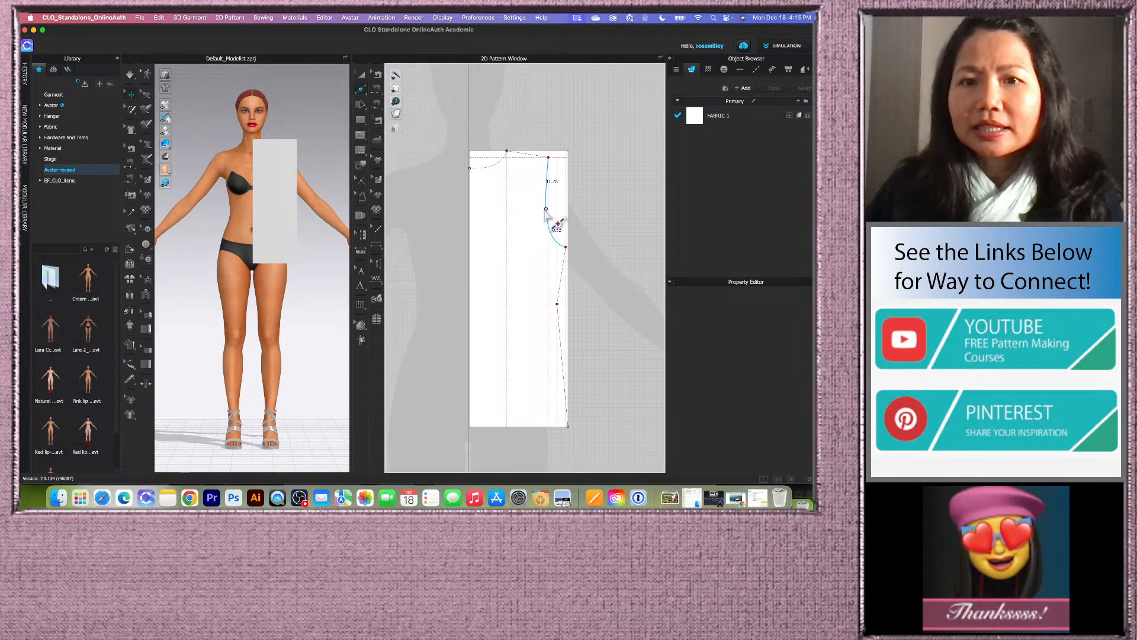
pyautogui.click(546, 209)
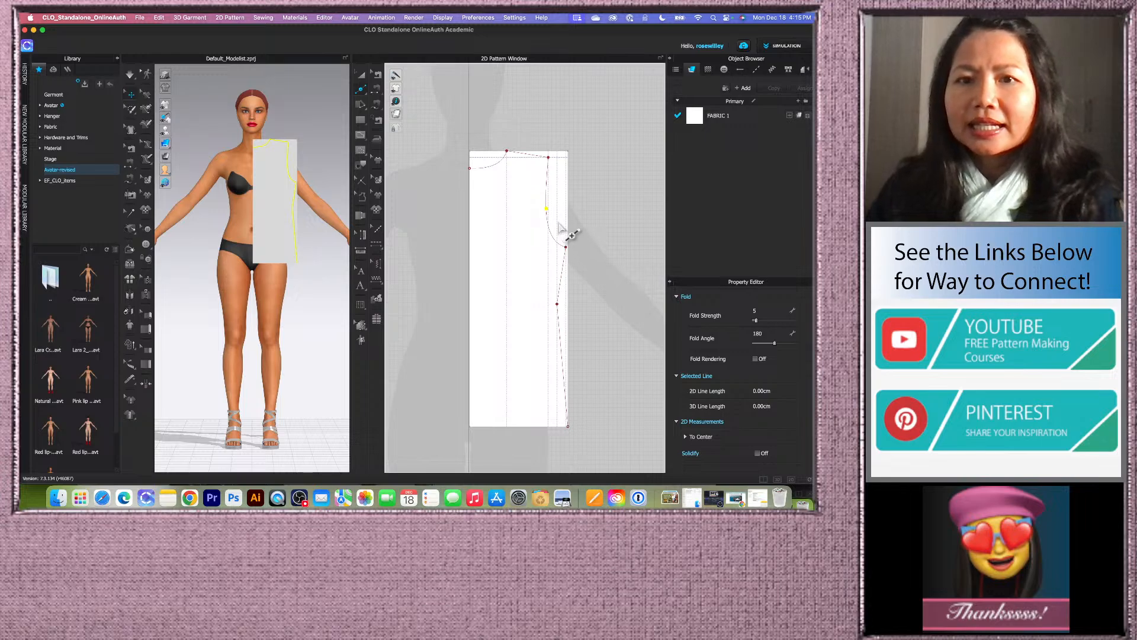
pyautogui.press('Delete')
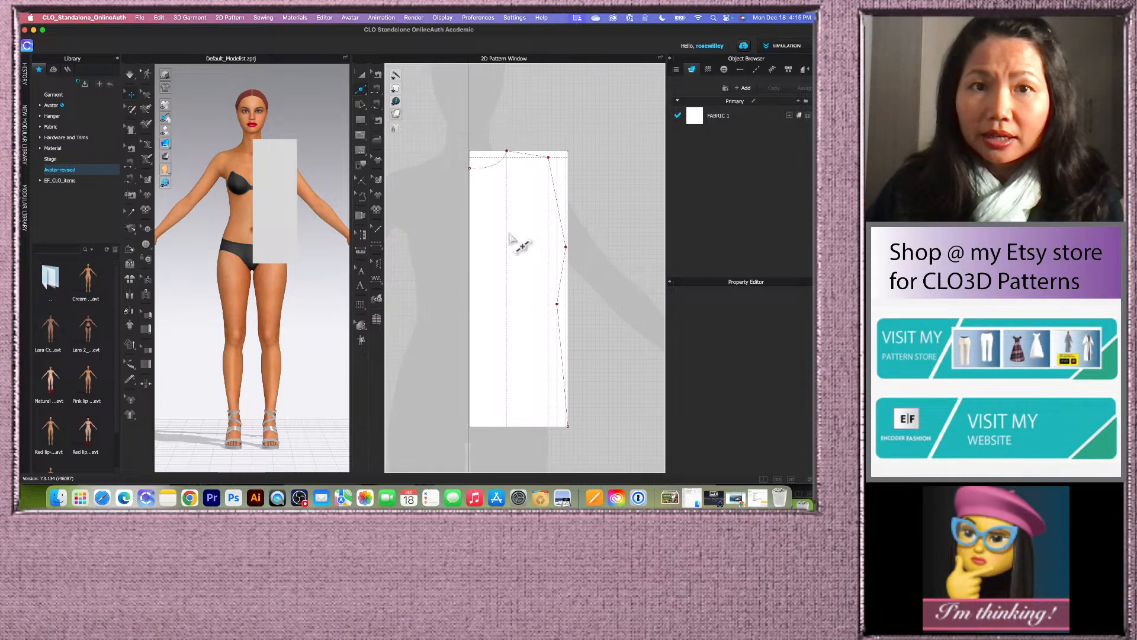
# - Reshape the straight armhole segment into an inward curve from the shoulder point to the underarm with Edit Curvature
pyautogui.click(360, 92)
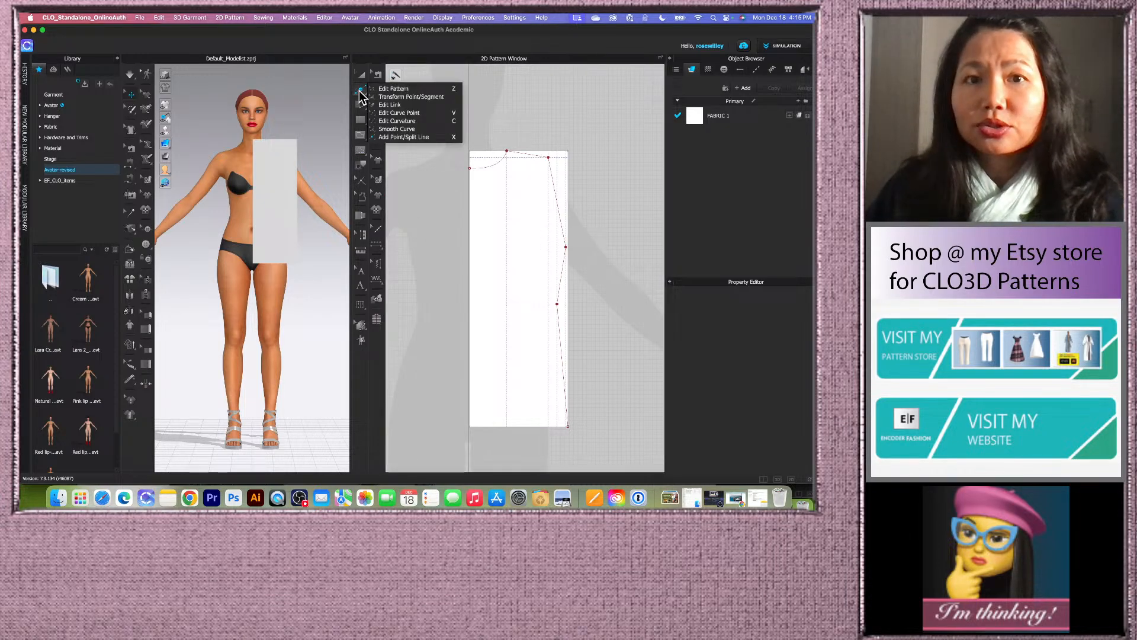
pyautogui.click(442, 121)
pyautogui.moveTo(563, 225); pyautogui.dragTo(561, 236)
pyautogui.click(592, 246)
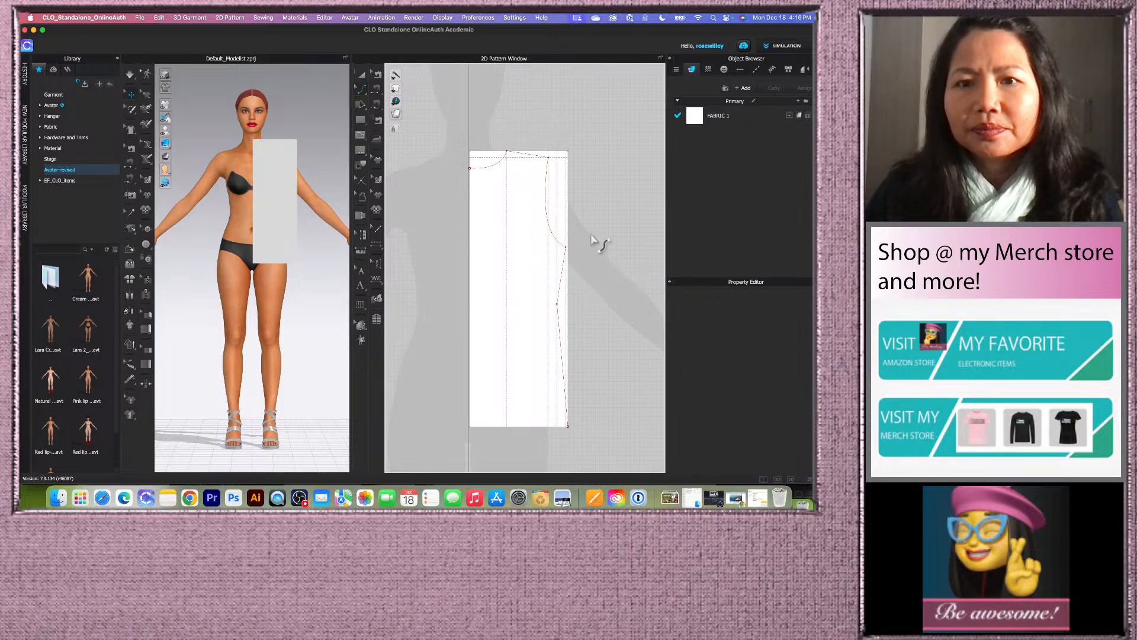
pyautogui.scroll(-2, 557, 188)
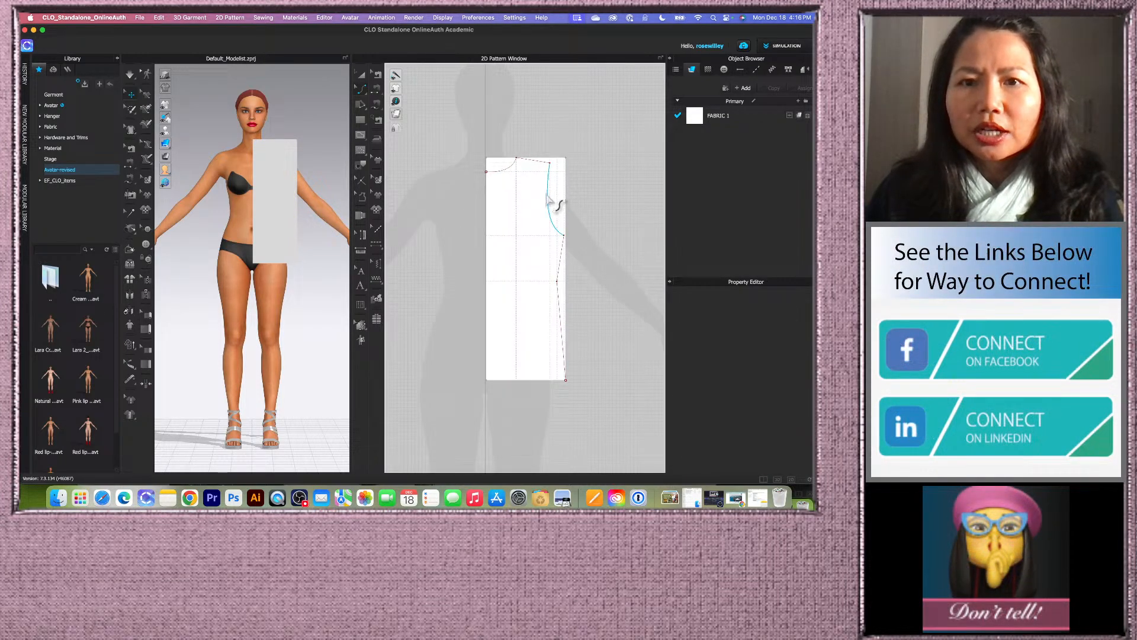
# - Fine-tune the armhole curve slightly inward between the shoulder point and the underarm, and deselect it
pyautogui.moveTo(548, 195); pyautogui.dragTo(549, 198)
pyautogui.click(583, 203)
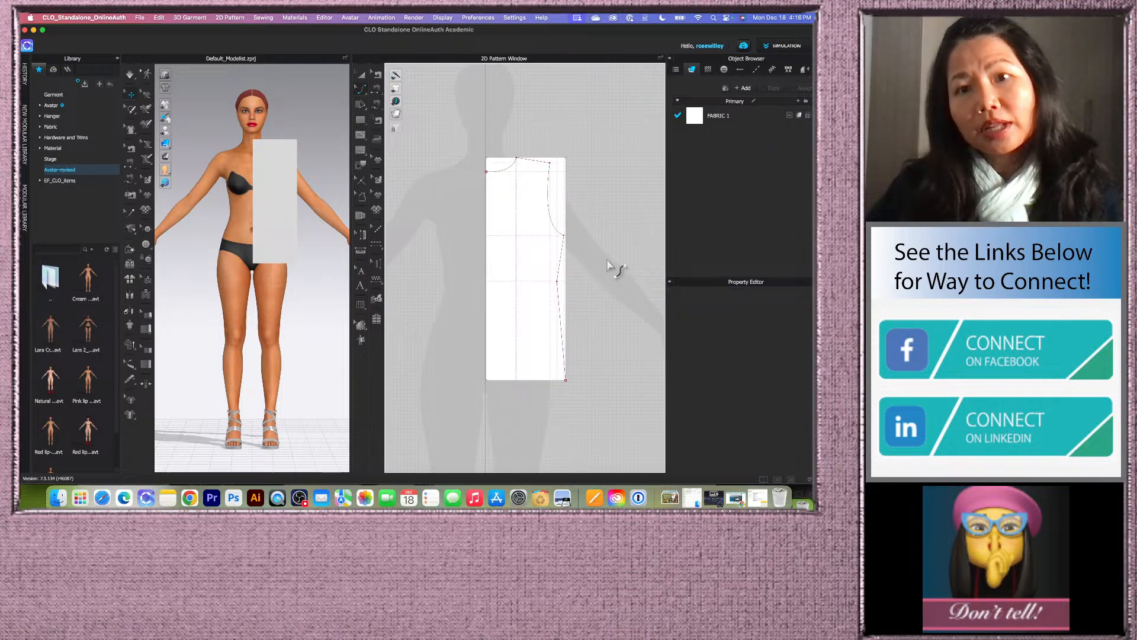
pyautogui.scroll(-2, 605, 270)
pyautogui.scroll(2, 607, 283)
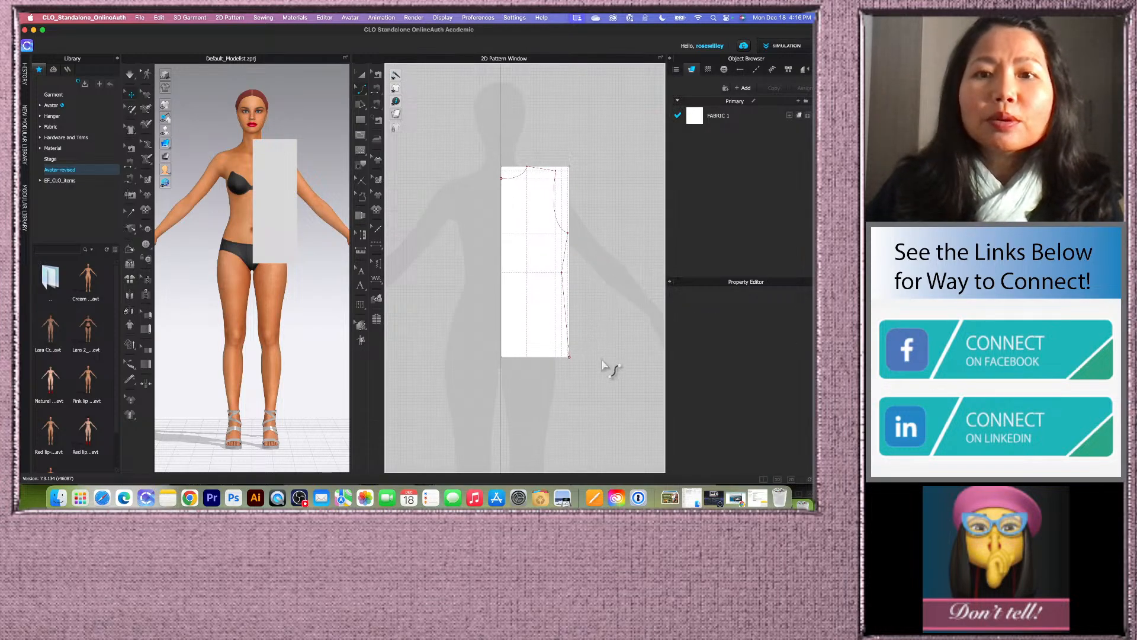
# - Round the side seam's waist corner with Smooth Curve, setting both line lengths to 7 cm
pyautogui.scroll(3, 572, 285)
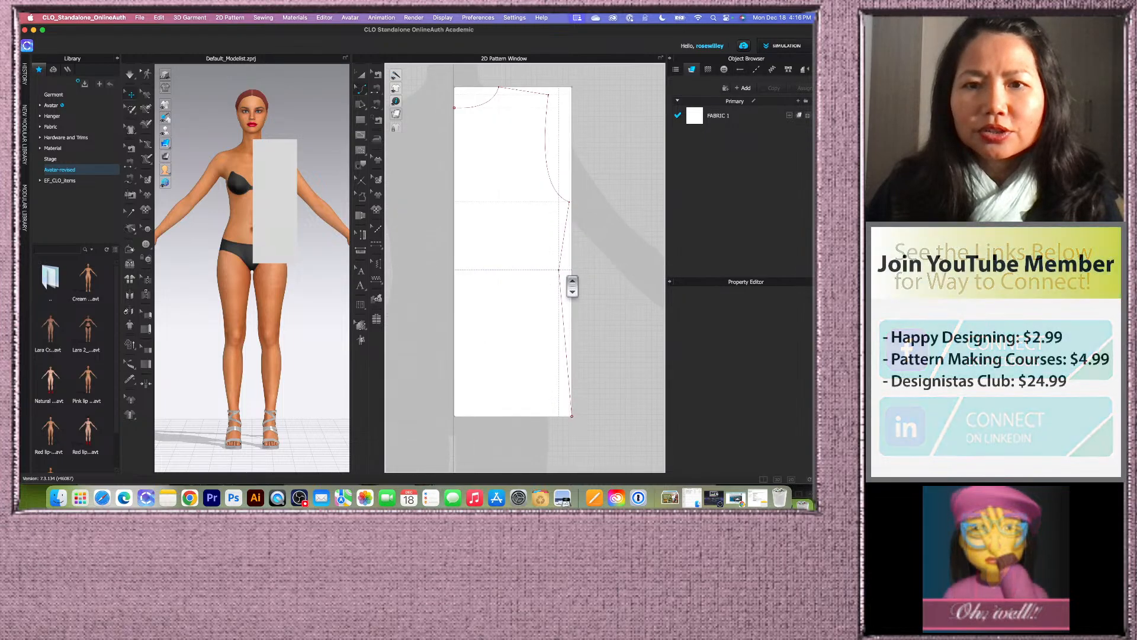
pyautogui.click(363, 93)
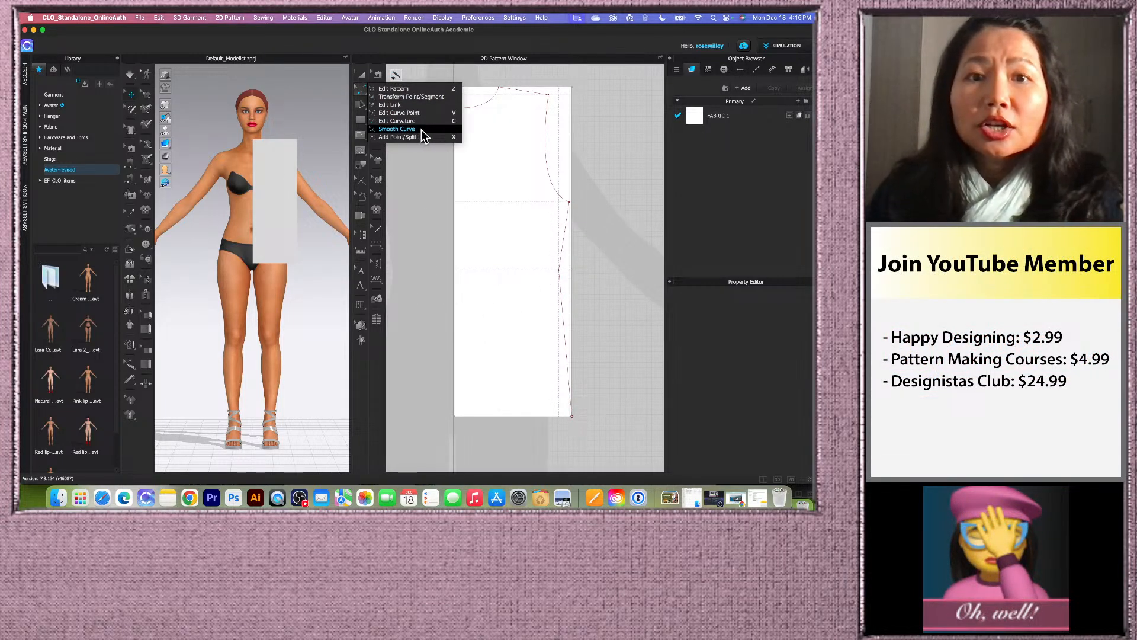
pyautogui.click(398, 128)
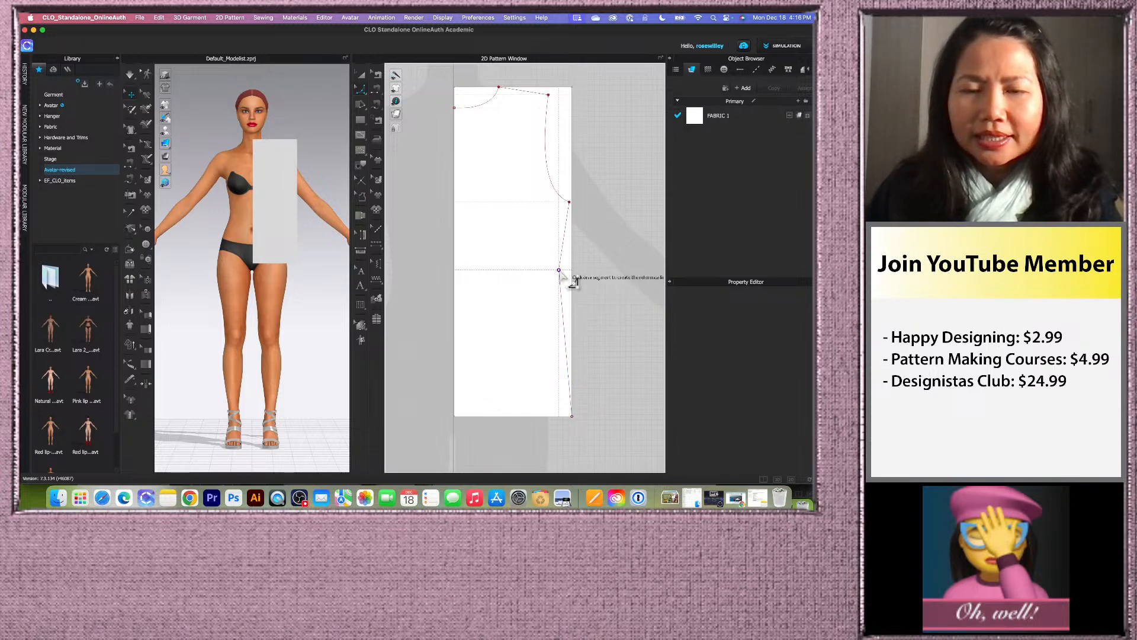
pyautogui.click(559, 272)
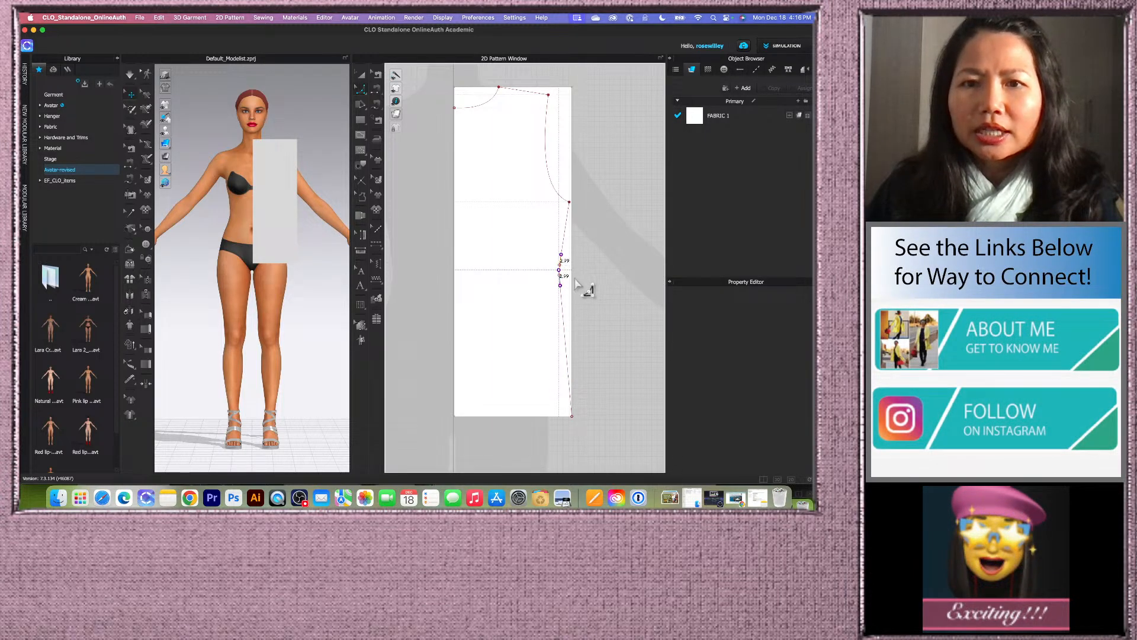
pyautogui.rightClick(576, 283)
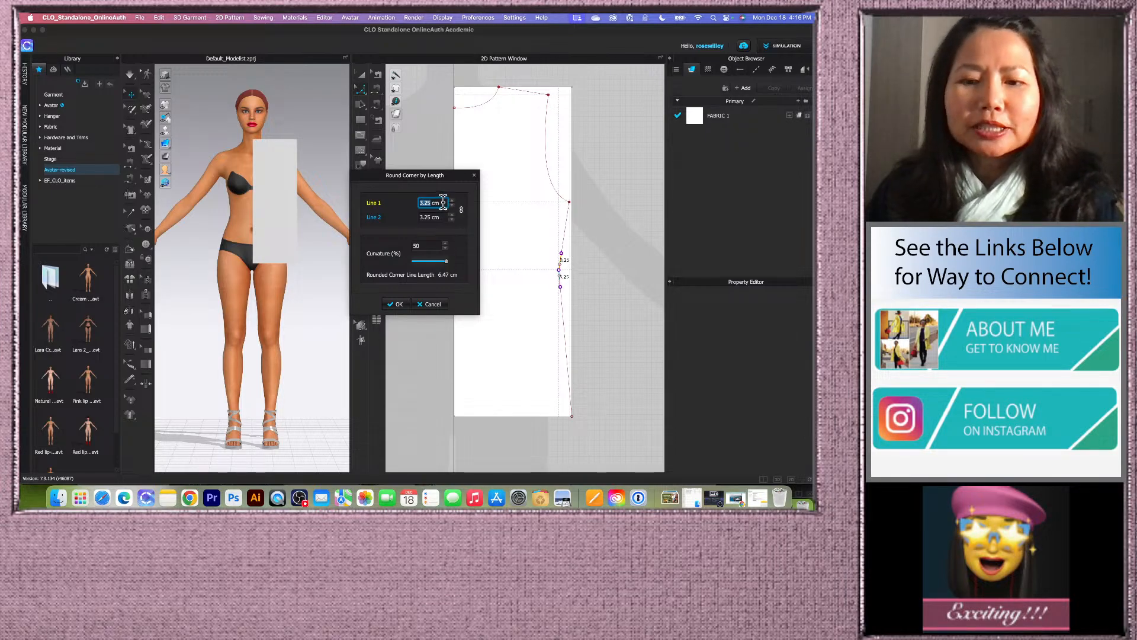
pyautogui.write('7')
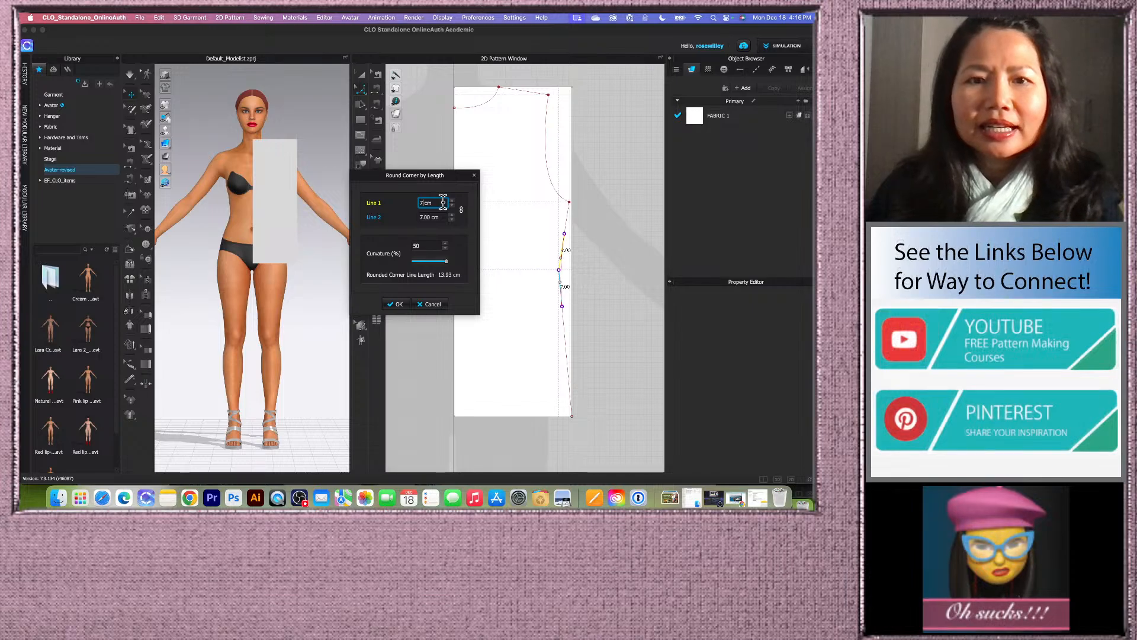
pyautogui.click(399, 307)
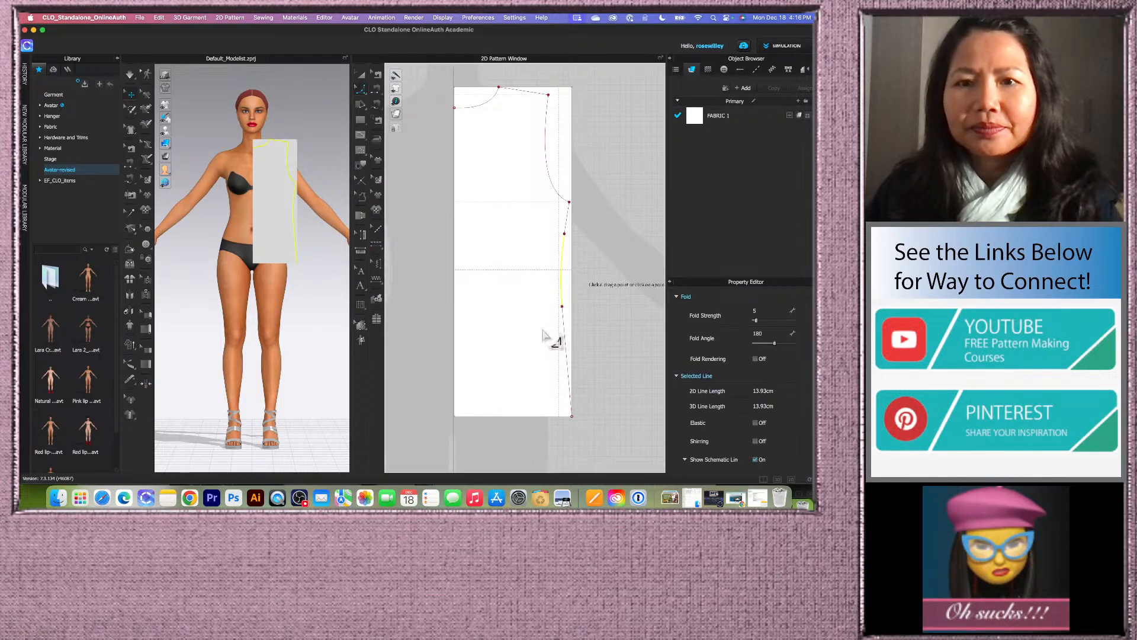
pyautogui.scroll(-2, 552, 337)
pyautogui.rightClick(583, 278)
pyautogui.click(596, 261)
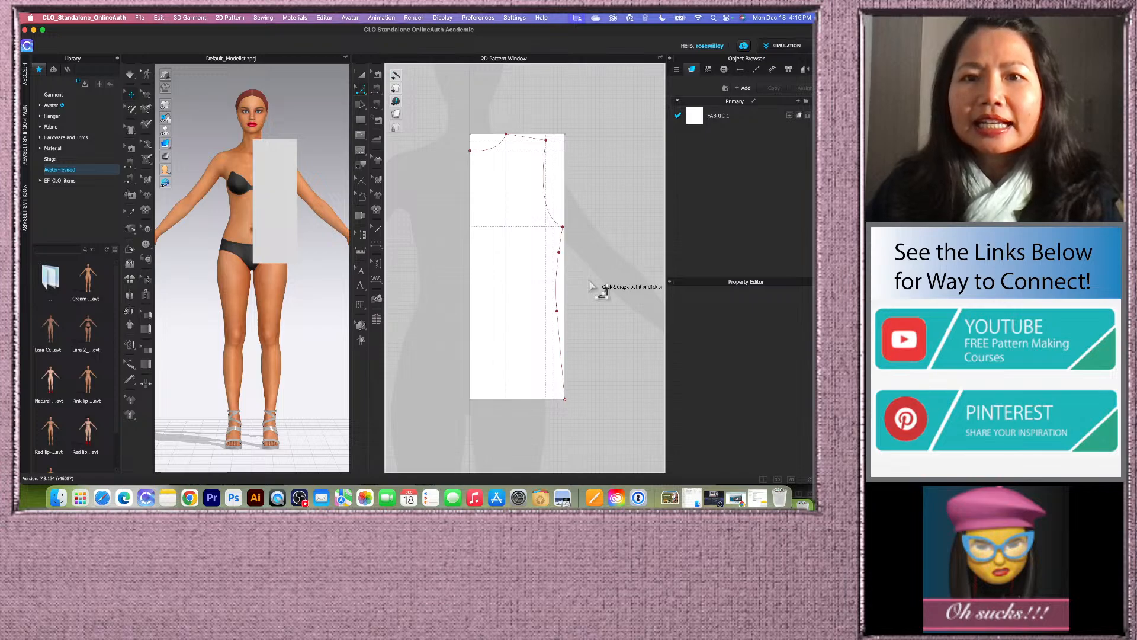
# - Switch to Notes to check the sweater's front neck depth and front shoulder slope values, and close the note
pyautogui.scroll(-1, 590, 285)
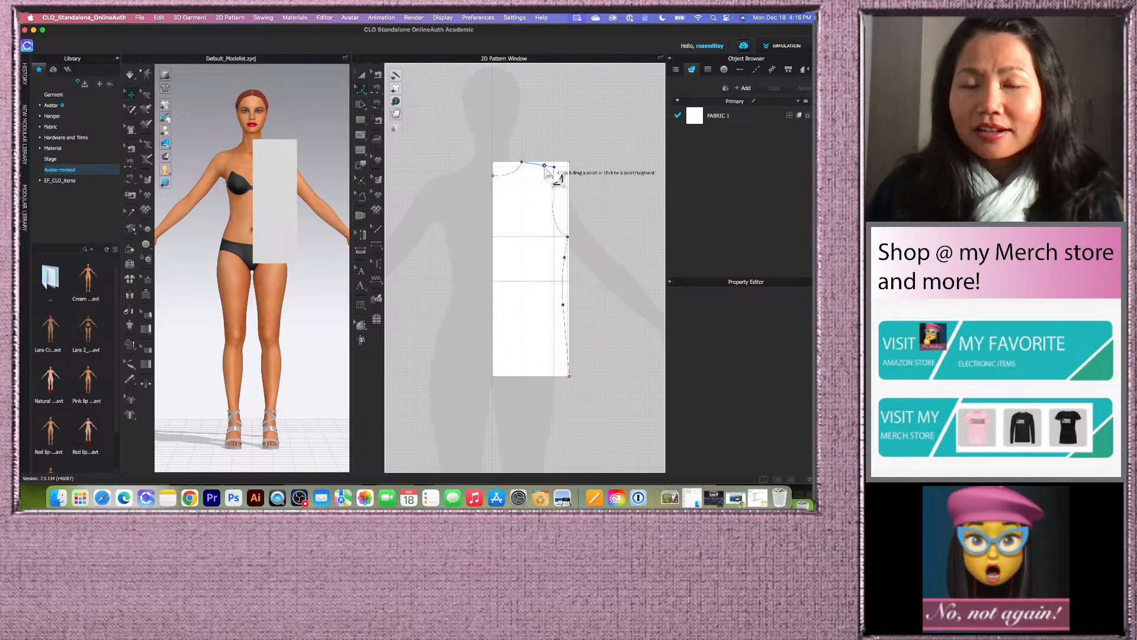
pyautogui.scroll(3, 545, 168)
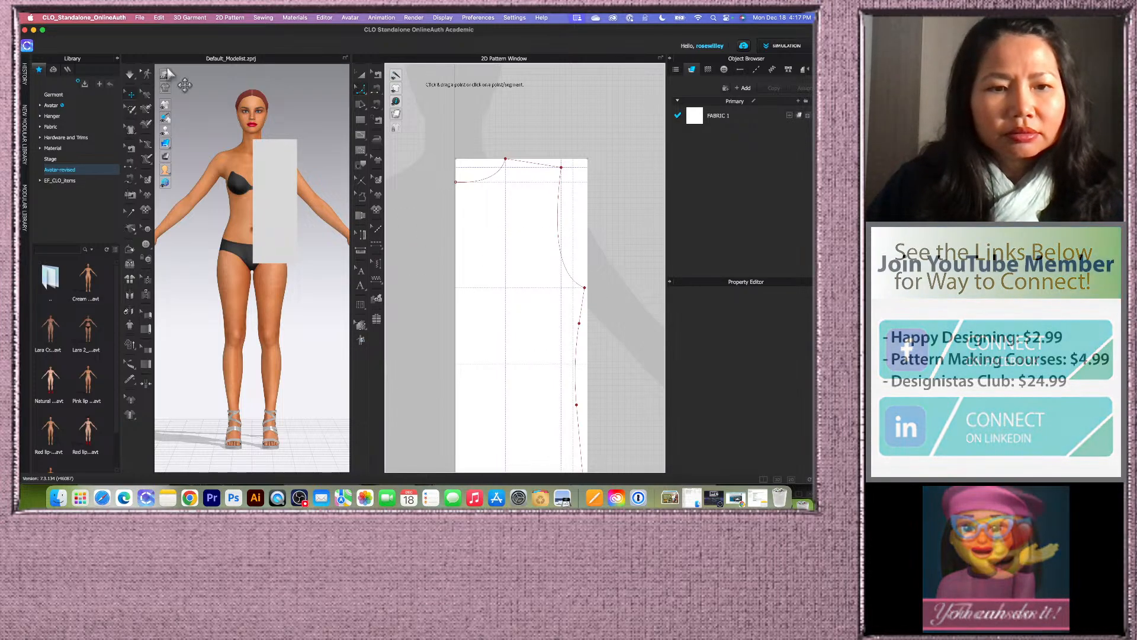
pyautogui.click(171, 495)
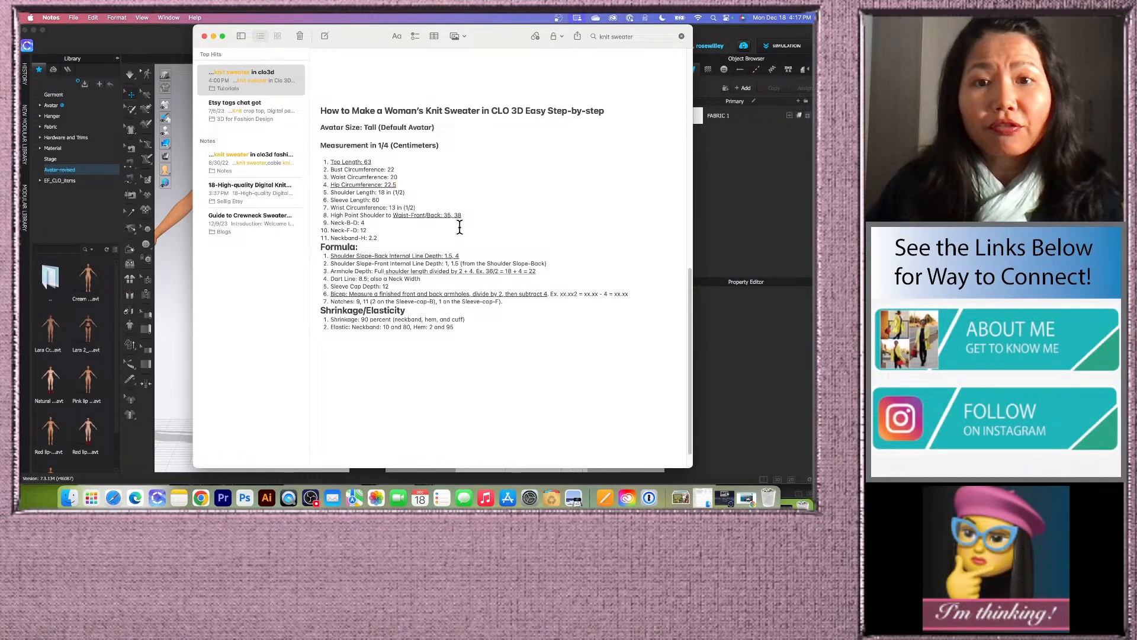
pyautogui.click(214, 36)
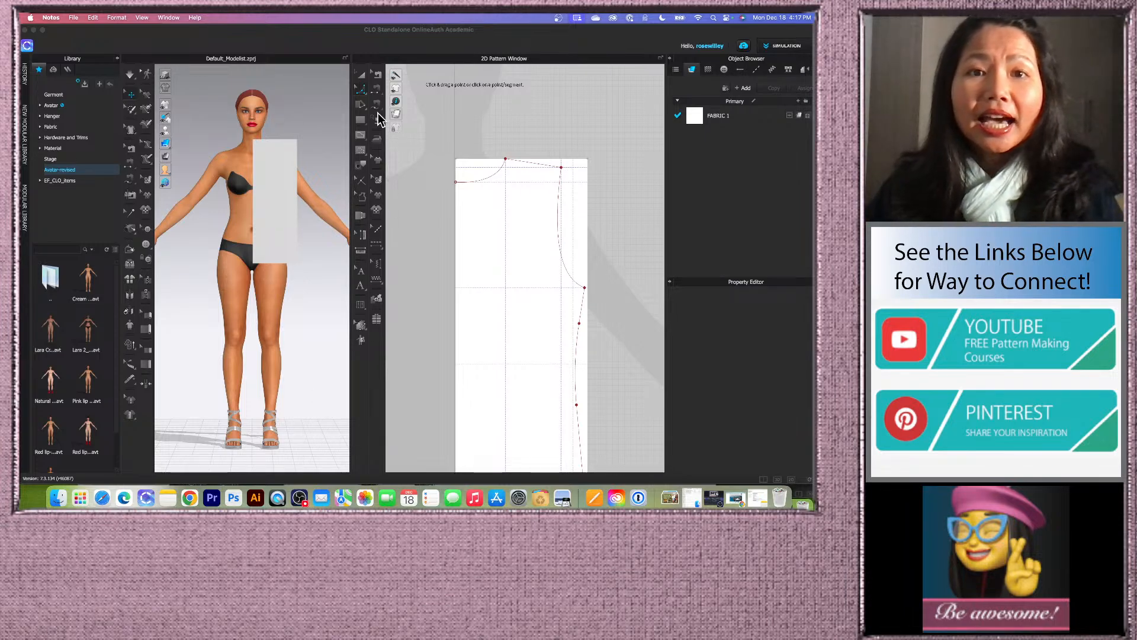
# - Switch to Edit Pattern and unlock all pattern outlines
pyautogui.click(361, 91)
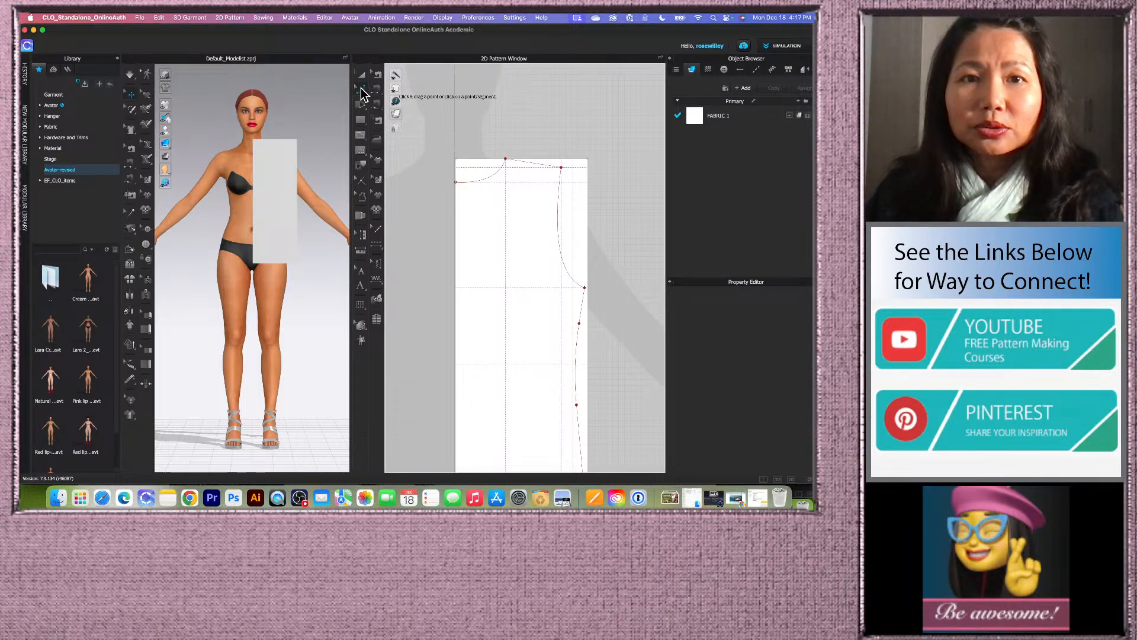
pyautogui.click(361, 90)
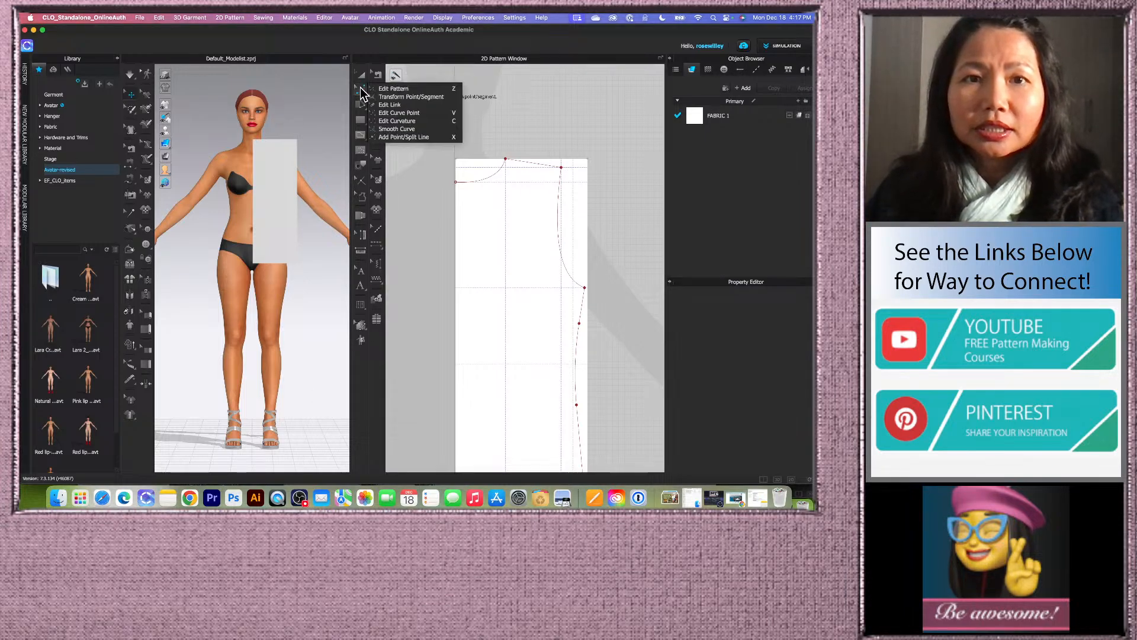
pyautogui.click(414, 89)
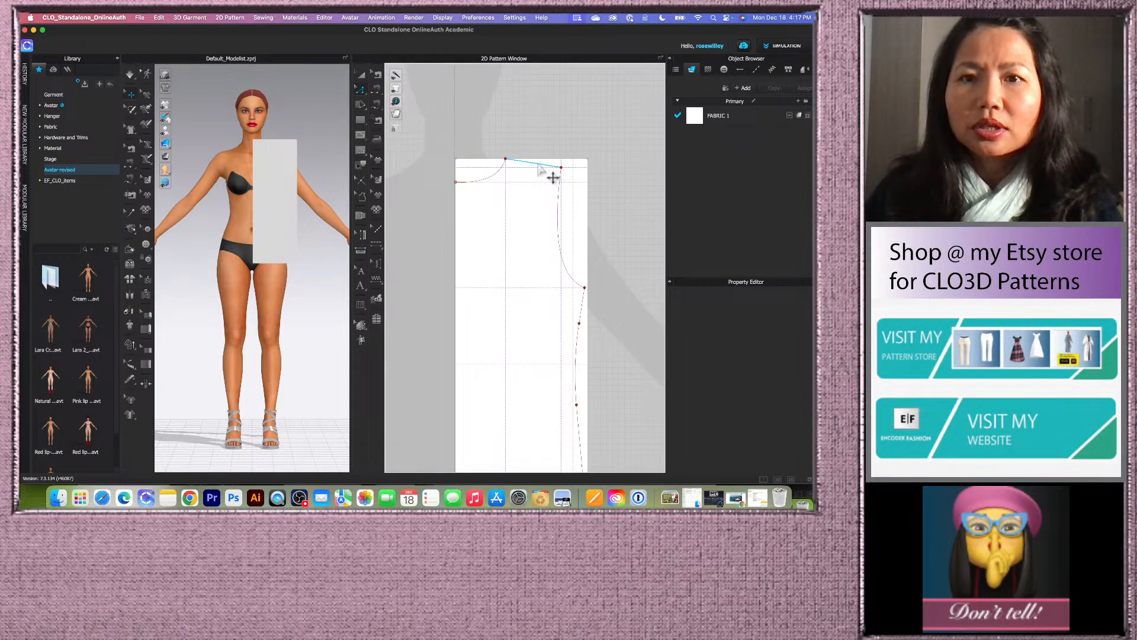
pyautogui.rightClick(541, 139)
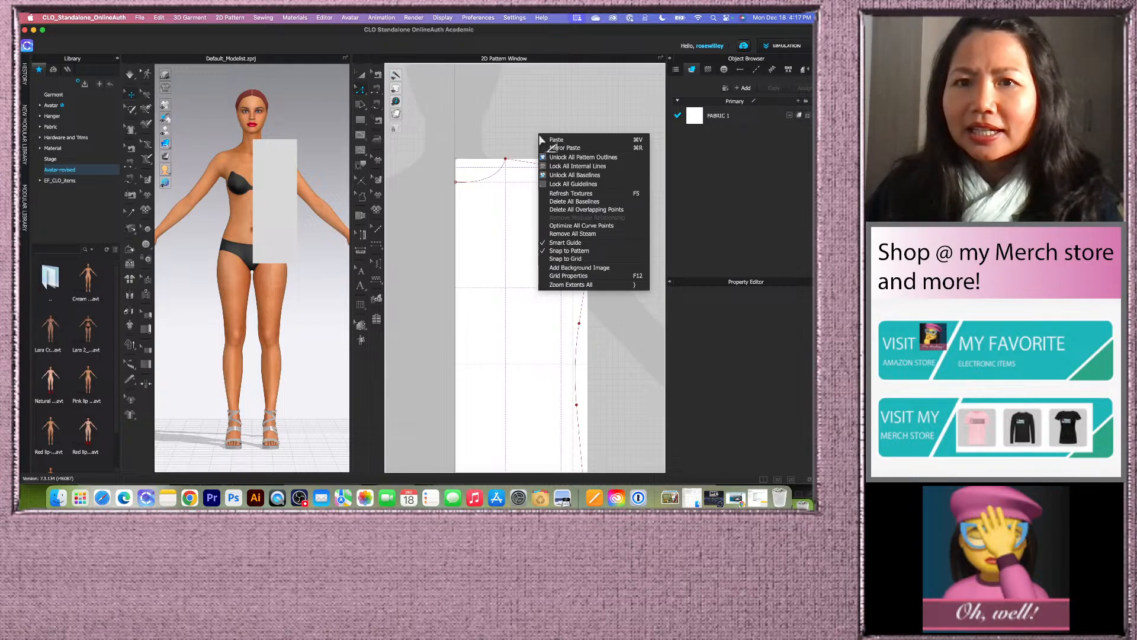
pyautogui.click(582, 157)
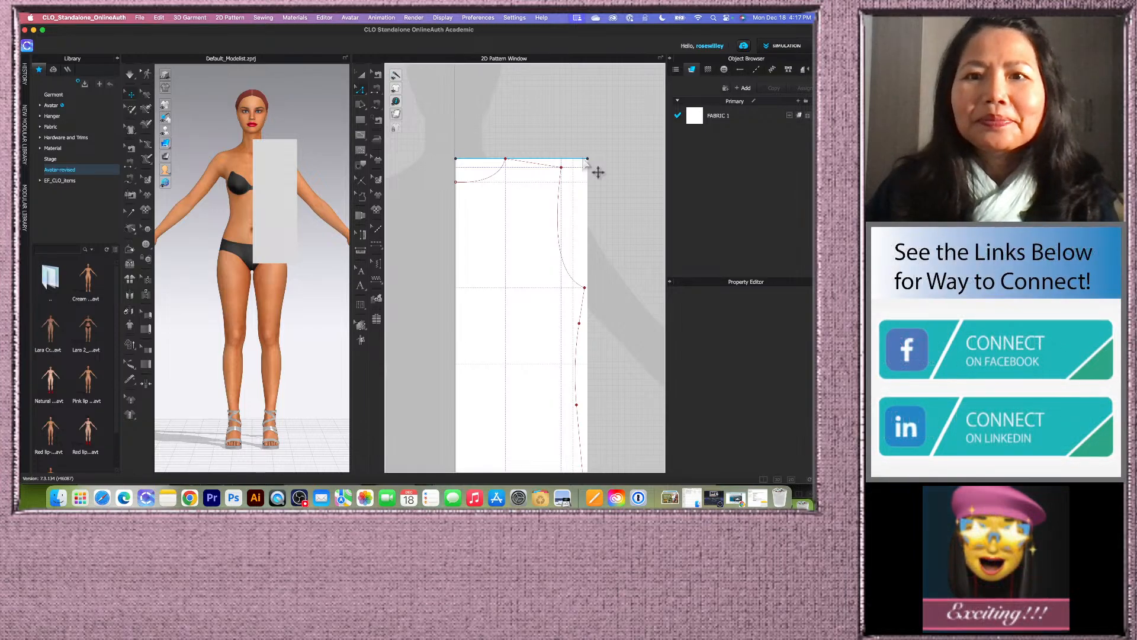
# - Offset the pattern's top edge as one extended internal line at 12 cm for the front neck depth
pyautogui.click(570, 172)
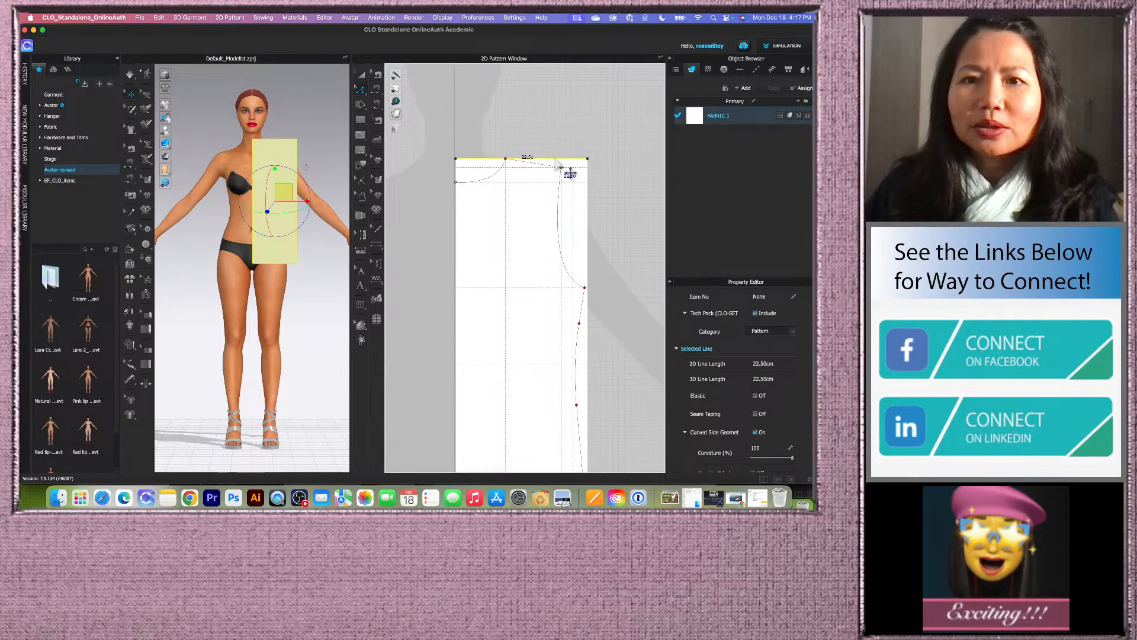
pyautogui.rightClick(557, 163)
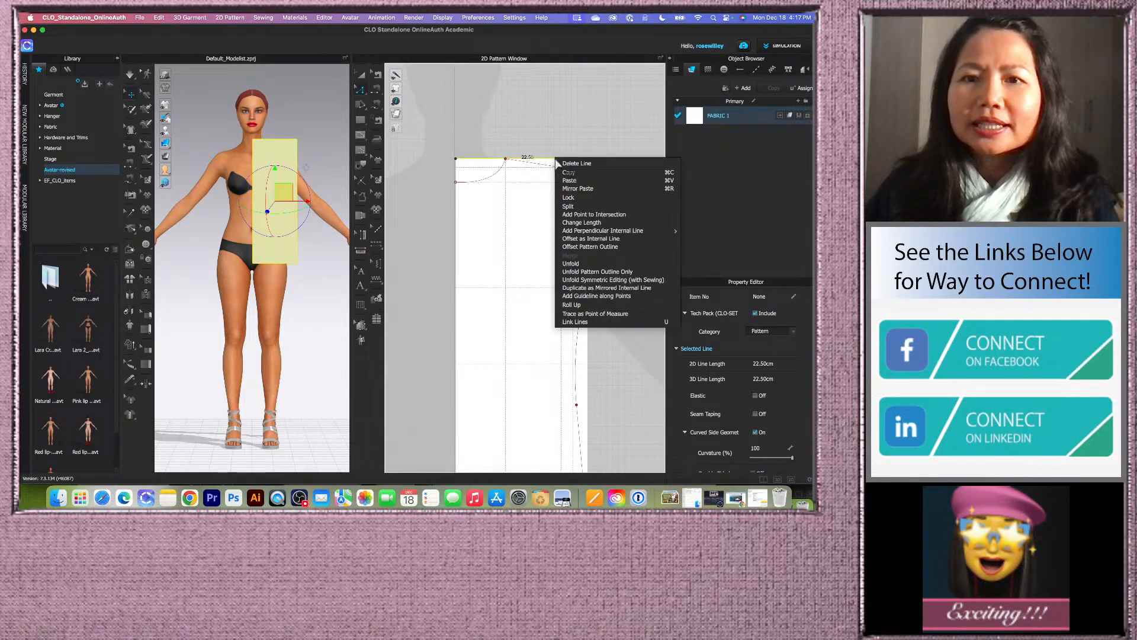
pyautogui.click(593, 240)
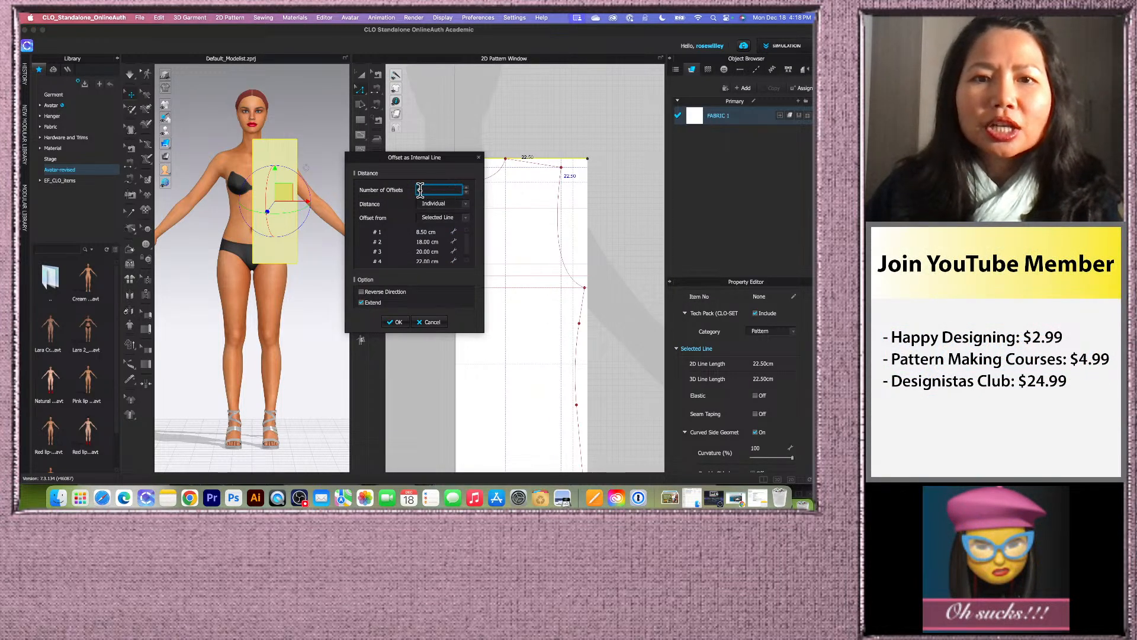
pyautogui.write('1')
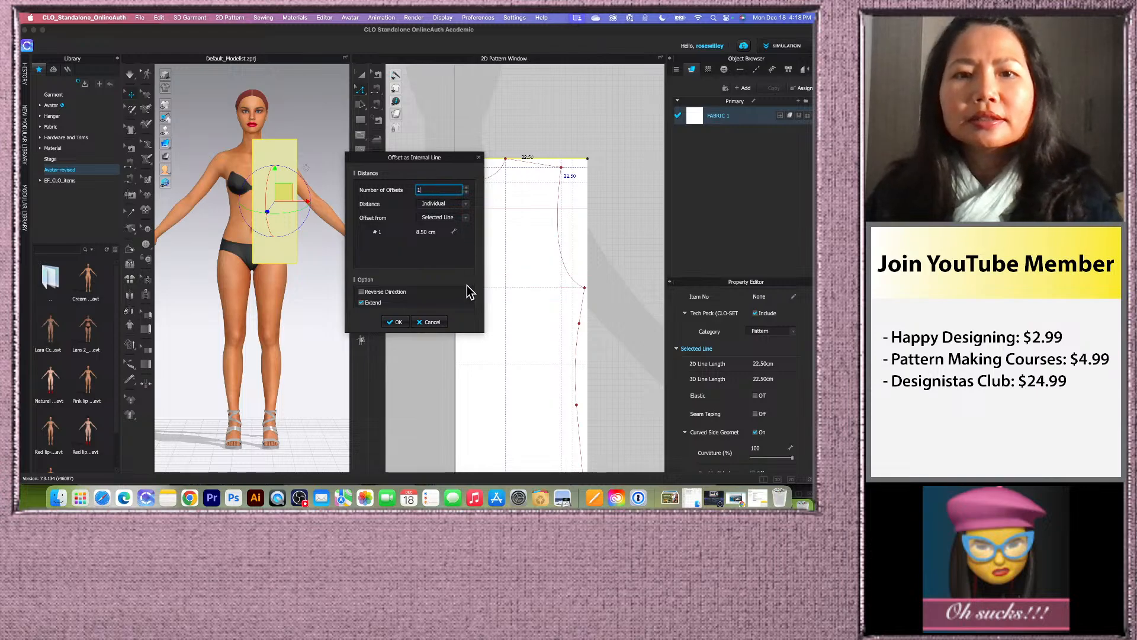
pyautogui.doubleClick(434, 232)
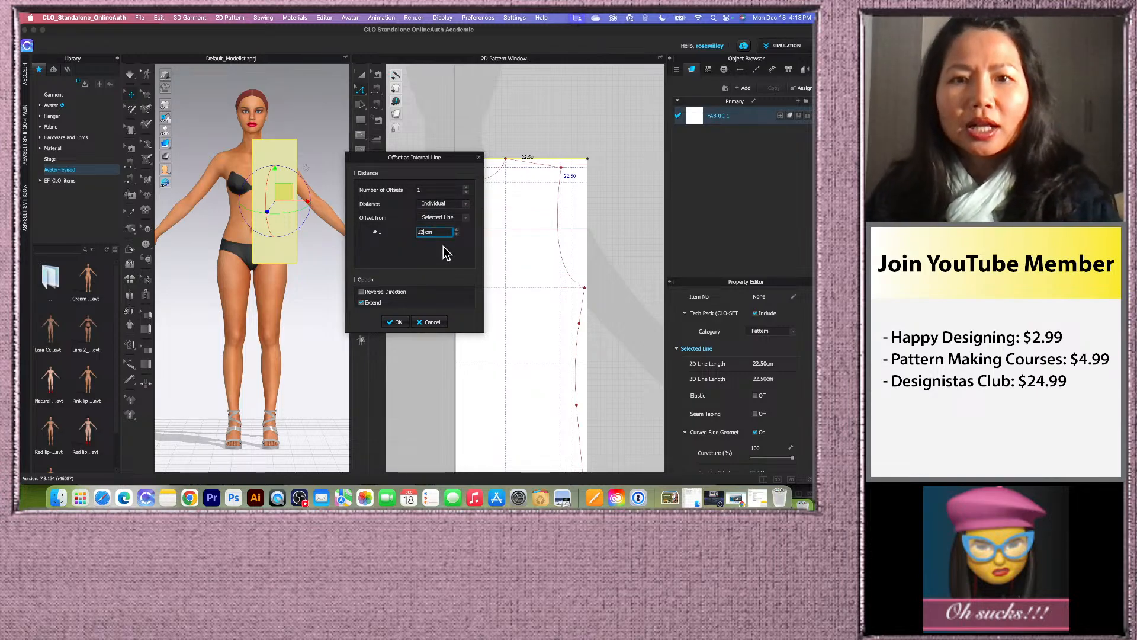
pyautogui.moveTo(460, 159); pyautogui.dragTo(421, 162)
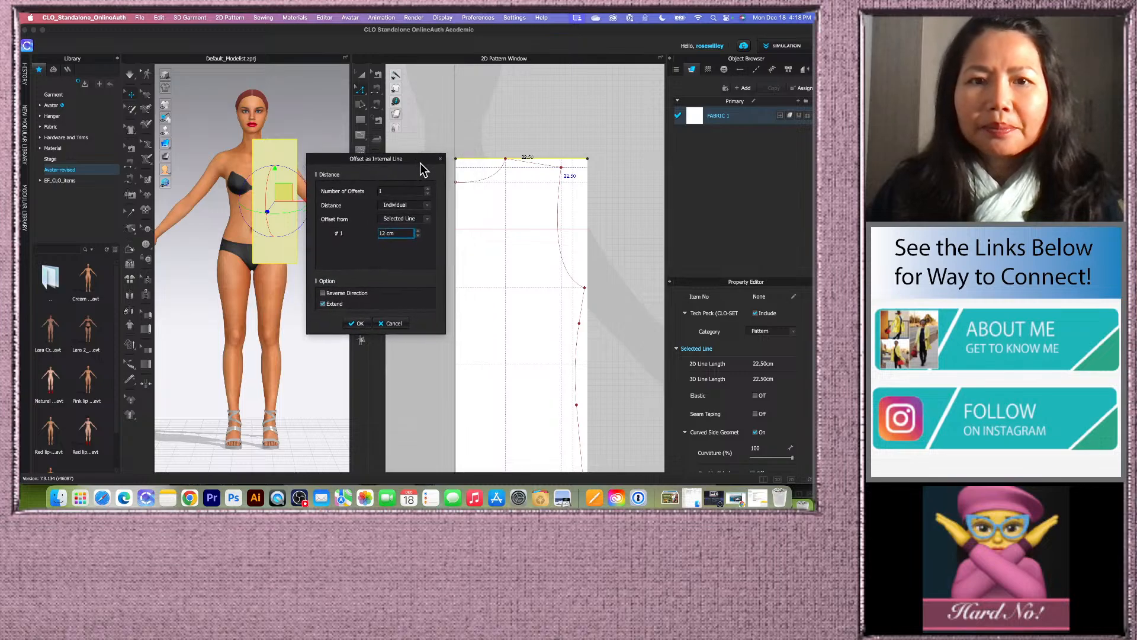
pyautogui.click(357, 323)
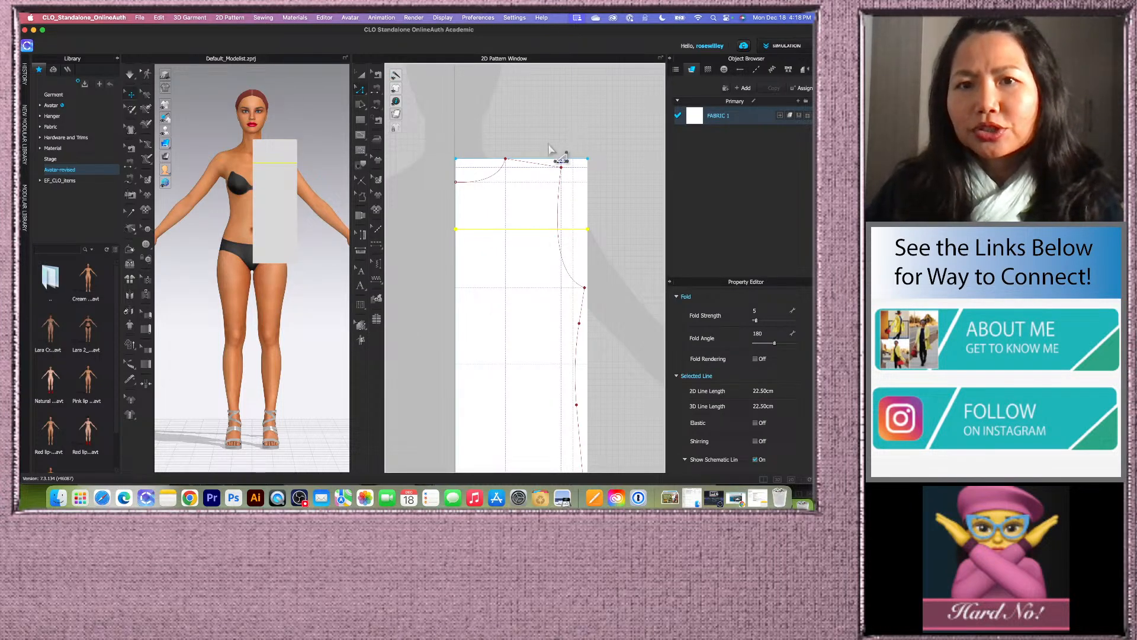
# - Offset the back shoulder line downward as two extended internal lines at 1 cm and 1.5 cm, with the direction reversed
pyautogui.scroll(2, 551, 151)
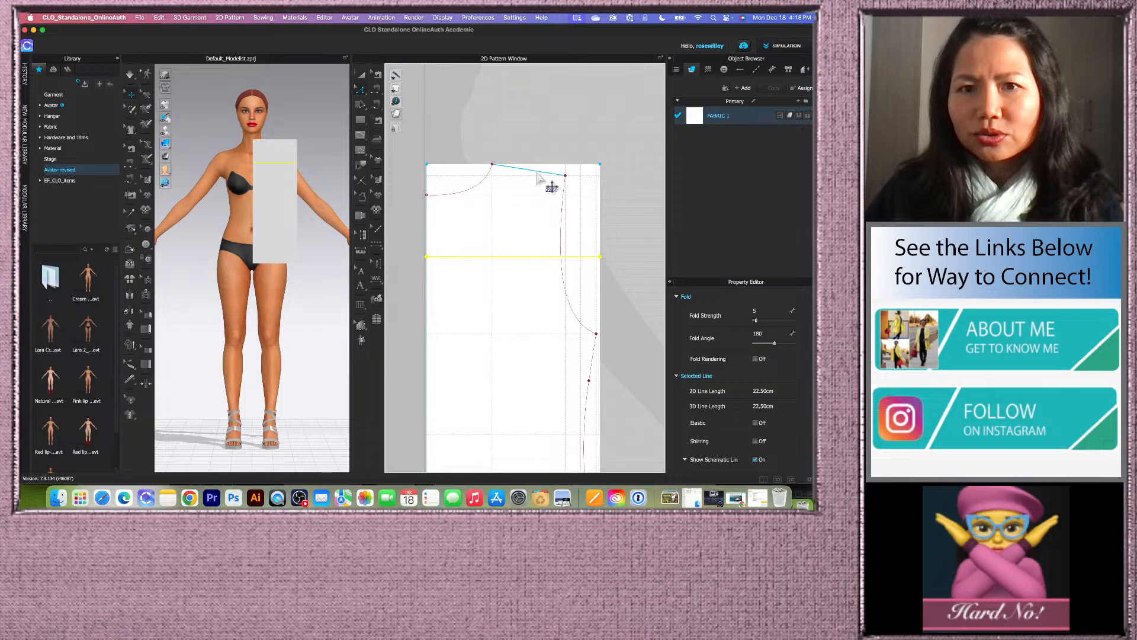
pyautogui.click(538, 173)
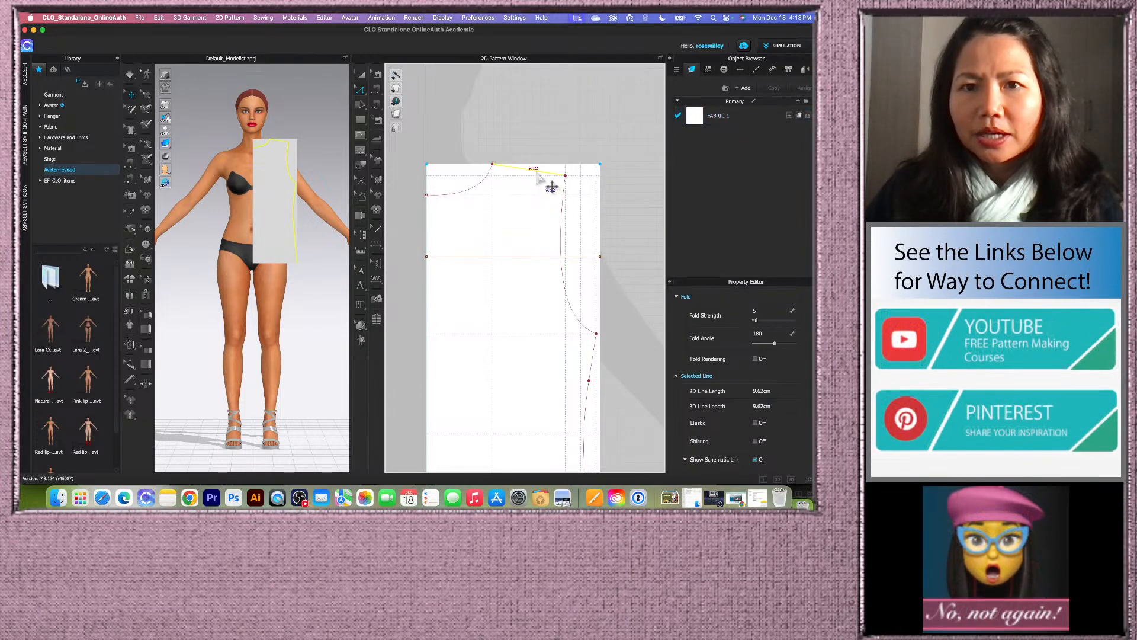
pyautogui.rightClick(536, 176)
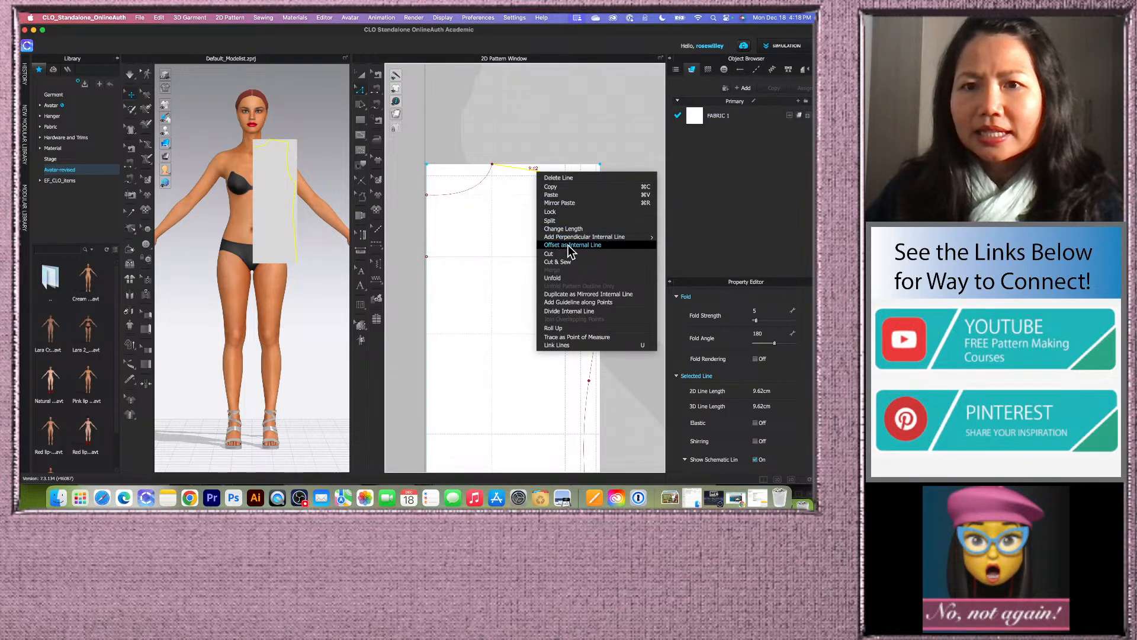
pyautogui.click(606, 245)
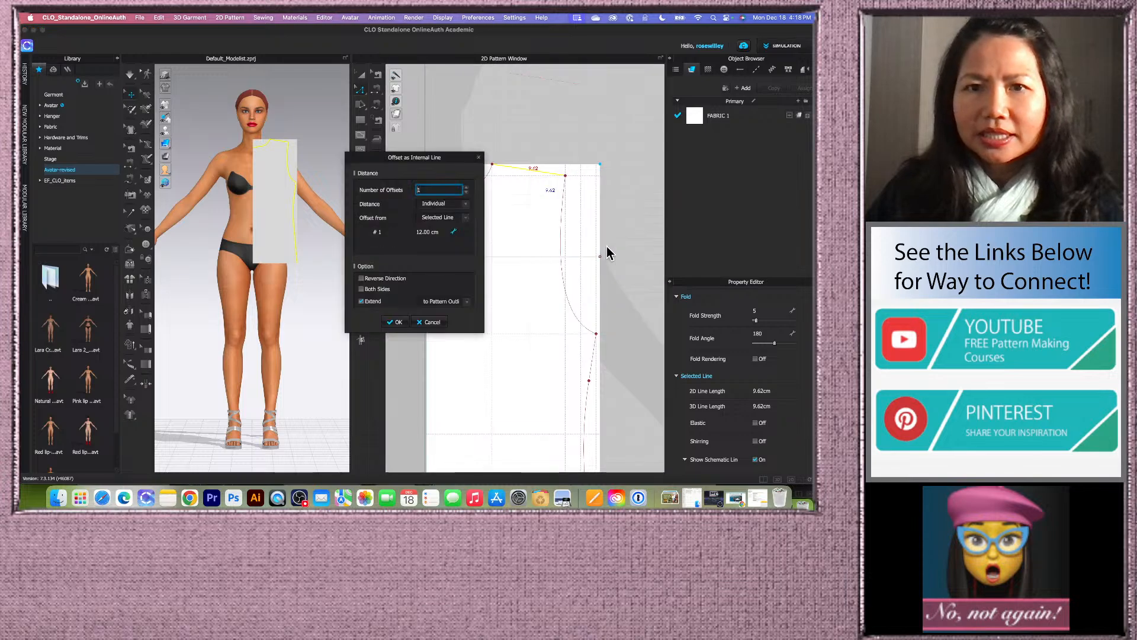
pyautogui.moveTo(445, 151); pyautogui.dragTo(444, 151)
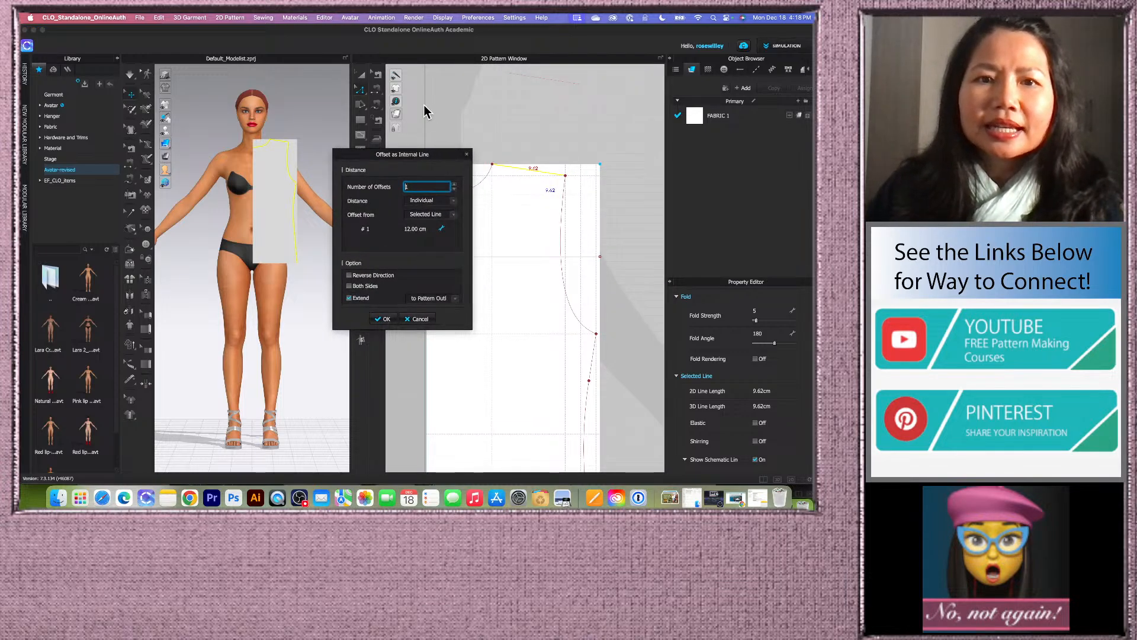
pyautogui.click(454, 185)
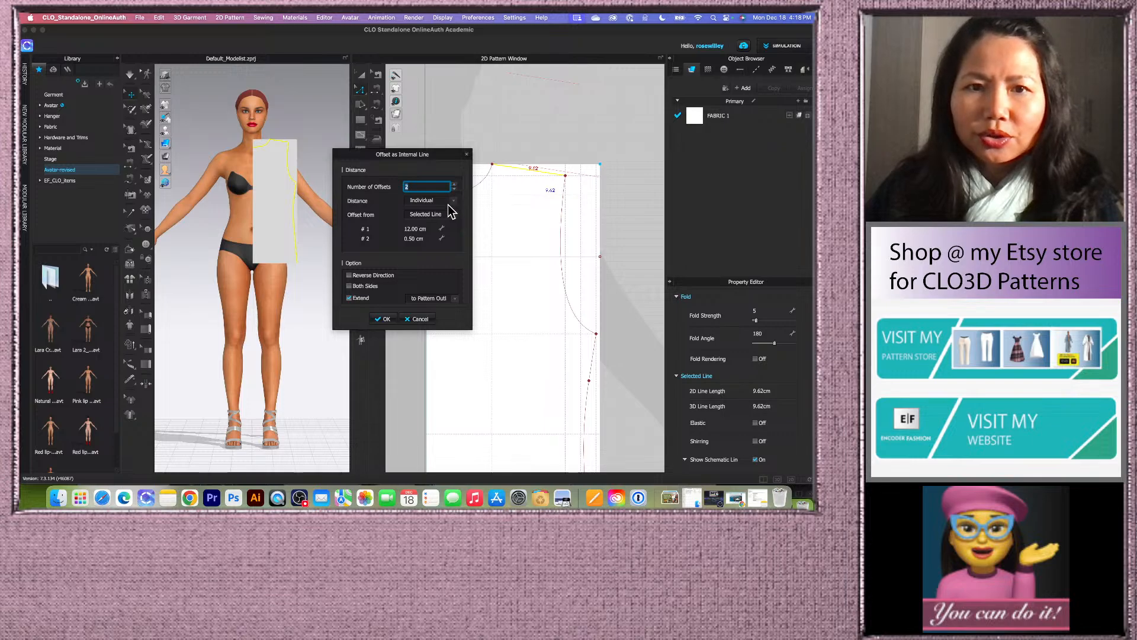
pyautogui.click(424, 231)
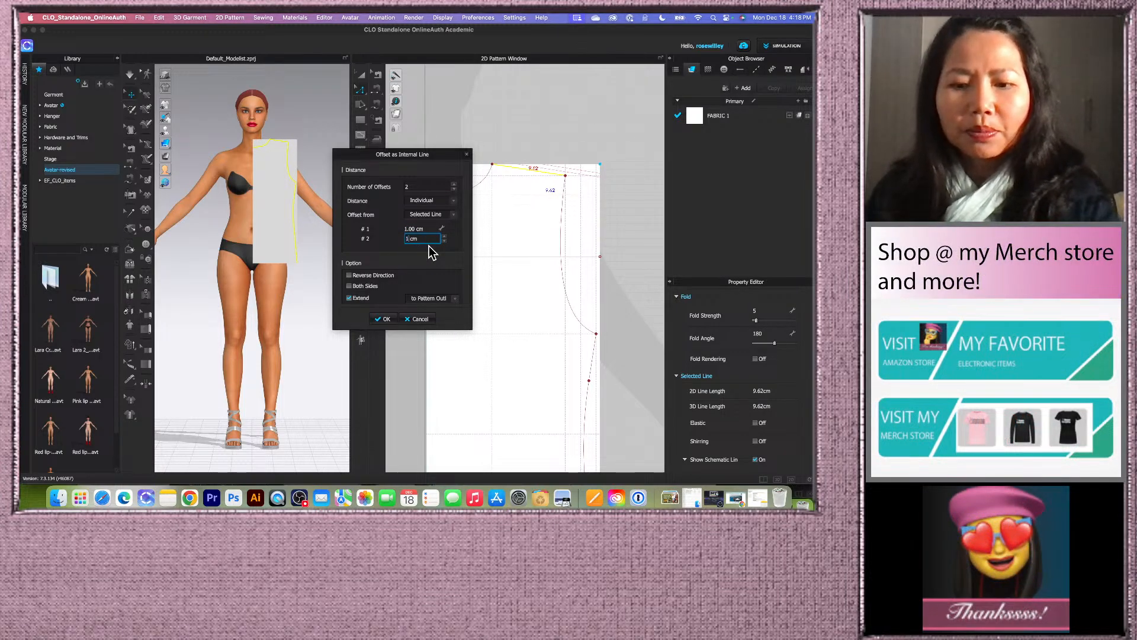
pyautogui.write('5')
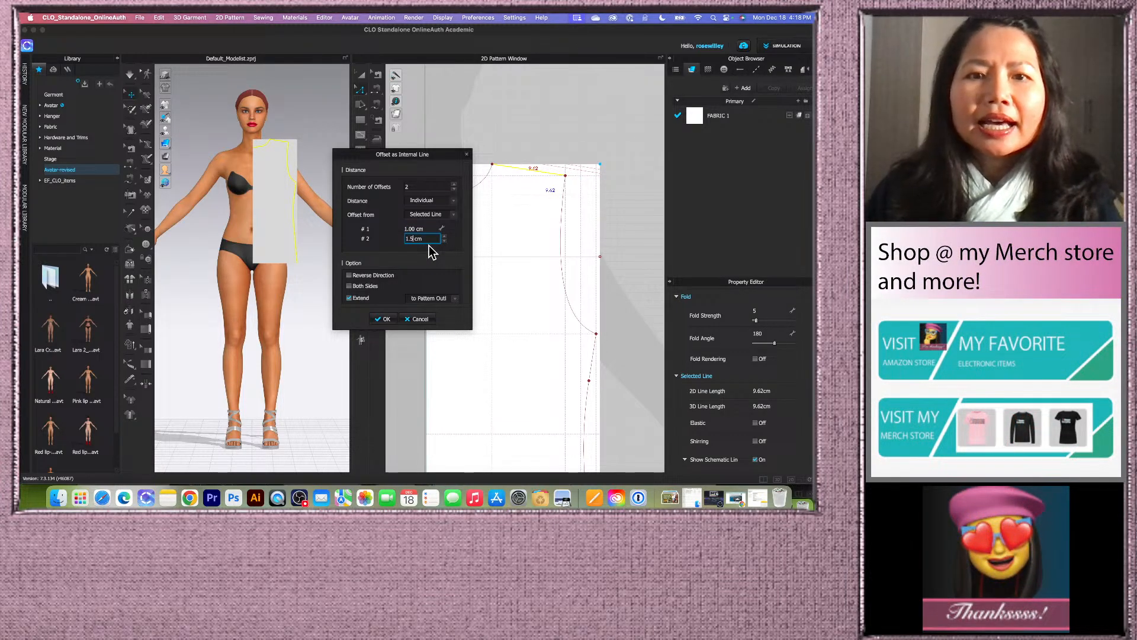
pyautogui.click(349, 275)
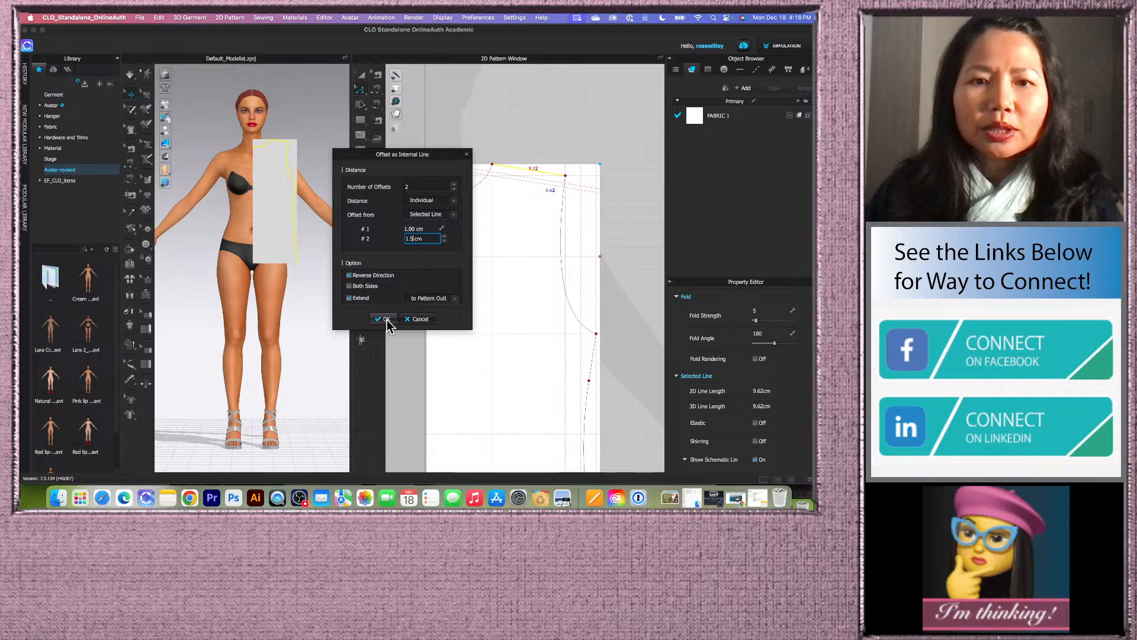
pyautogui.click(385, 320)
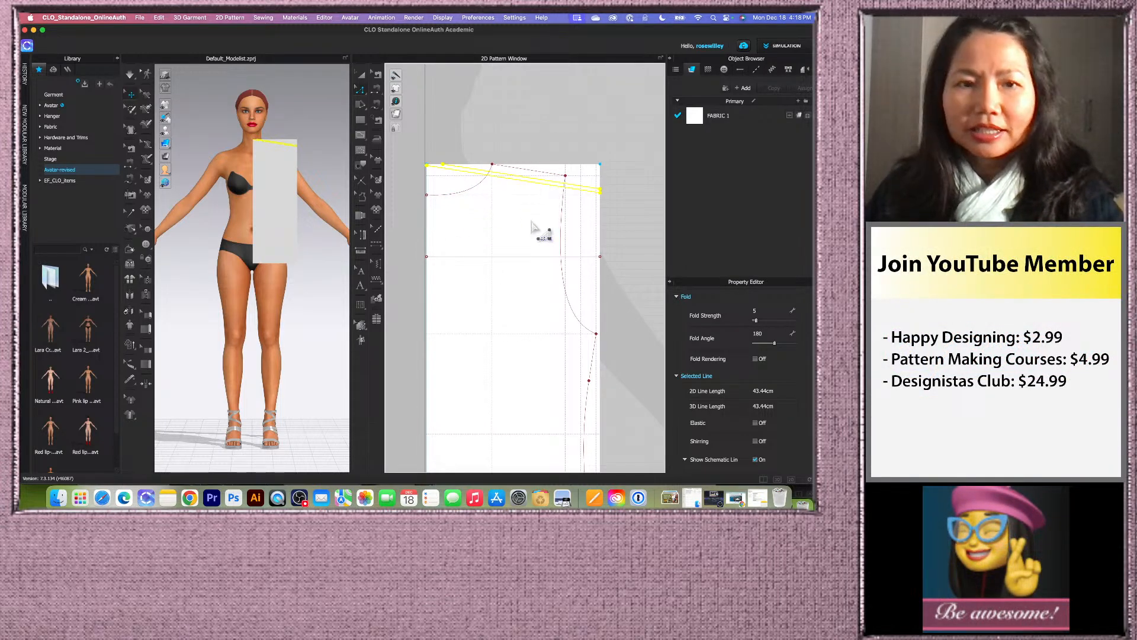
# - Convert the two shoulder offset lines and the front neck depth line to baselines, and lock all baselines
pyautogui.rightClick(525, 260)
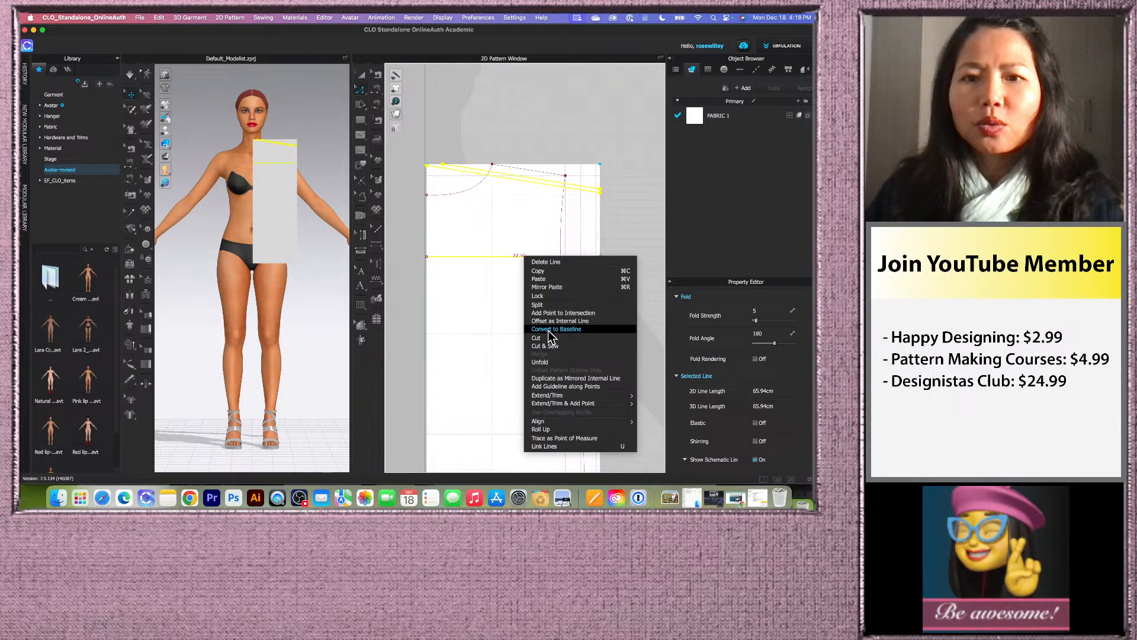
pyautogui.click(550, 330)
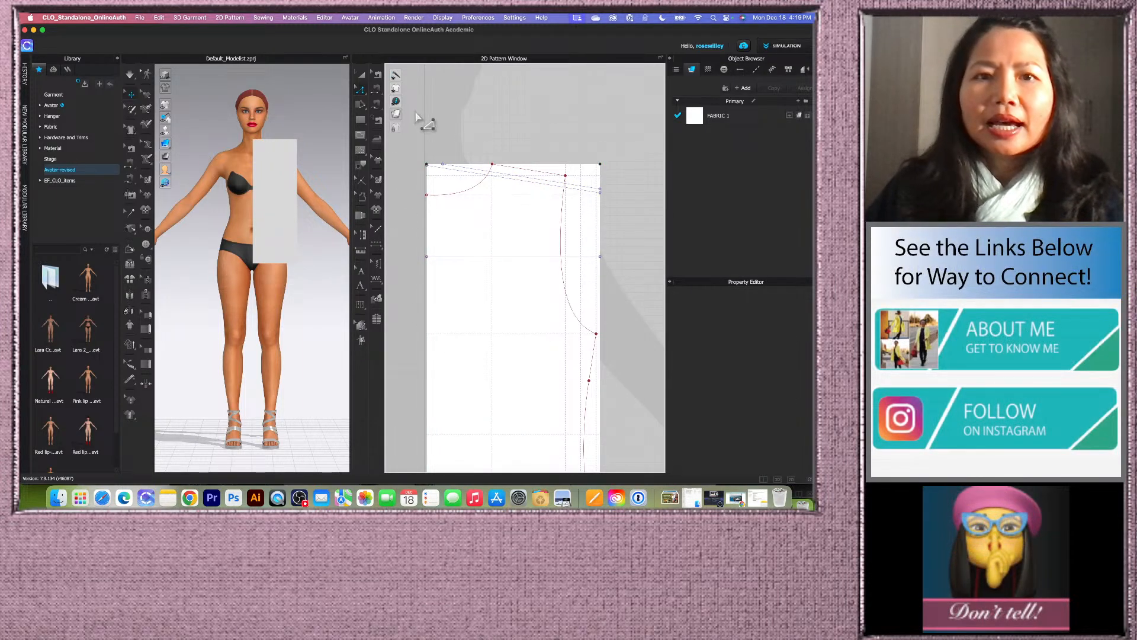
pyautogui.click(436, 128)
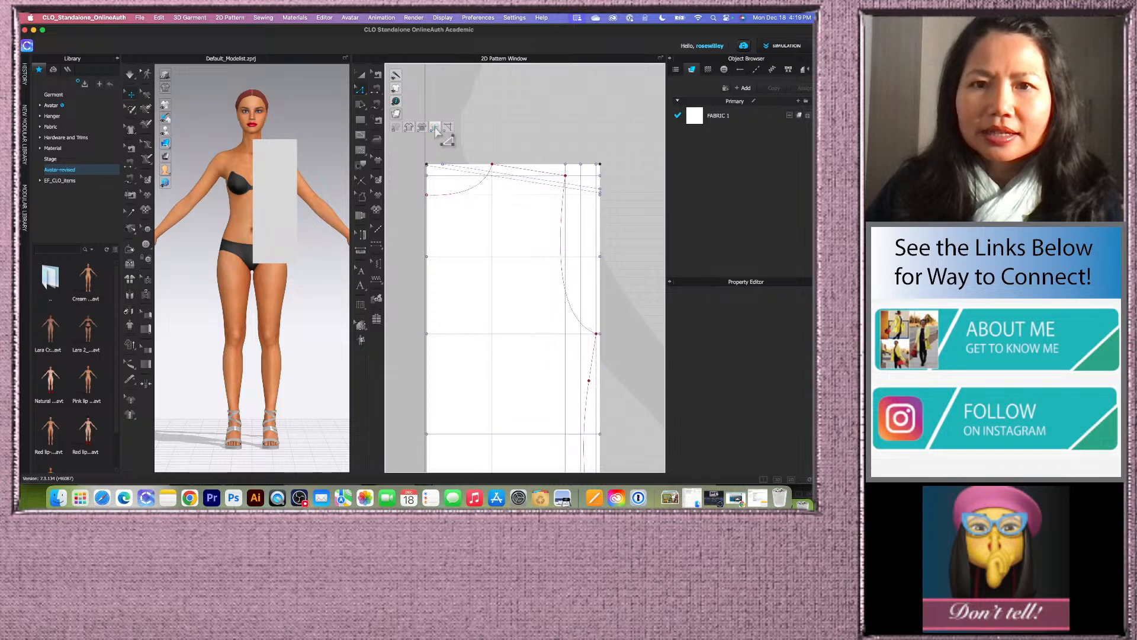
pyautogui.click(435, 129)
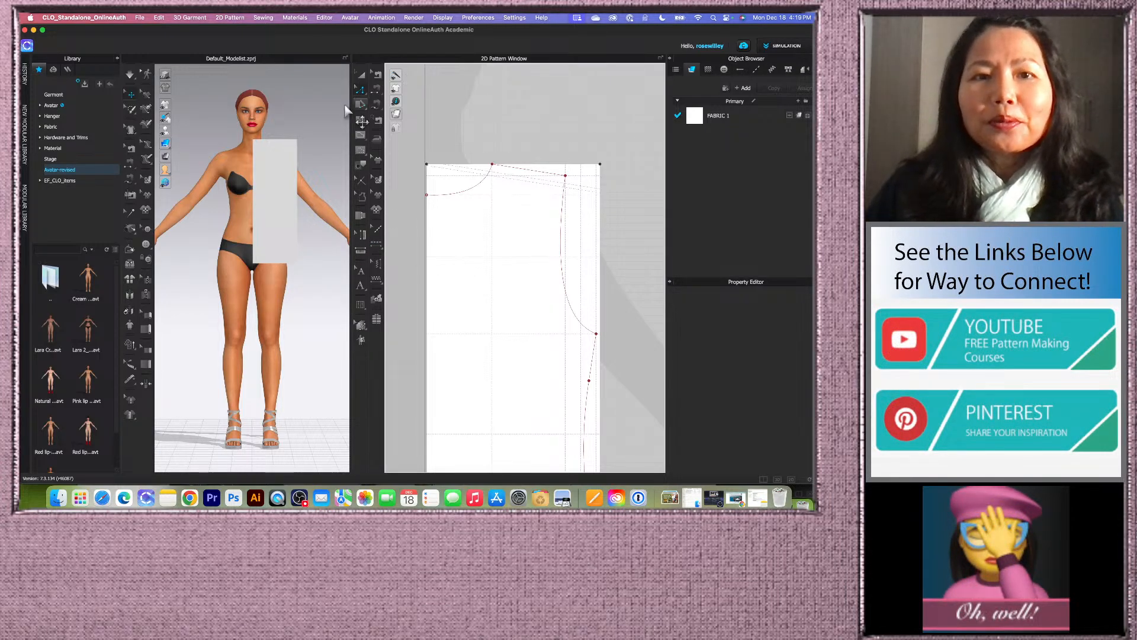
# - Draw the front outline as an internal polyline from the centre neck depth through the lowered neck and shoulder points to the underarm point
pyautogui.click(361, 135)
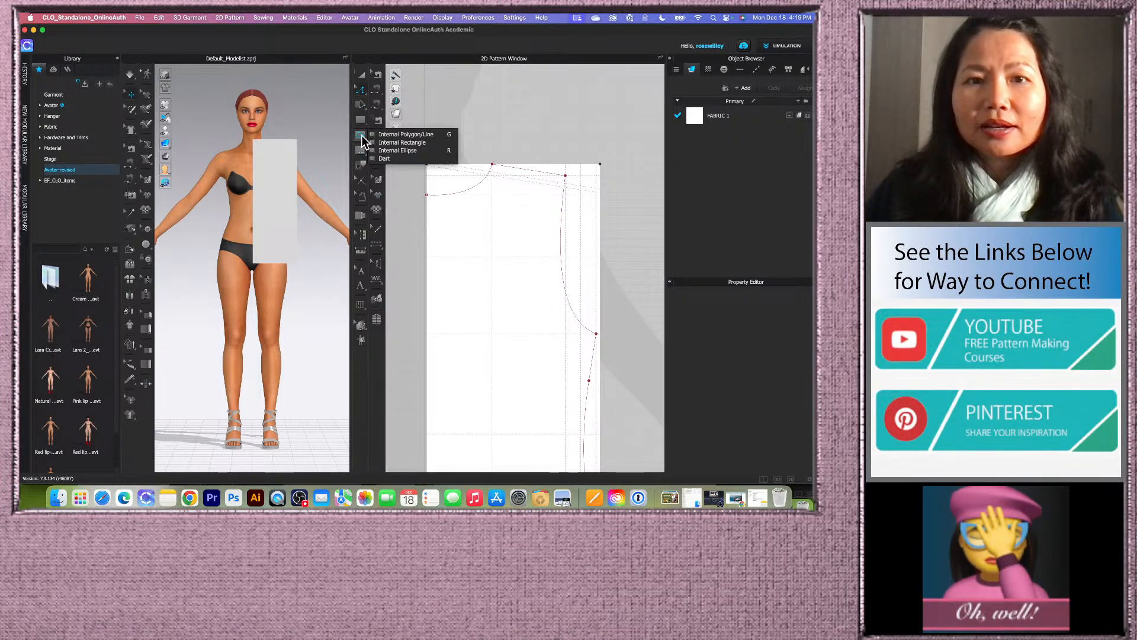
pyautogui.click(400, 136)
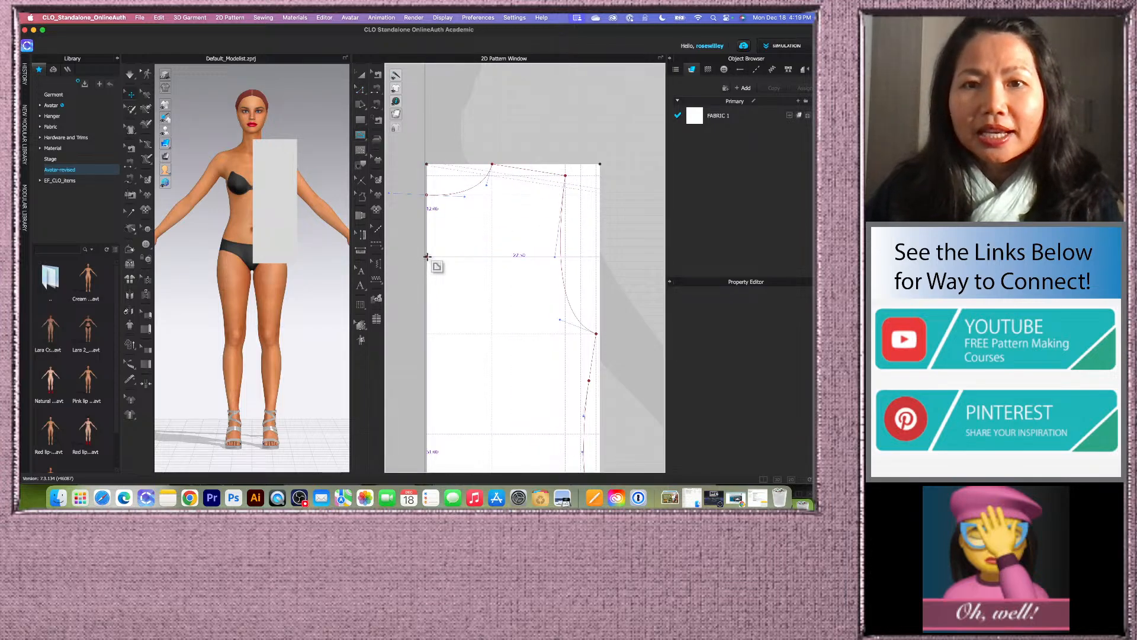
pyautogui.scroll(5, 514, 176)
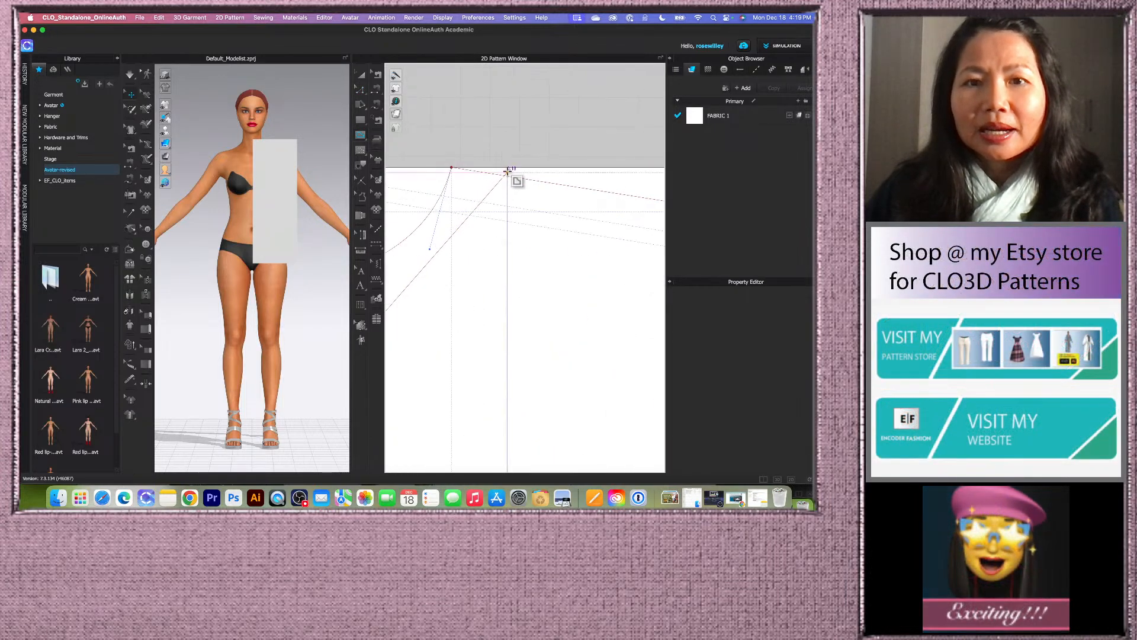
pyautogui.click(452, 199)
pyautogui.scroll(-8, 455, 191)
pyautogui.scroll(5, 531, 222)
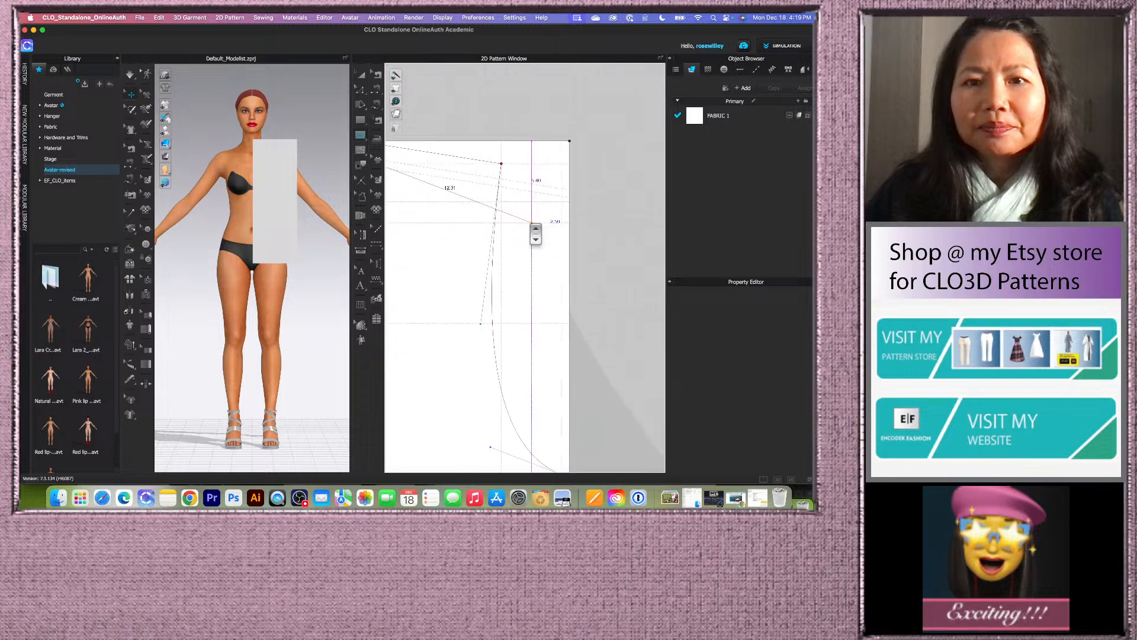
pyautogui.scroll(5, 531, 223)
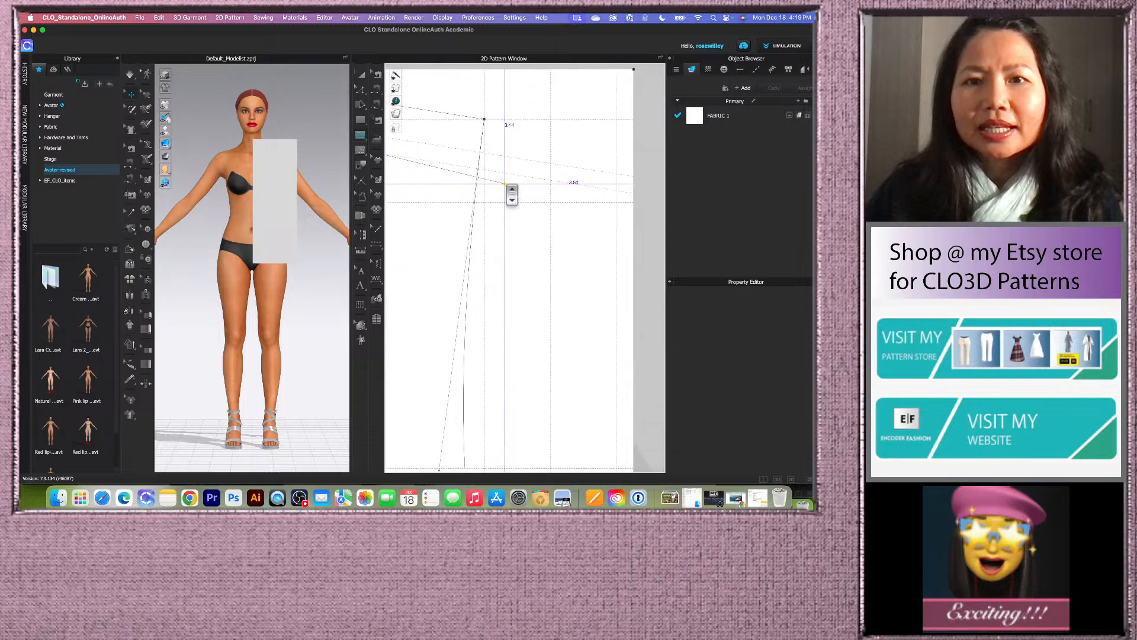
pyautogui.click(464, 161)
pyautogui.scroll(-4, 533, 159)
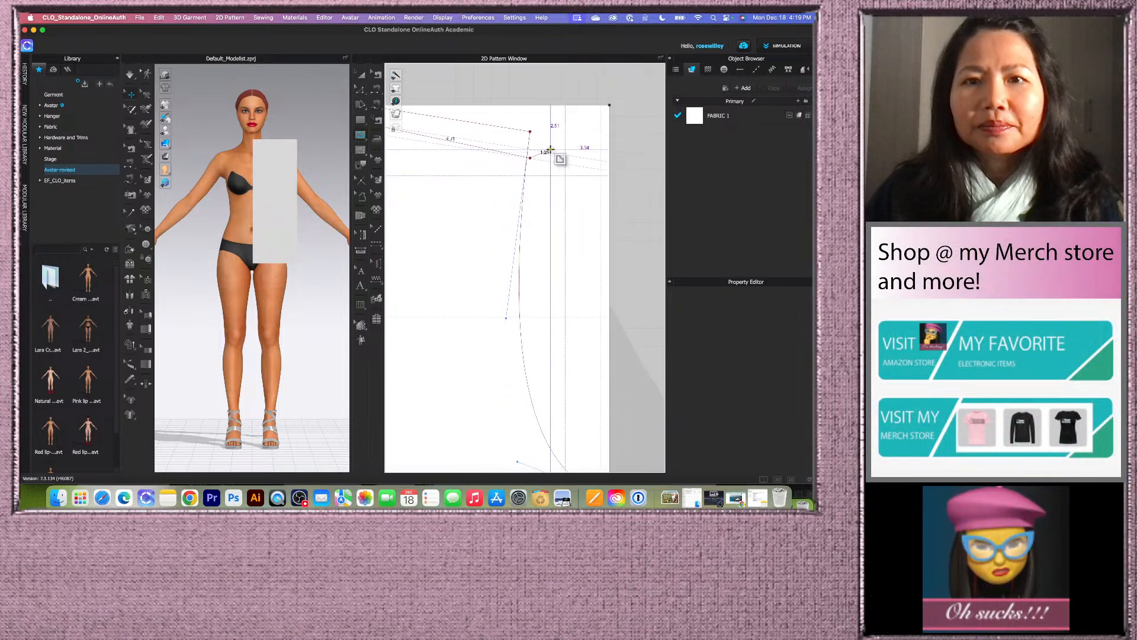
pyautogui.scroll(-3, 551, 149)
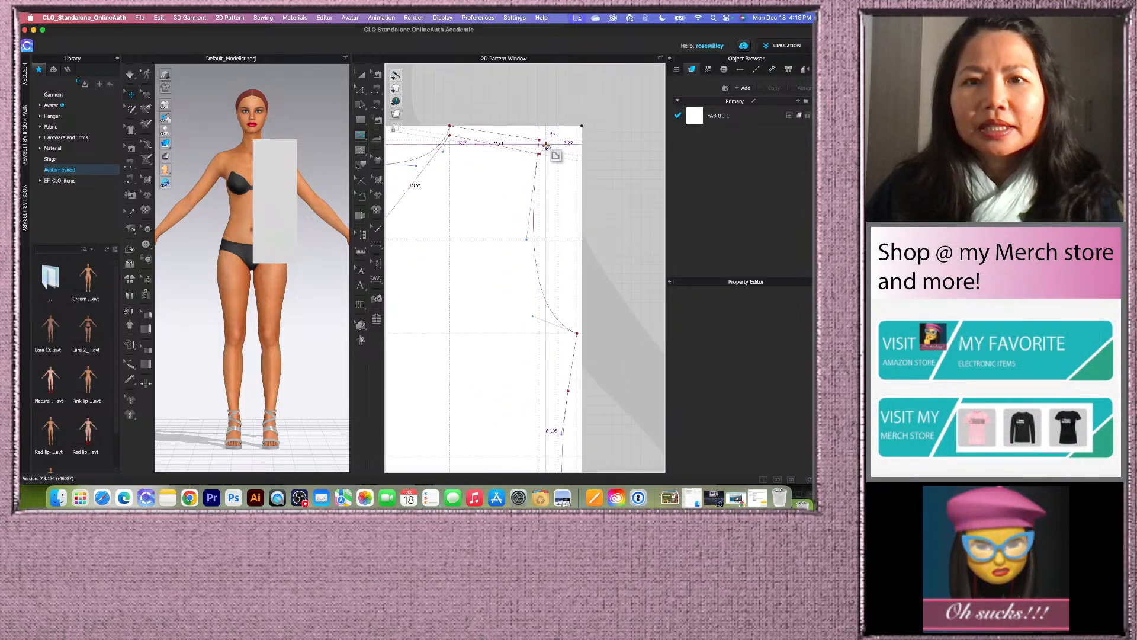
pyautogui.doubleClick(575, 332)
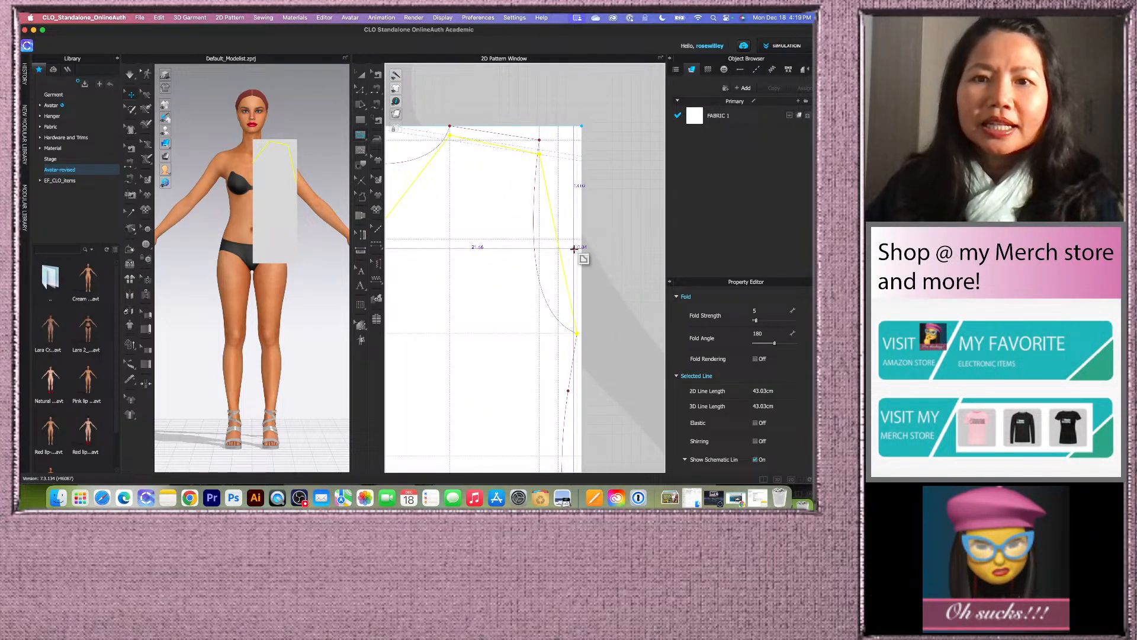
# - Bend the straight front armhole segment inward into a curve slightly deeper than the back armhole
pyautogui.scroll(-2, 610, 243)
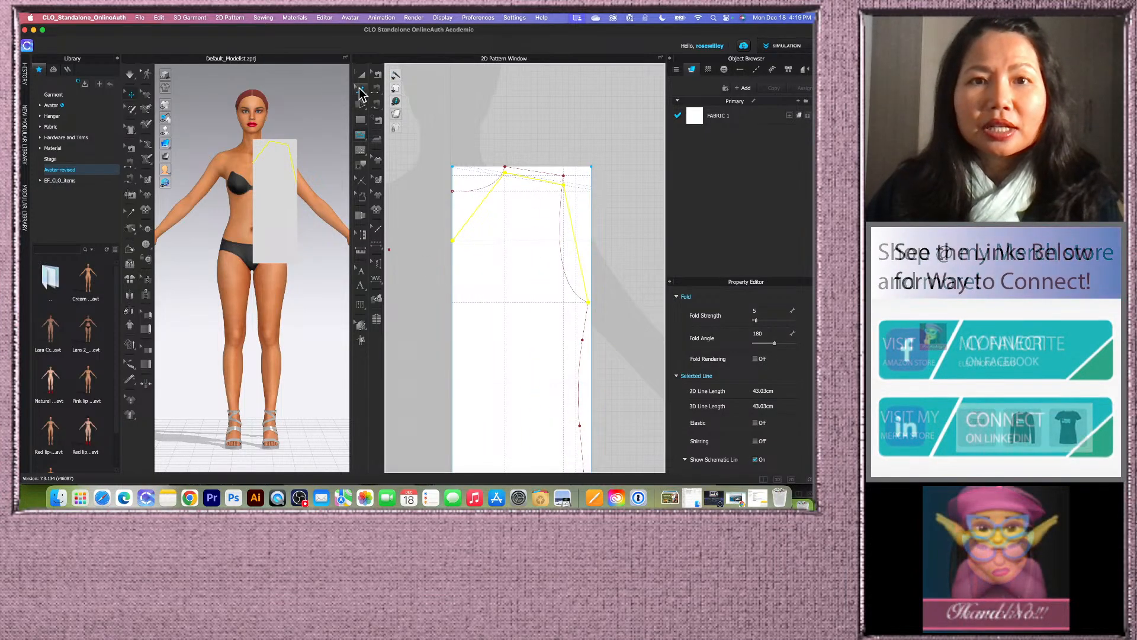
pyautogui.click(362, 93)
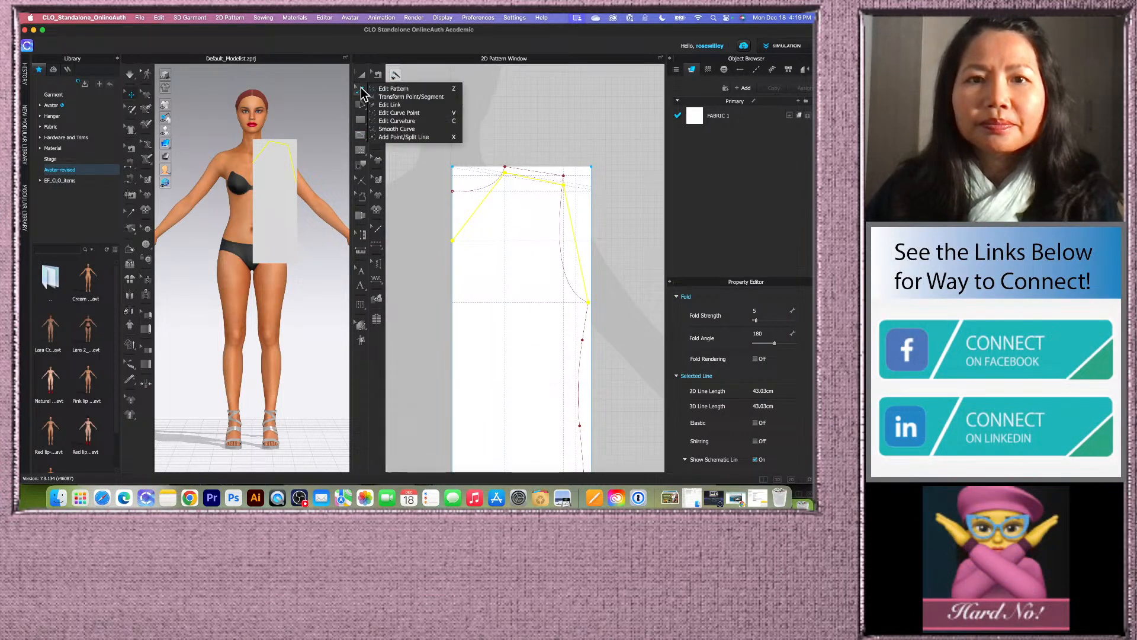
pyautogui.click(403, 116)
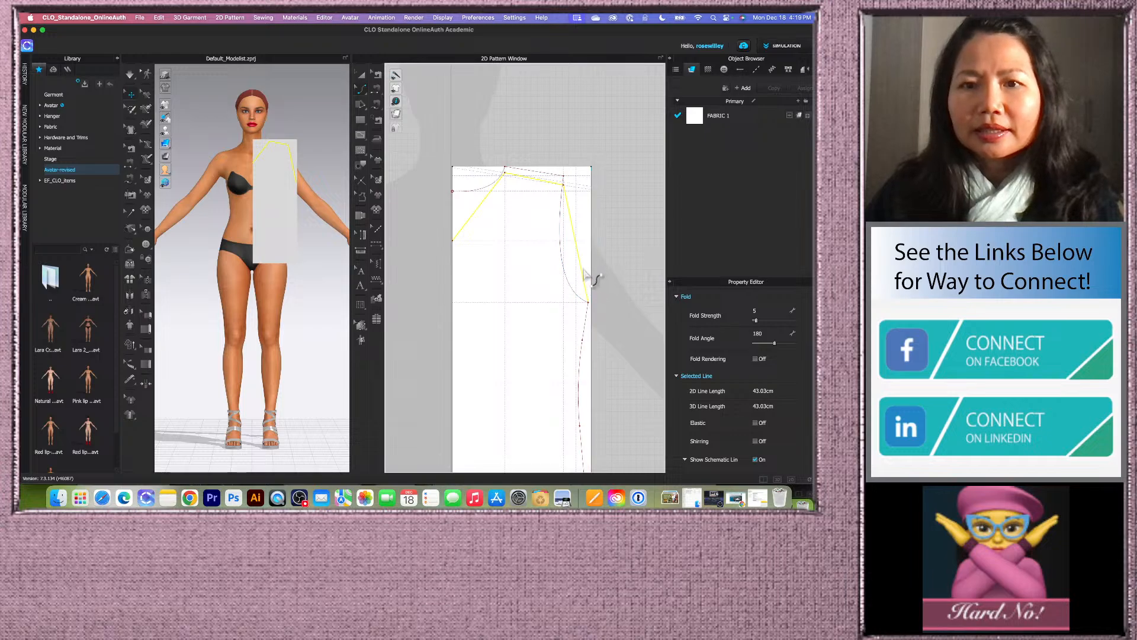
pyautogui.moveTo(583, 274); pyautogui.dragTo(565, 279)
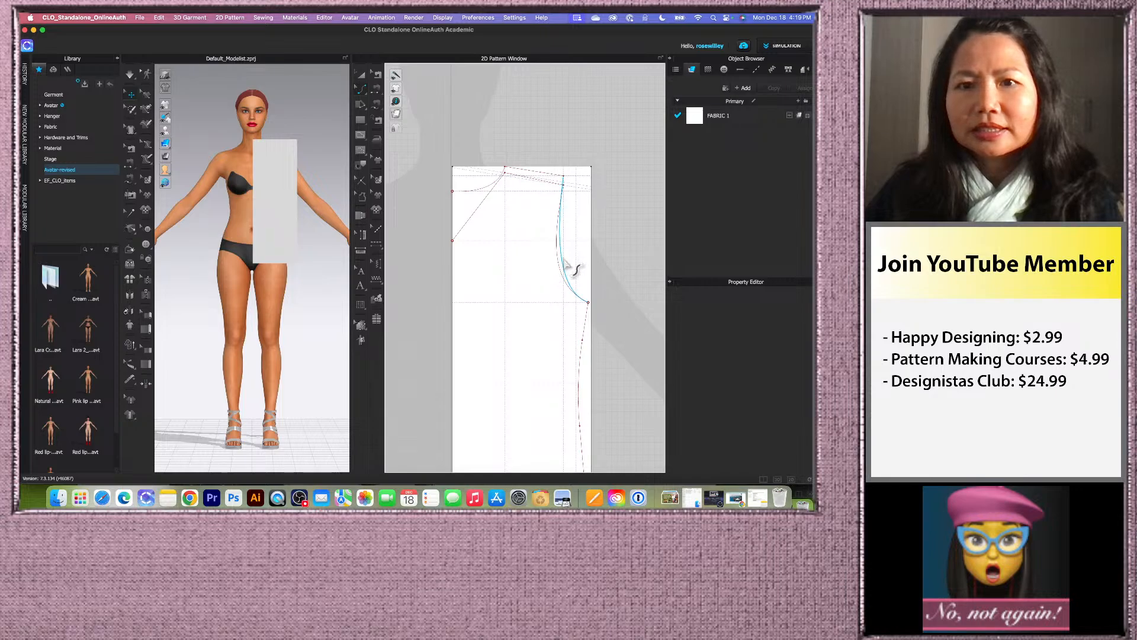
# - Bend the straight front neckline segment into a scooped curve about 15 cm long between the neck depth and shoulder points
pyautogui.moveTo(479, 214); pyautogui.dragTo(486, 218)
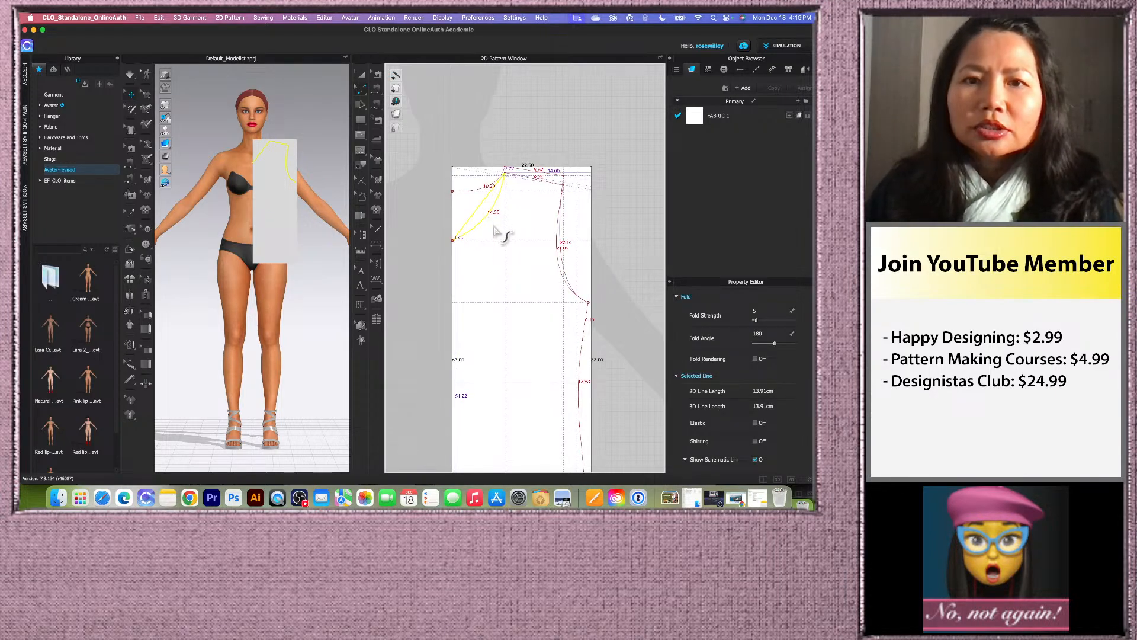
pyautogui.click(555, 146)
pyautogui.click(483, 235)
pyautogui.moveTo(482, 236); pyautogui.dragTo(481, 235)
pyautogui.click(427, 237)
pyautogui.scroll(3, 493, 224)
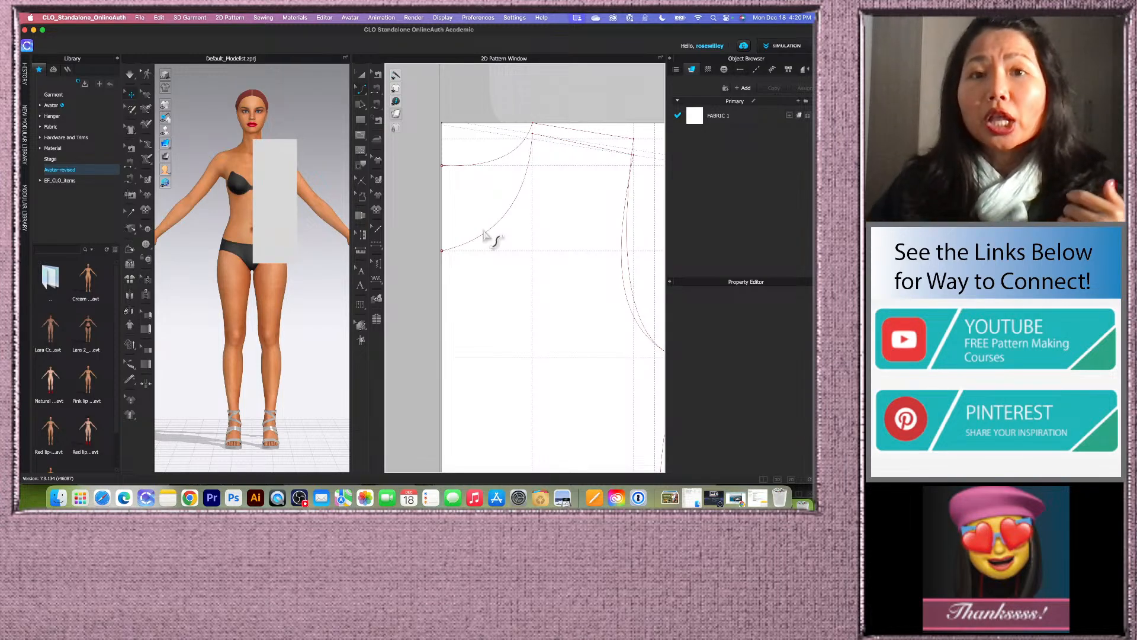
# - Refine the front neckline curve into a fuller, rounder scoop that runs flatter at the centre front
pyautogui.click(496, 233)
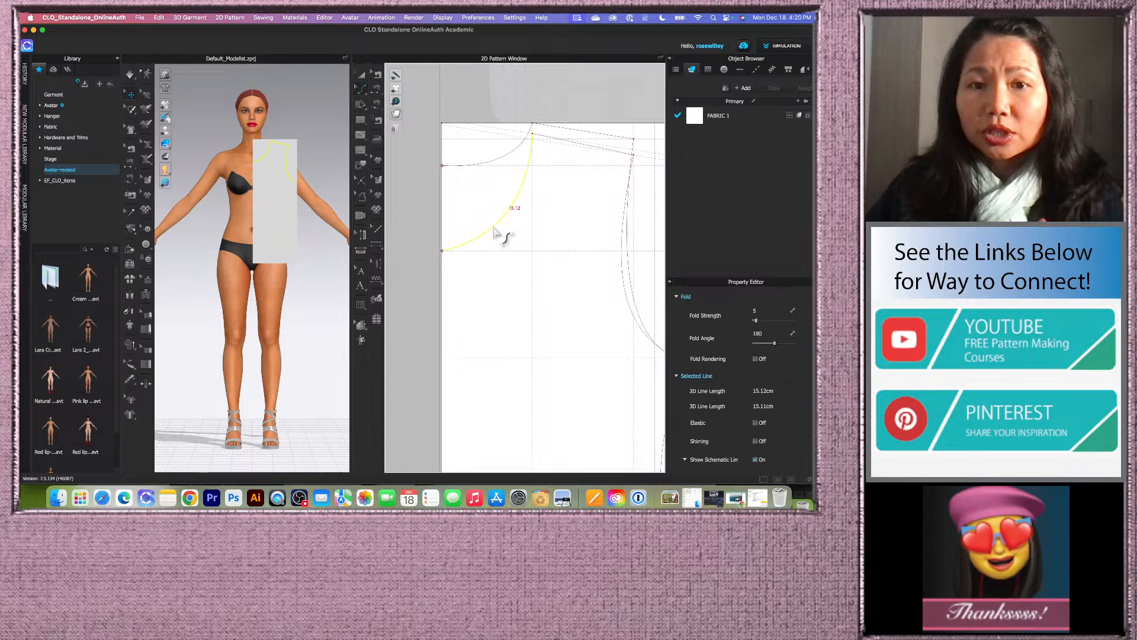
pyautogui.click(426, 230)
pyautogui.scroll(-3, 507, 235)
pyautogui.scroll(4, 504, 242)
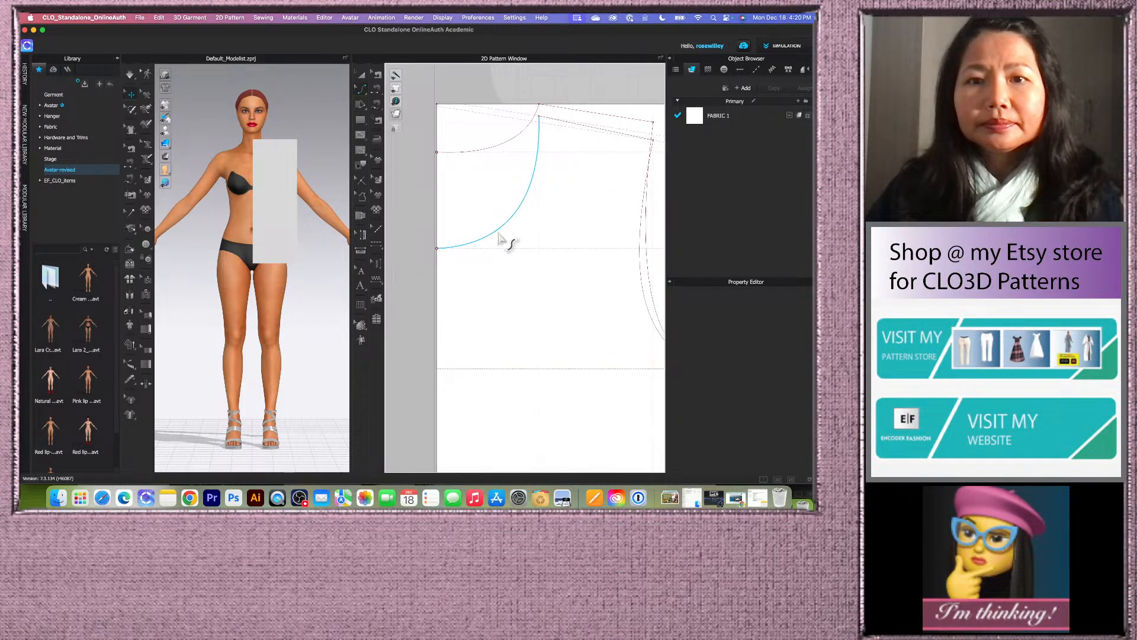
pyautogui.click(498, 235)
pyautogui.moveTo(498, 231); pyautogui.dragTo(499, 231)
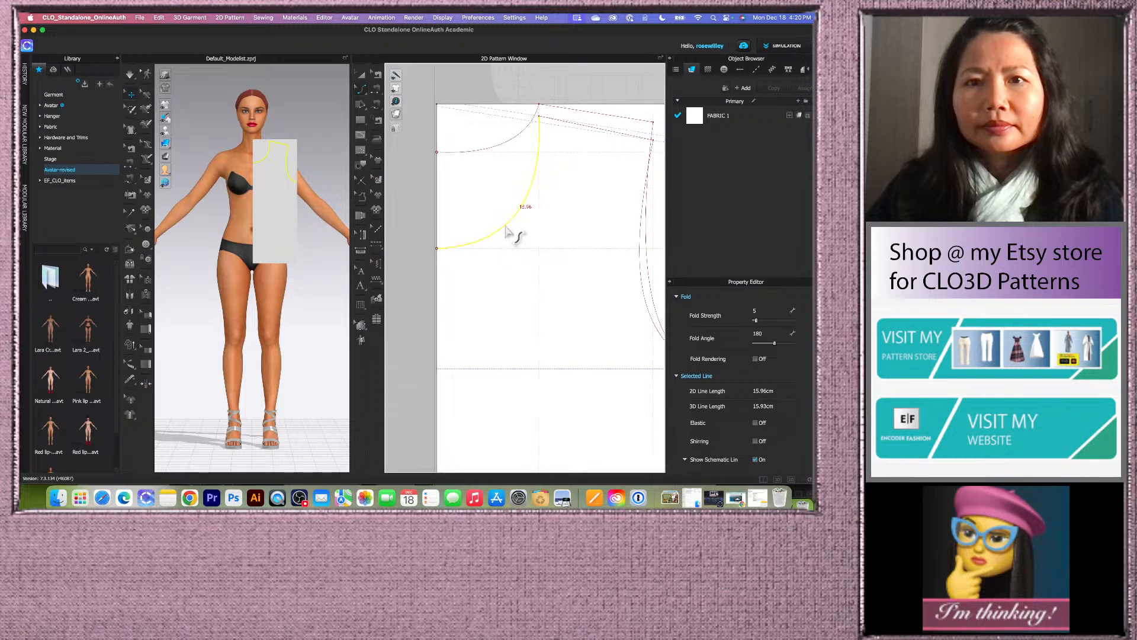
pyautogui.moveTo(536, 188); pyautogui.dragTo(532, 181)
pyautogui.click(418, 202)
pyautogui.scroll(-4, 488, 192)
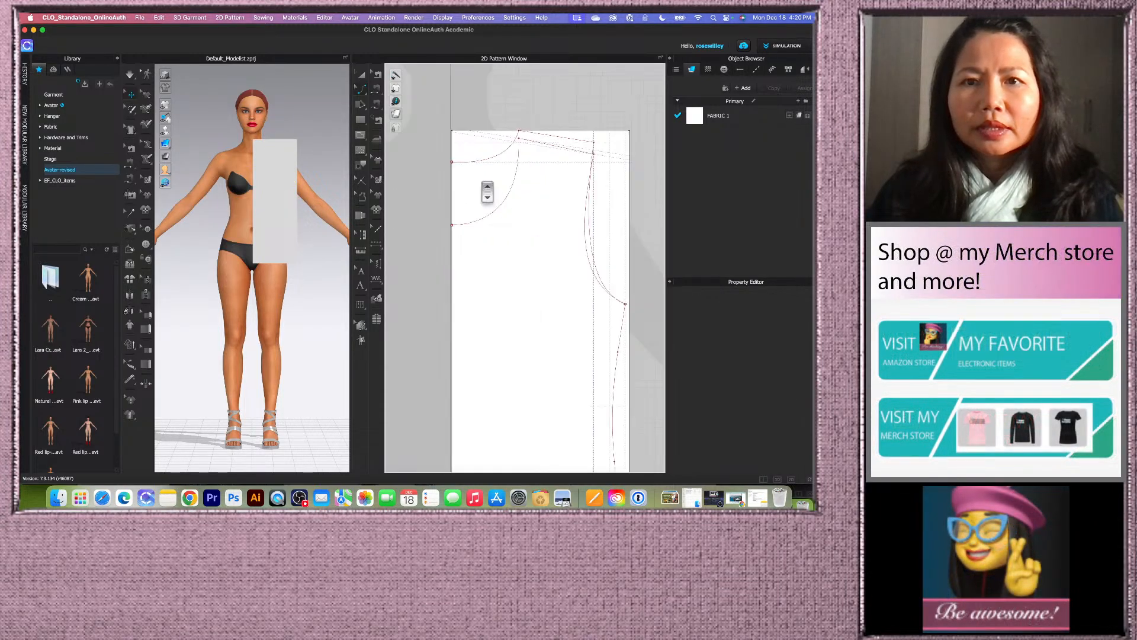
# - Trace the back outline with the bottom and centre edges as a separate pattern and place it beside the draft block
pyautogui.scroll(-4, 485, 265)
pyautogui.scroll(-6, 490, 278)
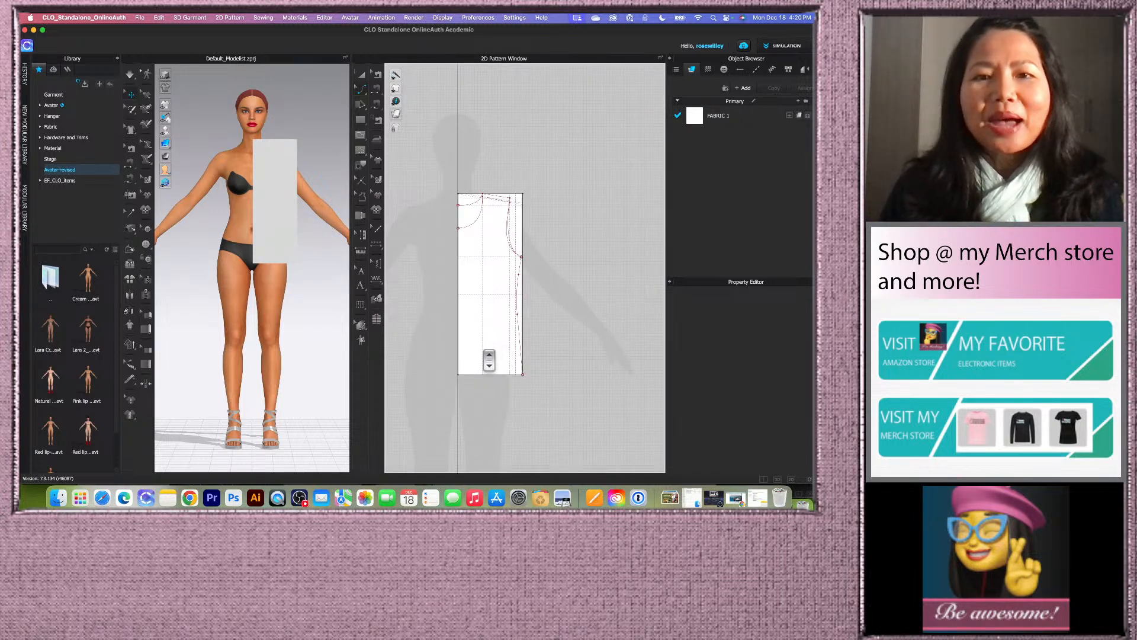
pyautogui.scroll(2, 510, 334)
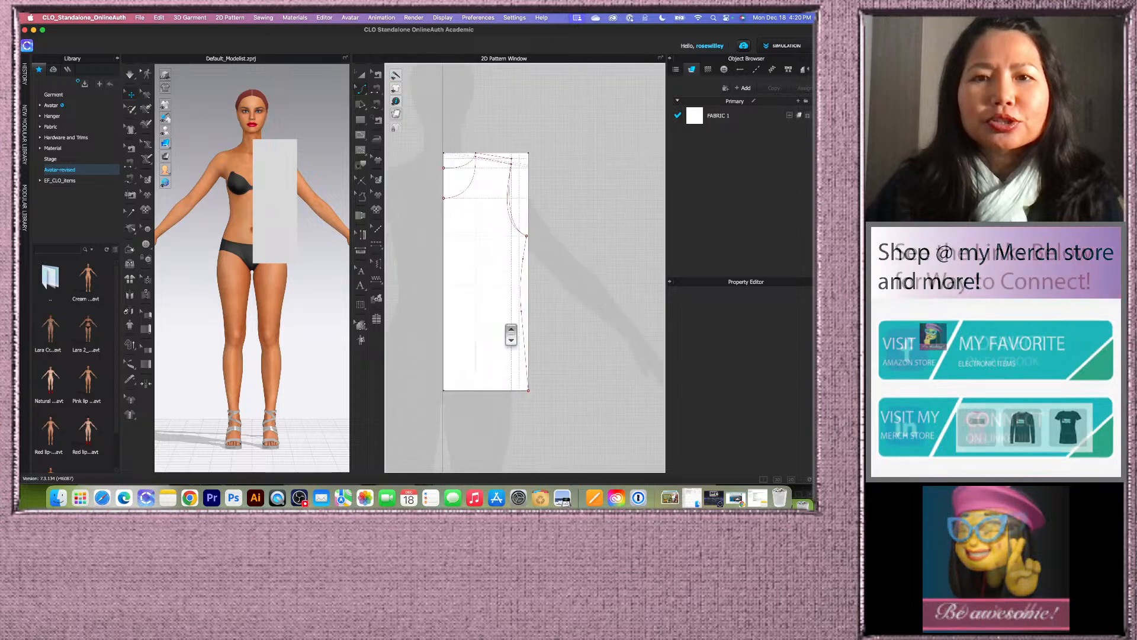
pyautogui.click(362, 75)
pyautogui.scroll(3, 518, 155)
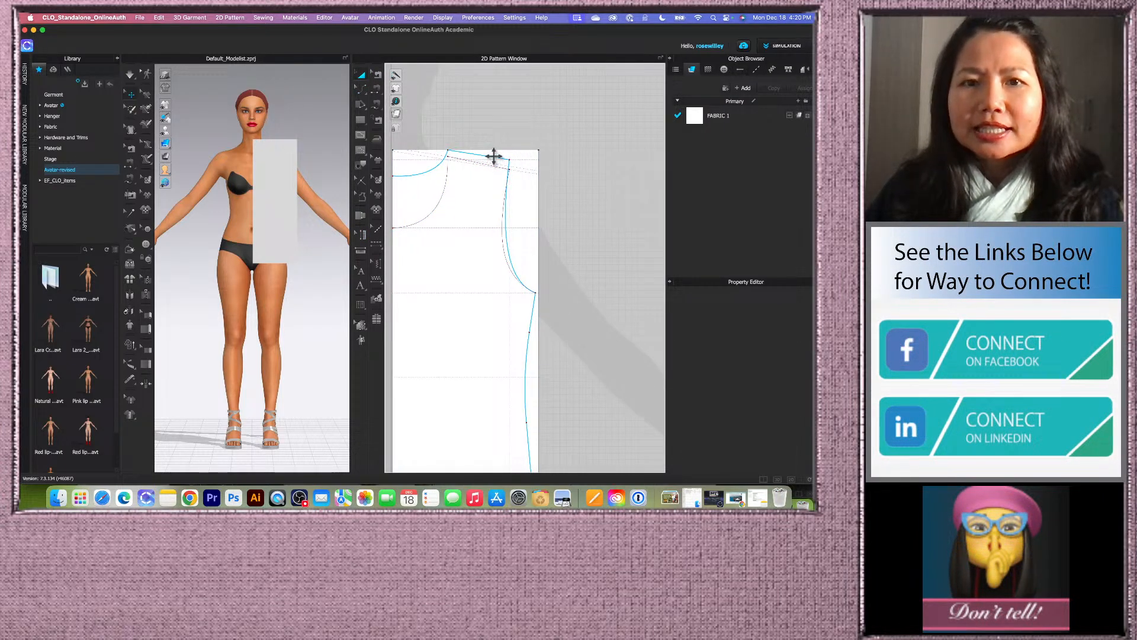
pyautogui.click(493, 157)
pyautogui.scroll(-5, 497, 157)
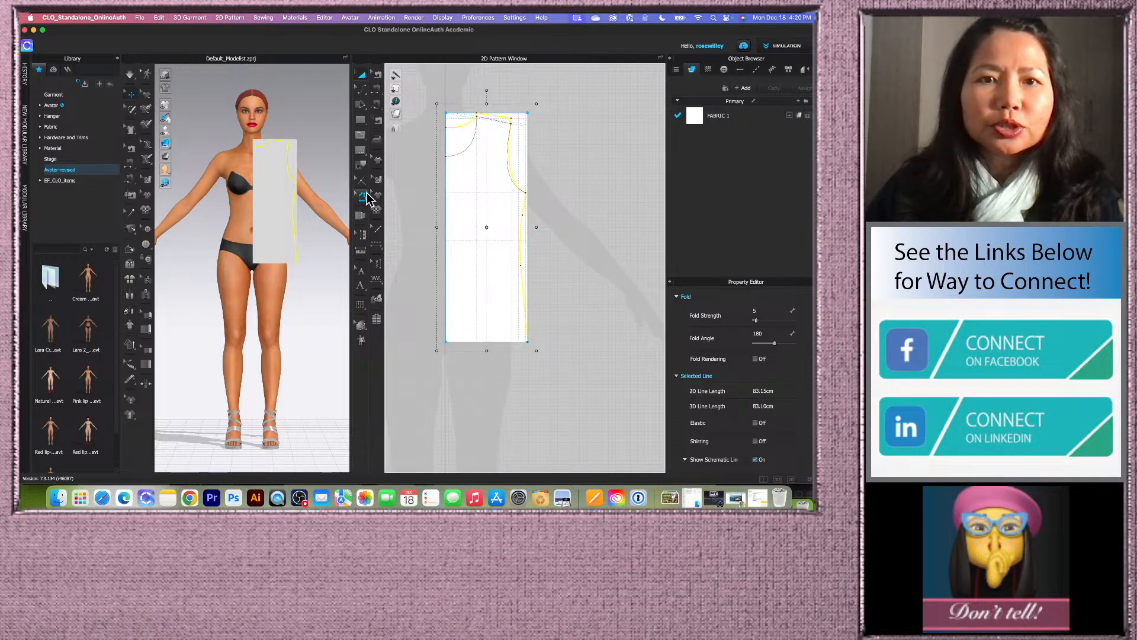
pyautogui.click(360, 167)
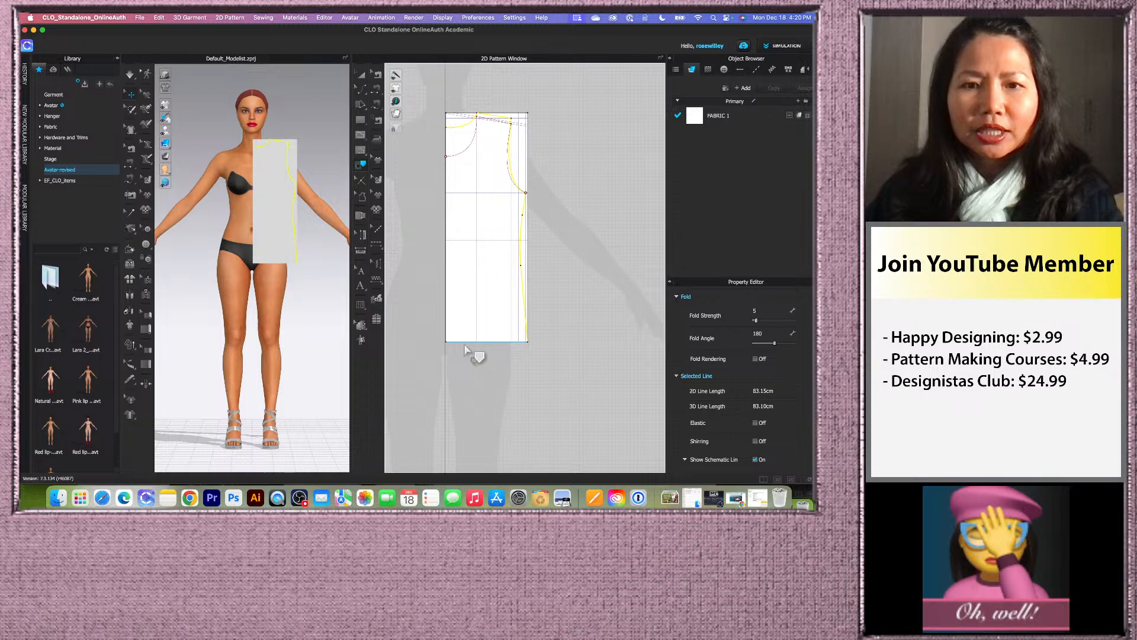
pyautogui.click(465, 348)
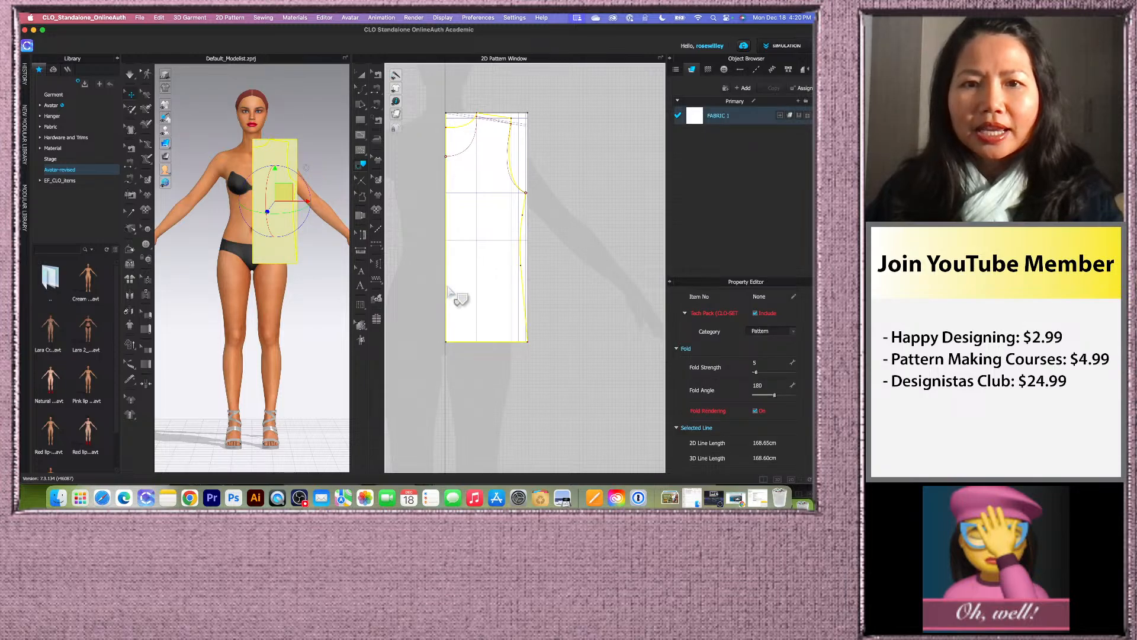
pyautogui.rightClick(449, 213)
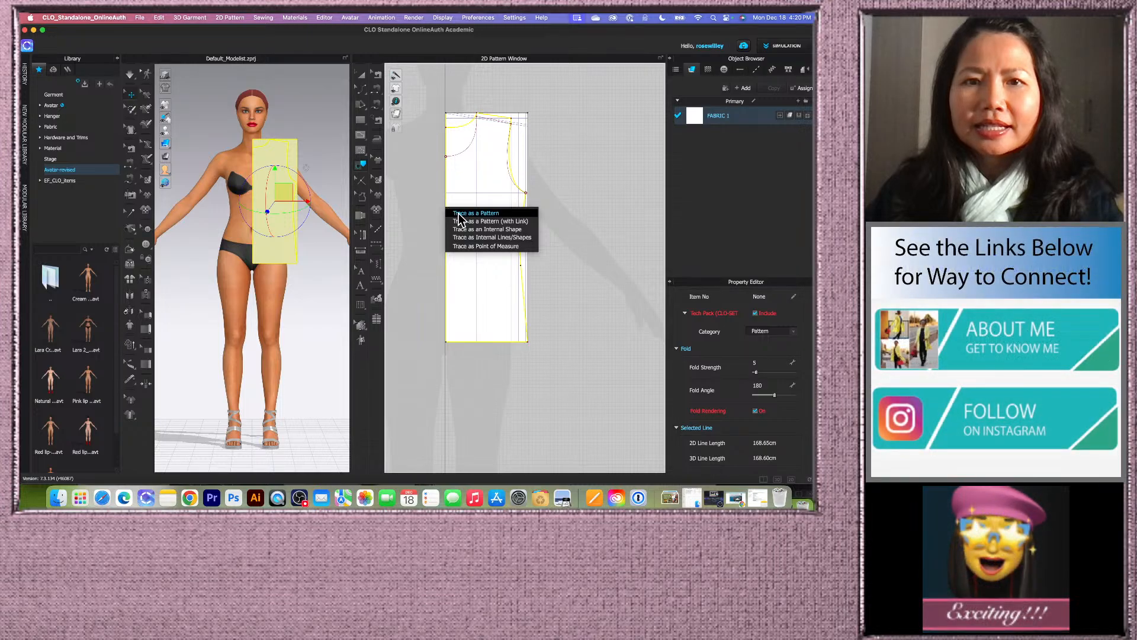
pyautogui.click(469, 214)
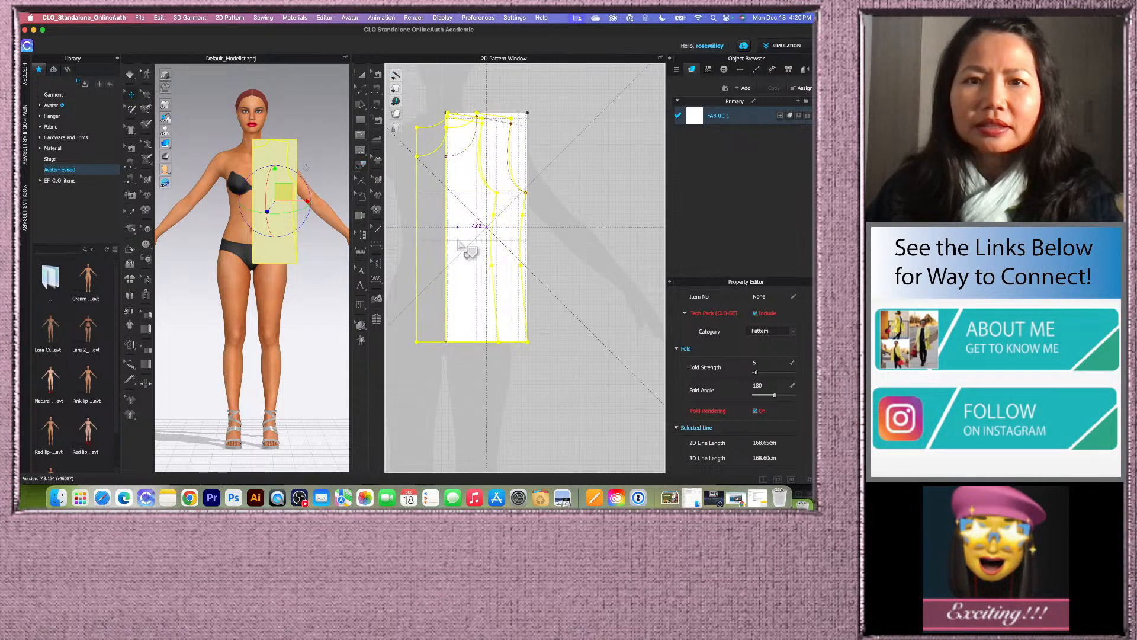
pyautogui.scroll(-4, 455, 255)
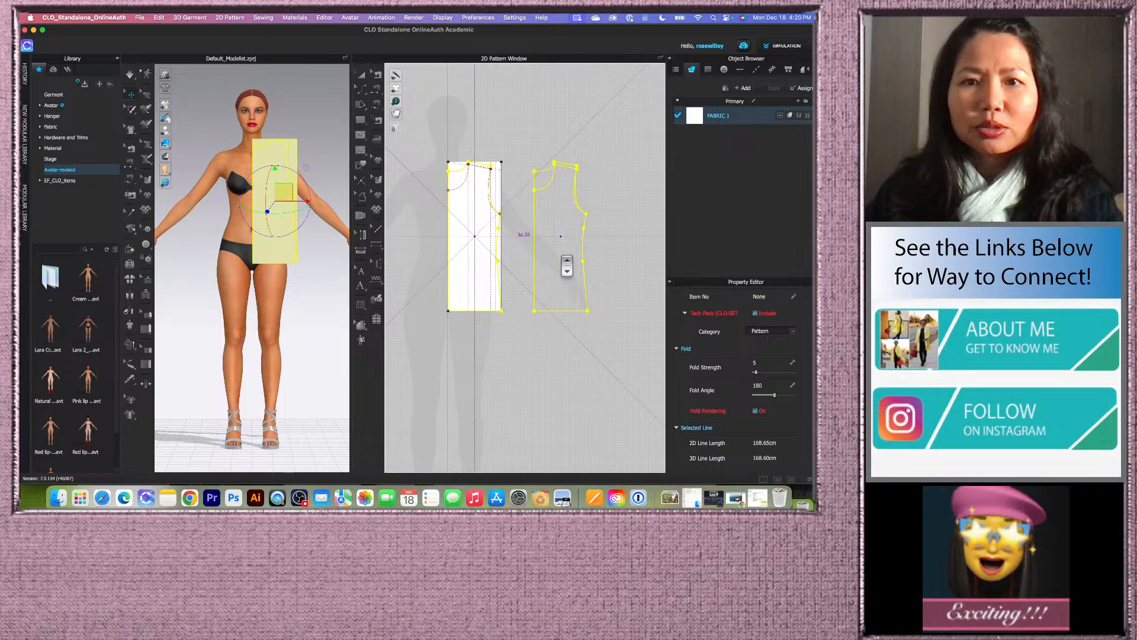
pyautogui.scroll(-1, 567, 268)
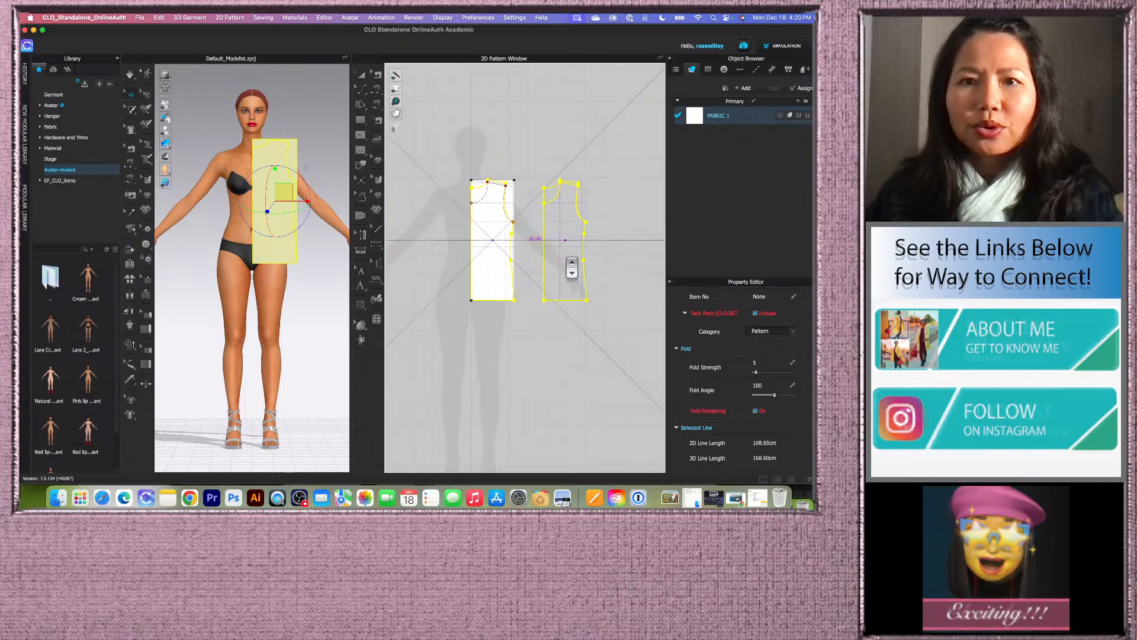
pyautogui.click(565, 268)
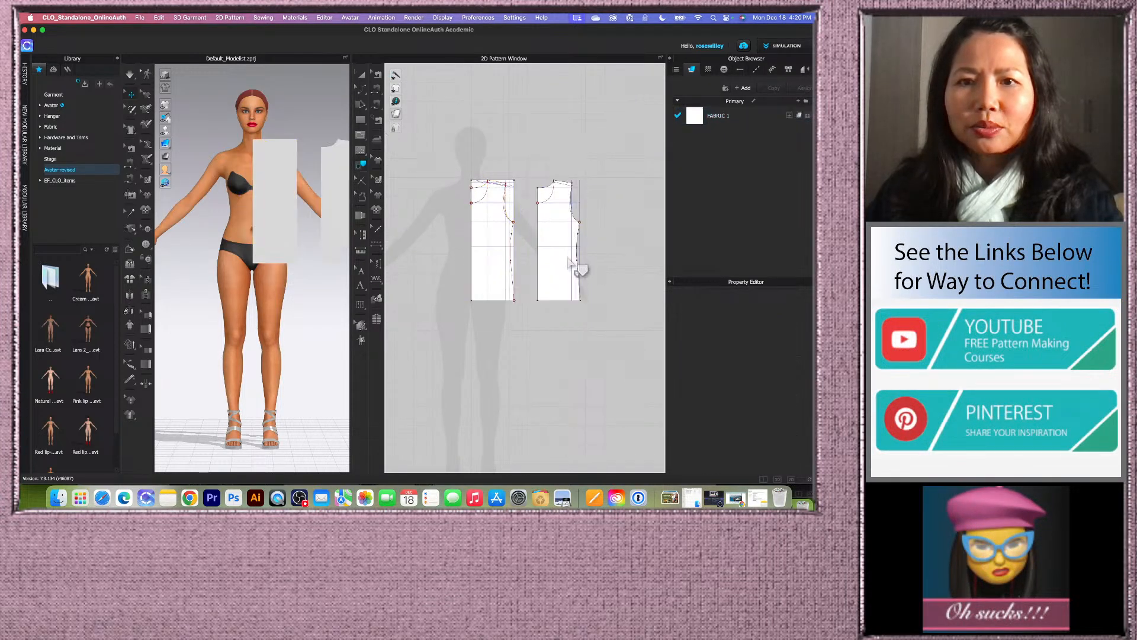
# - Create a symmetric pattern with sewing from the traced bodice piece and place the mirrored copy beside it
pyautogui.scroll(1, 609, 261)
pyautogui.scroll(-2, 548, 267)
pyautogui.scroll(-1, 598, 274)
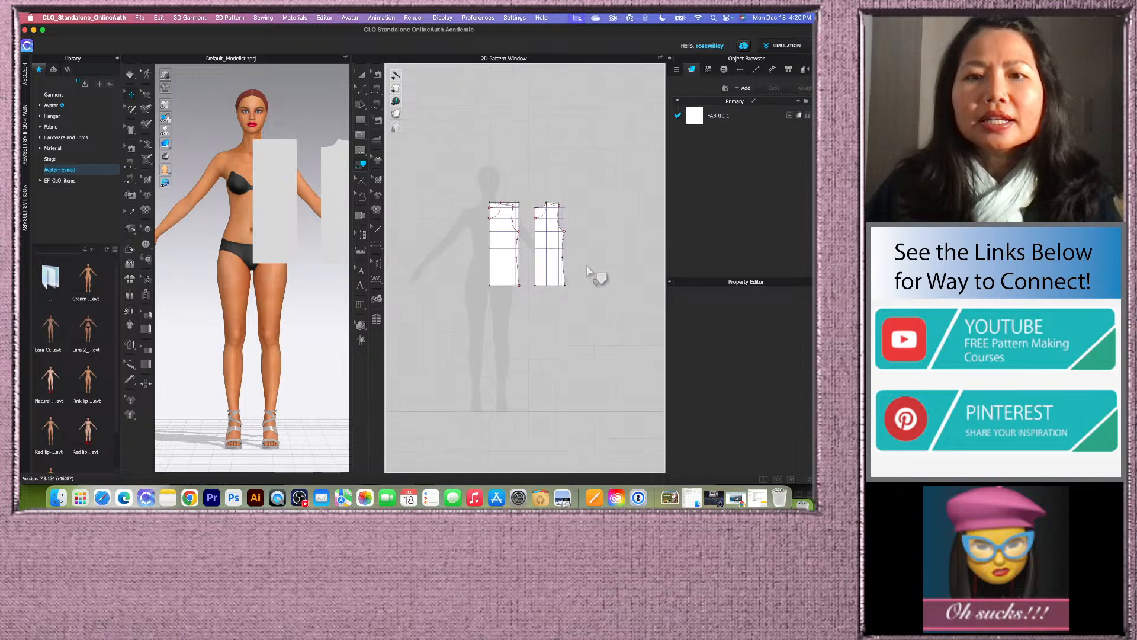
pyautogui.scroll(5, 595, 310)
pyautogui.scroll(-5, 567, 309)
pyautogui.scroll(2, 579, 311)
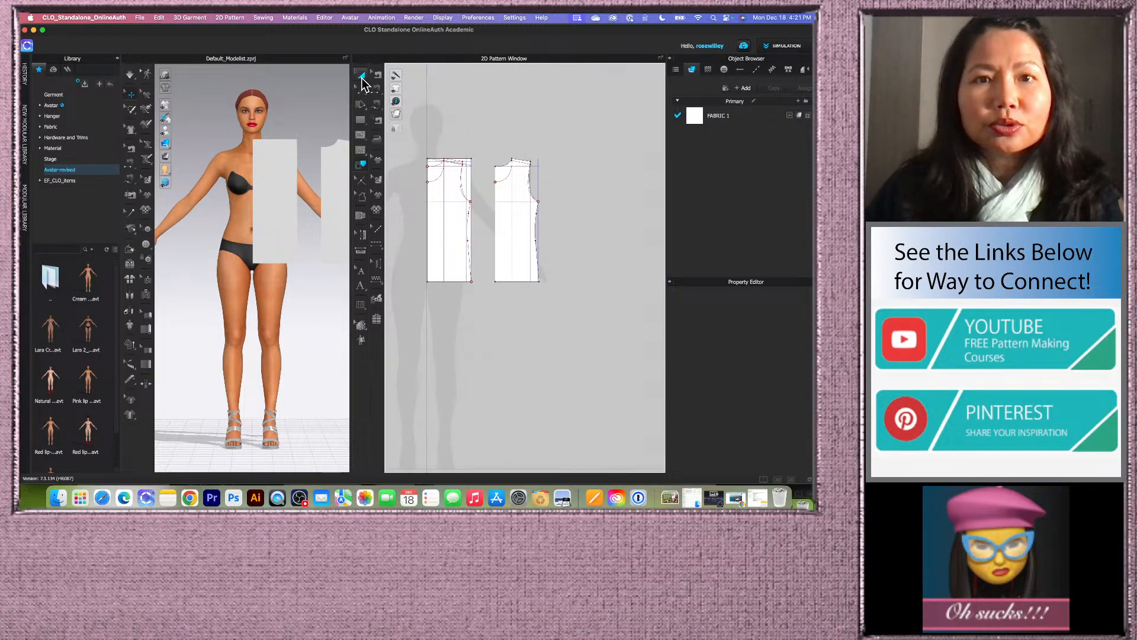
pyautogui.click(362, 76)
pyautogui.click(532, 262)
pyautogui.click(526, 250)
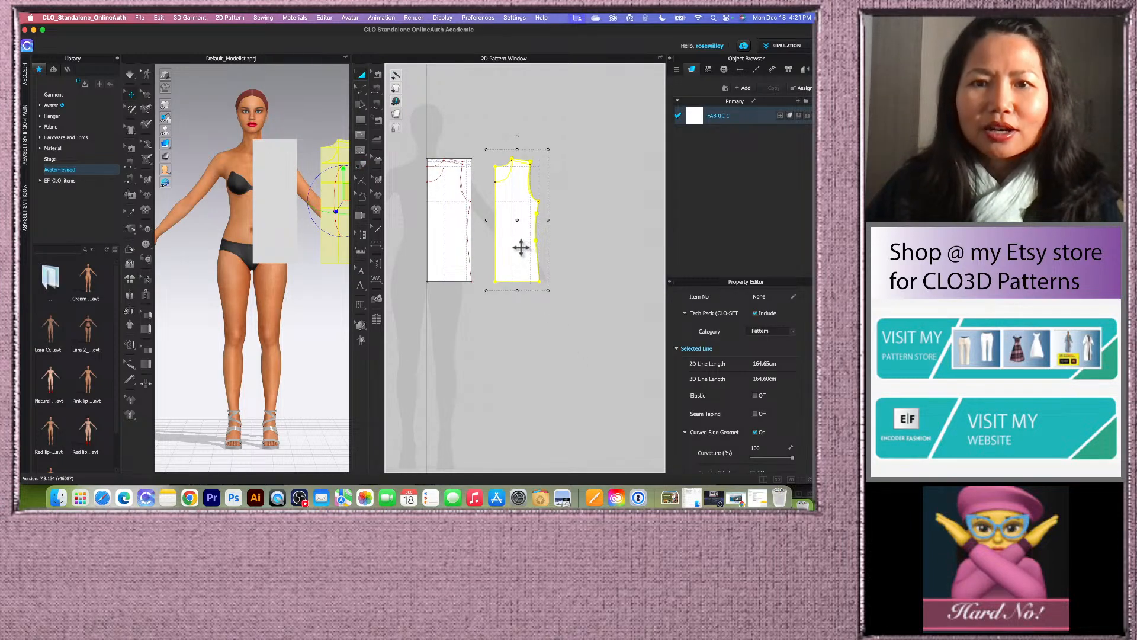
pyautogui.rightClick(520, 247)
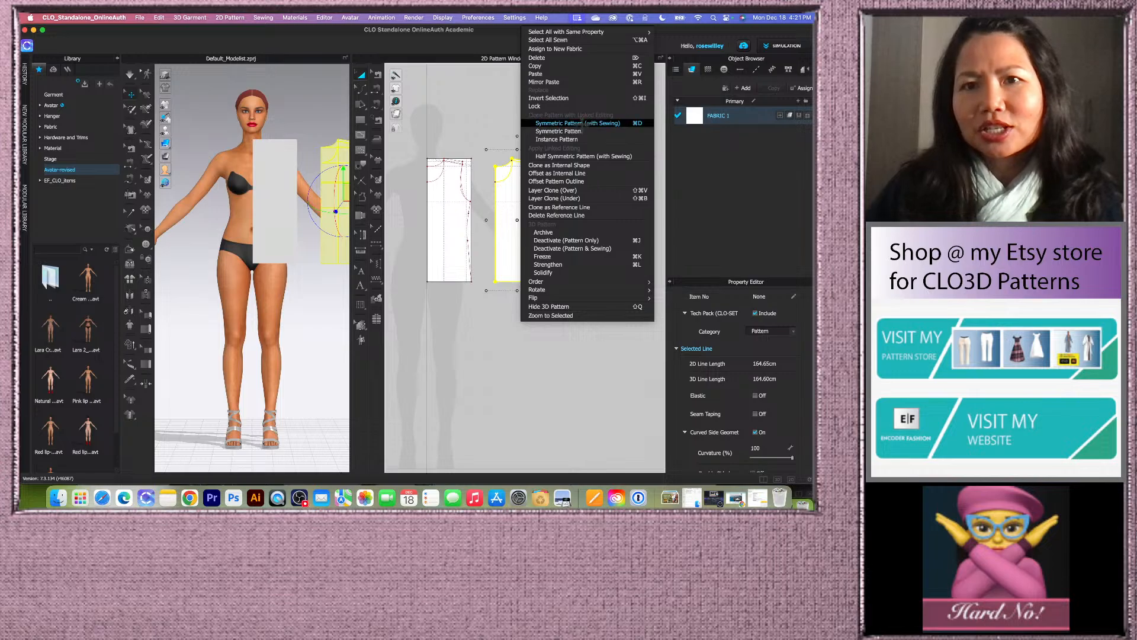
pyautogui.click(585, 123)
pyautogui.scroll(-3, 528, 241)
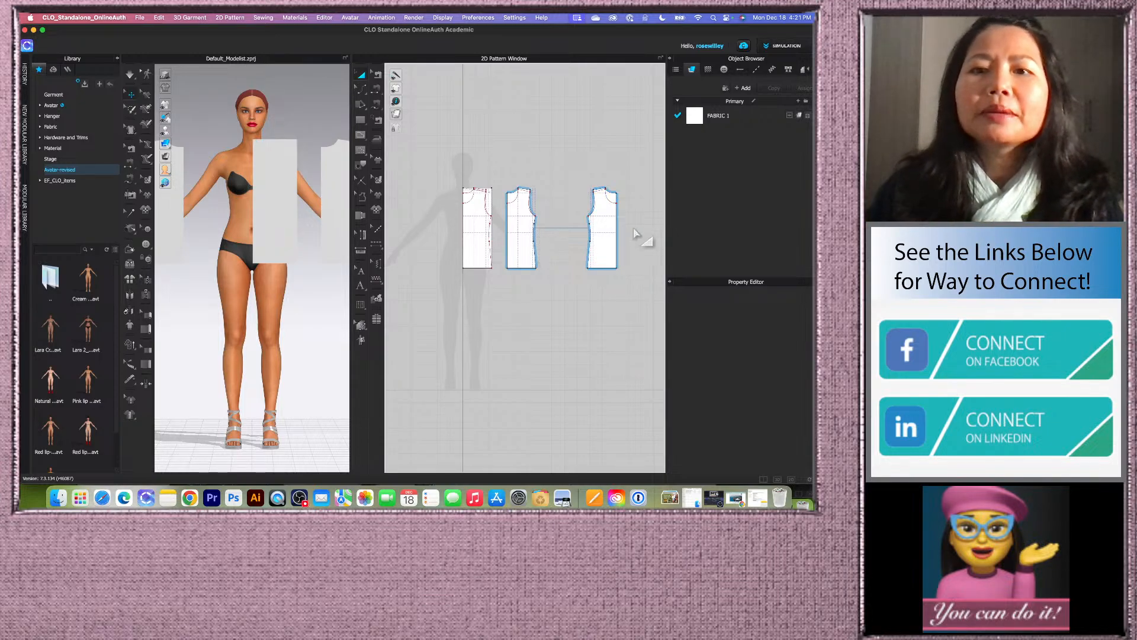
# - Remove the linked editing between the mirrored copy and the traced bodice piece
pyautogui.scroll(2, 642, 236)
pyautogui.click(595, 233)
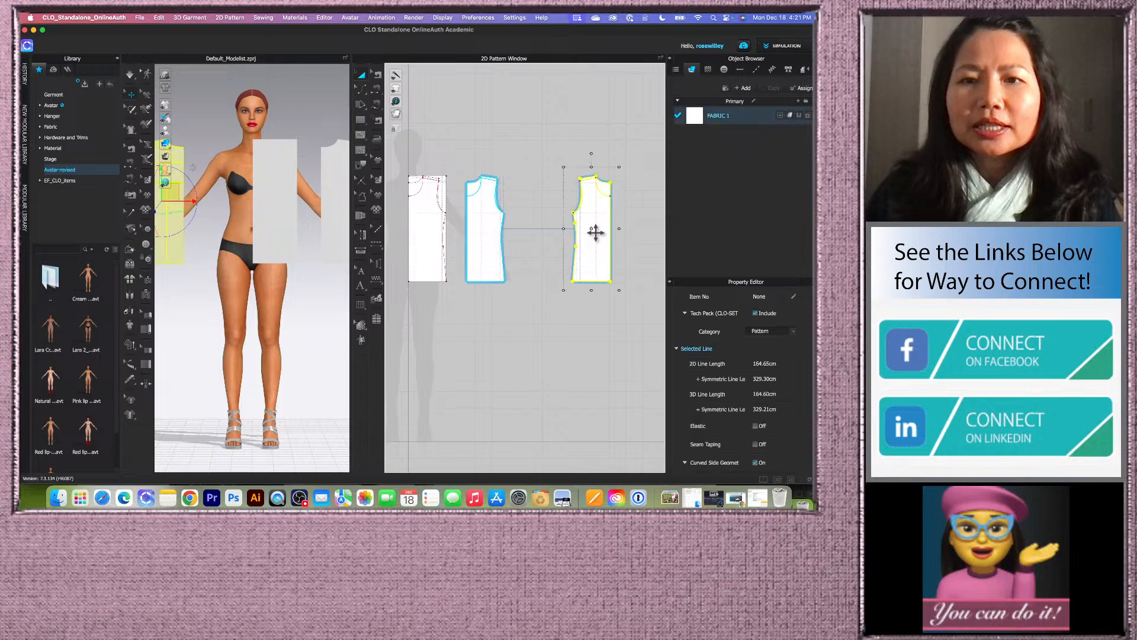
pyautogui.rightClick(595, 233)
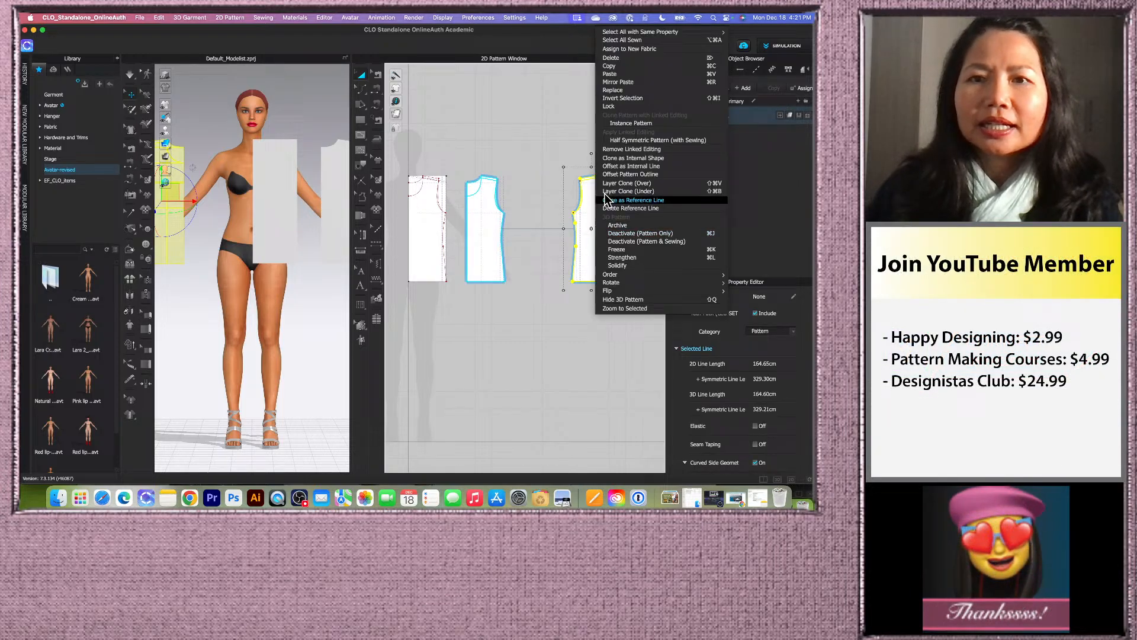
pyautogui.click(635, 150)
pyautogui.click(644, 253)
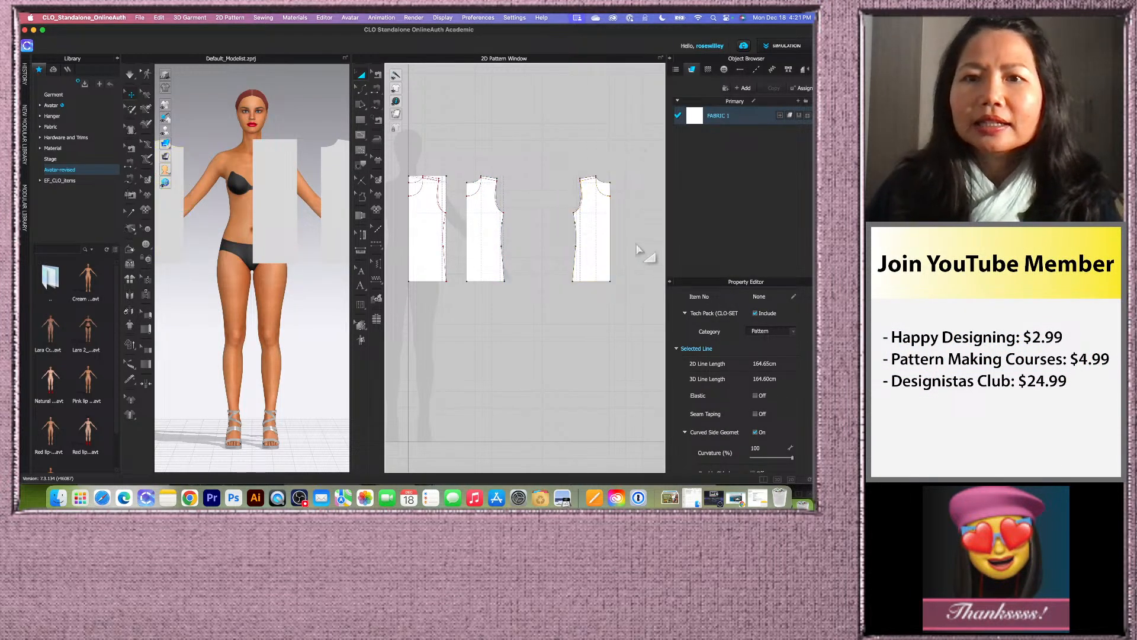
# - Delete the internal front outline from the mirrored copy so it holds only the back bodice shape
pyautogui.scroll(5, 634, 237)
pyautogui.scroll(-4, 630, 236)
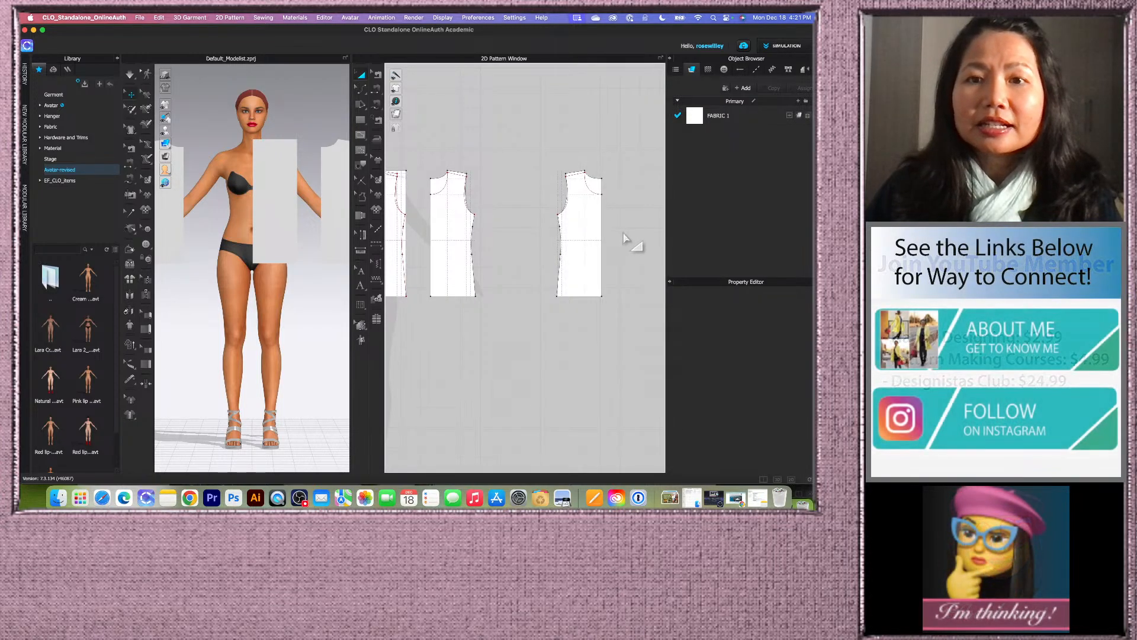
pyautogui.scroll(4, 580, 177)
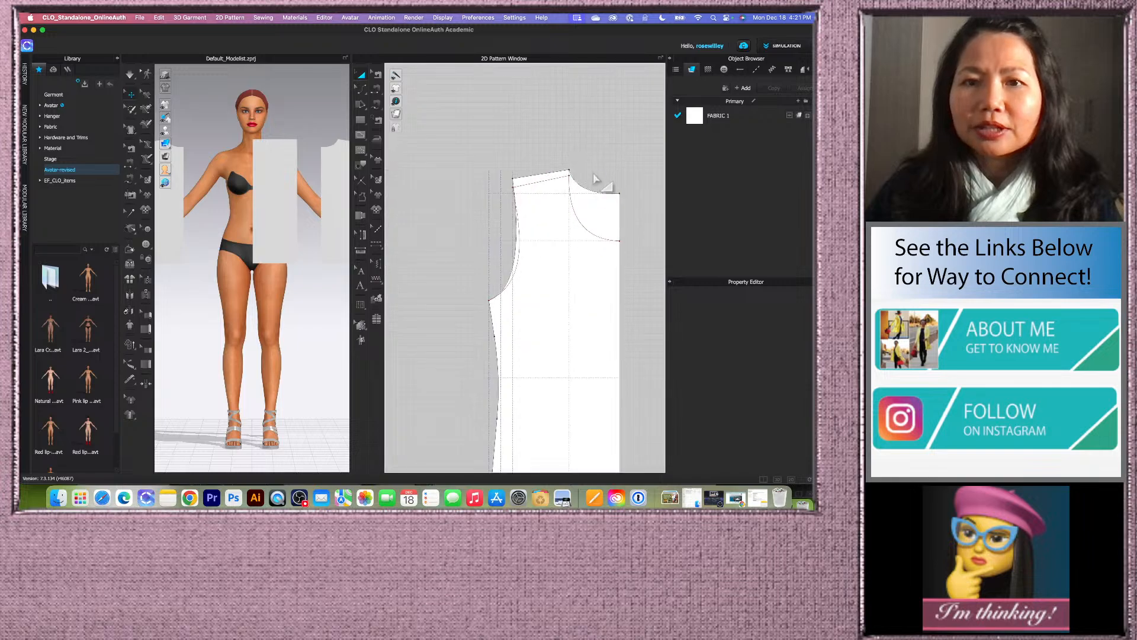
pyautogui.click(533, 182)
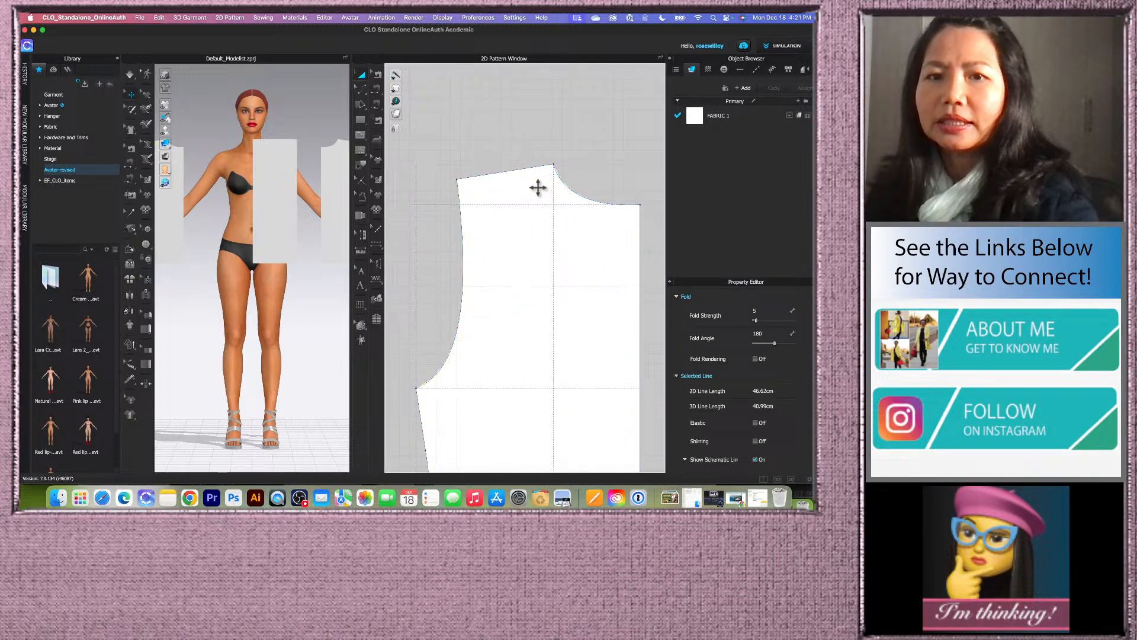
pyautogui.press('Escape')
# - Cut the original traced bodice piece along its internal front outline
pyautogui.scroll(-5, 551, 178)
pyautogui.scroll(4, 465, 187)
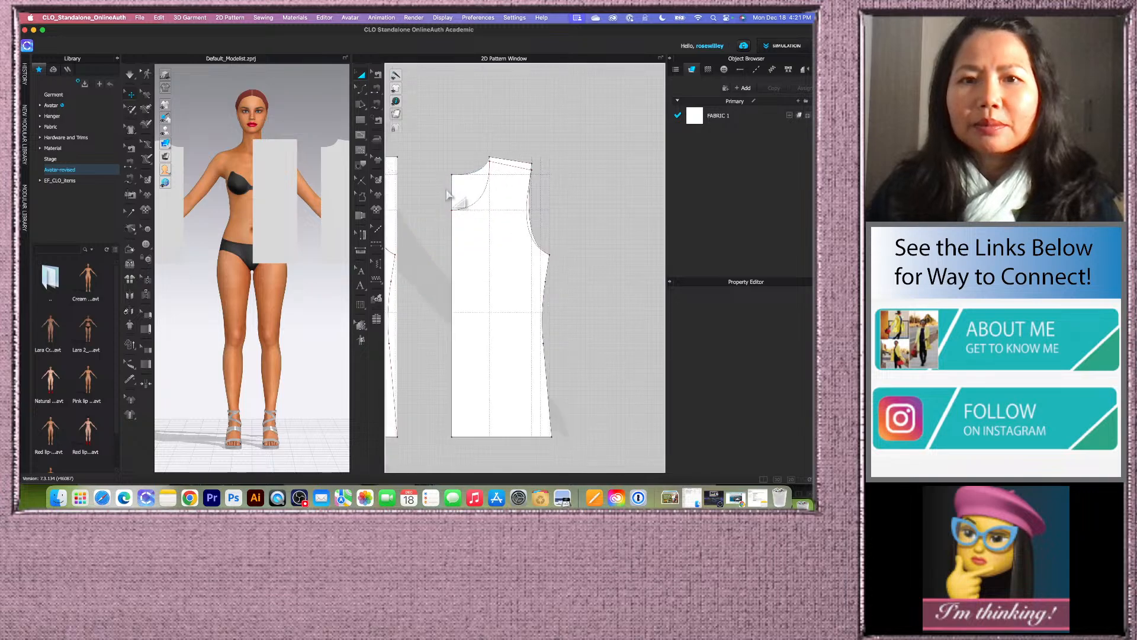
pyautogui.scroll(1, 470, 190)
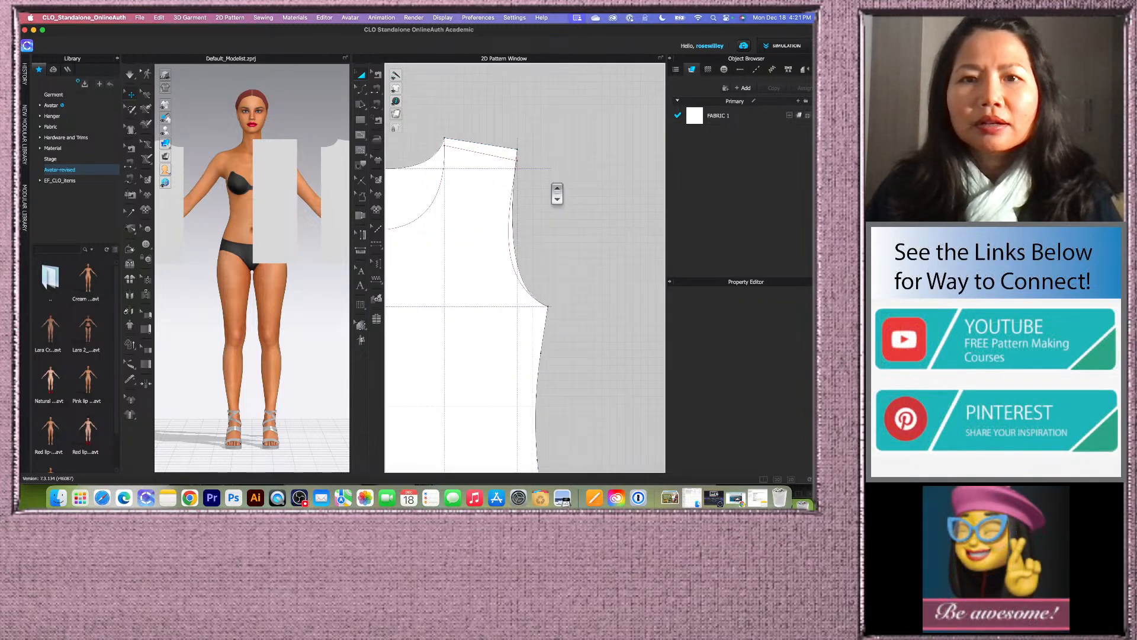
pyautogui.click(489, 155)
pyautogui.rightClick(489, 155)
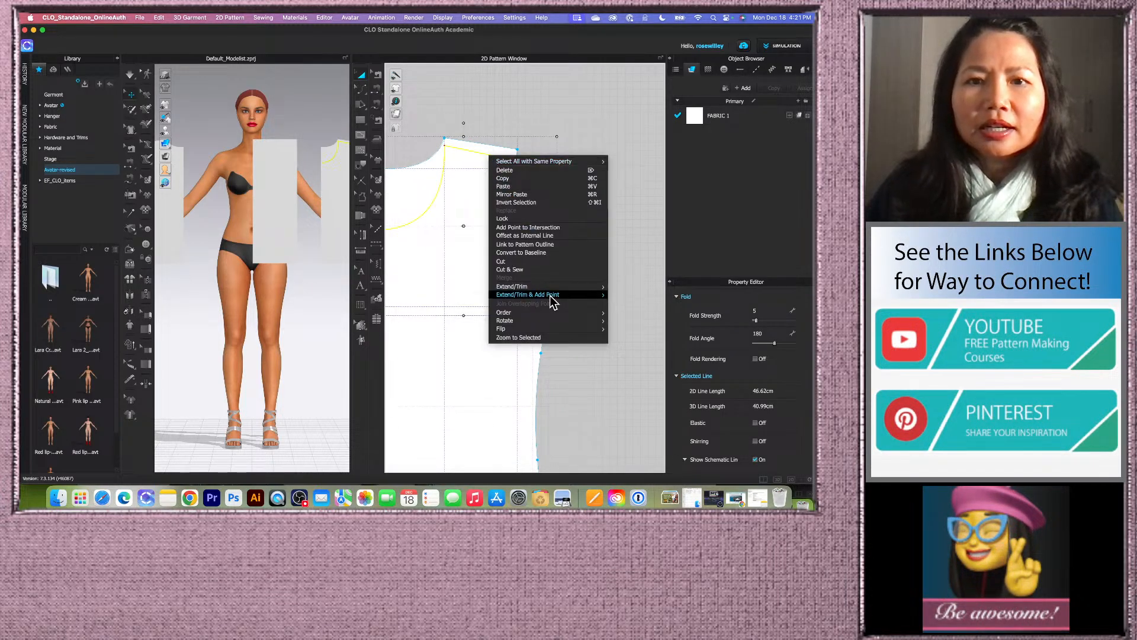
pyautogui.click(592, 261)
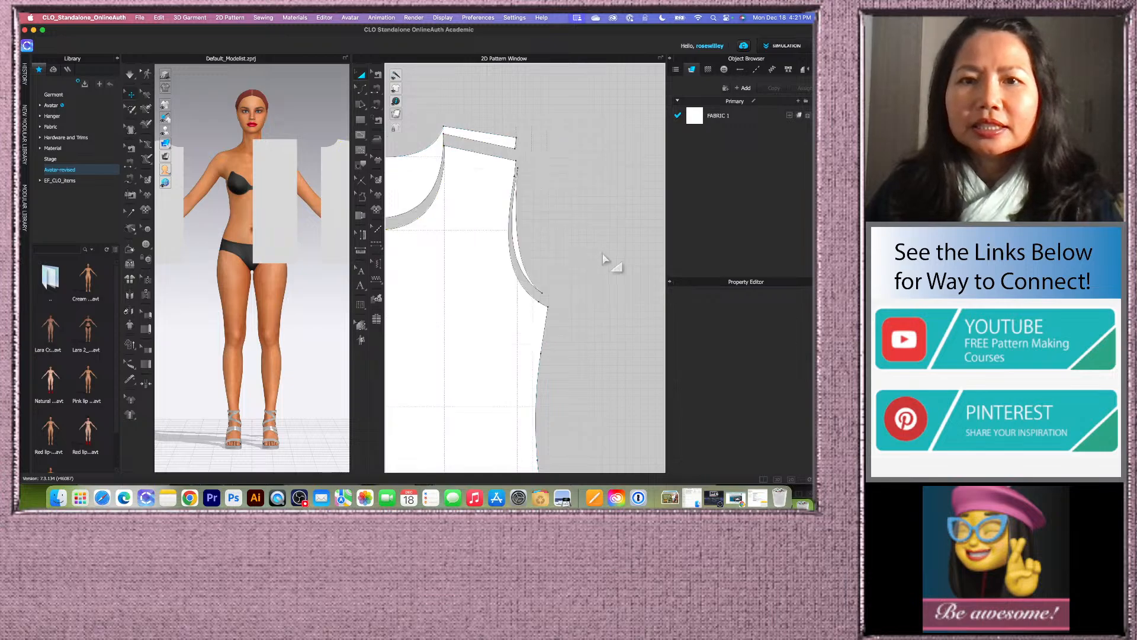
# - Undo the cut along the front outline on the traced bodice piece
pyautogui.scroll(-3, 594, 258)
pyautogui.scroll(2, 596, 259)
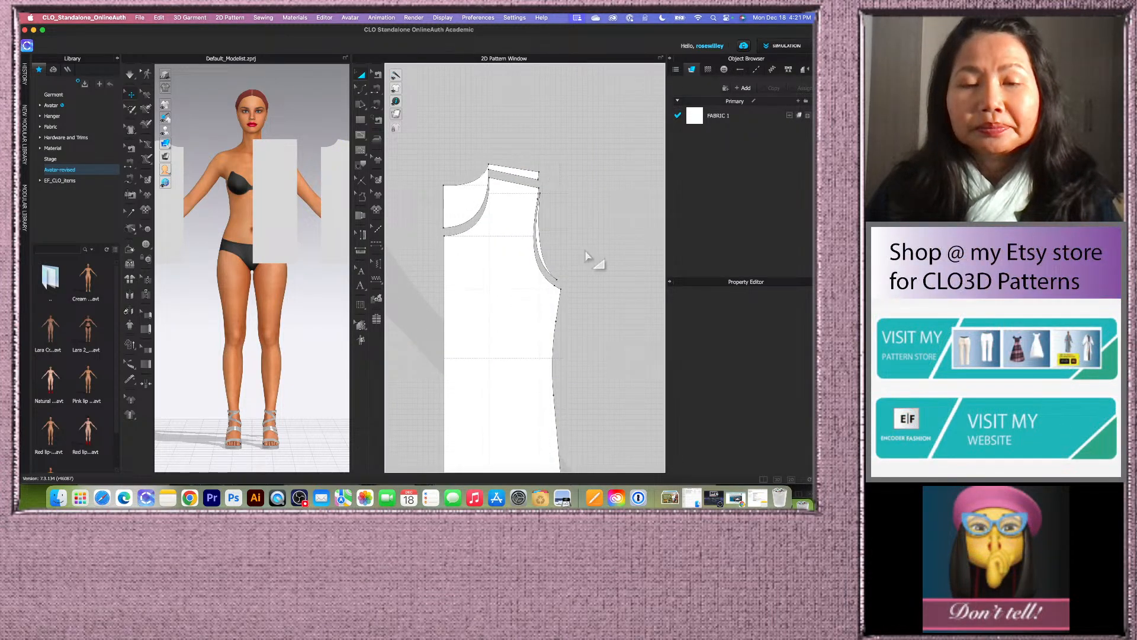
pyautogui.scroll(2, 570, 256)
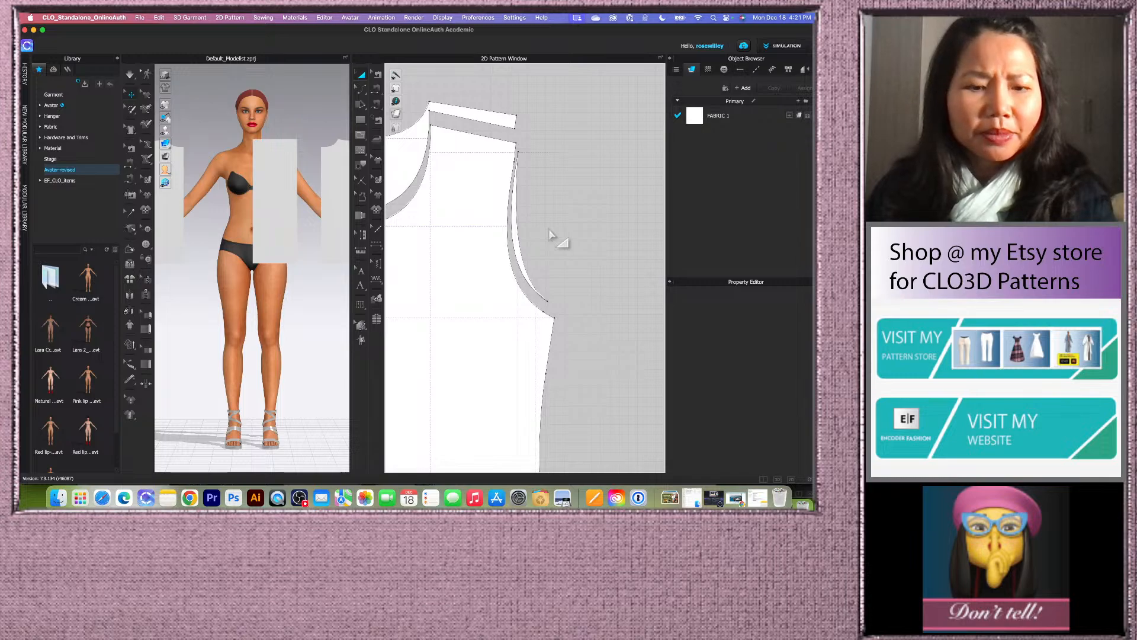
pyautogui.press('super+a')
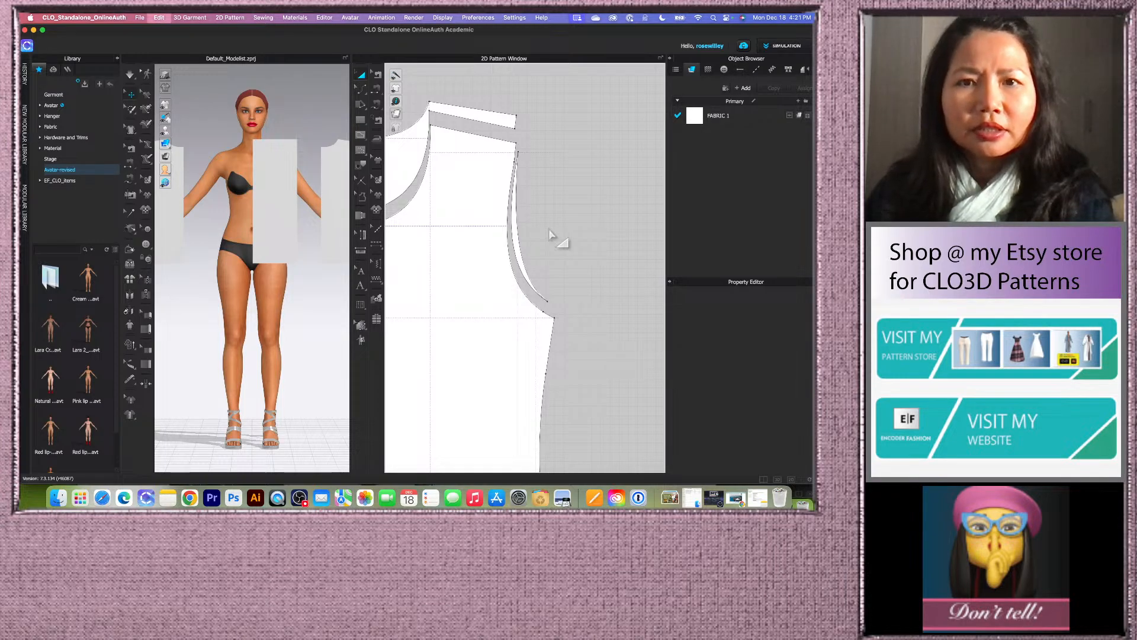
pyautogui.click(551, 236)
# - Examine the shoulder tip and armhole of the traced bodice piece where its internal front outline meets the outer edge
pyautogui.scroll(2, 503, 145)
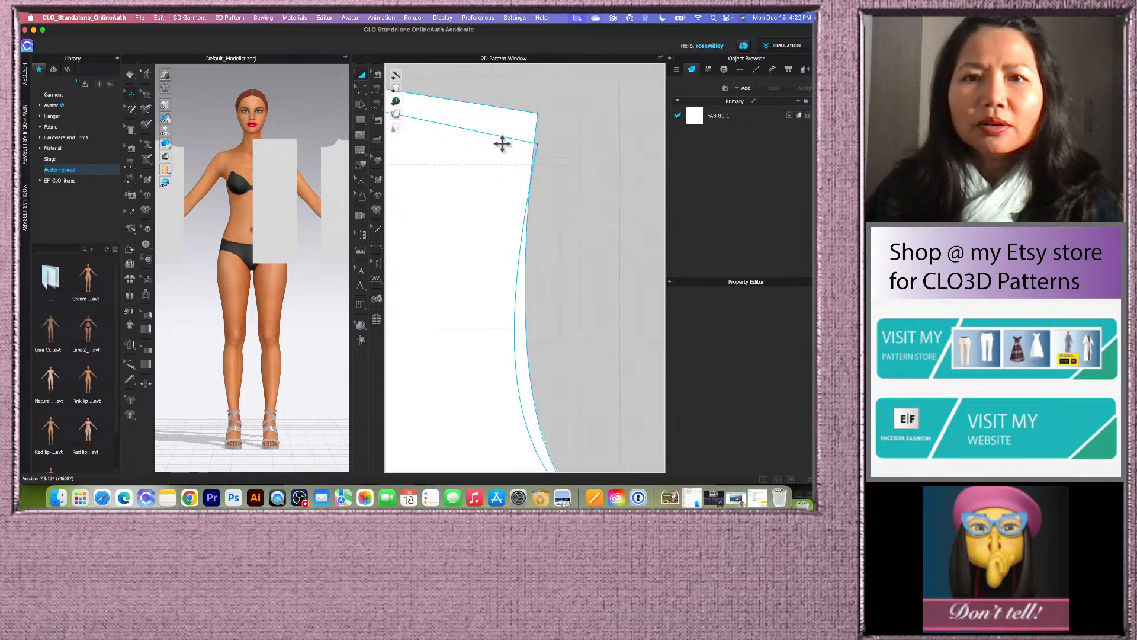
pyautogui.scroll(2, 511, 167)
pyautogui.scroll(-2, 510, 167)
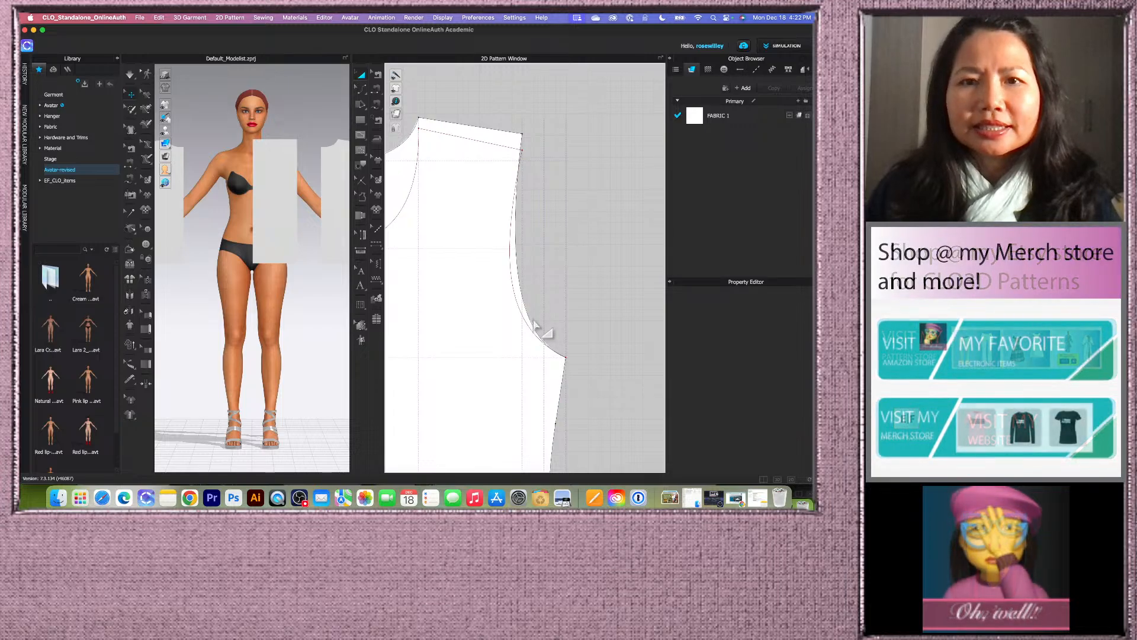
pyautogui.scroll(4, 526, 148)
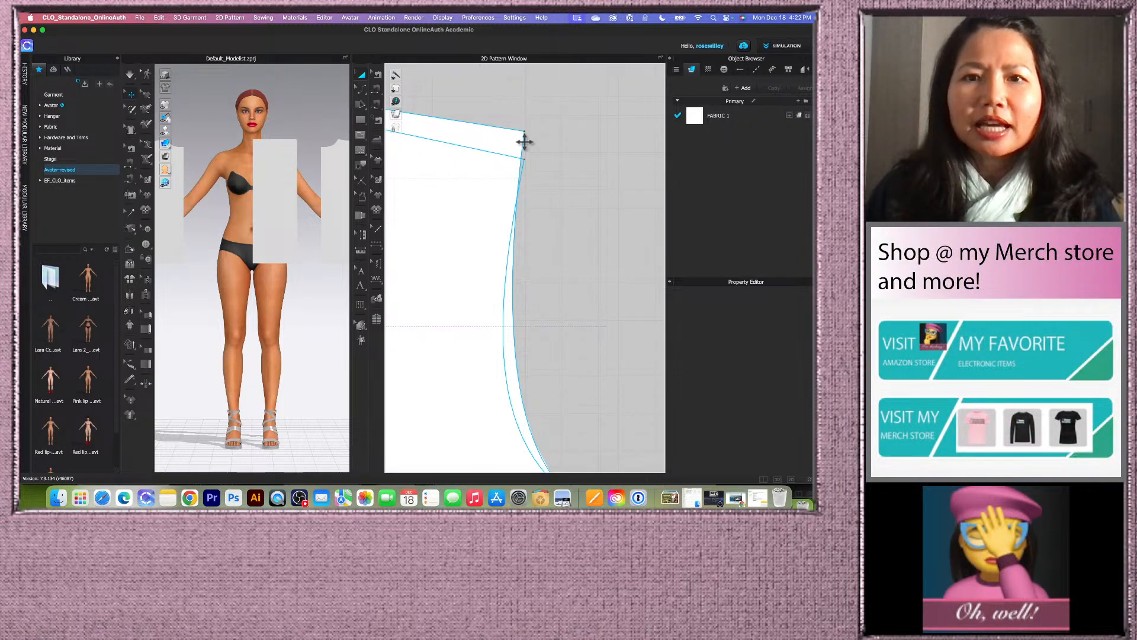
pyautogui.scroll(2, 523, 137)
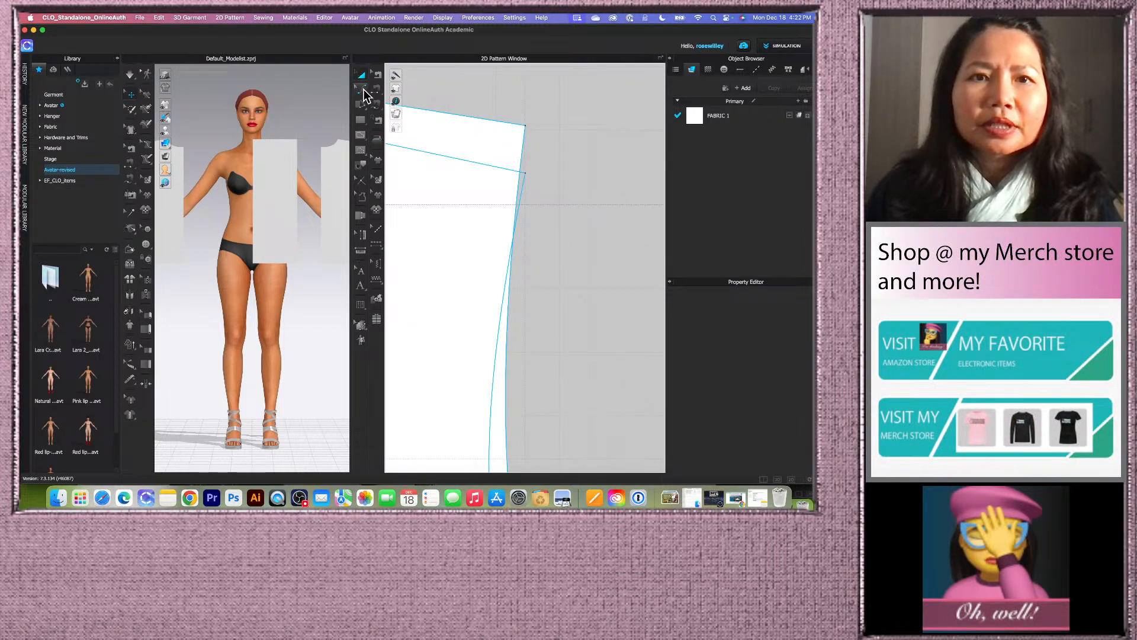
pyautogui.click(361, 88)
pyautogui.click(385, 89)
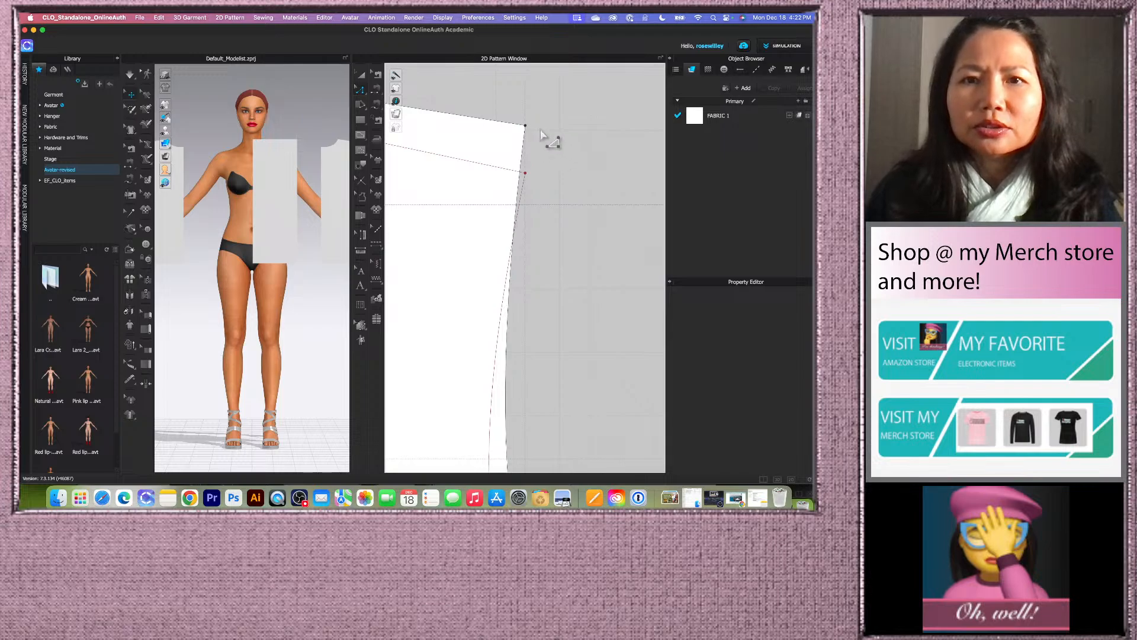
pyautogui.click(534, 128)
pyautogui.scroll(-2, 578, 150)
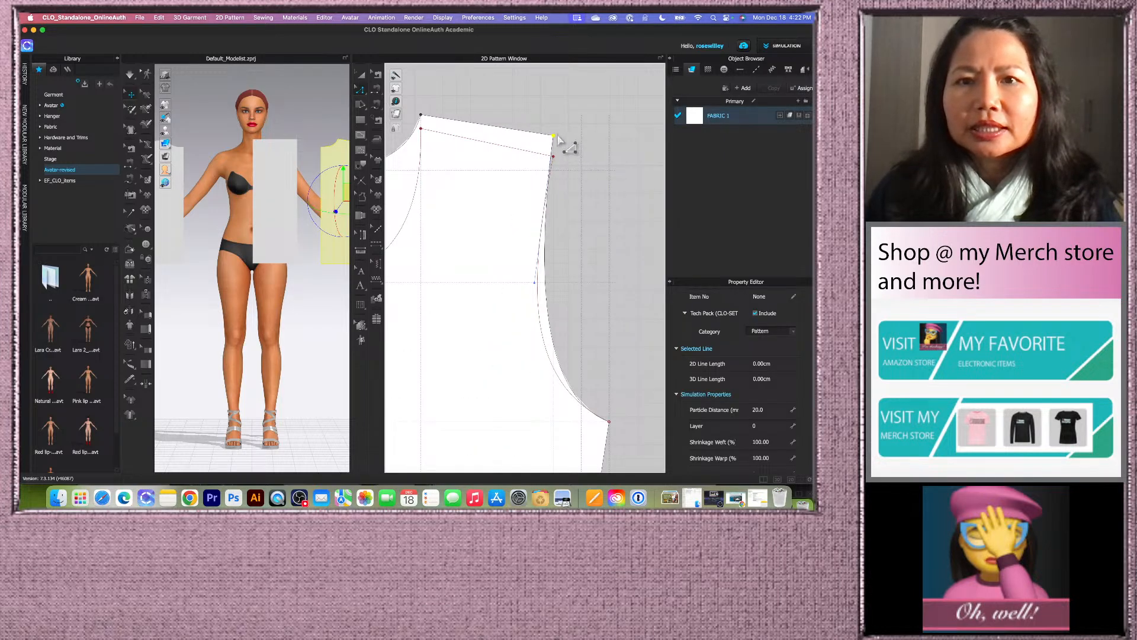
pyautogui.click(587, 159)
pyautogui.scroll(-2, 579, 167)
pyautogui.scroll(-2, 583, 266)
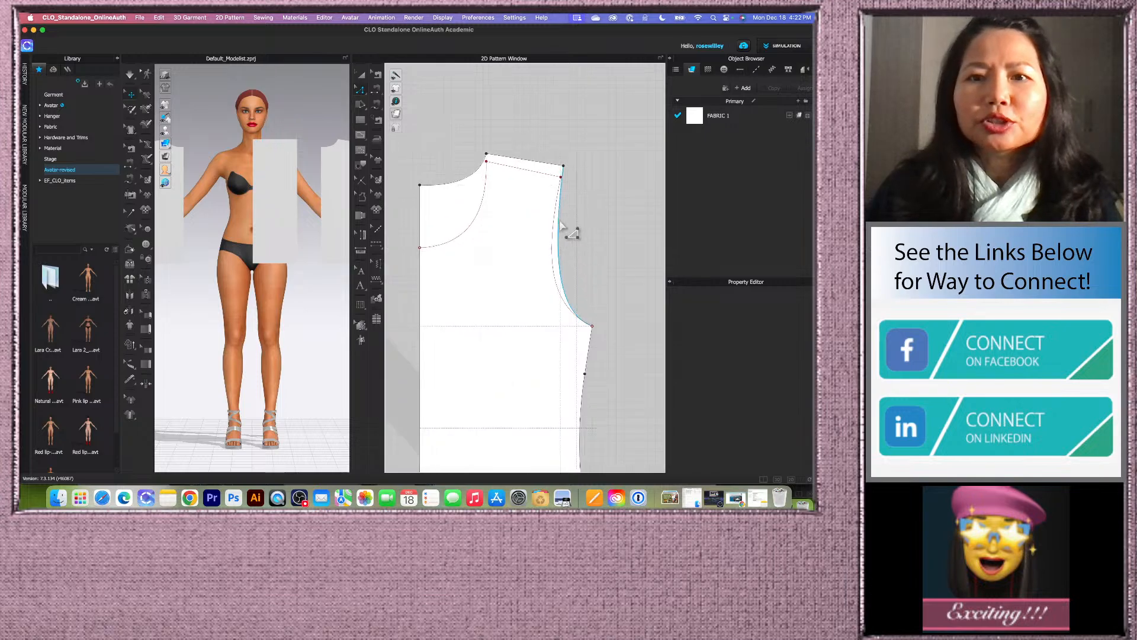
pyautogui.scroll(-2, 518, 281)
pyautogui.scroll(2, 551, 299)
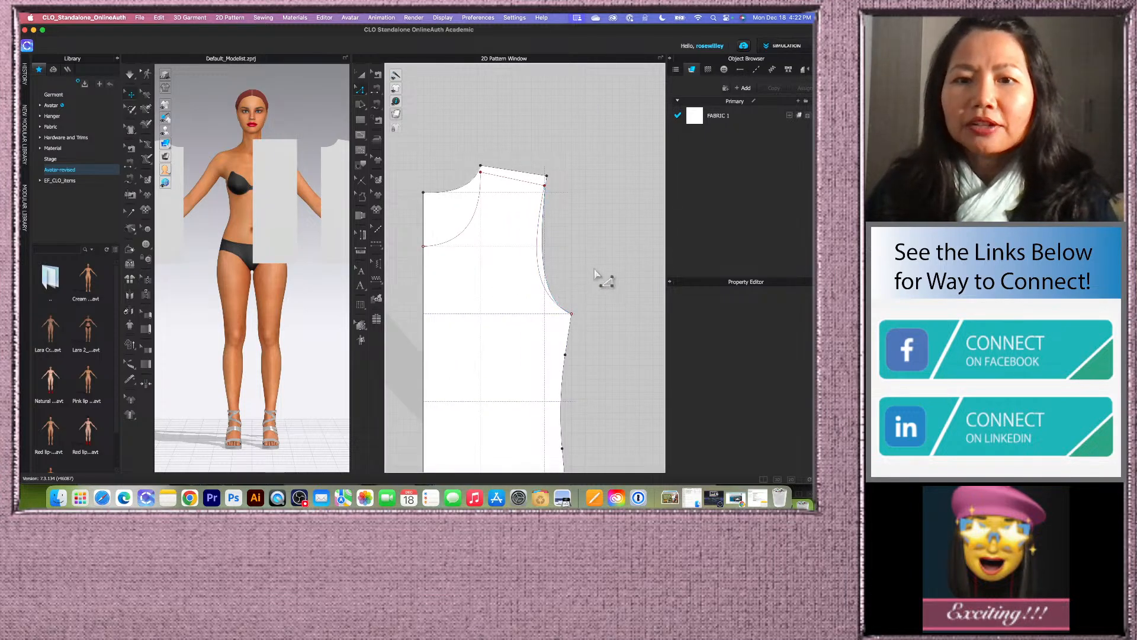
# - Cut the traced bodice piece along its internal front outline and delete the leftover neck, shoulder and armhole section
pyautogui.click(363, 75)
pyautogui.click(531, 183)
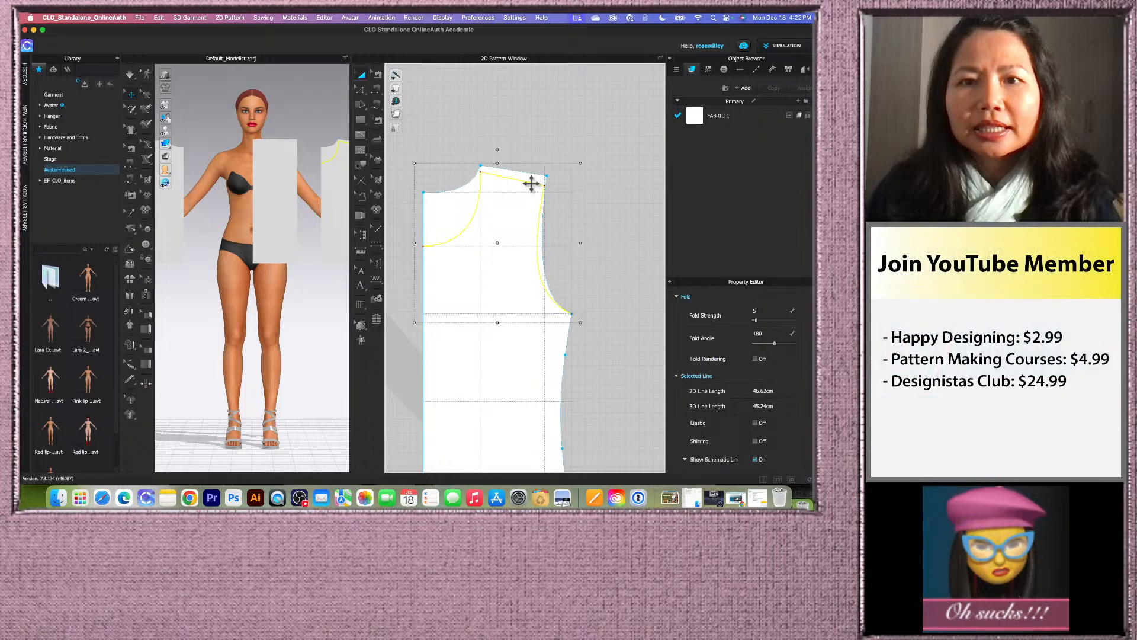
pyautogui.rightClick(531, 183)
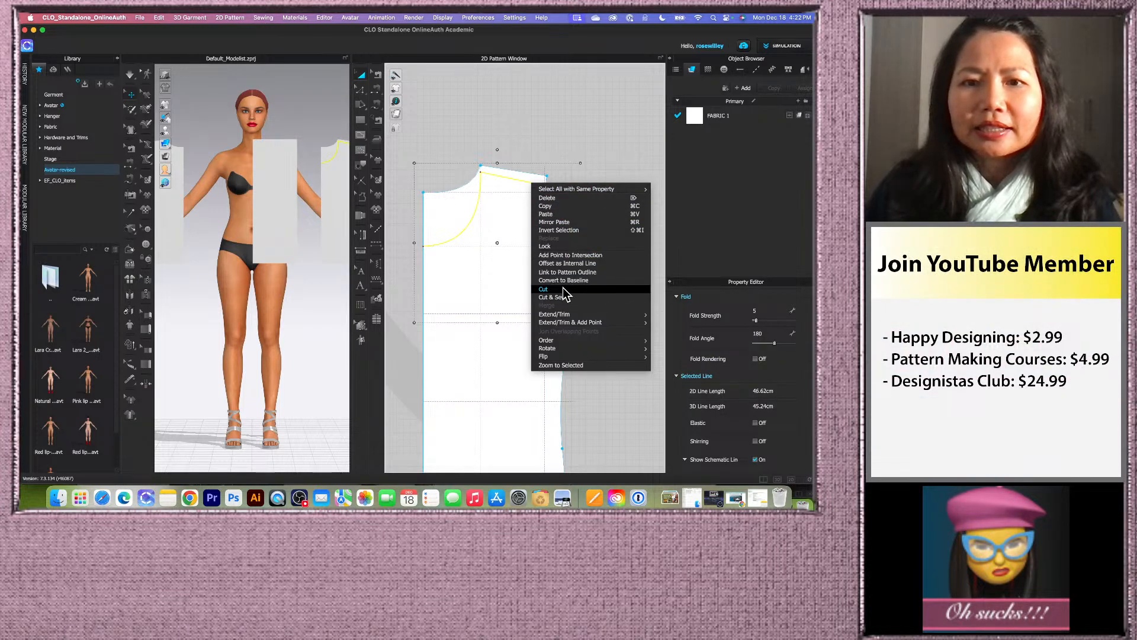
pyautogui.click(607, 265)
pyautogui.click(504, 159)
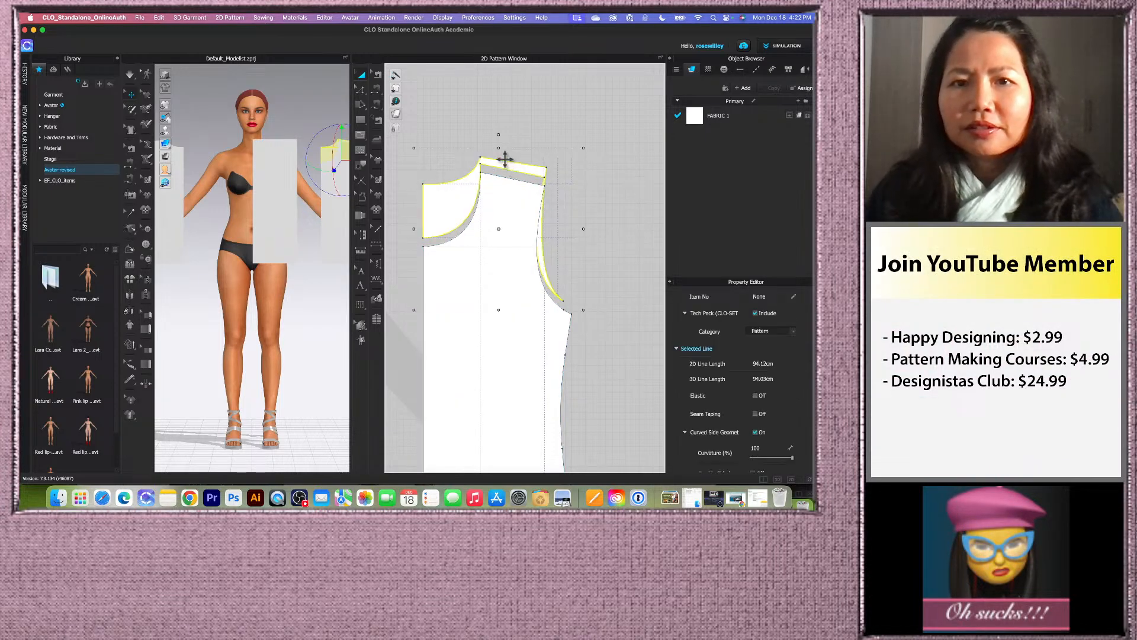
pyautogui.press('Delete')
# - Delete the extra point on the front bodice's armhole curve just above the underarm corner
pyautogui.scroll(-5, 508, 167)
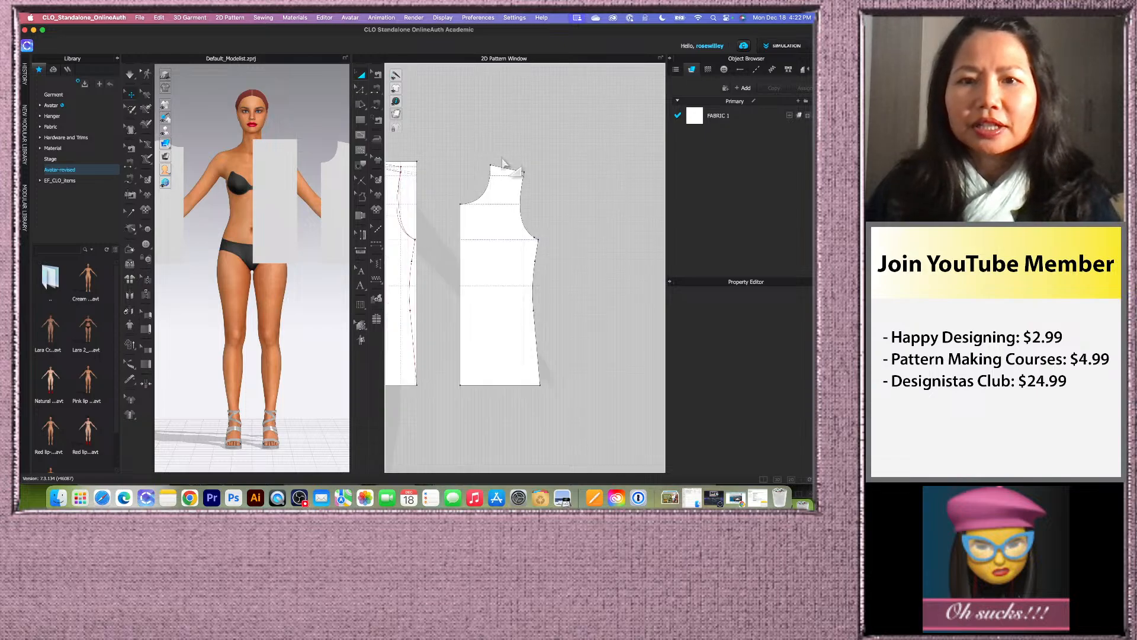
pyautogui.scroll(6, 557, 250)
pyautogui.scroll(4, 526, 246)
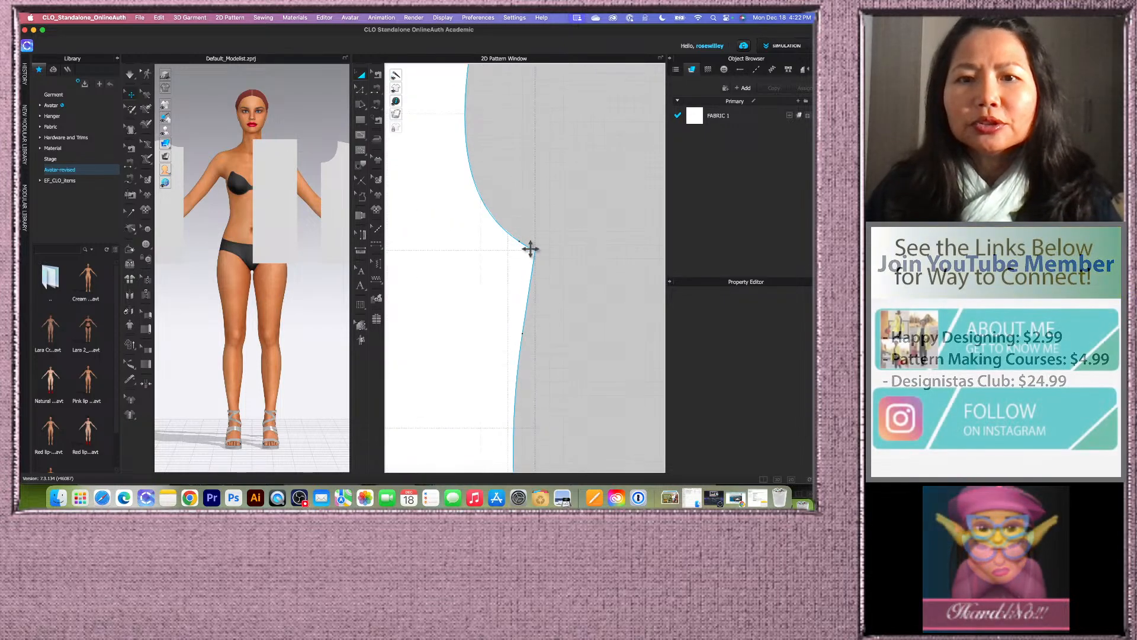
pyautogui.scroll(-3, 525, 245)
pyautogui.click(361, 89)
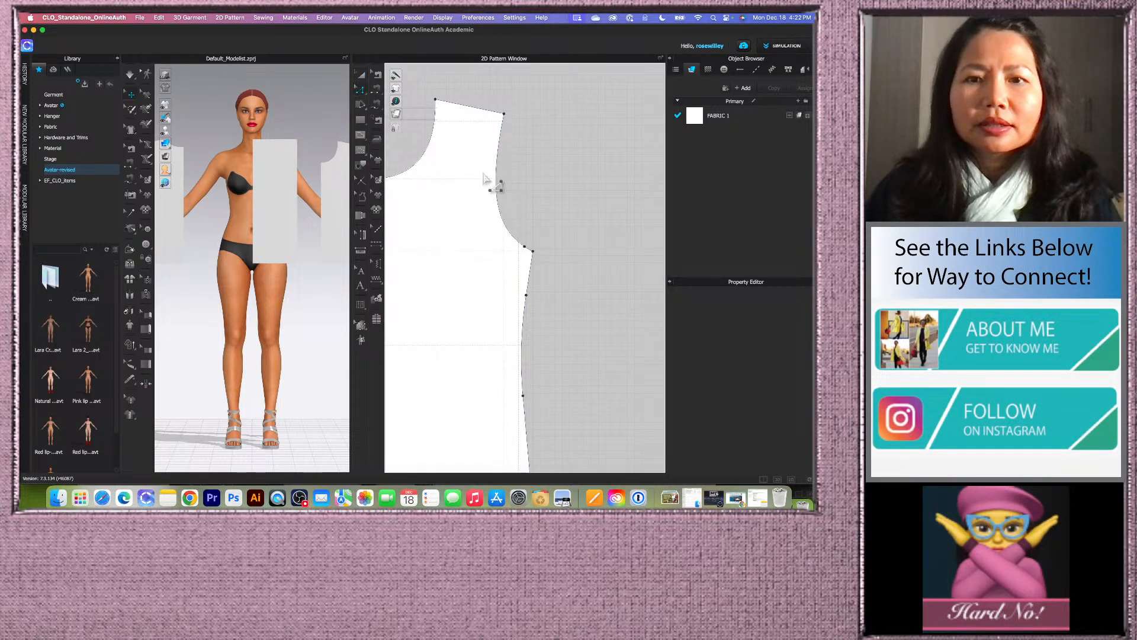
pyautogui.scroll(3, 524, 239)
pyautogui.moveTo(519, 232); pyautogui.dragTo(545, 284)
pyautogui.rightClick(538, 274)
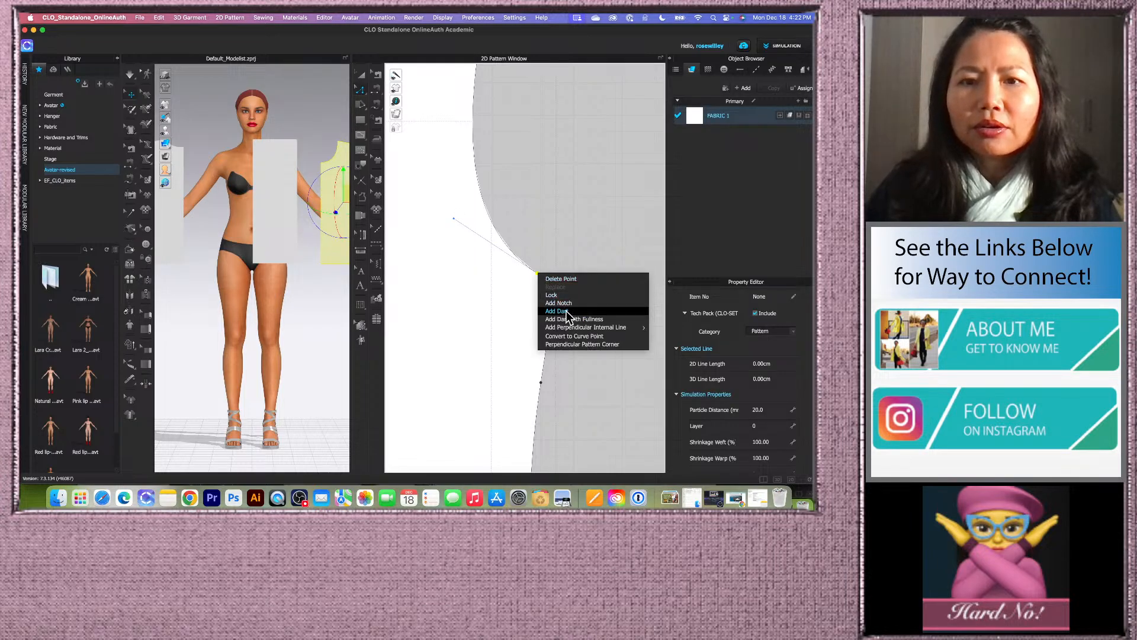
pyautogui.click(556, 204)
pyautogui.scroll(-5, 557, 218)
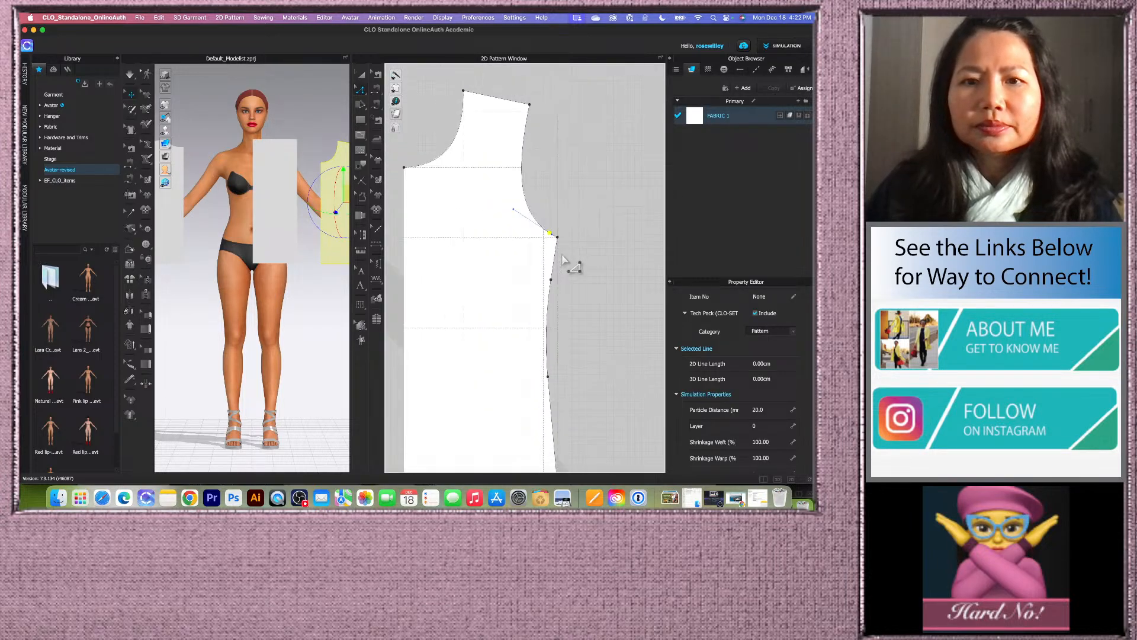
pyautogui.scroll(5, 557, 239)
pyautogui.click(591, 219)
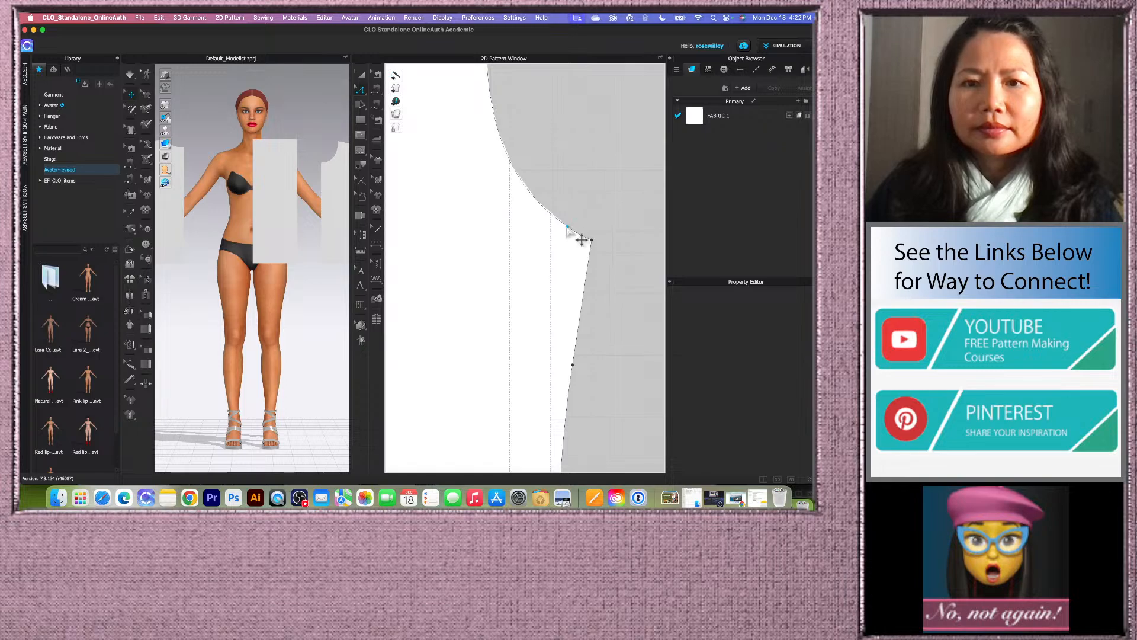
pyautogui.click(567, 227)
pyautogui.rightClick(568, 227)
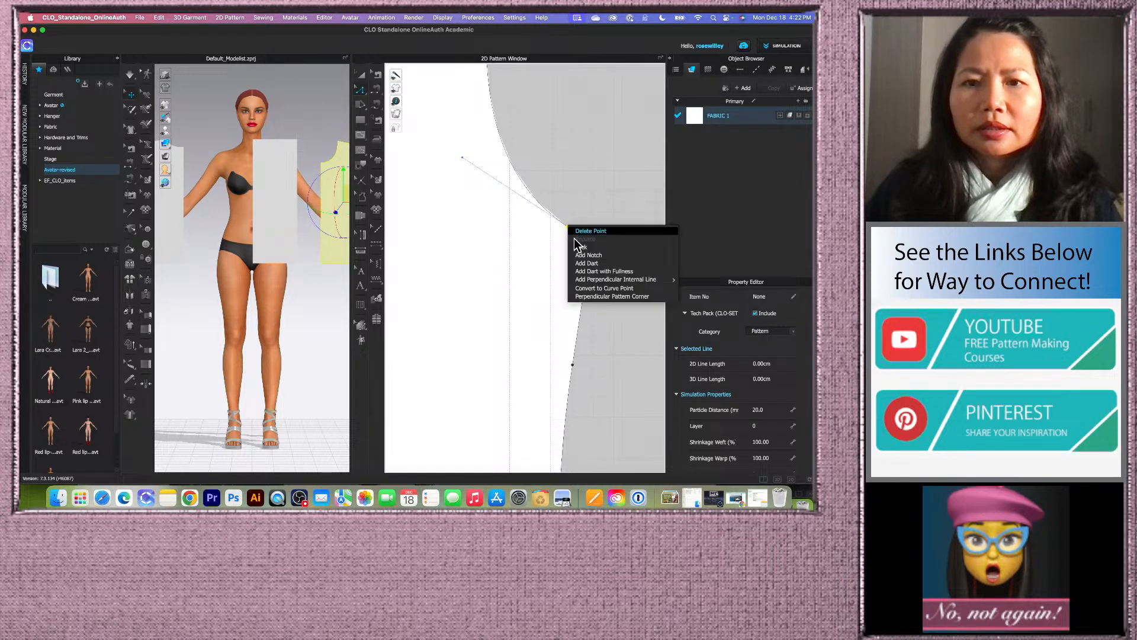
pyautogui.click(562, 306)
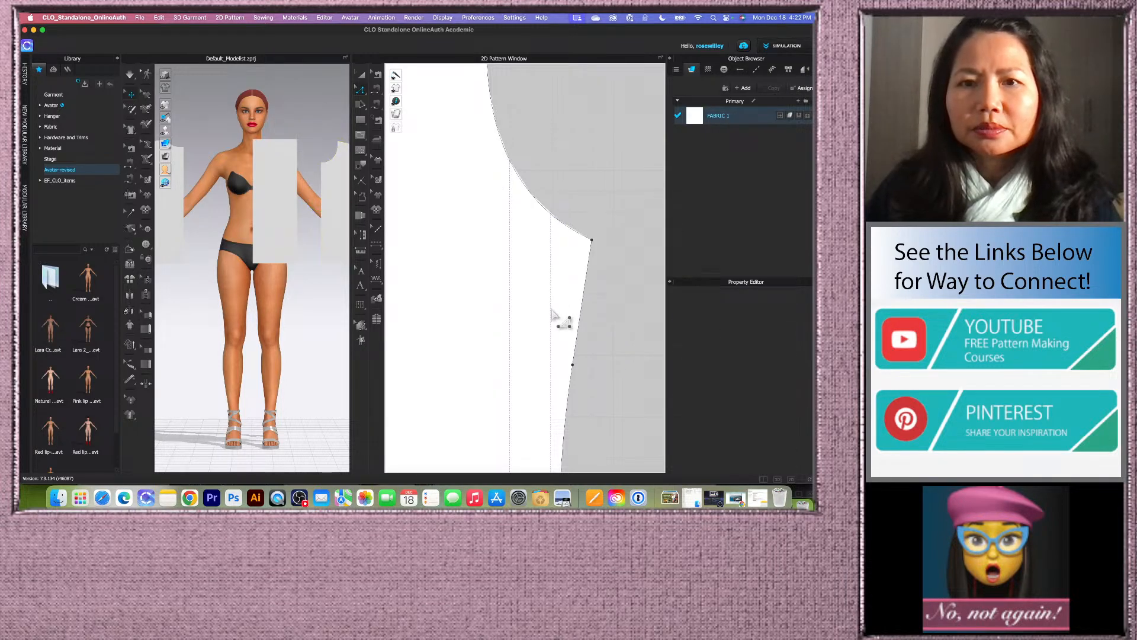
# - Look over the separated front and back bodice pieces and consult the bicep formula in the knit sweater document in Notes
pyautogui.scroll(-10, 552, 308)
pyautogui.scroll(-6, 533, 249)
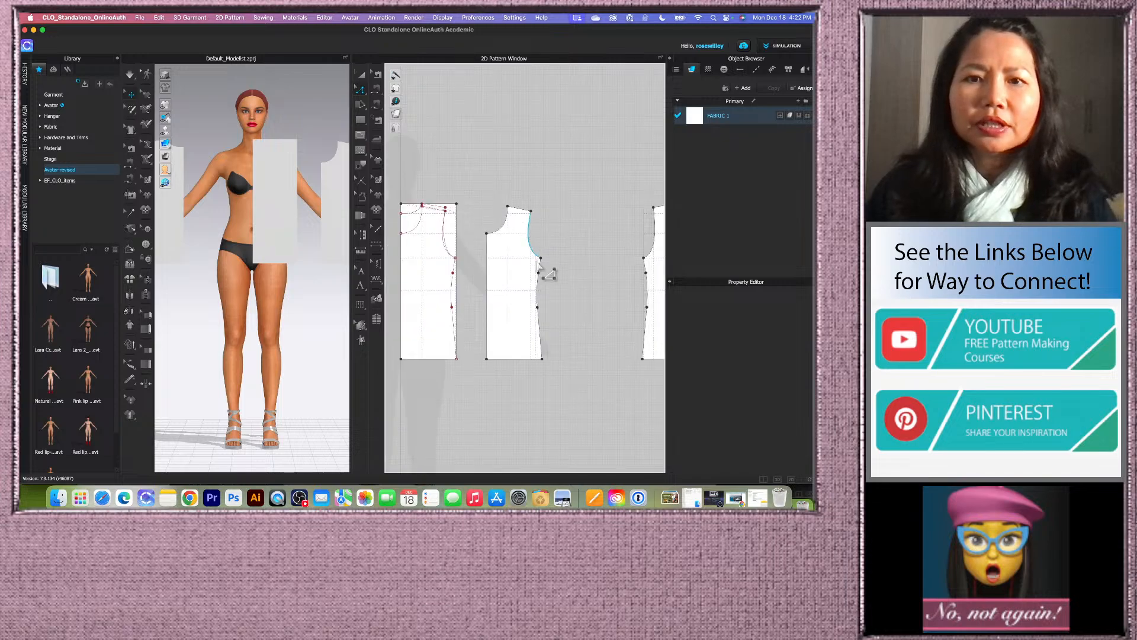
pyautogui.scroll(4, 656, 268)
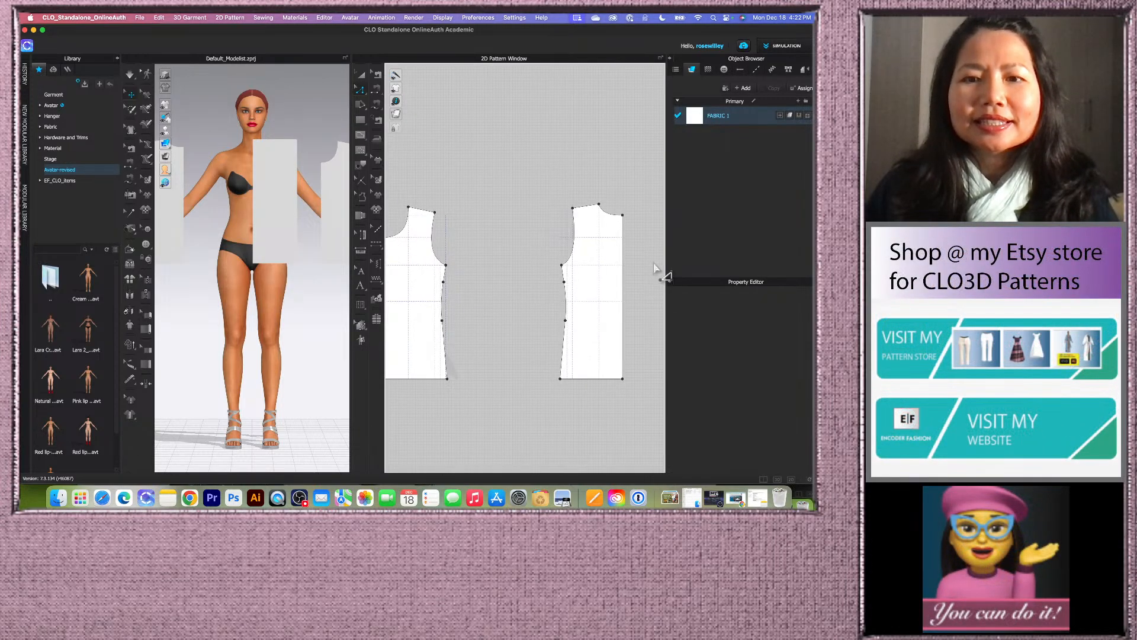
pyautogui.scroll(-3, 649, 272)
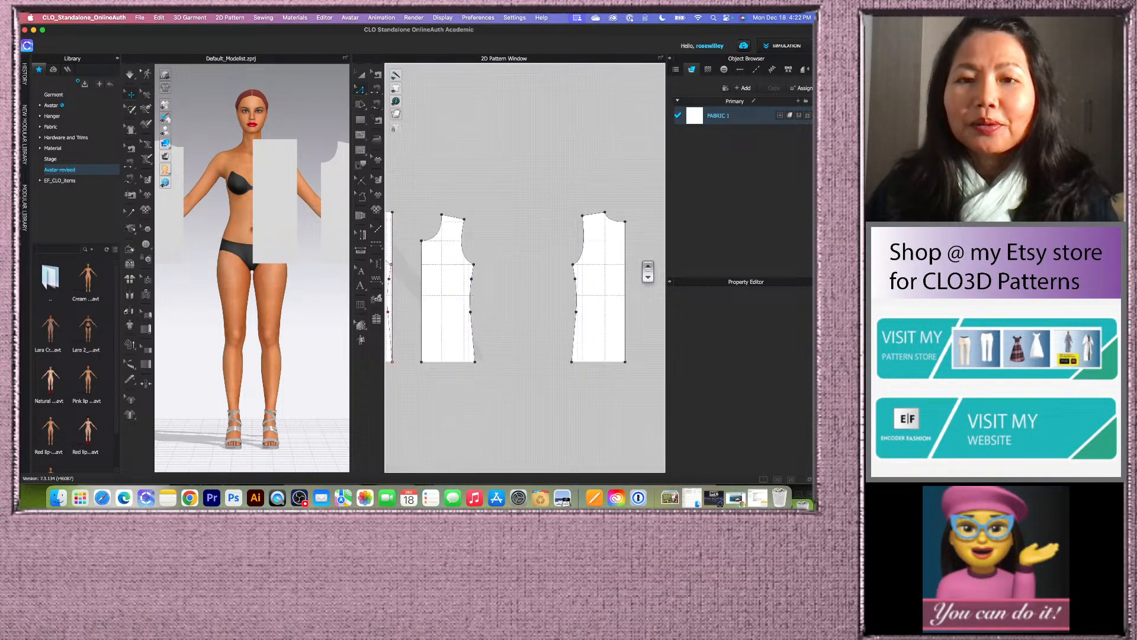
pyautogui.scroll(1, 532, 212)
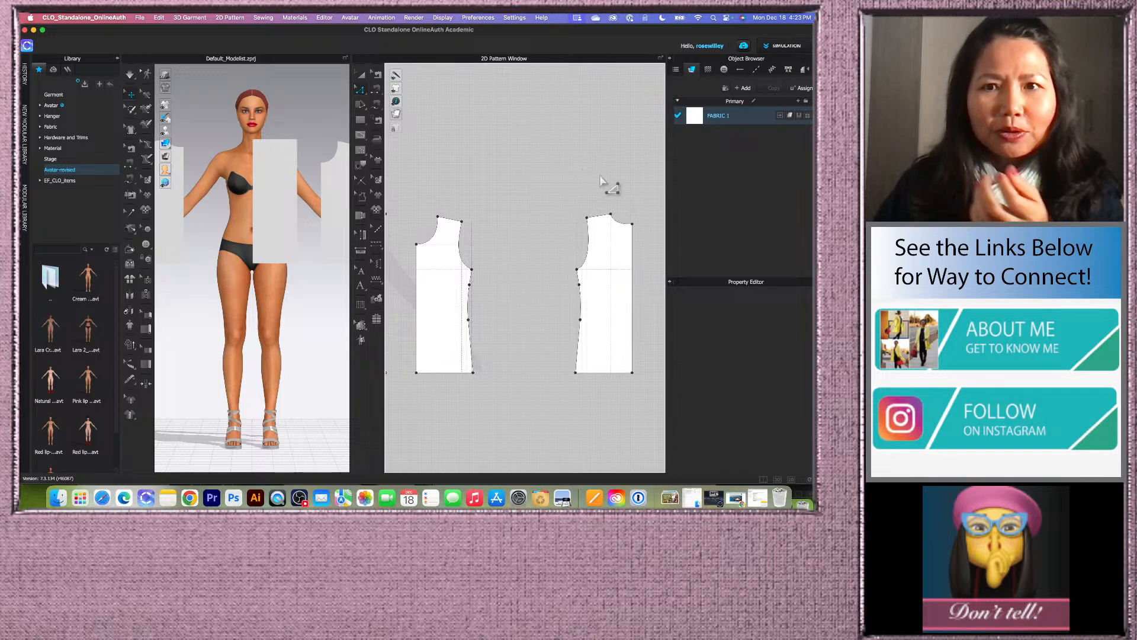
pyautogui.scroll(2, 609, 185)
pyautogui.scroll(-1, 610, 186)
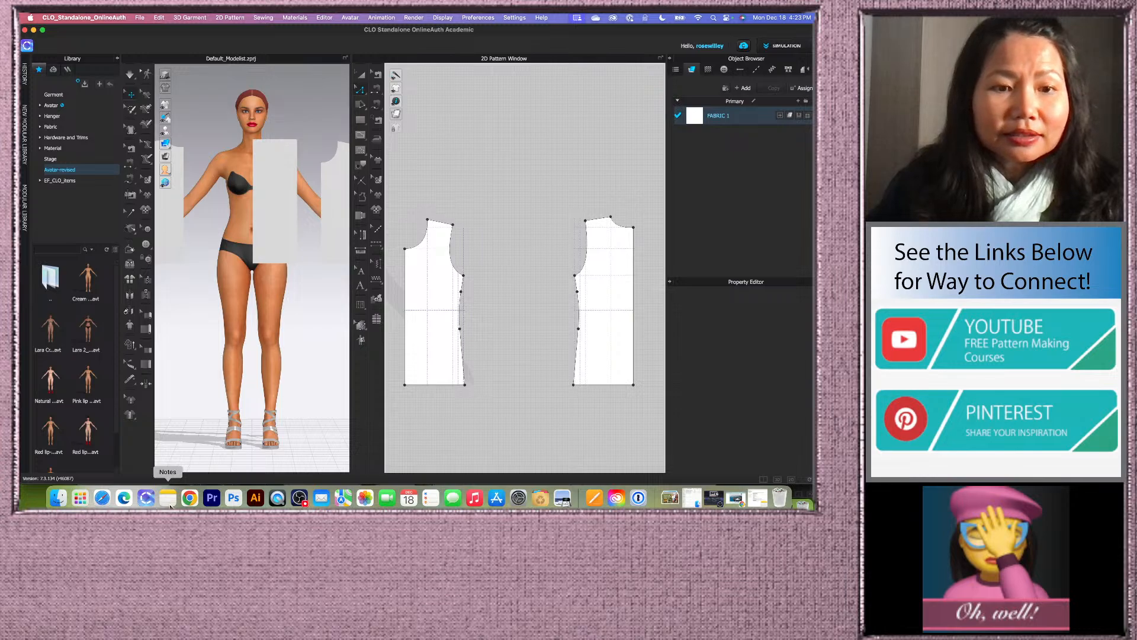
pyautogui.click(757, 498)
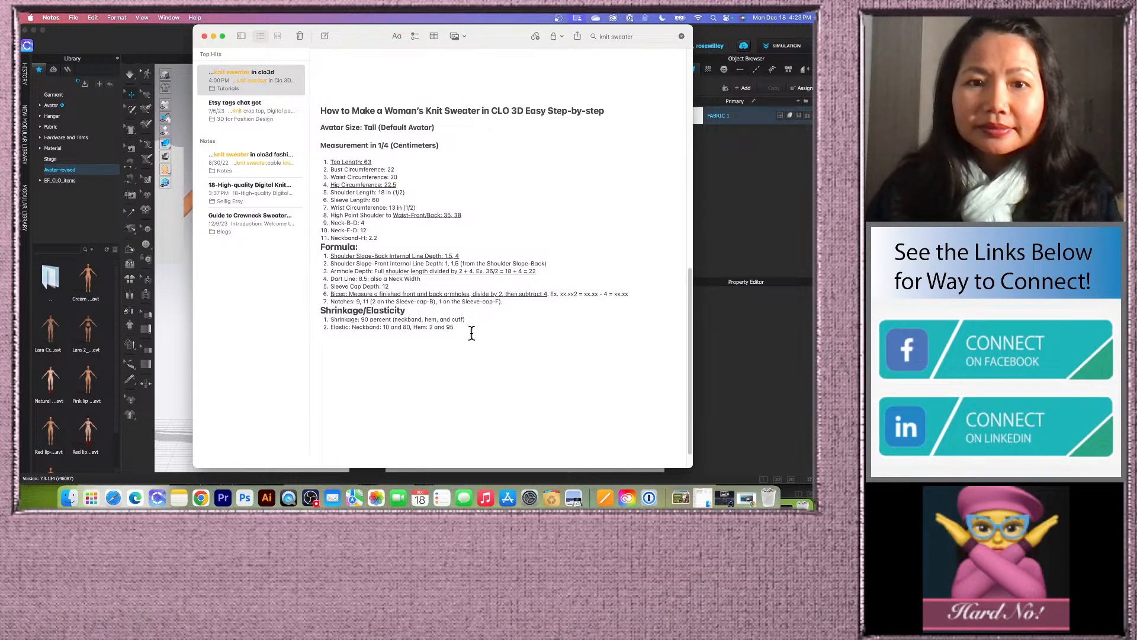
pyautogui.click(731, 31)
# - Select the front and back armhole curves together to measure their combined length
pyautogui.scroll(2, 474, 272)
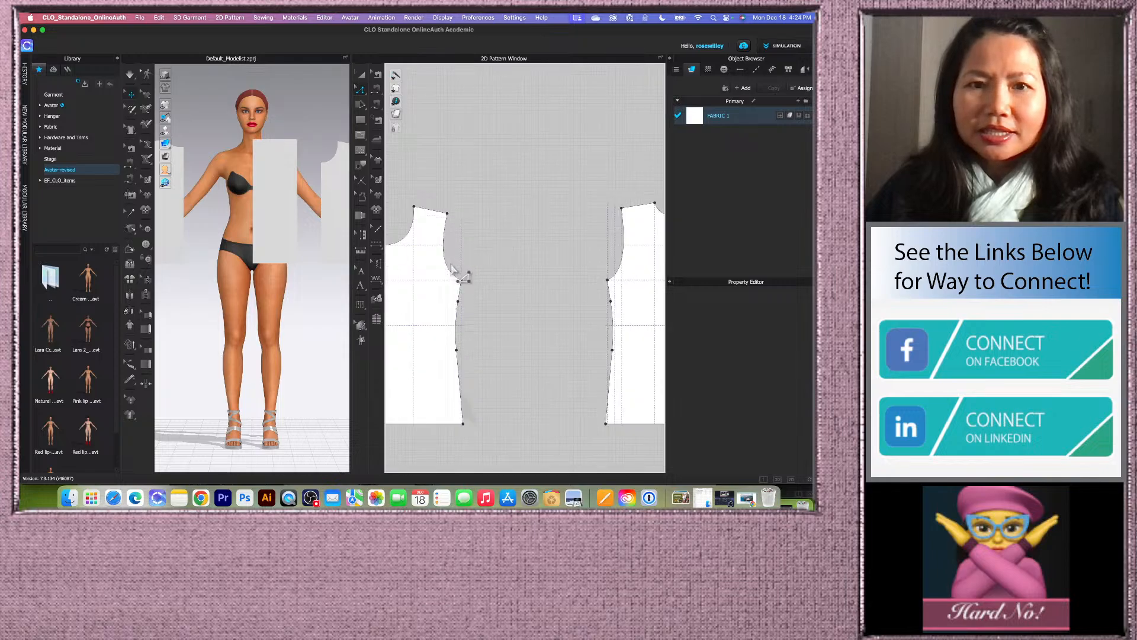
pyautogui.click(460, 278)
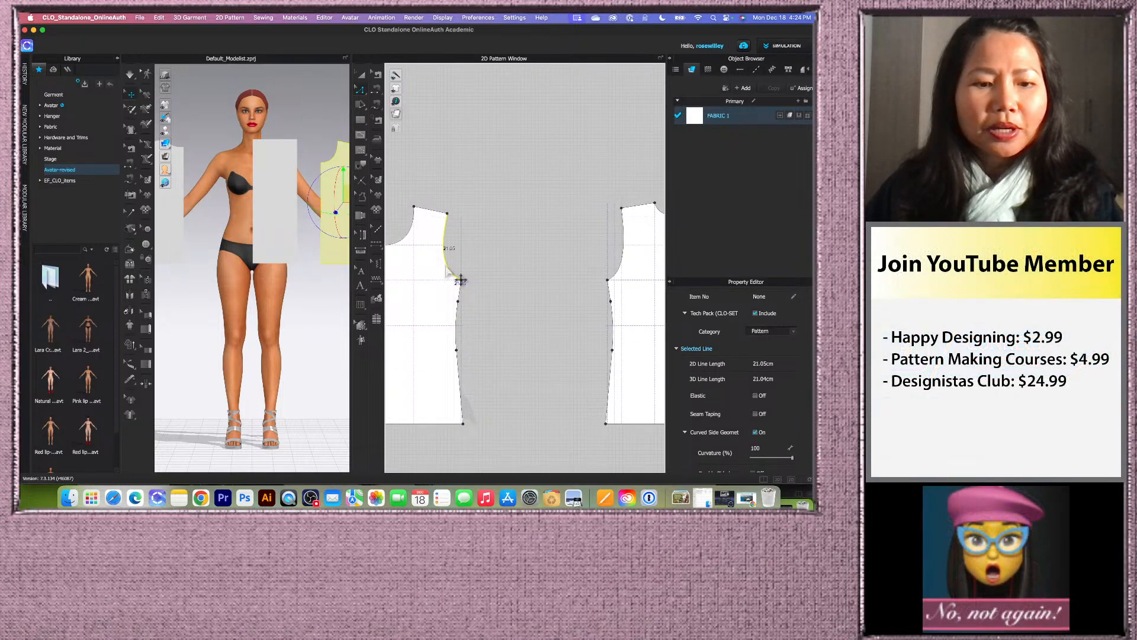
pyautogui.keyDown('shift'); pyautogui.click(623, 248); pyautogui.keyUp('shift')
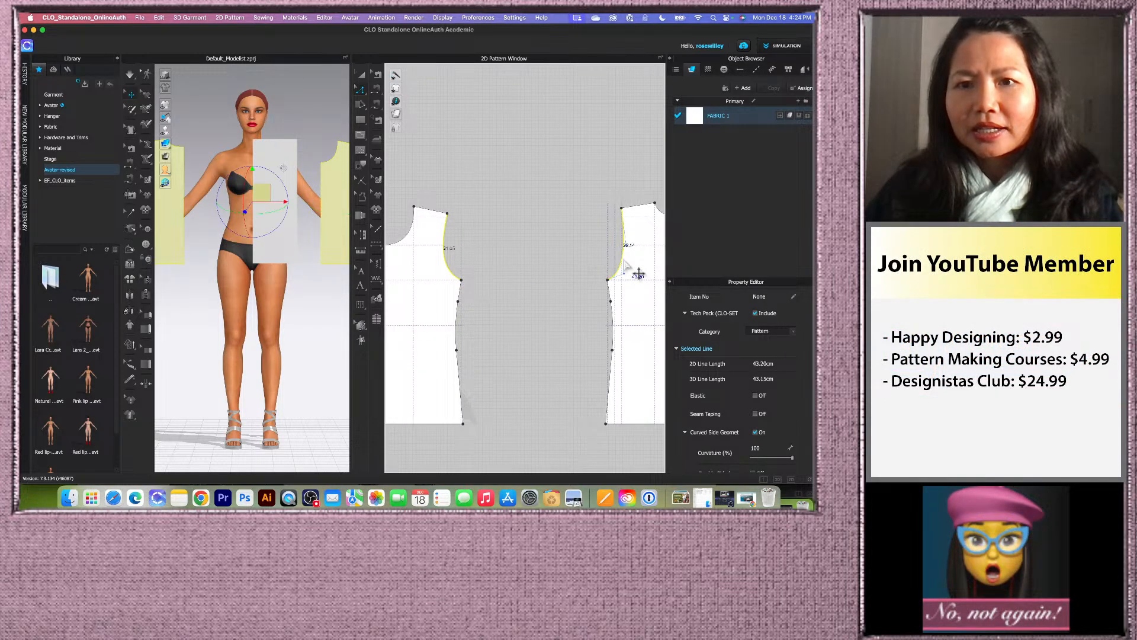
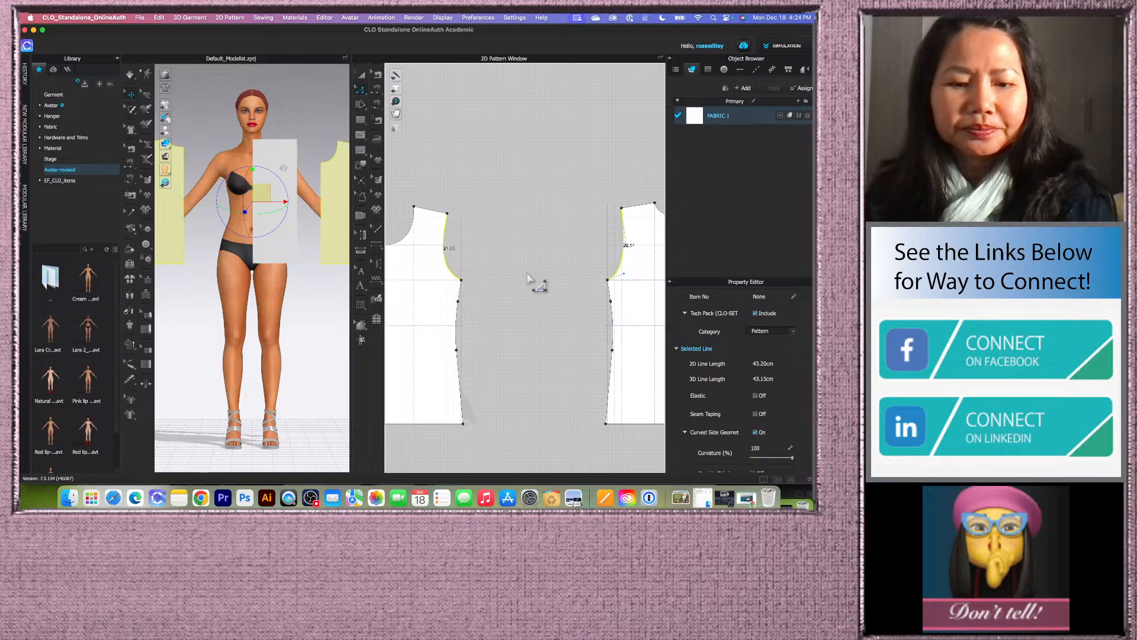
# - Calculate the sleeve's bicep measurement from the combined armhole length as 43.2/2-4 in Spotlight
pyautogui.press('super+space')
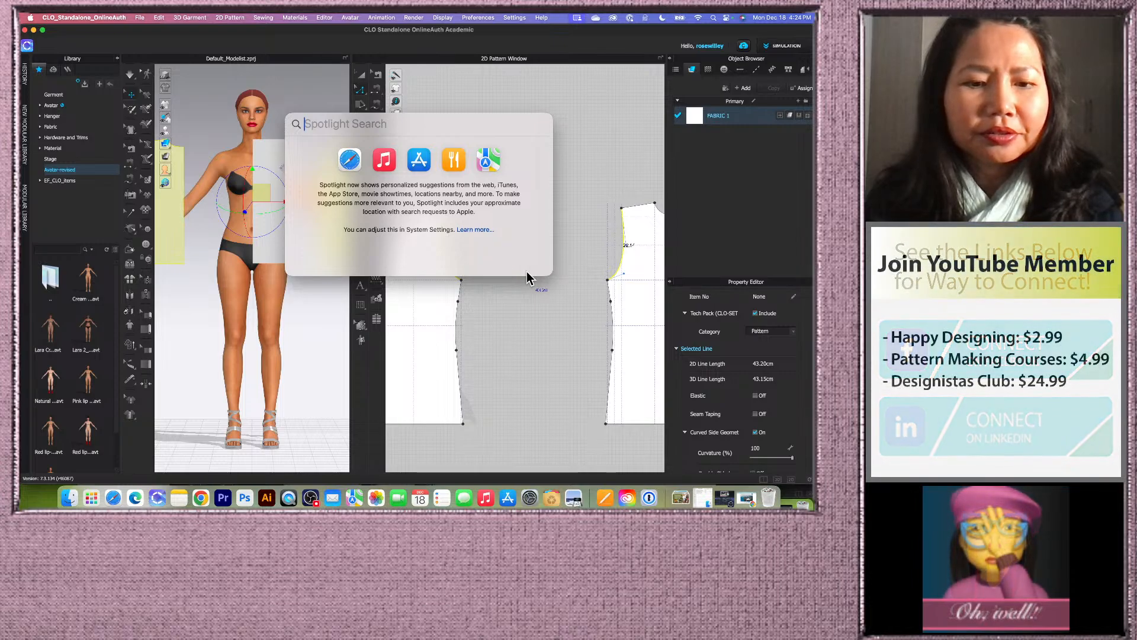
pyautogui.write('43')
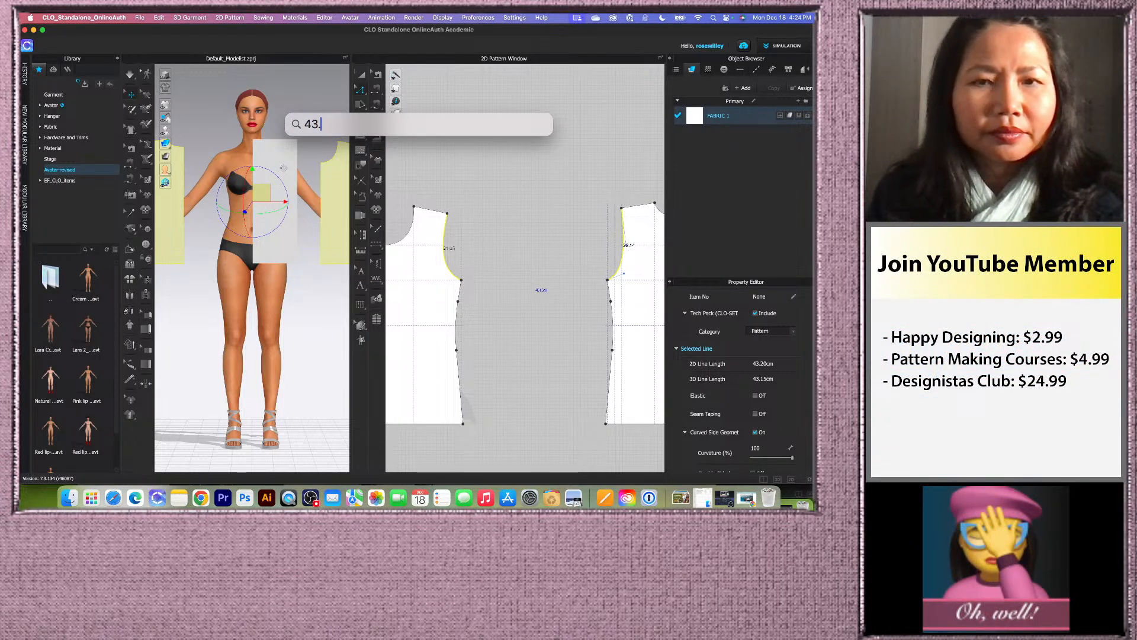
pyautogui.write('.2/')
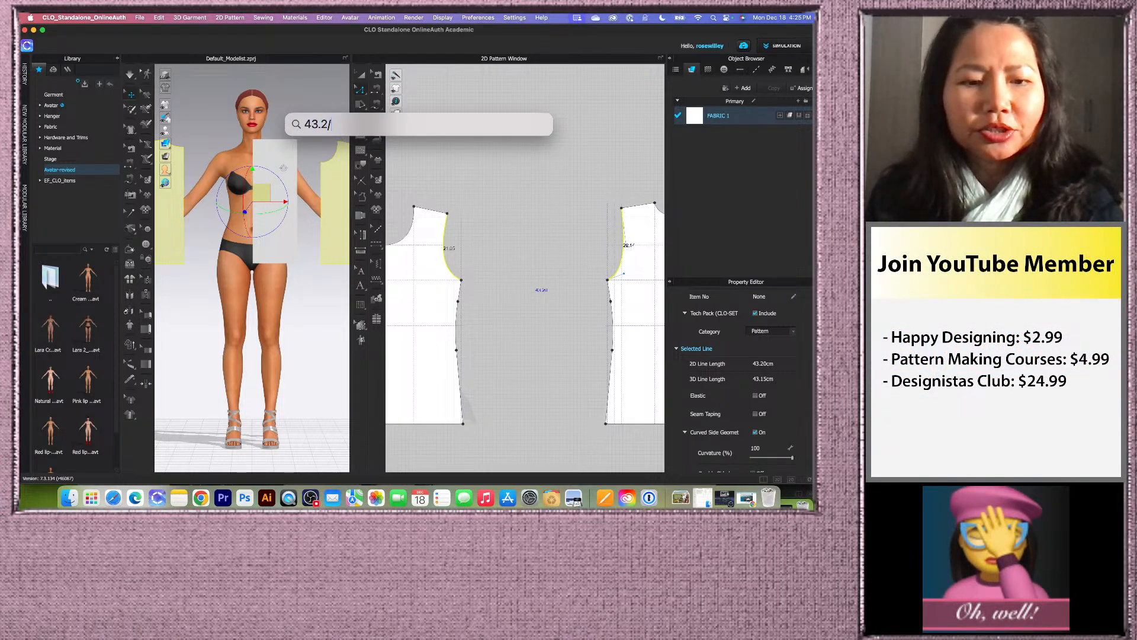
pyautogui.write('2')
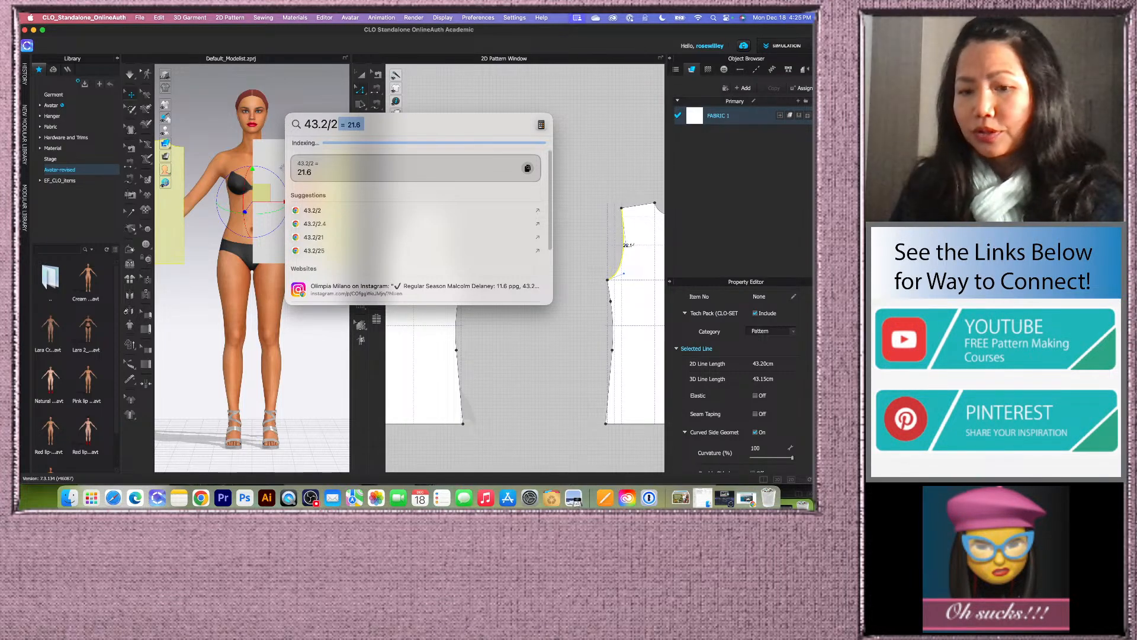
pyautogui.write('-4')
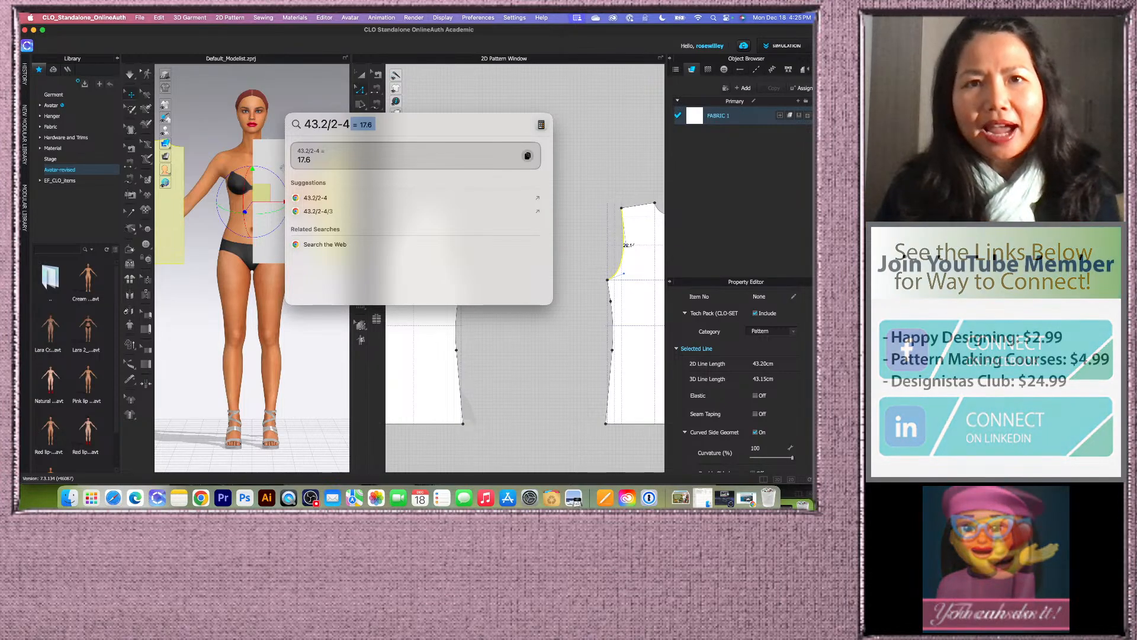
pyautogui.click(572, 236)
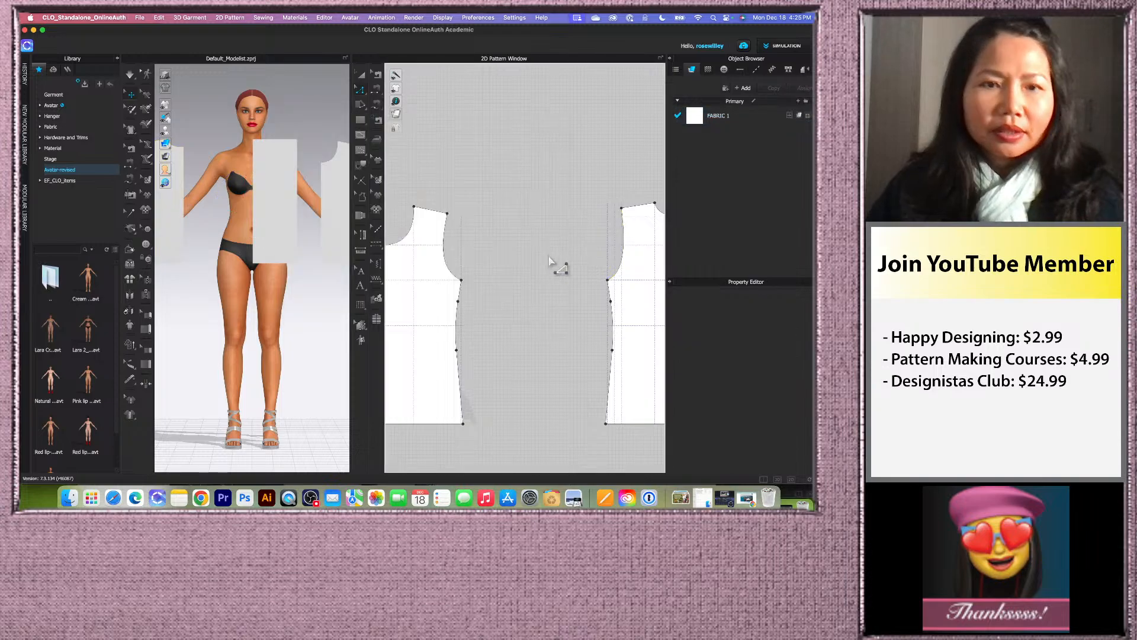
# - Create a rectangle pattern piece 17.6 cm wide and 60 cm high for the sleeve, between the front and back bodice pieces
pyautogui.scroll(-1, 514, 284)
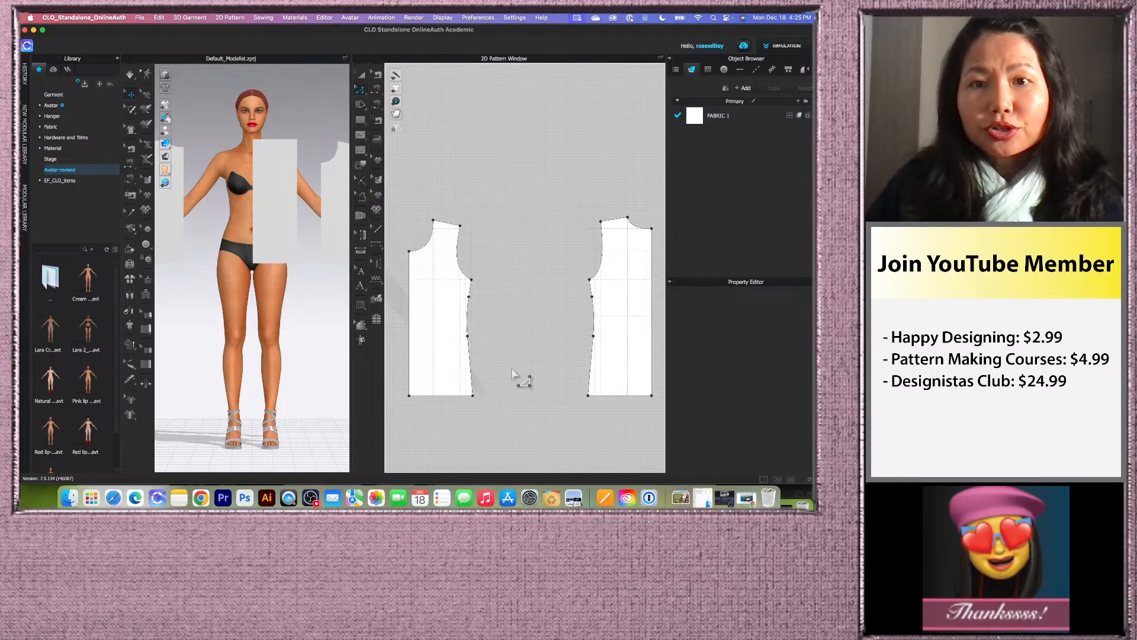
pyautogui.click(360, 119)
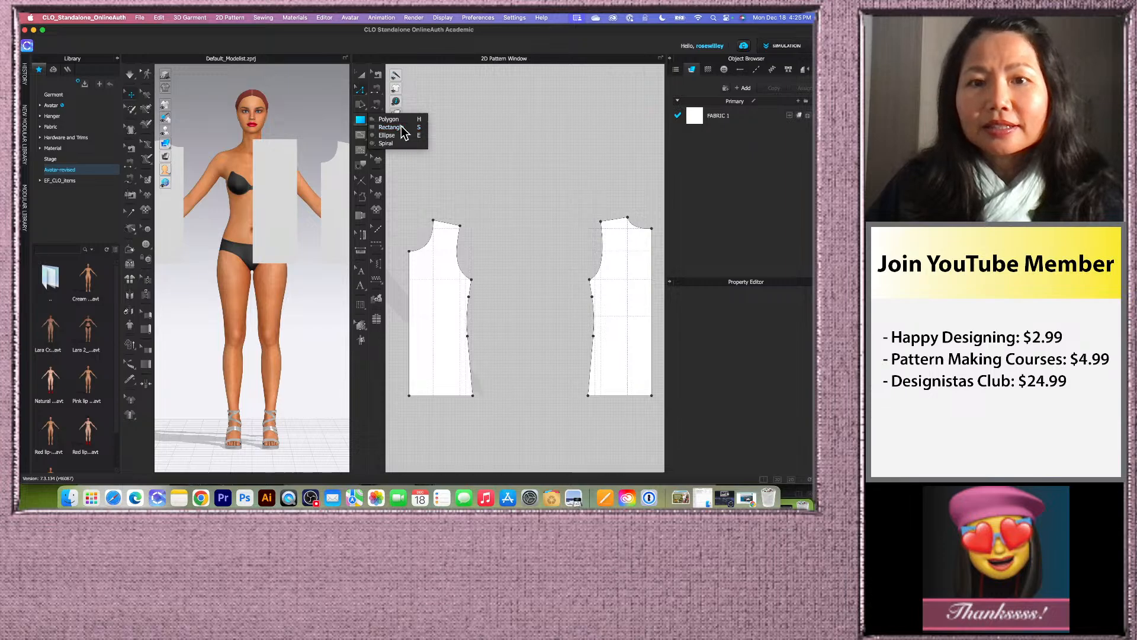
pyautogui.click(390, 127)
pyautogui.click(522, 290)
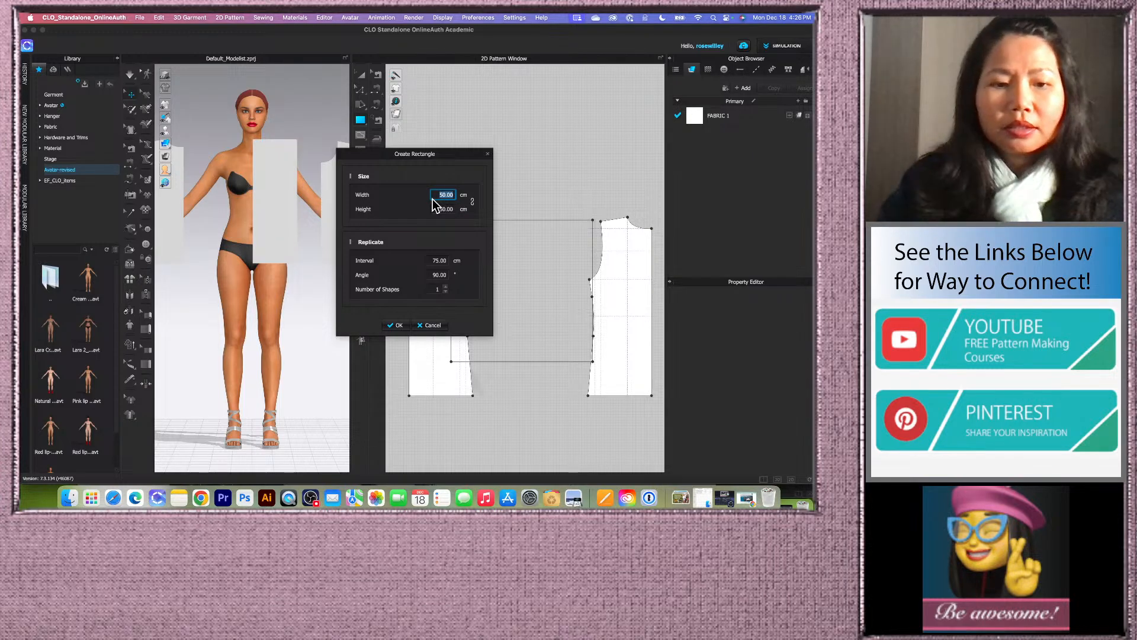
pyautogui.write('17')
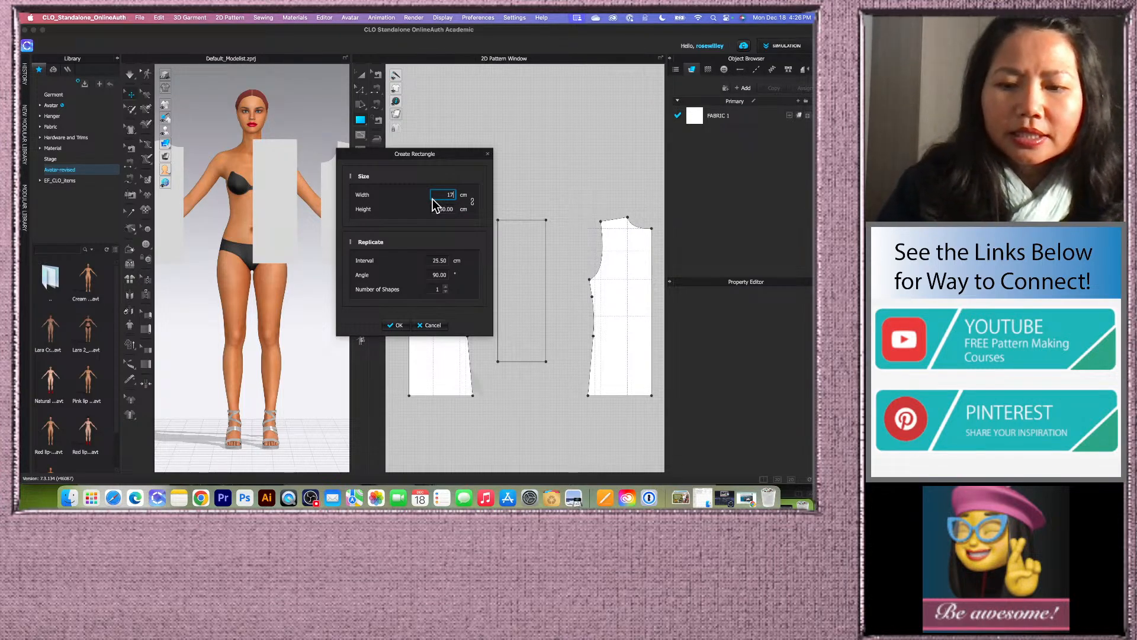
pyautogui.write('.6')
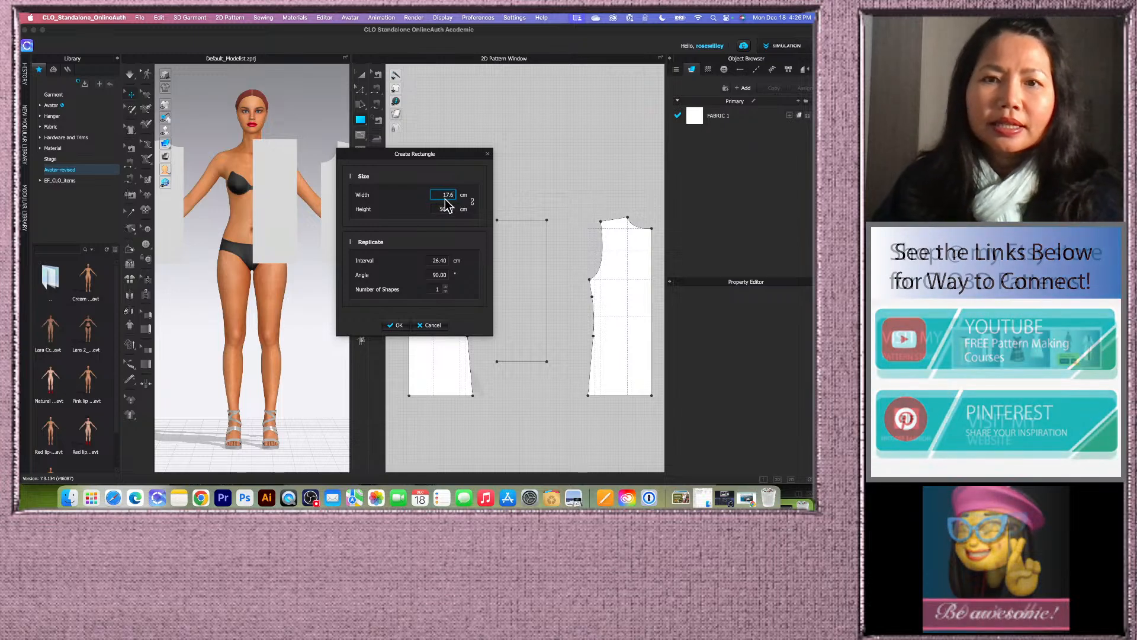
pyautogui.click(445, 209)
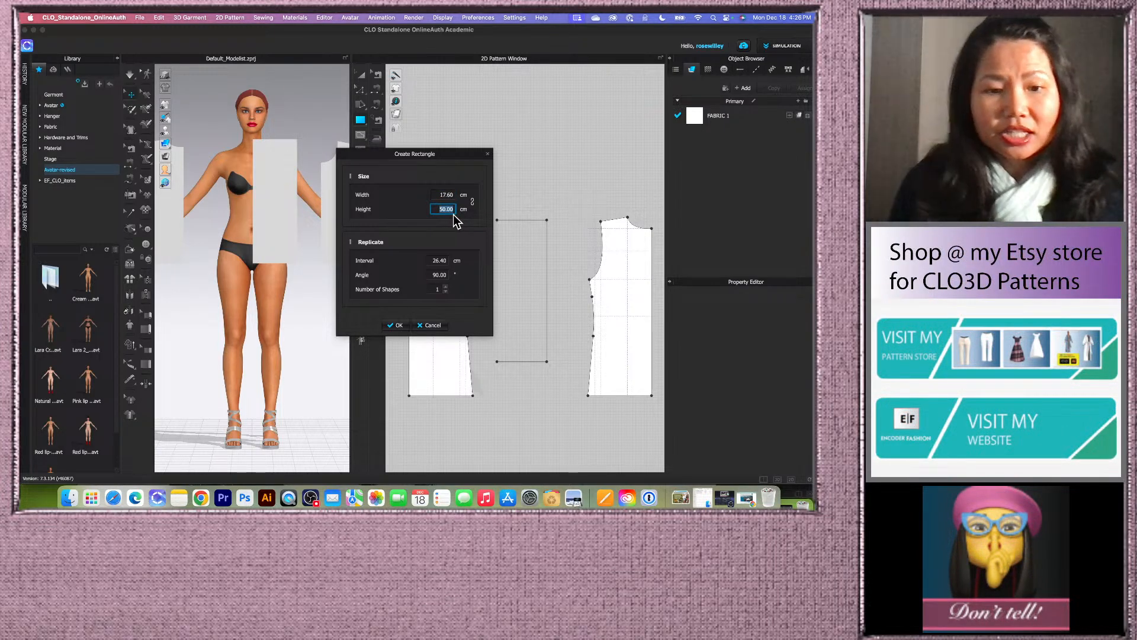
pyautogui.write('60')
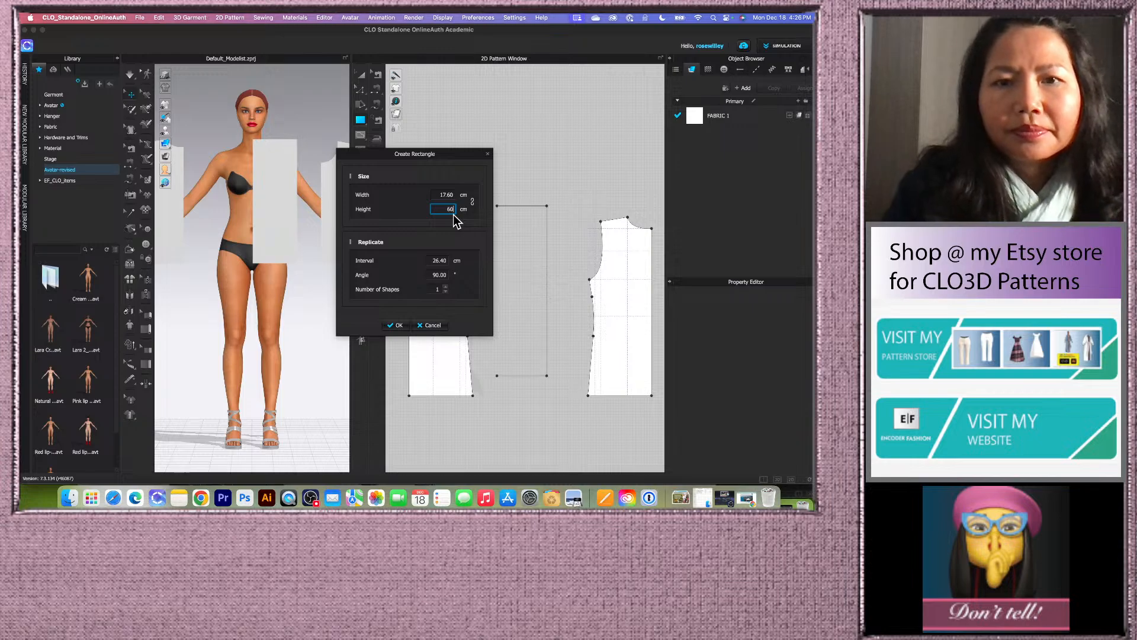
pyautogui.click(397, 325)
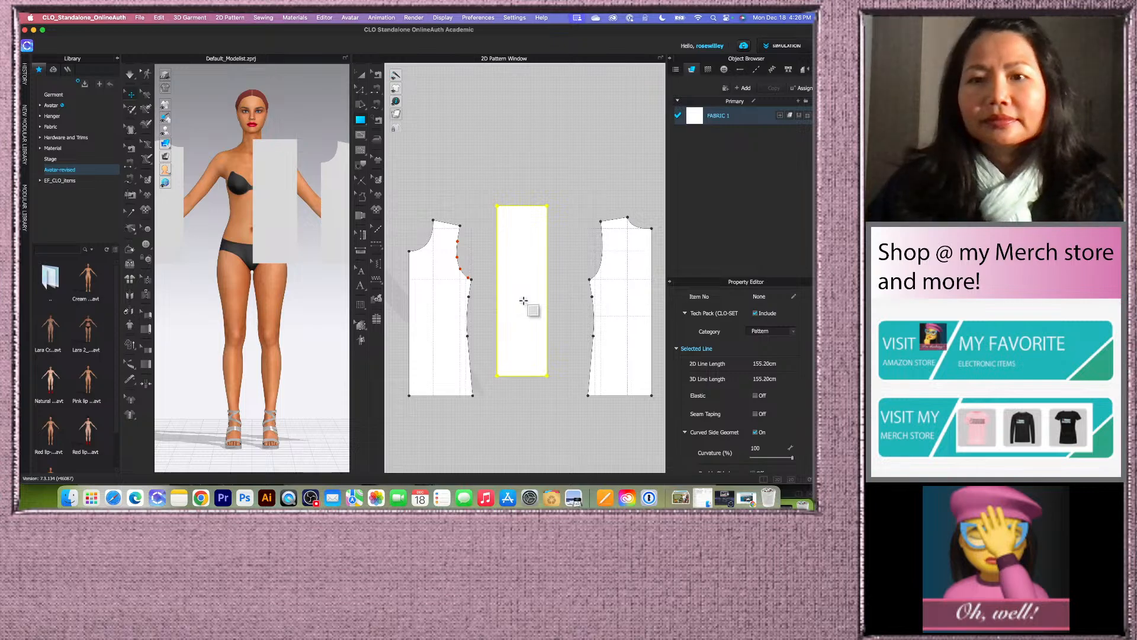
# - Try to offset the sleeve rectangle's top edge as a single internal line at 12 cm with Reverse Direction and Extend enabled
pyautogui.click(360, 89)
pyautogui.click(411, 97)
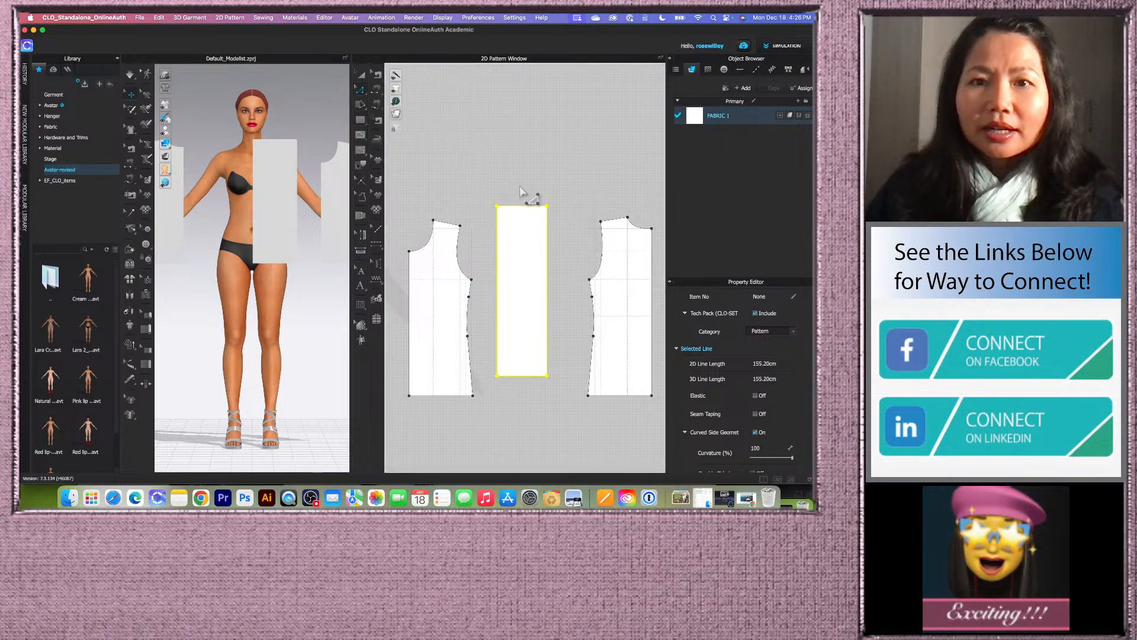
pyautogui.click(527, 196)
pyautogui.click(527, 207)
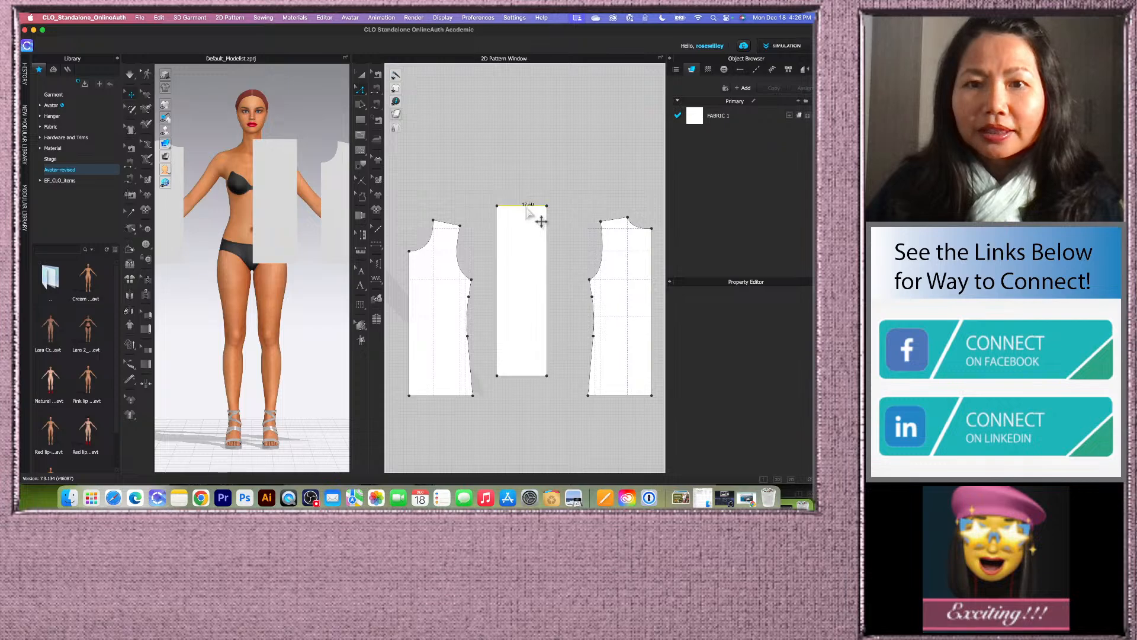
pyautogui.rightClick(528, 211)
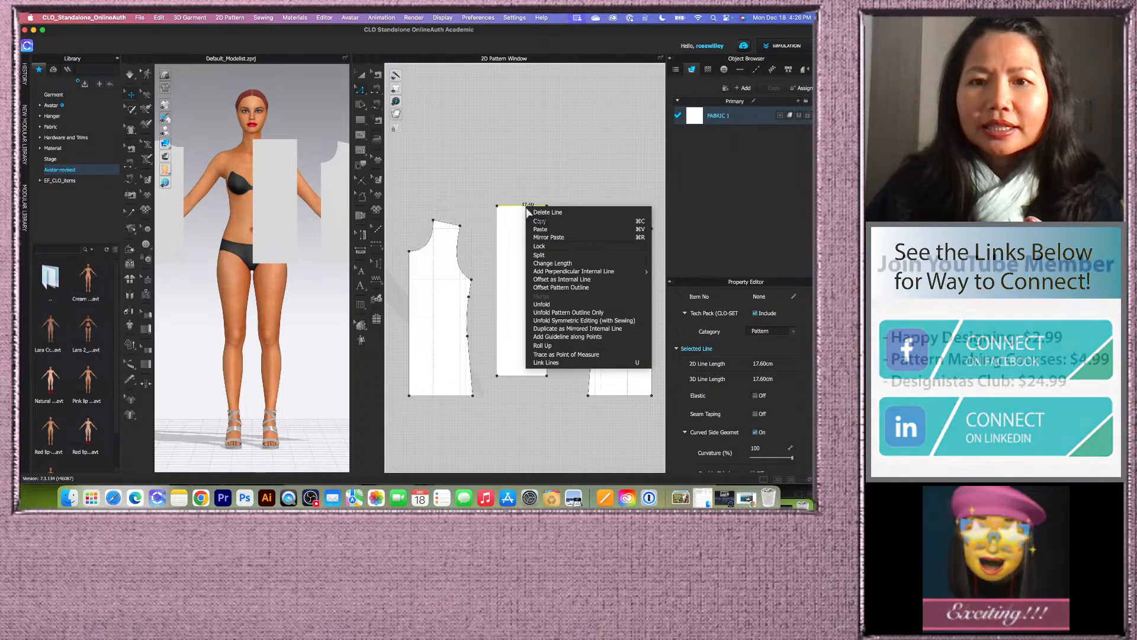
pyautogui.click(597, 282)
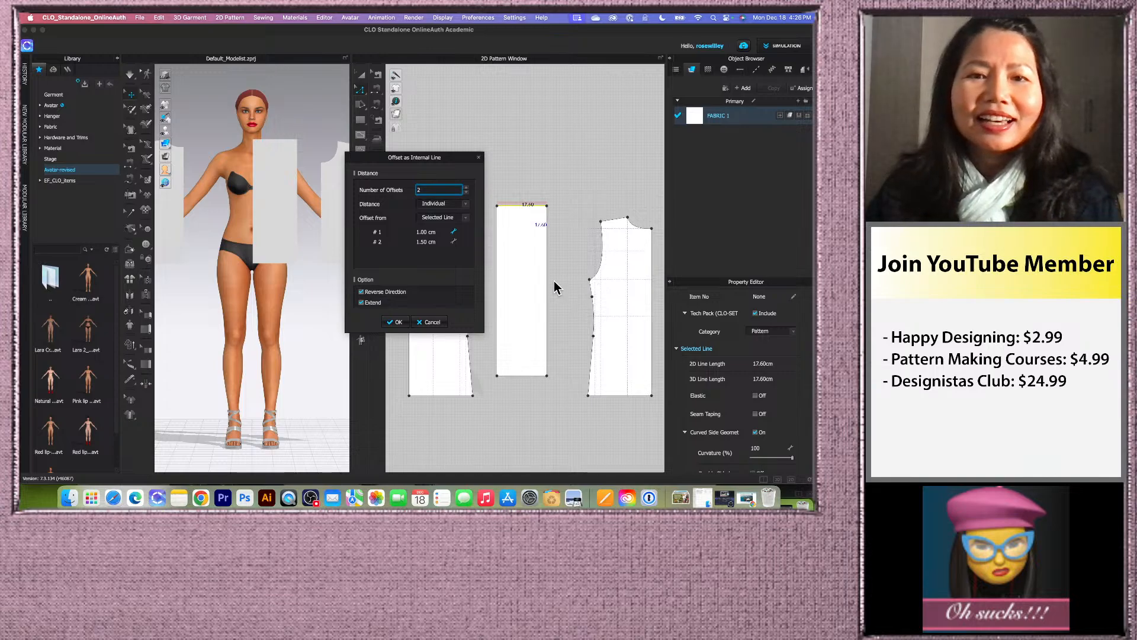
pyautogui.click(466, 192)
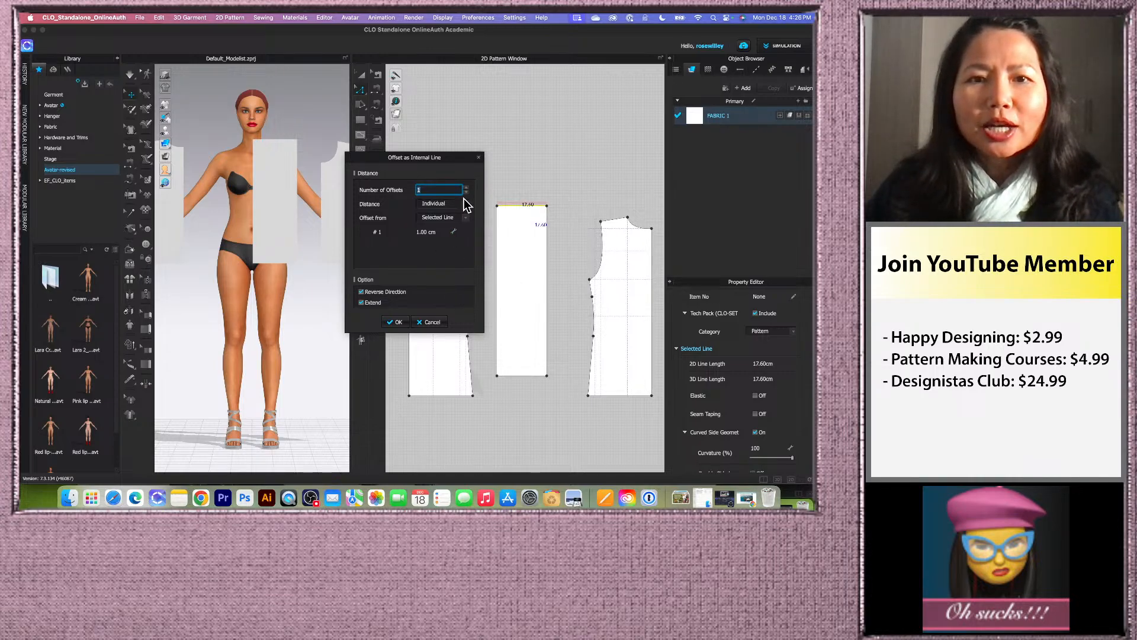
pyautogui.doubleClick(432, 233)
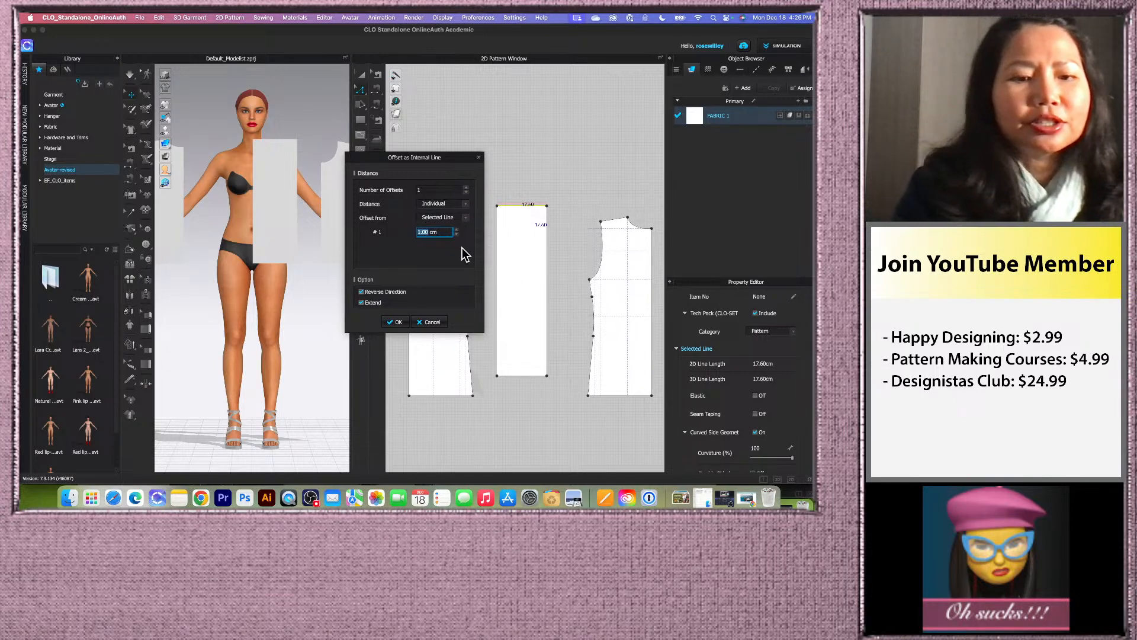
pyautogui.write('12')
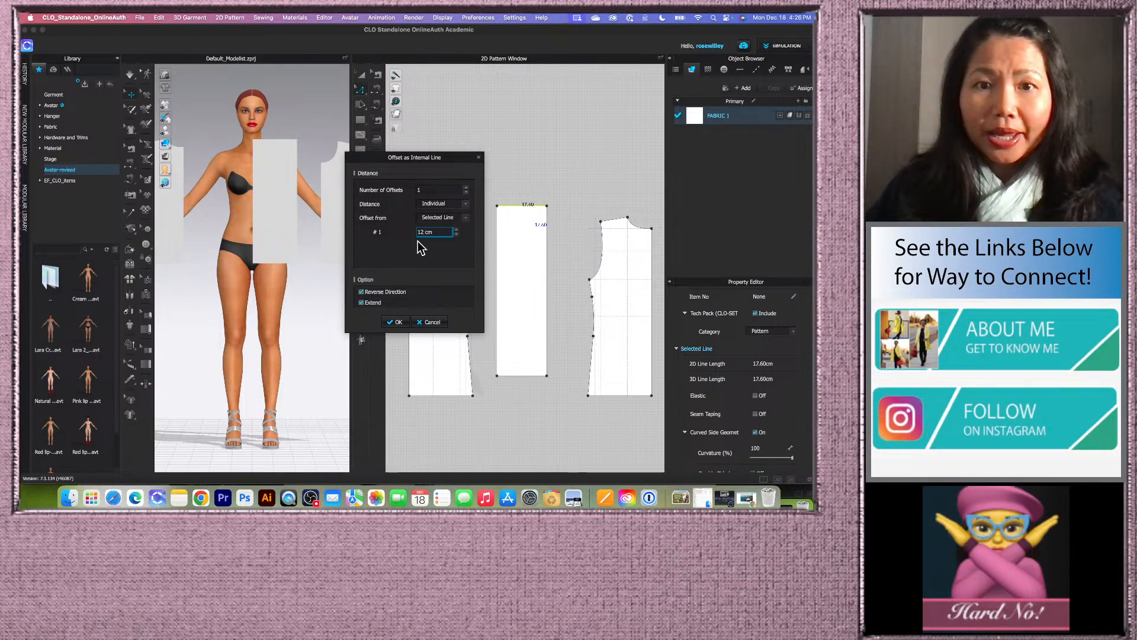
pyautogui.click(396, 321)
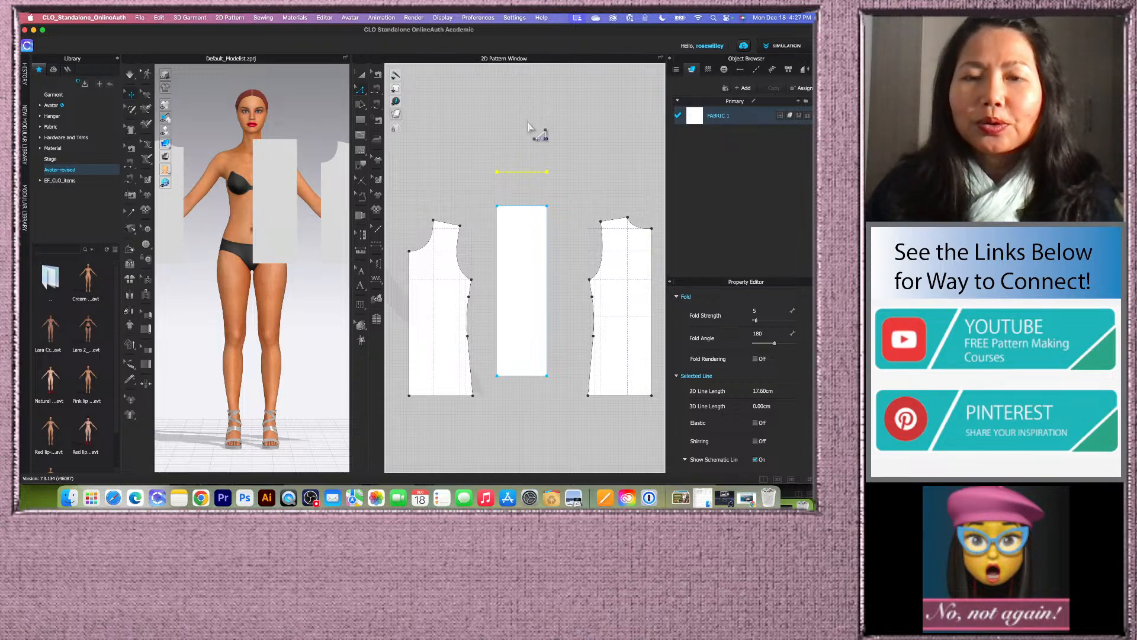
# - Delete the offset line lying outside the sleeve rectangle, above its top edge
pyautogui.click(533, 151)
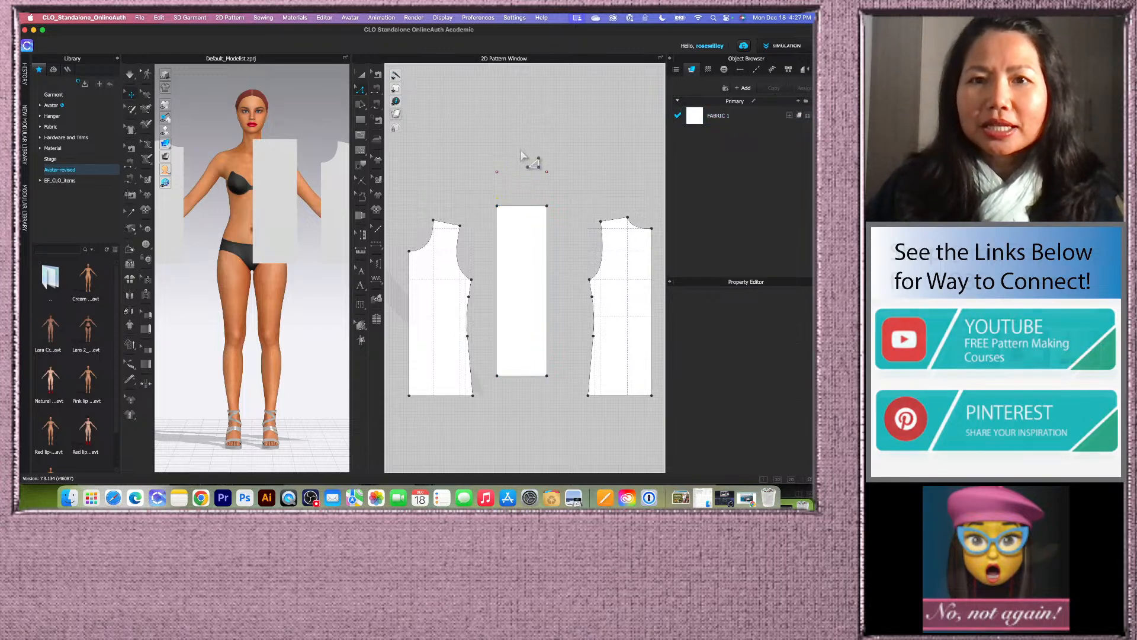
pyautogui.click(523, 174)
pyautogui.press('Delete')
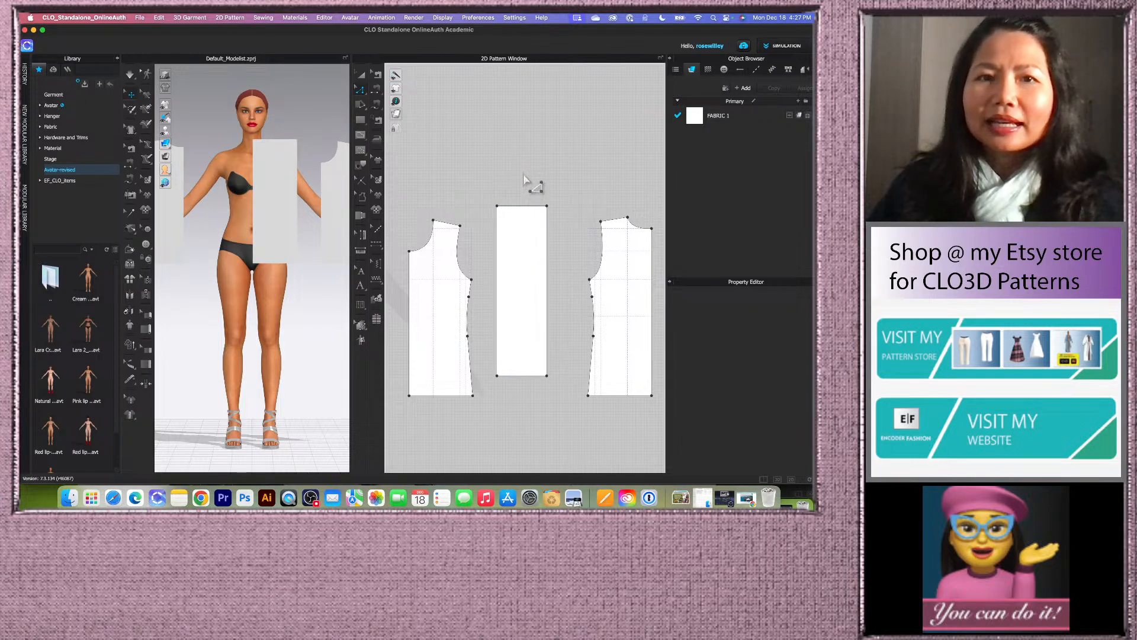
# - Open the Offset as Internal Line settings for the sleeve rectangle's top edge
pyautogui.click(533, 220)
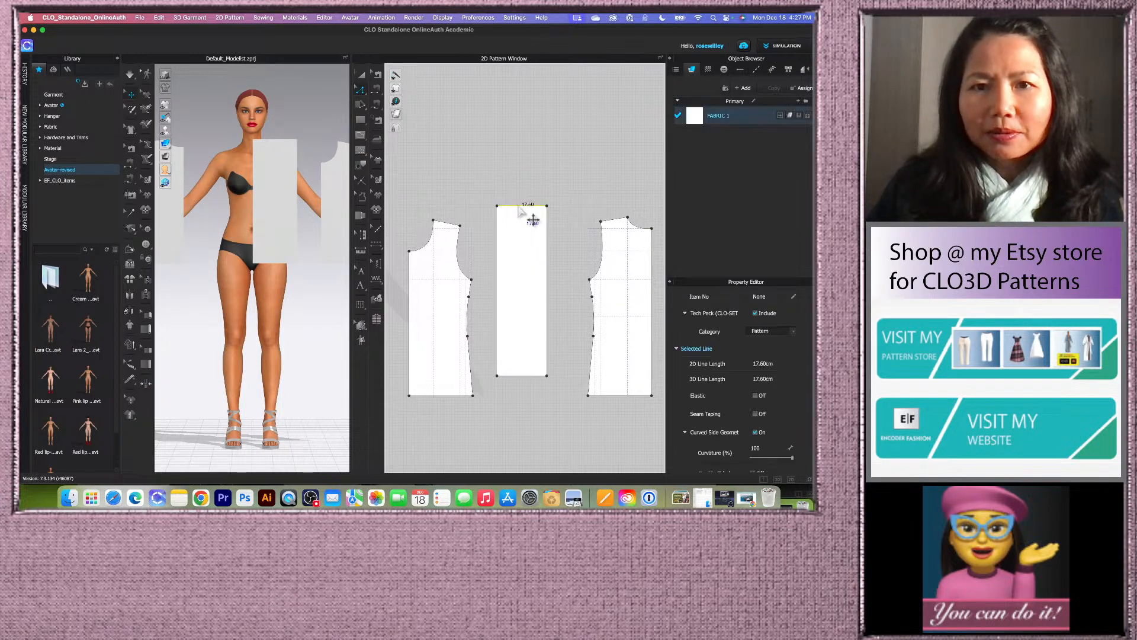
pyautogui.rightClick(518, 208)
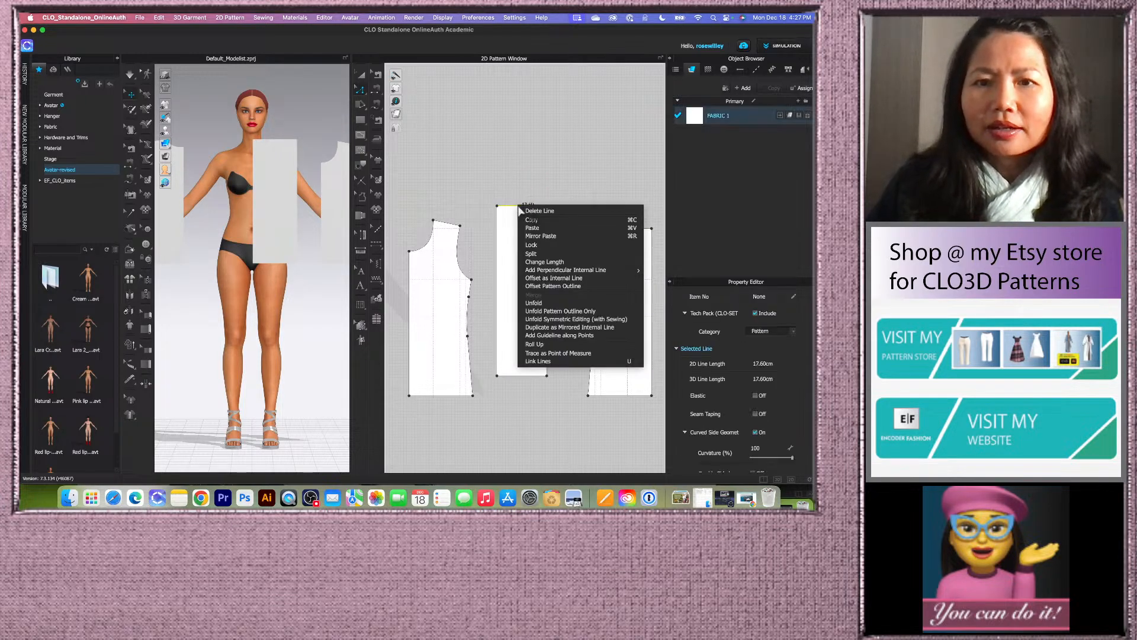
pyautogui.click(568, 278)
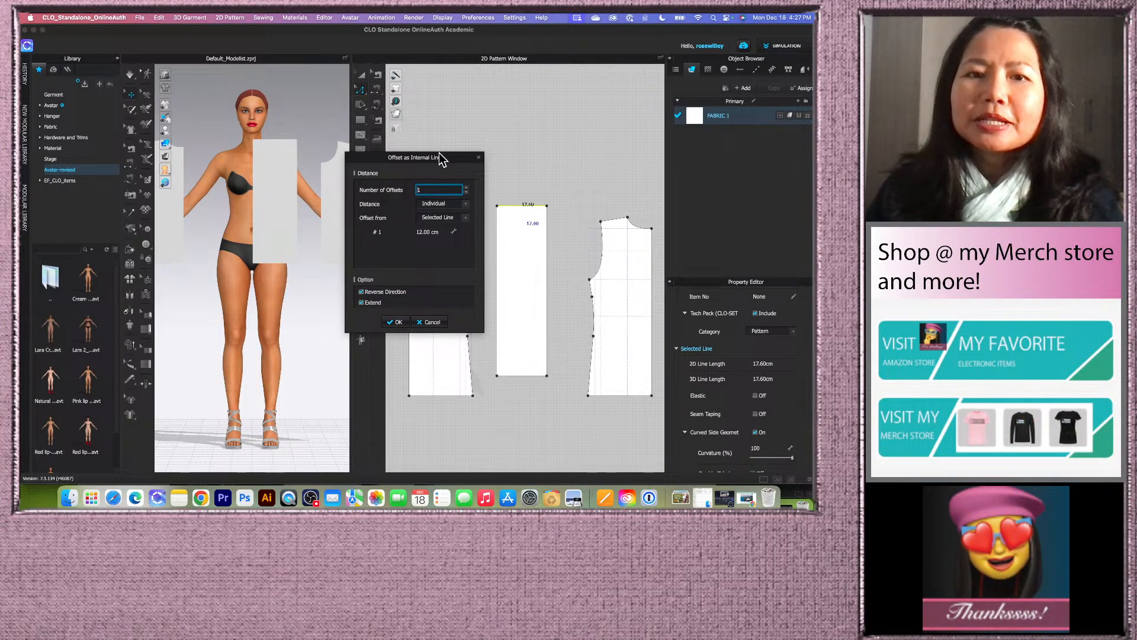
# - Offset the rectangle's top edge inward by 12 cm as one extended internal line, with Reverse Direction off
pyautogui.click(362, 302)
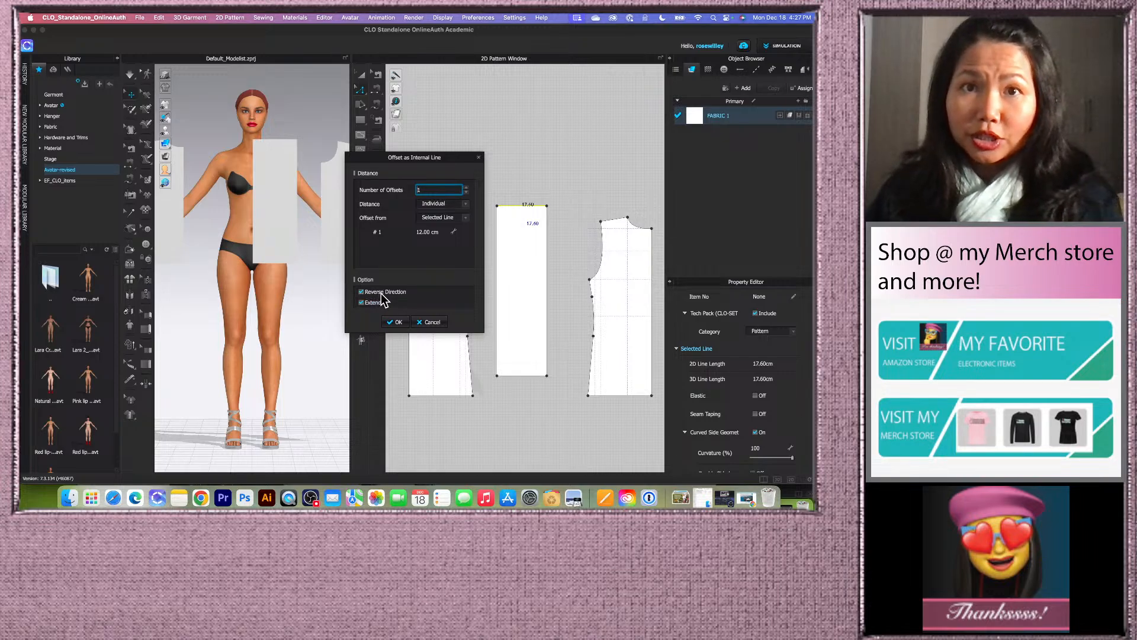
pyautogui.click(362, 292)
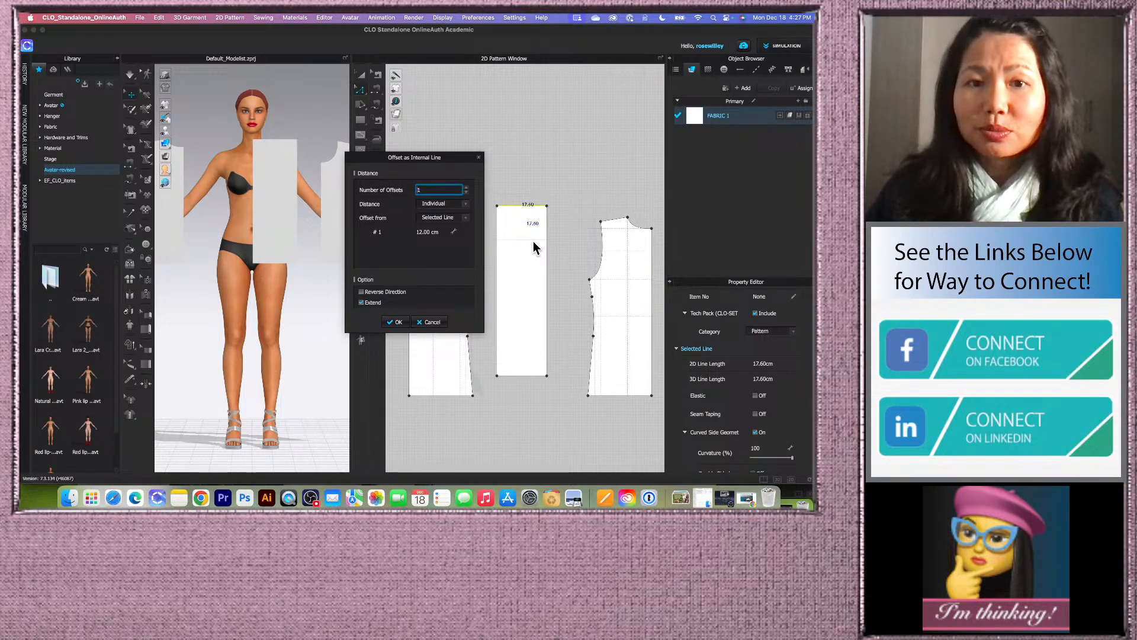
pyautogui.click(395, 321)
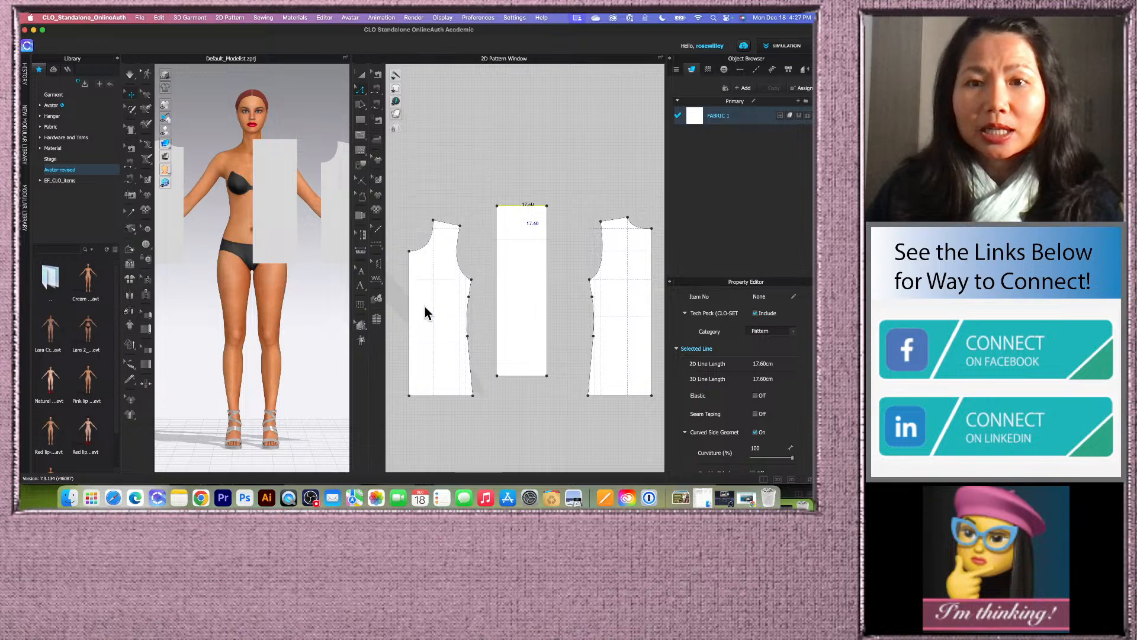
# - Offset the rectangle's left edge inward by 13 cm as one extended internal line
pyautogui.click(497, 267)
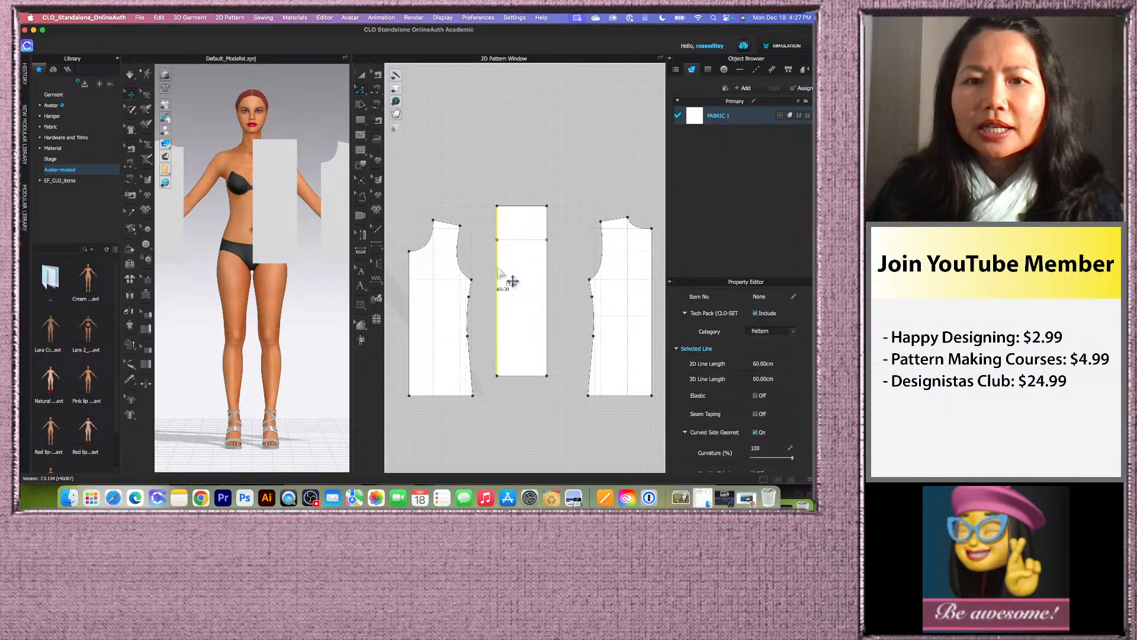
pyautogui.rightClick(497, 268)
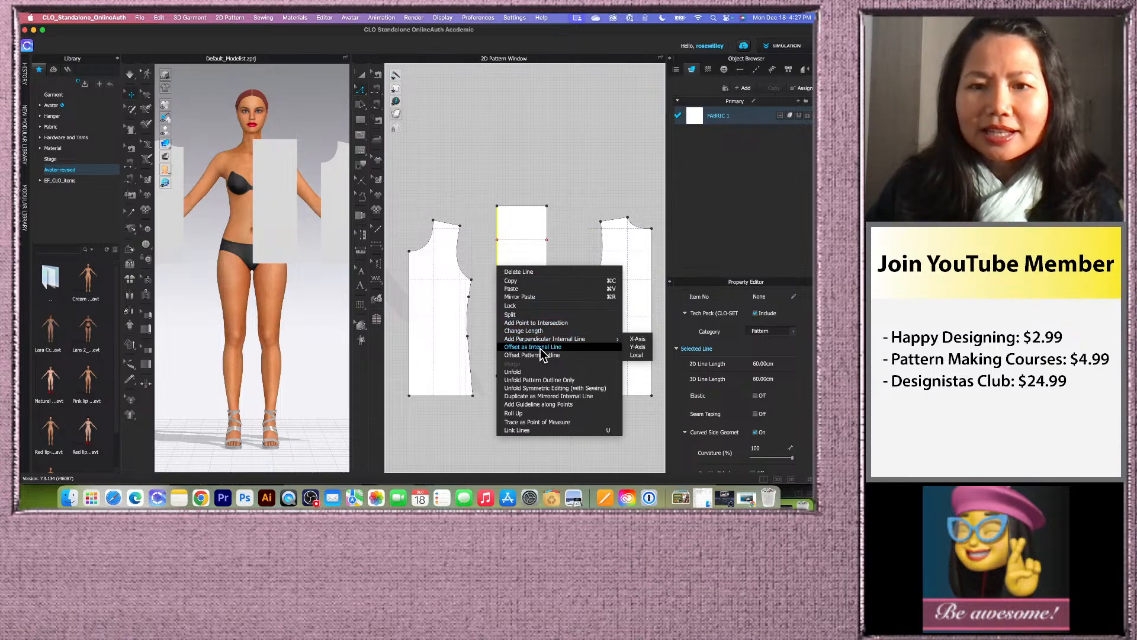
pyautogui.click(541, 349)
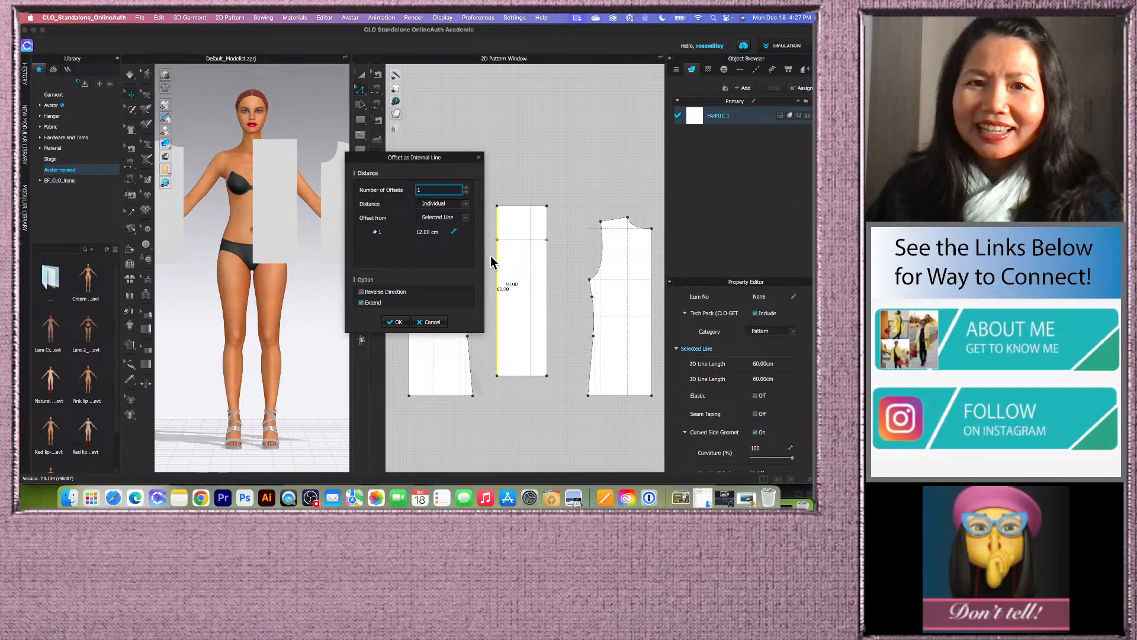
pyautogui.doubleClick(438, 233)
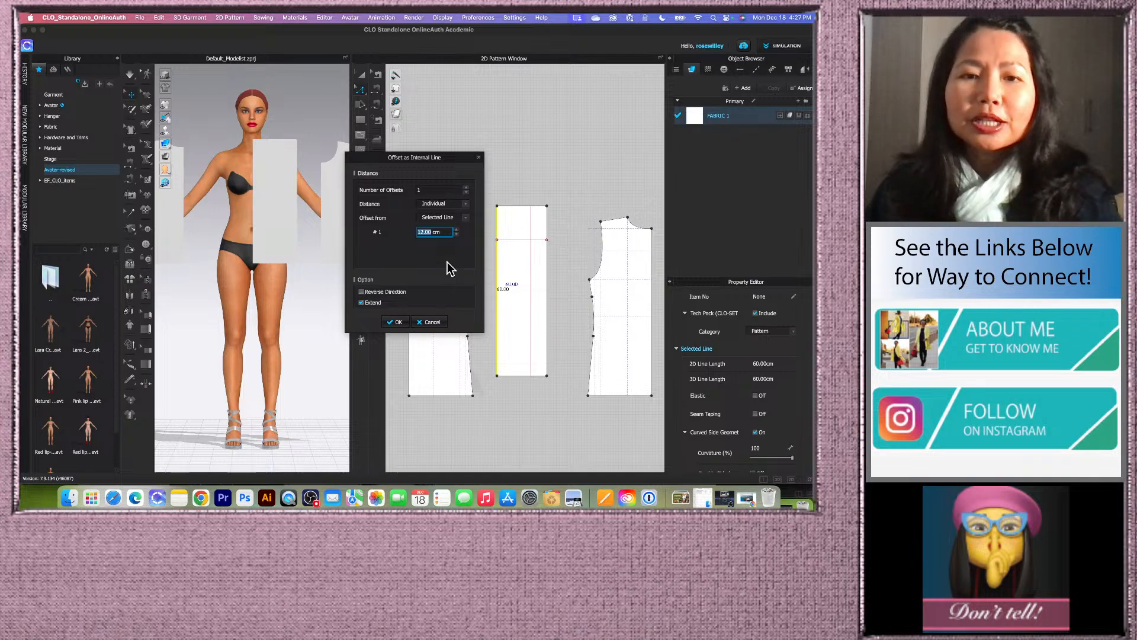
pyautogui.write('13')
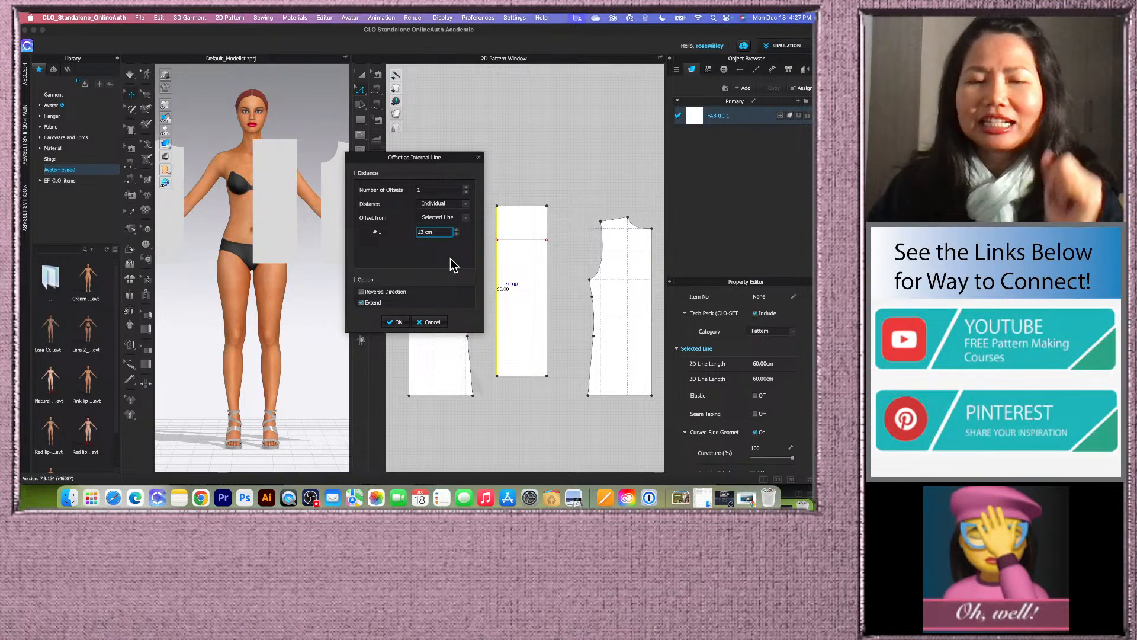
pyautogui.click(396, 322)
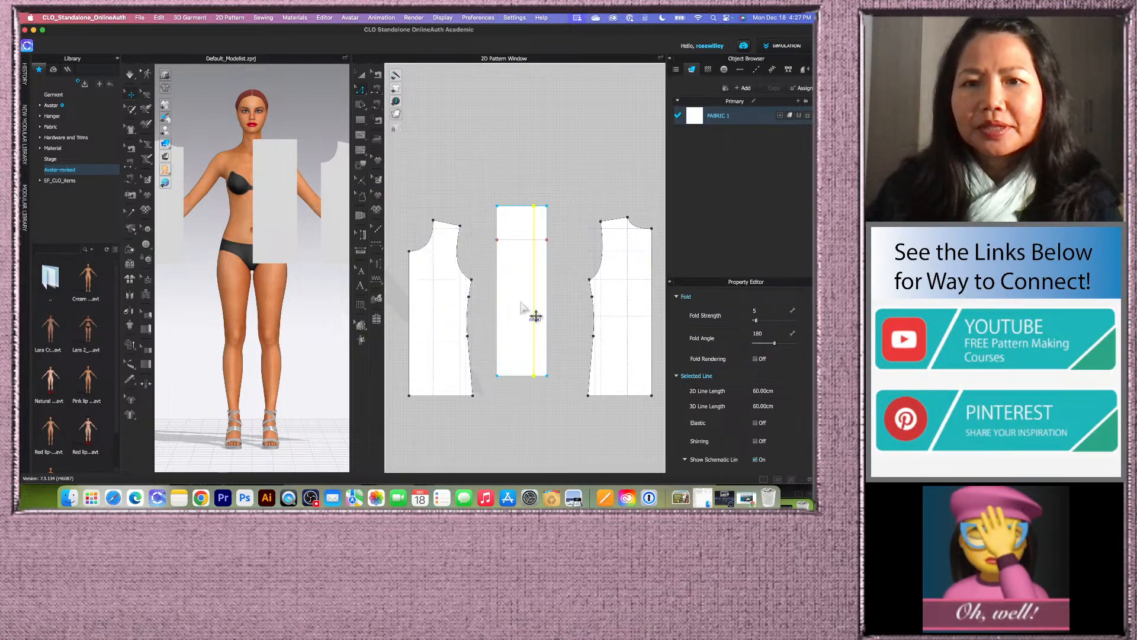
# - Convert both the horizontal and vertical internal lines inside the rectangle to baselines
pyautogui.rightClick(521, 240)
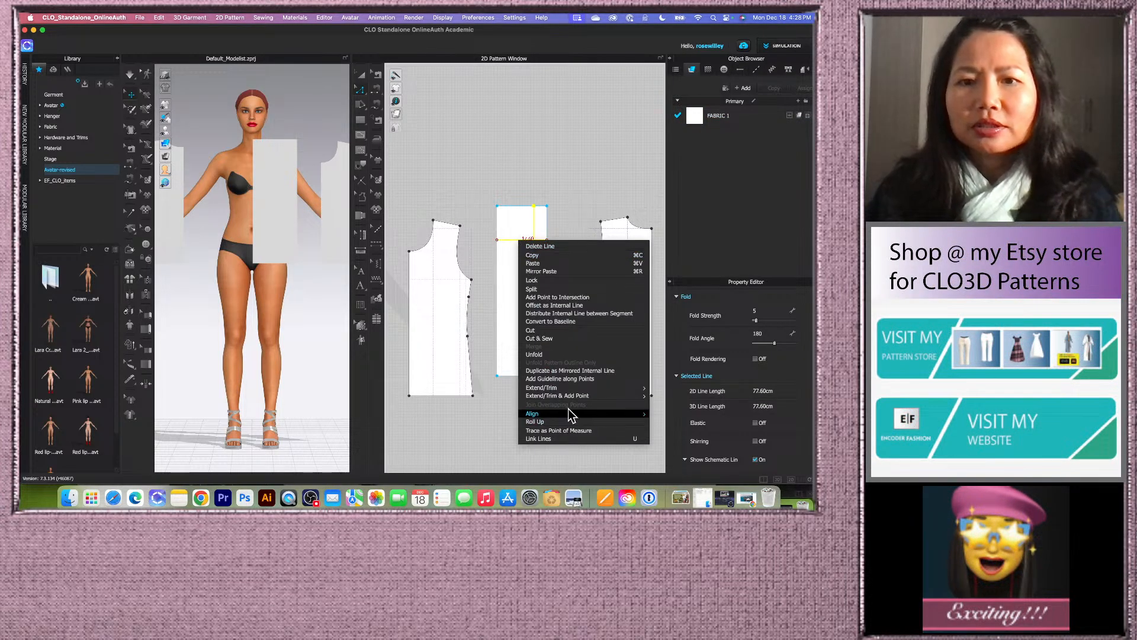
pyautogui.click(529, 320)
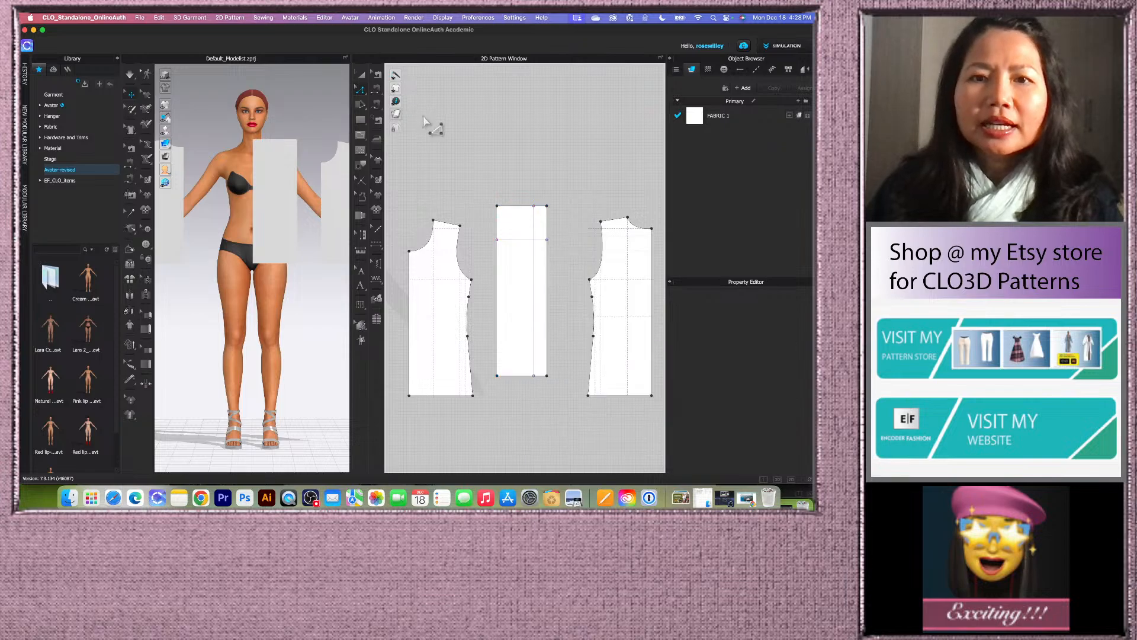
pyautogui.moveTo(395, 129)
pyautogui.click(435, 130)
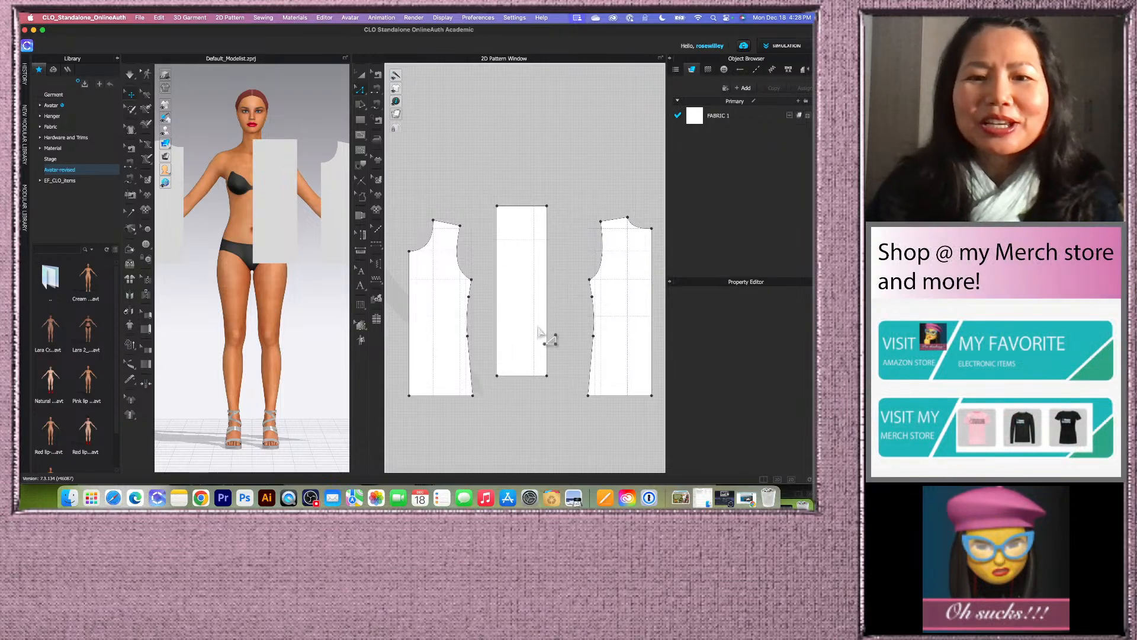
# - Draw an internal polyline from the rectangle's top-left corner to the horizontal baseline's right end, then to the vertical baseline's bottom end
pyautogui.scroll(2, 528, 405)
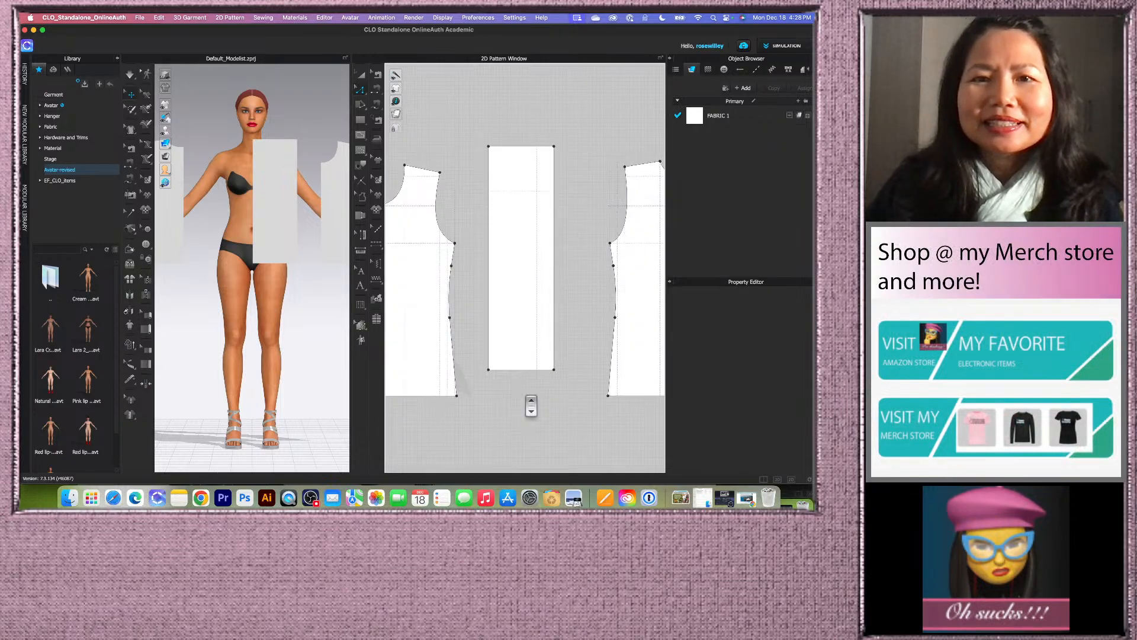
pyautogui.click(362, 141)
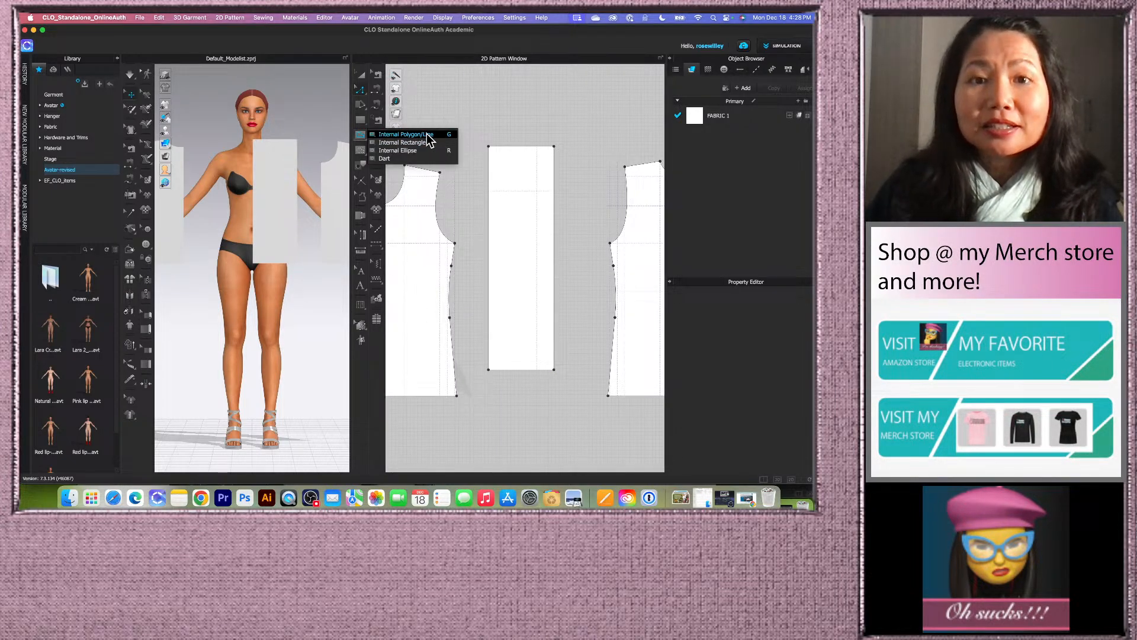
pyautogui.click(406, 134)
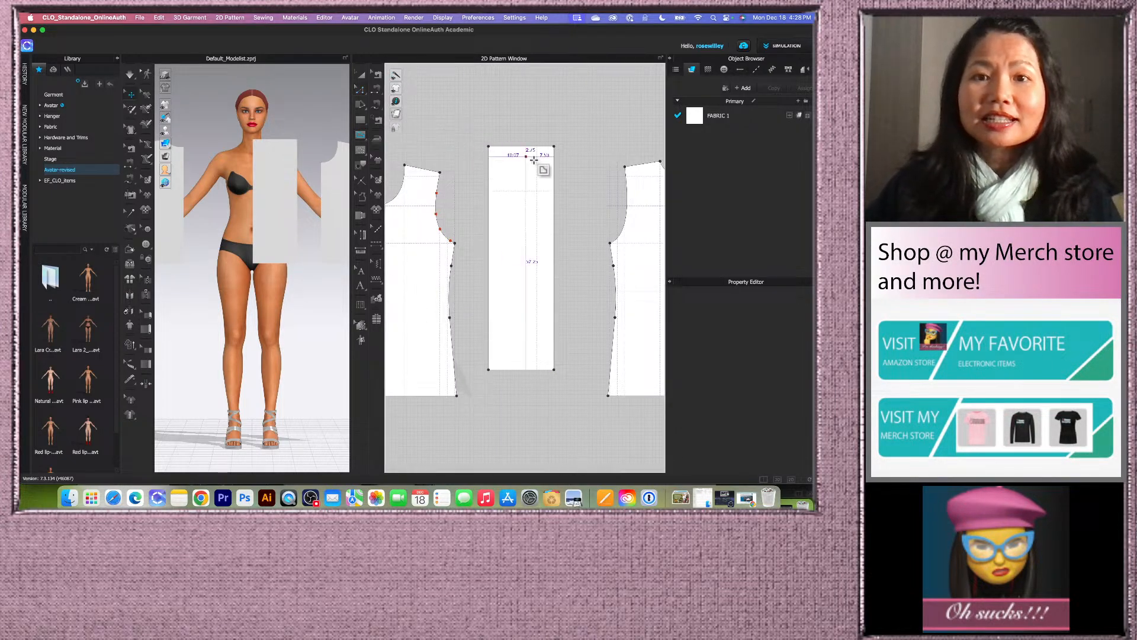
pyautogui.click(488, 147)
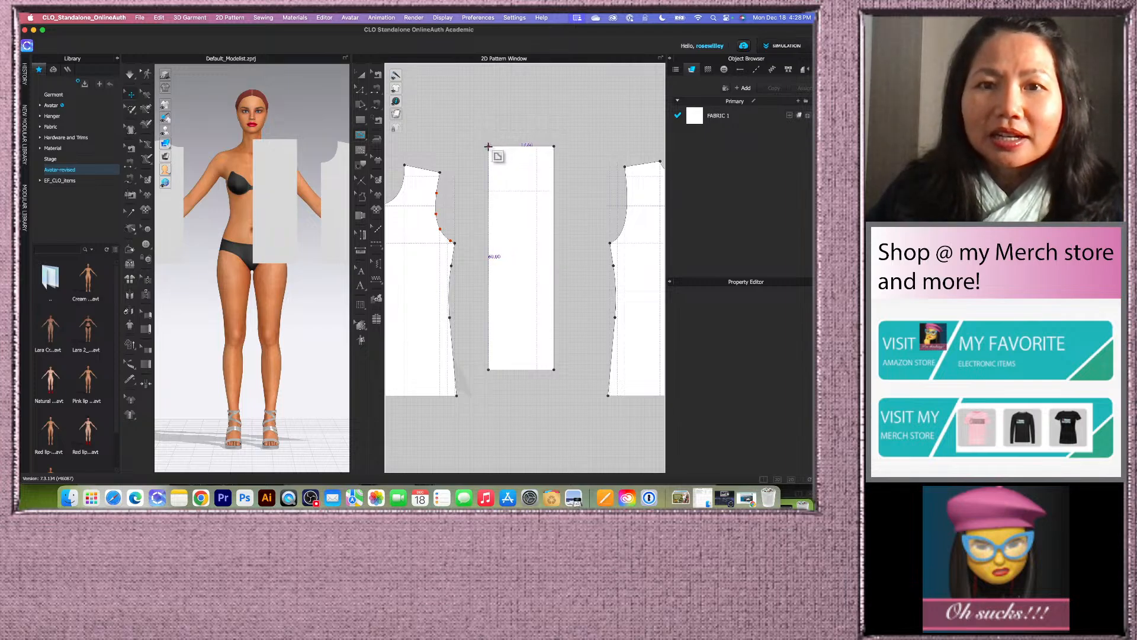
pyautogui.click(553, 191)
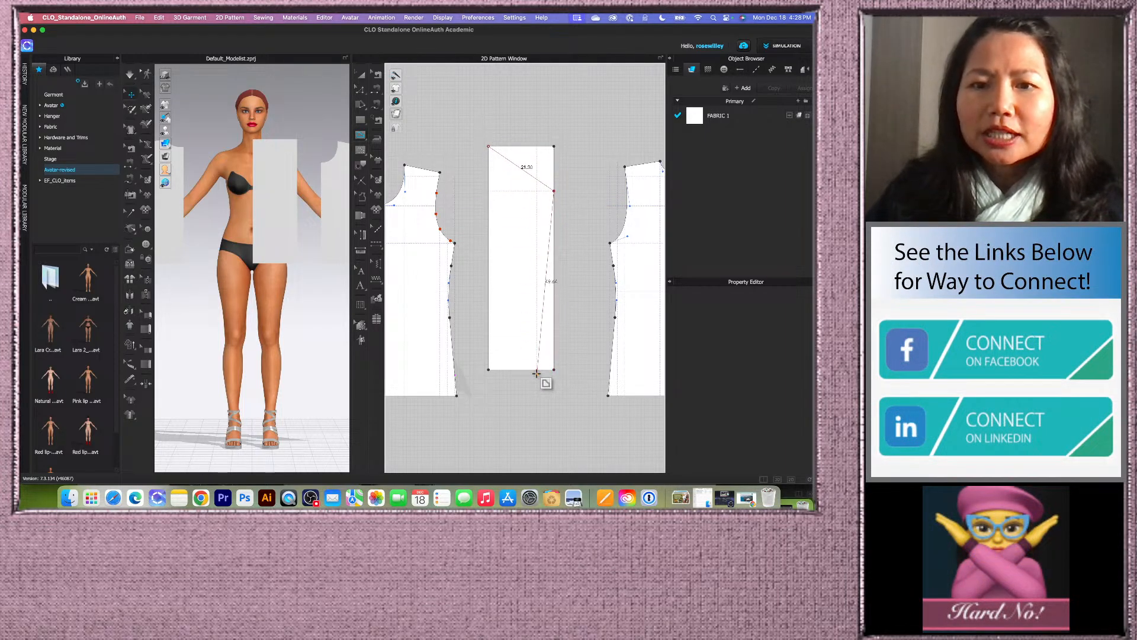
pyautogui.doubleClick(536, 370)
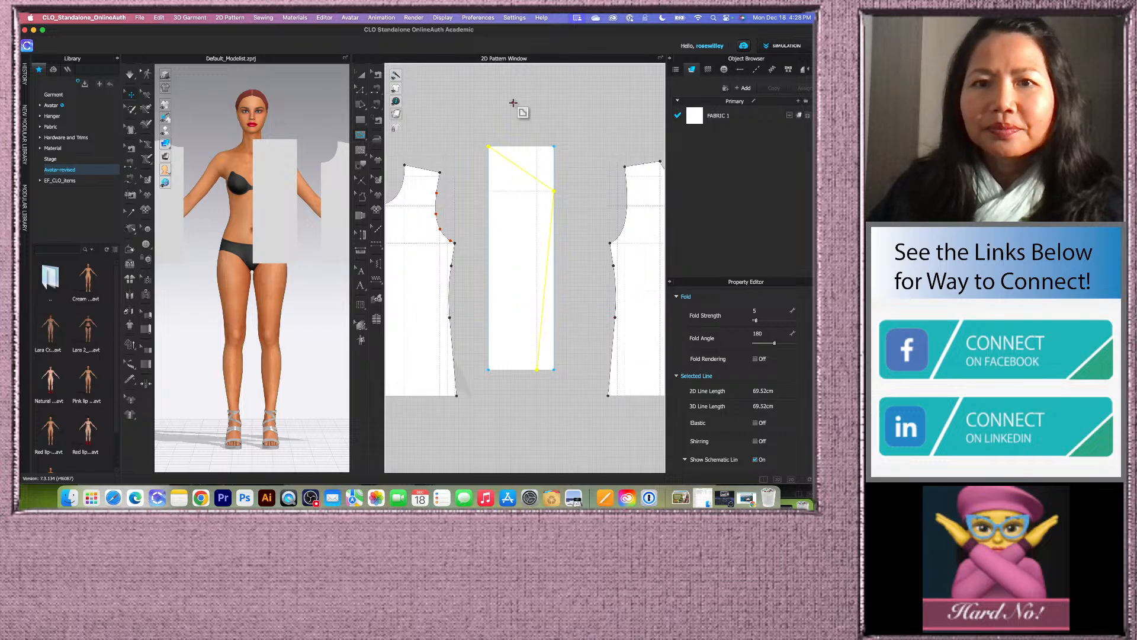
# - Bend the internal polyline's upper diagonal segment into an outward curve about 21.8 cm long with Edit Curvature
pyautogui.scroll(2, 515, 105)
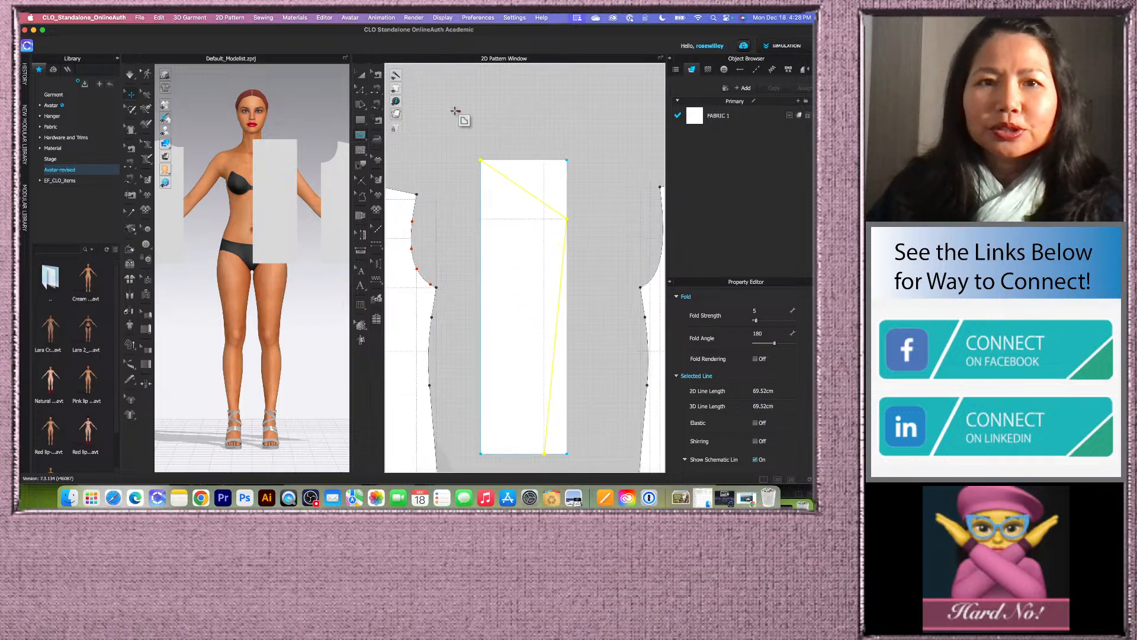
pyautogui.click(361, 89)
pyautogui.click(428, 121)
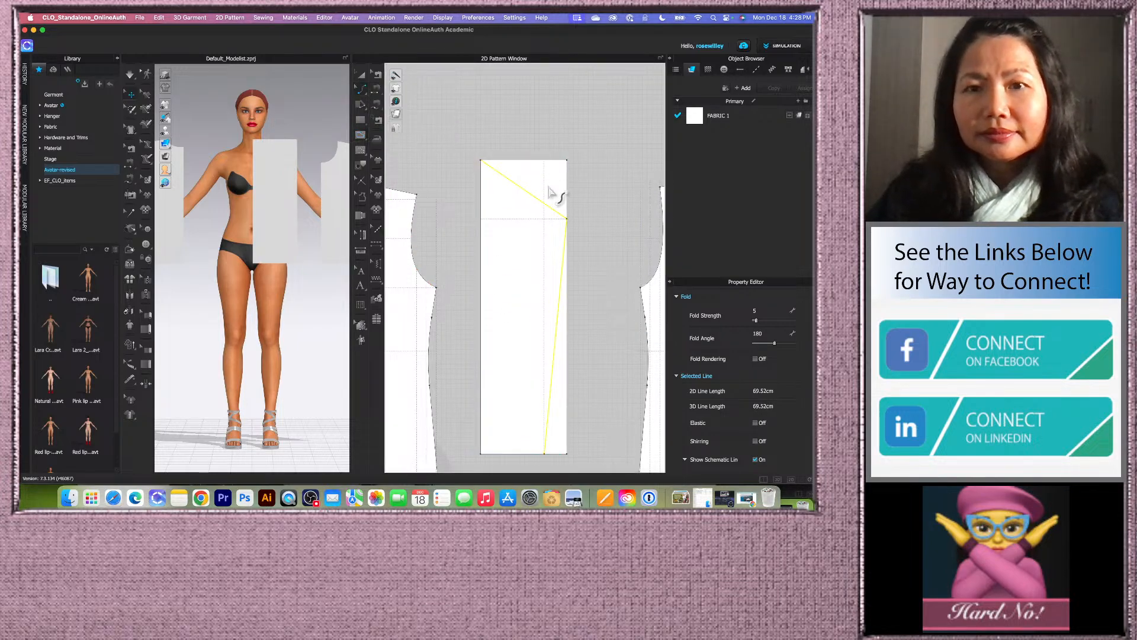
pyautogui.moveTo(531, 199); pyautogui.dragTo(584, 179)
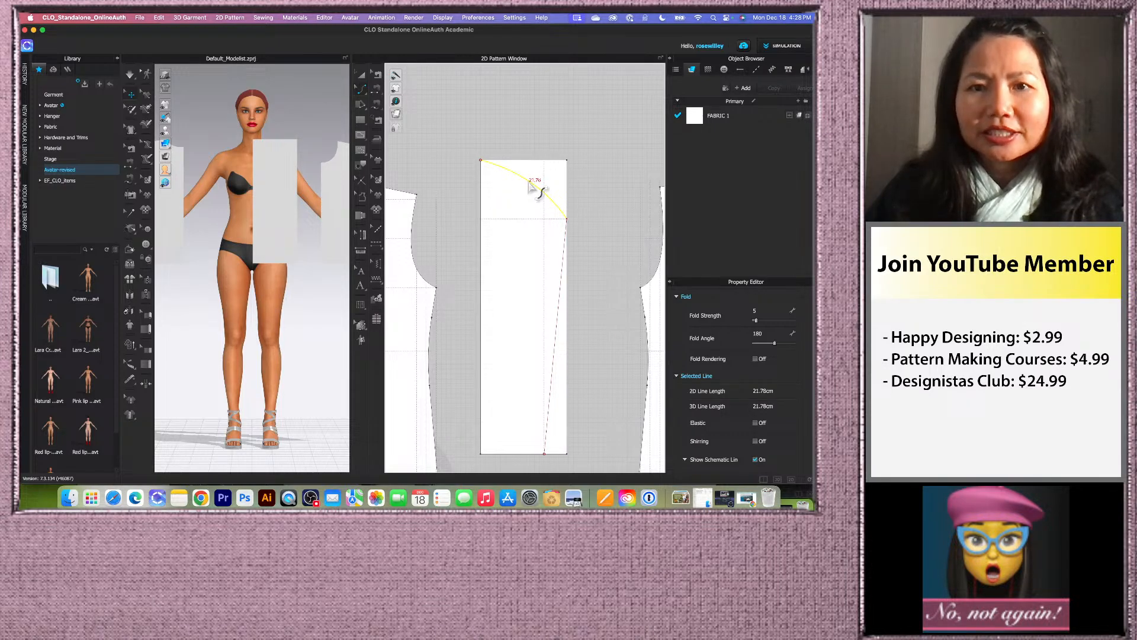
# - Reshape the upper curve into an S with Edit Pattern, laying its handles along the top edge and the horizontal baseline
pyautogui.click(360, 88)
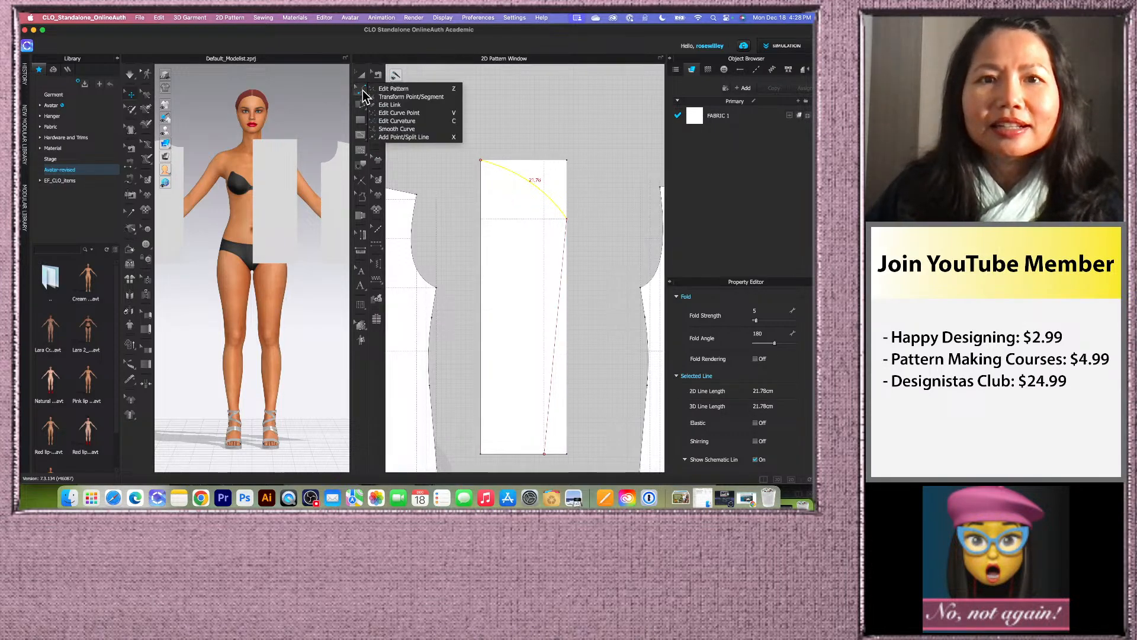
pyautogui.click(401, 90)
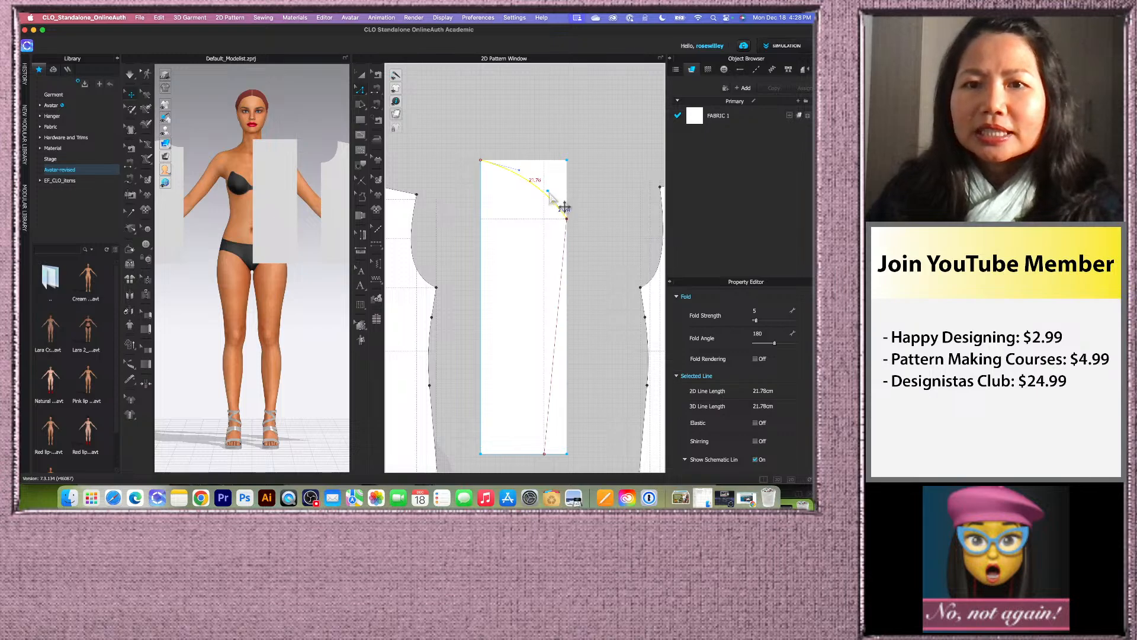
pyautogui.moveTo(548, 191); pyautogui.dragTo(541, 218)
pyautogui.click(550, 214)
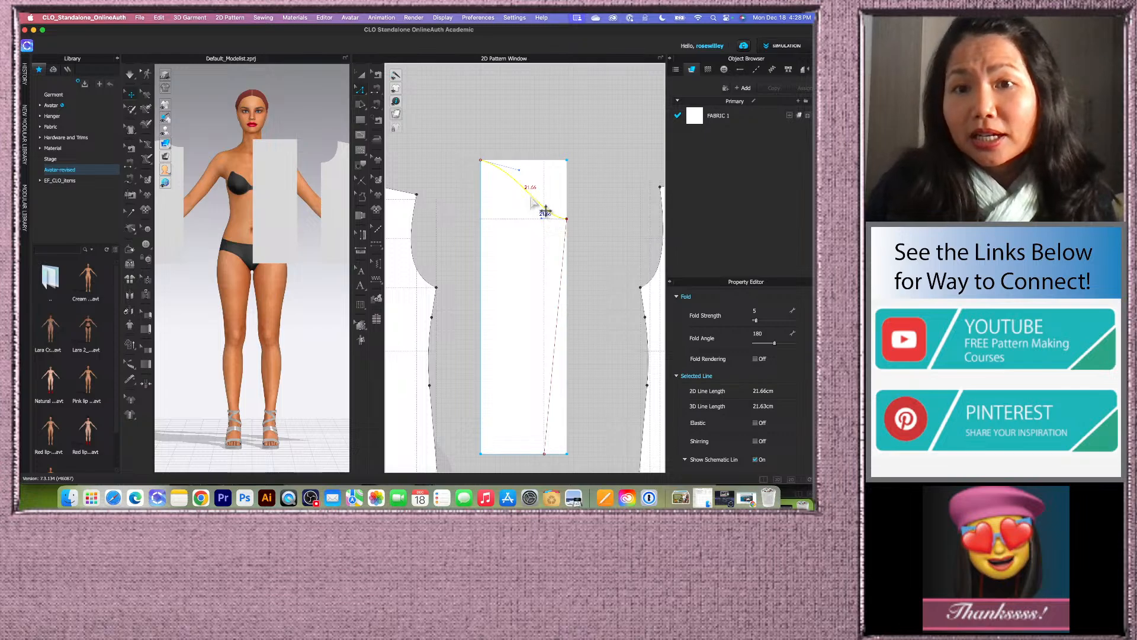
pyautogui.click(520, 172)
pyautogui.moveTo(520, 171); pyautogui.dragTo(508, 167)
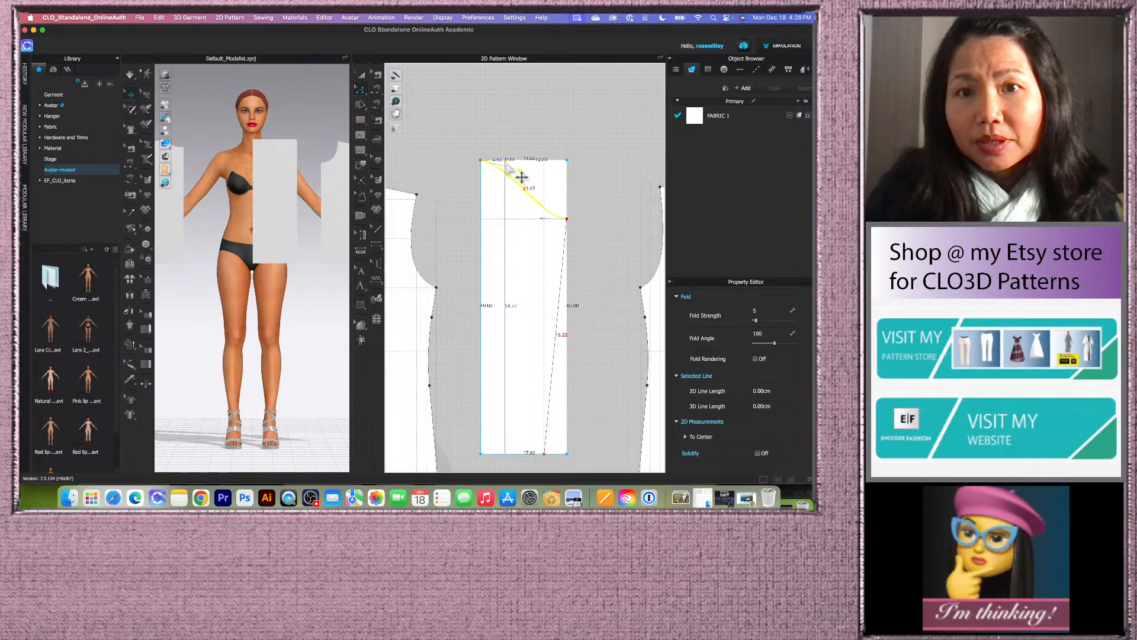
pyautogui.click(504, 173)
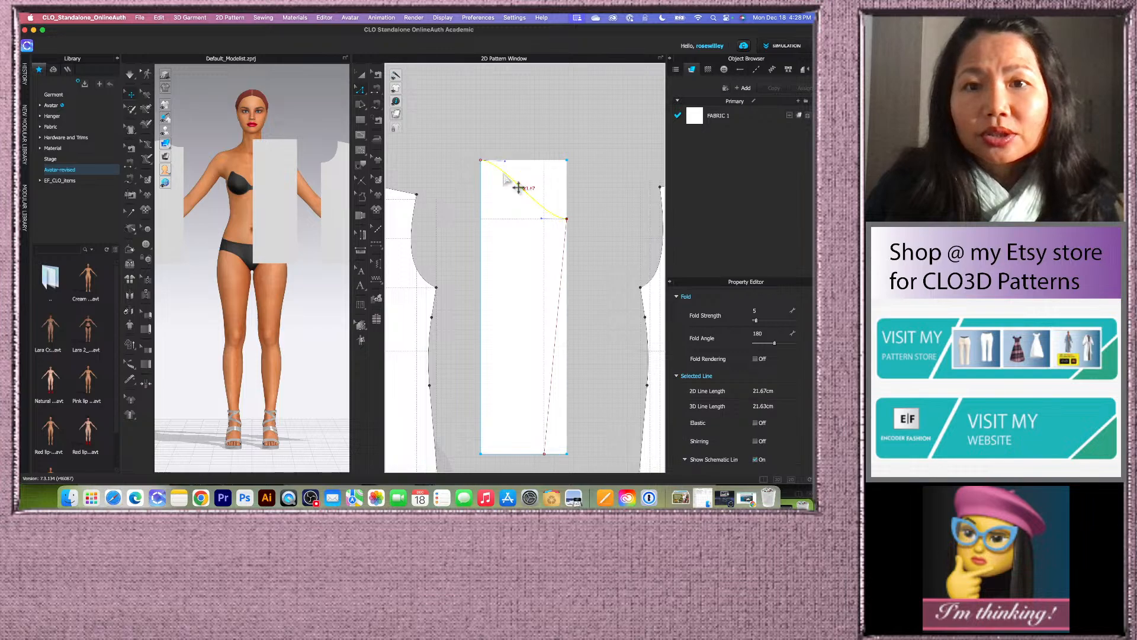
pyautogui.moveTo(543, 220); pyautogui.dragTo(538, 216)
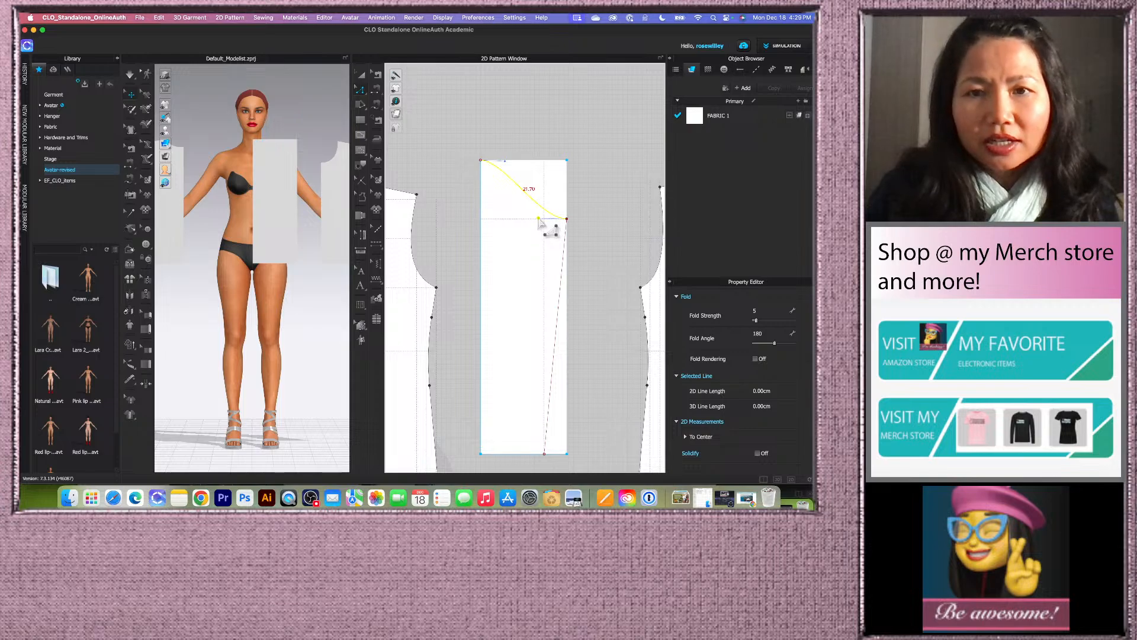
# - Fine-tune the S-curve's lower handle so it lies level on the horizontal baseline
pyautogui.scroll(3, 539, 220)
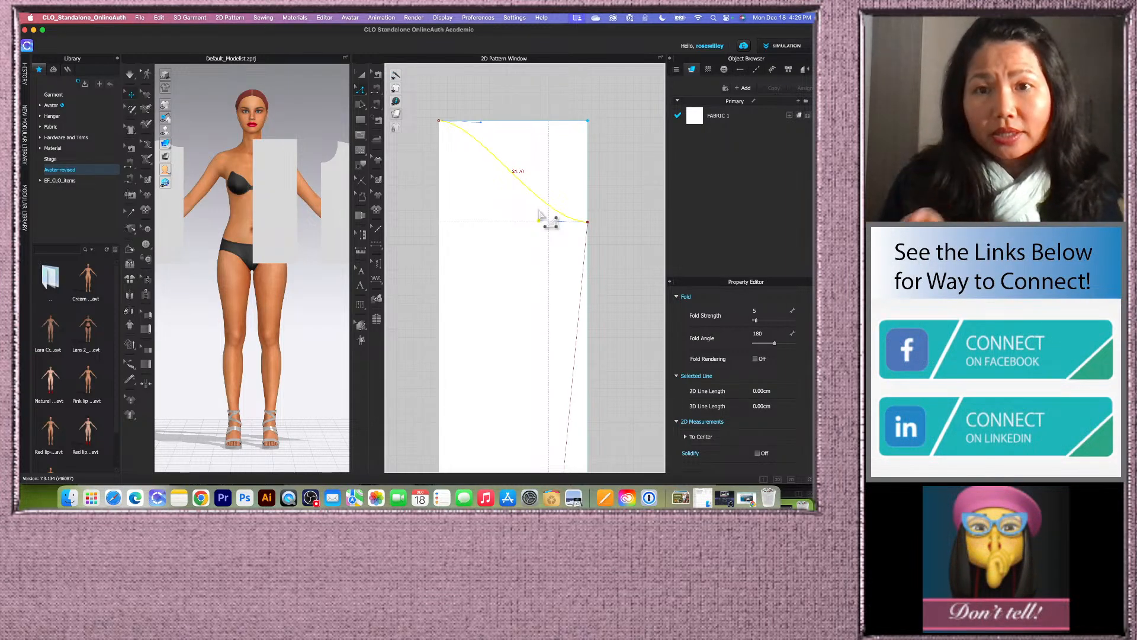
pyautogui.click(613, 181)
pyautogui.click(531, 197)
pyautogui.click(539, 222)
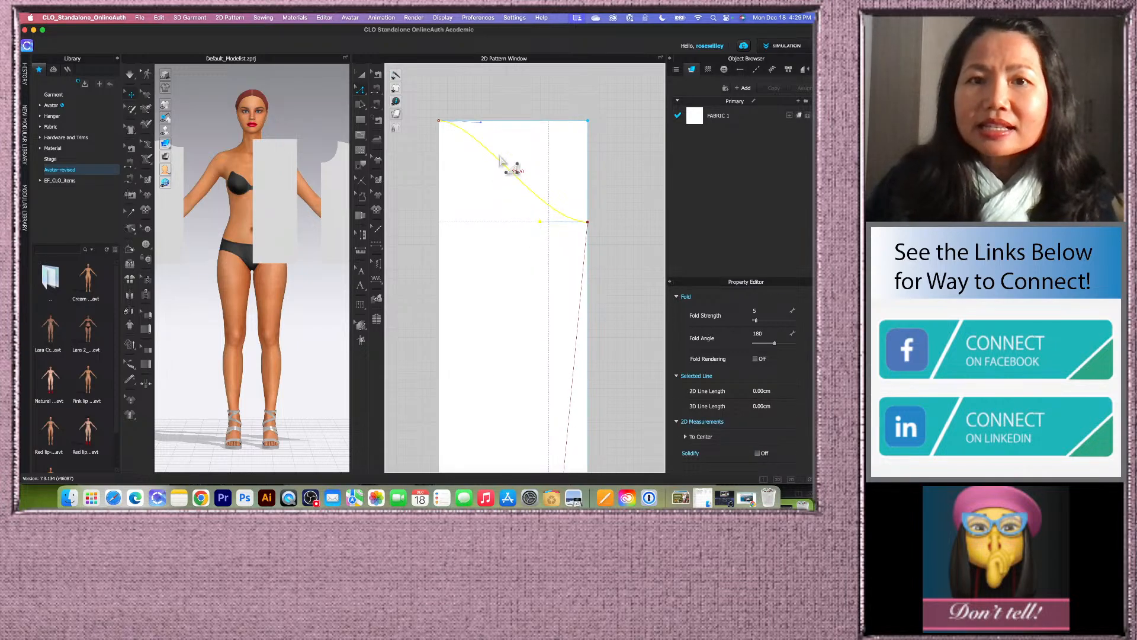
# - Fine-tune the S-curve's upper handle along the rectangle's top edge for a curve length of about 21.7 cm
pyautogui.click(514, 169)
pyautogui.click(482, 122)
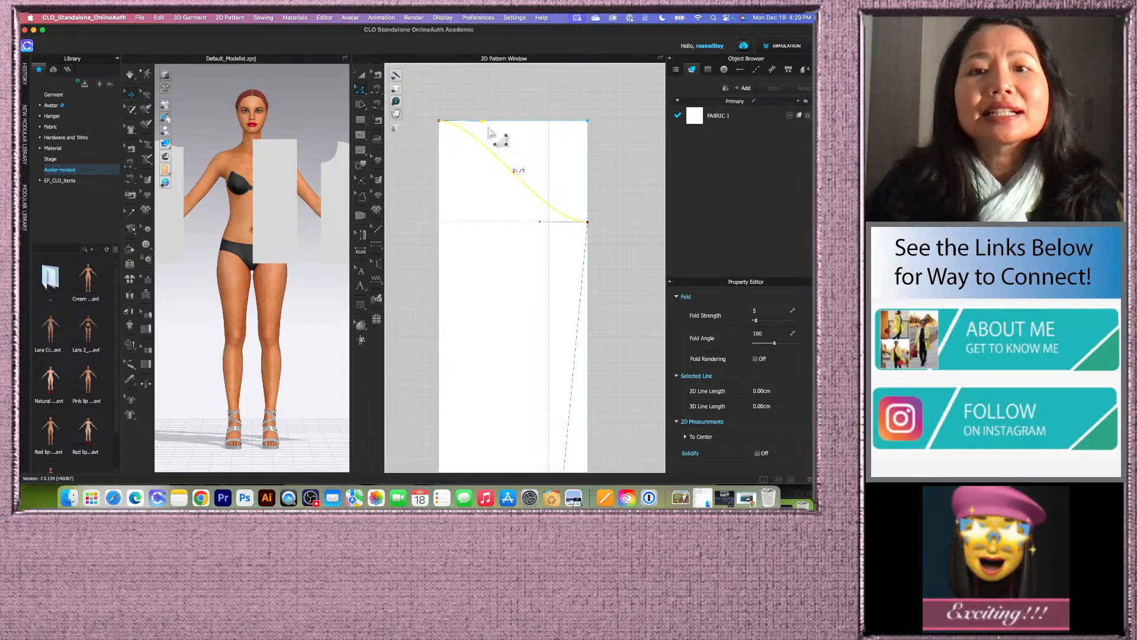
pyautogui.click(502, 164)
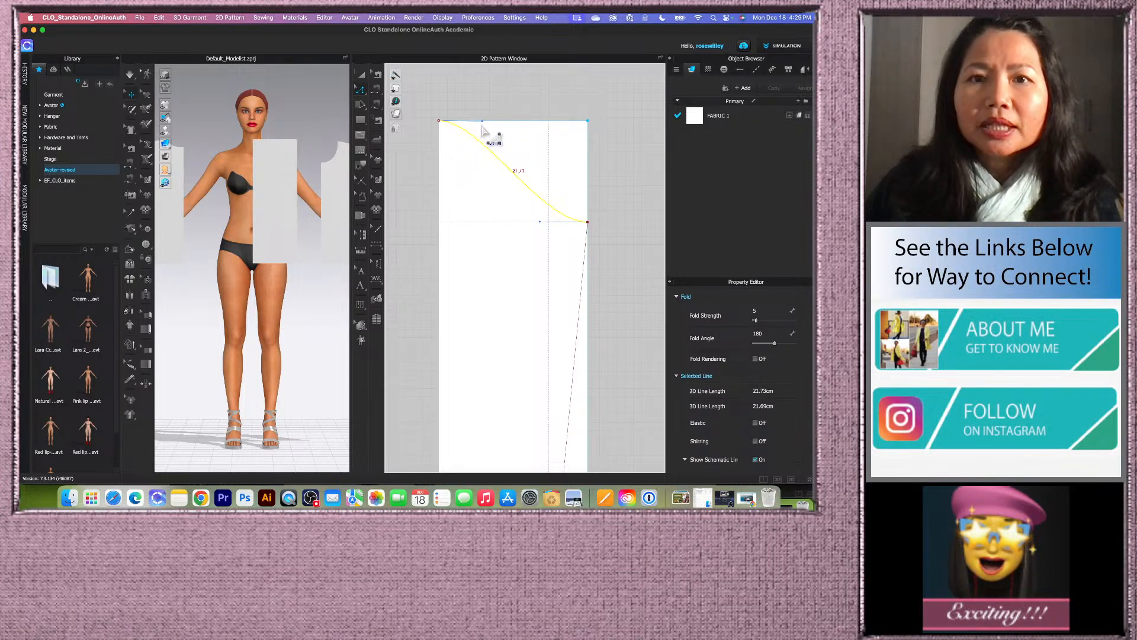
pyautogui.click(481, 121)
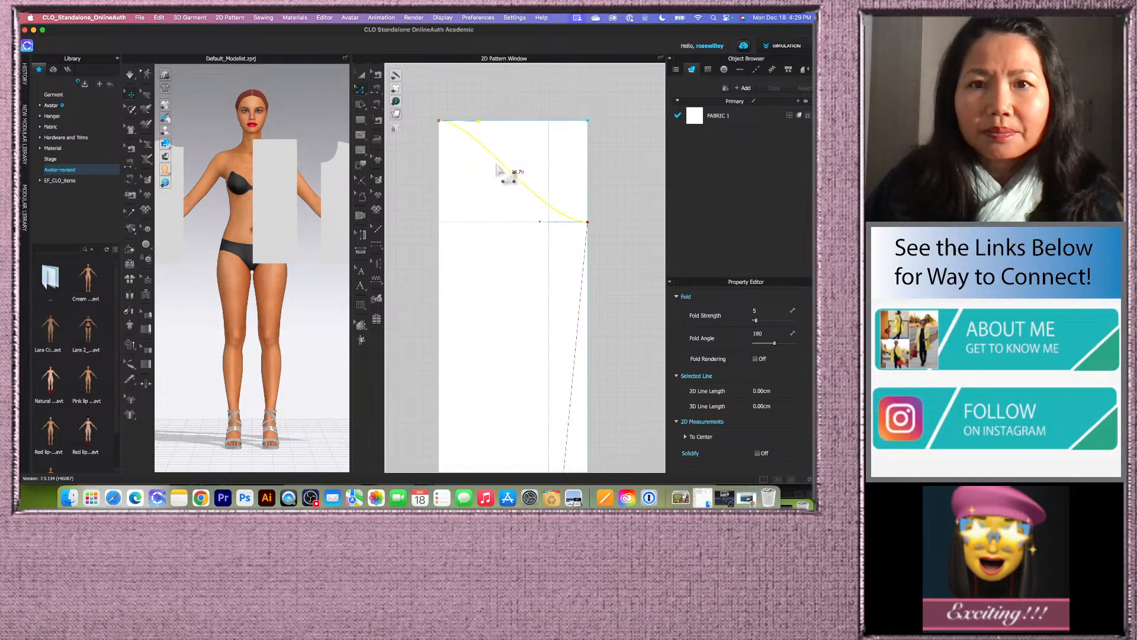
pyautogui.click(504, 171)
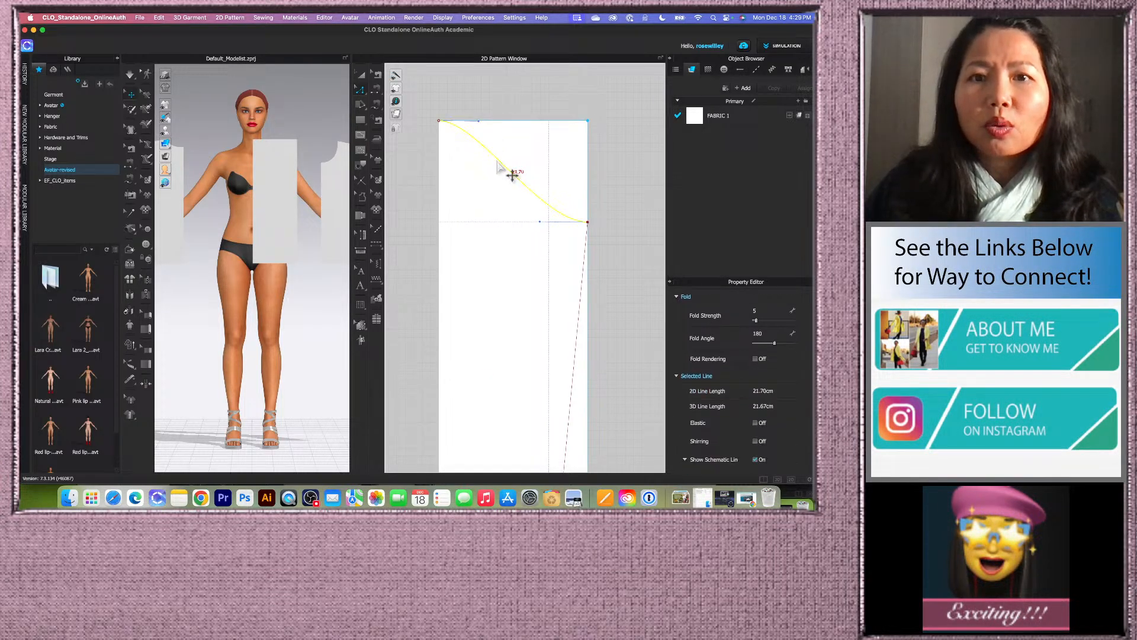
pyautogui.scroll(3, 491, 132)
pyautogui.click(480, 123)
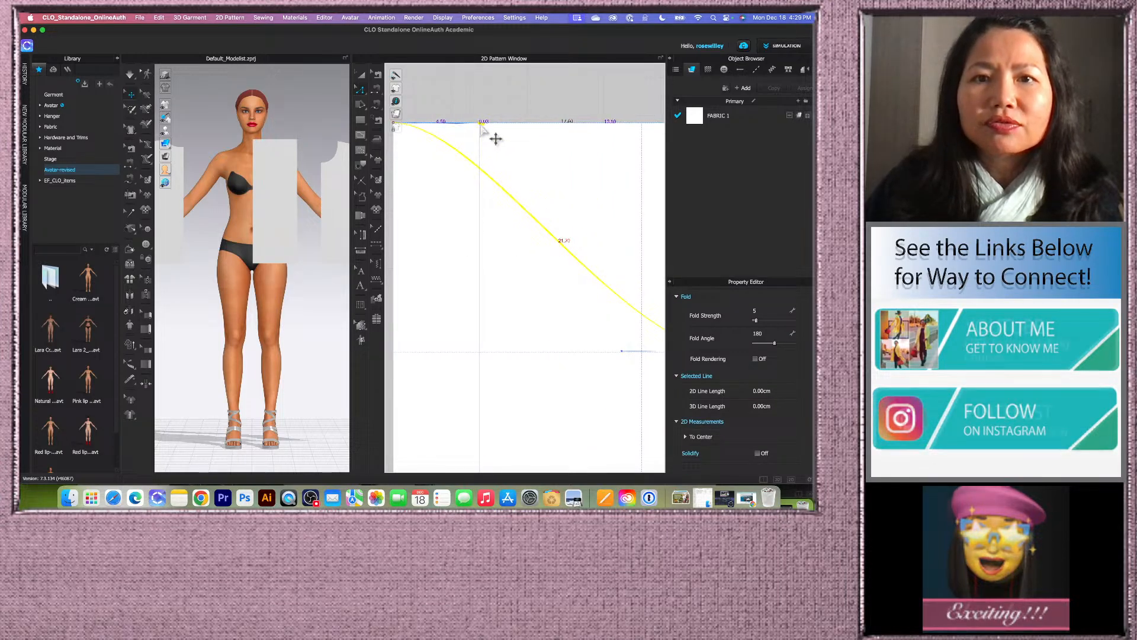
pyautogui.scroll(-2, 481, 127)
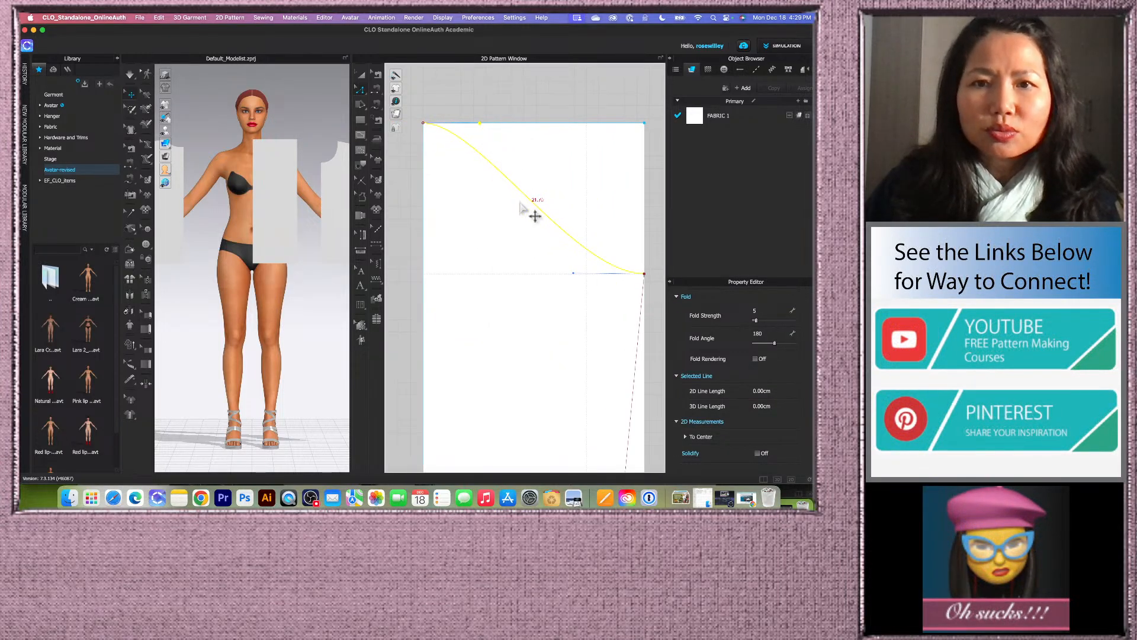
# - Shorten the S-curve's lower handle along the horizontal baseline for a curve length of about 21.6 cm
pyautogui.click(572, 273)
pyautogui.moveTo(572, 275)
pyautogui.mouseDown()
pyautogui.moveTo(553, 274)
pyautogui.moveTo(601, 275)
pyautogui.moveTo(591, 274)
pyautogui.mouseUp()
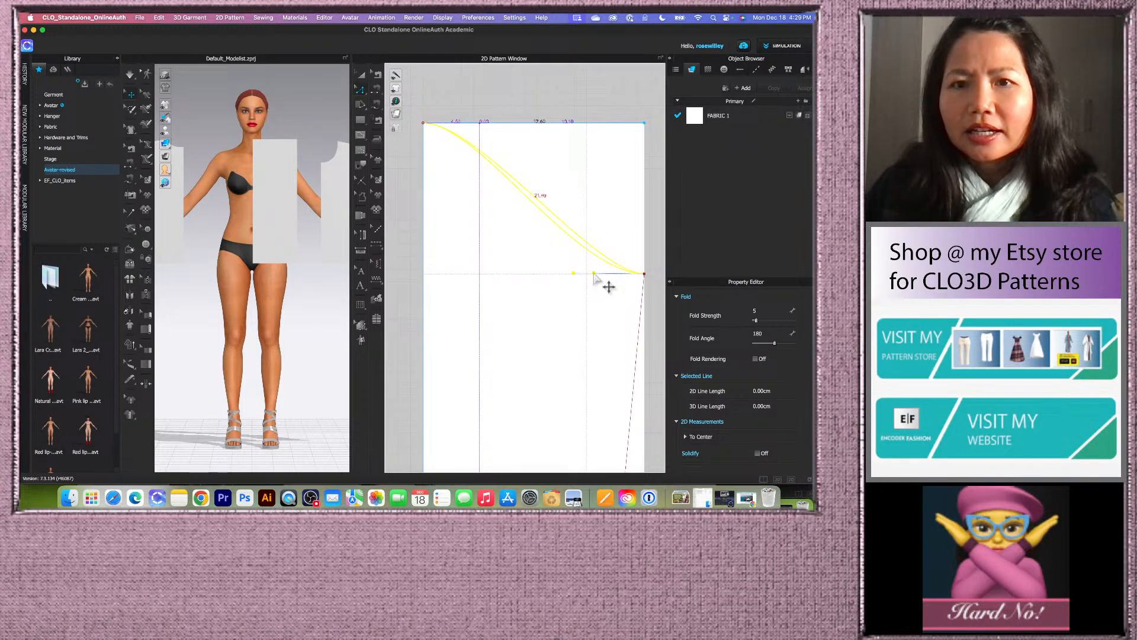
pyautogui.moveTo(594, 275); pyautogui.dragTo(594, 274)
pyautogui.click(487, 158)
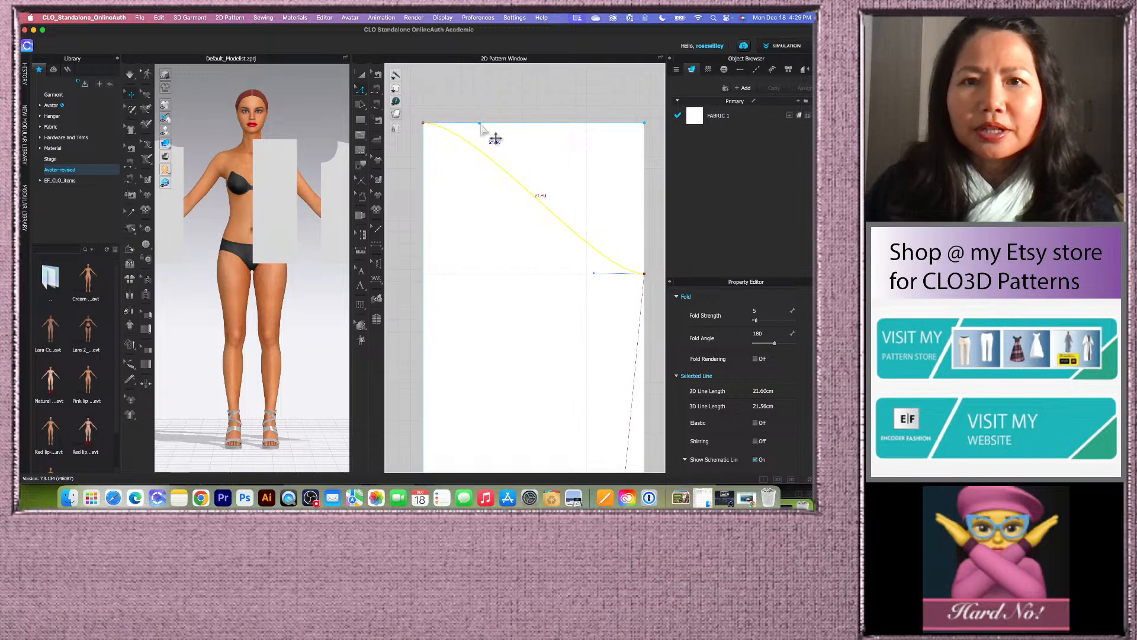
# - Lengthen the S-curve's upper handle slightly along the rectangle's top edge and shorten its lower handle a little more on the baseline
pyautogui.click(485, 124)
pyautogui.moveTo(489, 126); pyautogui.dragTo(489, 126)
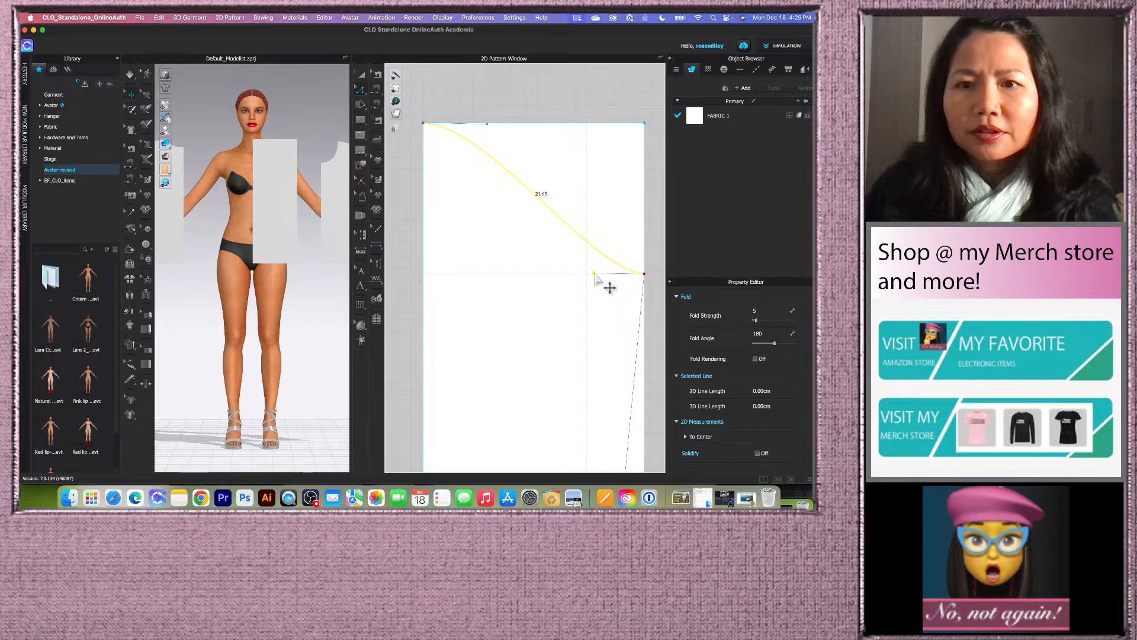
pyautogui.moveTo(593, 273); pyautogui.dragTo(604, 275)
pyautogui.click(552, 207)
pyautogui.moveTo(488, 124); pyautogui.dragTo(487, 125)
pyautogui.click(523, 112)
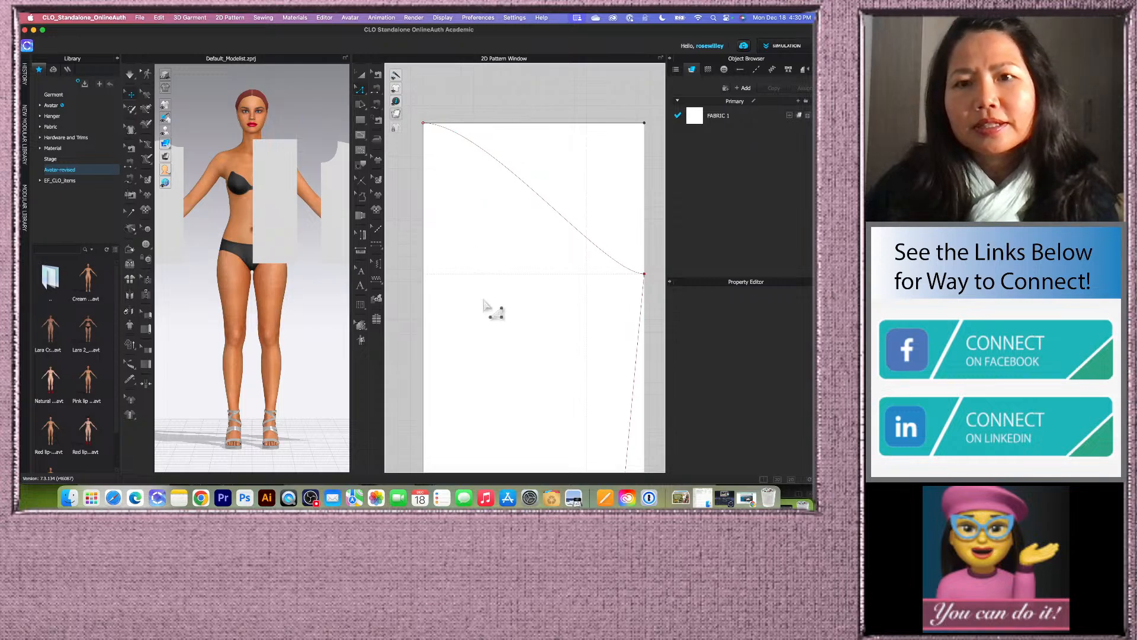
# - Cut the middle rectangle along the whole internal polyline formed by the cap curve and the underarm line
pyautogui.scroll(-3, 494, 255)
pyautogui.scroll(-5, 535, 292)
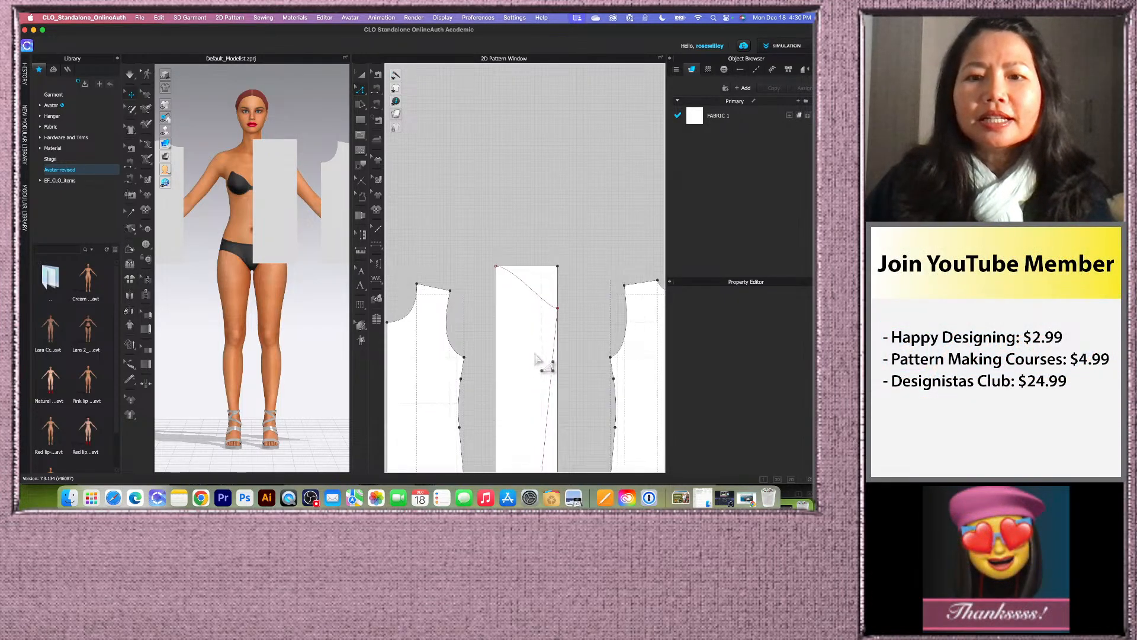
pyautogui.scroll(2, 524, 407)
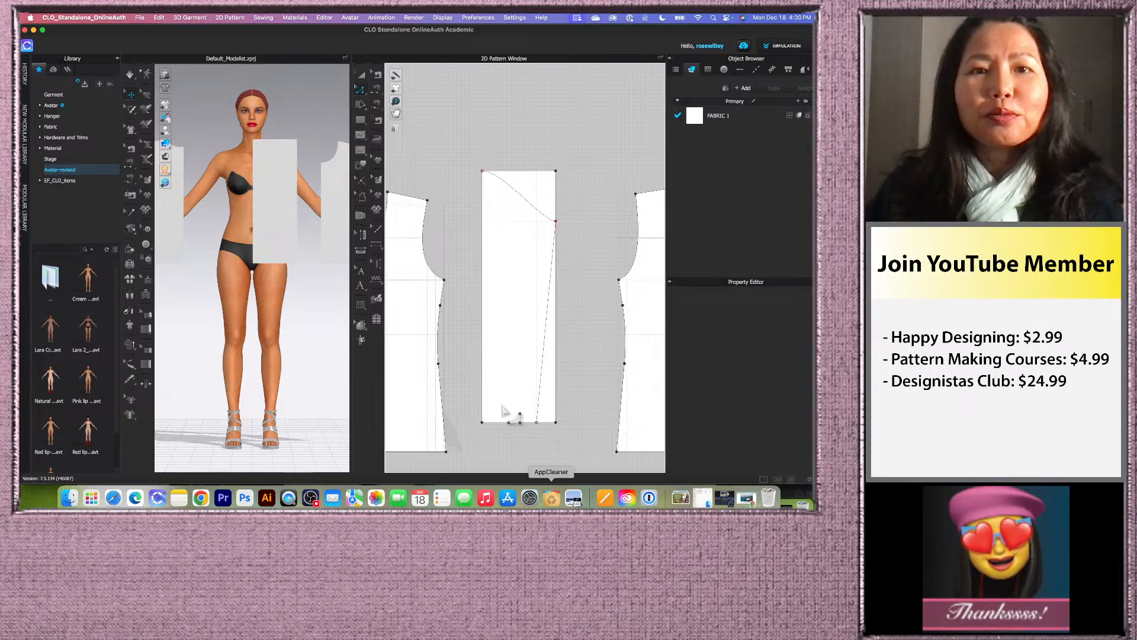
pyautogui.click(362, 76)
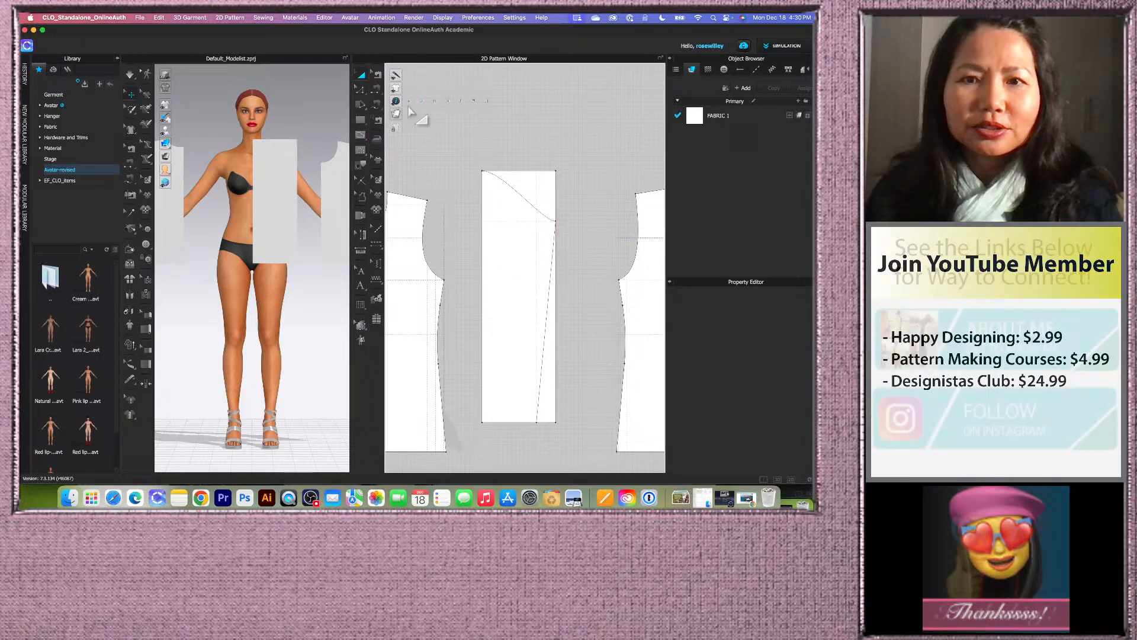
pyautogui.click(520, 196)
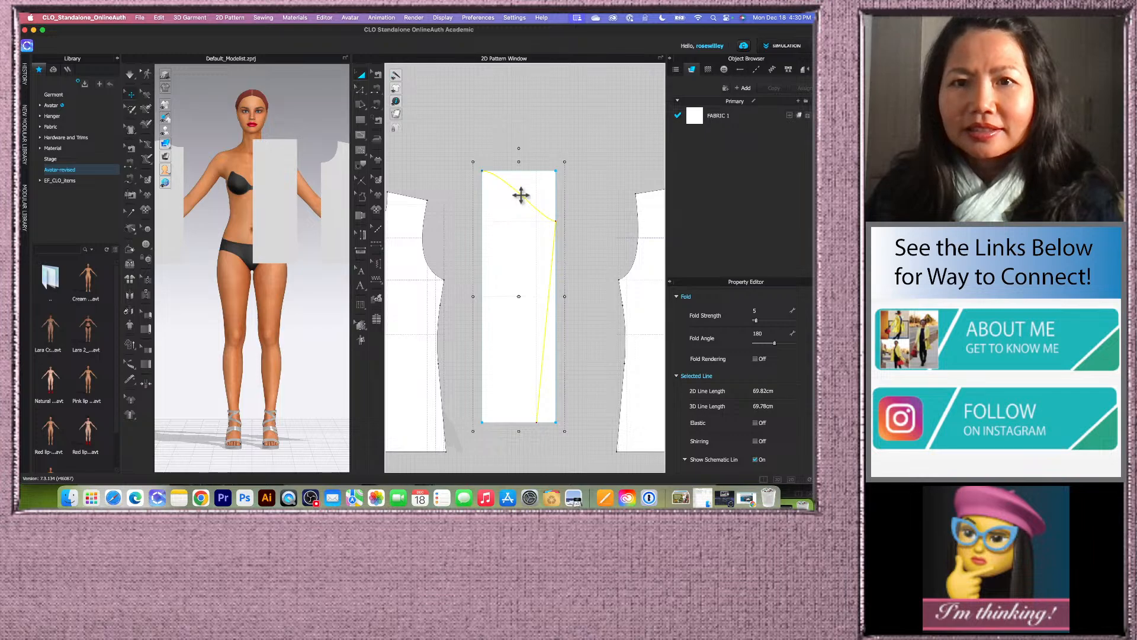
pyautogui.rightClick(521, 195)
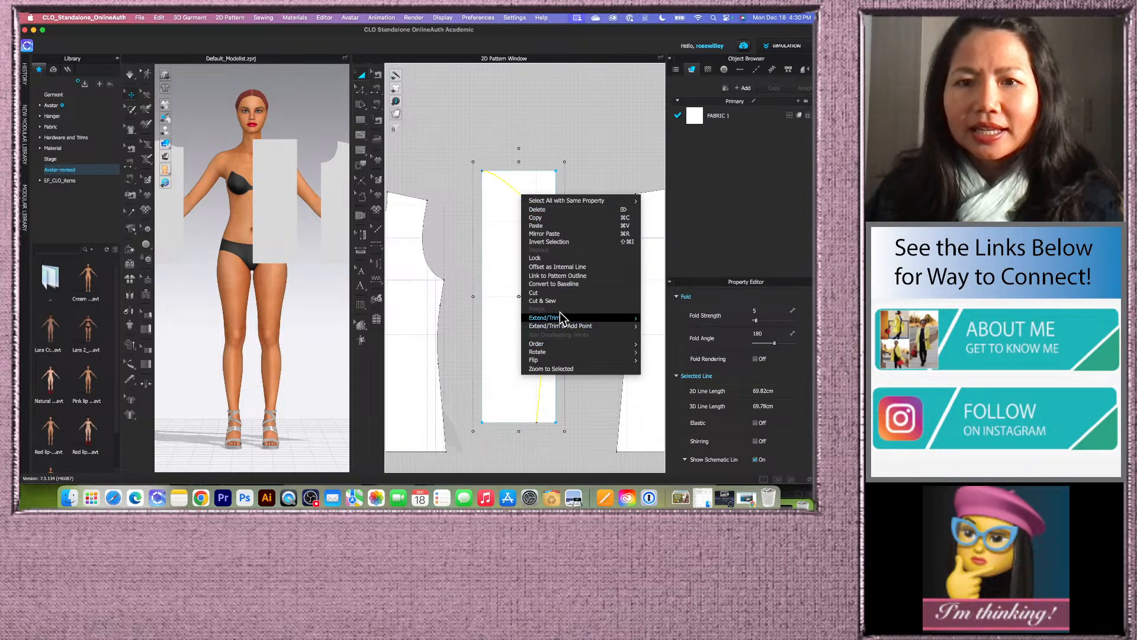
pyautogui.click(551, 296)
# - Delete the two offcut pieces above the cap curve and outside the underarm line, keeping only the half-sleeve
pyautogui.click(541, 170)
pyautogui.press('Delete')
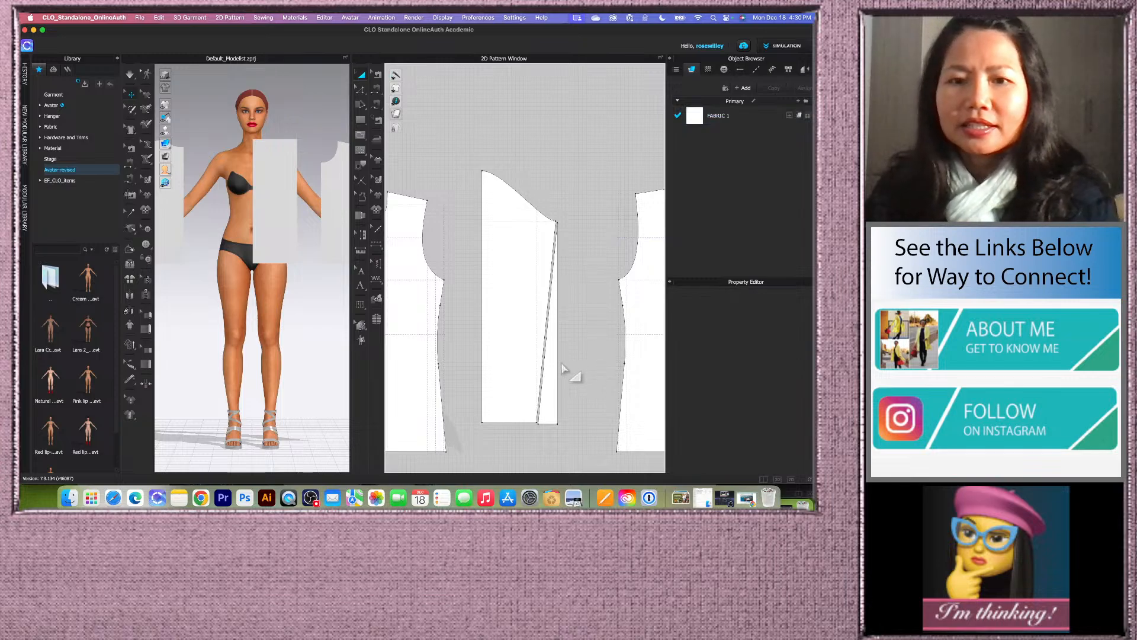
pyautogui.click(554, 356)
pyautogui.press('Delete')
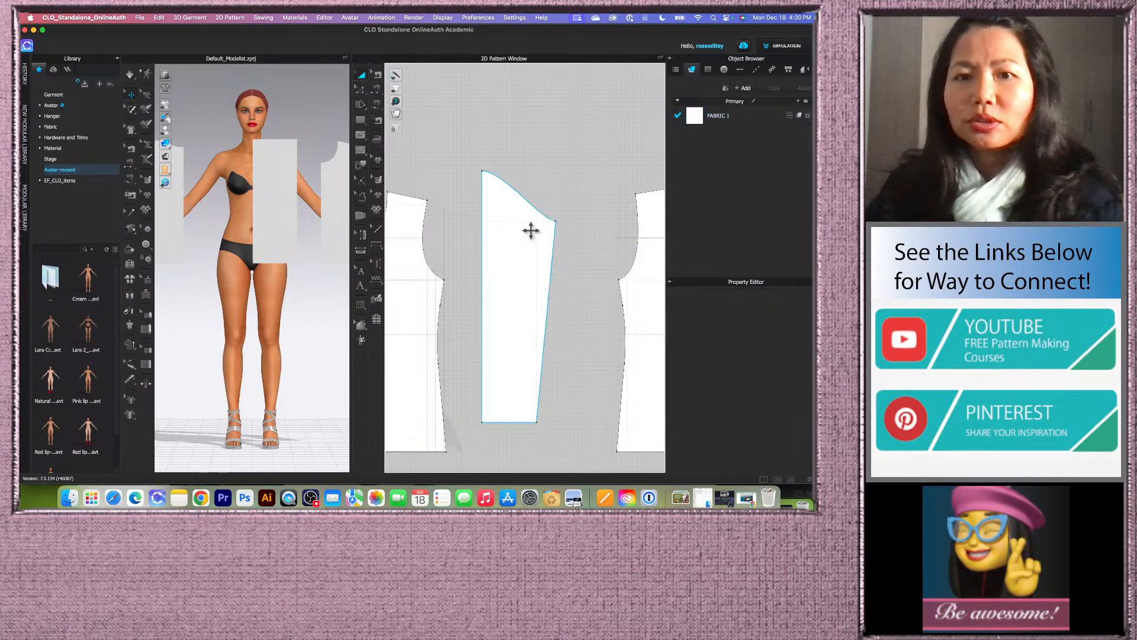
pyautogui.scroll(-5, 536, 237)
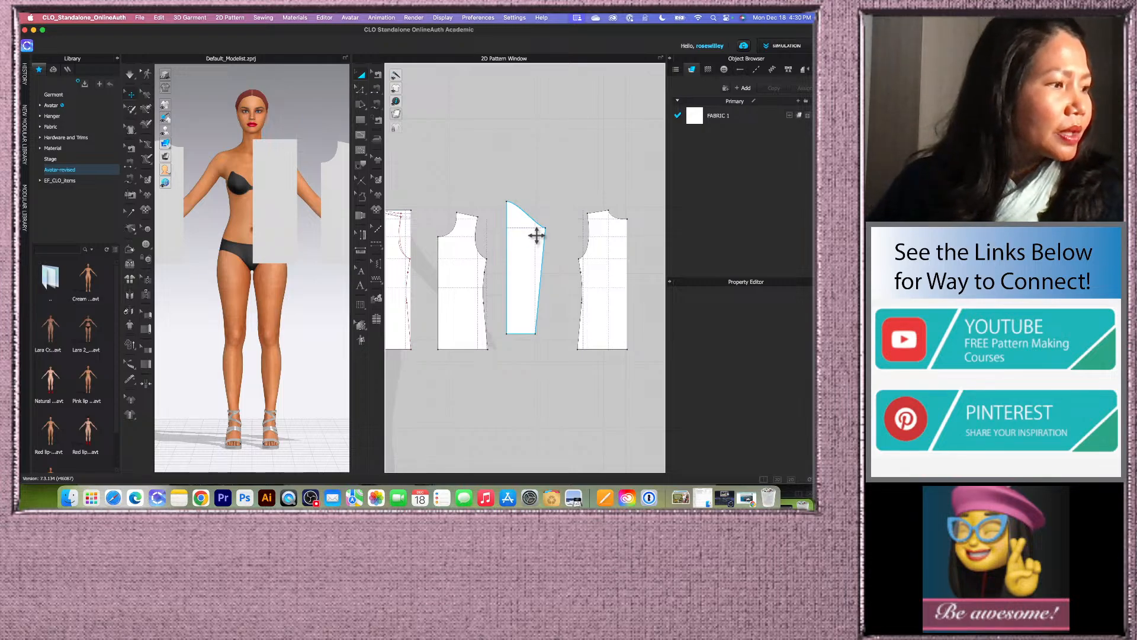
pyautogui.click(556, 218)
pyautogui.scroll(-3, 556, 221)
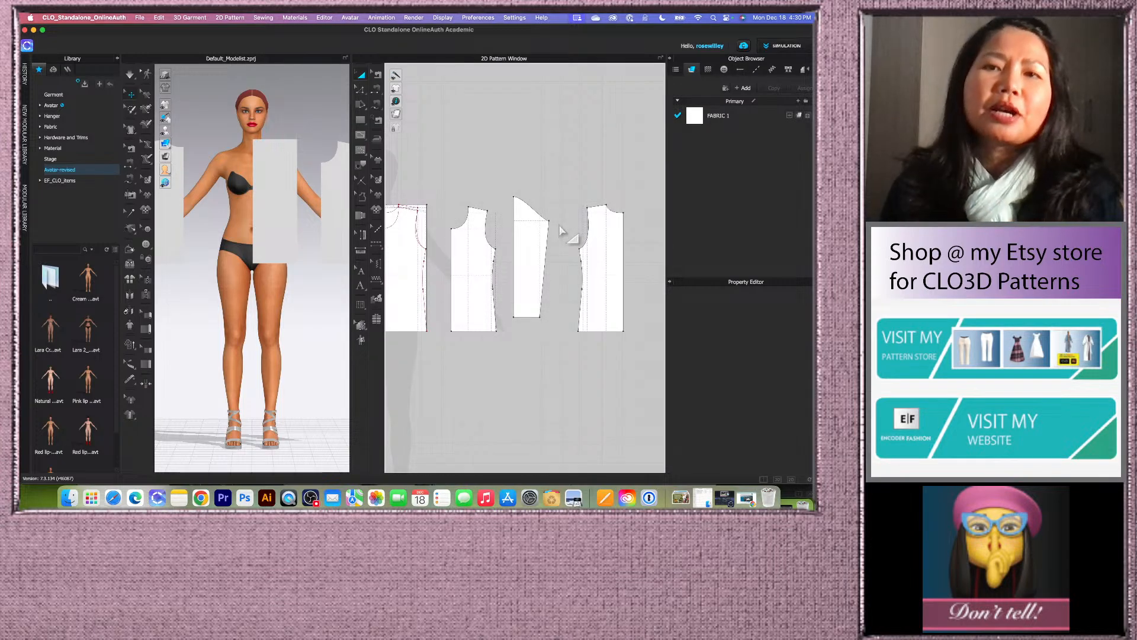
pyautogui.click(539, 243)
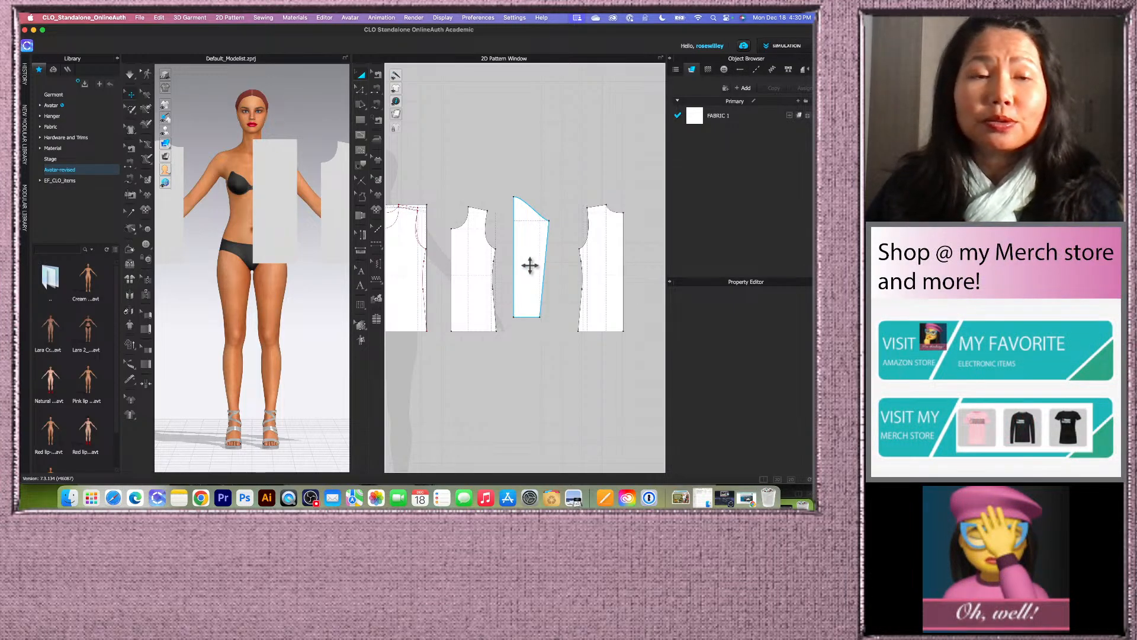
# - Start saving the file as a new project named "Live-knit sweater"
pyautogui.click(140, 18)
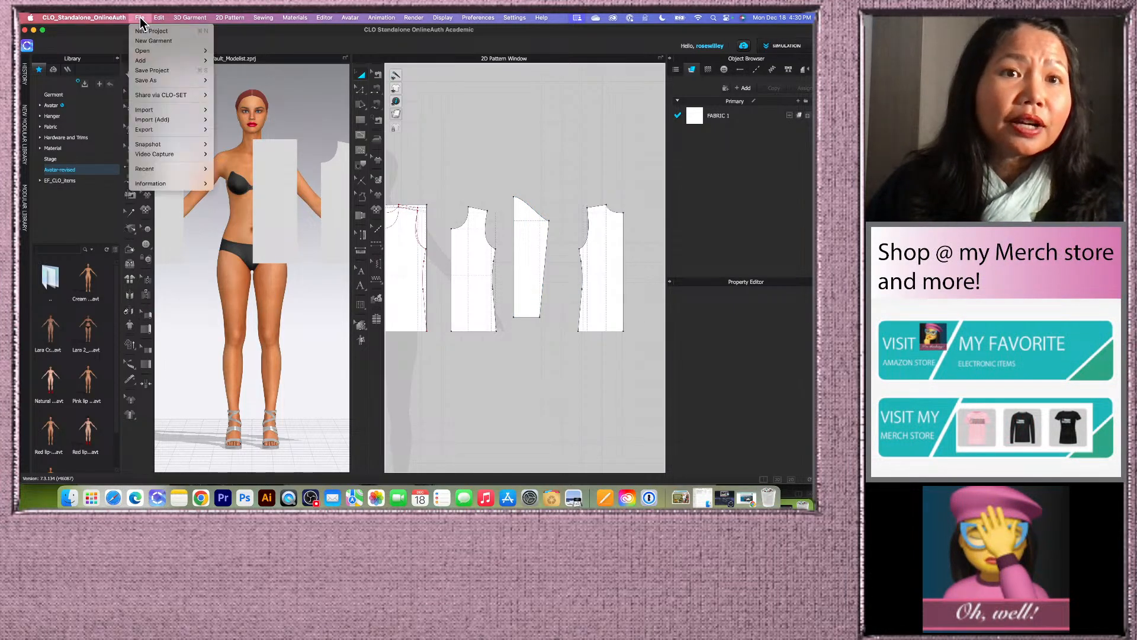
pyautogui.moveTo(154, 82)
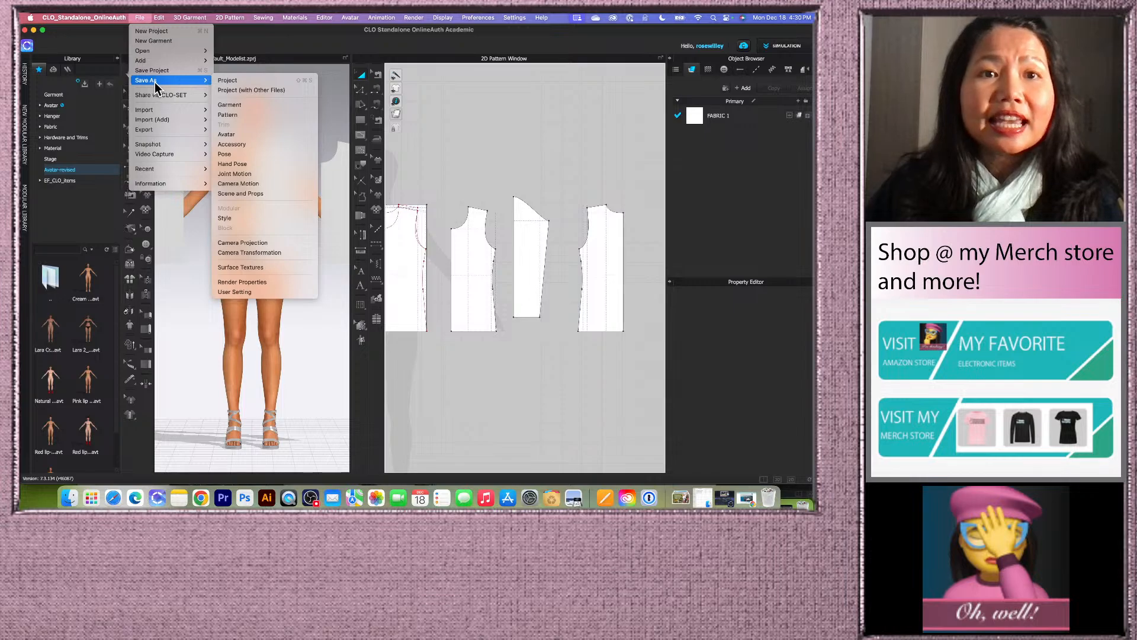
pyautogui.click(250, 80)
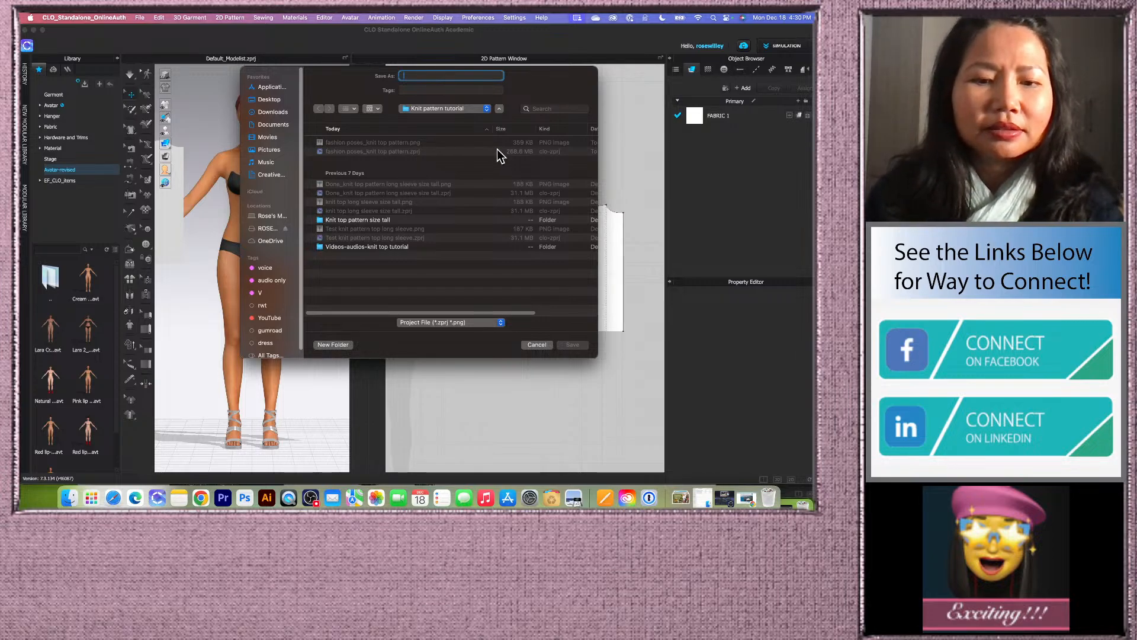
pyautogui.write('Live-knit s')
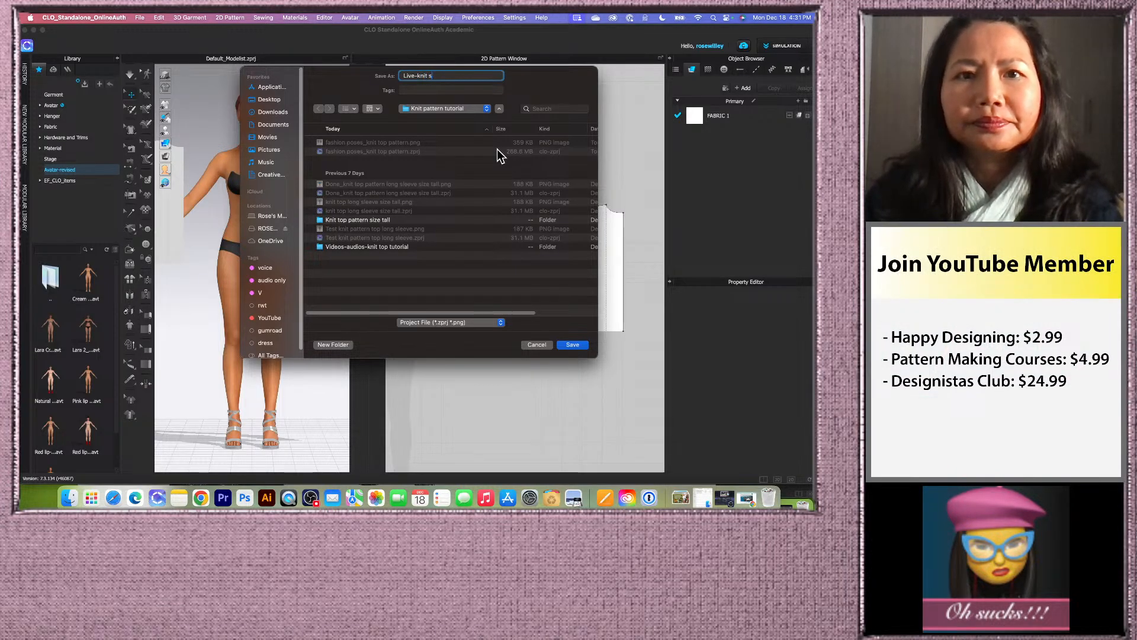
pyautogui.write('weater')
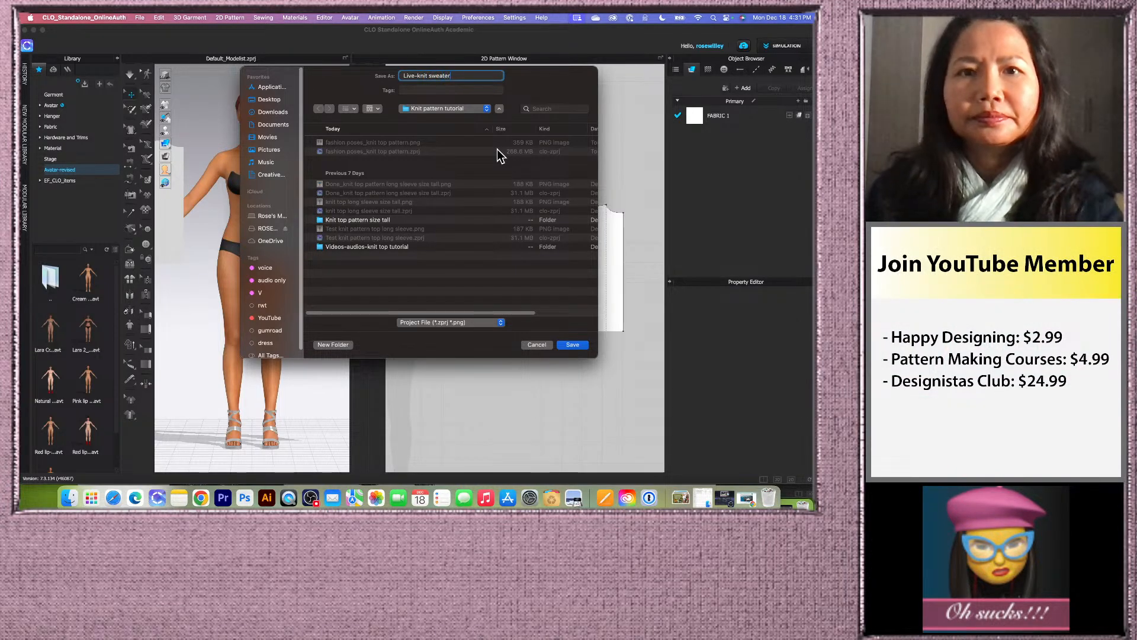
# - Create a folder named "Live-knit sweater" on the Desktop and save the project in it
pyautogui.click(277, 100)
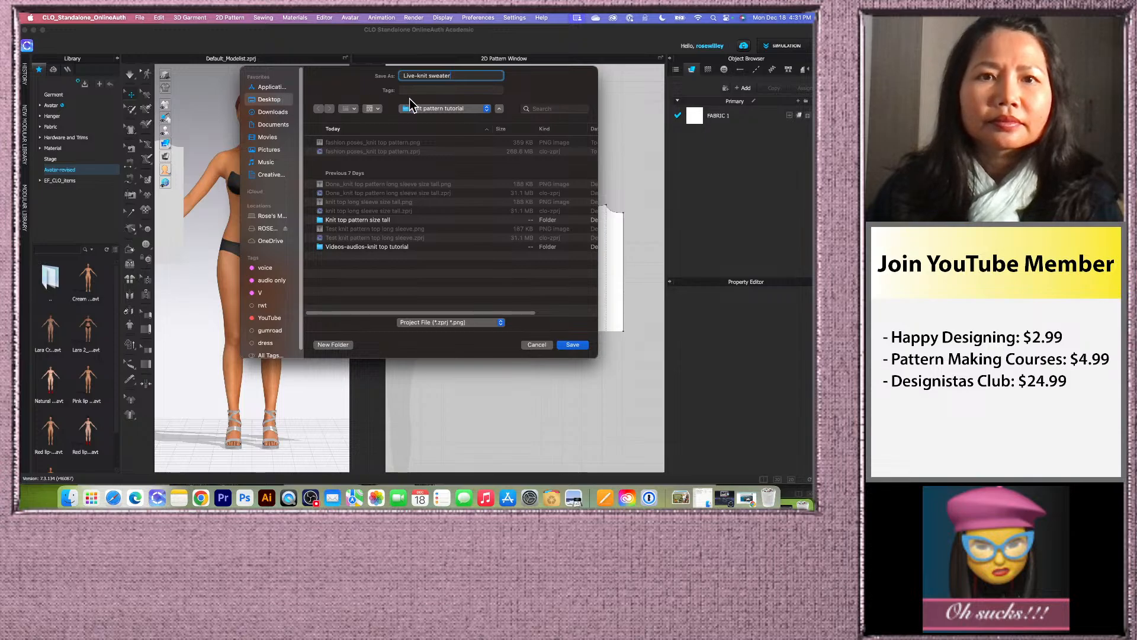
pyautogui.moveTo(457, 75); pyautogui.dragTo(363, 77)
pyautogui.press('super+c')
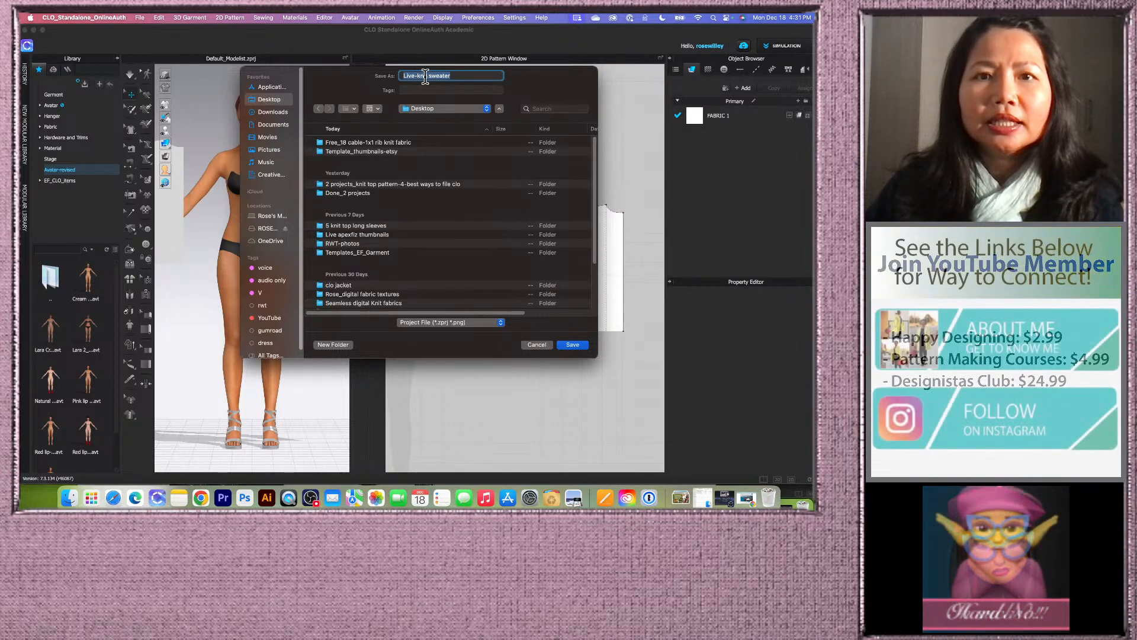
pyautogui.rightClick(425, 77)
pyautogui.click(453, 134)
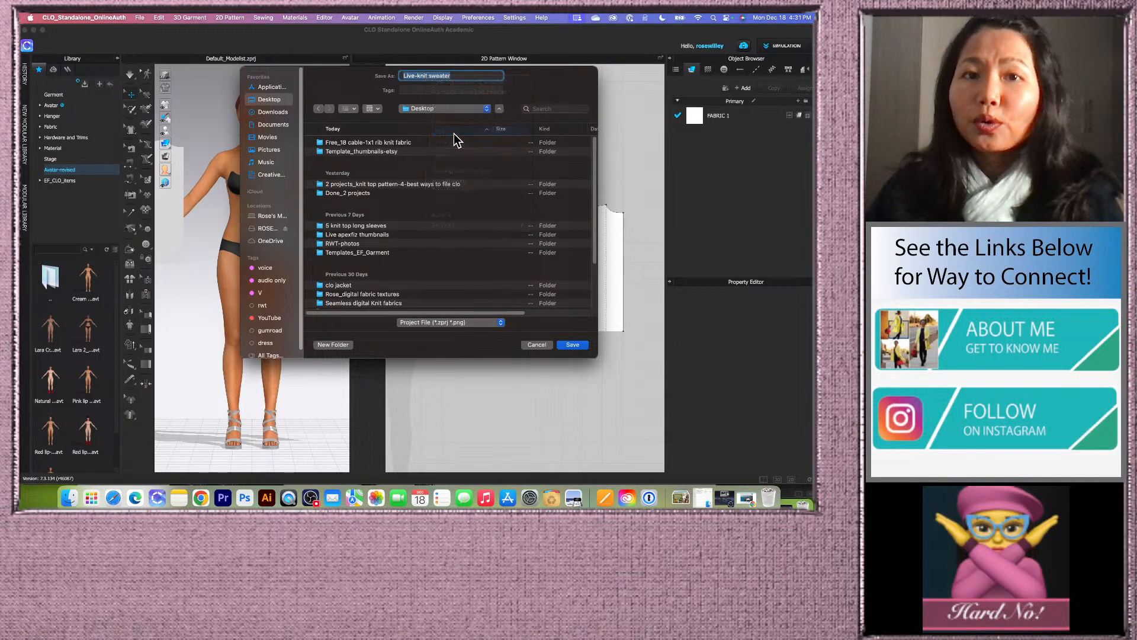
pyautogui.click(332, 345)
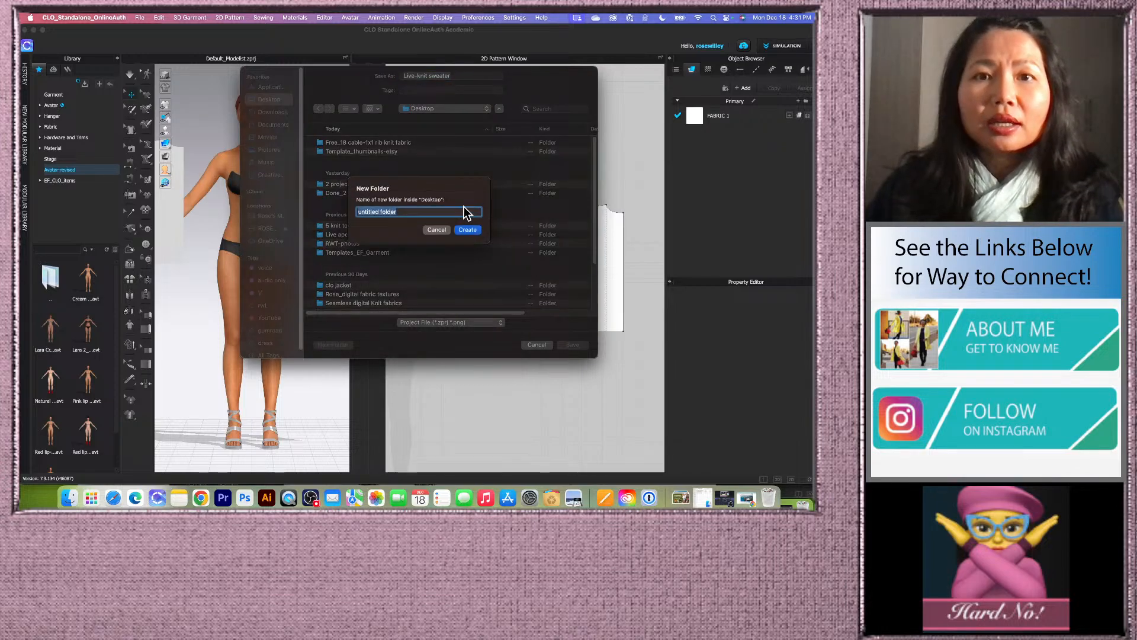
pyautogui.click(404, 215)
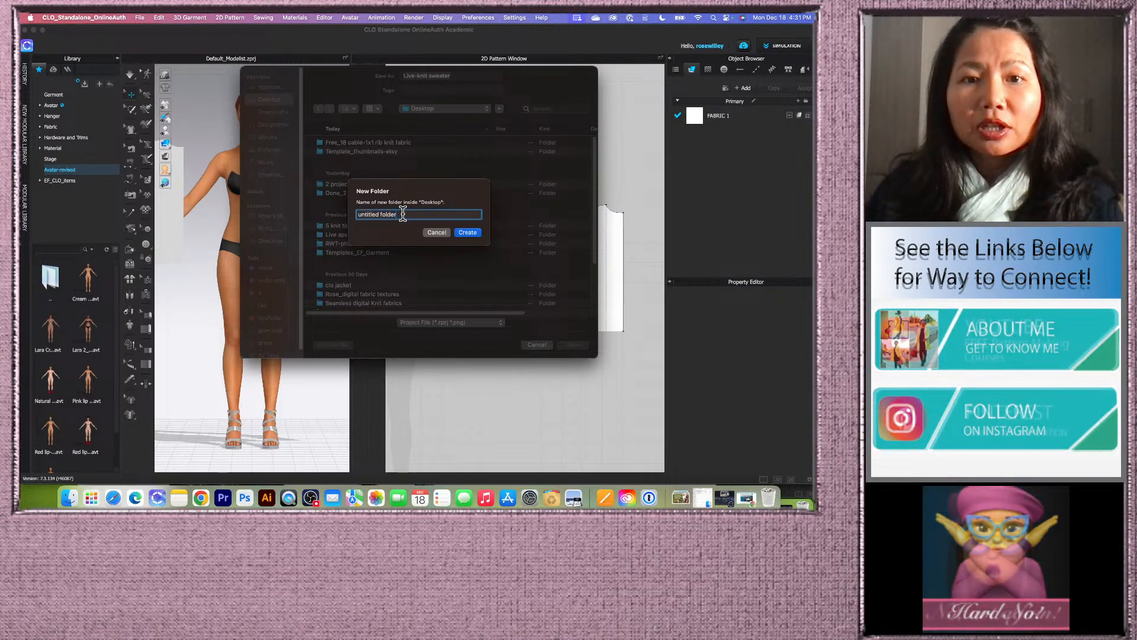
pyautogui.rightClick(367, 215)
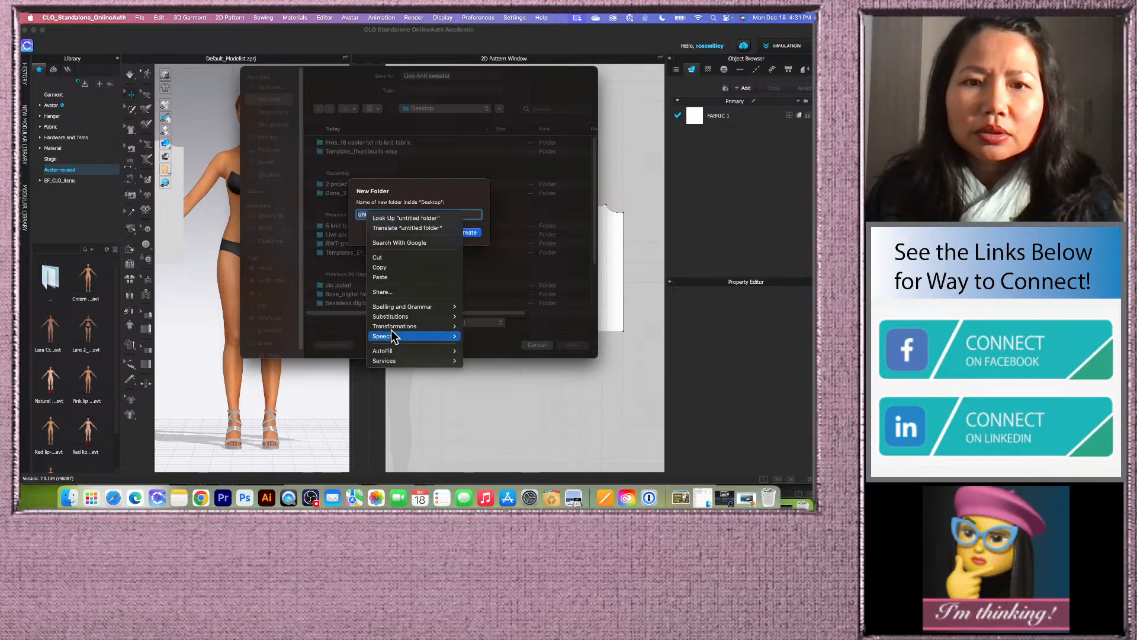
pyautogui.click(392, 277)
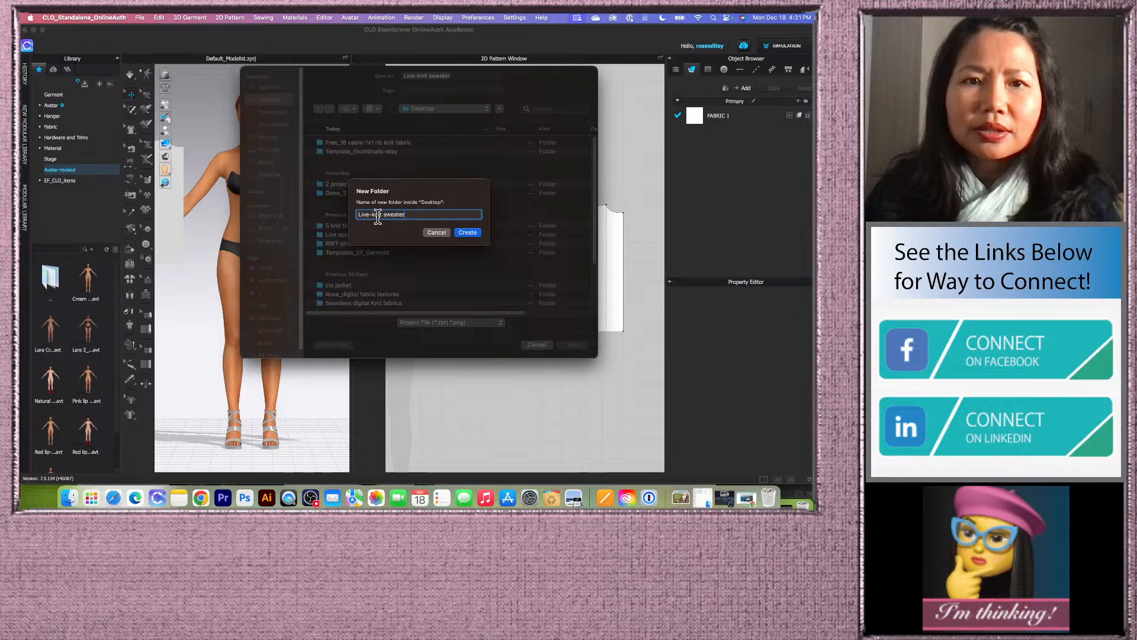
pyautogui.click(470, 233)
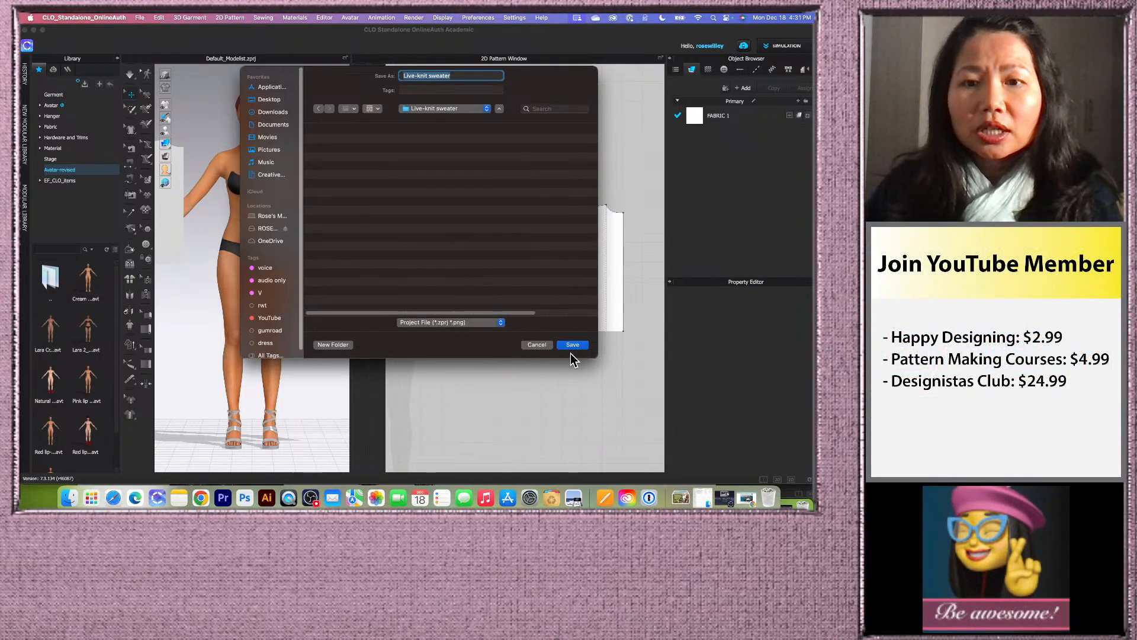
pyautogui.click(572, 344)
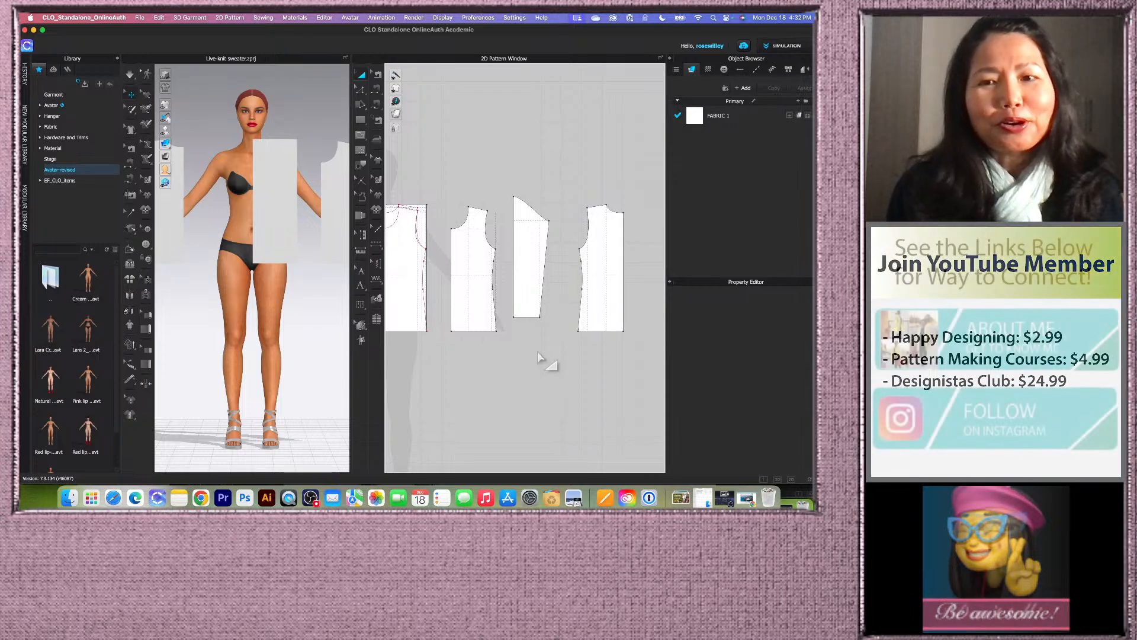
# - Move the half-sleeve to the right and down so its hem is level with the hems of the bodice pieces
pyautogui.scroll(-2, 542, 272)
pyautogui.click(543, 272)
pyautogui.scroll(3, 541, 270)
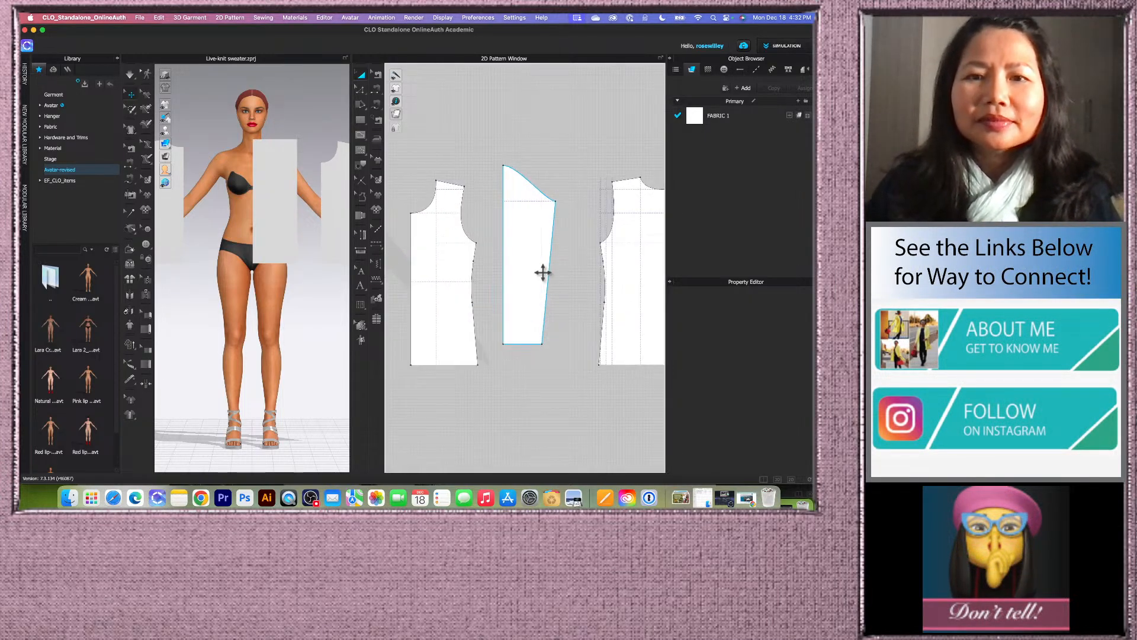
pyautogui.moveTo(525, 267); pyautogui.dragTo(564, 286)
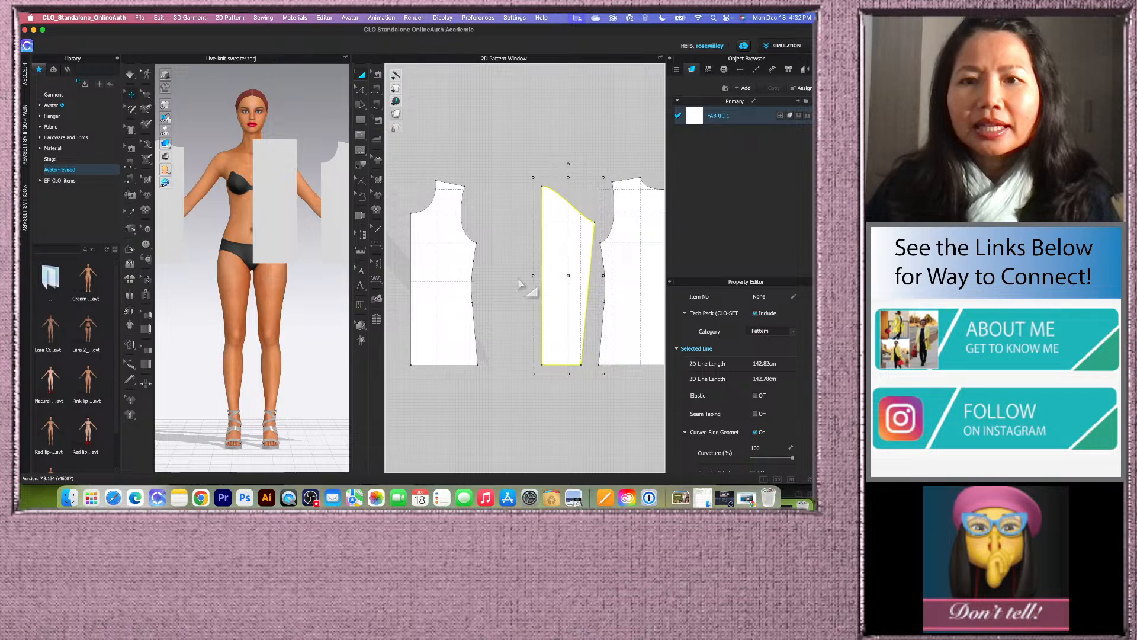
# - Unfold the half-sleeve along its straight vertical center edge into a full symmetrical sleeve
pyautogui.scroll(-2, 509, 278)
pyautogui.press('z')
pyautogui.scroll(2, 513, 239)
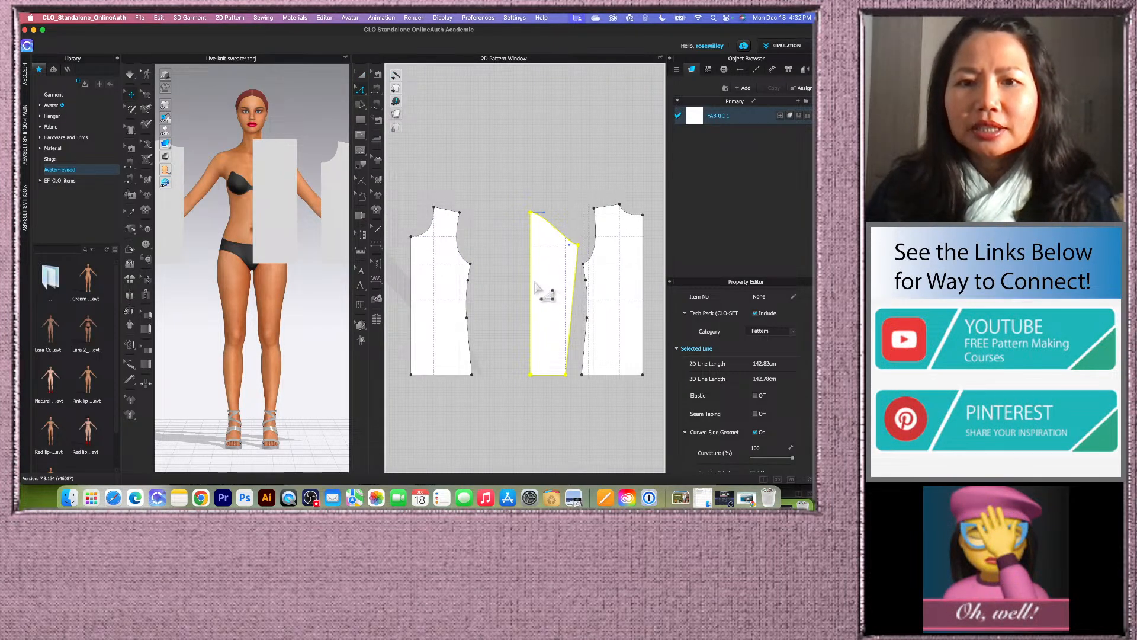
pyautogui.click(532, 289)
pyautogui.rightClick(533, 284)
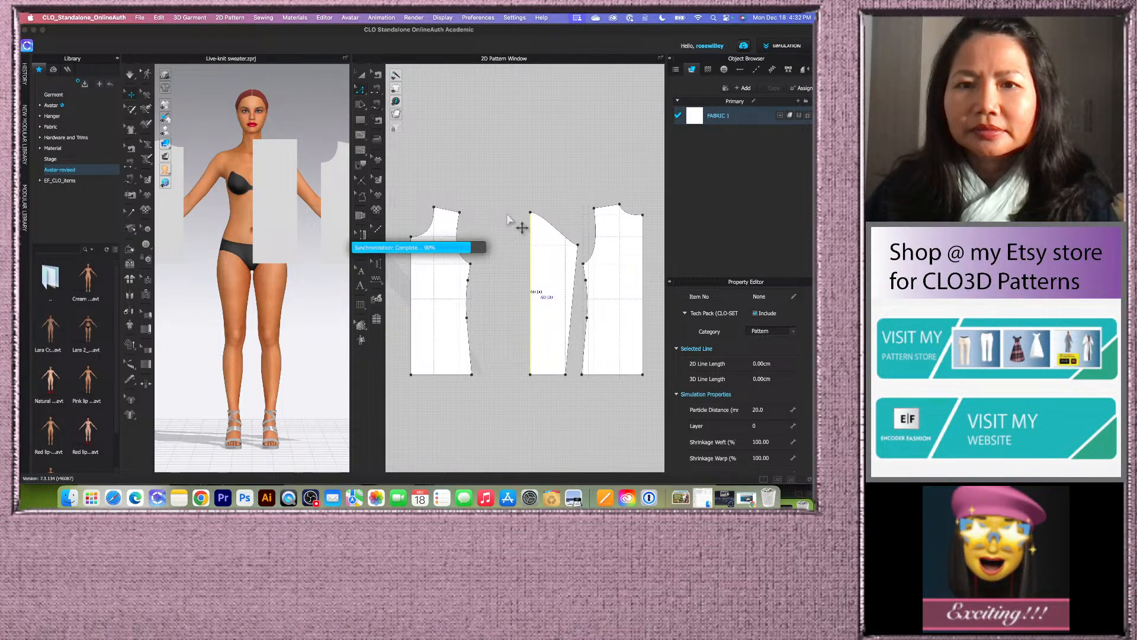
pyautogui.click(502, 195)
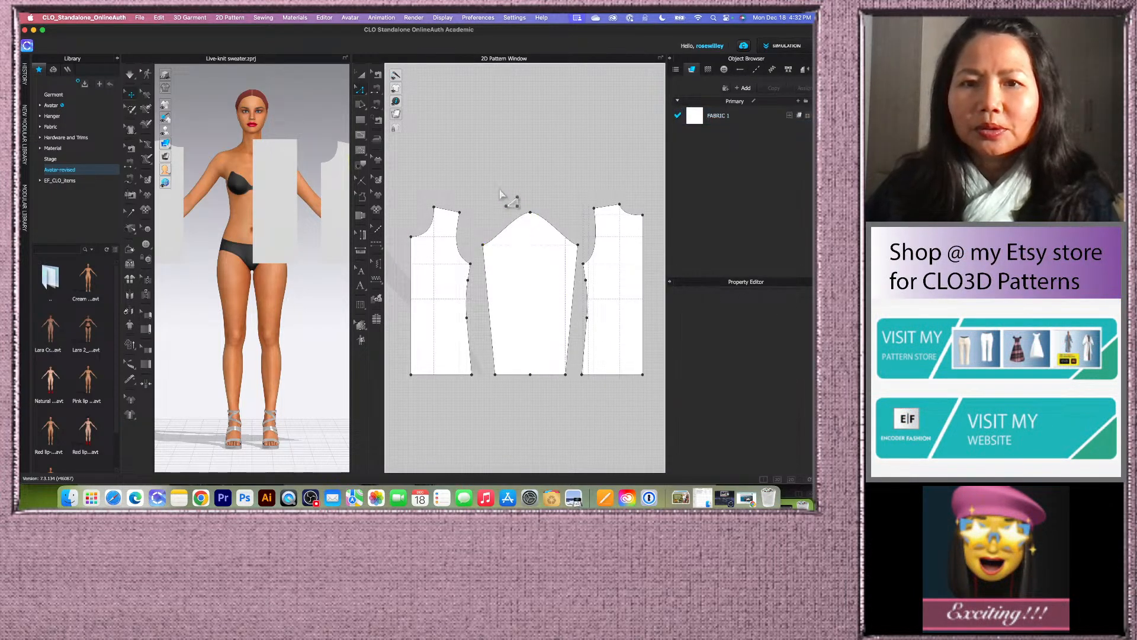
# - Delete the leftover center point on the full sleeve's hem
pyautogui.scroll(-2, 500, 190)
pyautogui.scroll(3, 528, 408)
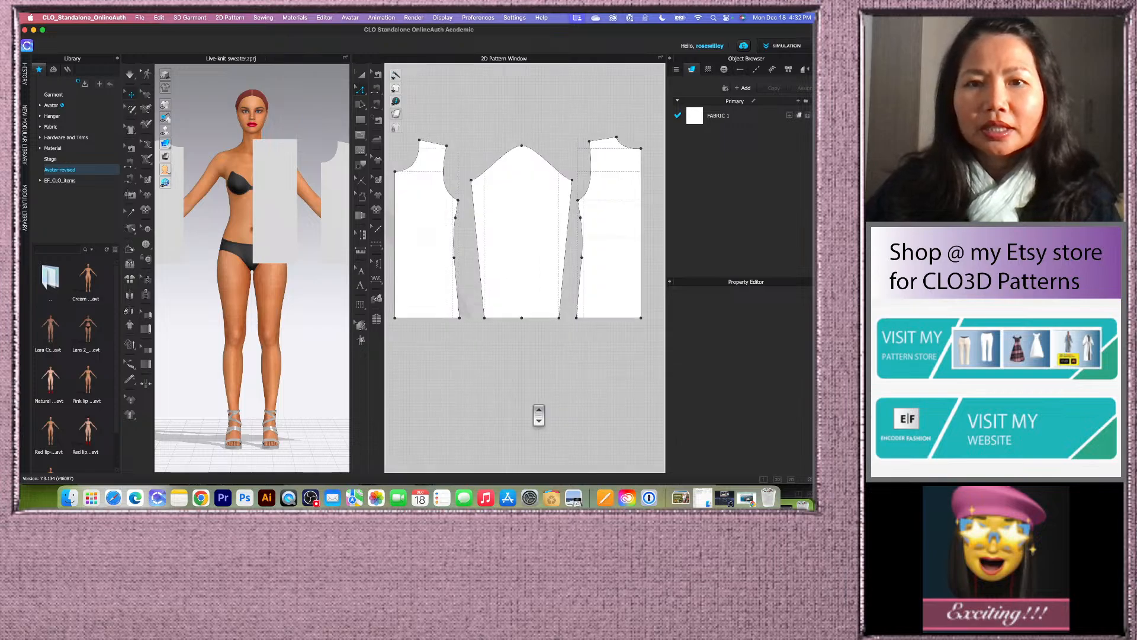
pyautogui.moveTo(511, 294); pyautogui.dragTo(532, 332)
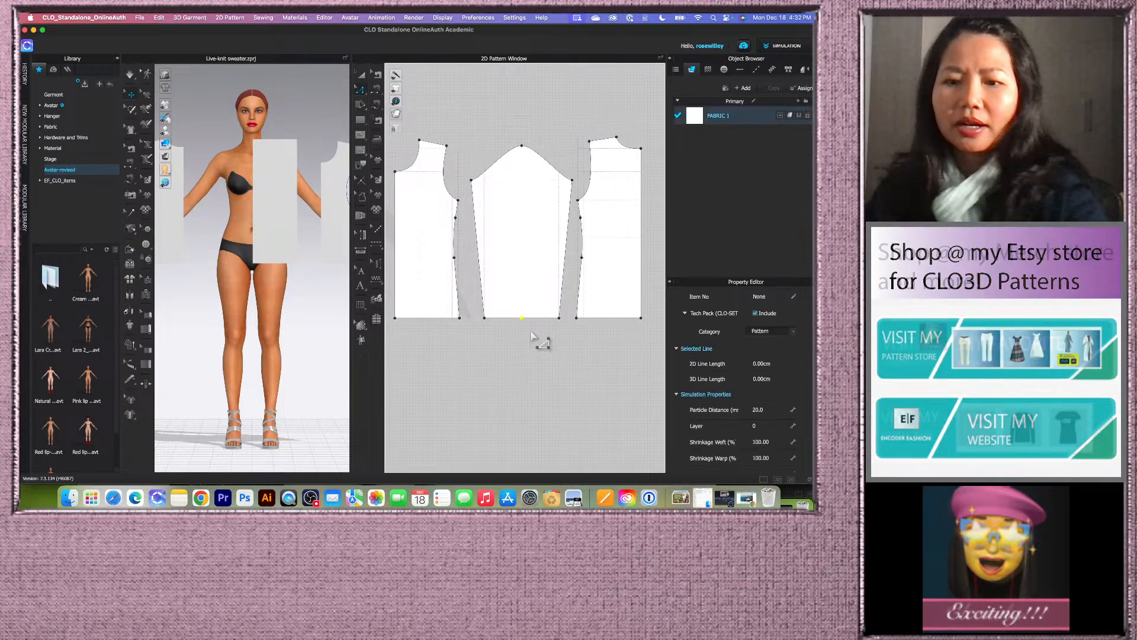
pyautogui.press('Delete')
pyautogui.scroll(-2, 531, 336)
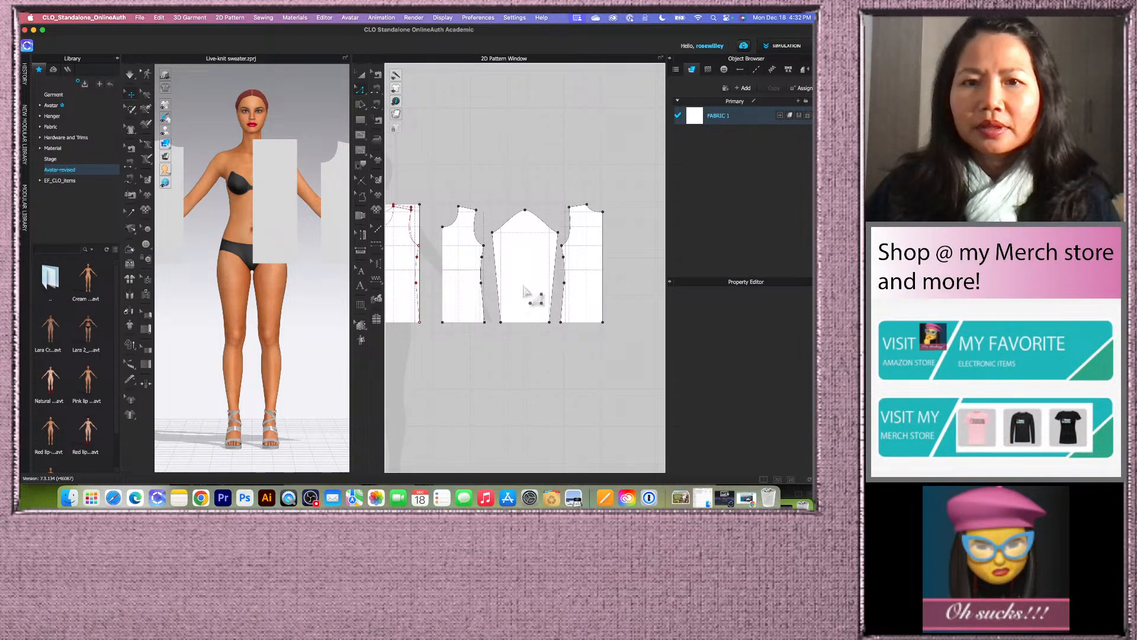
# - Move the full sleeve slightly left to center it between the two bodice pieces
pyautogui.click(357, 77)
pyautogui.scroll(3, 532, 271)
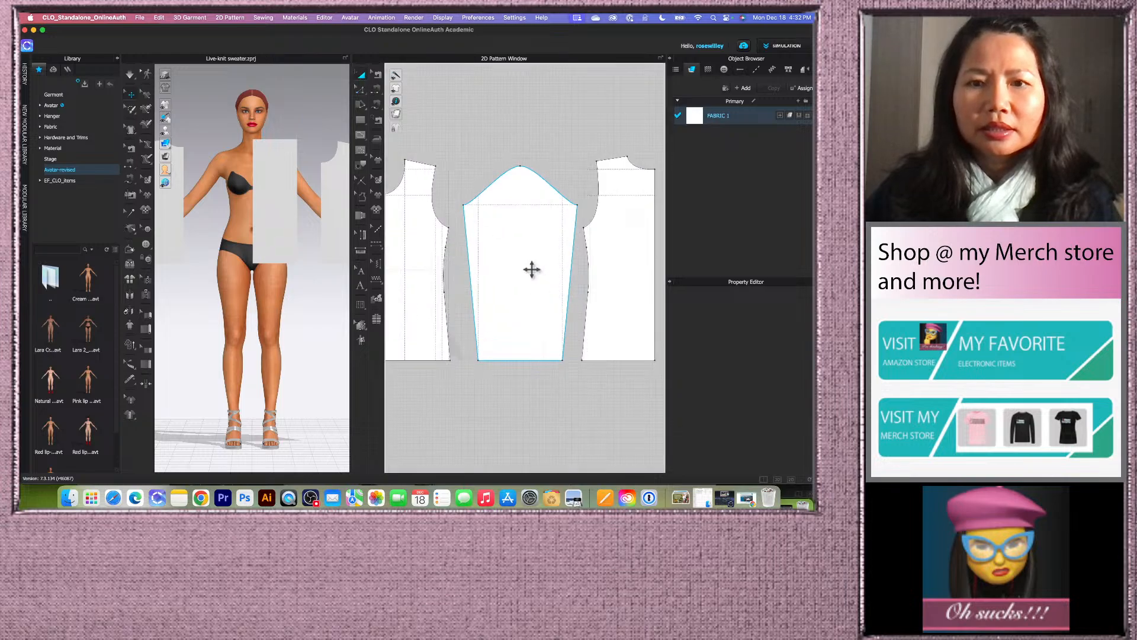
pyautogui.click(537, 279)
pyautogui.moveTo(540, 279); pyautogui.dragTo(538, 279)
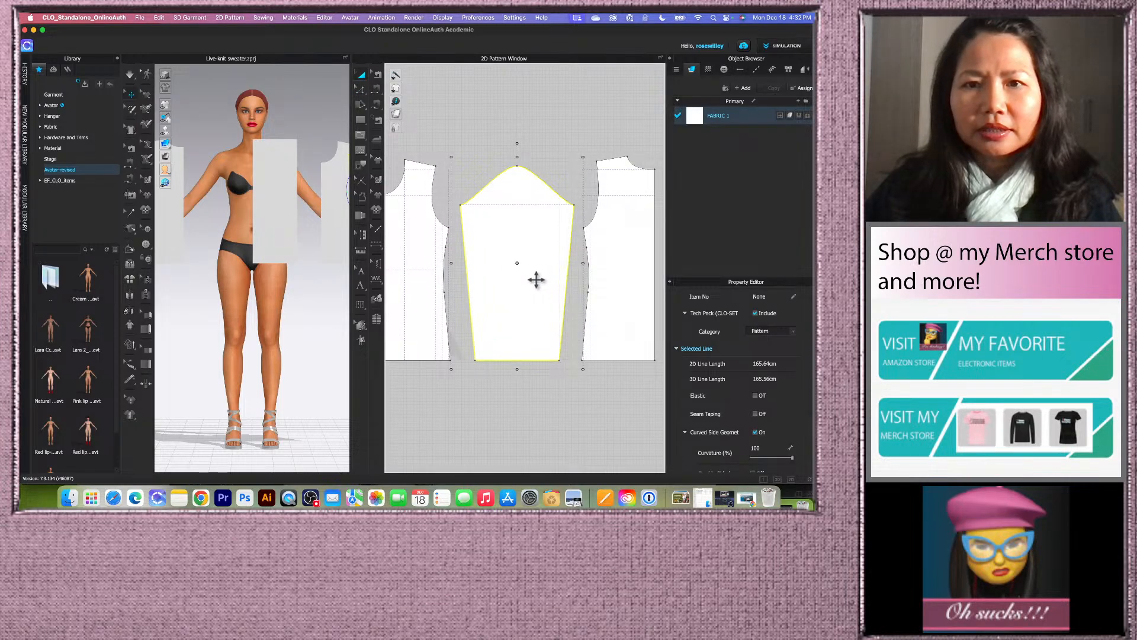
pyautogui.click(533, 153)
pyautogui.scroll(-2, 525, 312)
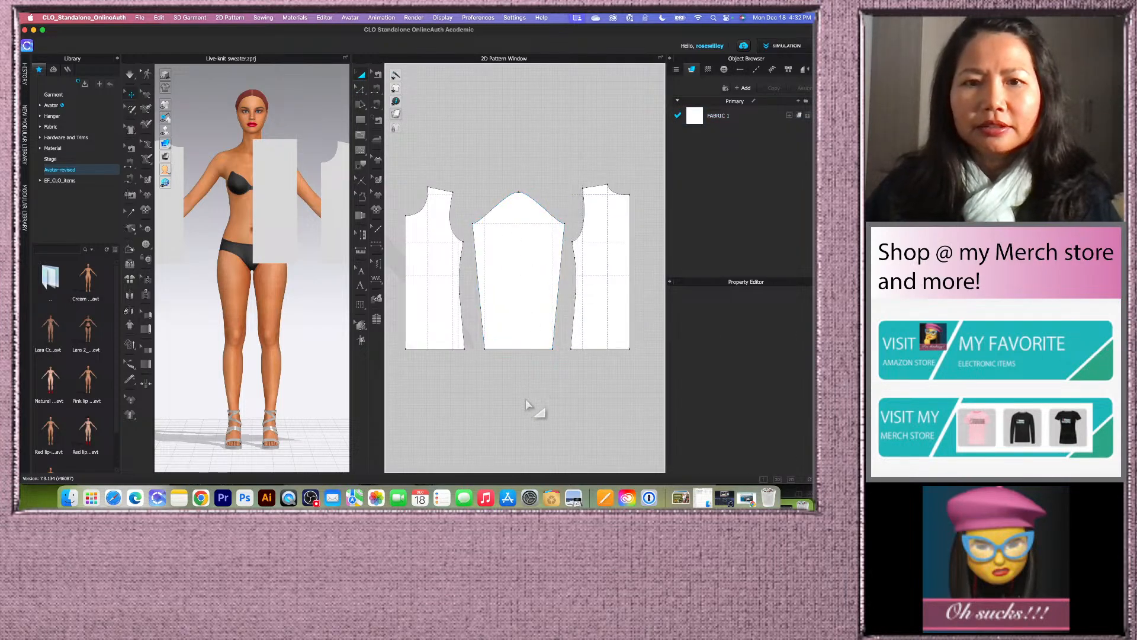
# - Move the rectangular draft block straight up above the avatar silhouette and reset its 3D arrangement to match
pyautogui.scroll(-2, 527, 392)
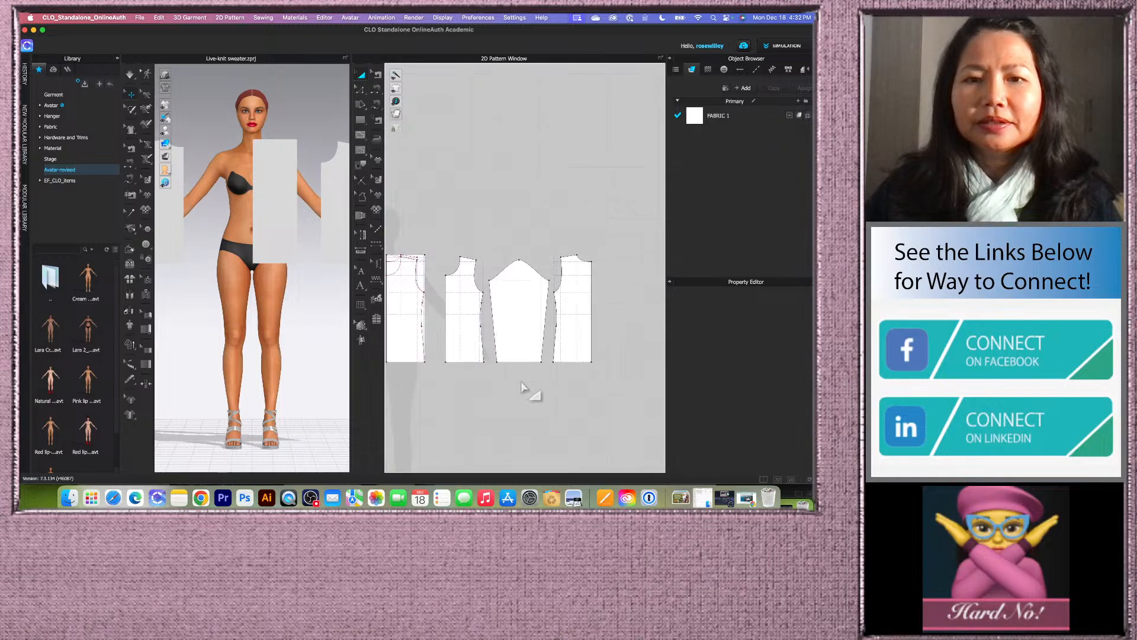
pyautogui.scroll(-2, 569, 302)
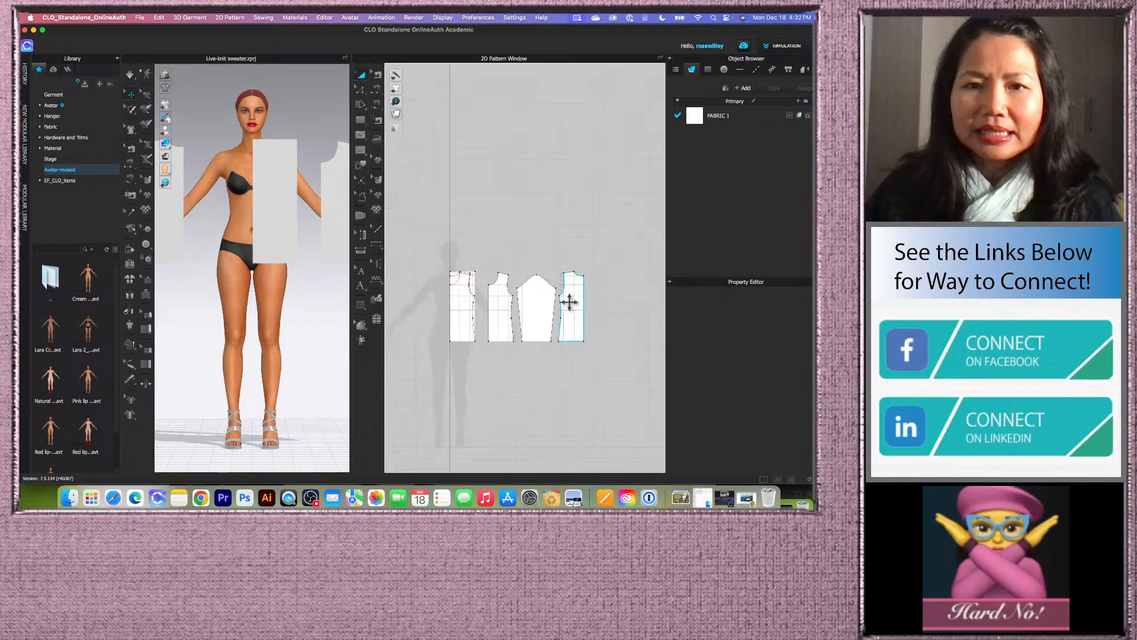
pyautogui.scroll(1, 505, 363)
pyautogui.scroll(2, 447, 352)
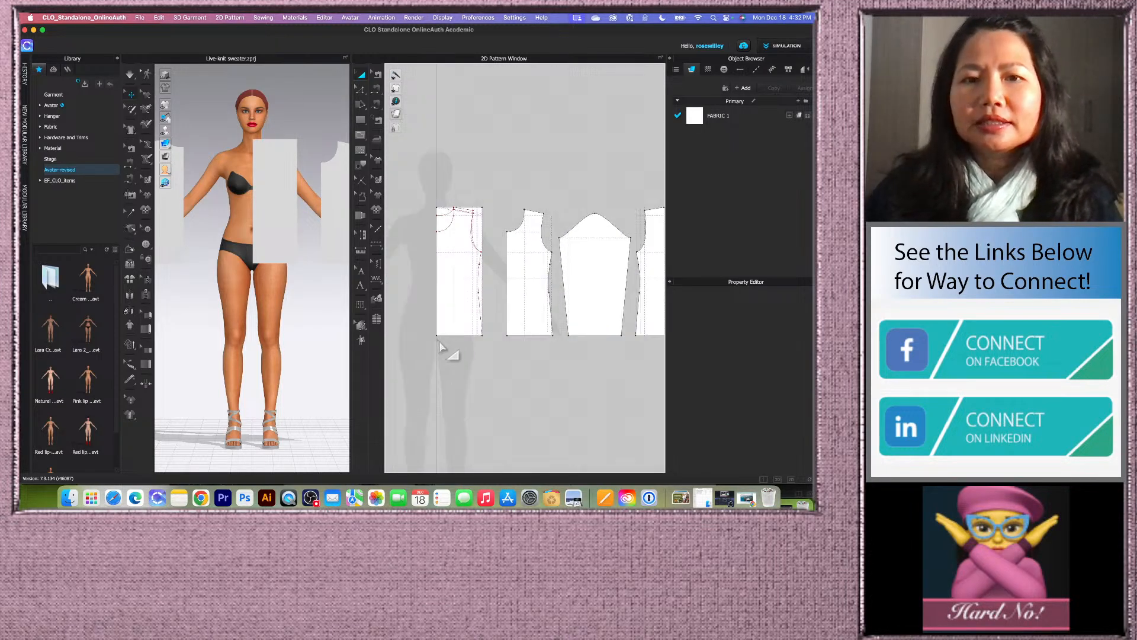
pyautogui.scroll(-2, 456, 257)
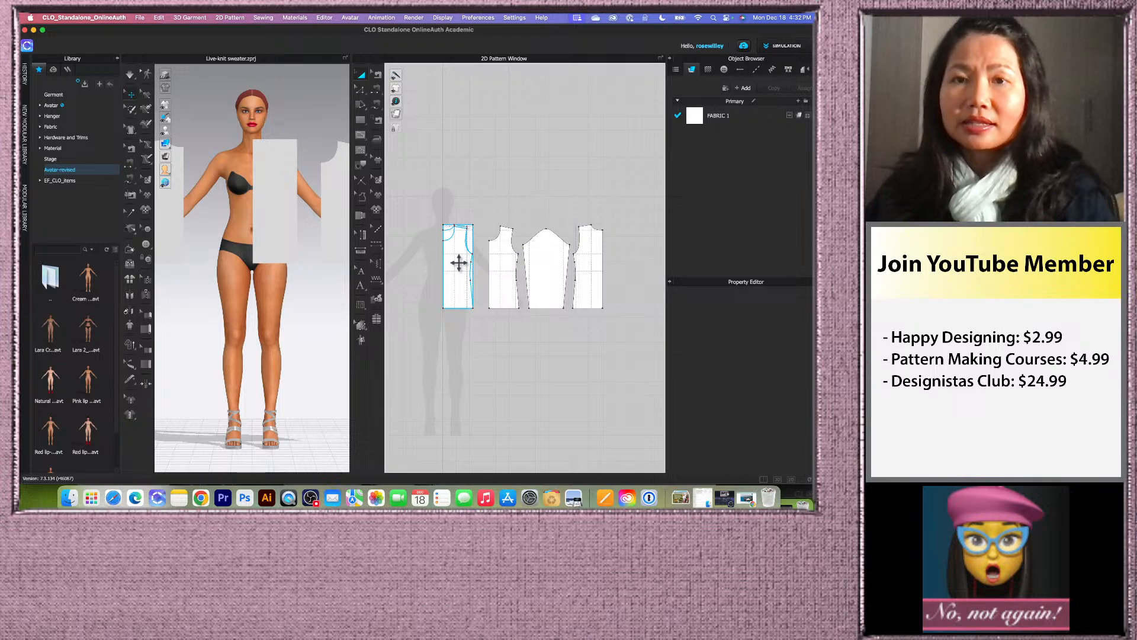
pyautogui.scroll(-1, 460, 262)
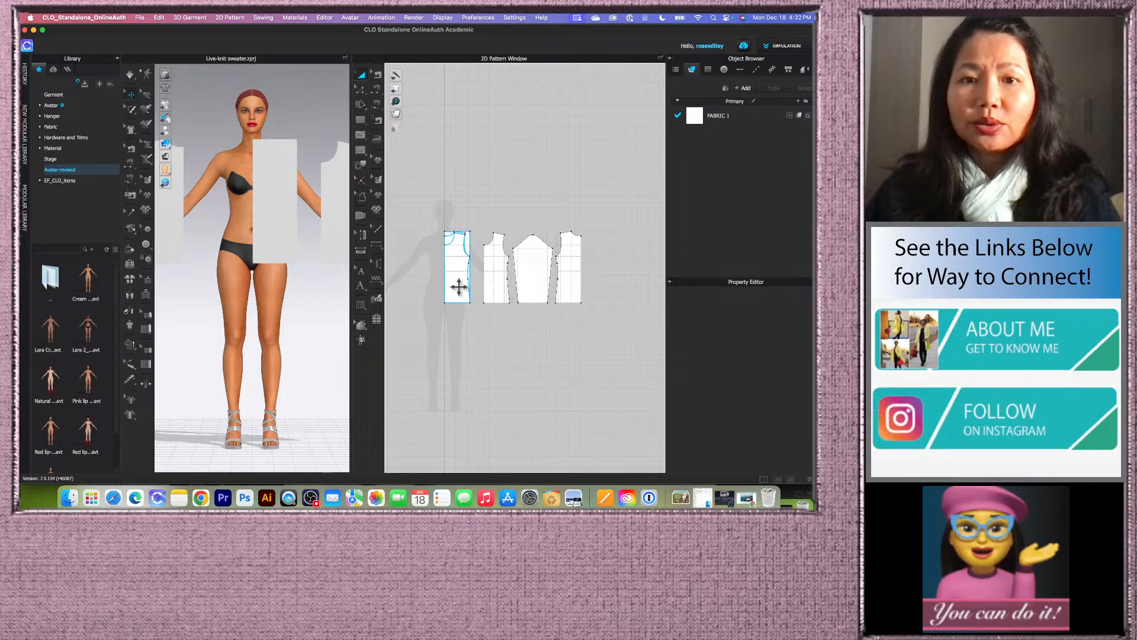
pyautogui.moveTo(460, 295); pyautogui.dragTo(457, 141)
pyautogui.scroll(-1, 470, 256)
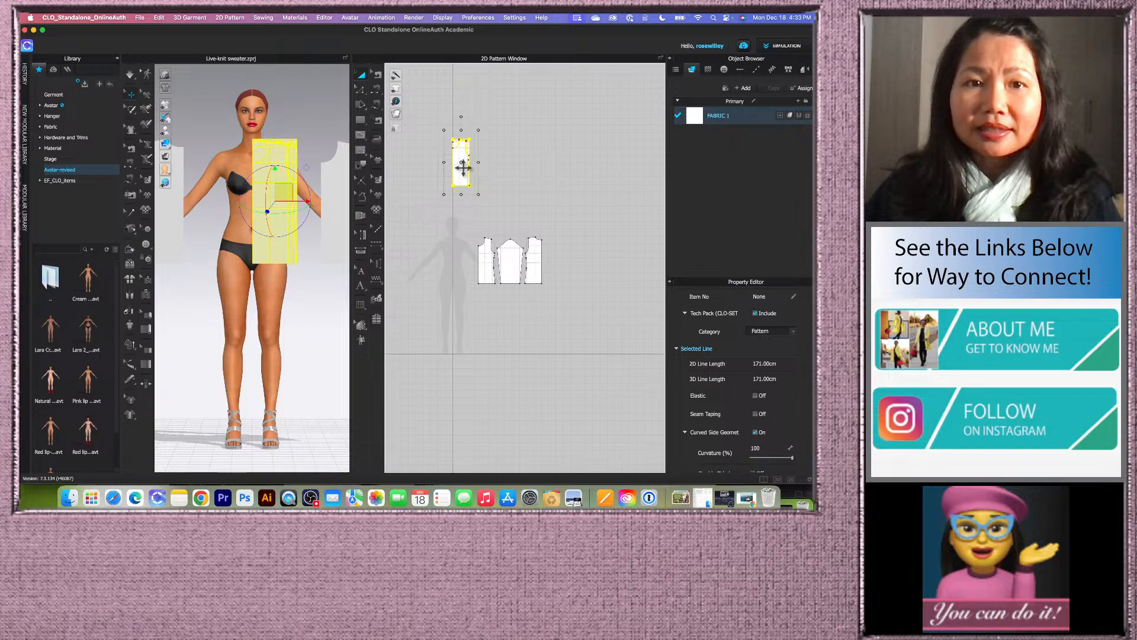
pyautogui.click(130, 282)
pyautogui.scroll(-3, 414, 261)
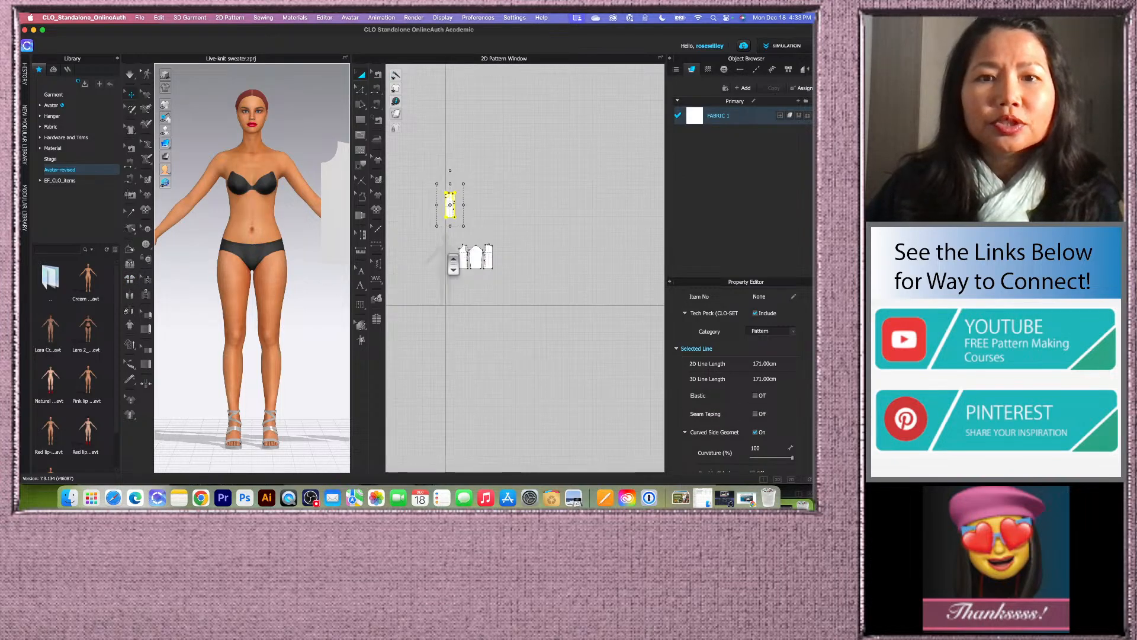
pyautogui.scroll(-5, 261, 249)
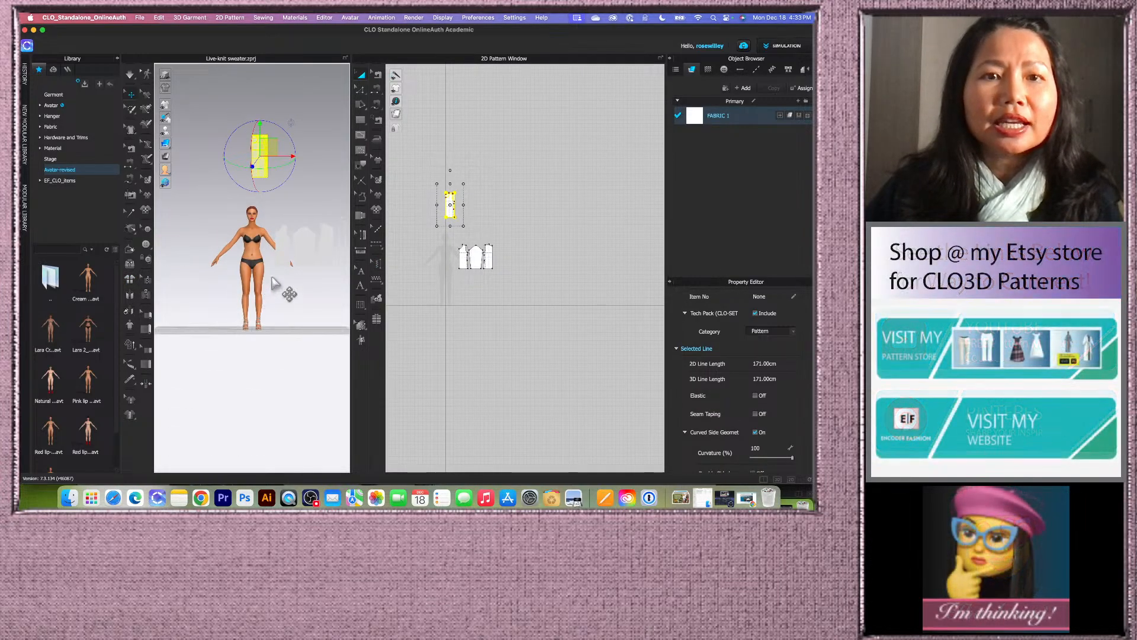
# - Freeze and deactivate the rectangular draft block and hide it in the 3D view
pyautogui.scroll(3, 456, 198)
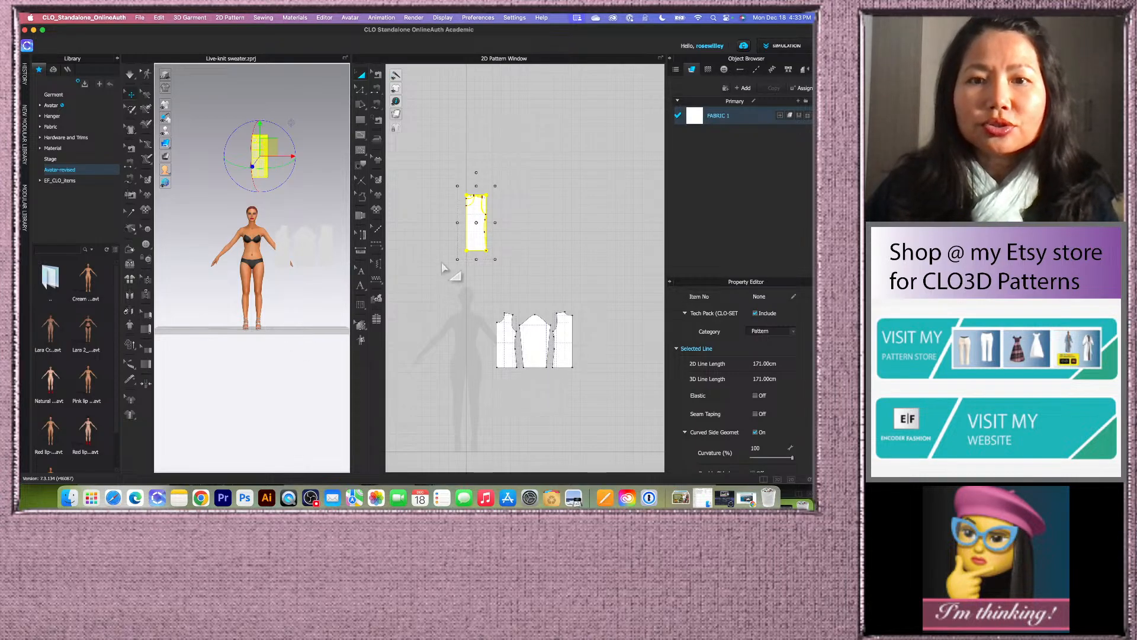
pyautogui.scroll(2, 440, 261)
pyautogui.scroll(-4, 439, 255)
pyautogui.scroll(5, 494, 371)
pyautogui.scroll(-2, 494, 371)
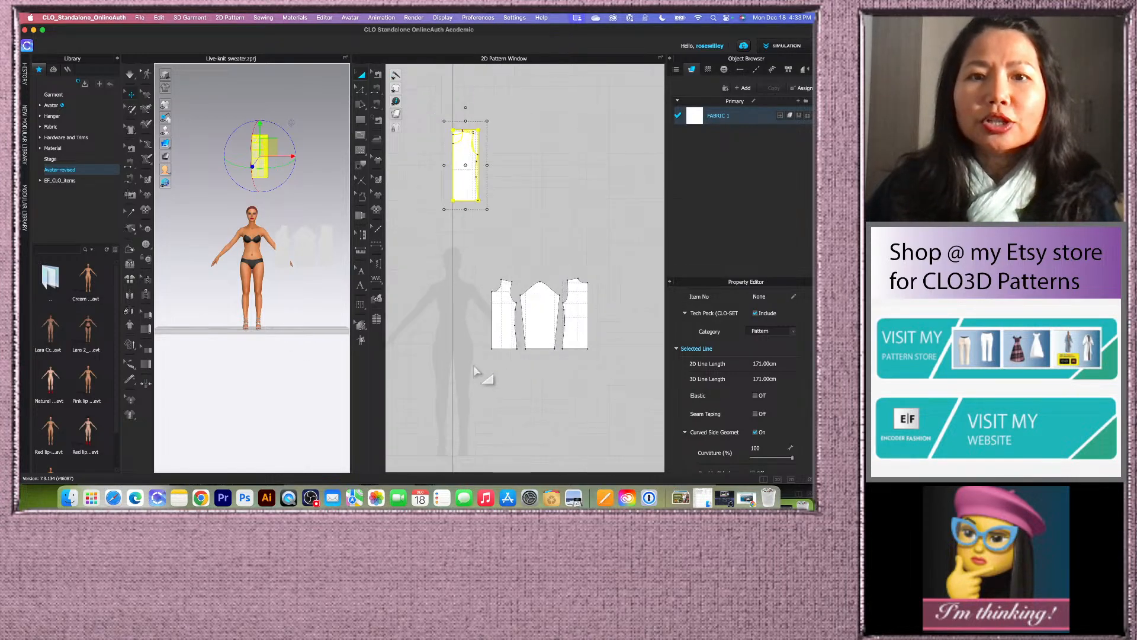
pyautogui.rightClick(464, 191)
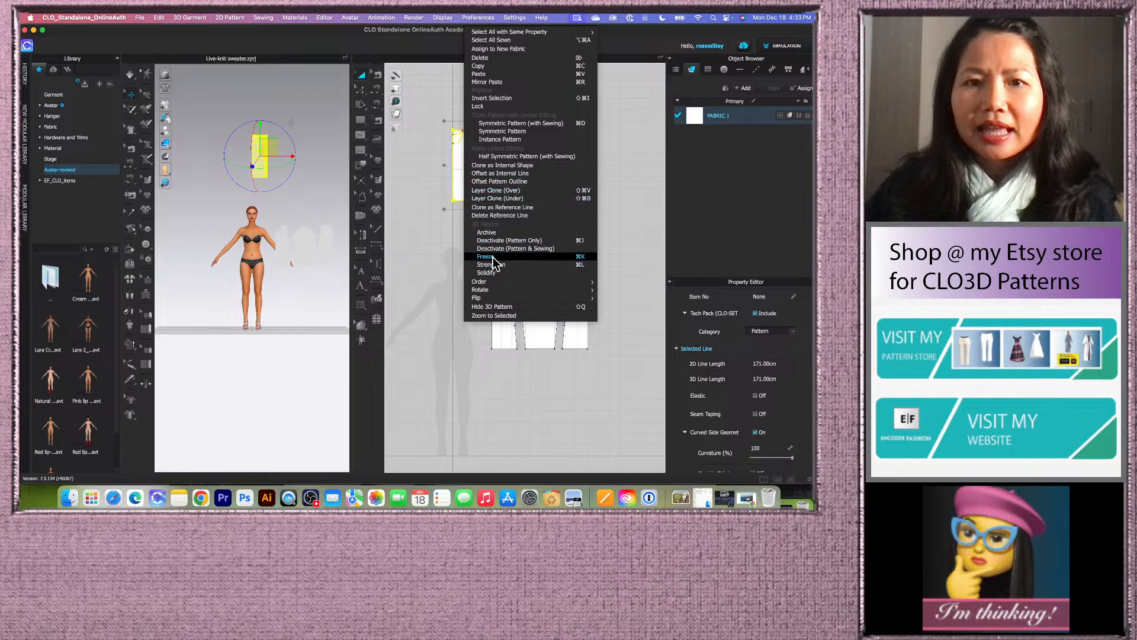
pyautogui.click(487, 257)
pyautogui.rightClick(466, 178)
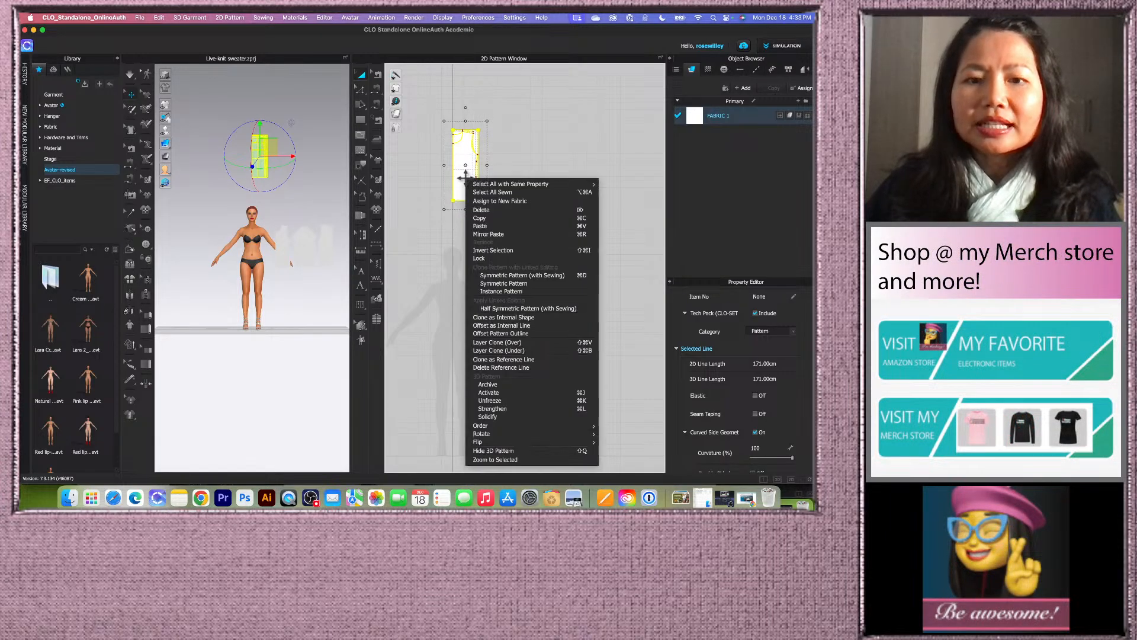
pyautogui.click(512, 452)
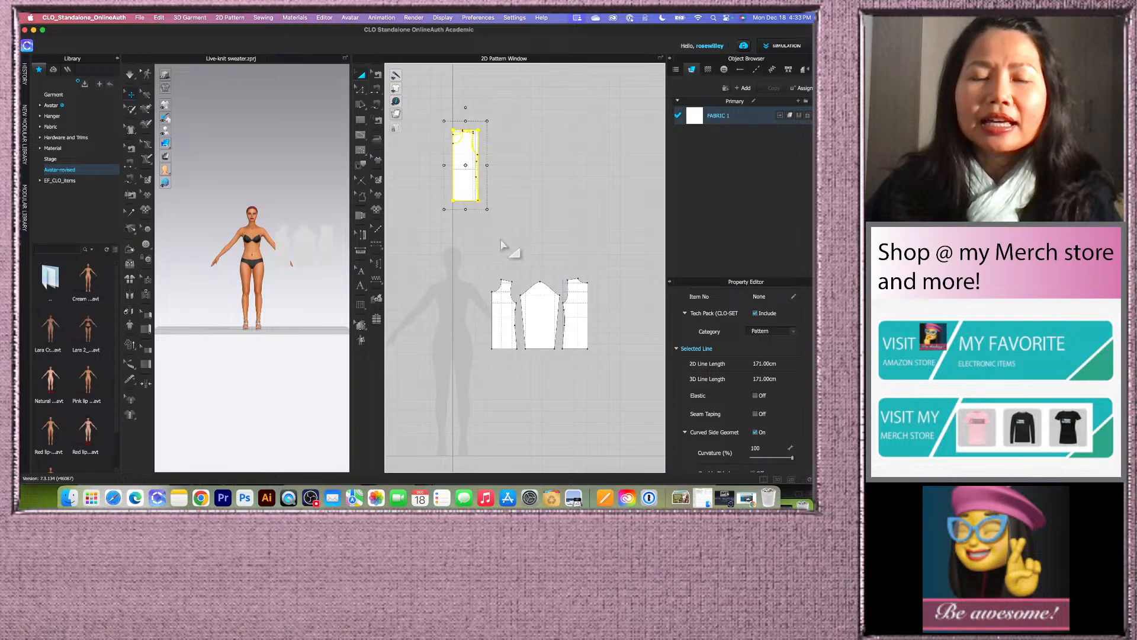
# - Save the project with the finished sleeve and bodice pieces
pyautogui.scroll(-4, 508, 334)
pyautogui.scroll(5, 515, 369)
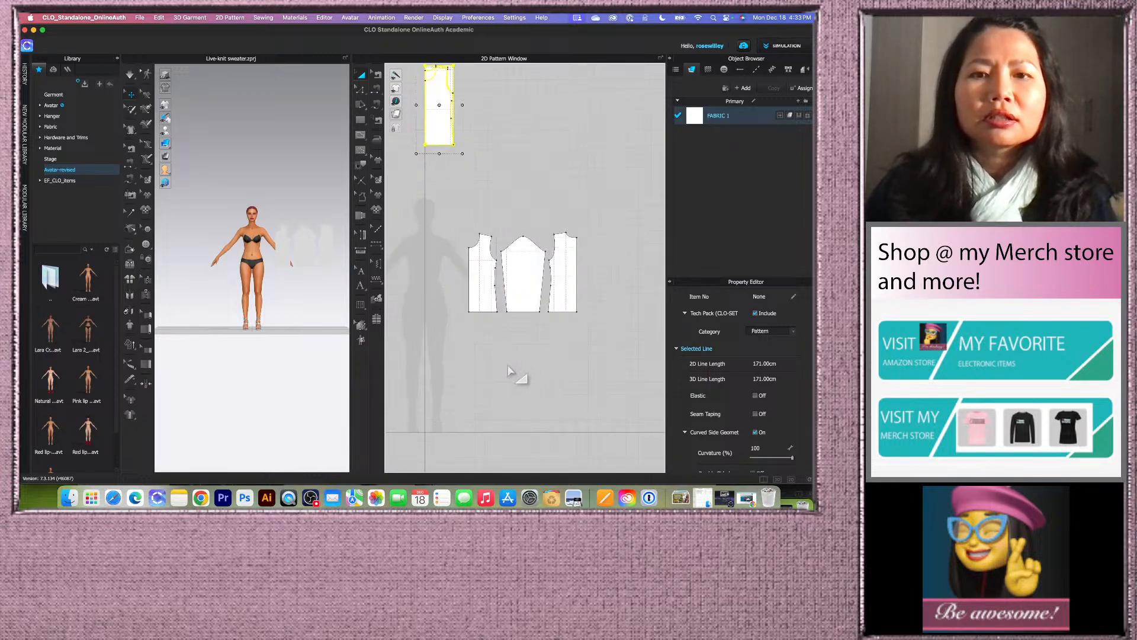
pyautogui.scroll(5, 515, 258)
pyautogui.scroll(-4, 491, 254)
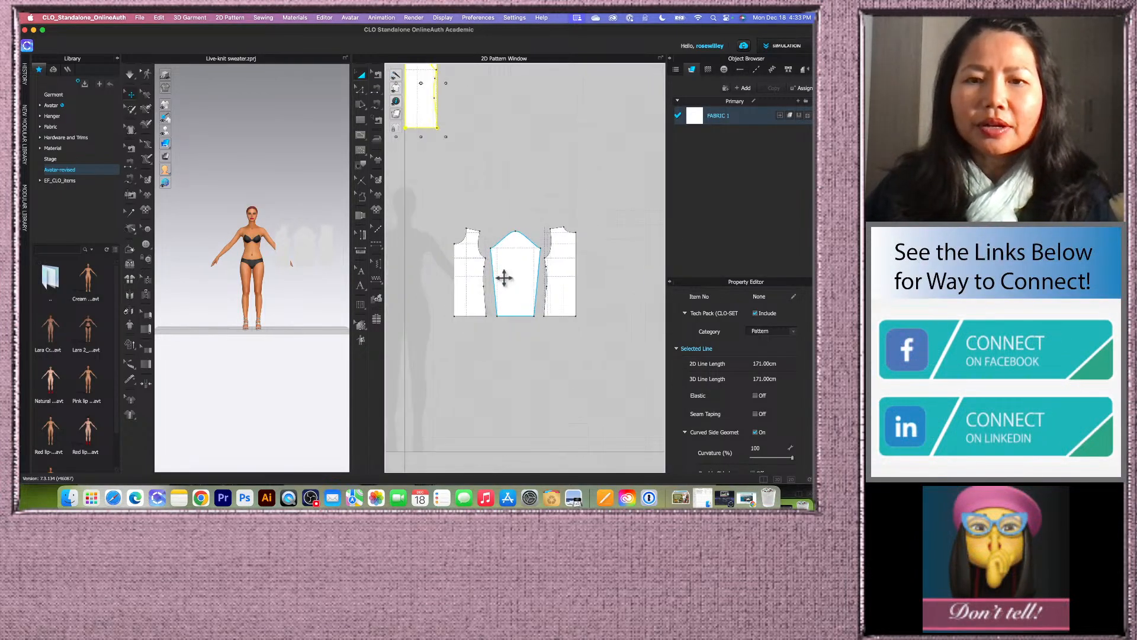
pyautogui.scroll(2, 515, 315)
pyautogui.scroll(2, 500, 161)
pyautogui.scroll(-2, 499, 161)
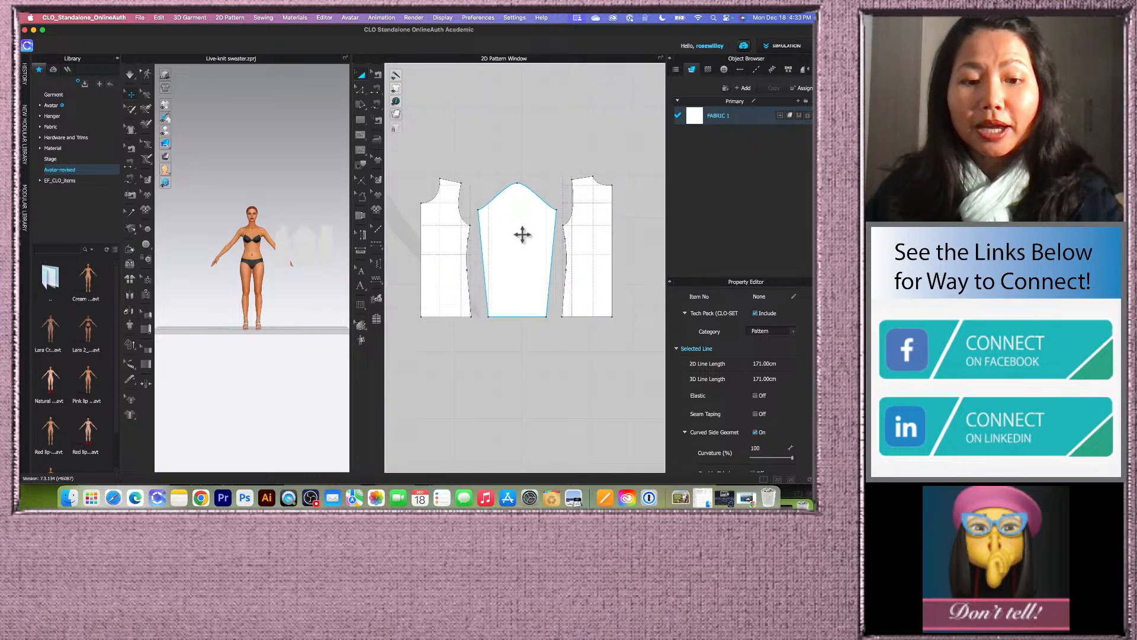
pyautogui.press('super+s')
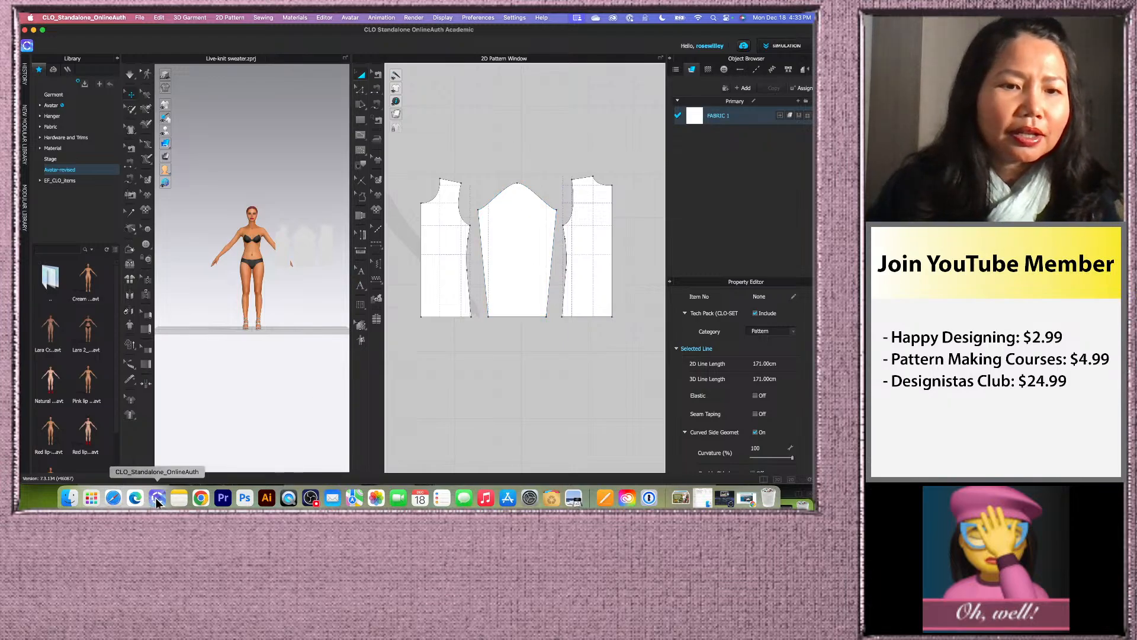
# - Switch to Chrome and examine the Gumroad product page for the 18 digital knit fabrics, comparing it briefly with the Preview images
pyautogui.click(200, 498)
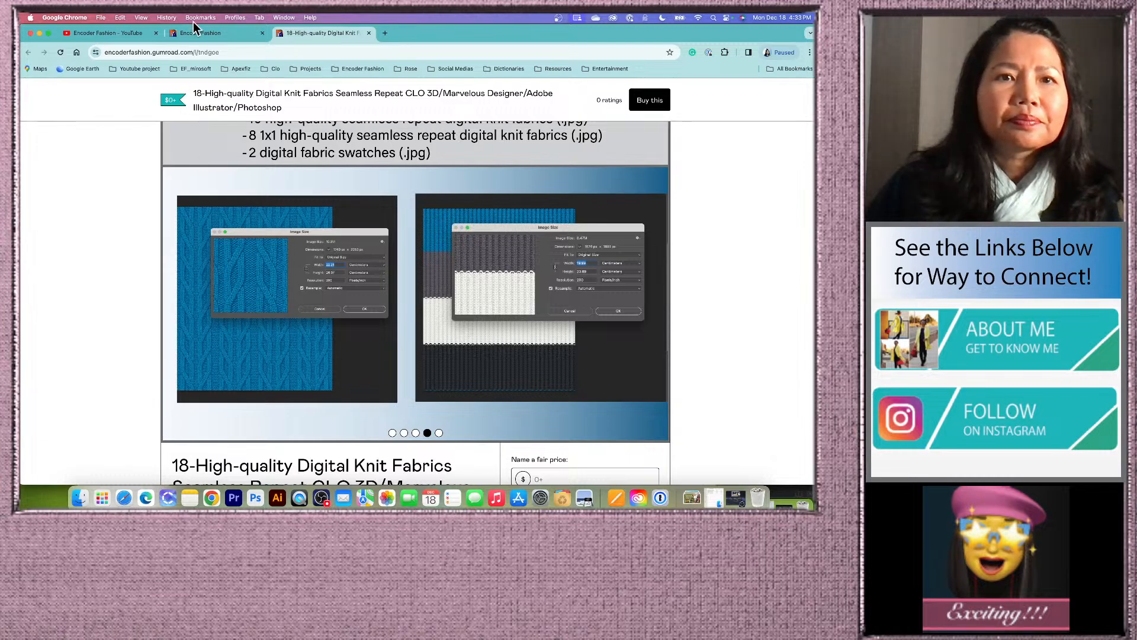
pyautogui.scroll(3, 447, 300)
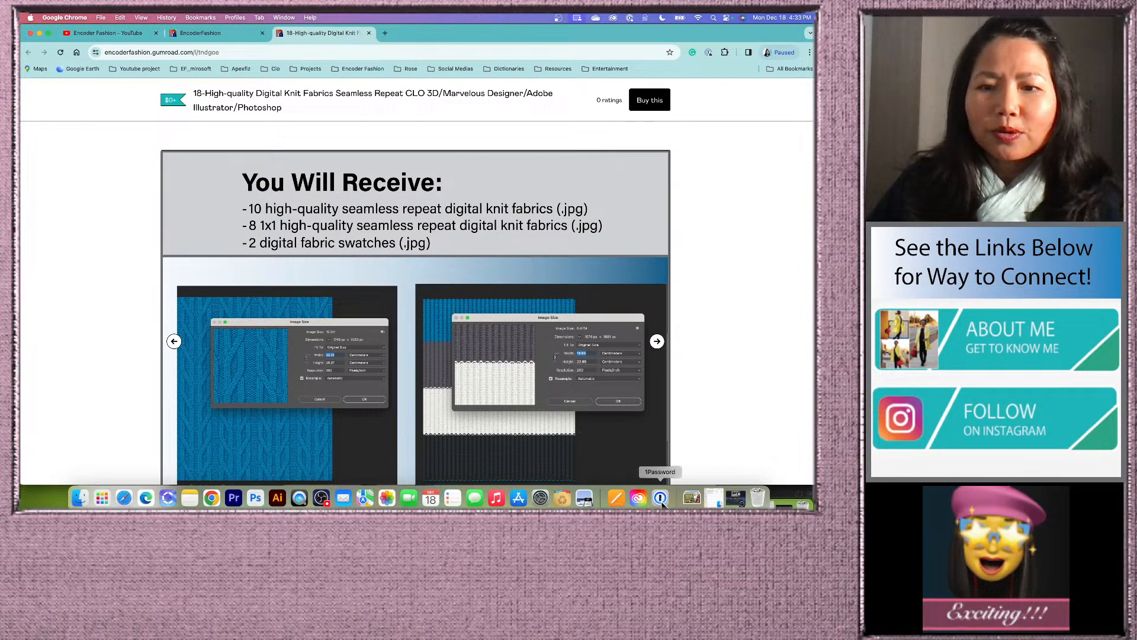
pyautogui.click(584, 500)
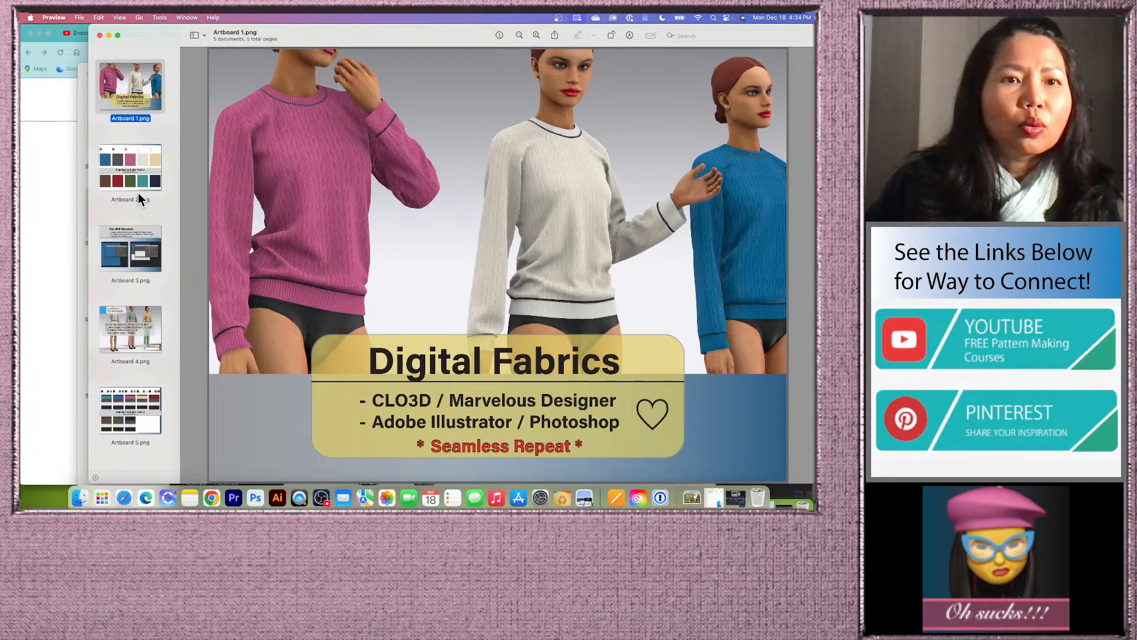
pyautogui.click(42, 268)
pyautogui.scroll(-1, 434, 161)
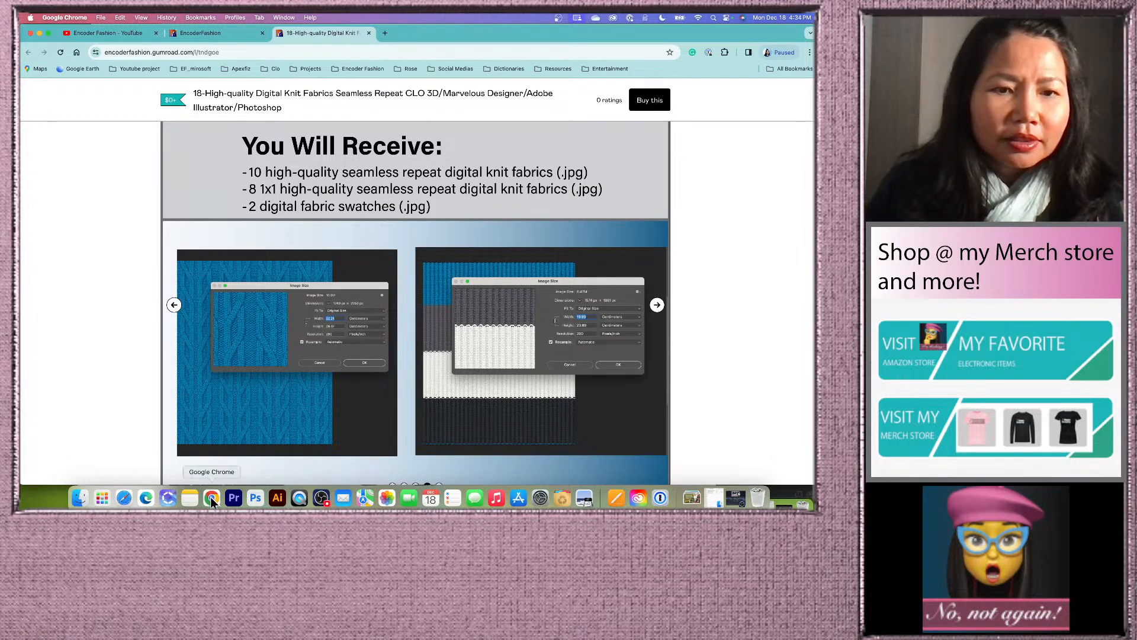
# - Switch to Preview and view the Artboard 1 digital fabrics image, shifting its window to uncover the screenshots window behind it
pyautogui.click(585, 500)
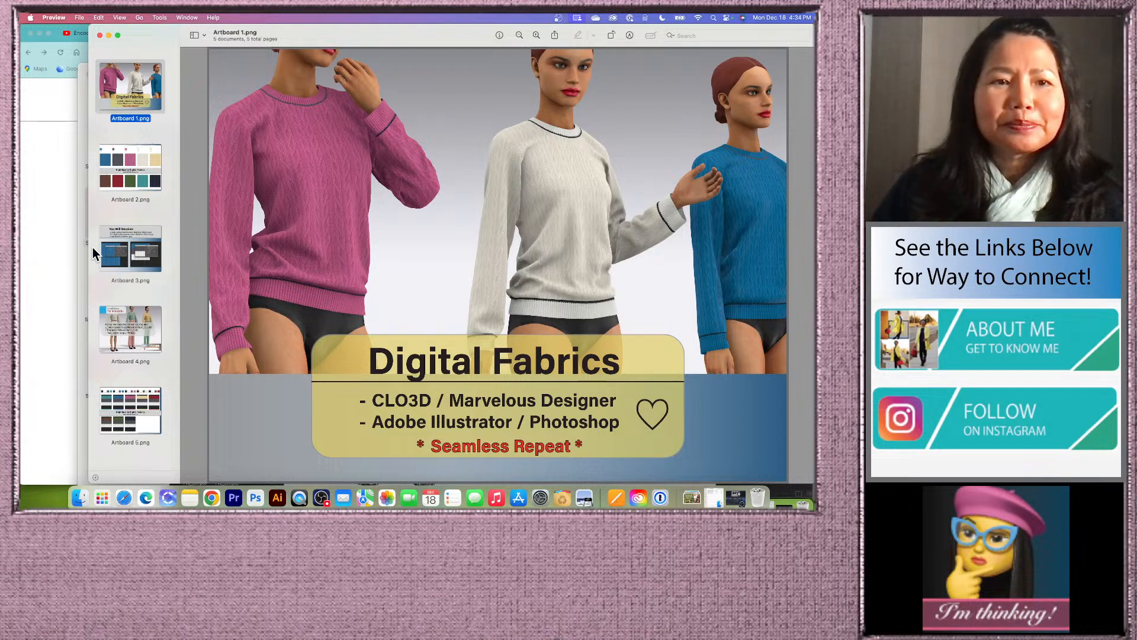
pyautogui.moveTo(89, 249); pyautogui.dragTo(188, 249)
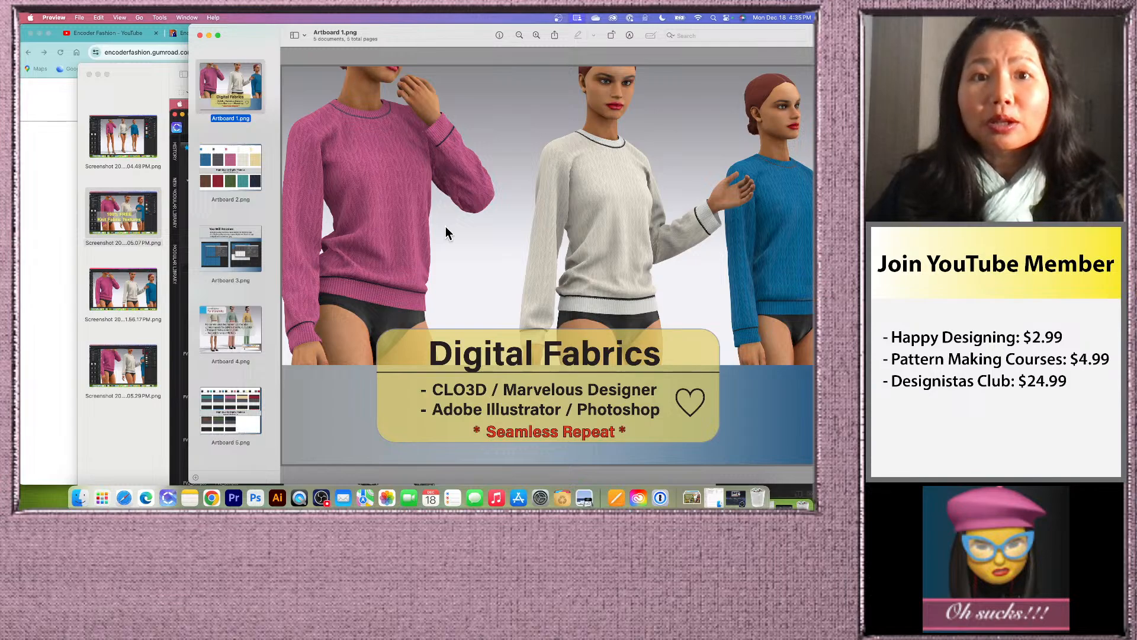
pyautogui.moveTo(453, 31); pyautogui.dragTo(445, 30)
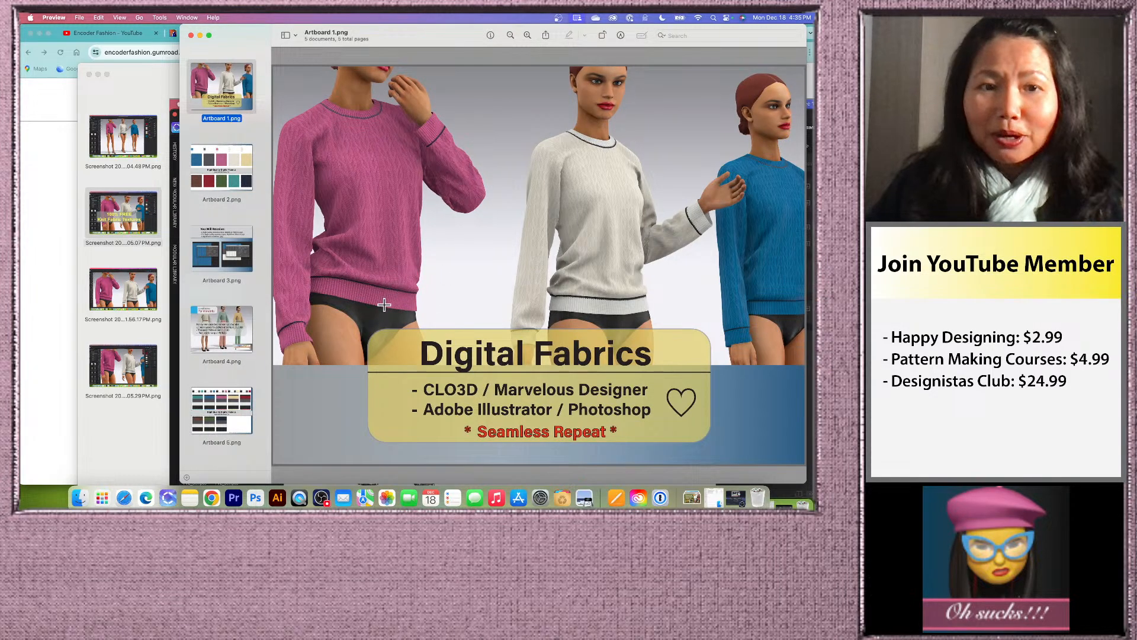
# - Examine the knit sweater screenshots, including the one captioned "100% FREE Knit Fabric Textures", and put their window away
pyautogui.click(136, 298)
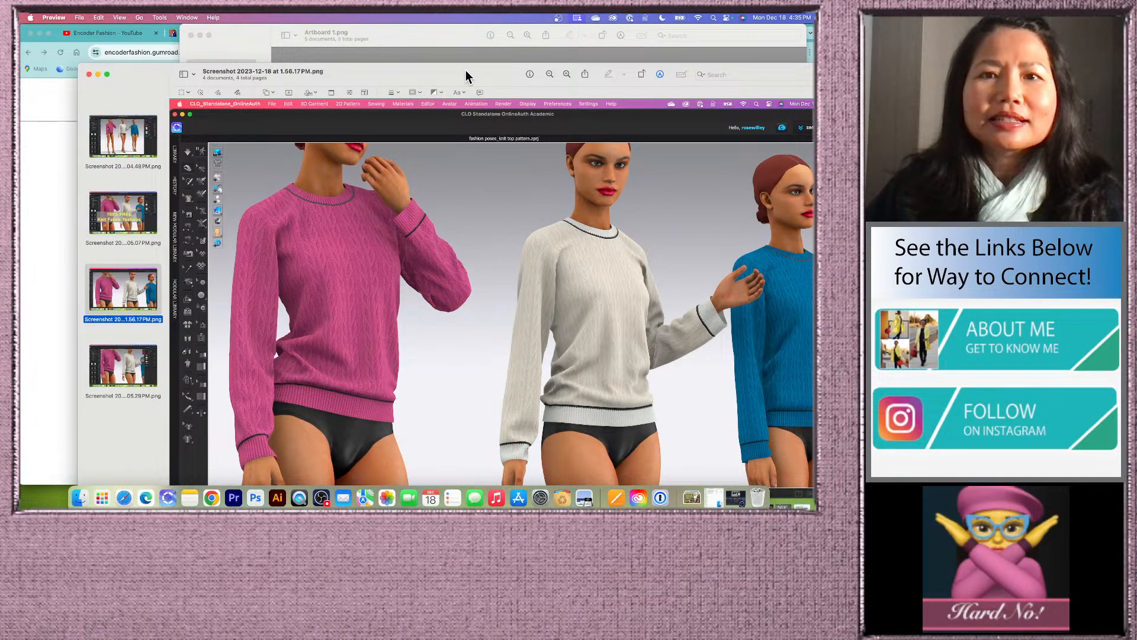
pyautogui.moveTo(464, 76); pyautogui.dragTo(437, 36)
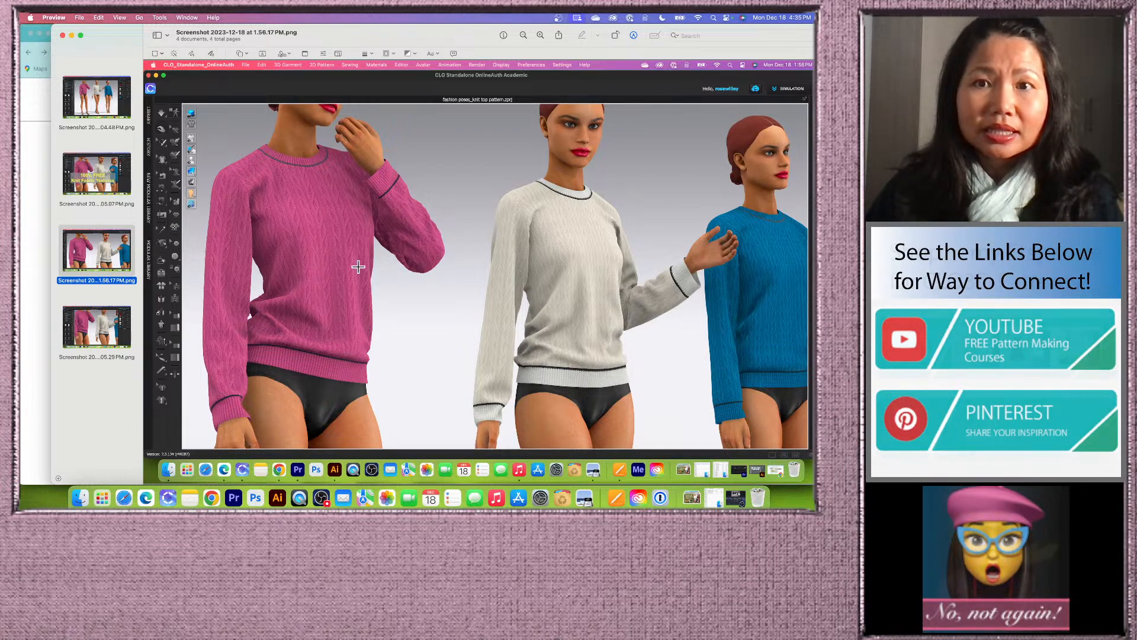
pyautogui.click(102, 178)
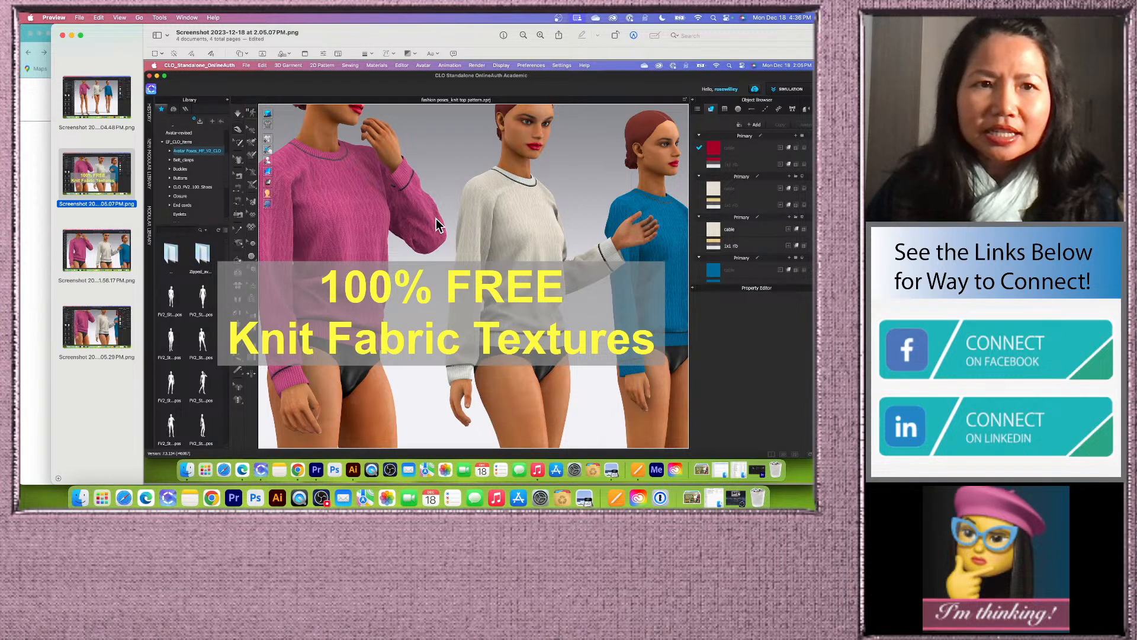
pyautogui.click(98, 328)
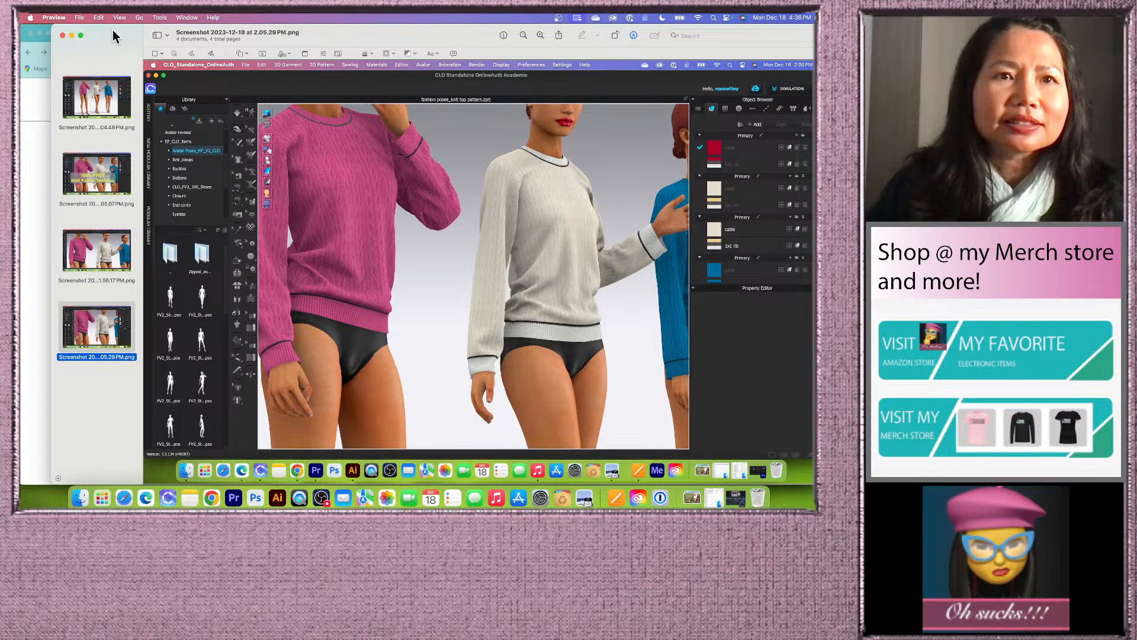
pyautogui.click(71, 36)
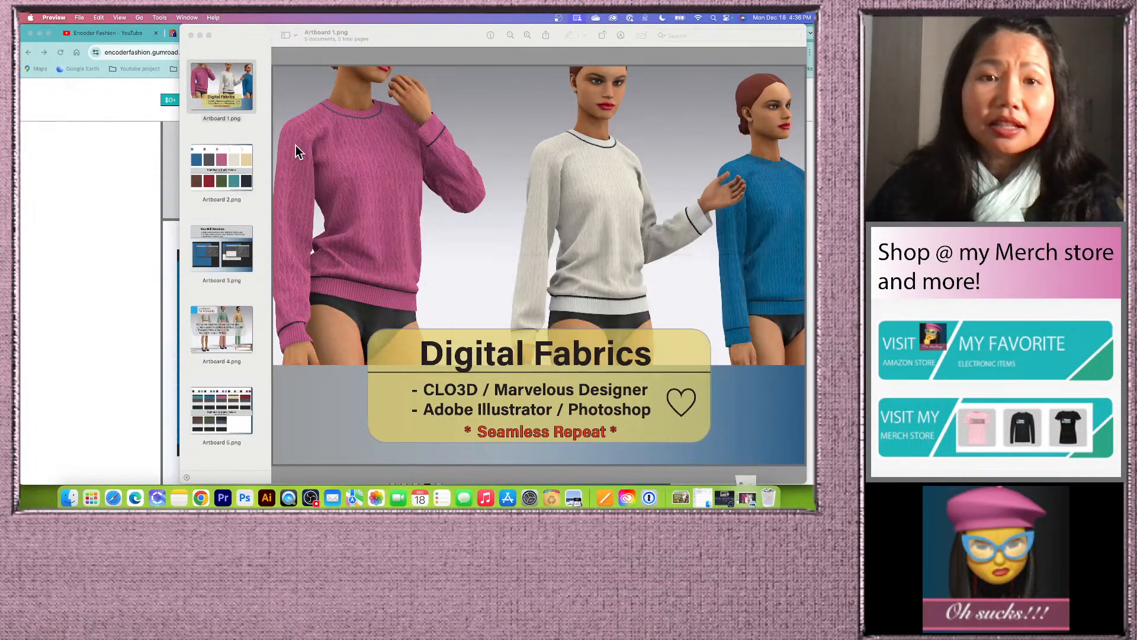
# - Put the Preview image window away and look through the knit fabrics page and the EncoderFashion Gumroad product listings in Chrome
pyautogui.click(200, 35)
pyautogui.scroll(-3, 443, 265)
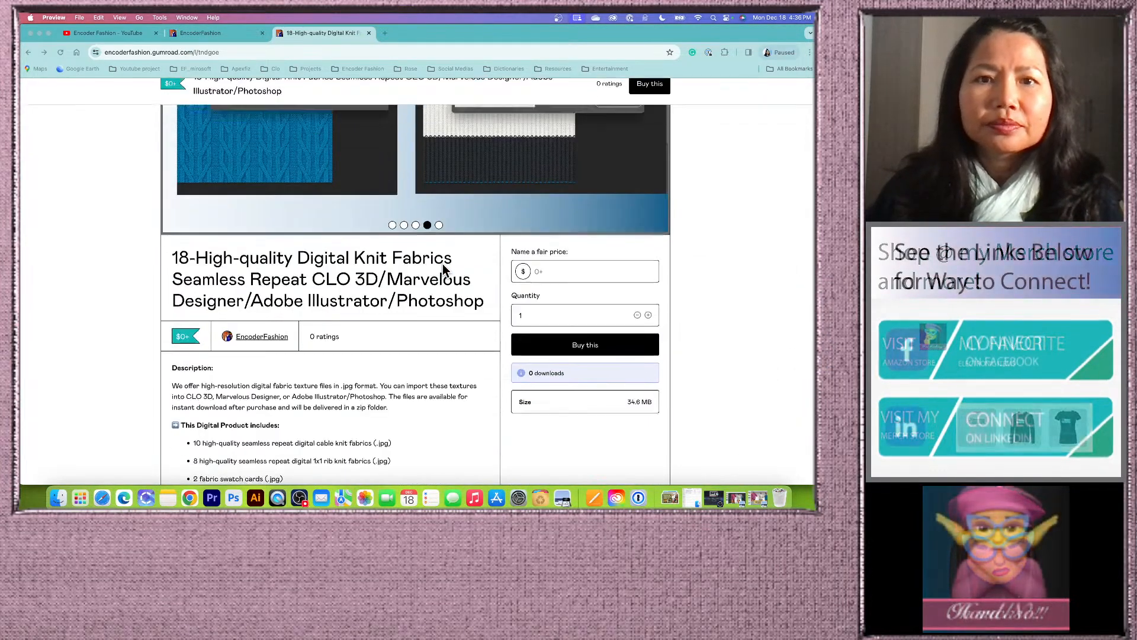
pyautogui.click(237, 33)
pyautogui.scroll(5, 516, 281)
pyautogui.scroll(-6, 517, 279)
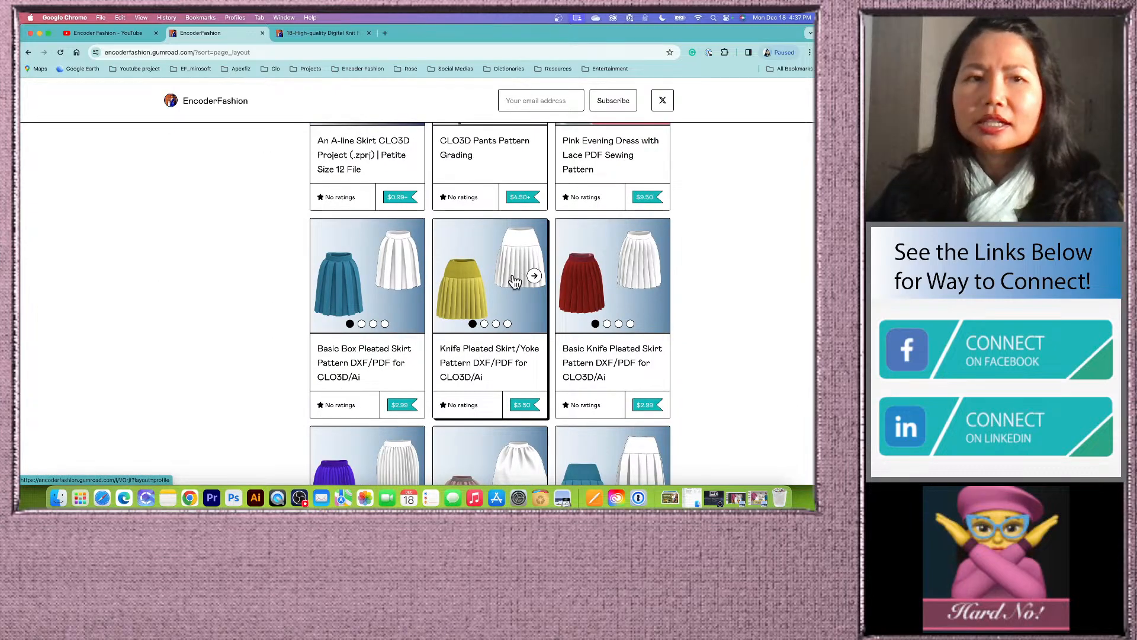
pyautogui.scroll(1, 436, 296)
pyautogui.scroll(3, 435, 296)
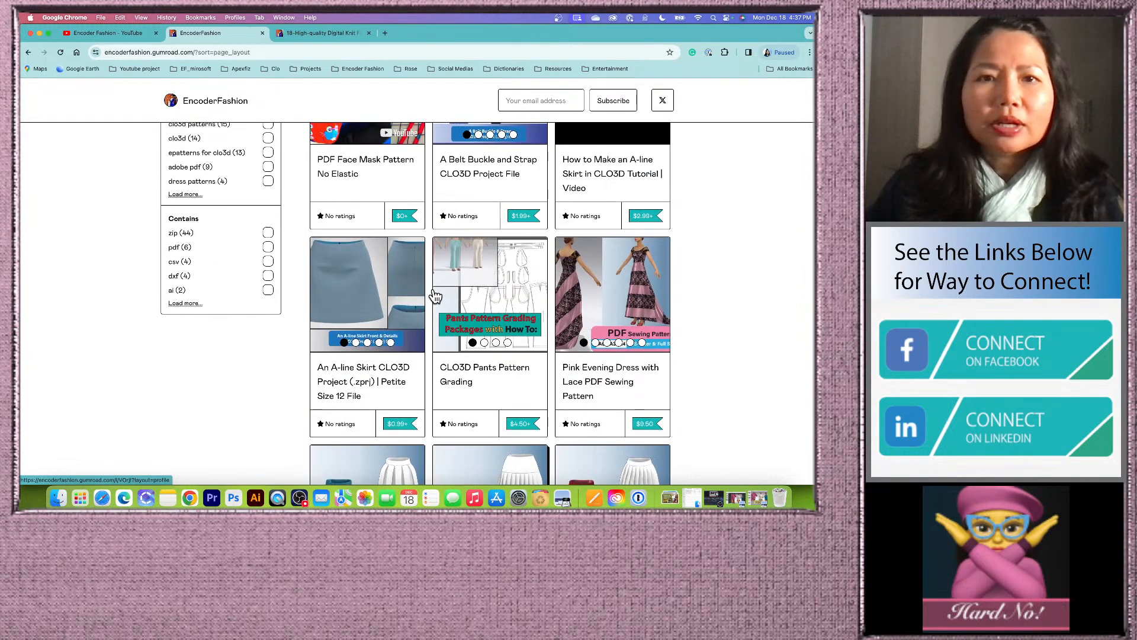
# - View the Encoder Fashion YouTube channel page, dismiss its About details, and minimize the browser to return to CLO
pyautogui.click(119, 34)
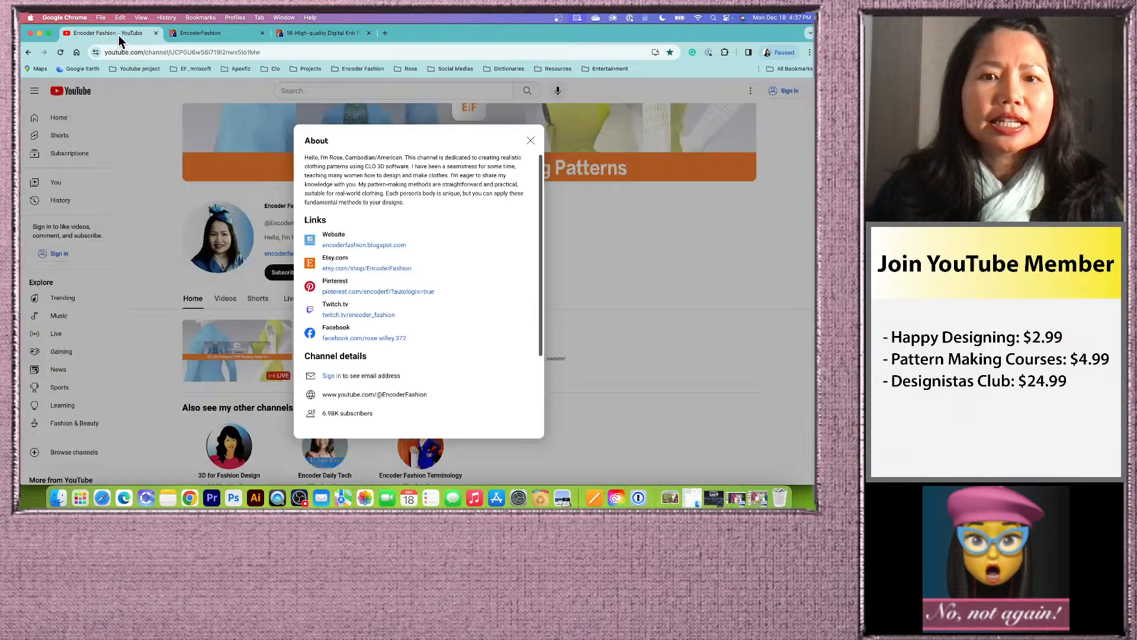
pyautogui.click(530, 140)
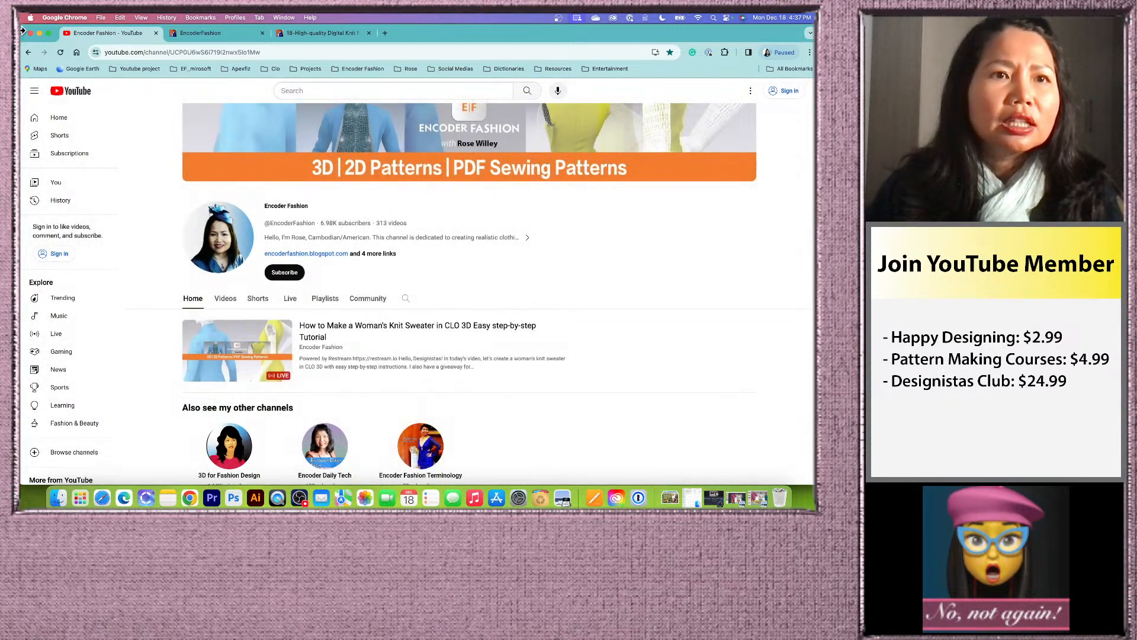
pyautogui.click(39, 33)
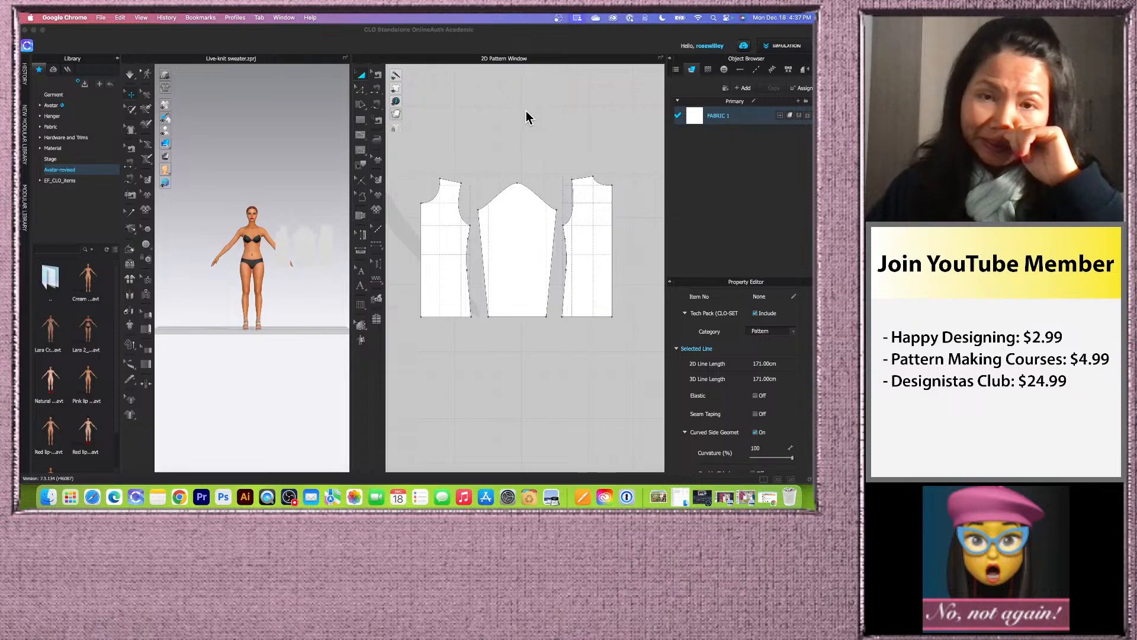
# - Enlarge the 2D pattern view and unlock the baselines so they can be selected on the pattern pieces
pyautogui.scroll(2, 526, 115)
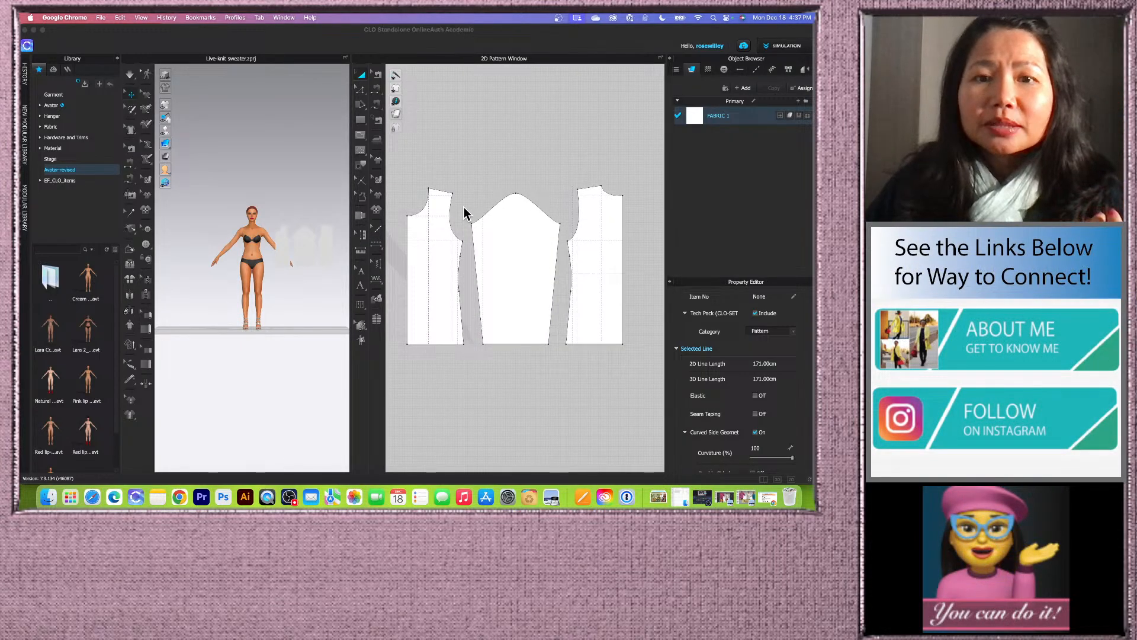
pyautogui.scroll(1, 463, 214)
pyautogui.scroll(1, 462, 213)
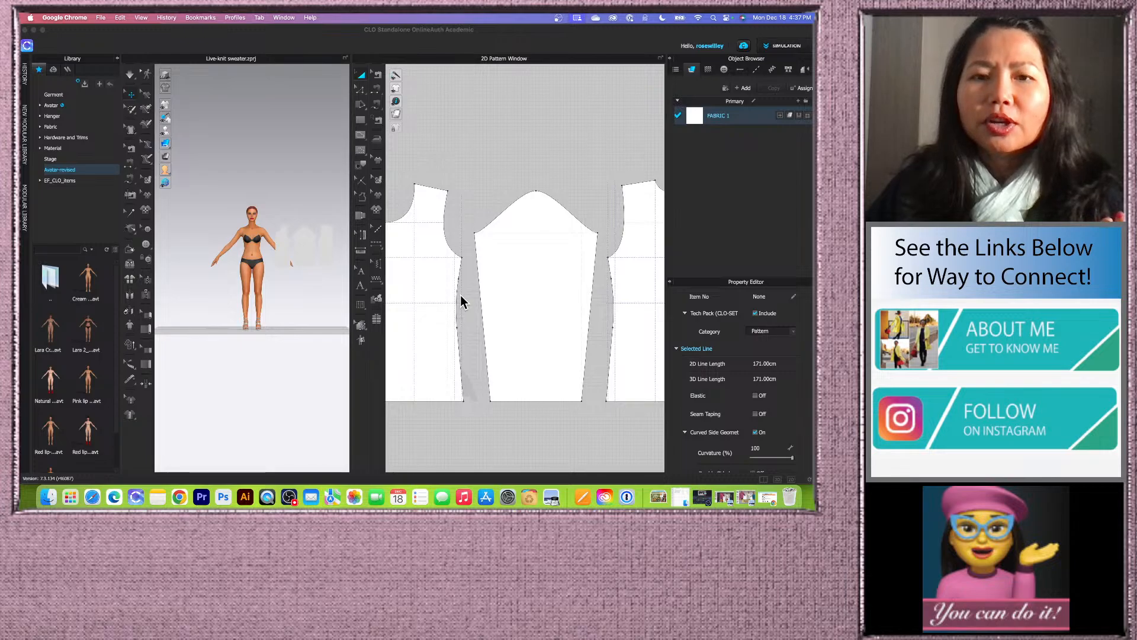
pyautogui.scroll(-3, 479, 191)
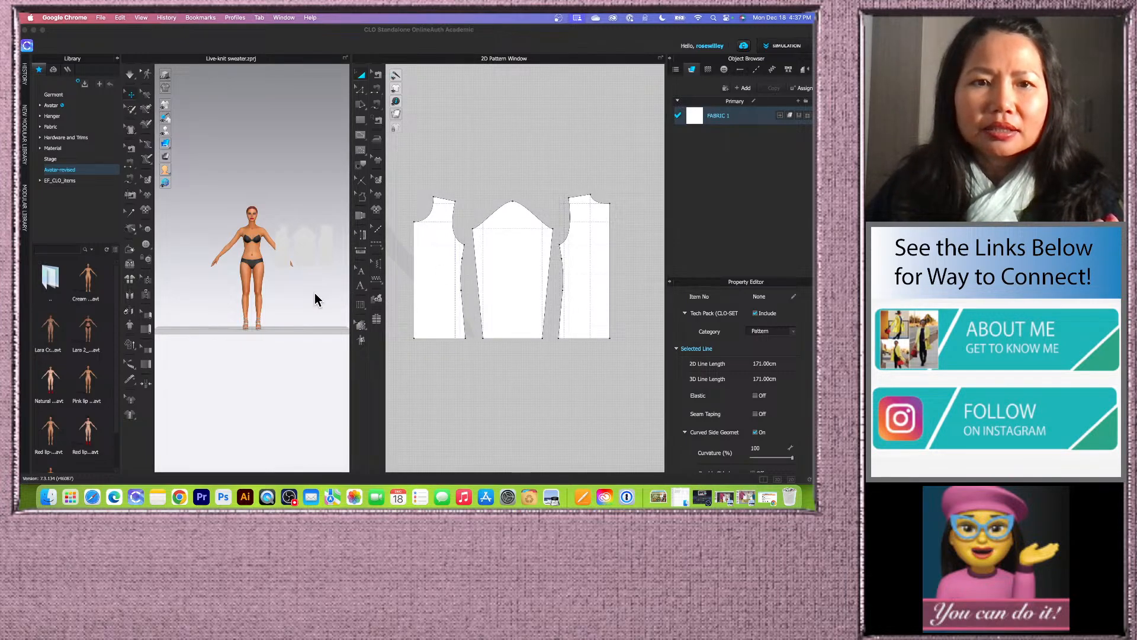
pyautogui.click(340, 298)
pyautogui.moveTo(349, 289); pyautogui.dragTo(319, 295)
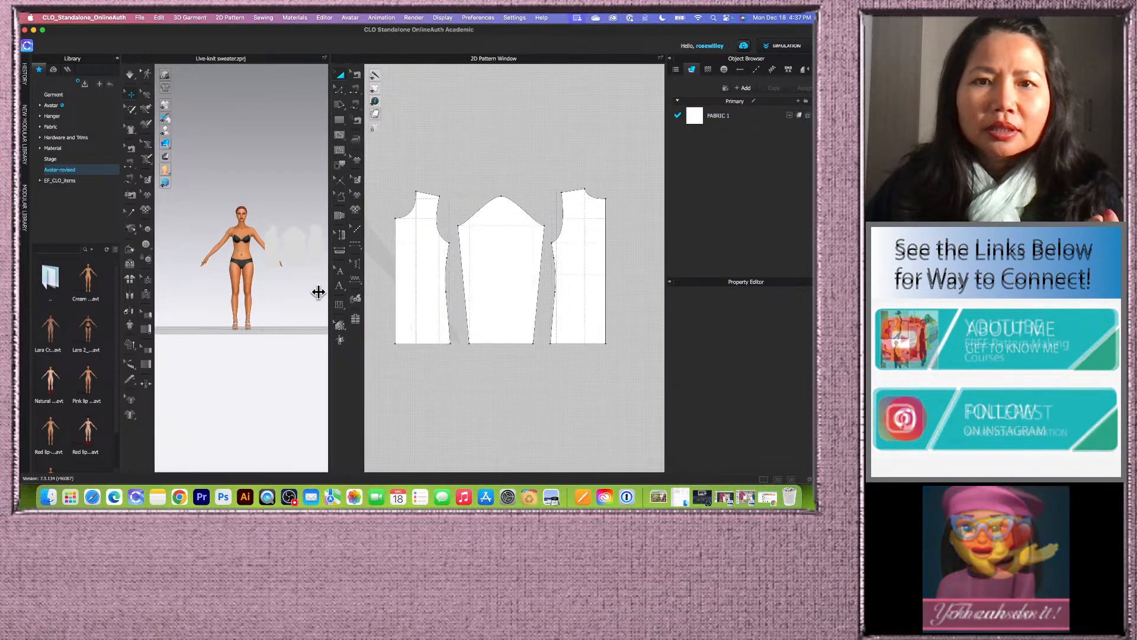
pyautogui.click(435, 245)
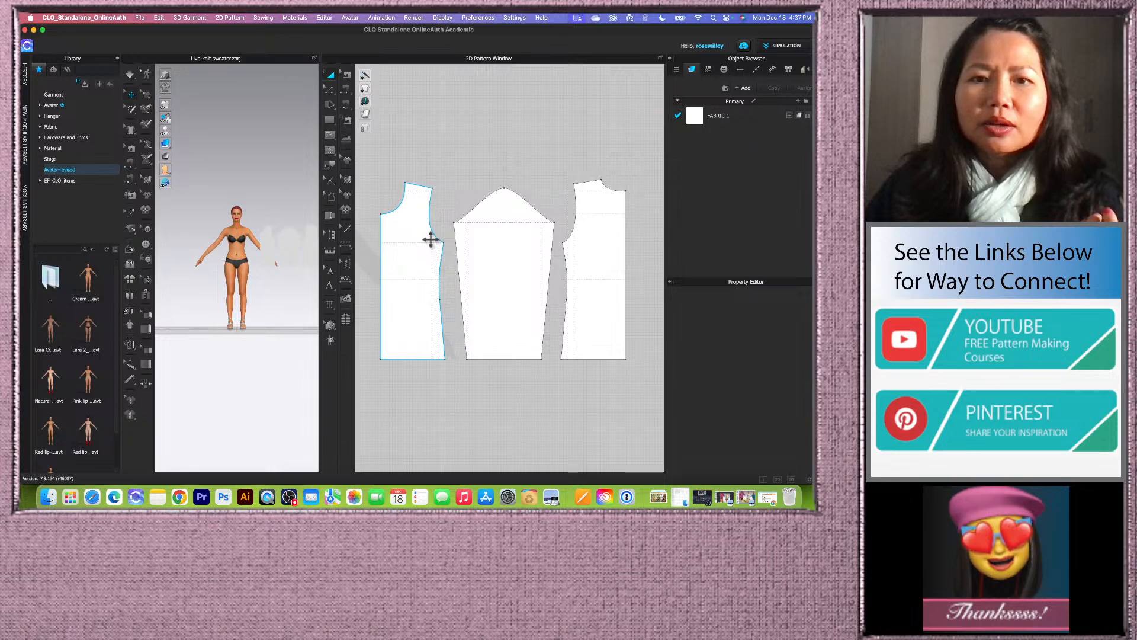
pyautogui.moveTo(368, 128)
pyautogui.click(403, 128)
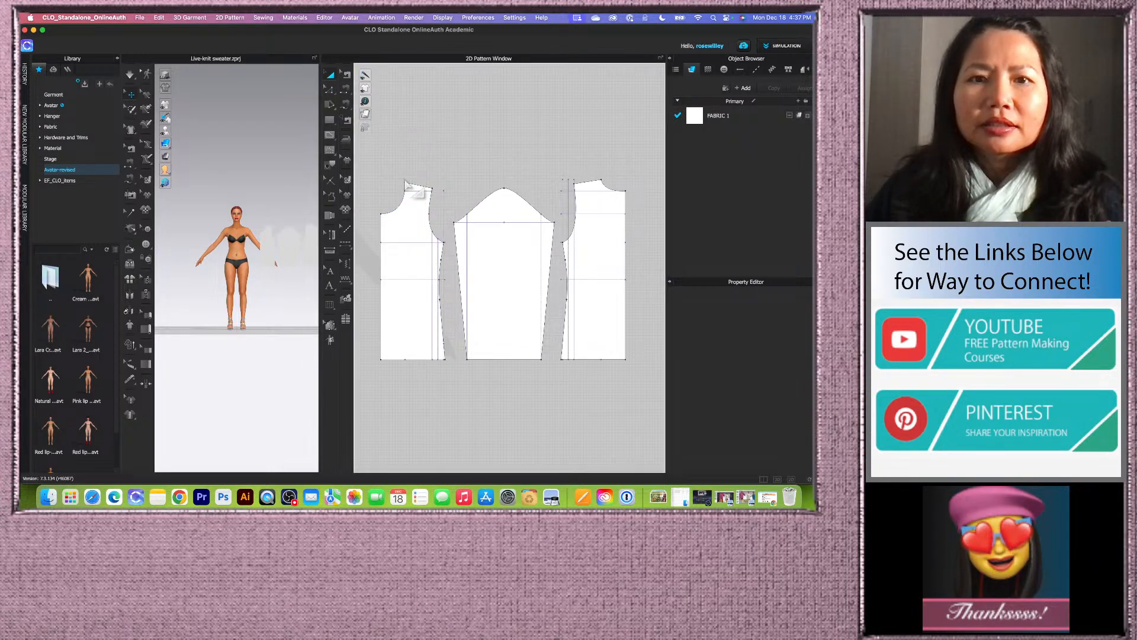
# - Remove the stray baselines lying outside the front bodice's armhole and along its side seam
pyautogui.scroll(5, 419, 246)
pyautogui.scroll(-3, 433, 124)
pyautogui.scroll(5, 483, 206)
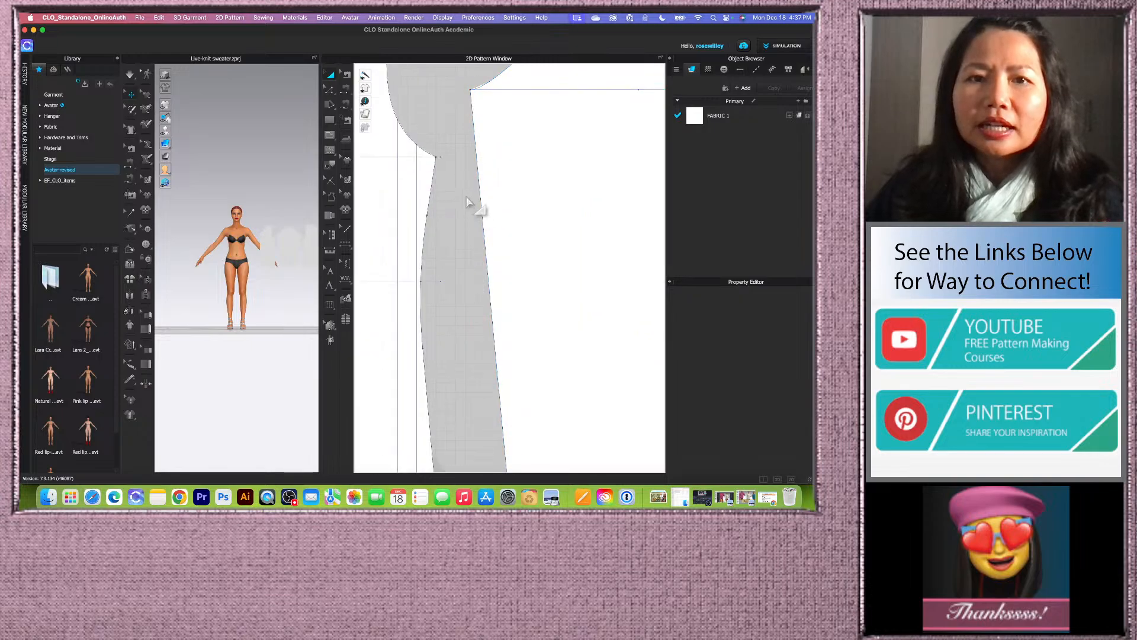
pyautogui.click(435, 129)
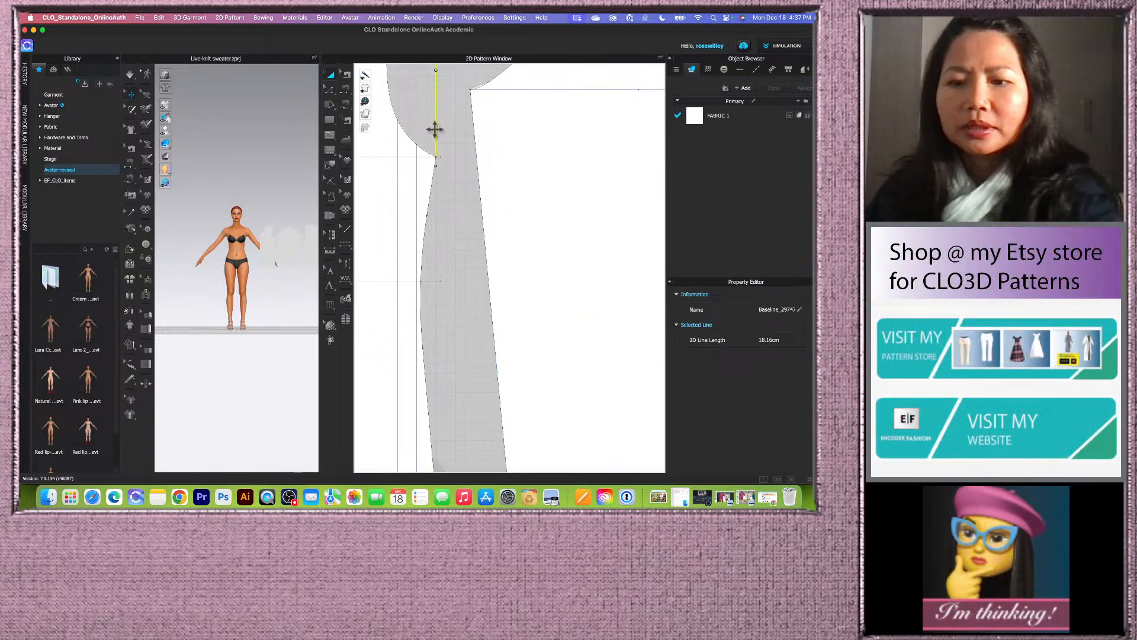
pyautogui.click(462, 255)
pyautogui.scroll(-4, 464, 273)
pyautogui.click(444, 264)
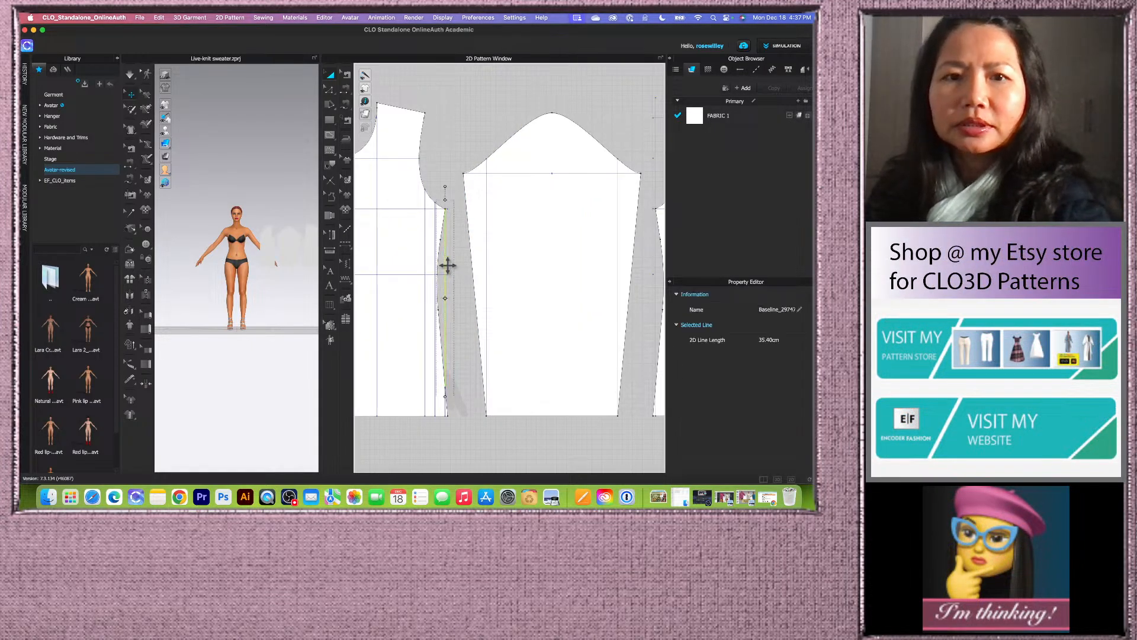
# - Delete the short waist baseline overhanging the front bodice's side seam and the vertical baseline closest to that seam
pyautogui.scroll(5, 456, 219)
pyautogui.click(457, 200)
pyautogui.click(471, 284)
pyautogui.scroll(-4, 466, 235)
pyautogui.scroll(-4, 467, 239)
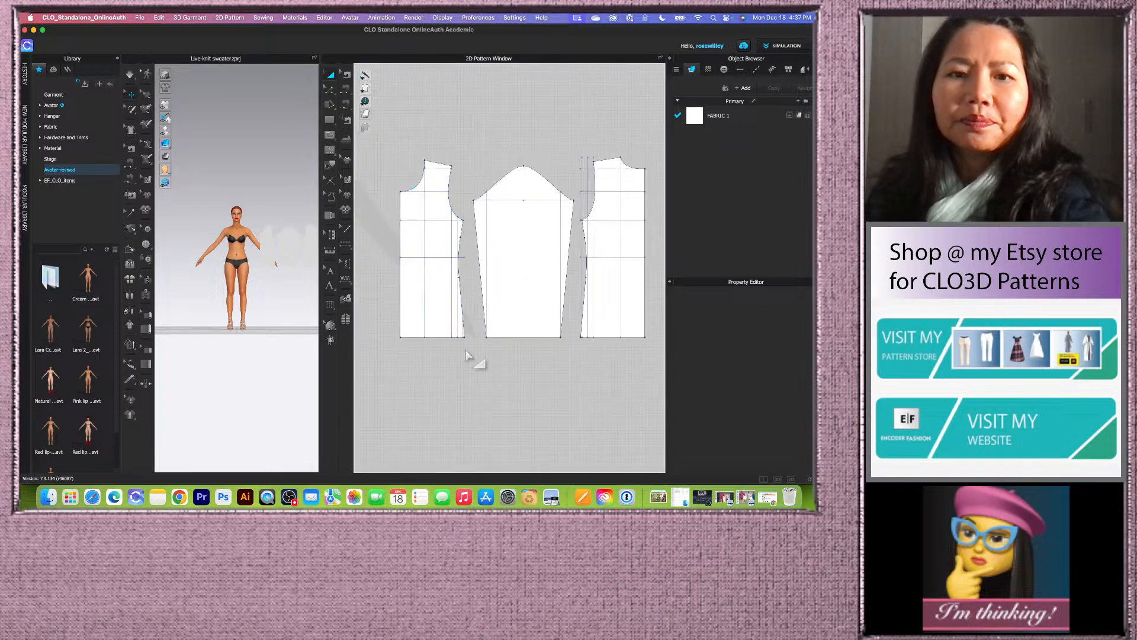
pyautogui.scroll(5, 462, 294)
pyautogui.scroll(3, 464, 173)
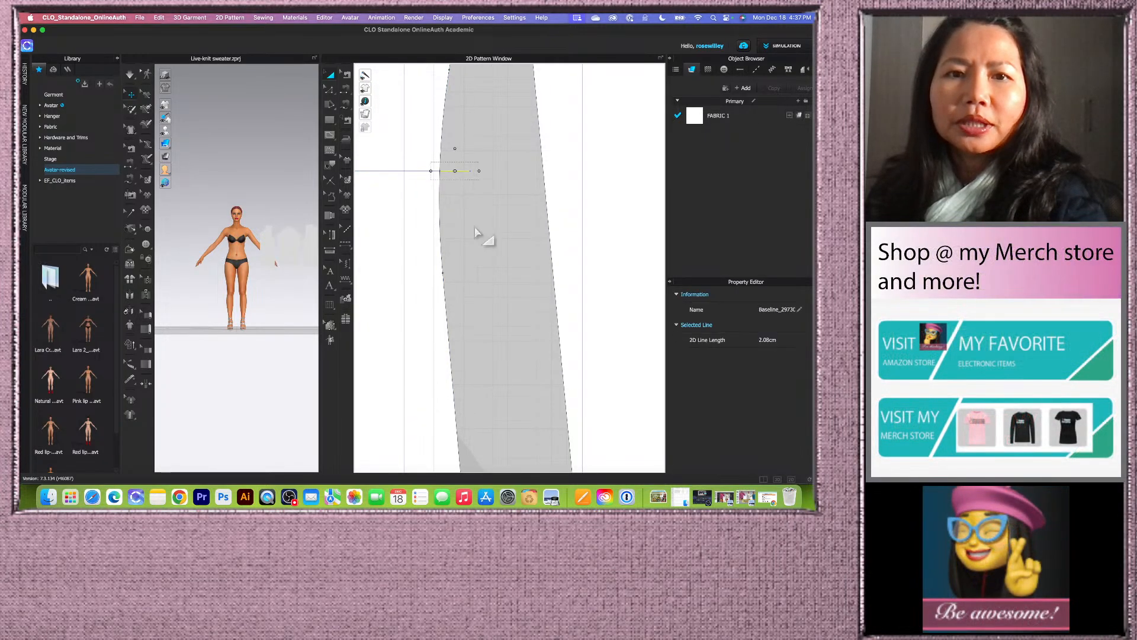
pyautogui.scroll(-3, 490, 292)
pyautogui.scroll(-1, 472, 284)
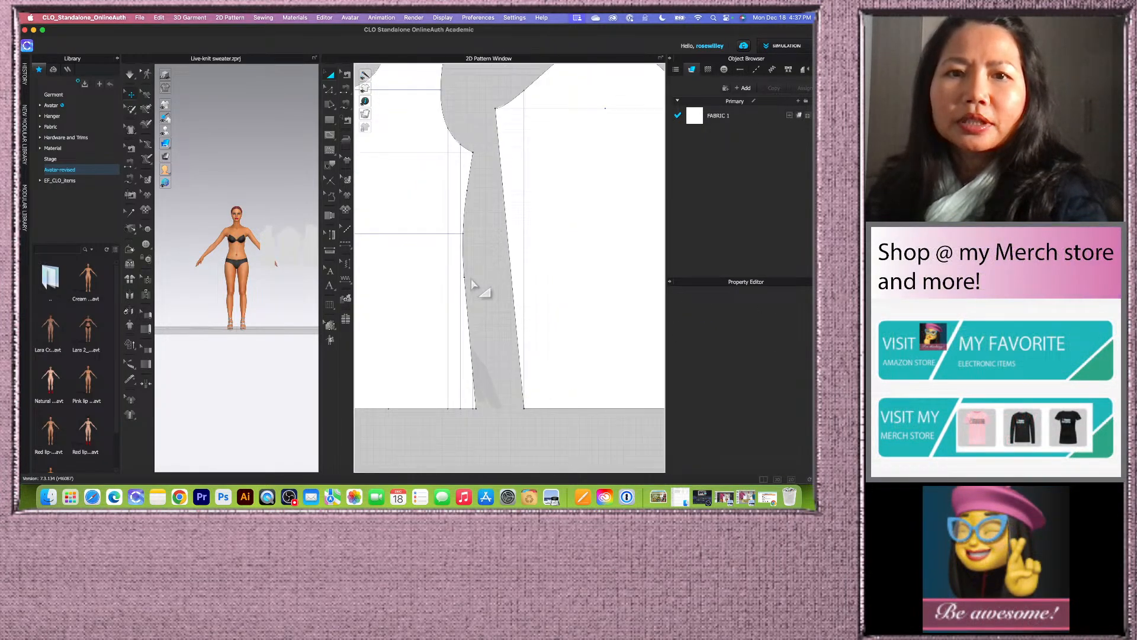
pyautogui.click(461, 177)
pyautogui.press('Delete')
pyautogui.click(452, 178)
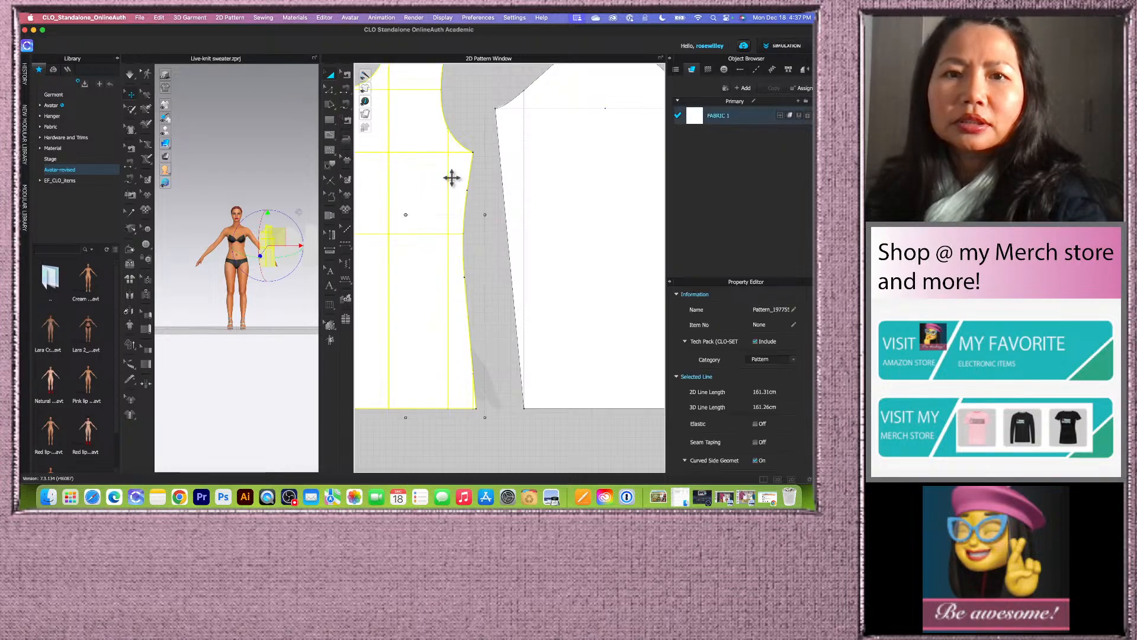
pyautogui.press('Delete')
pyautogui.scroll(-3, 464, 254)
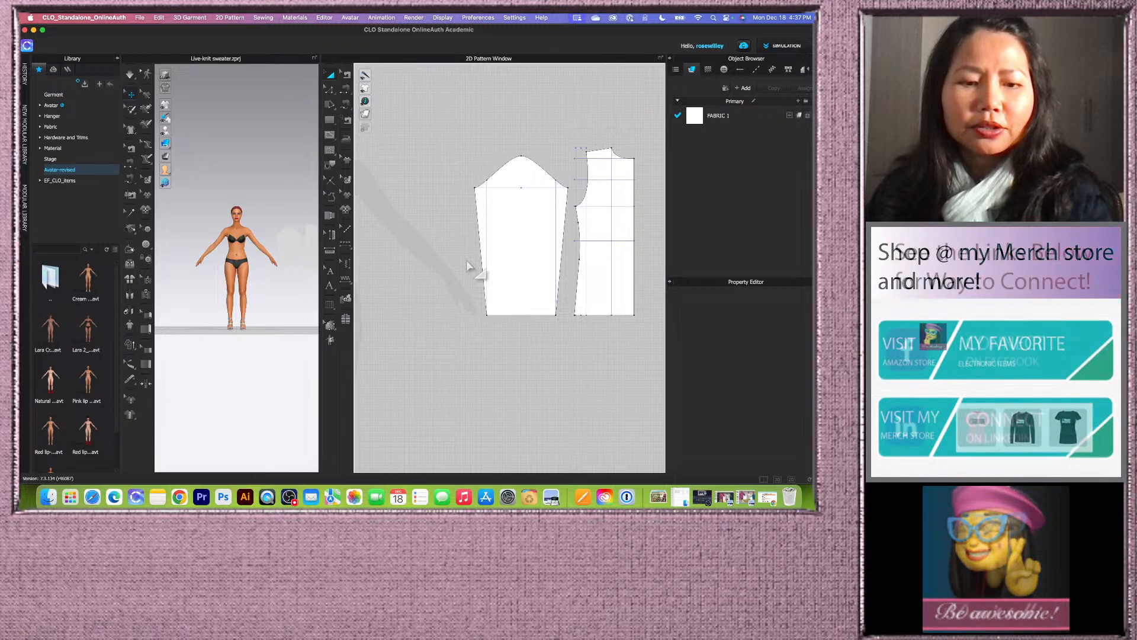
pyautogui.press('super+z')
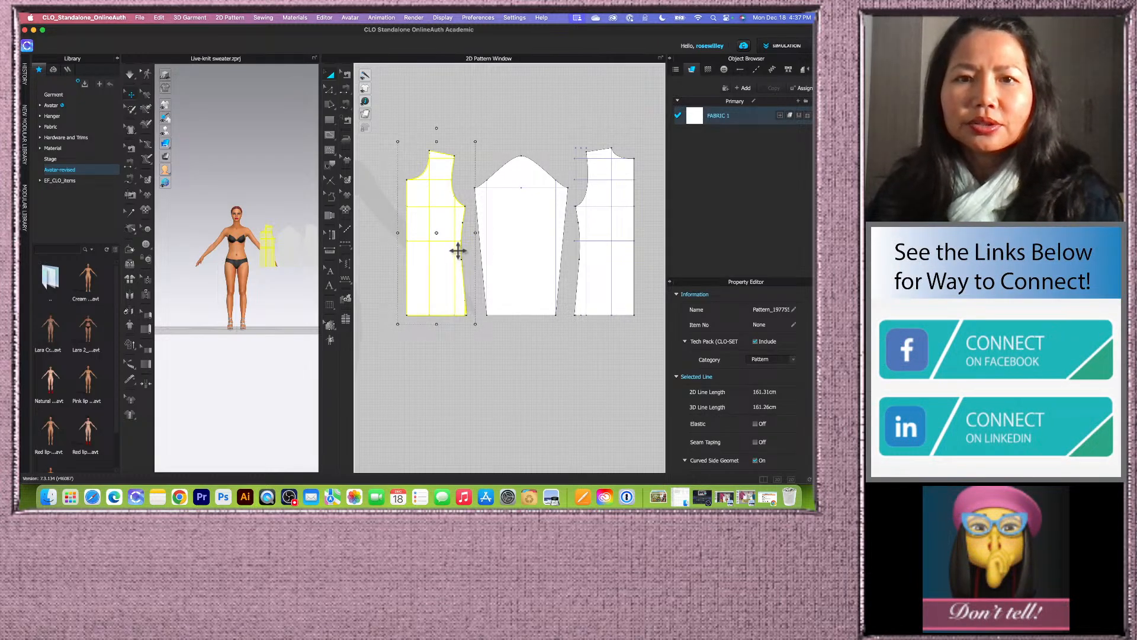
pyautogui.click(464, 127)
# - Delete the front bodice's horizontal baseline just below the shoulder and the vertical baseline near the armhole
pyautogui.scroll(5, 450, 144)
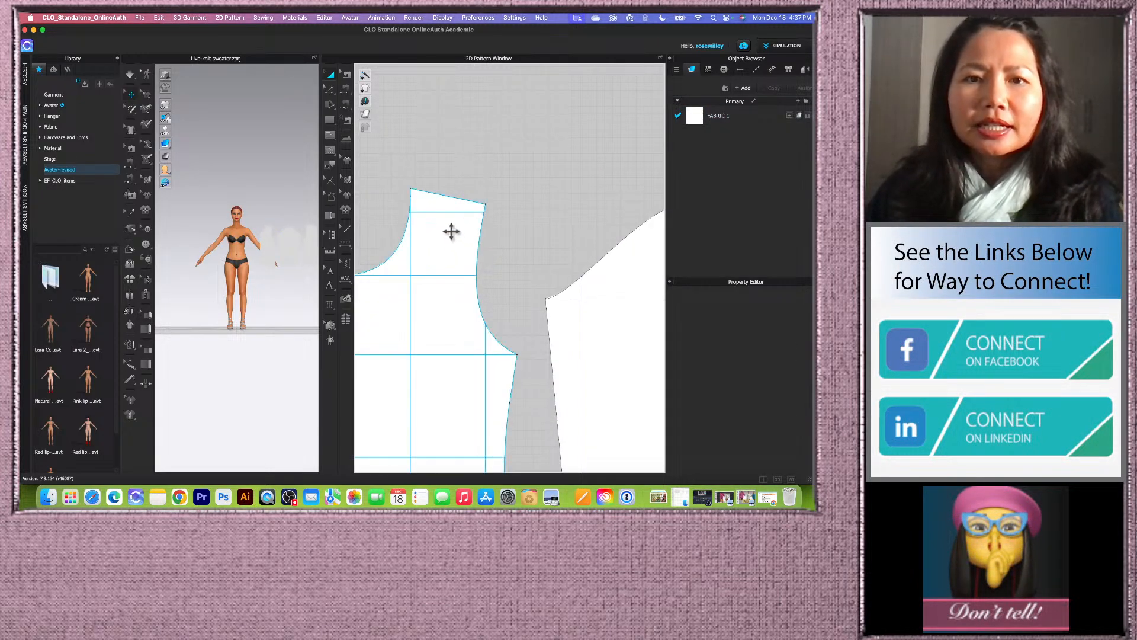
pyautogui.click(447, 211)
pyautogui.press('Escape')
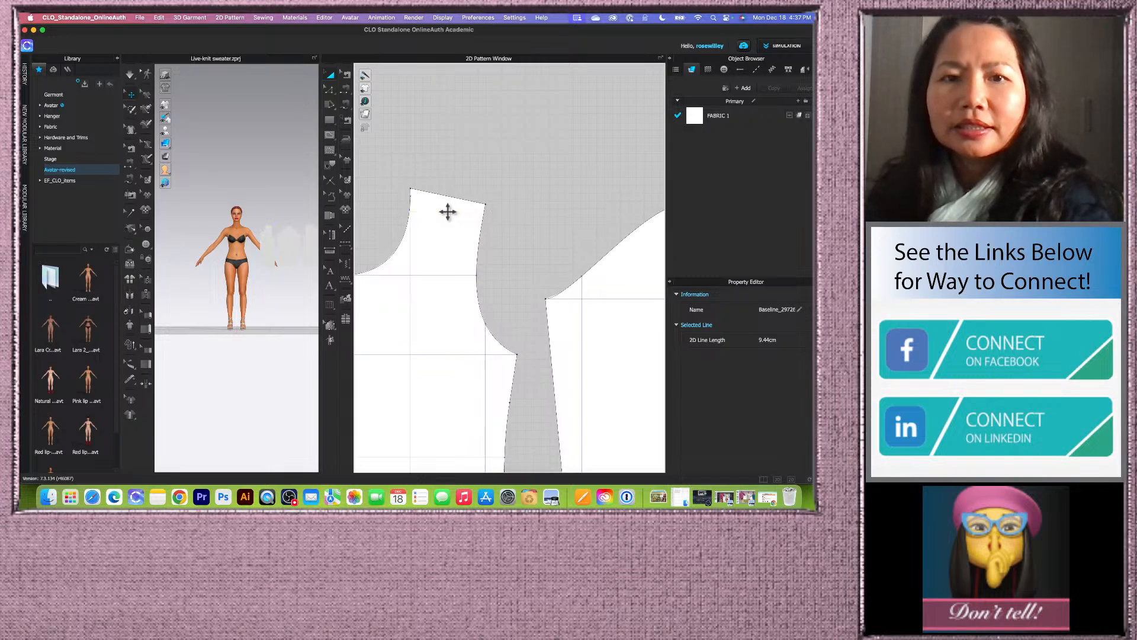
pyautogui.scroll(-5, 447, 225)
pyautogui.scroll(5, 446, 251)
pyautogui.scroll(-5, 454, 237)
pyautogui.scroll(5, 461, 249)
pyautogui.click(475, 199)
pyautogui.press('Delete')
pyautogui.scroll(-5, 472, 225)
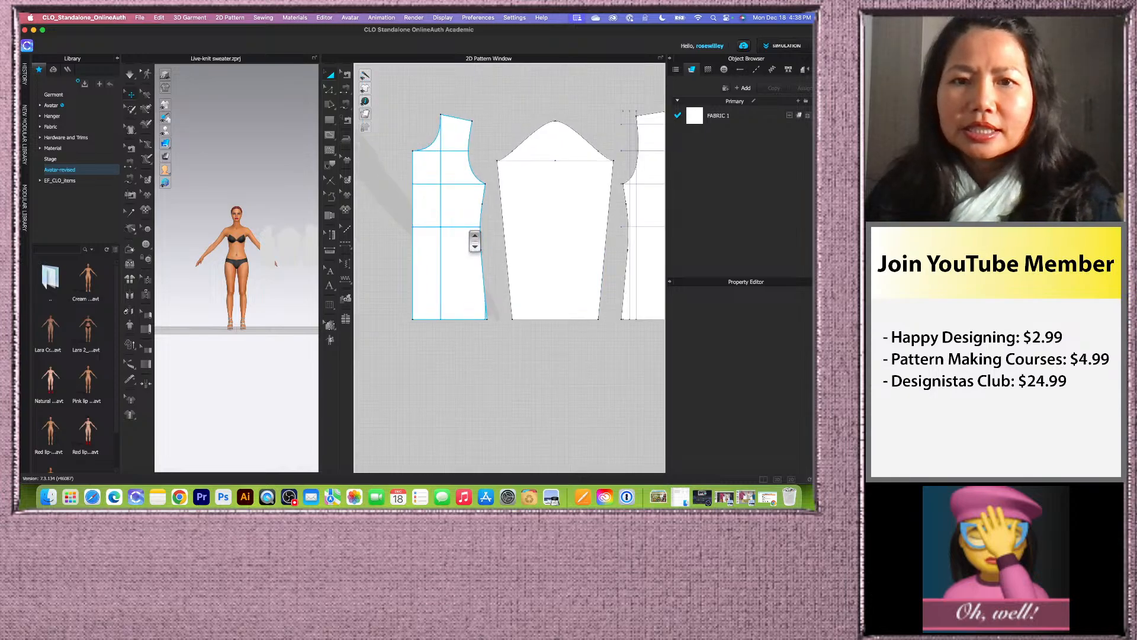
# - Delete the short leftover vertical baseline at the front bodice's hem beside the side seam
pyautogui.scroll(5, 472, 318)
pyautogui.scroll(3, 457, 238)
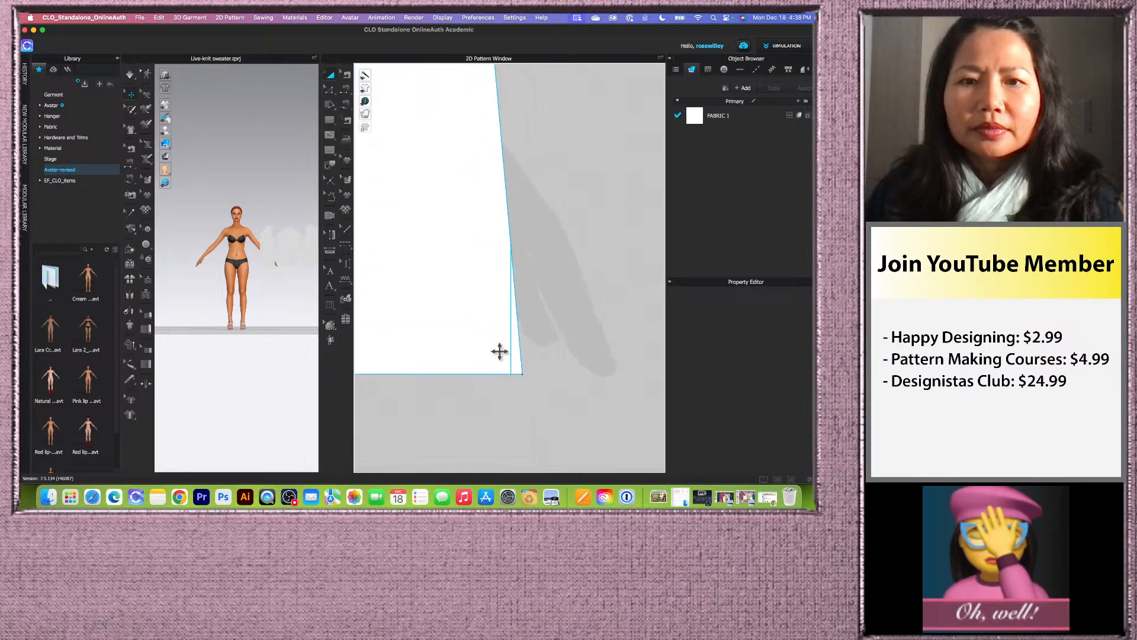
pyautogui.click(511, 344)
pyautogui.press('Delete')
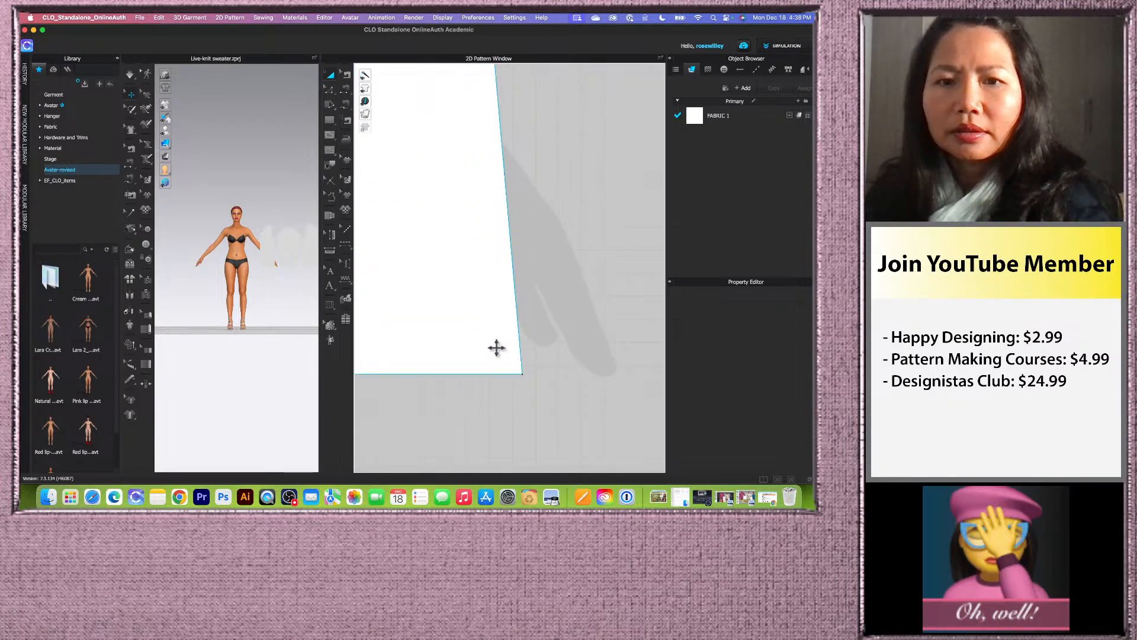
# - Delete the two vertical baselines running down both sides of the sleeve
pyautogui.scroll(-10, 472, 348)
pyautogui.scroll(4, 567, 231)
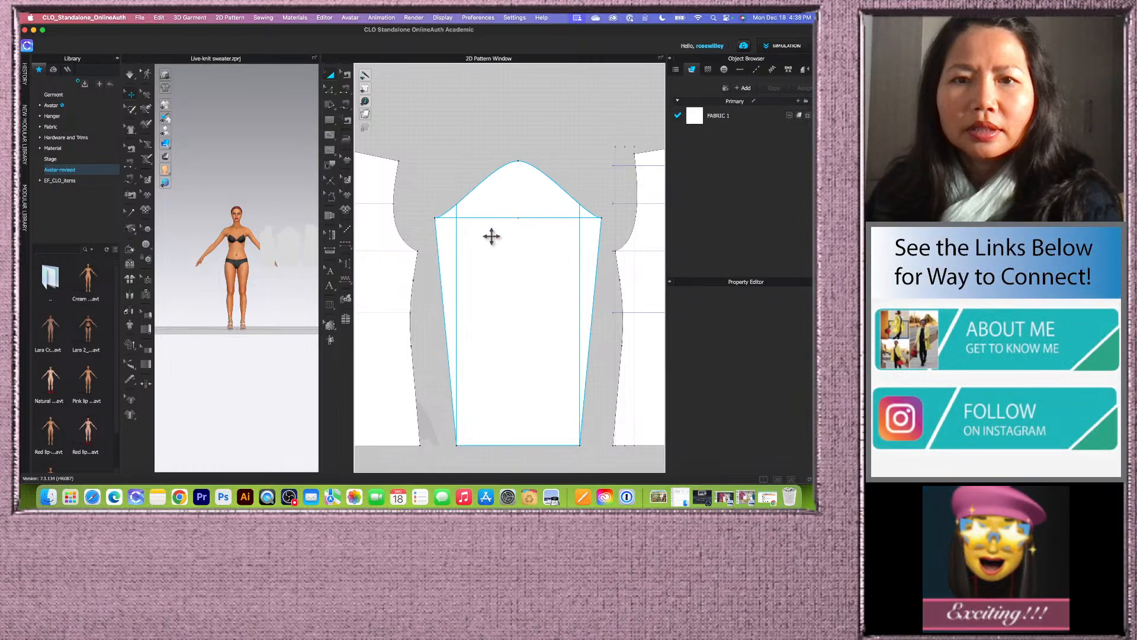
pyautogui.click(457, 244)
pyautogui.moveTo(457, 243); pyautogui.dragTo(580, 249)
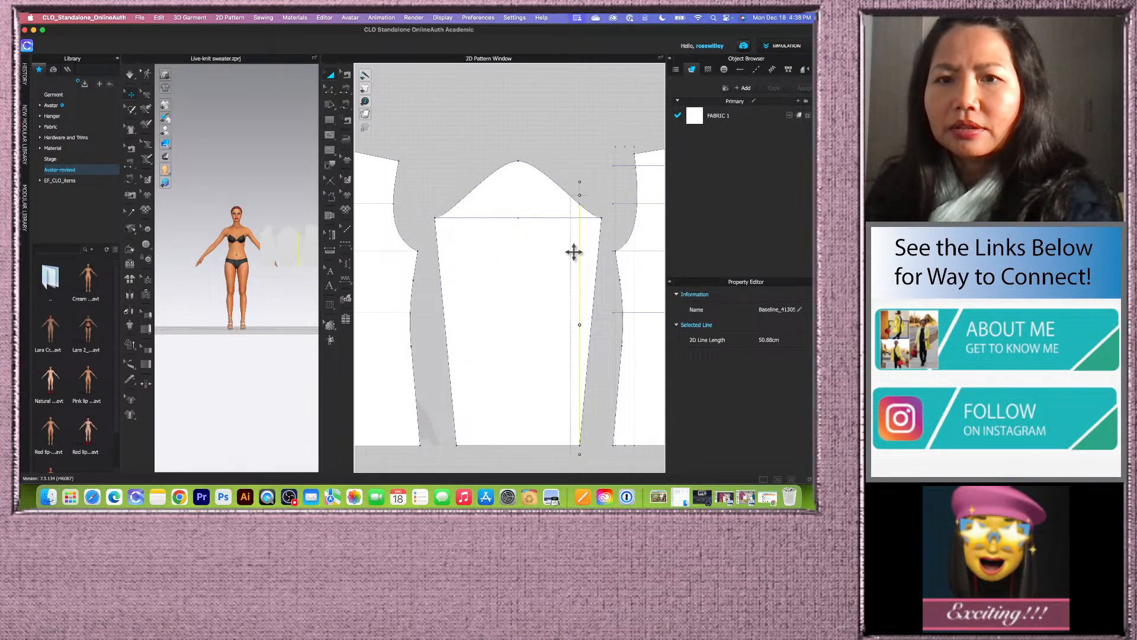
pyautogui.press('Delete')
# - Extend/Trim the horizontal baseline under the sleeve cap to the pattern outline
pyautogui.scroll(-2, 571, 249)
pyautogui.click(551, 225)
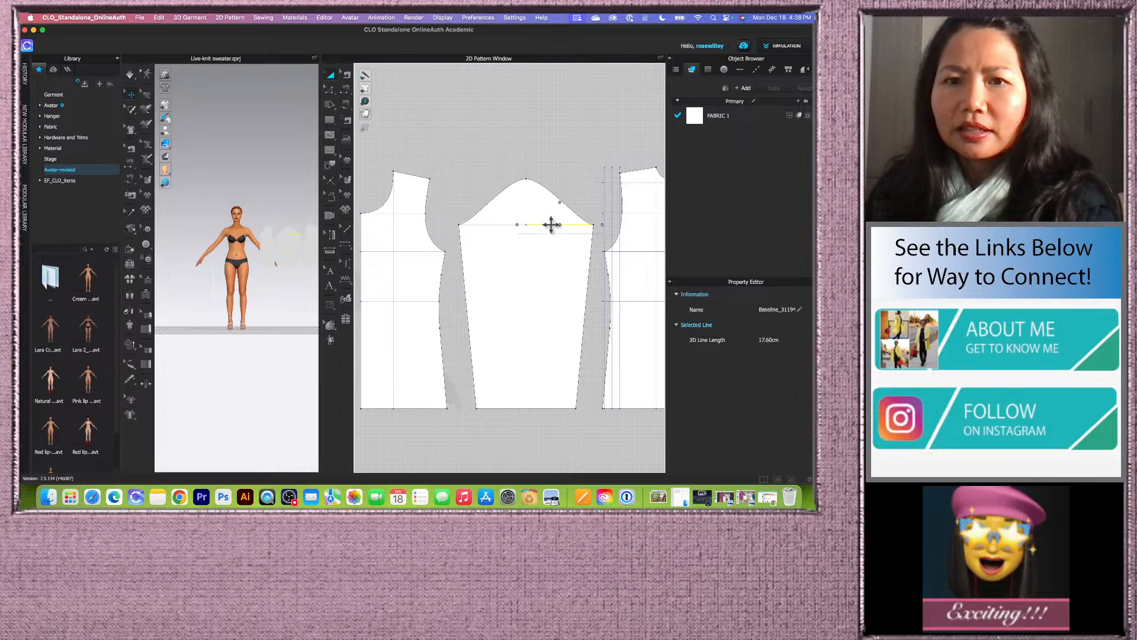
pyautogui.moveTo(551, 224); pyautogui.dragTo(497, 224)
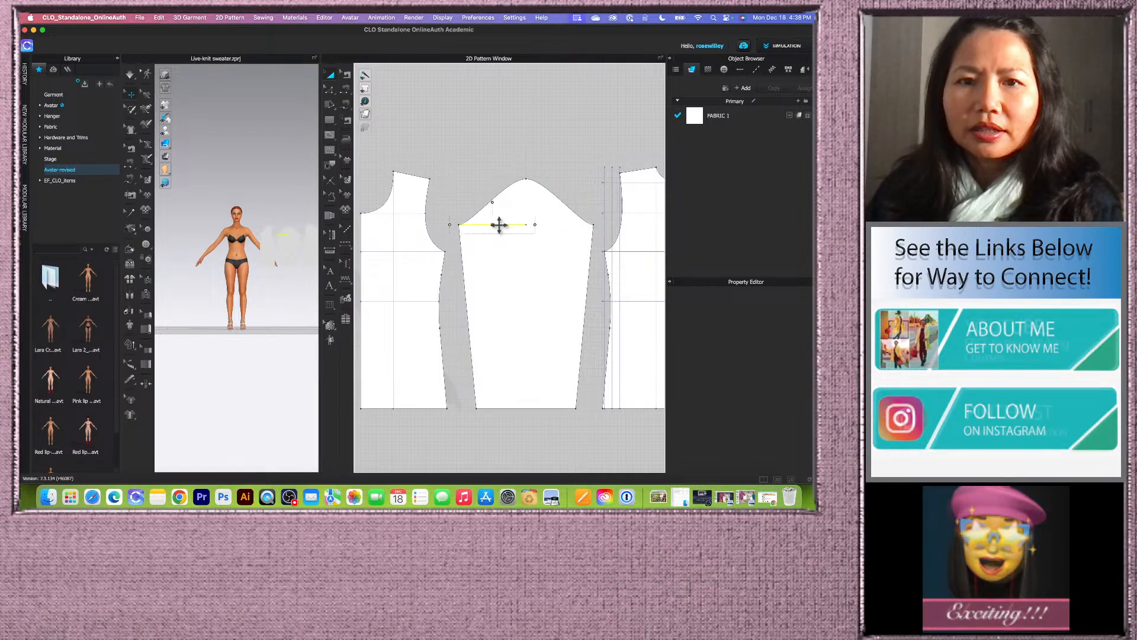
pyautogui.rightClick(498, 224)
pyautogui.moveTo(517, 307)
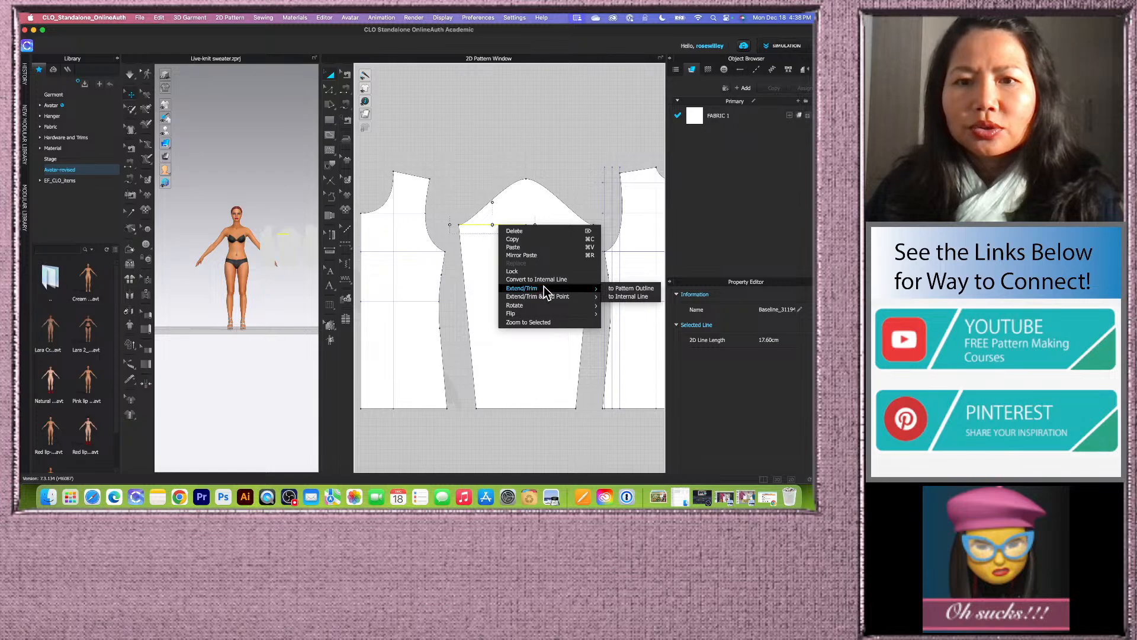
pyautogui.click(631, 288)
# - Delete the back bodice's three vertical baselines by the armhole and the two horizontal baselines above the underarm line
pyautogui.scroll(-1, 553, 296)
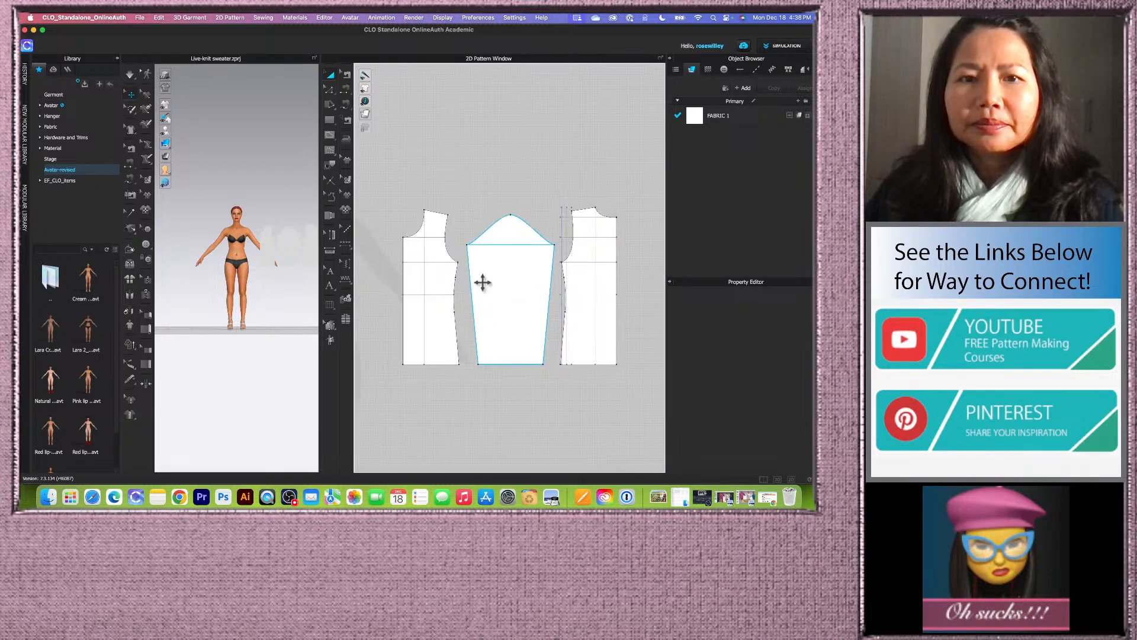
pyautogui.scroll(5, 602, 264)
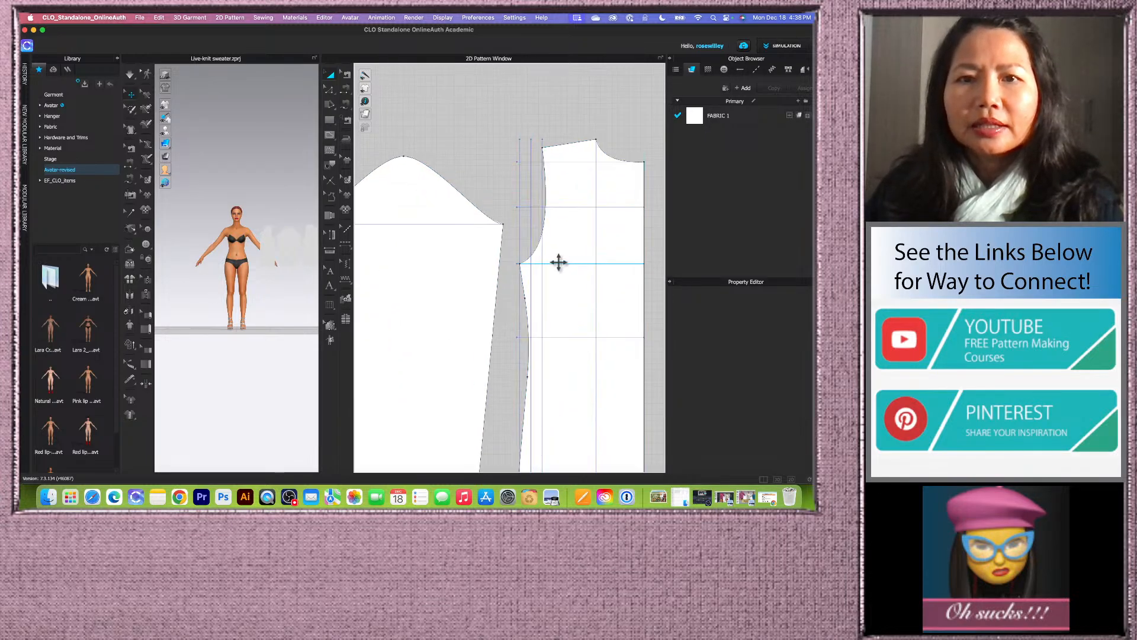
pyautogui.click(530, 180)
pyautogui.press('Delete')
pyautogui.click(541, 181)
pyautogui.press('Delete')
pyautogui.click(520, 184)
pyautogui.press('Delete')
pyautogui.click(528, 162)
pyautogui.press('Delete')
pyautogui.click(531, 206)
pyautogui.press('Delete')
pyautogui.scroll(-3, 519, 226)
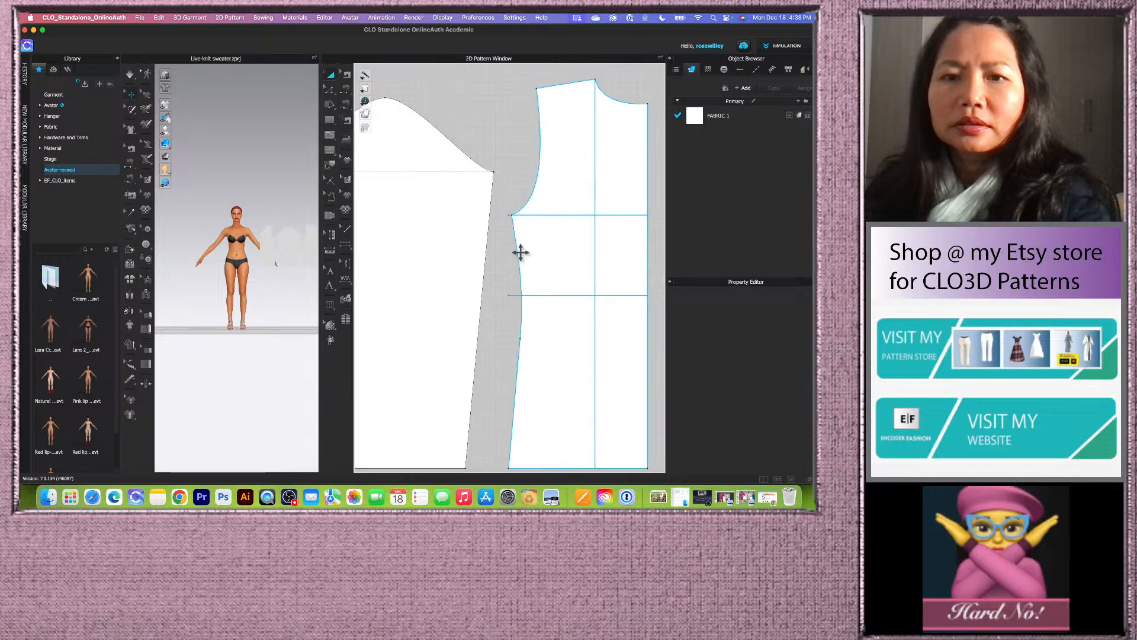
# - Extend/Trim the back bodice's two horizontal baselines at the underarm and waist to the pattern outline
pyautogui.scroll(5, 522, 245)
pyautogui.click(507, 127)
pyautogui.scroll(-3, 503, 155)
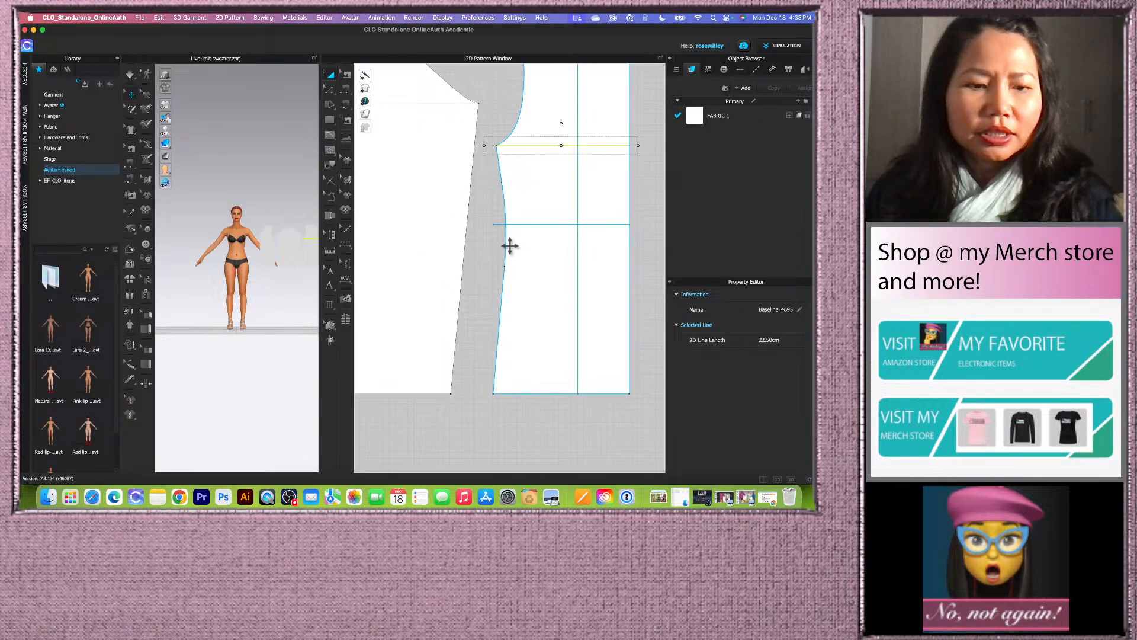
pyautogui.keyDown('shift'); pyautogui.click(501, 224); pyautogui.keyUp('shift')
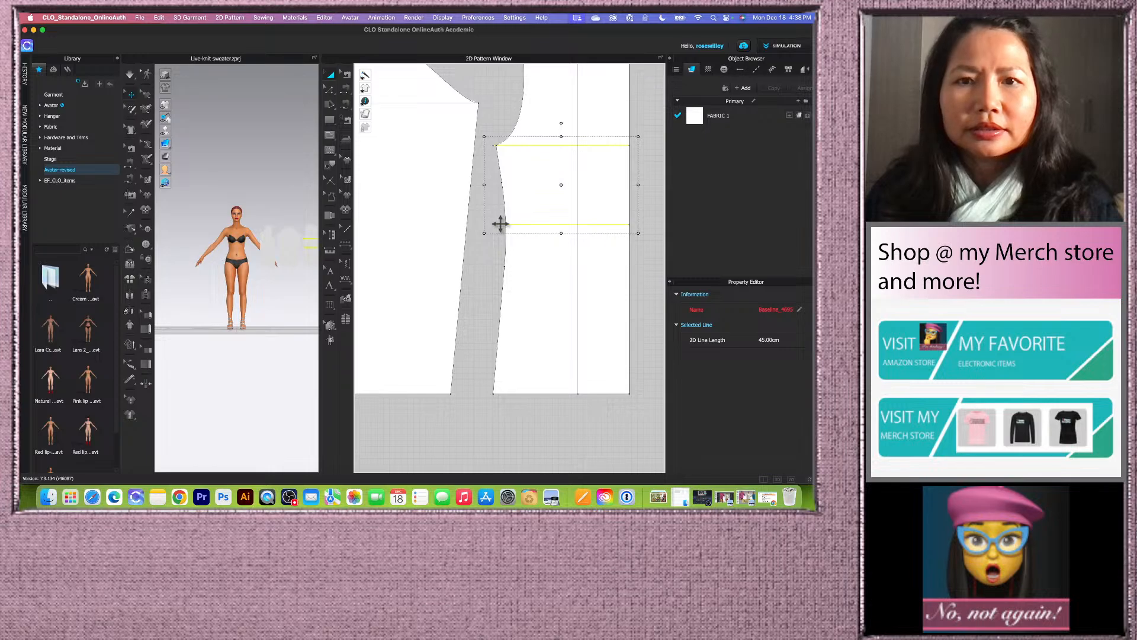
pyautogui.rightClick(500, 224)
pyautogui.moveTo(522, 289)
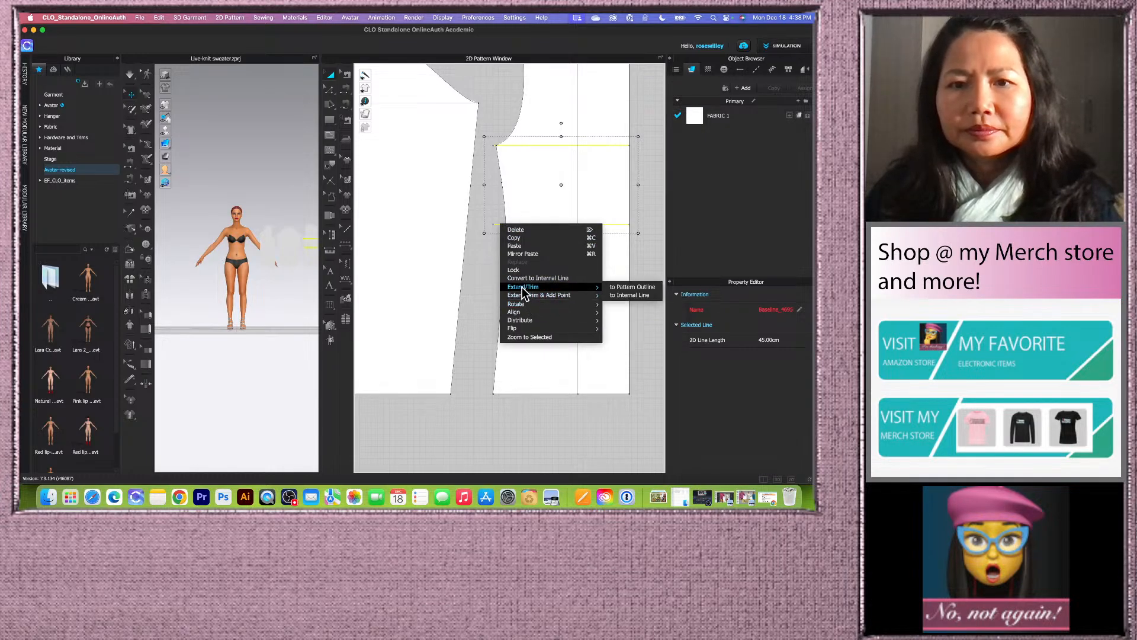
pyautogui.click(642, 287)
pyautogui.scroll(-5, 561, 315)
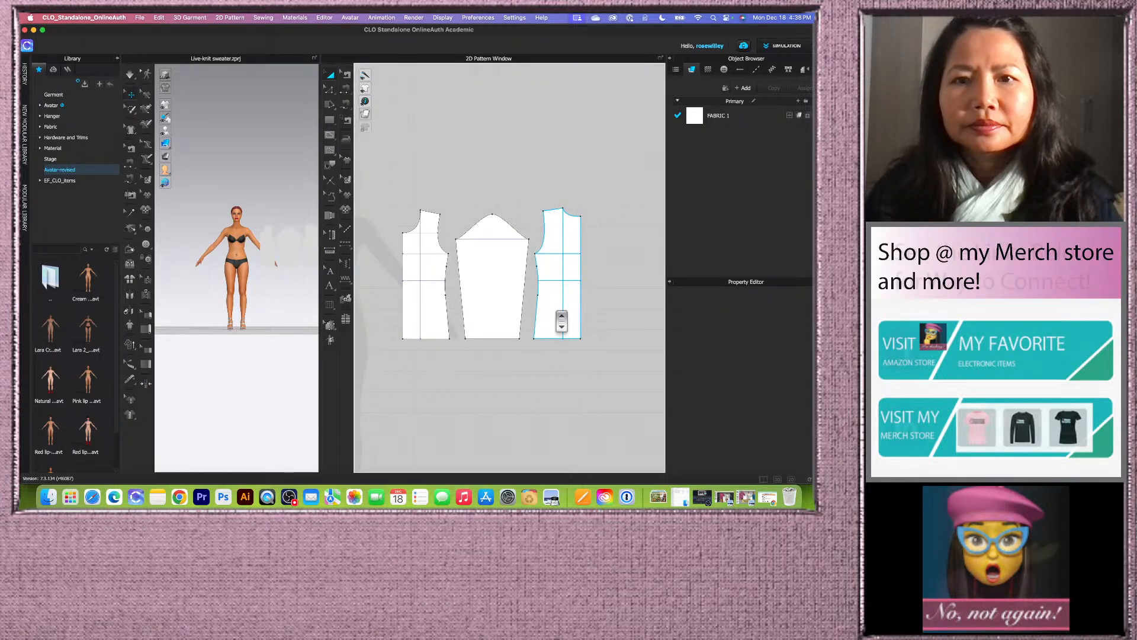
pyautogui.scroll(-2, 554, 311)
pyautogui.scroll(5, 509, 296)
# - Choose a different surface display style for the patterns in the 2D Pattern Window
pyautogui.click(459, 332)
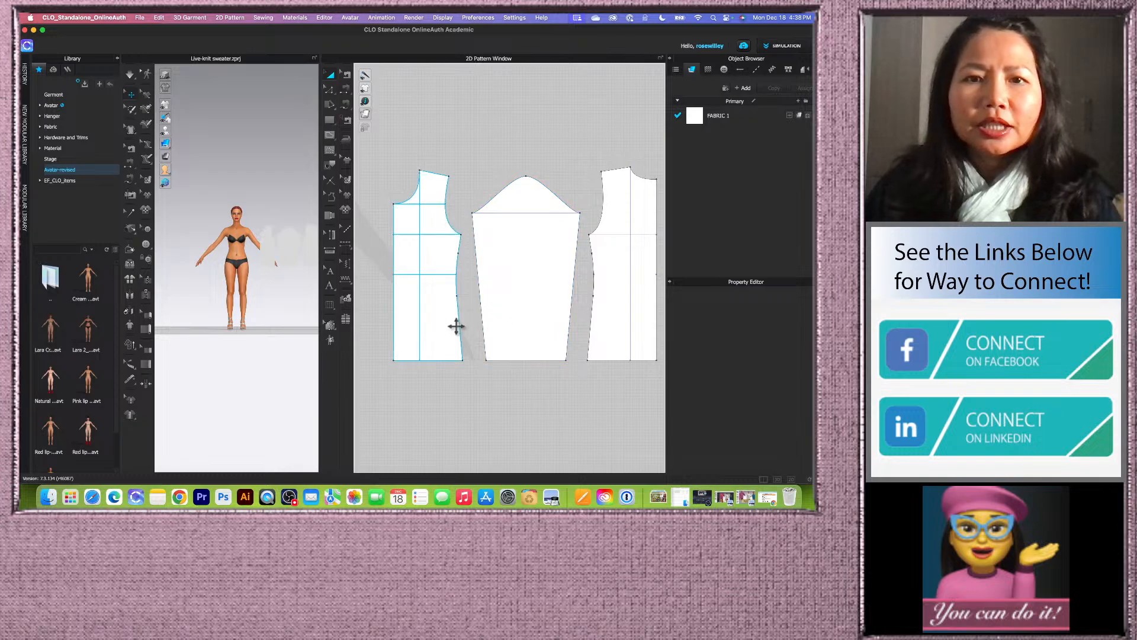
pyautogui.click(365, 127)
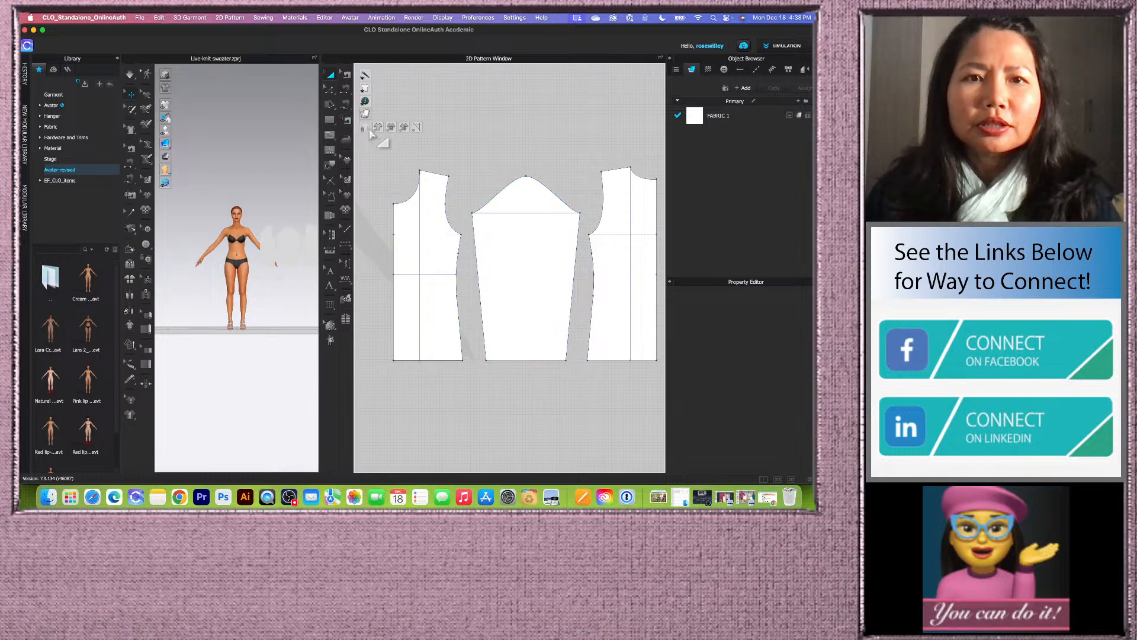
pyautogui.click(404, 129)
pyautogui.scroll(-4, 472, 317)
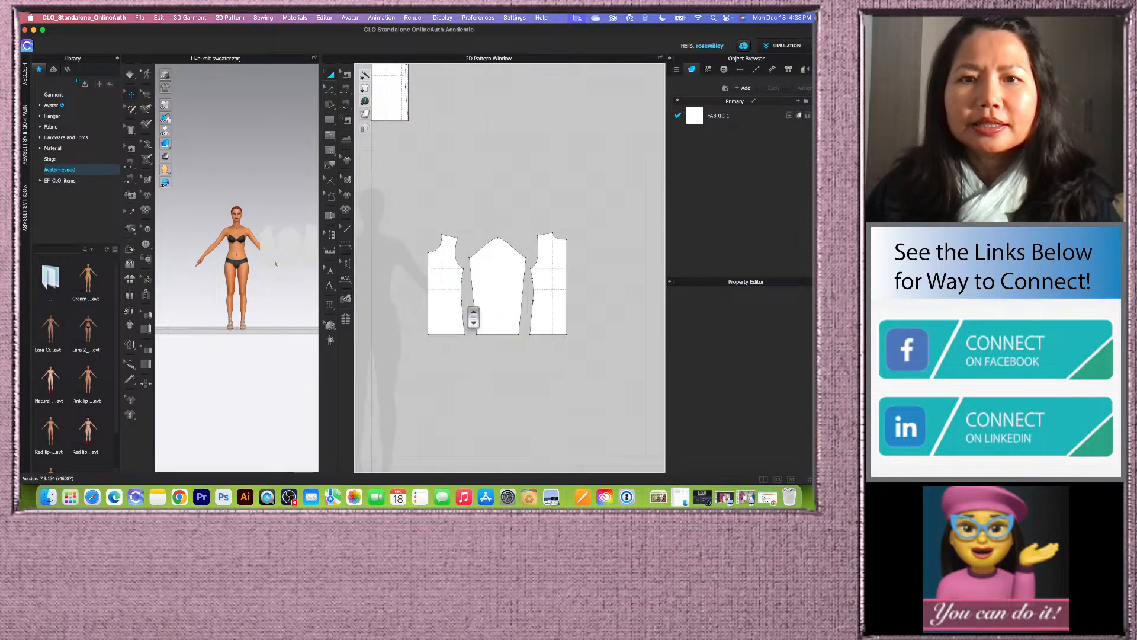
pyautogui.scroll(4, 481, 315)
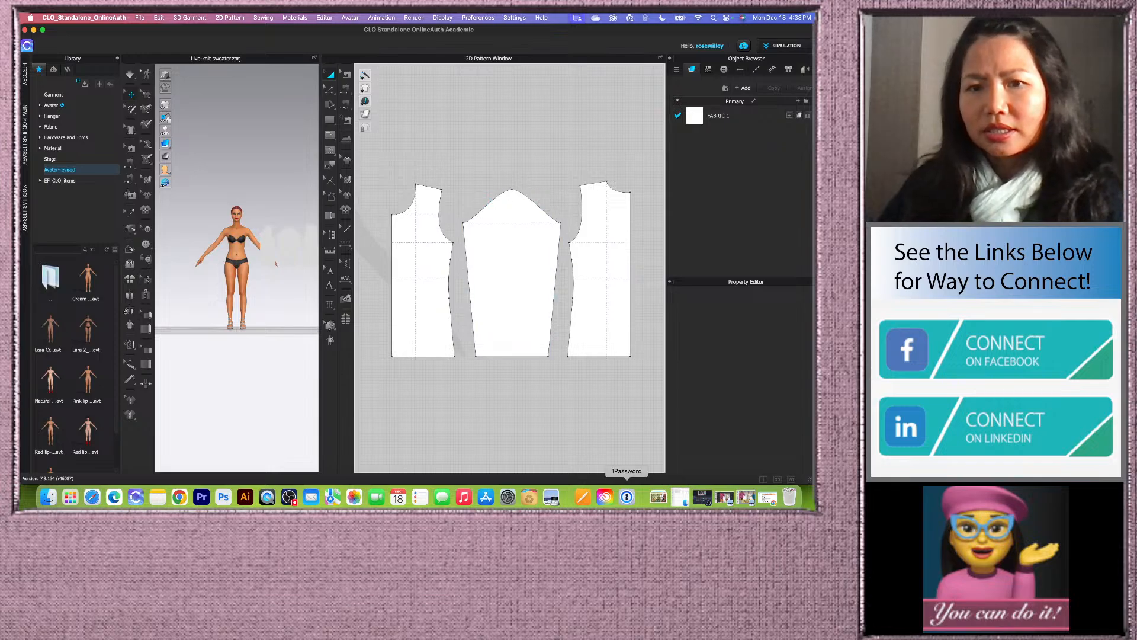
pyautogui.scroll(3, 514, 189)
pyautogui.scroll(-2, 514, 189)
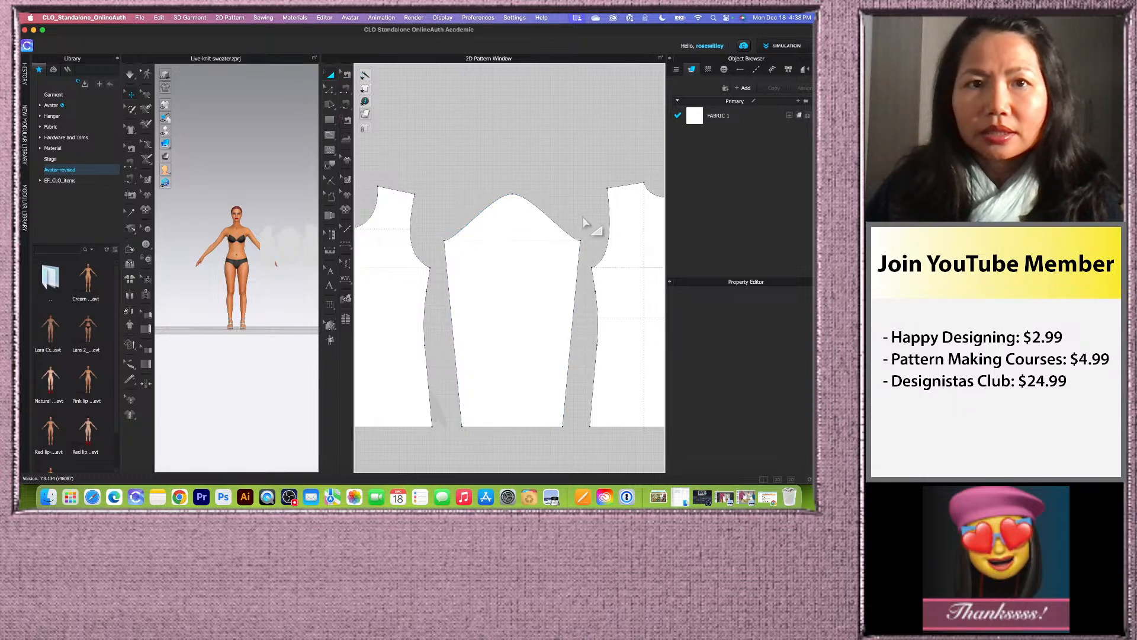
# - Add a notch on the front curve of the sleeve cap, 9 cm from the underarm point
pyautogui.click(330, 180)
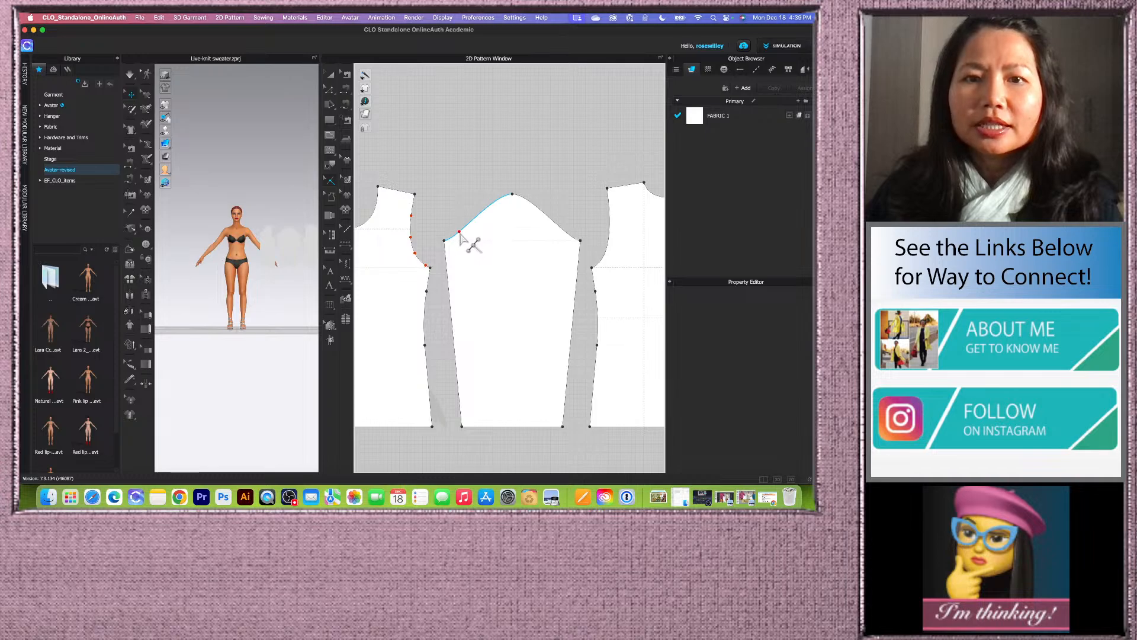
pyautogui.rightClick(460, 233)
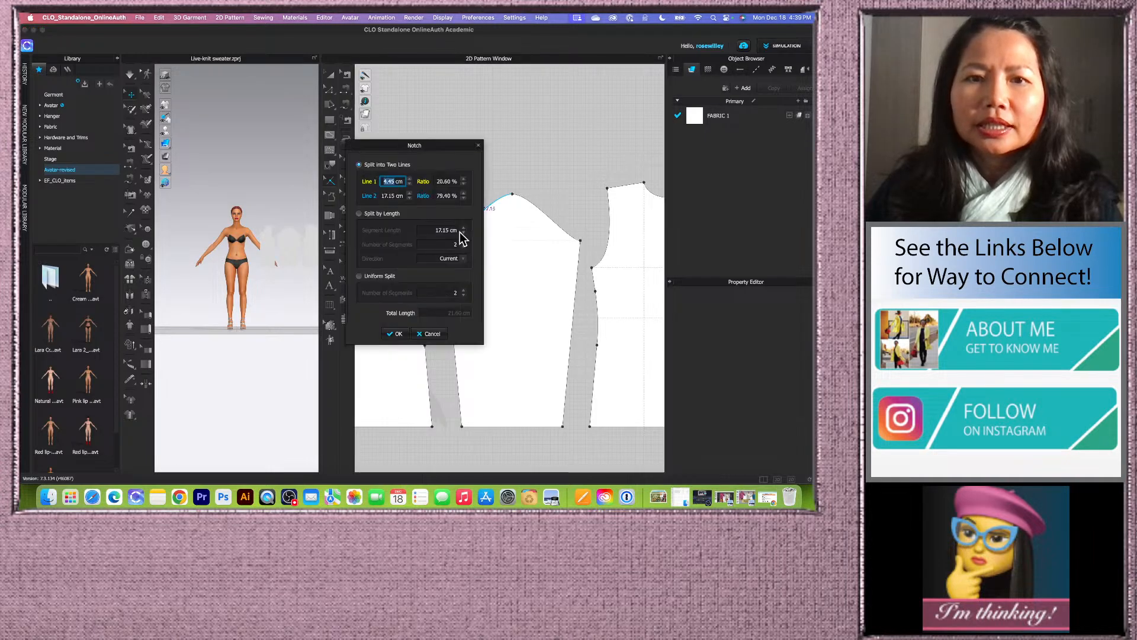
pyautogui.moveTo(435, 148); pyautogui.dragTo(329, 176)
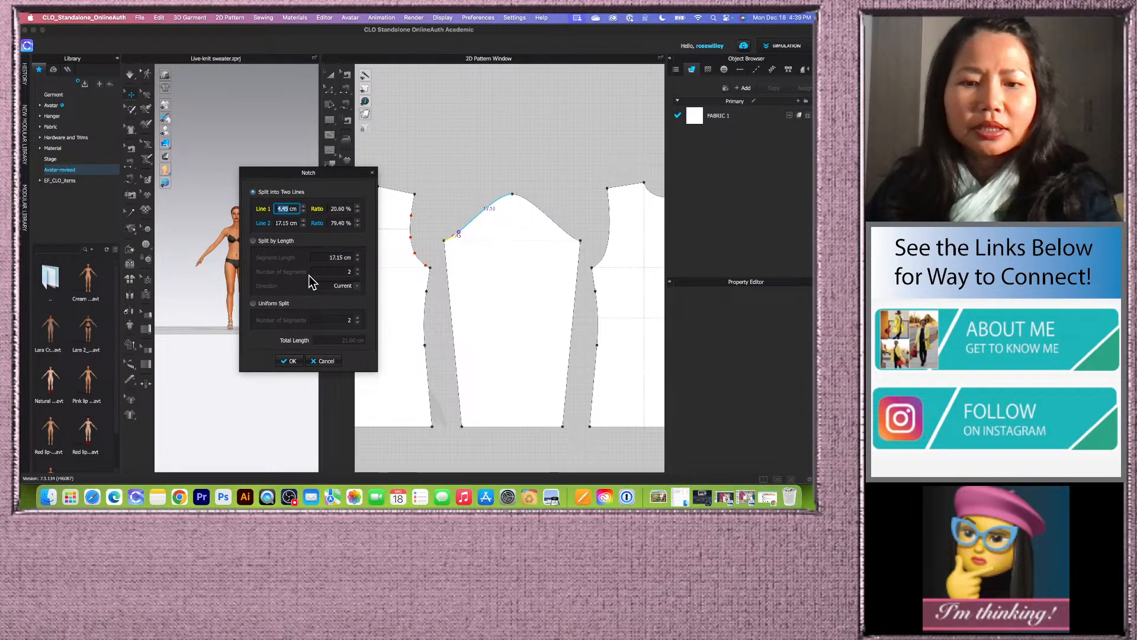
pyautogui.write('9')
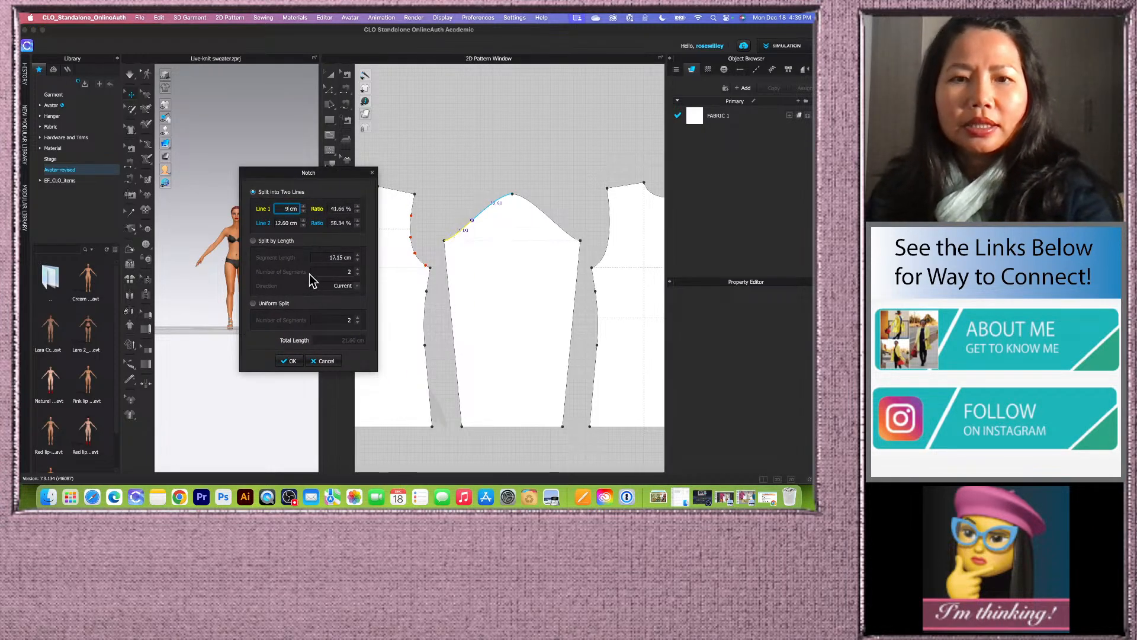
pyautogui.click(291, 361)
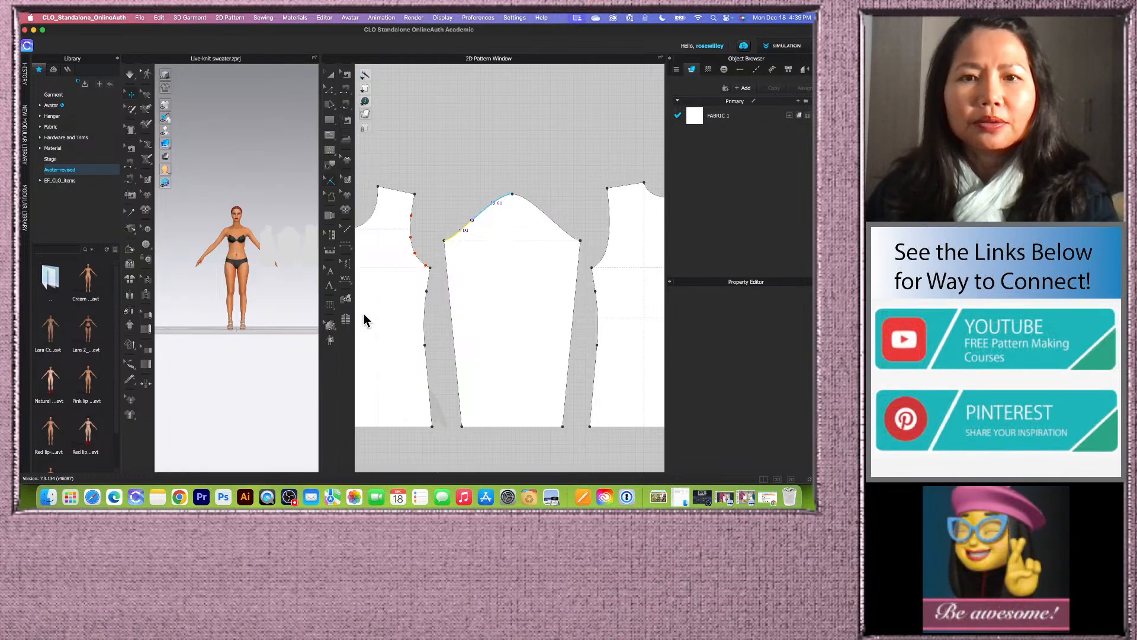
# - Add a matching notch on the front bodice's armhole, 9 cm from the underarm point
pyautogui.rightClick(414, 251)
pyautogui.moveTo(425, 147); pyautogui.dragTo(341, 163)
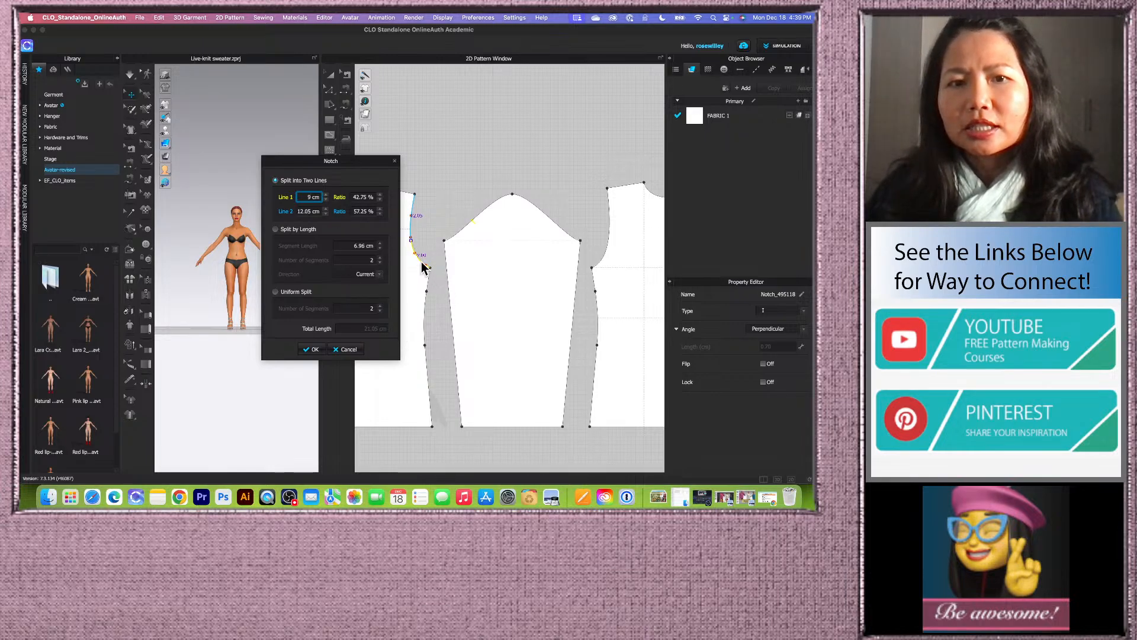
pyautogui.click(311, 350)
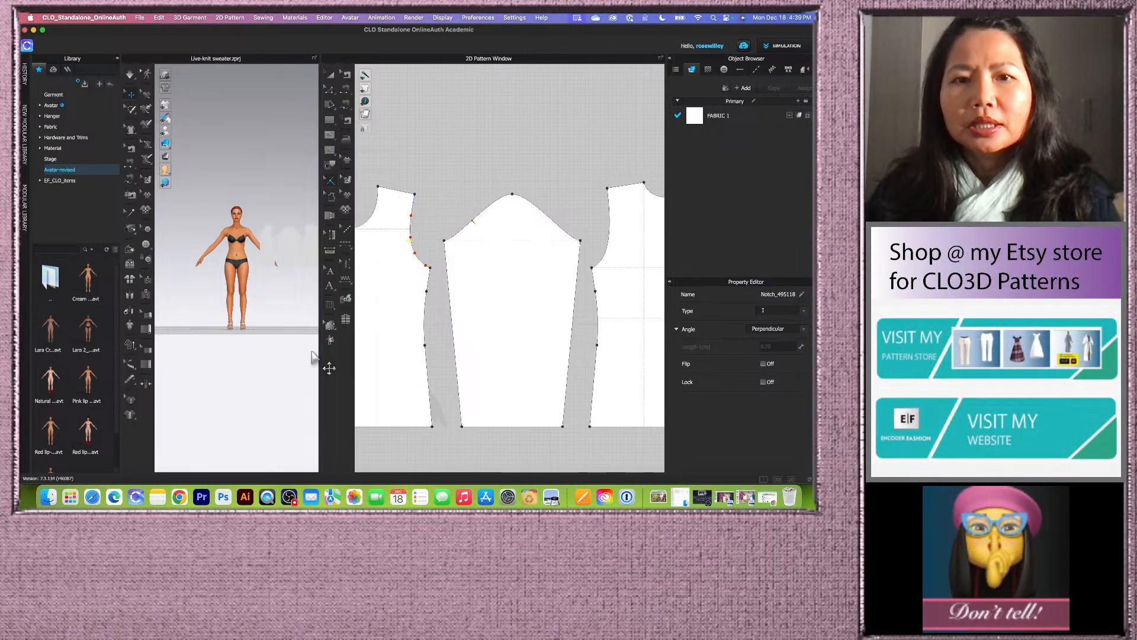
# - Add two notches on the back curve of the sleeve cap, 11 cm and 9 cm from the underarm point
pyautogui.scroll(3, 577, 246)
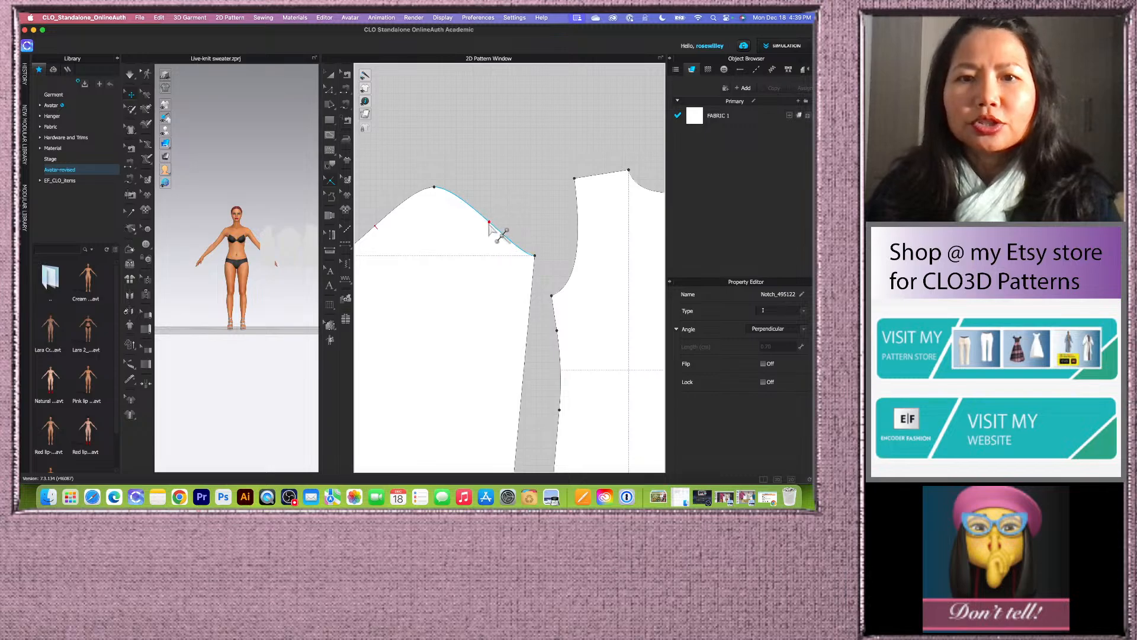
pyautogui.rightClick(489, 225)
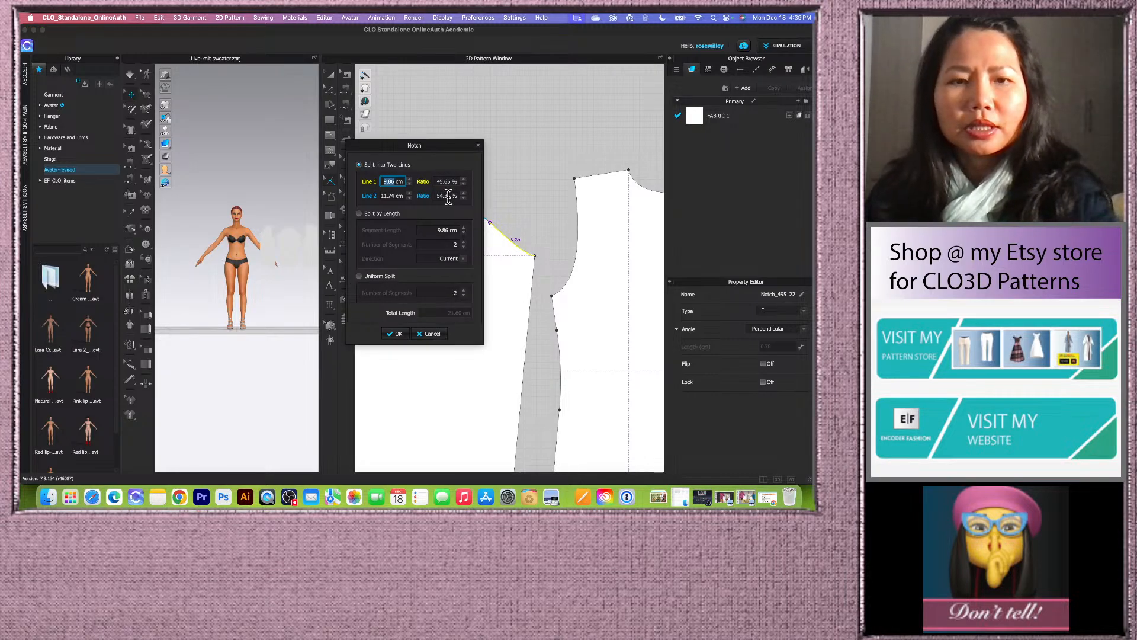
pyautogui.moveTo(438, 146); pyautogui.dragTo(354, 164)
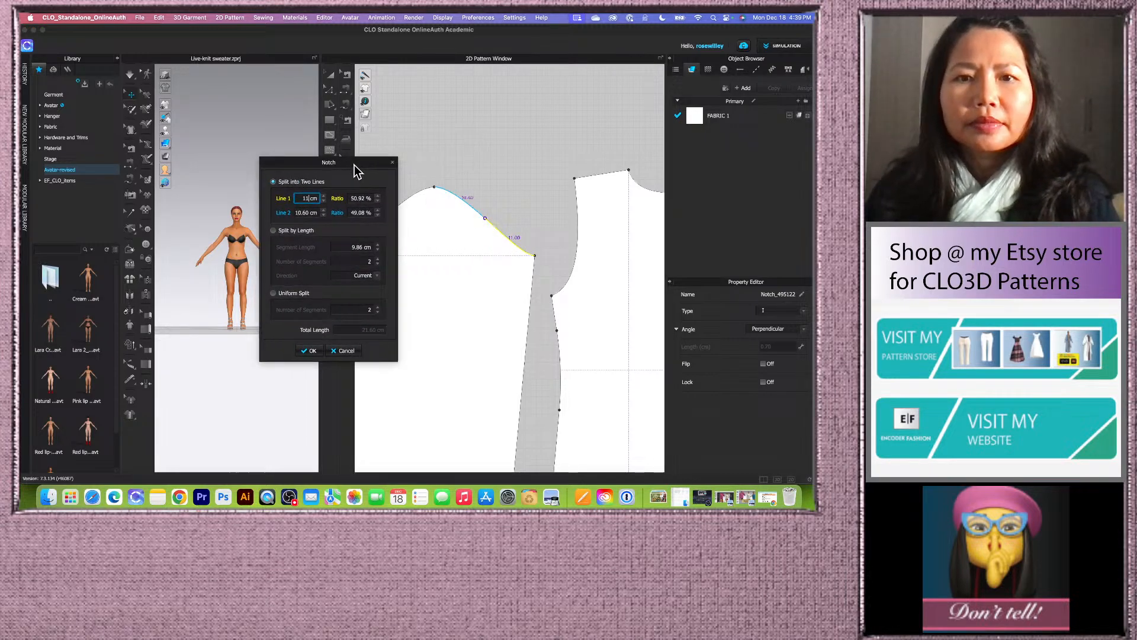
pyautogui.click(308, 350)
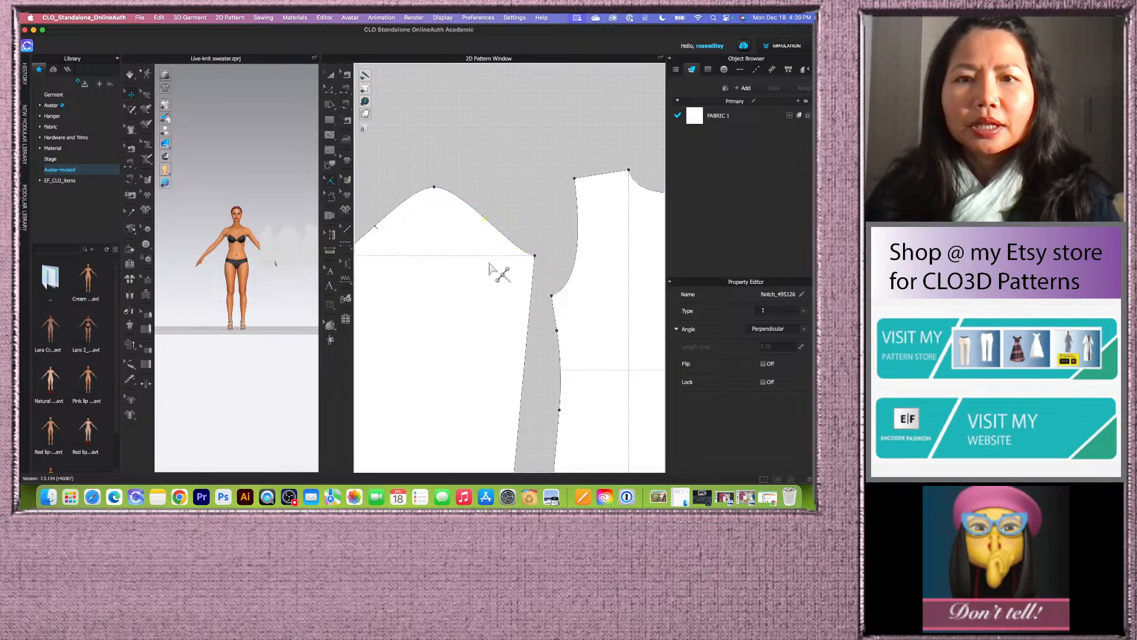
pyautogui.rightClick(495, 231)
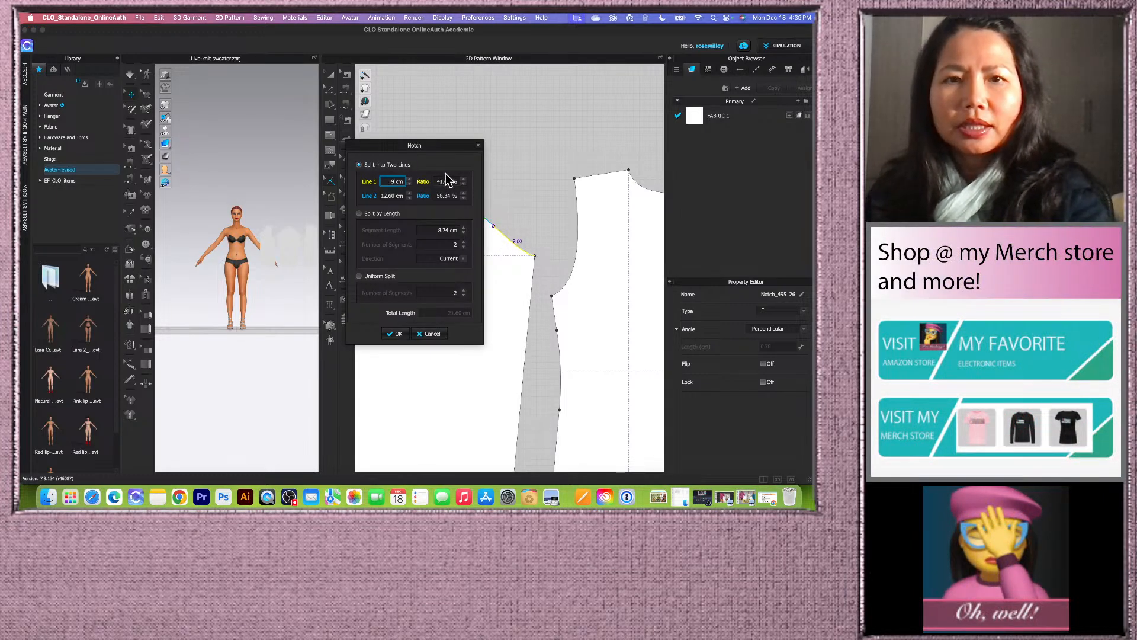
pyautogui.click(395, 333)
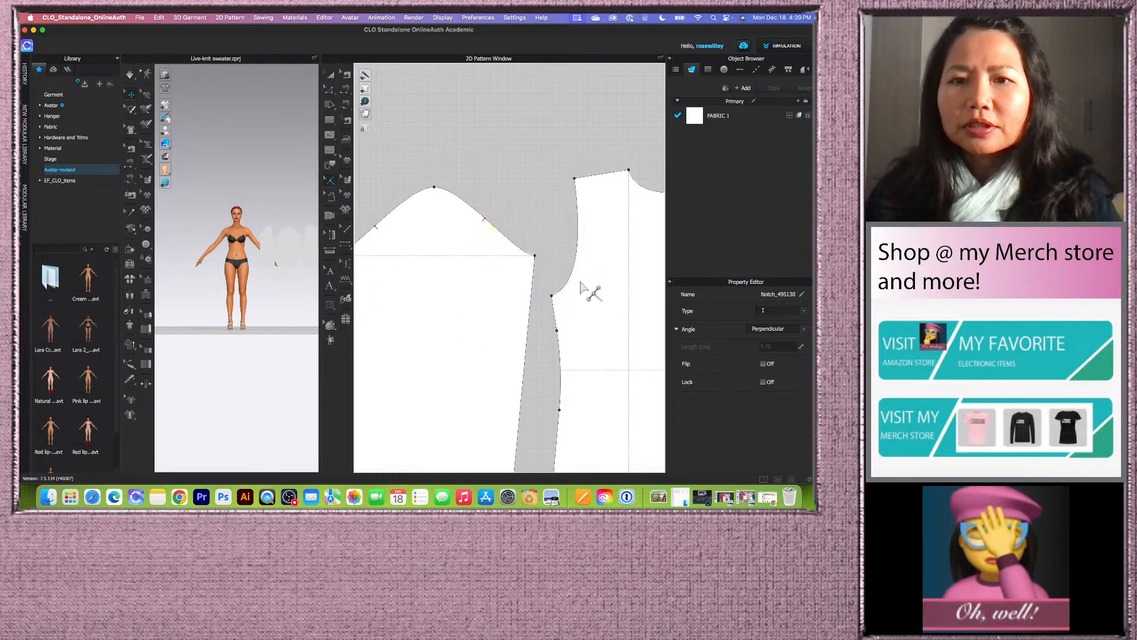
# - Add a notch on the back bodice's armhole 11 cm from the underarm point and a second notch just below it
pyautogui.rightClick(573, 269)
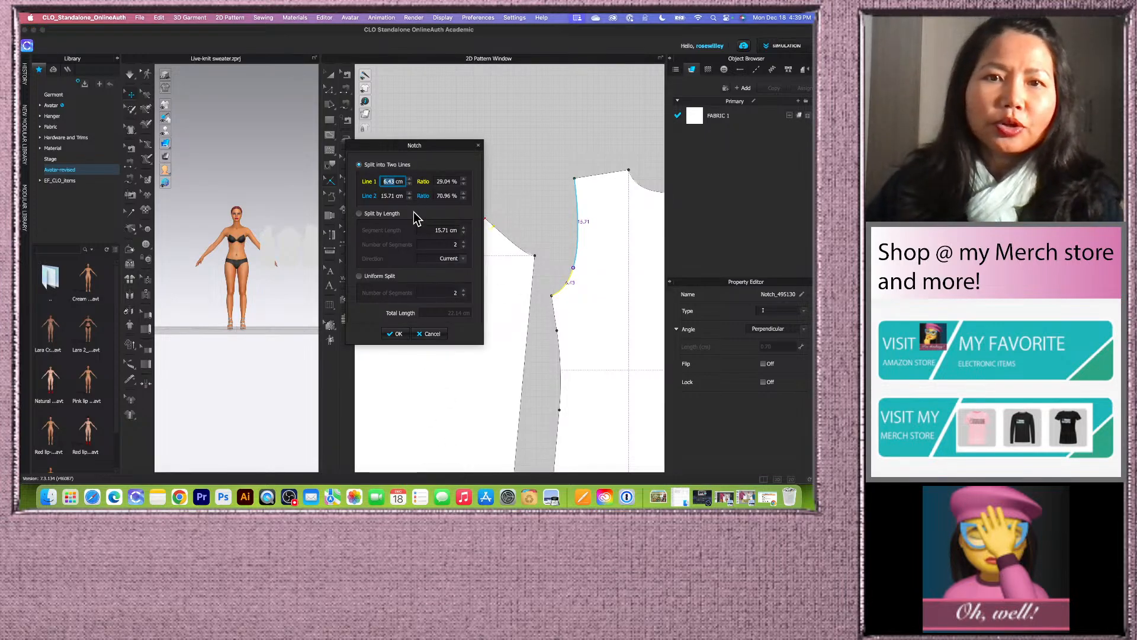
pyautogui.write('11')
pyautogui.press('Return')
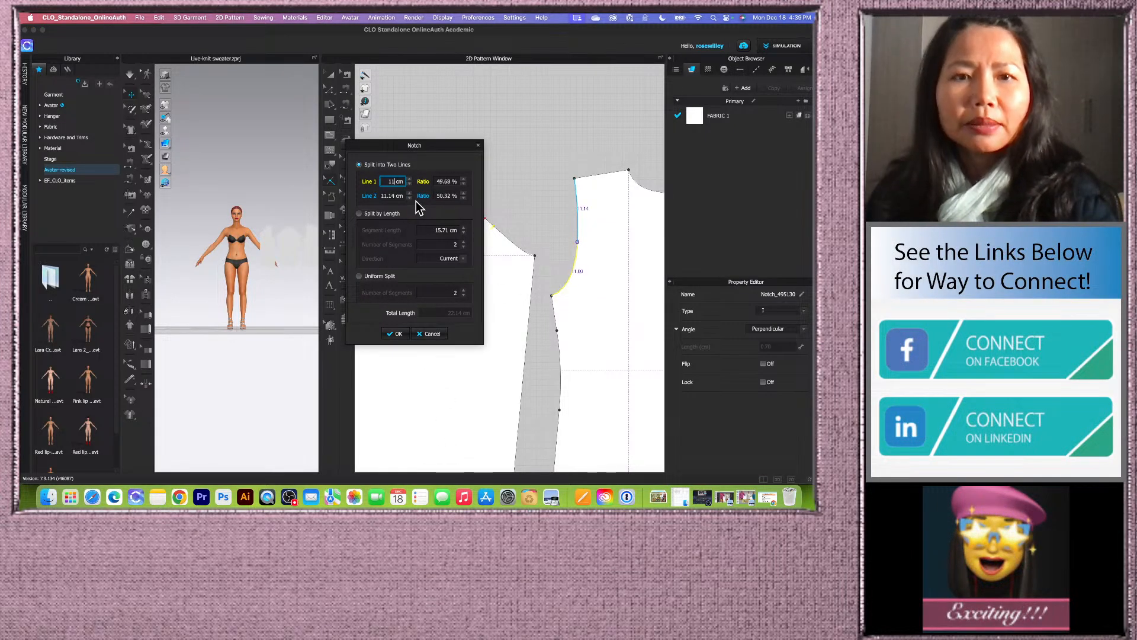
pyautogui.click(397, 334)
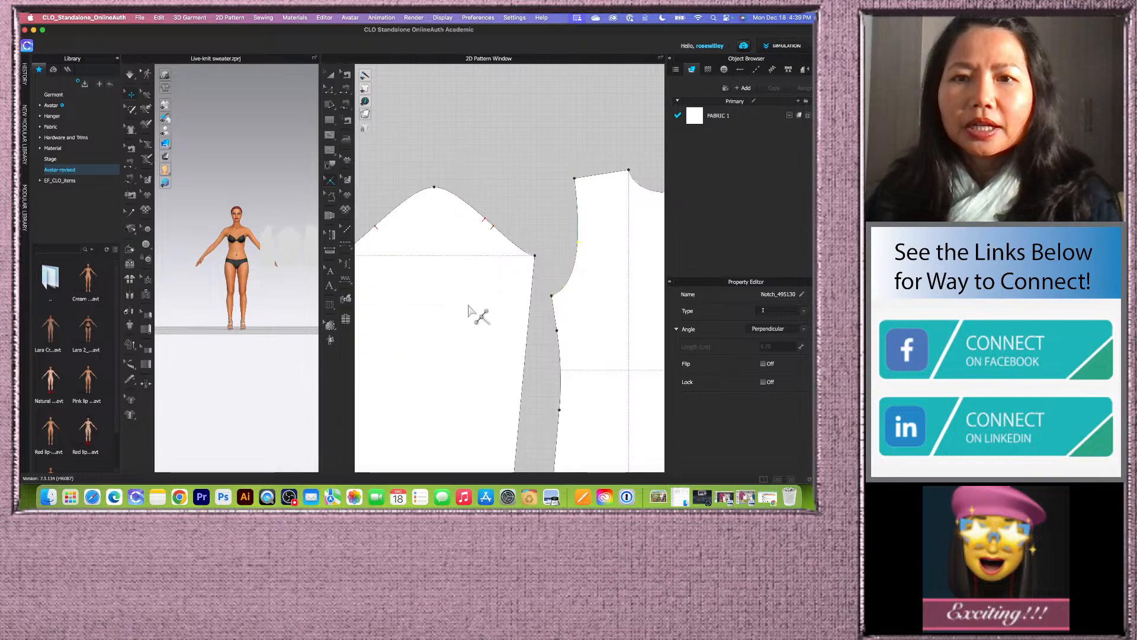
pyautogui.rightClick(576, 260)
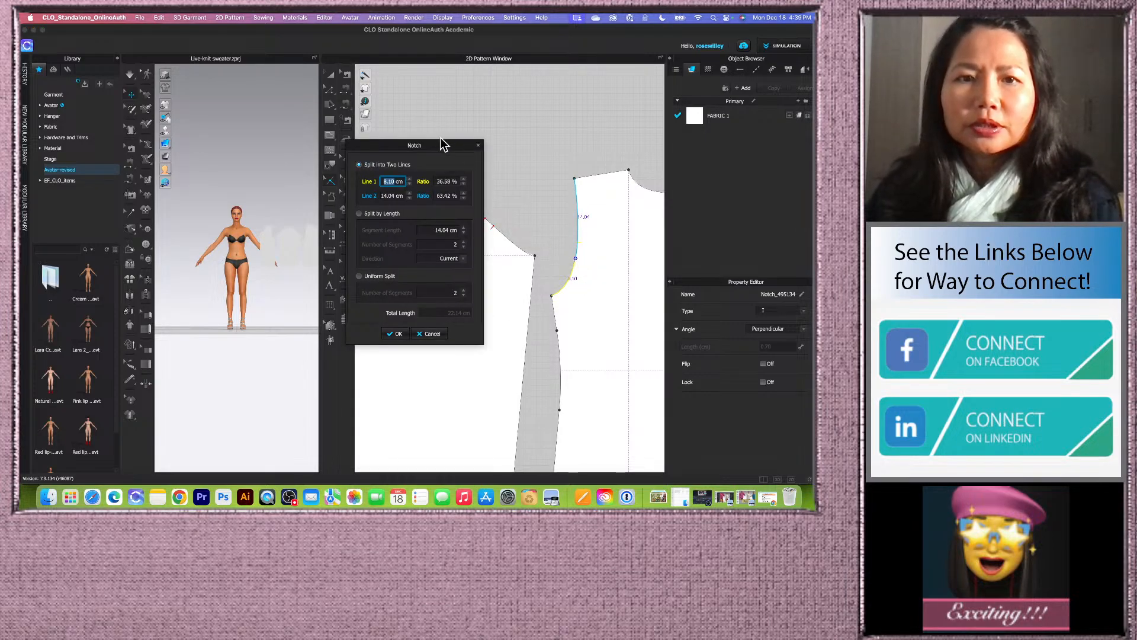
pyautogui.click(395, 334)
pyautogui.scroll(-5, 555, 214)
pyautogui.scroll(-1, 556, 215)
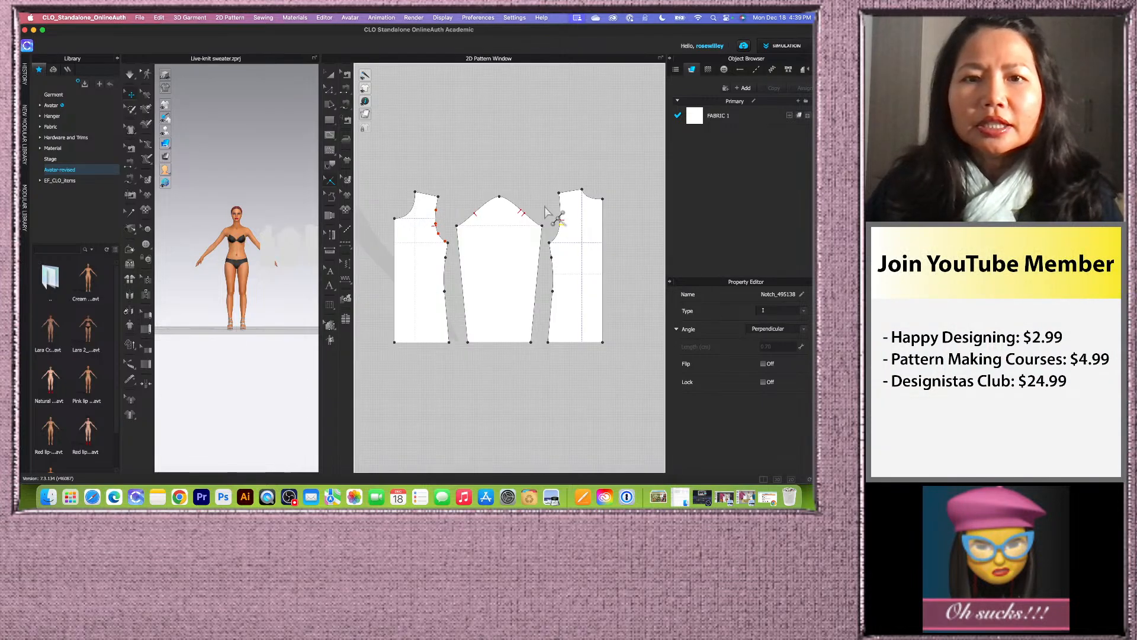
# - Examine the front bodice, sleeve and back bodice patterns with their armhole and sleeve cap notches
pyautogui.click(520, 170)
pyautogui.scroll(1, 510, 170)
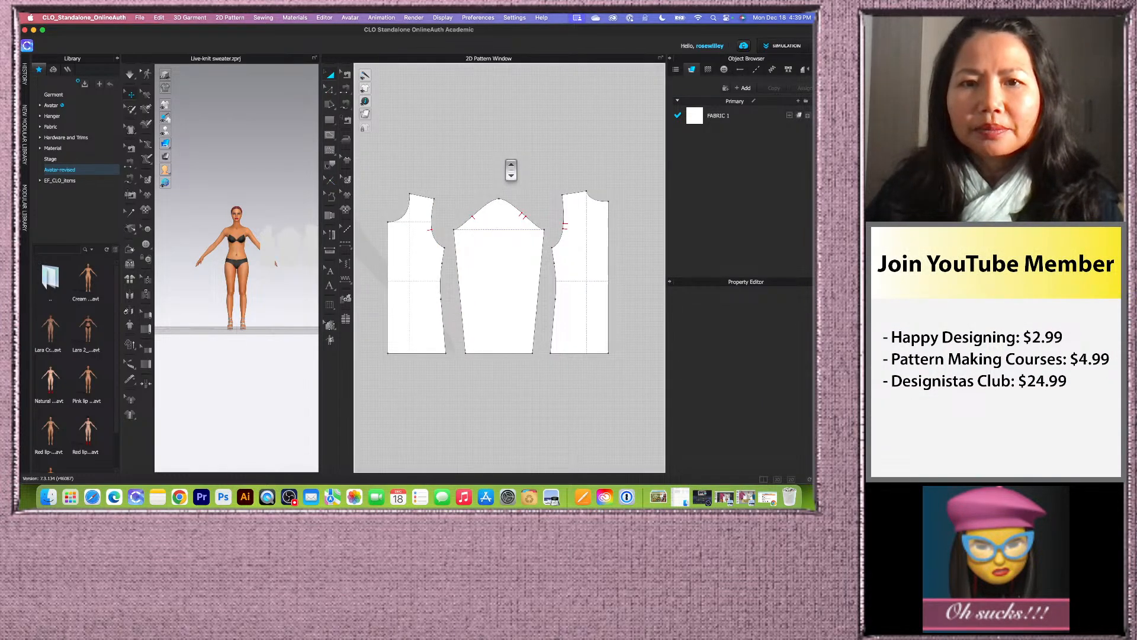
pyautogui.scroll(-1, 512, 172)
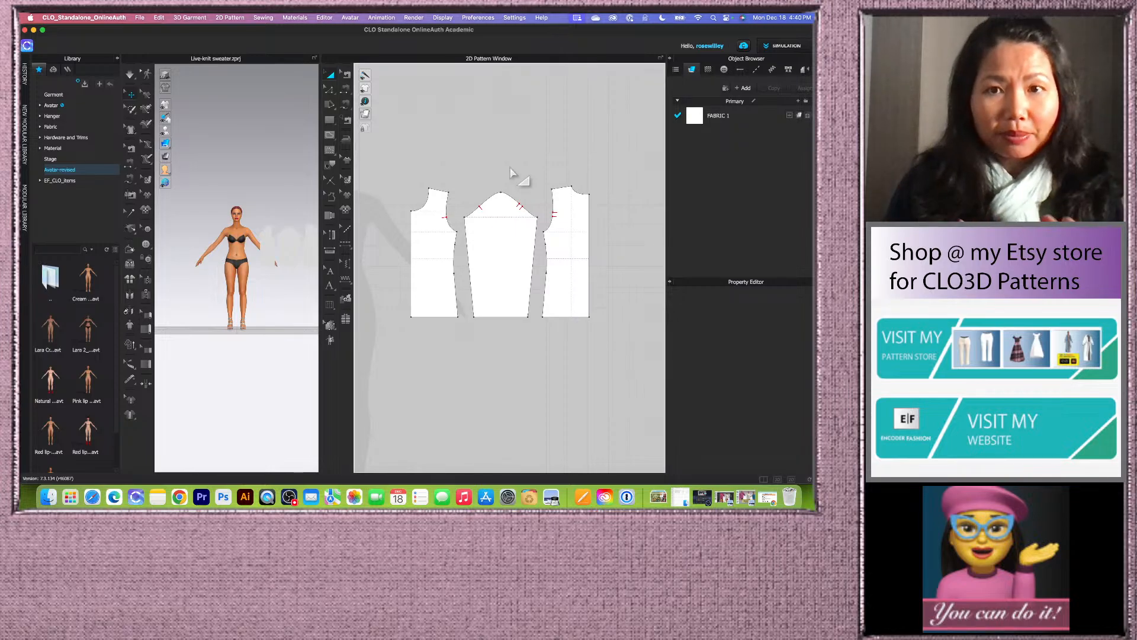
pyautogui.click(431, 264)
pyautogui.scroll(3, 445, 227)
pyautogui.click(505, 246)
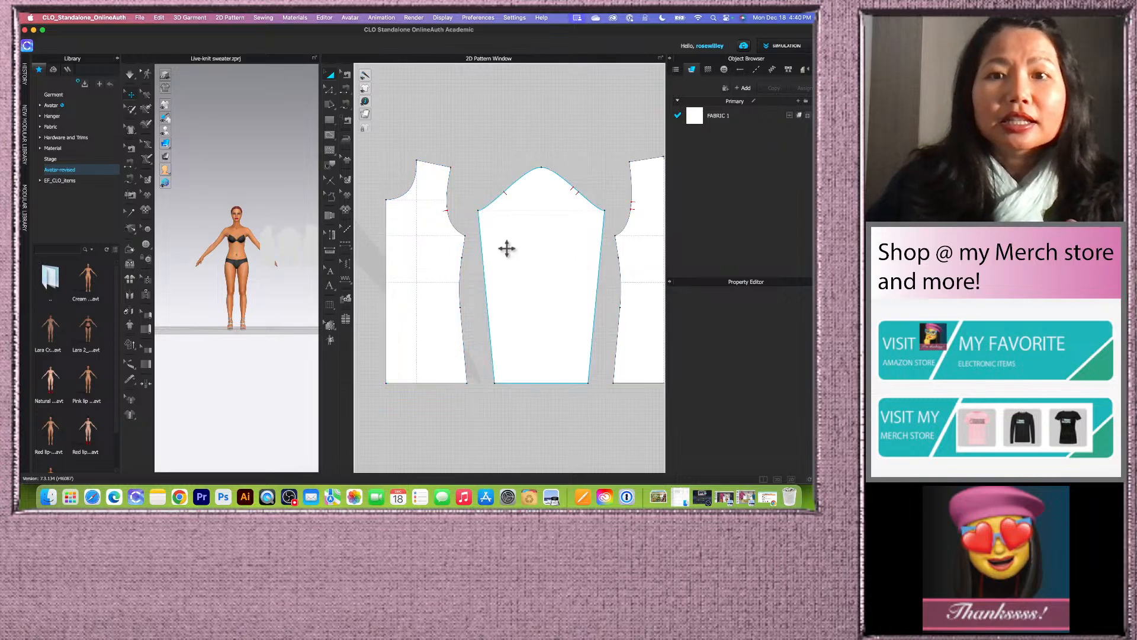
pyautogui.scroll(-3, 505, 247)
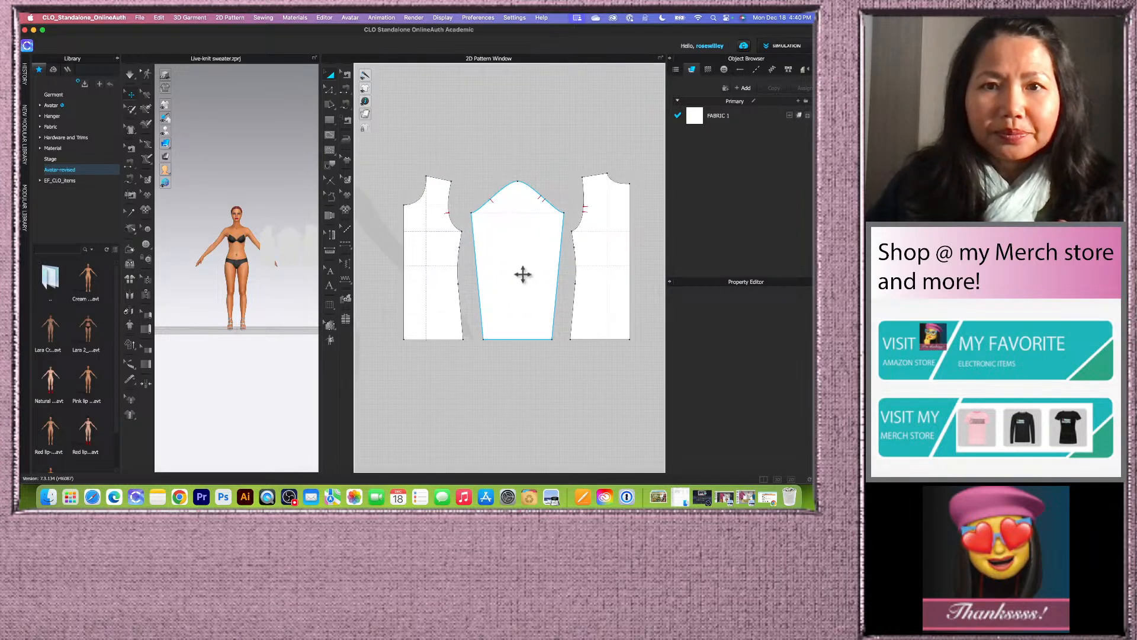
pyautogui.scroll(-1, 521, 275)
pyautogui.scroll(3, 523, 270)
pyautogui.scroll(-2, 521, 272)
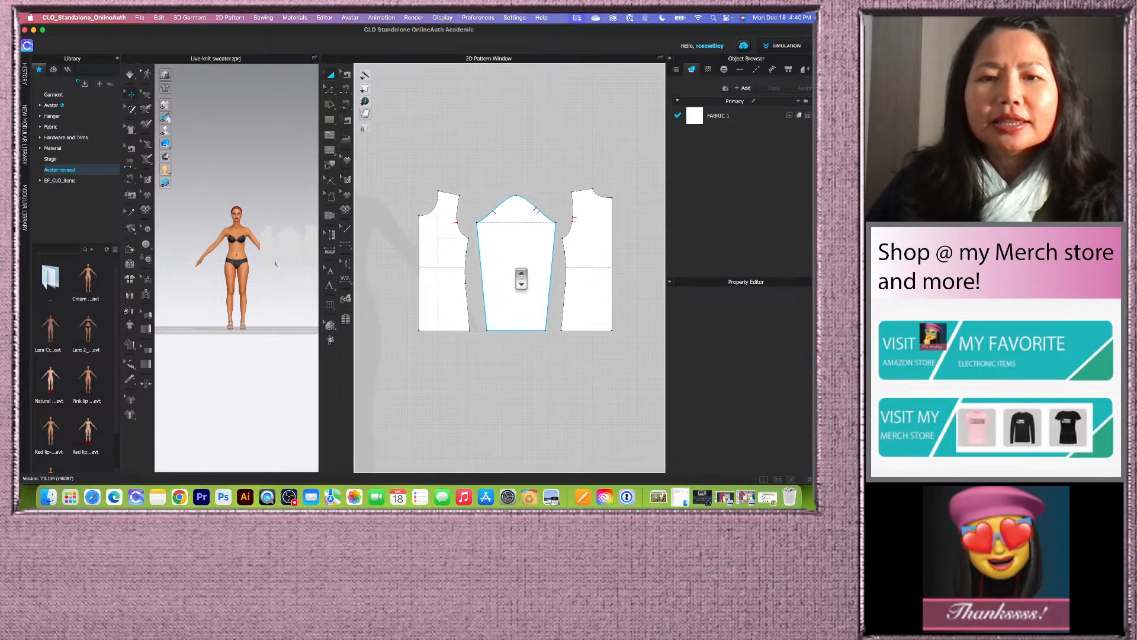
pyautogui.scroll(1, 504, 197)
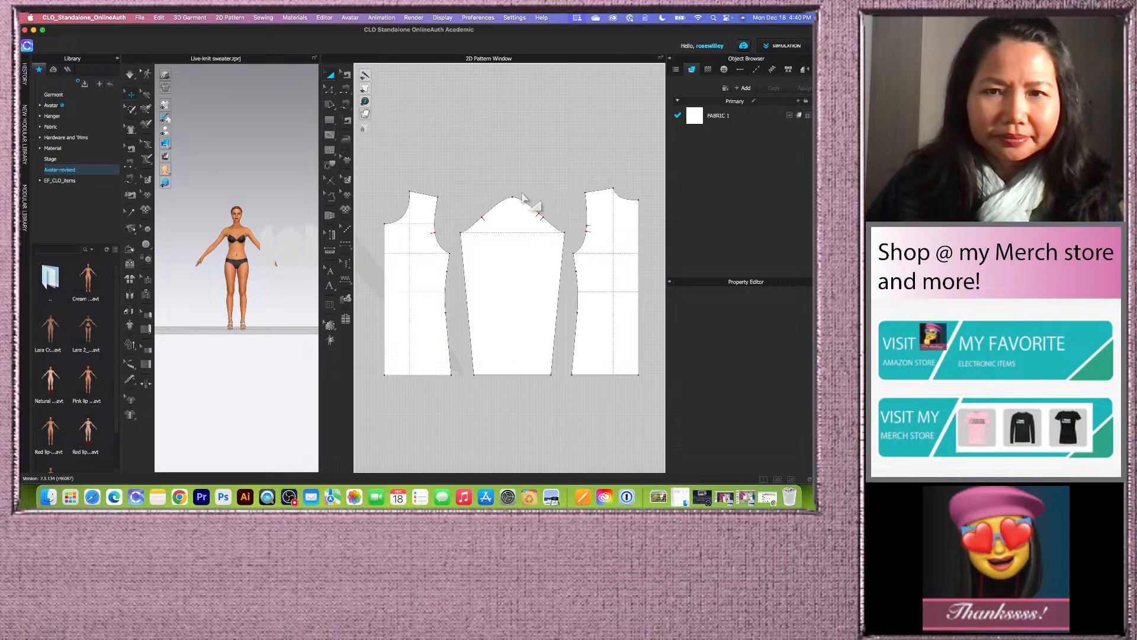
pyautogui.scroll(-2, 513, 201)
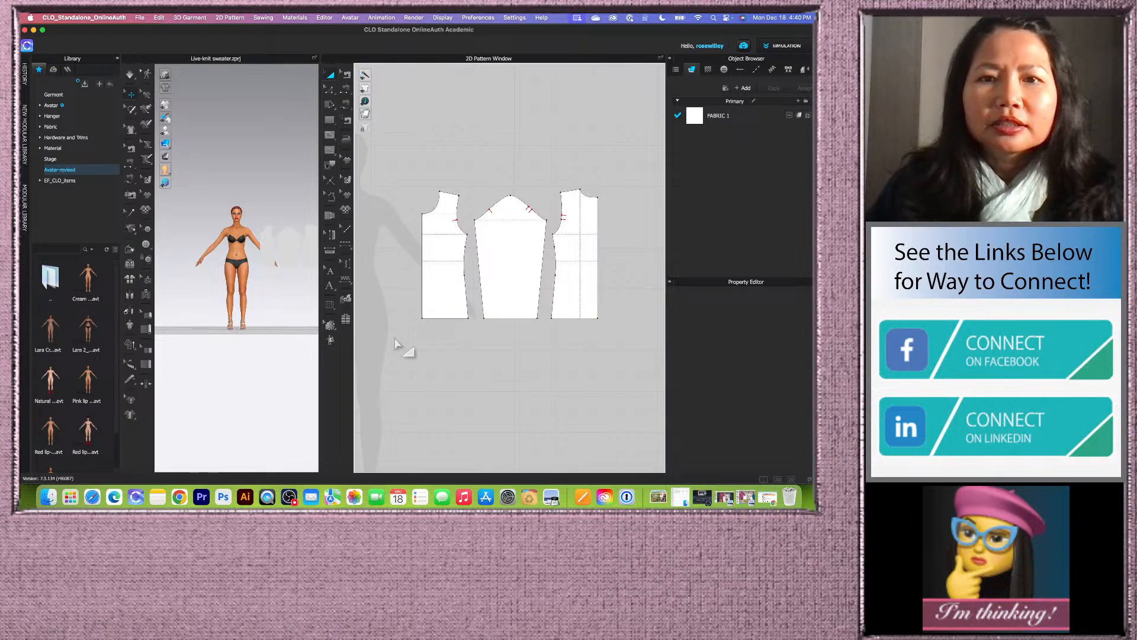
pyautogui.scroll(-2, 395, 340)
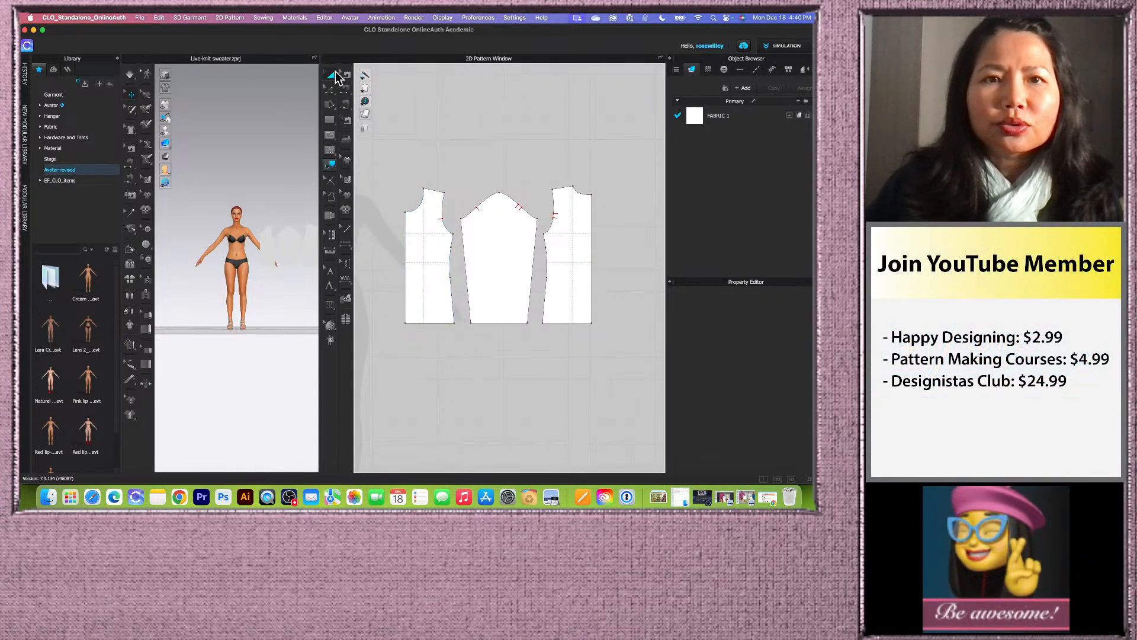
# - Sew the sleeve's two underarm edges together and the front shoulder to the back shoulder with Segment Sewing
pyautogui.click(346, 89)
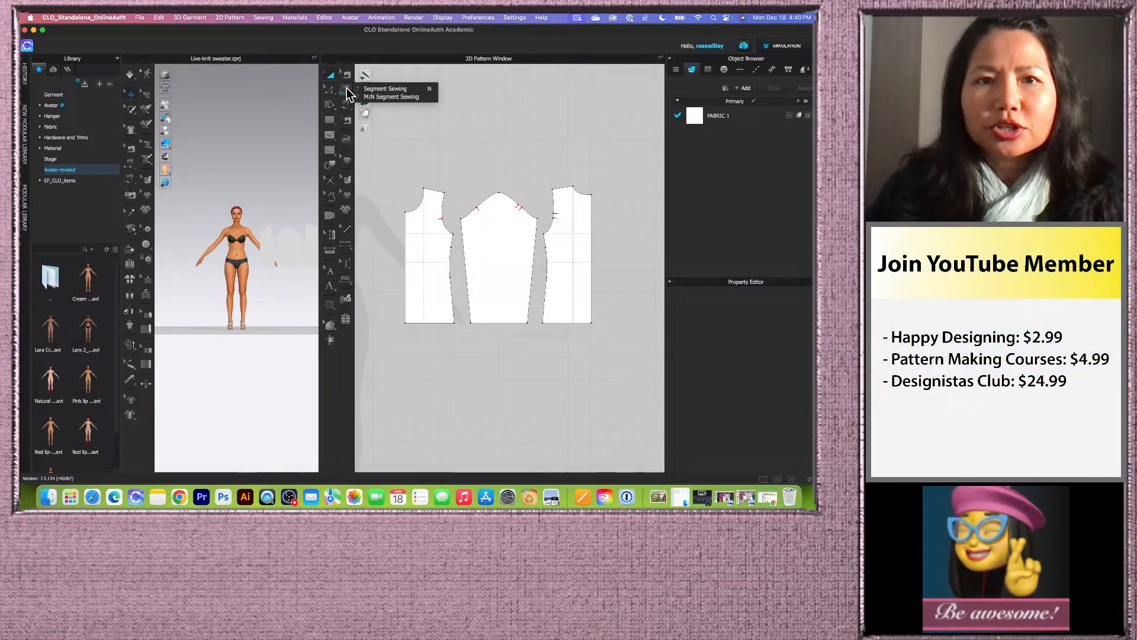
pyautogui.click(394, 88)
pyautogui.click(464, 244)
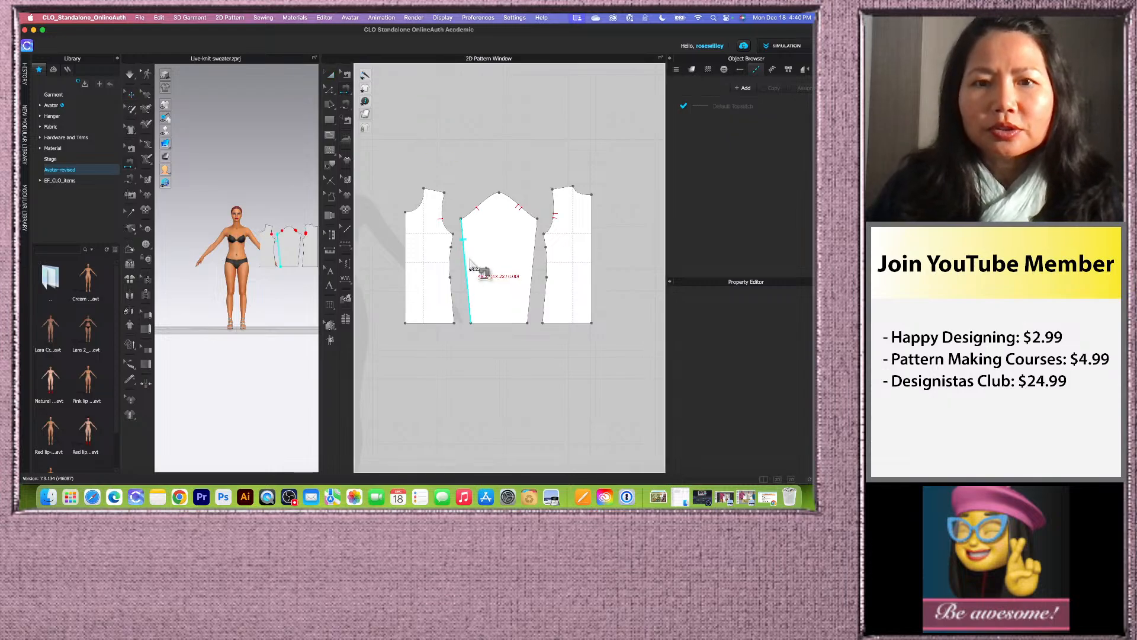
pyautogui.click(533, 261)
pyautogui.click(428, 189)
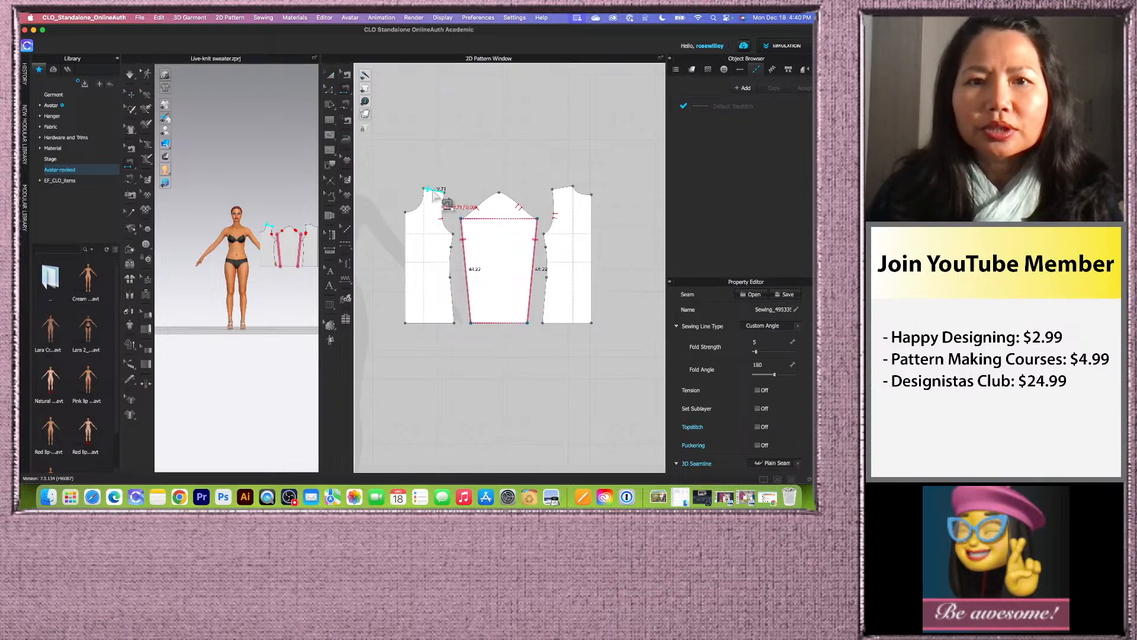
pyautogui.click(579, 192)
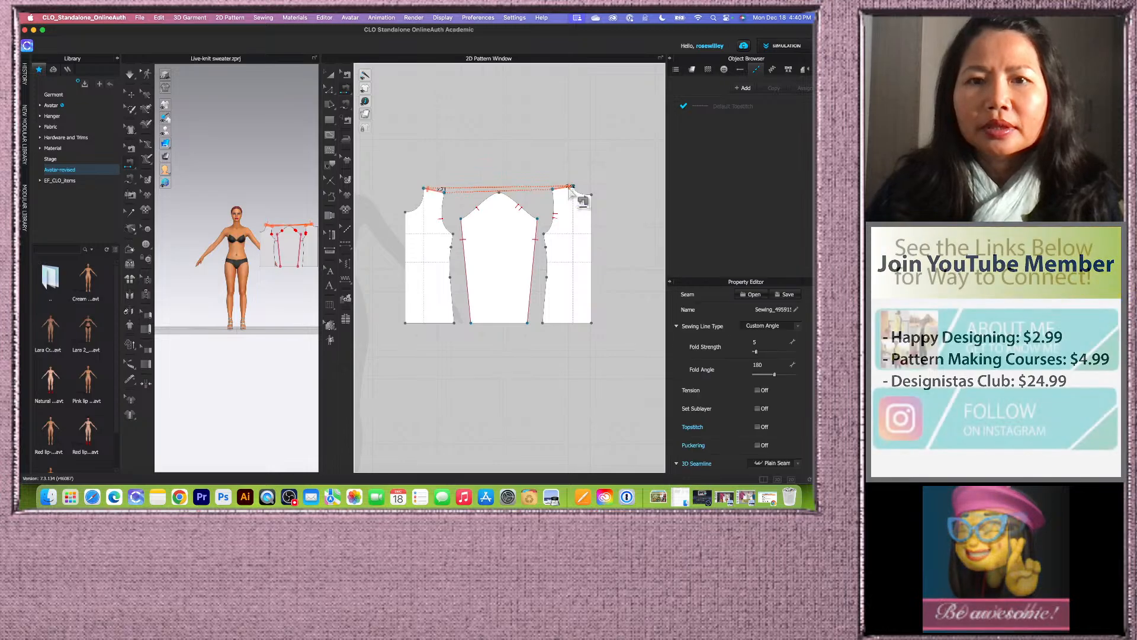
# - Join the whole sleeve cap curve to the front and back bodice armholes with Free Sewing
pyautogui.click(346, 105)
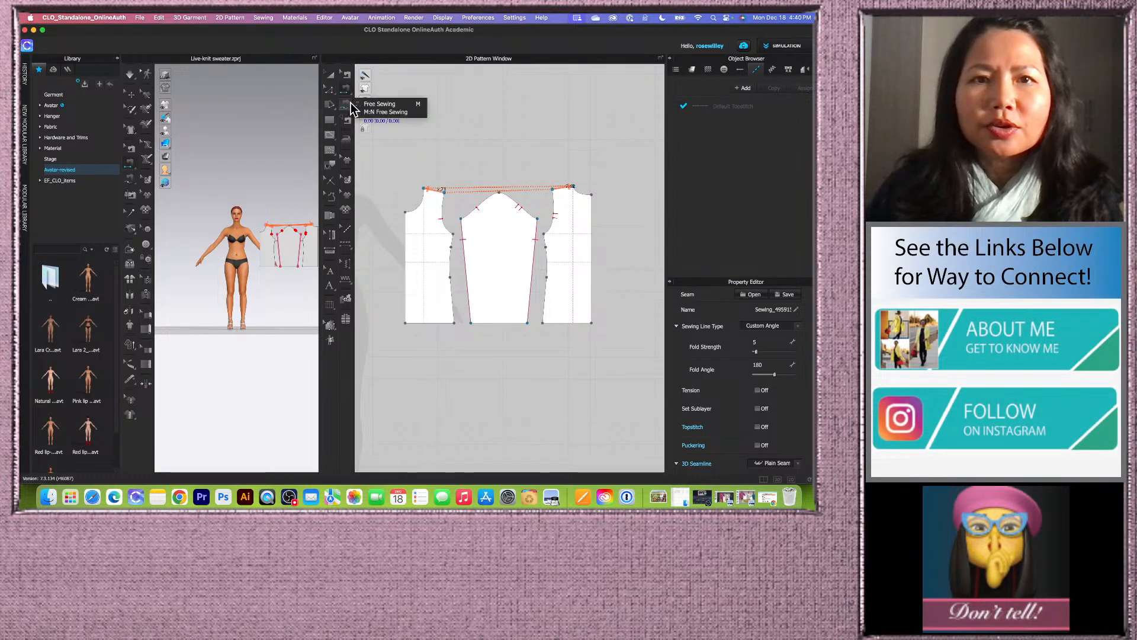
pyautogui.click(391, 104)
pyautogui.click(465, 217)
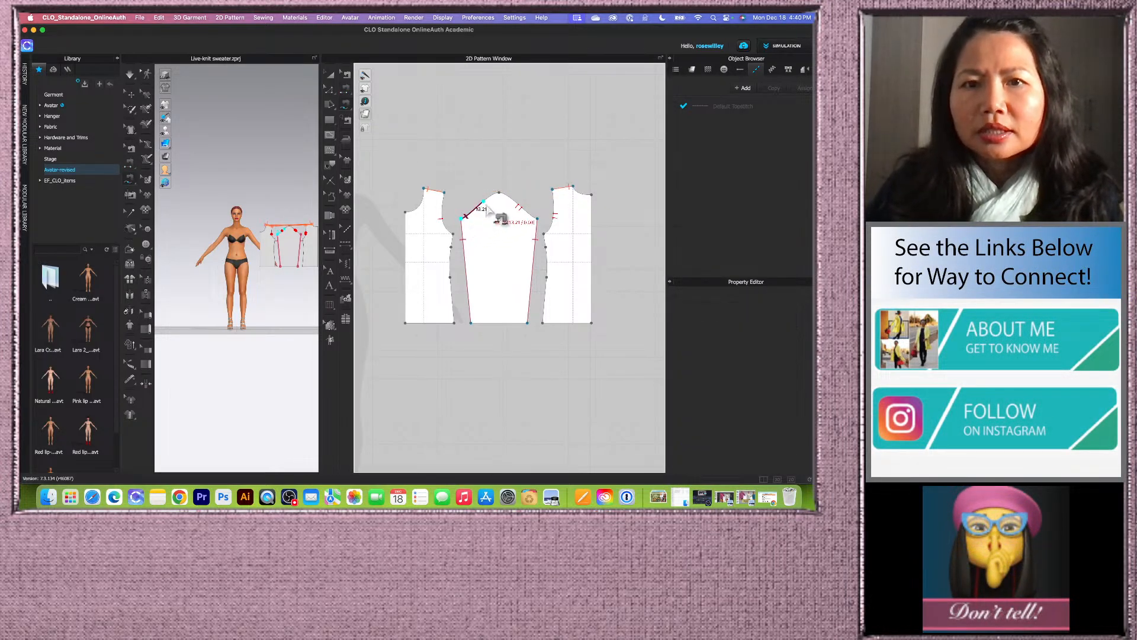
pyautogui.click(548, 231)
pyautogui.click(453, 232)
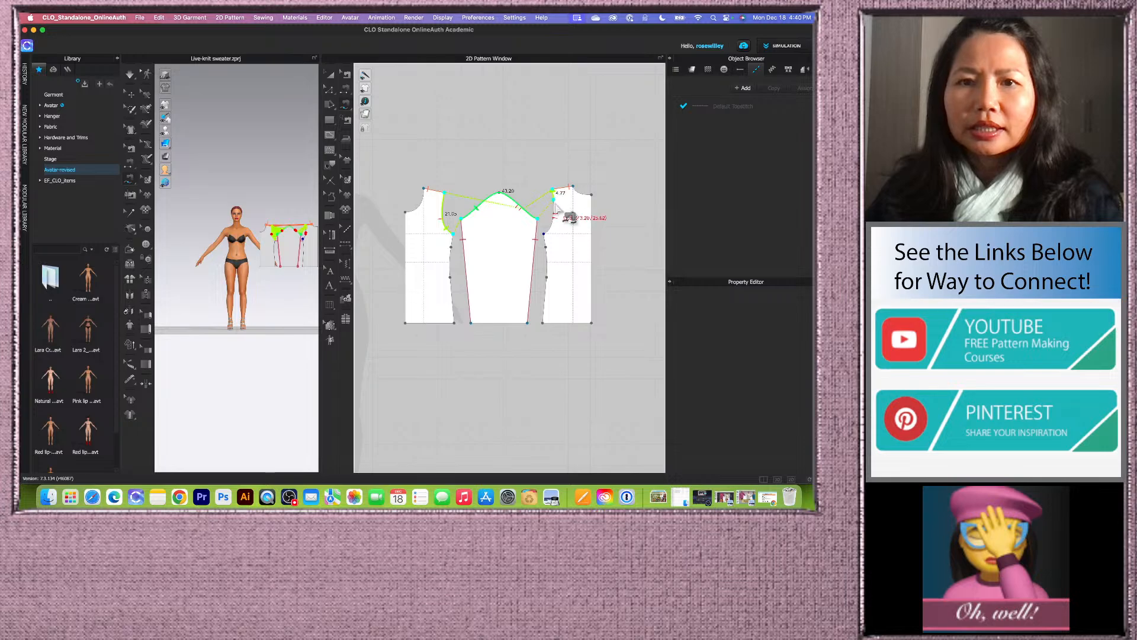
pyautogui.click(546, 235)
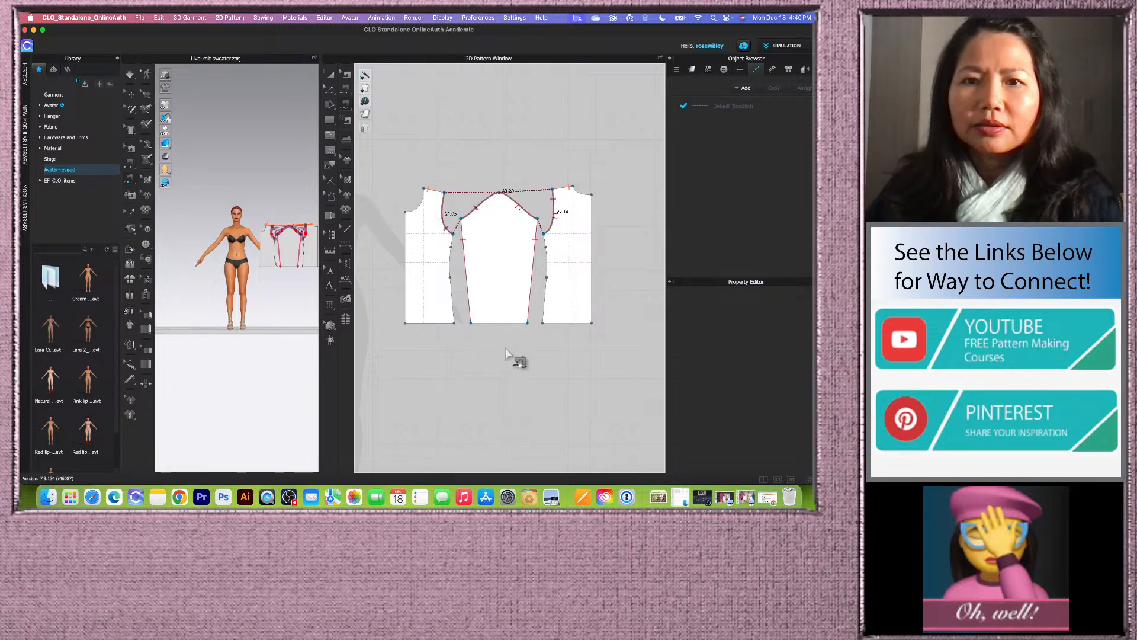
# - Sew the front bodice's side seam to the back bodice's side seam, from underarm to hem
pyautogui.click(462, 248)
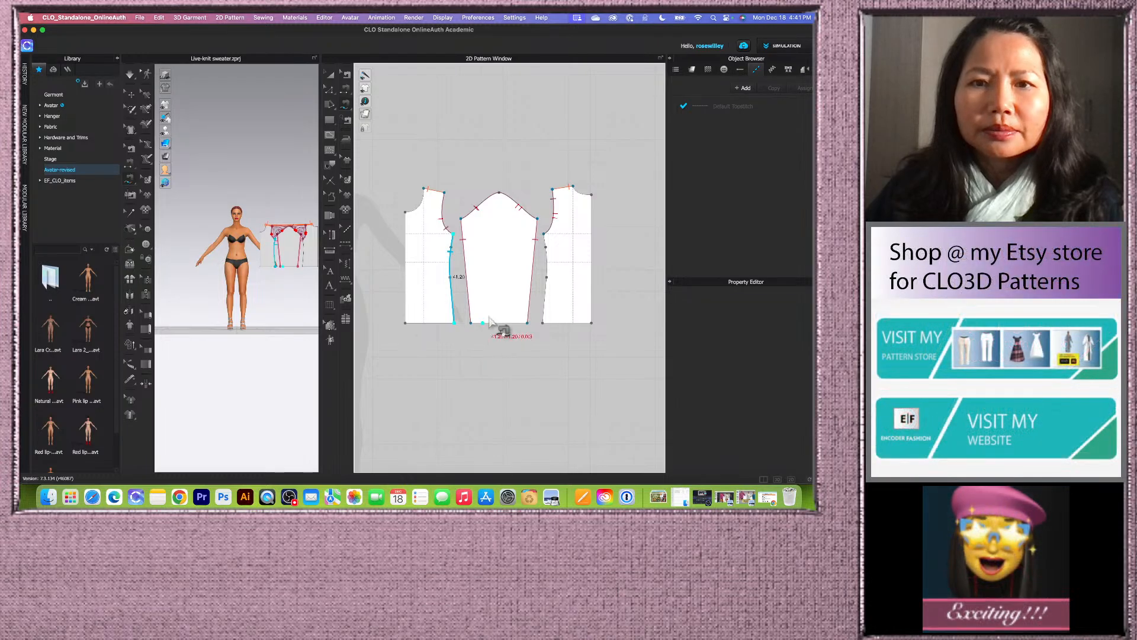
pyautogui.click(545, 237)
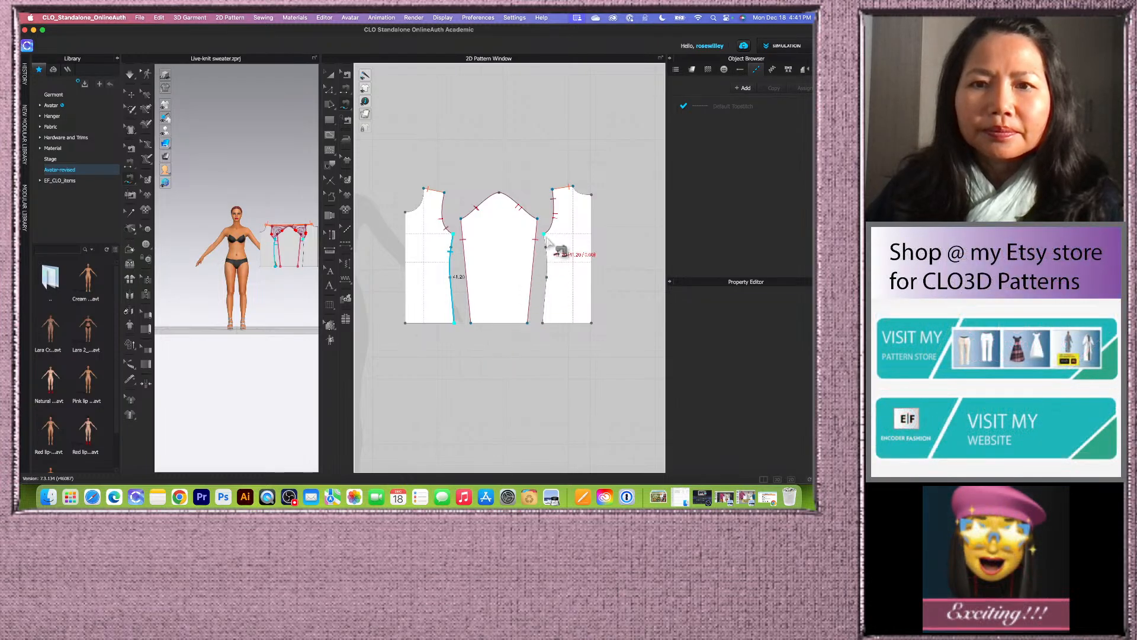
pyautogui.click(545, 324)
pyautogui.click(330, 75)
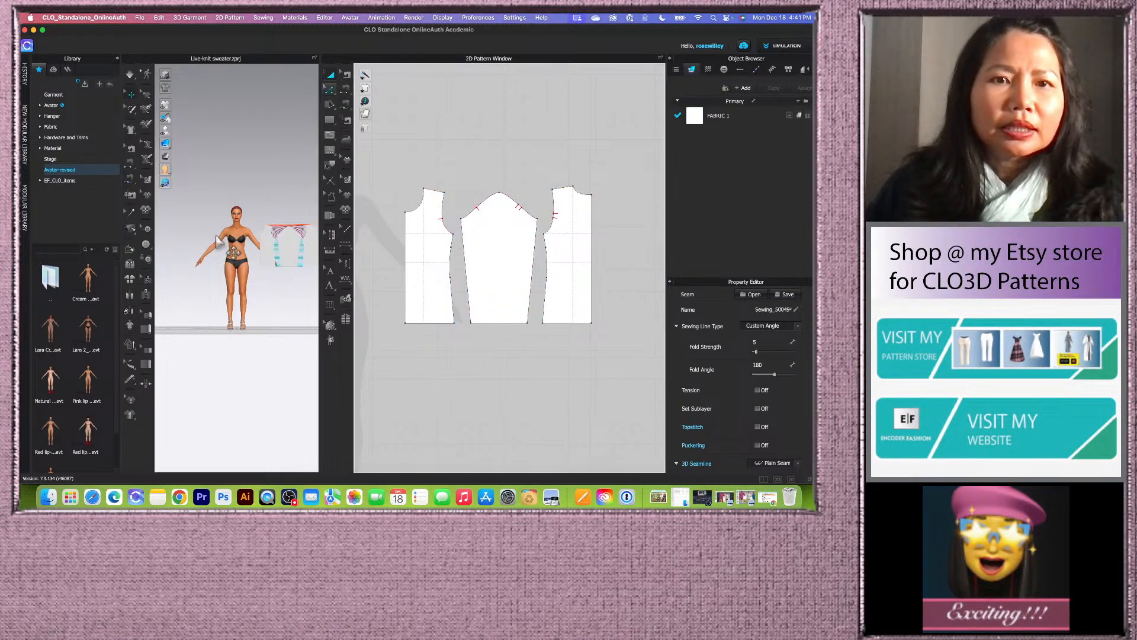
# - Show the avatar's arrangement points and widen the 3D window
pyautogui.scroll(3, 207, 256)
pyautogui.scroll(3, 206, 253)
pyautogui.moveTo(166, 134)
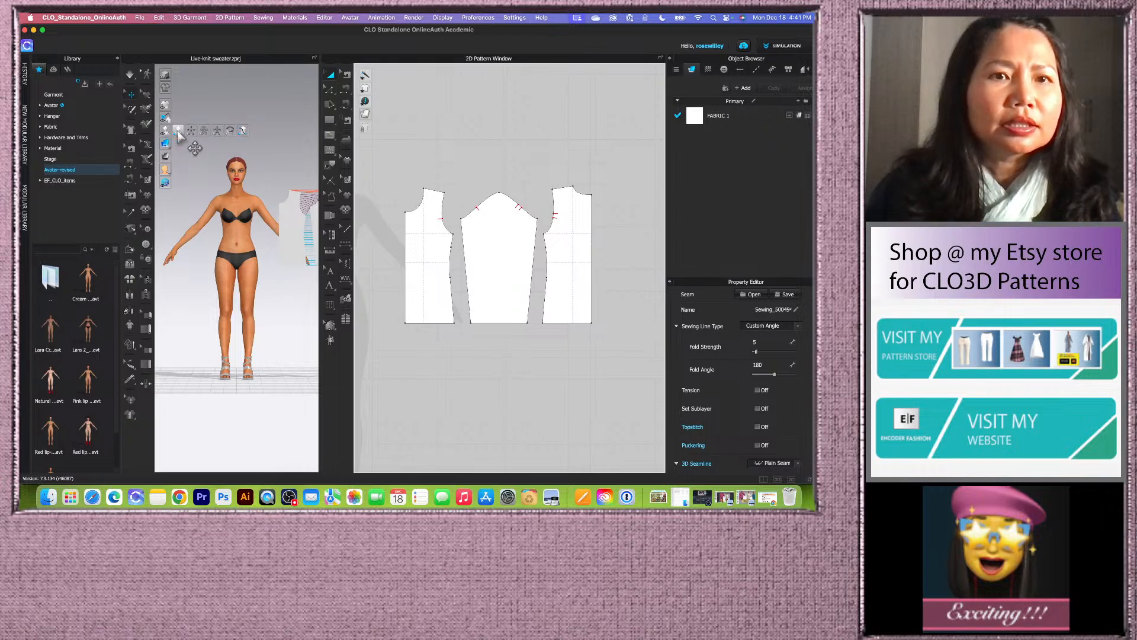
pyautogui.click(190, 132)
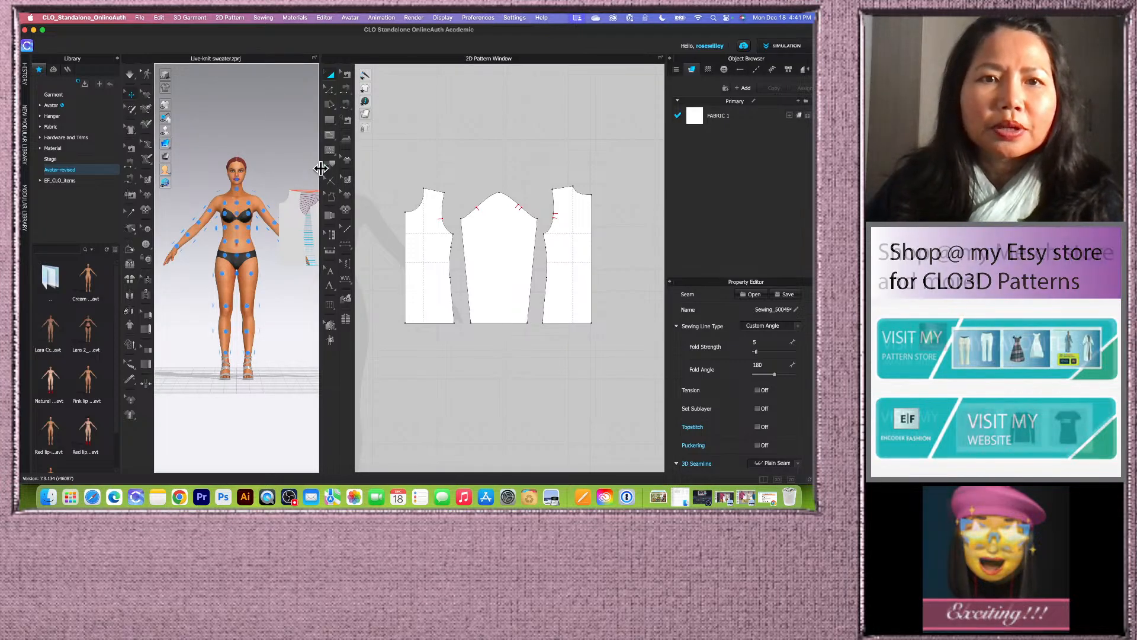
pyautogui.moveTo(321, 168); pyautogui.dragTo(448, 150)
# - Place the front bodice pattern at the arrangement point on the left front of the avatar's torso
pyautogui.scroll(3, 569, 322)
pyautogui.scroll(-3, 582, 314)
pyautogui.scroll(2, 557, 237)
pyautogui.click(530, 318)
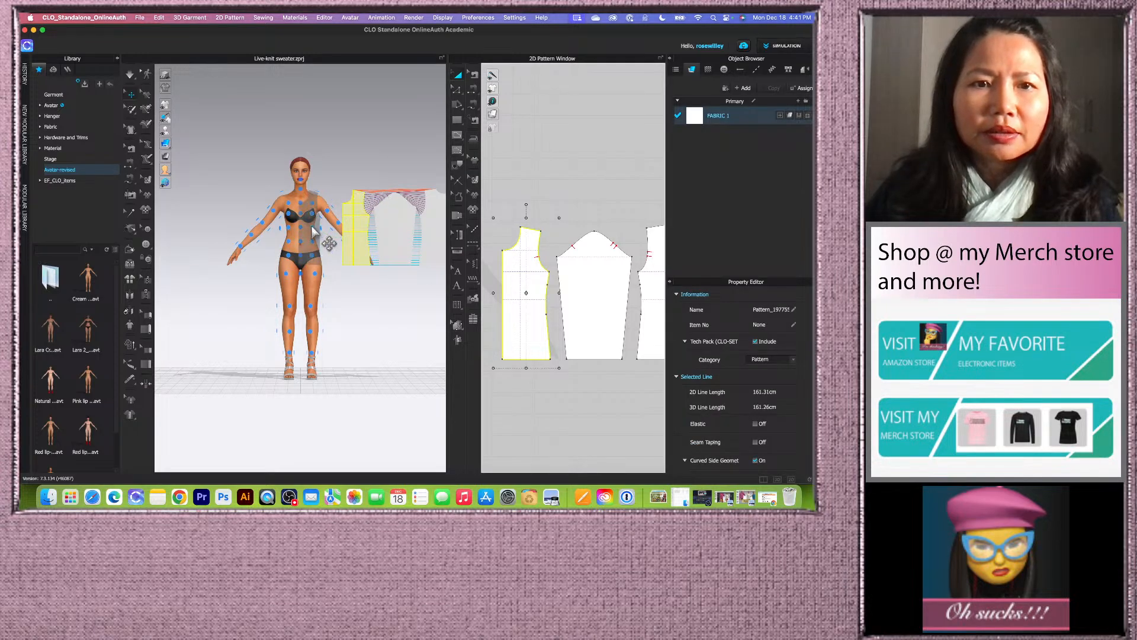
pyautogui.click(312, 227)
# - Place the sleeve pattern at the outer arrangement point on the avatar's left arm
pyautogui.moveTo(375, 303); pyautogui.dragTo(324, 303, button='right')
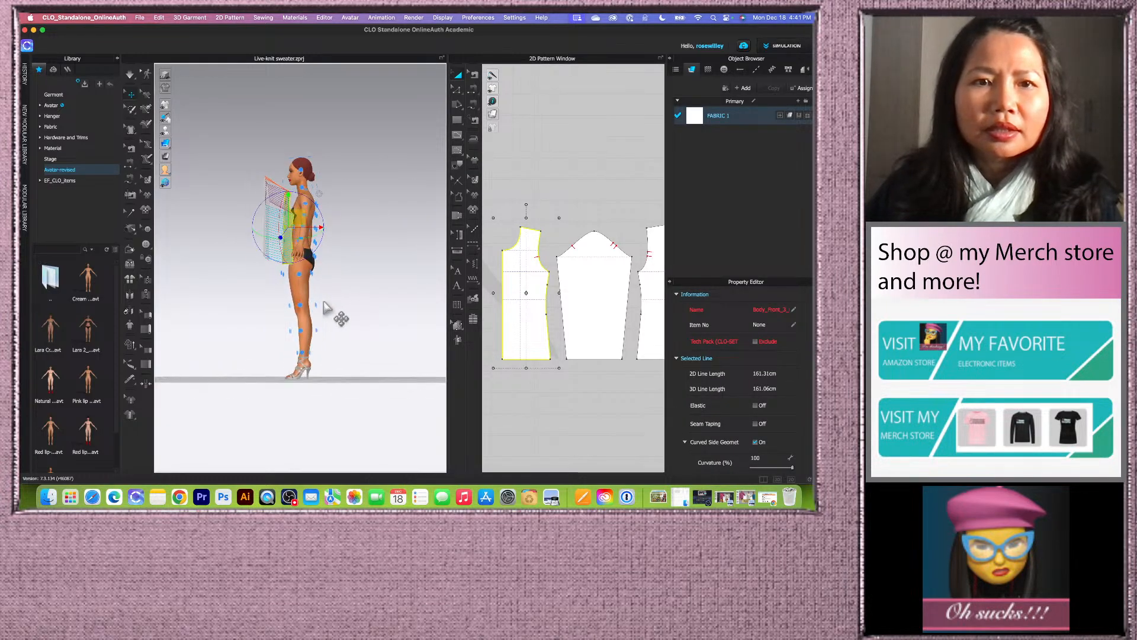
pyautogui.click(575, 287)
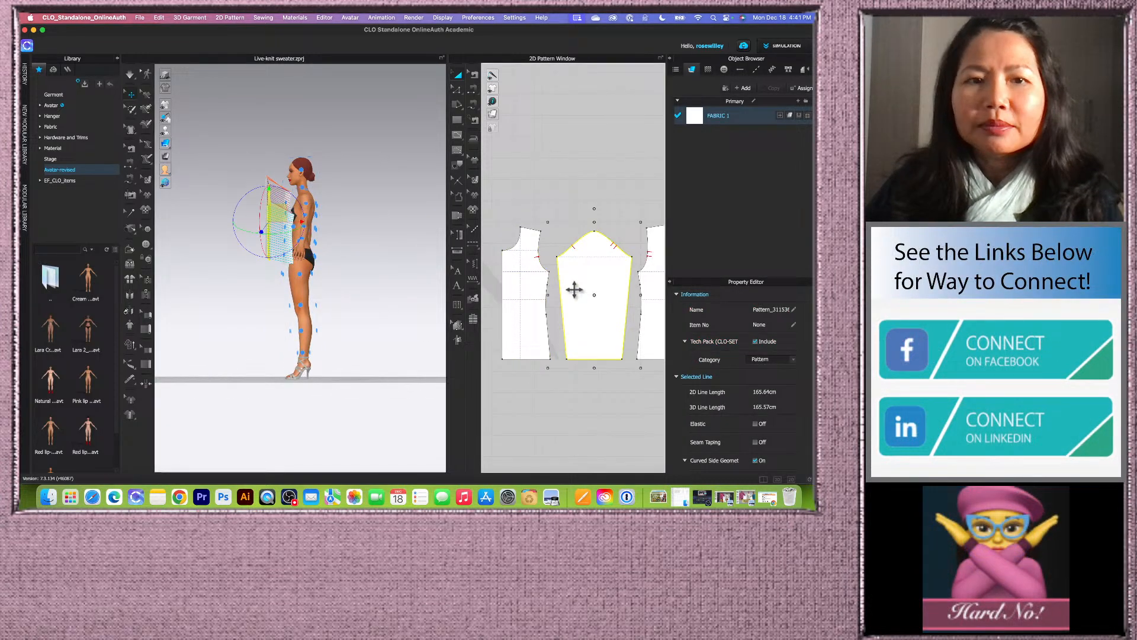
pyautogui.moveTo(358, 247)
pyautogui.mouseDown(button='right')
pyautogui.moveTo(371, 251)
pyautogui.moveTo(351, 256)
pyautogui.moveTo(363, 259)
pyautogui.mouseUp(button='right')
pyautogui.click(291, 228)
# - Place the back bodice pattern at the arrangement point on the left side of the avatar's back
pyautogui.moveTo(331, 260); pyautogui.dragTo(347, 256, button='right')
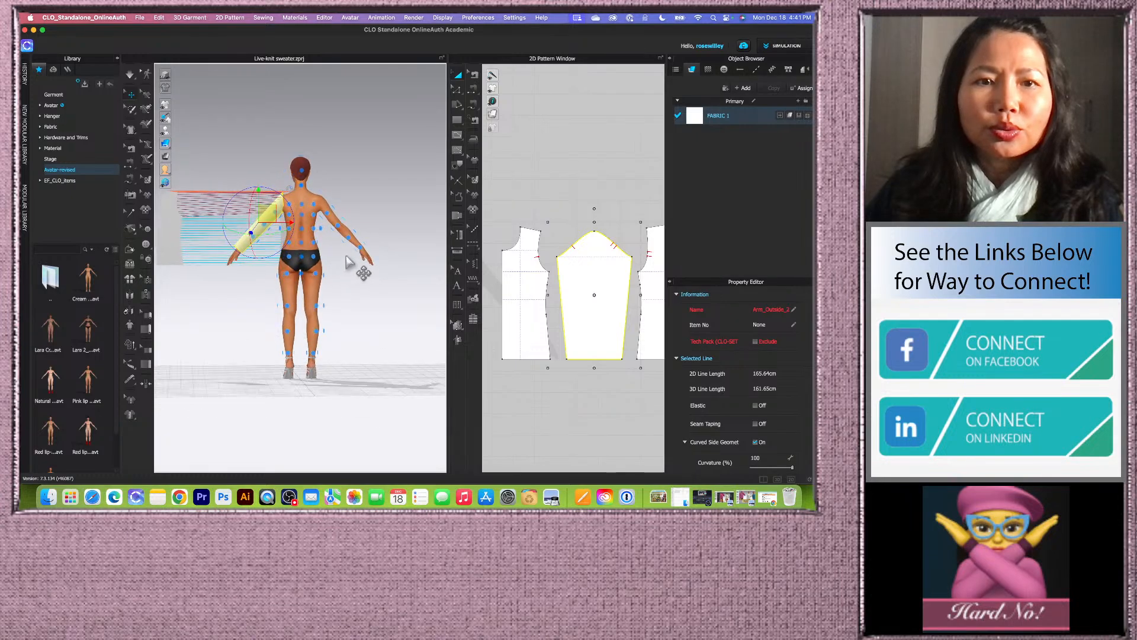
pyautogui.scroll(-5, 526, 320)
pyautogui.scroll(5, 581, 289)
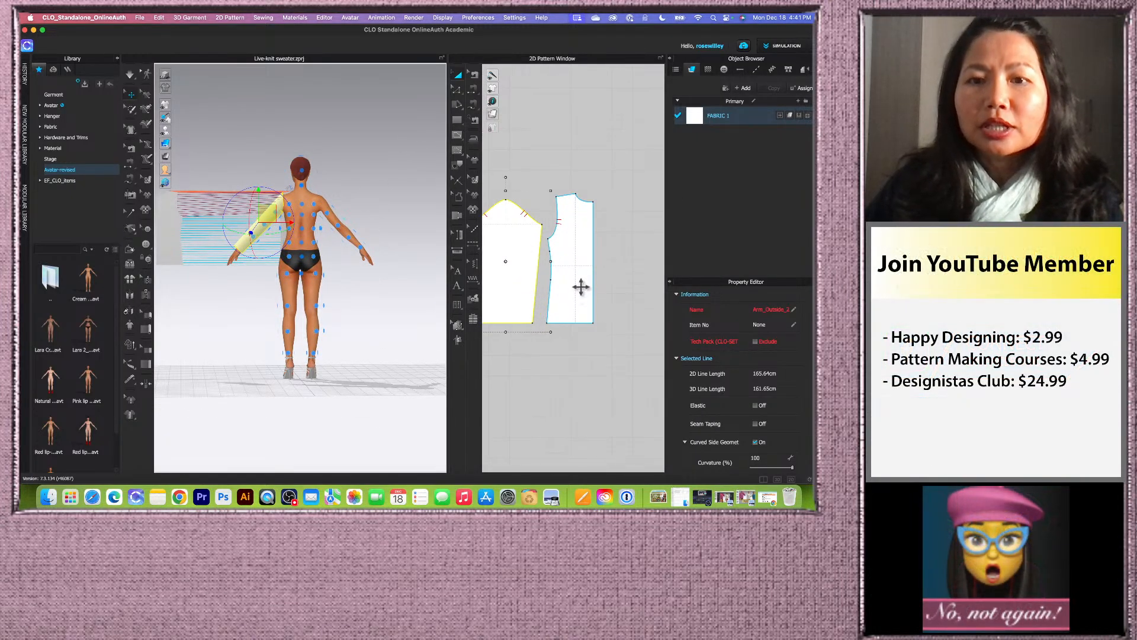
pyautogui.click(579, 270)
pyautogui.scroll(2, 291, 226)
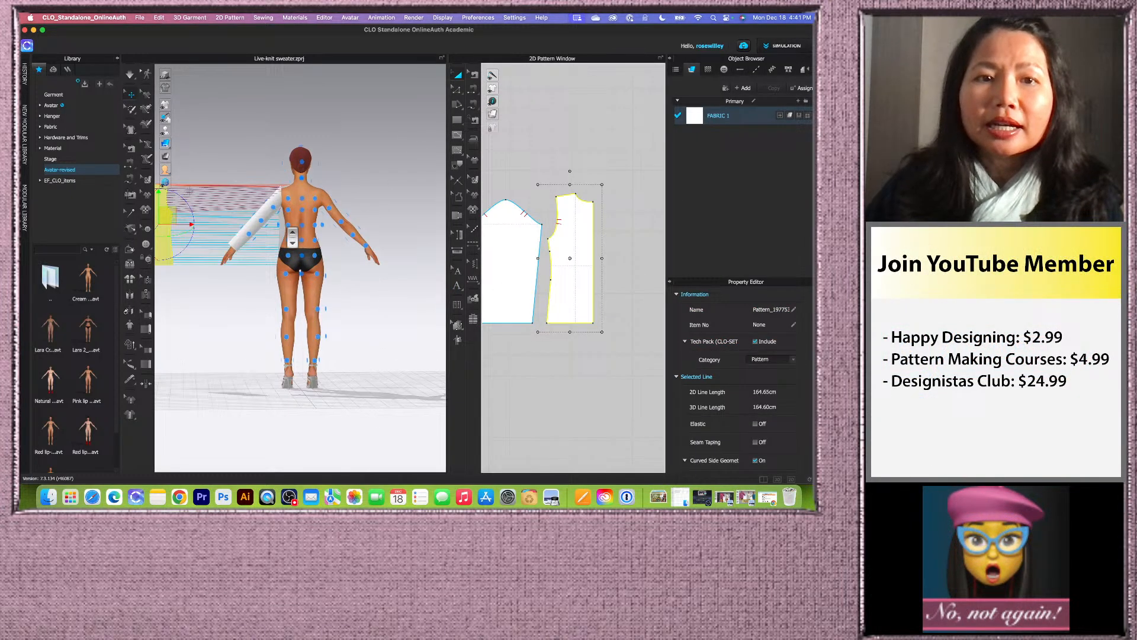
pyautogui.click(288, 221)
pyautogui.moveTo(240, 308); pyautogui.dragTo(339, 307, button='right')
pyautogui.scroll(-3, 555, 246)
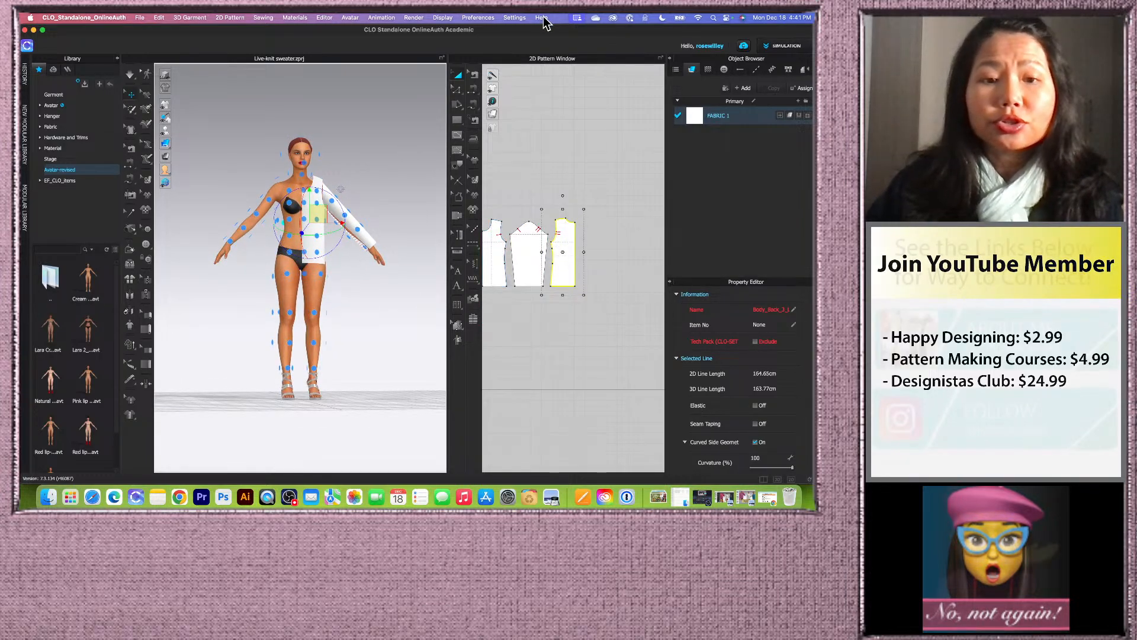
# - Switch to Chrome, search the Encoder Fashion YouTube channel for "annotation", and look through the matching videos
pyautogui.click(181, 498)
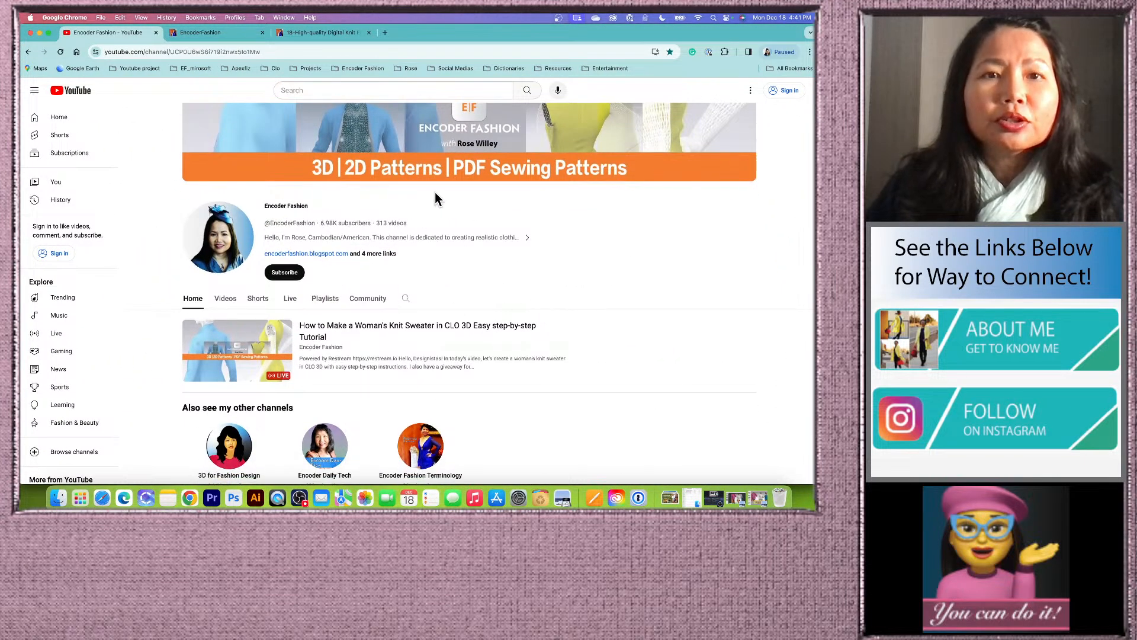
pyautogui.scroll(-1, 435, 192)
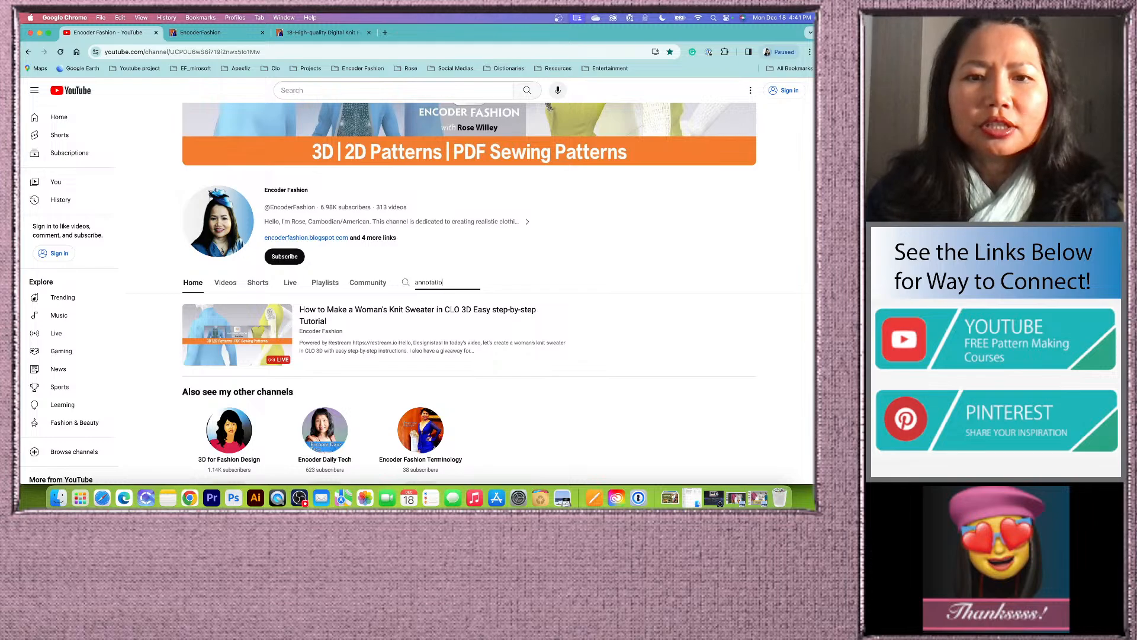
pyautogui.press('Return')
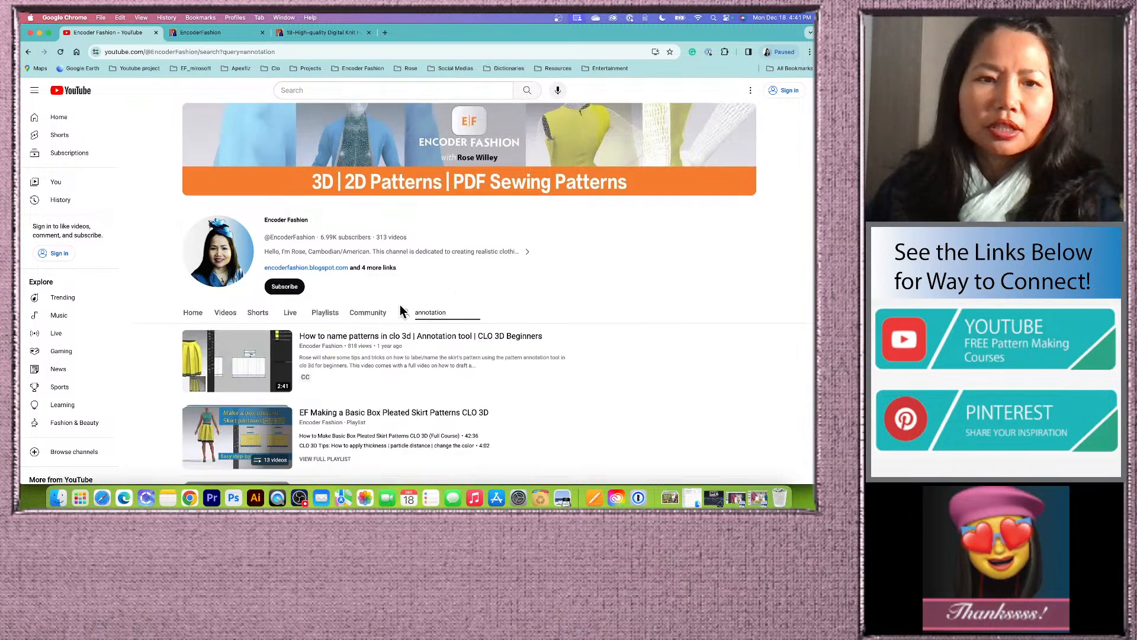
pyautogui.scroll(-3, 408, 284)
pyautogui.scroll(2, 375, 257)
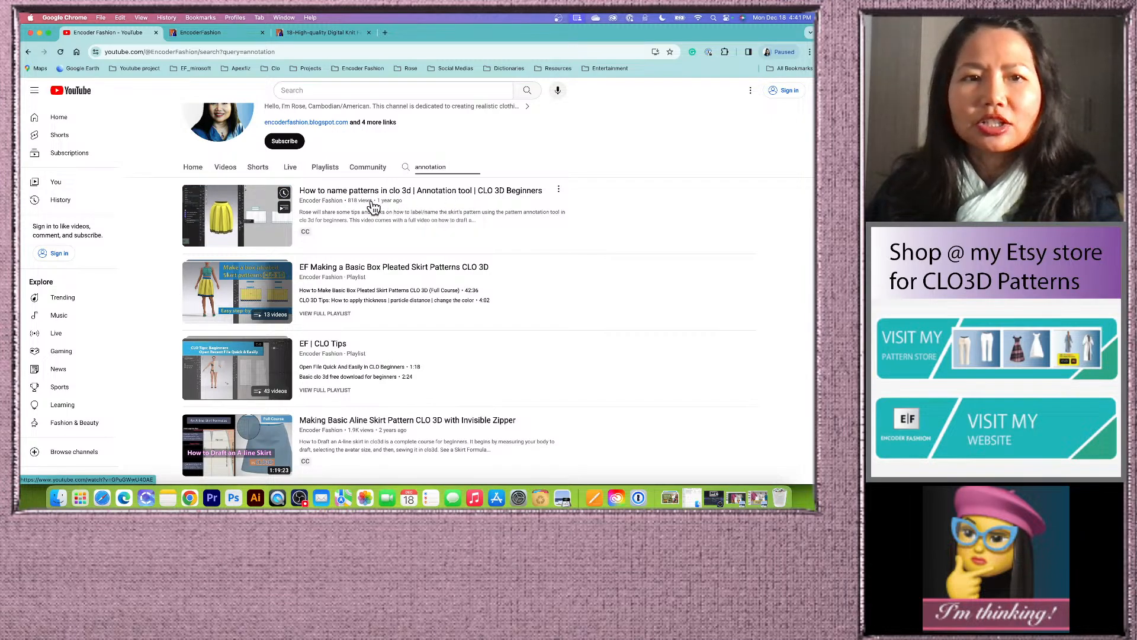
pyautogui.scroll(2, 351, 267)
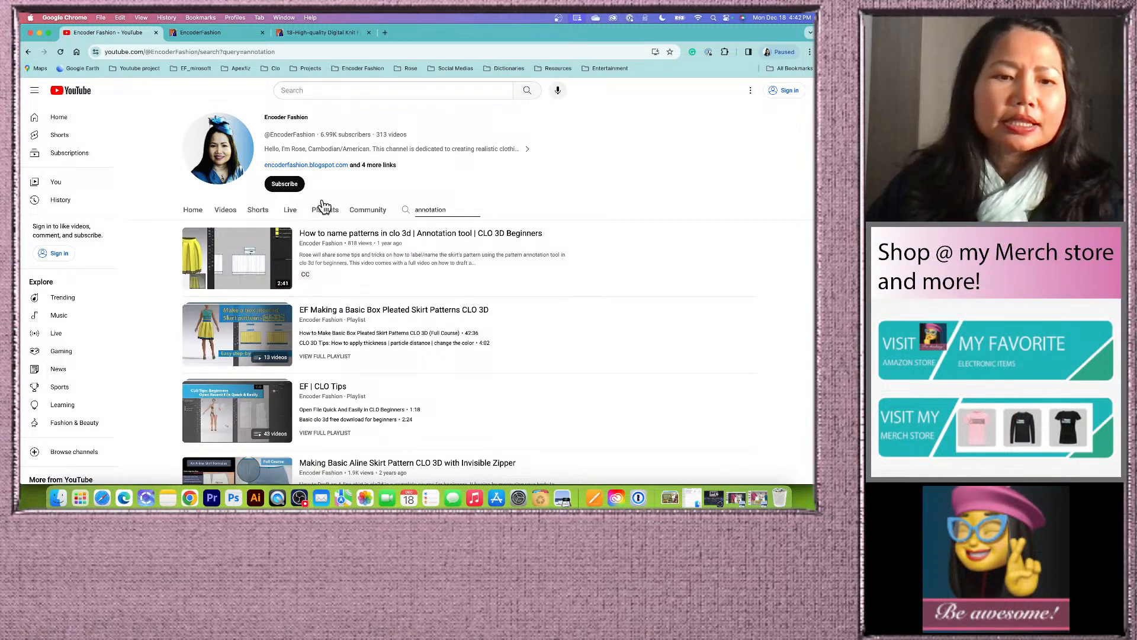
# - Return to CLO and hide the avatar's arrangement points
pyautogui.click(146, 498)
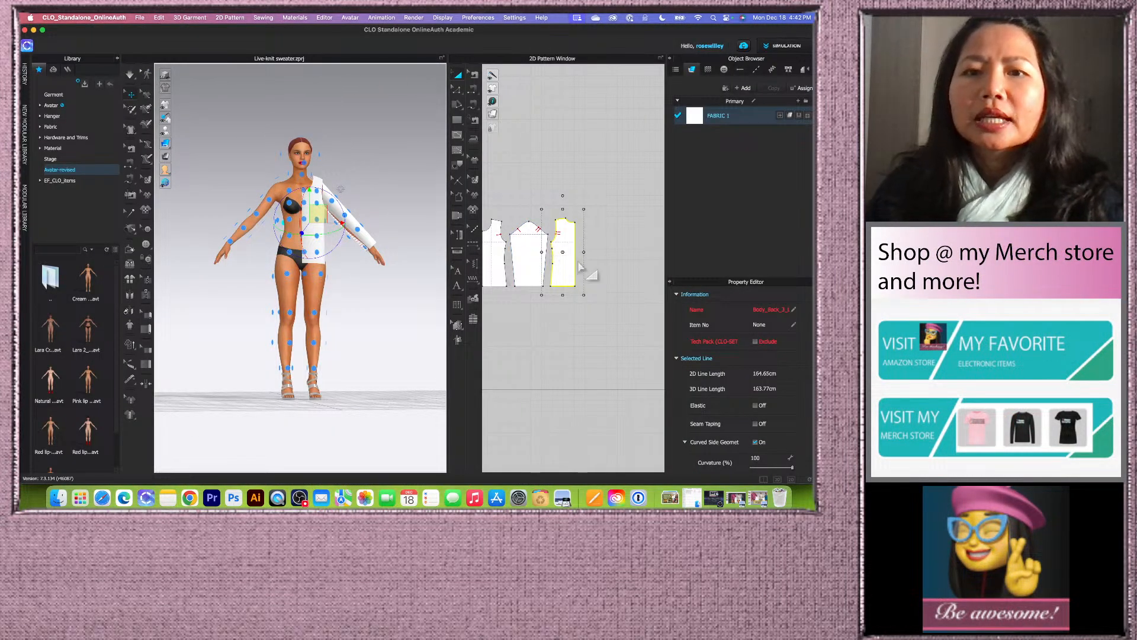
pyautogui.scroll(-2, 581, 265)
pyautogui.moveTo(449, 290); pyautogui.dragTo(314, 294, button='right')
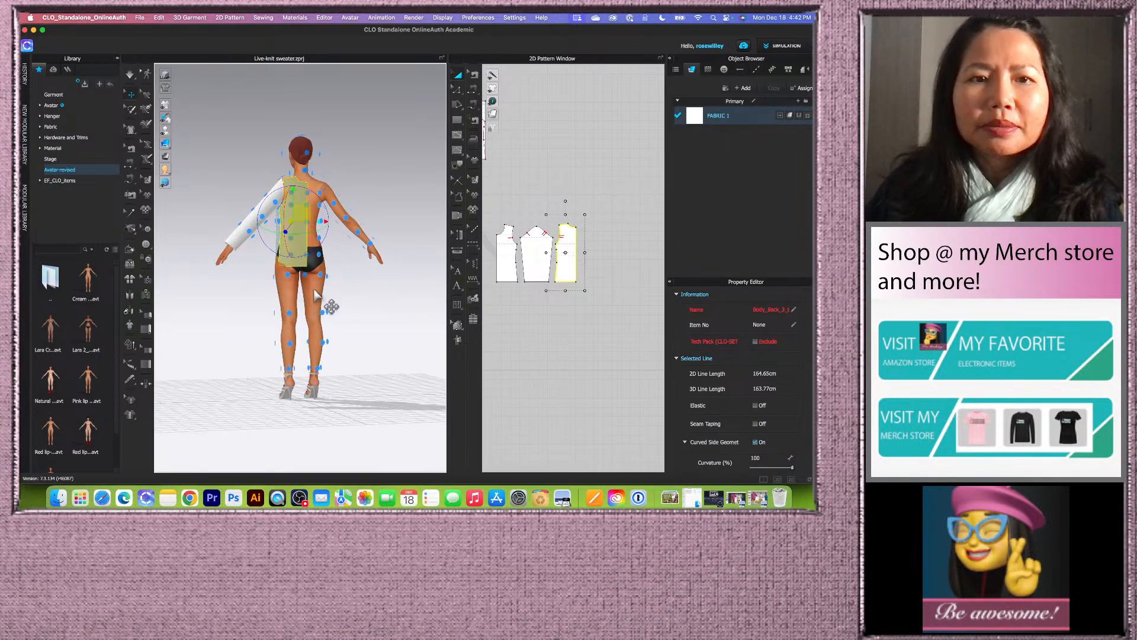
pyautogui.moveTo(167, 131)
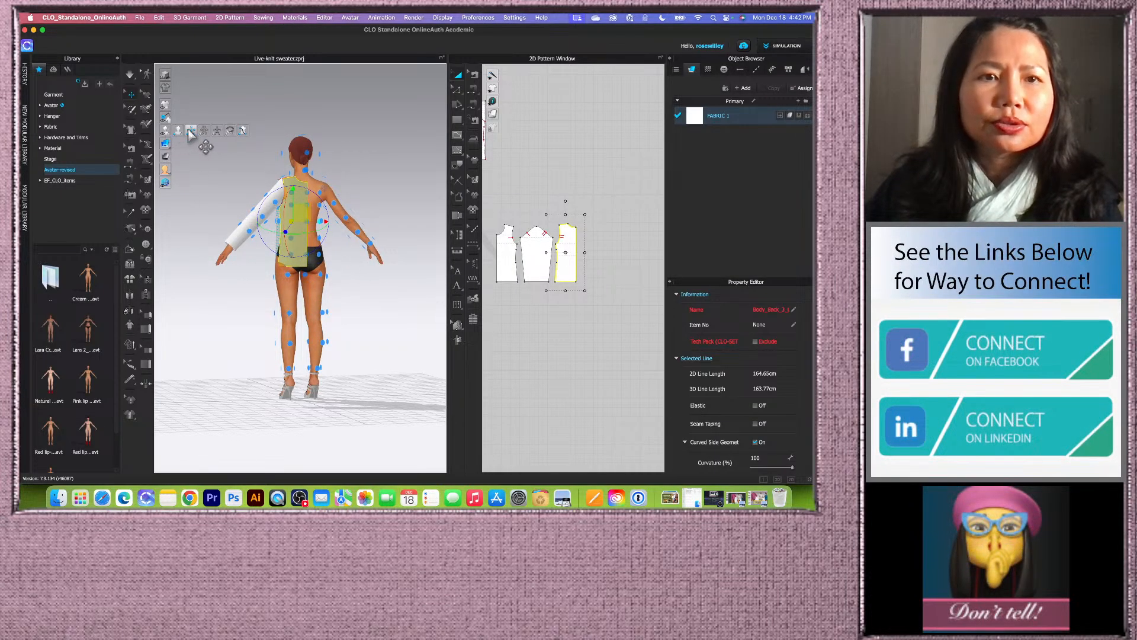
pyautogui.click(192, 132)
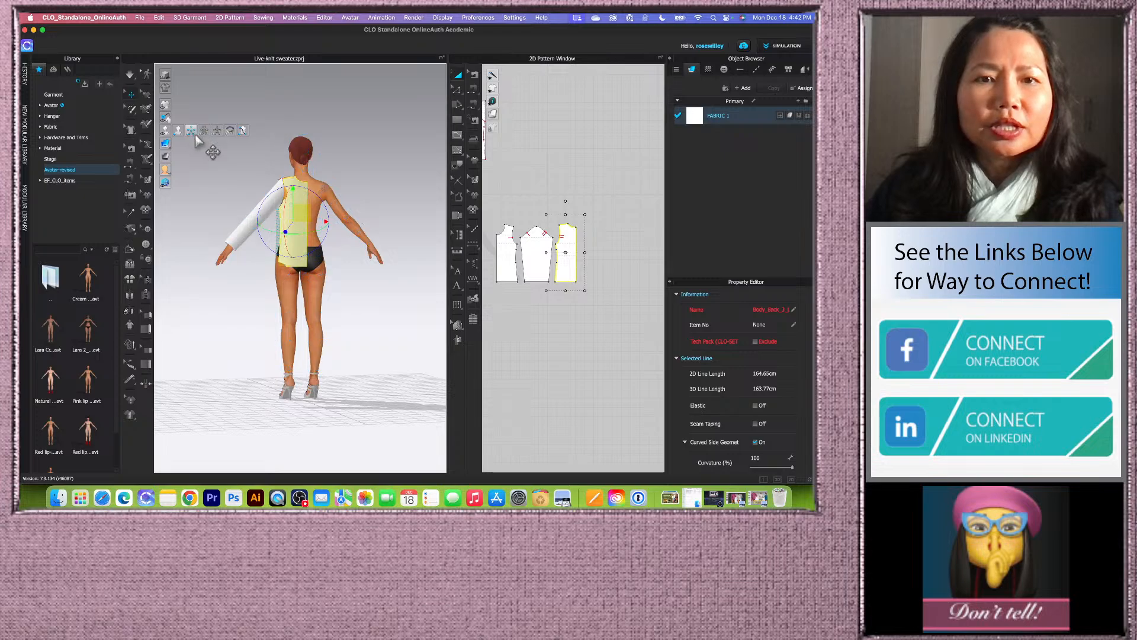
# - Clone the front bodice, sleeve and back bodice as Symmetric Pattern (with Sewing), placing the copies beside the back bodice's centre back
pyautogui.scroll(3, 388, 317)
pyautogui.moveTo(290, 254); pyautogui.dragTo(288, 253)
pyautogui.moveTo(223, 305); pyautogui.dragTo(385, 313, button='right')
pyautogui.click(301, 261)
pyautogui.scroll(-5, 518, 244)
pyautogui.scroll(4, 514, 275)
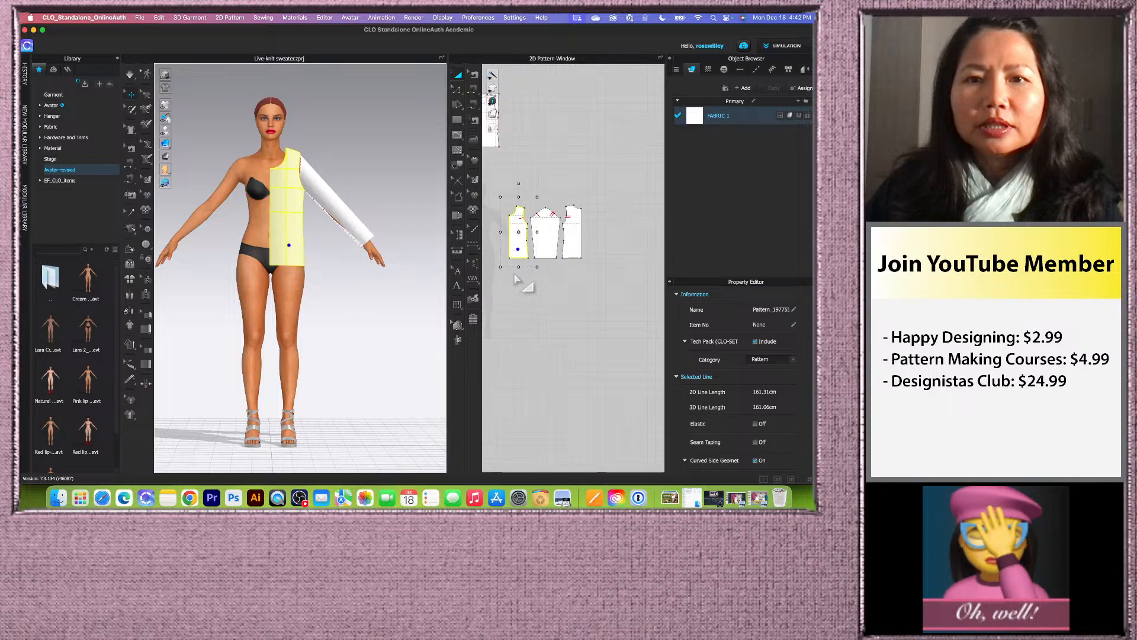
pyautogui.scroll(2, 518, 290)
pyautogui.click(520, 300)
pyautogui.moveTo(499, 161); pyautogui.dragTo(635, 317)
pyautogui.rightClick(563, 228)
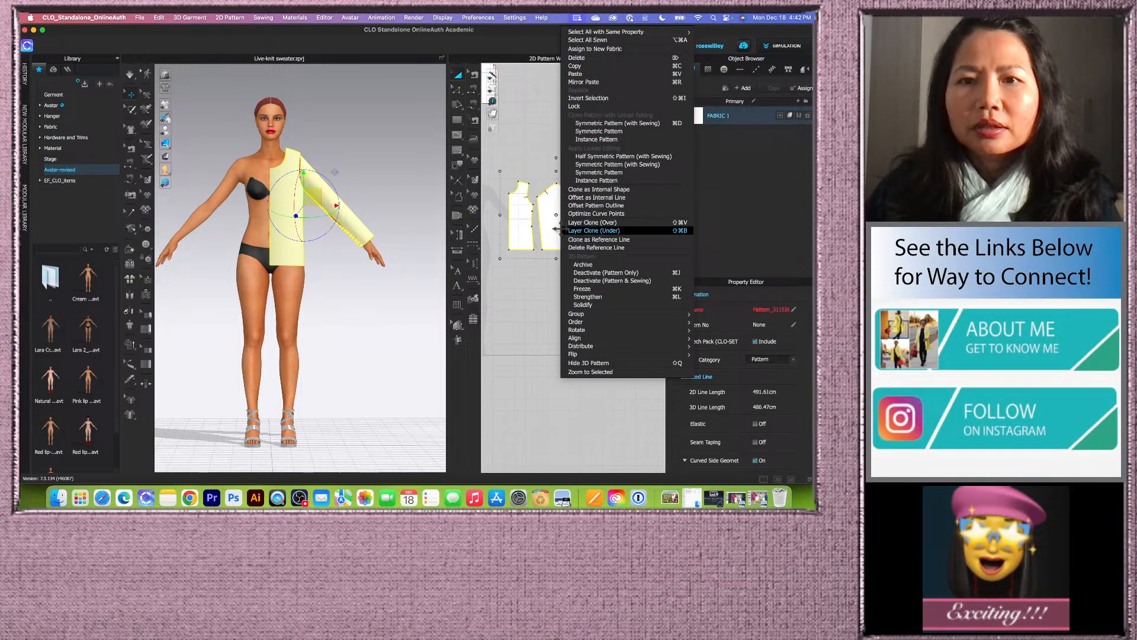
pyautogui.click(603, 123)
pyautogui.scroll(6, 639, 235)
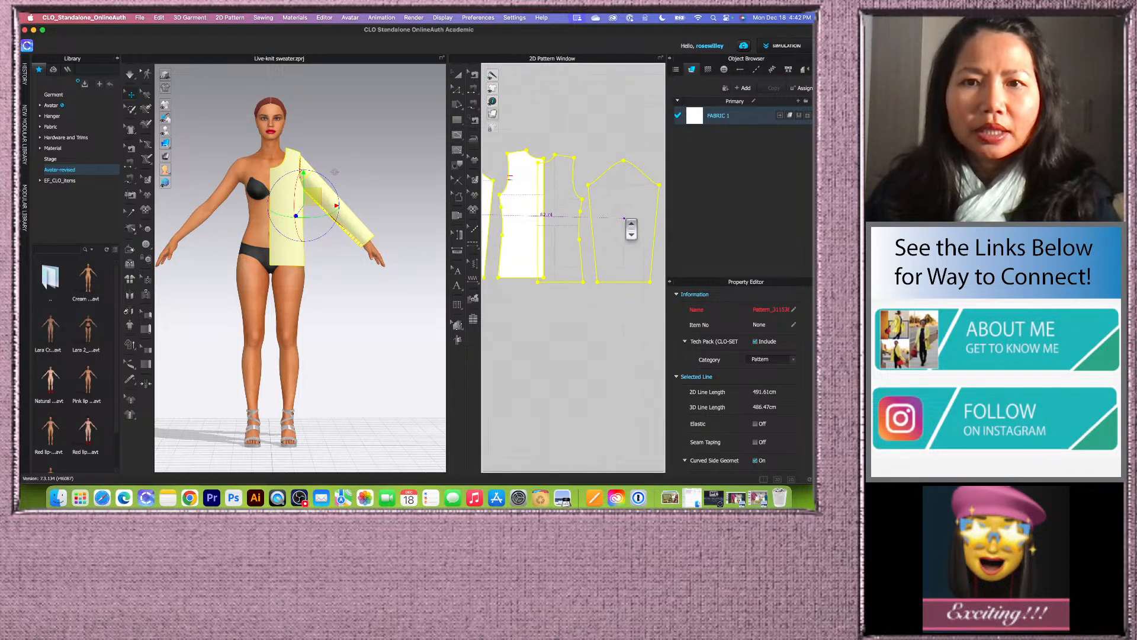
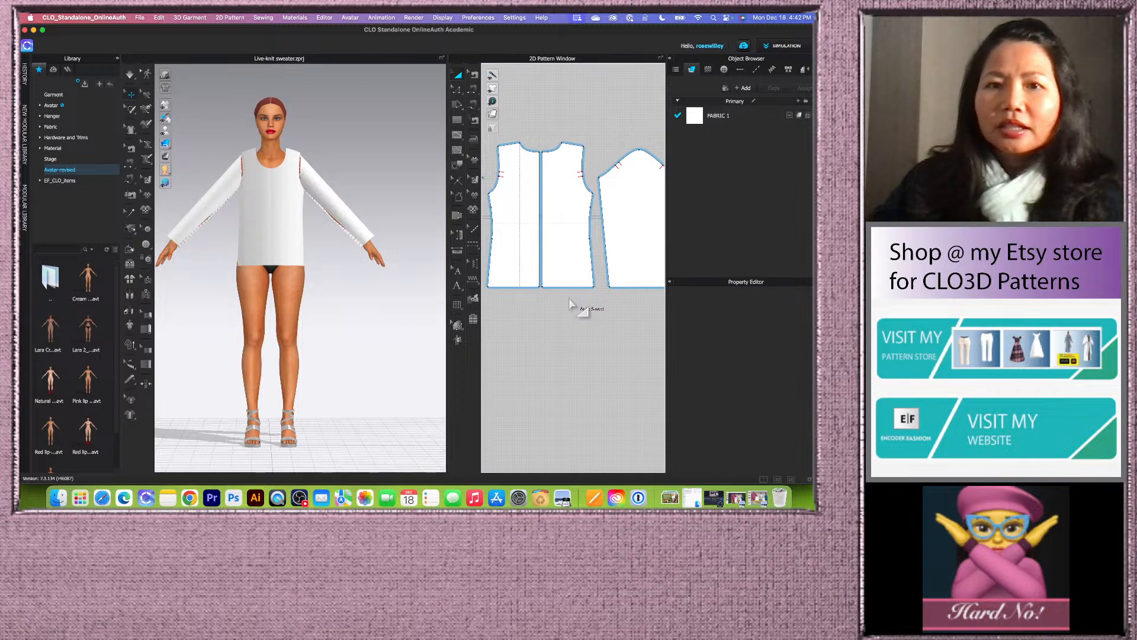
# - Widen the 2D pattern window by narrowing the 3D window
pyautogui.scroll(-3, 565, 237)
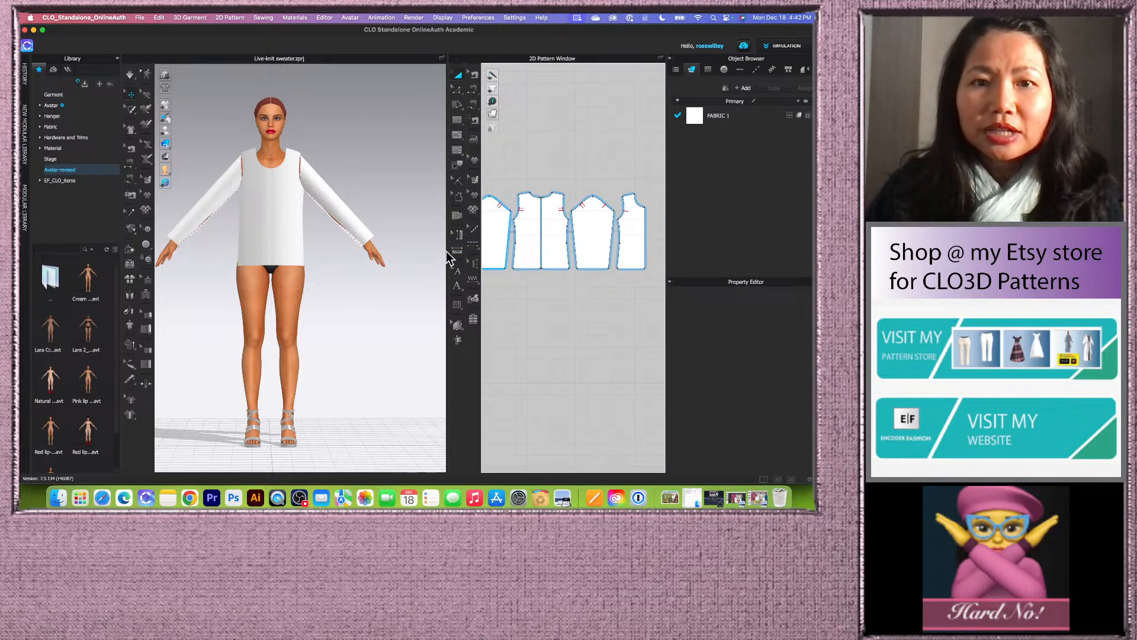
pyautogui.moveTo(448, 256); pyautogui.dragTo(400, 251)
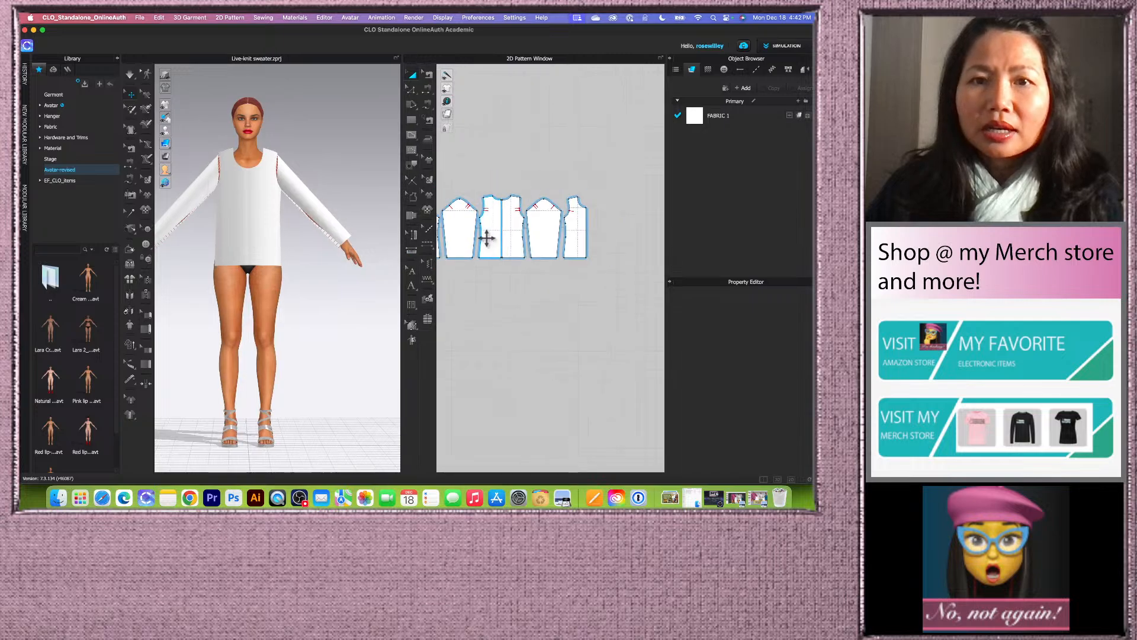
# - Sew the two back bodice pieces together along the centre back edges with Segment Sewing
pyautogui.scroll(3, 487, 238)
pyautogui.click(427, 90)
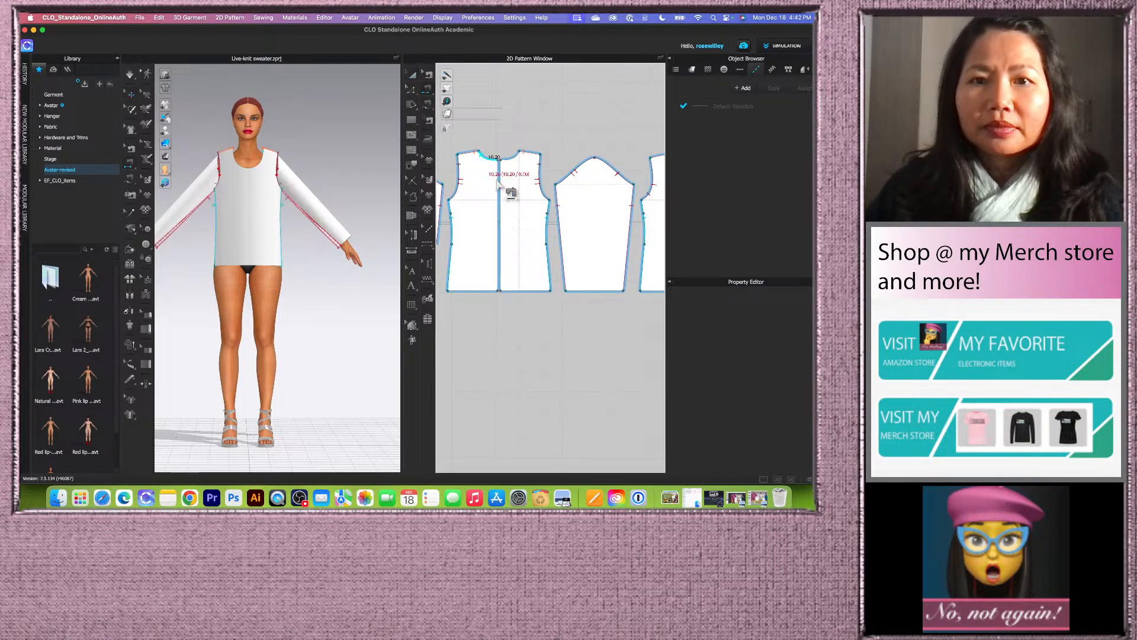
pyautogui.click(503, 220)
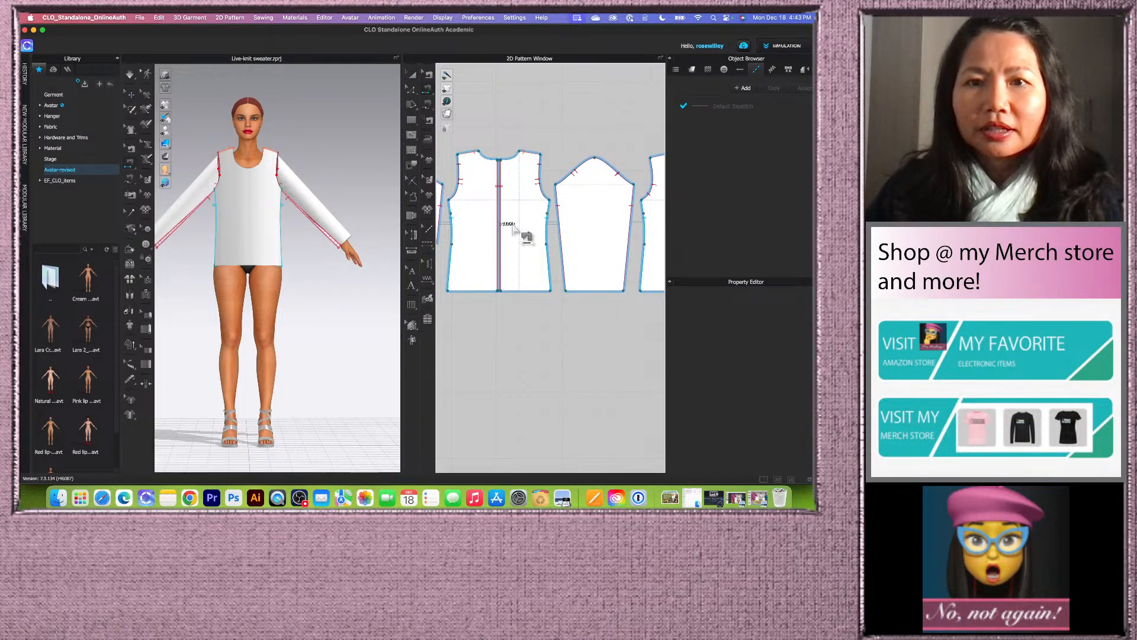
pyautogui.scroll(-5, 523, 229)
pyautogui.scroll(3, 477, 226)
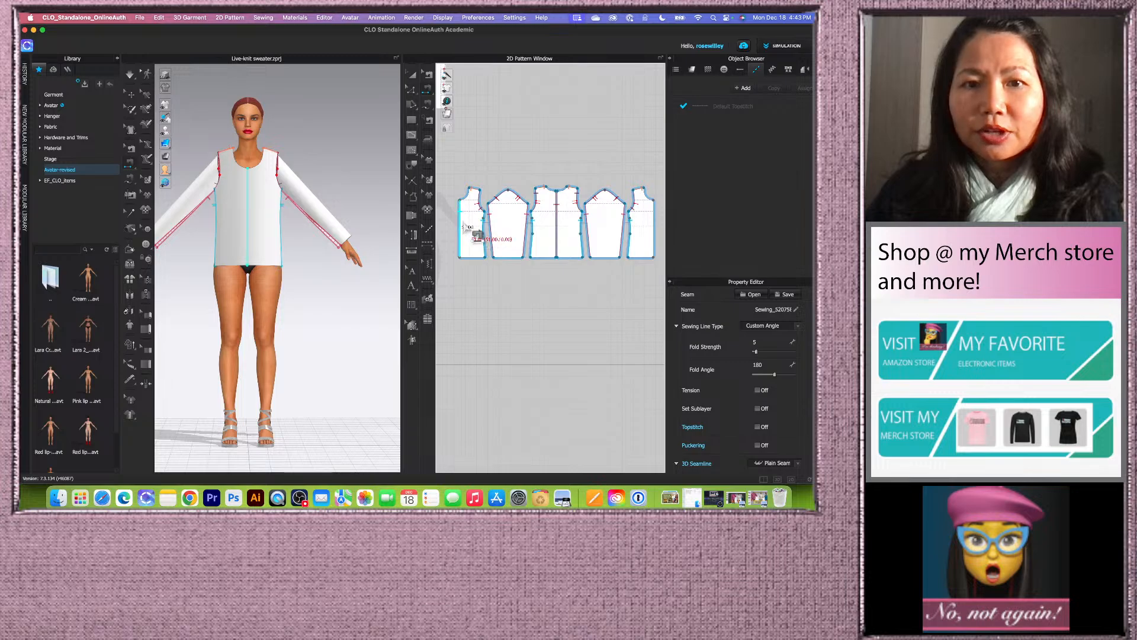
# - Sew the centre front edges of the two outermost front bodice pieces to each other
pyautogui.click(460, 223)
pyautogui.scroll(-4, 461, 222)
pyautogui.scroll(5, 570, 223)
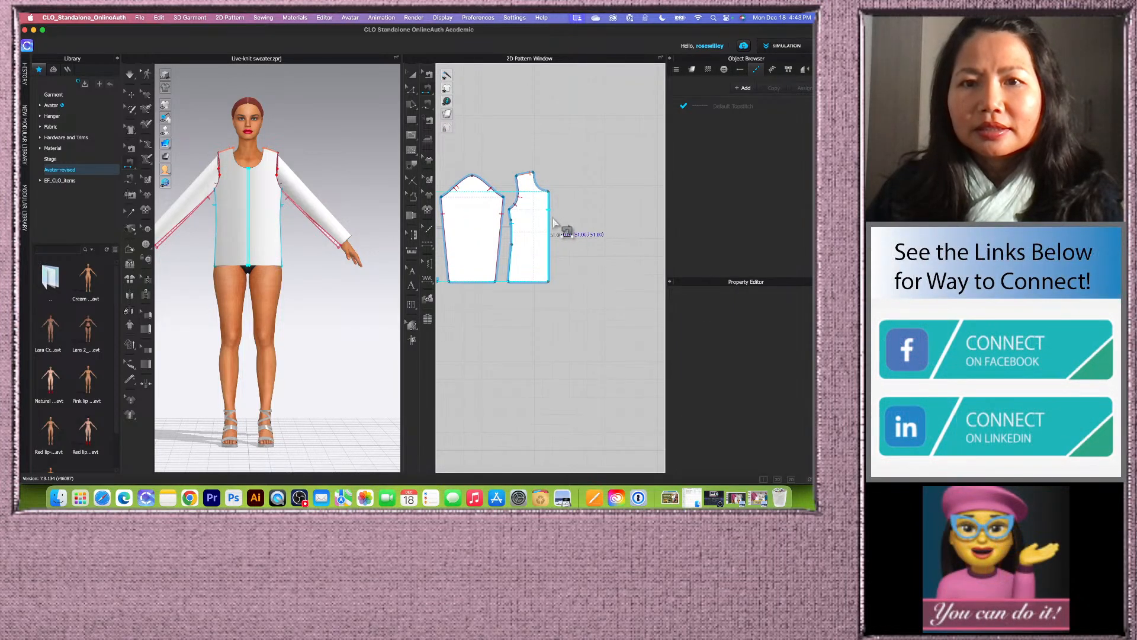
pyautogui.click(549, 224)
pyautogui.scroll(-5, 600, 229)
pyautogui.scroll(3, 543, 218)
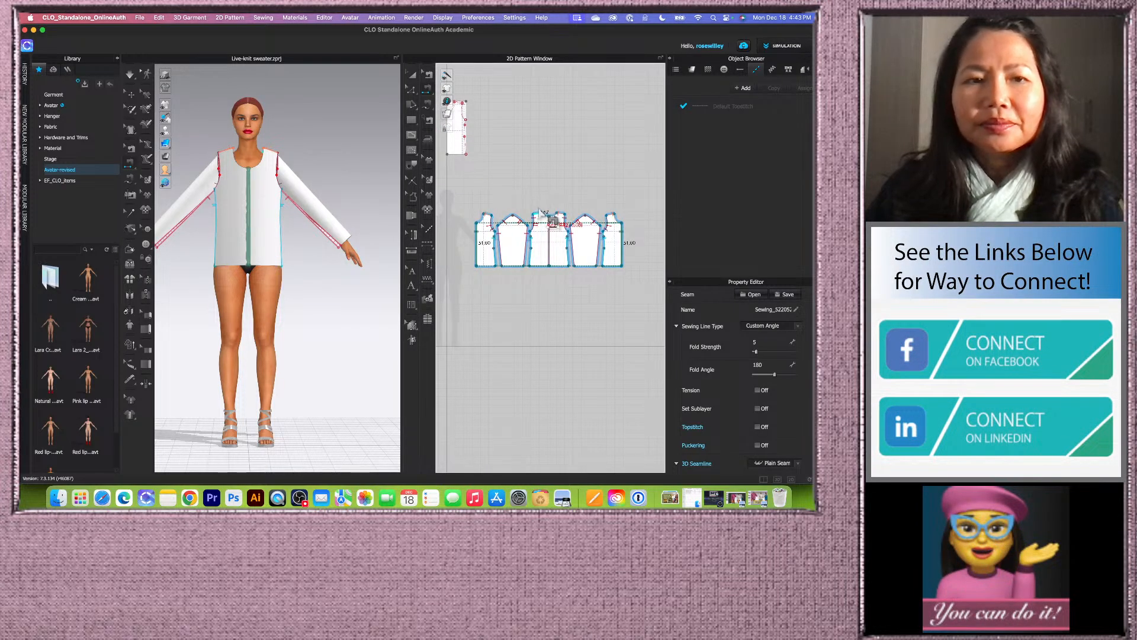
# - Run the simulation to drape the sewn sweater on the avatar, and stop it once the garment has settled
pyautogui.click(411, 75)
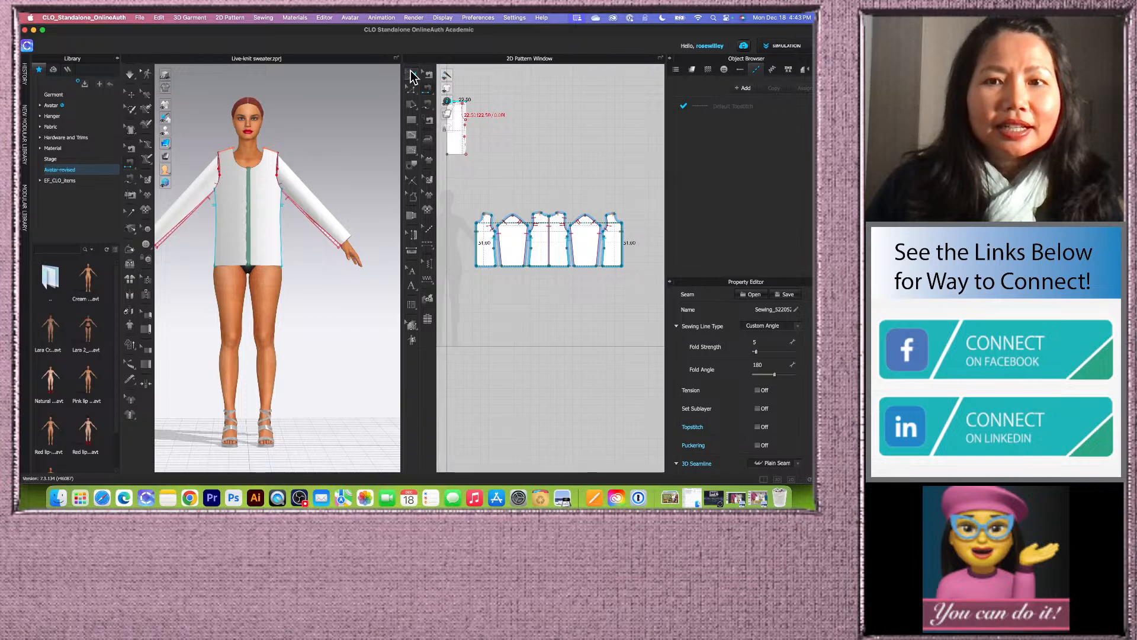
pyautogui.click(131, 73)
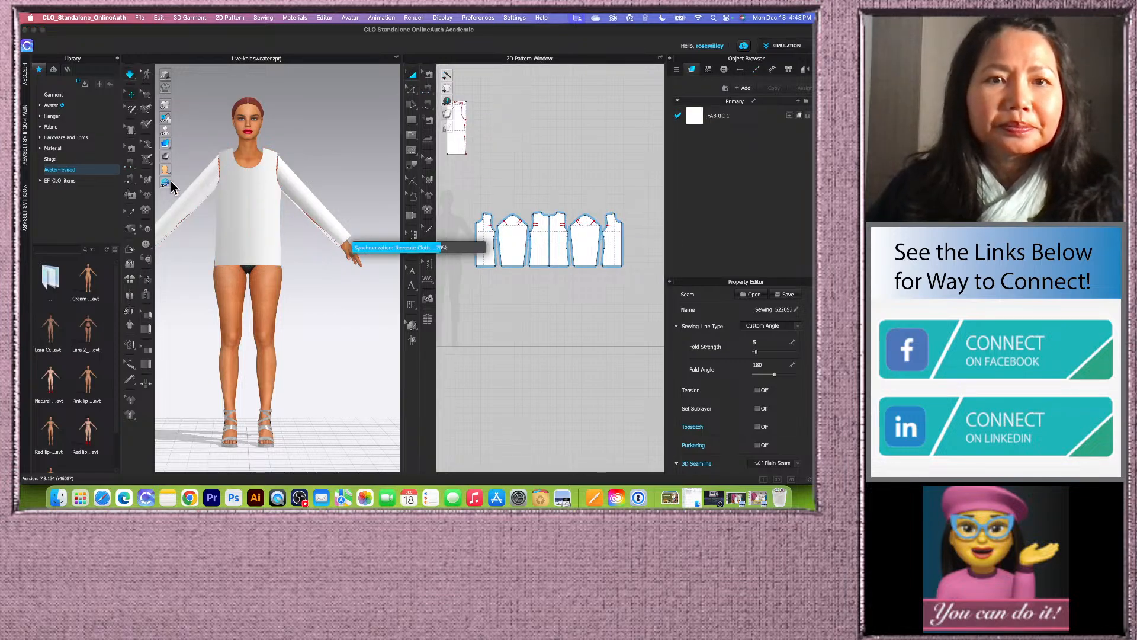
pyautogui.scroll(3, 293, 244)
pyautogui.scroll(-6, 317, 268)
pyautogui.moveTo(330, 276)
pyautogui.mouseDown(button='right')
pyautogui.moveTo(230, 278)
pyautogui.moveTo(279, 267)
pyautogui.moveTo(340, 287)
pyautogui.mouseUp(button='right')
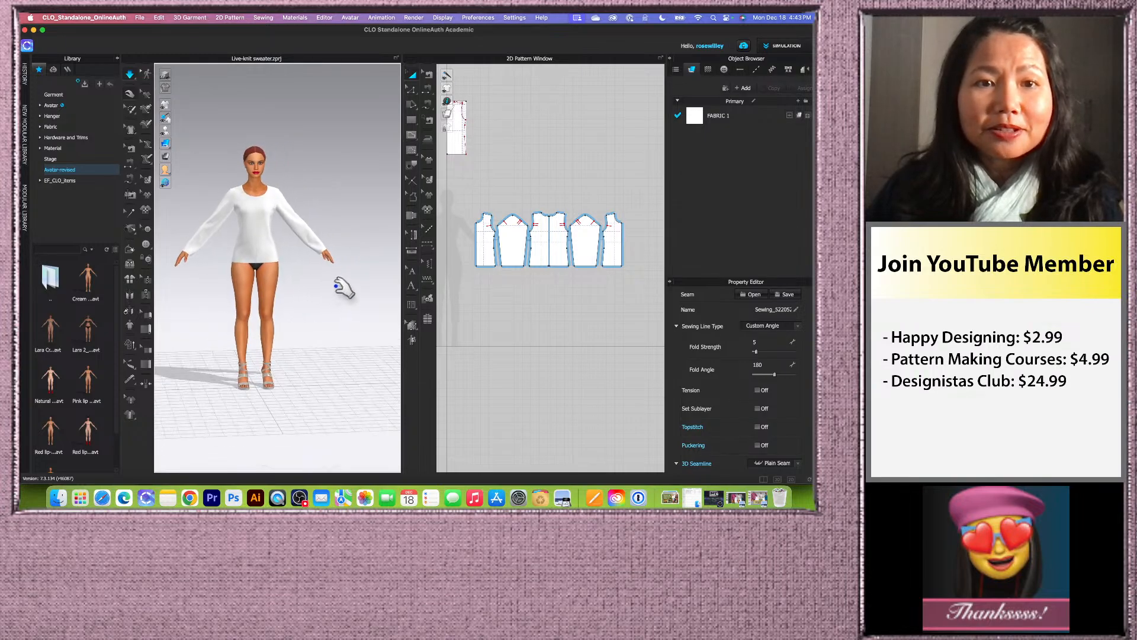
pyautogui.click(131, 75)
pyautogui.scroll(5, 317, 285)
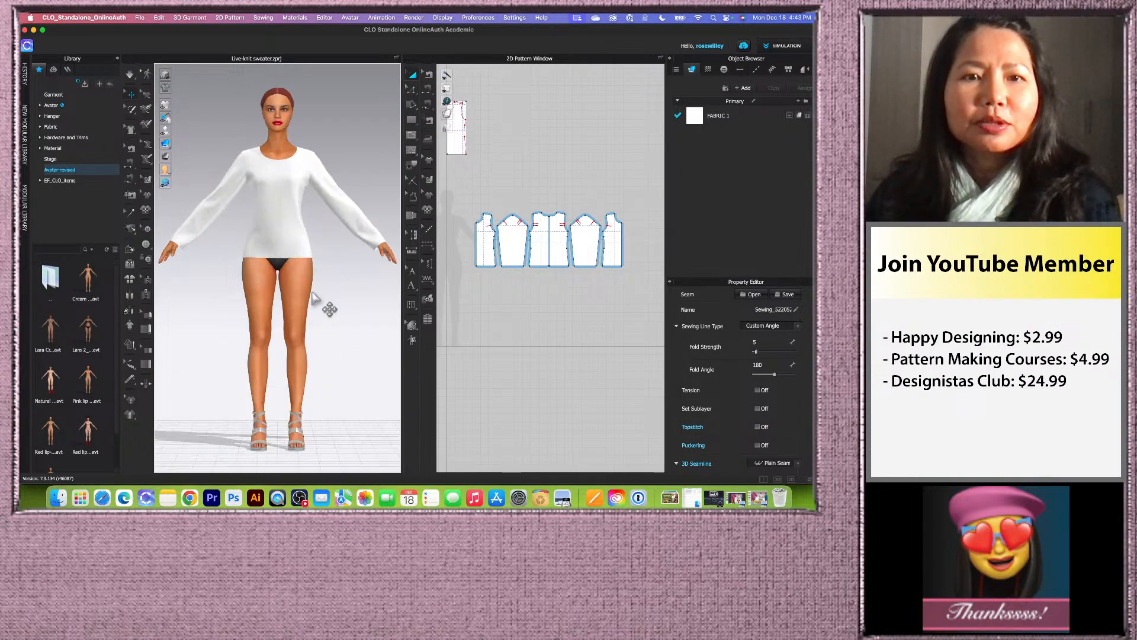
pyautogui.scroll(3, 335, 291)
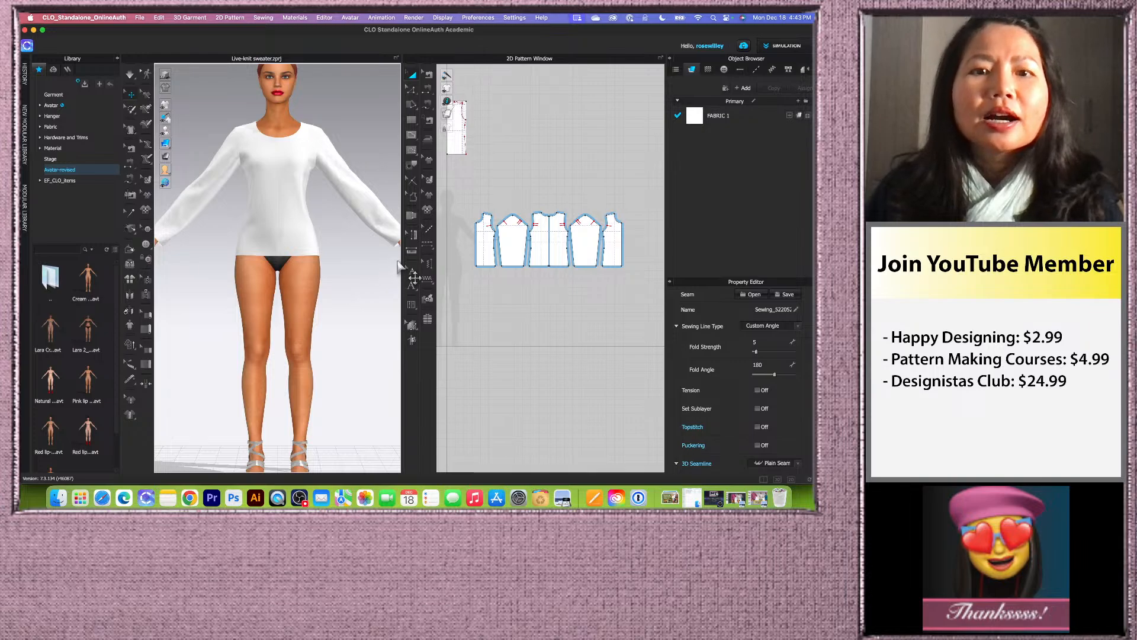
# - Adjust the divider between the 3D and 2D windows to give the full row of patterns more room
pyautogui.moveTo(401, 255)
pyautogui.mouseDown()
pyautogui.moveTo(444, 251)
pyautogui.moveTo(424, 254)
pyautogui.mouseUp()
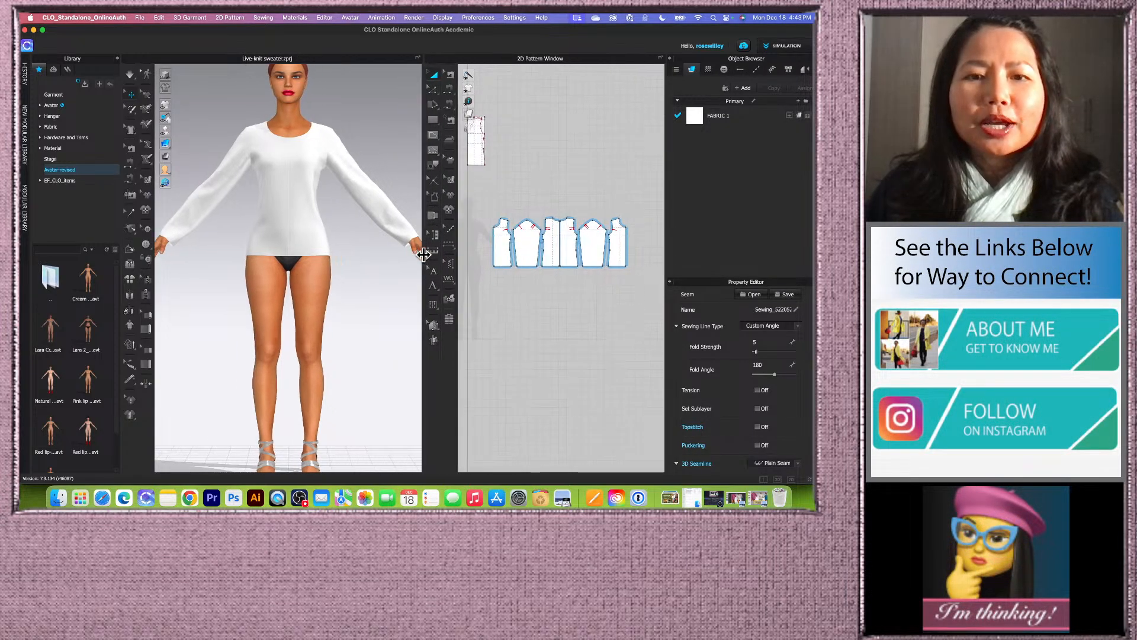
pyautogui.scroll(-2, 528, 246)
pyautogui.scroll(5, 528, 247)
pyautogui.scroll(-2, 510, 232)
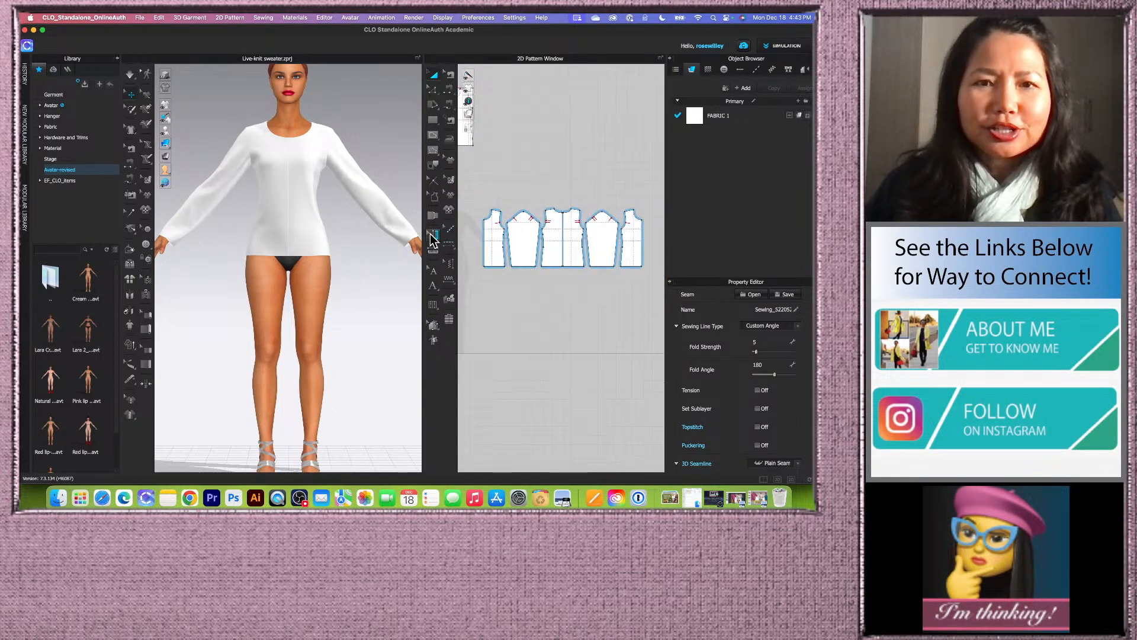
pyautogui.moveTo(424, 235); pyautogui.dragTo(387, 231)
pyautogui.scroll(2, 510, 154)
pyautogui.scroll(-2, 503, 148)
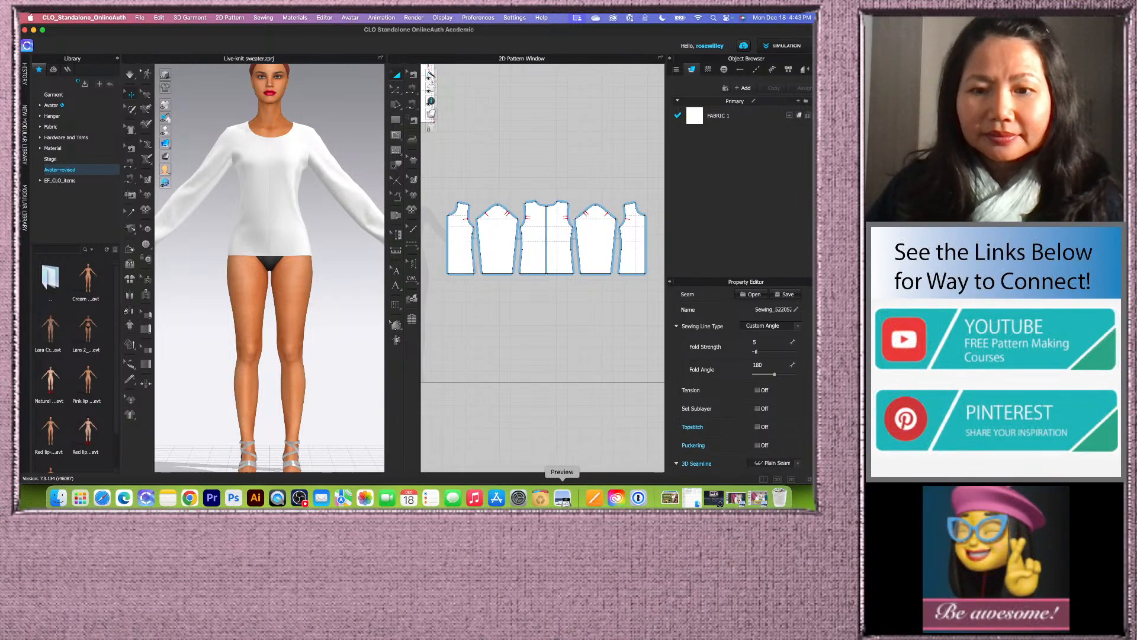
# - Switch to Notes and add measurement 12, "Hem and Cuff: 5", below the neckband height in the knit sweater note
pyautogui.click(169, 499)
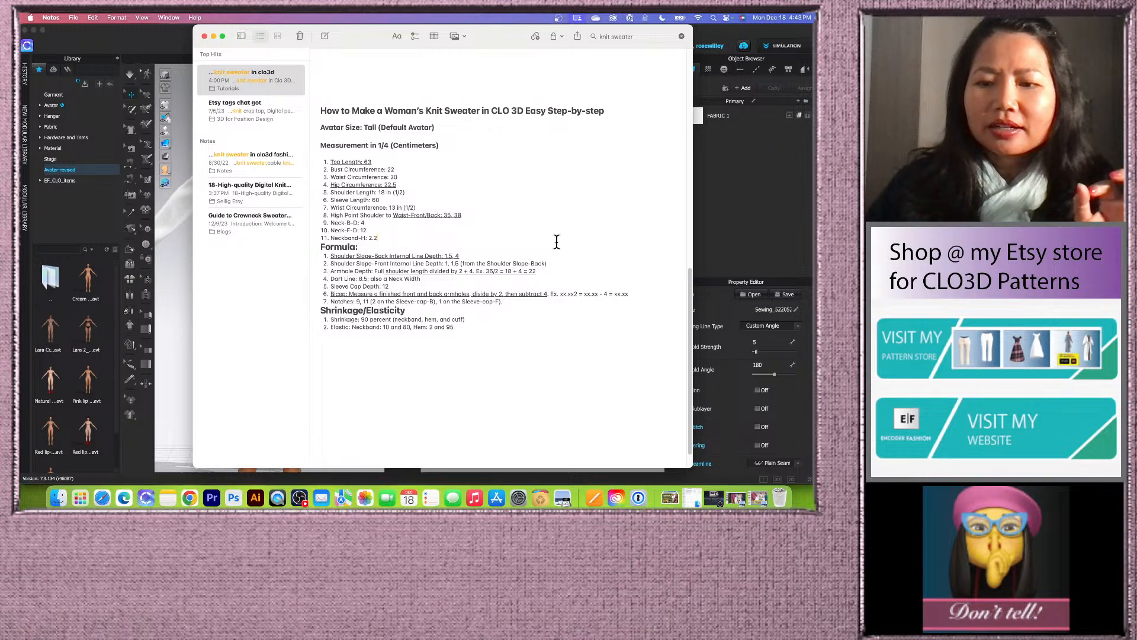
pyautogui.press('Return')
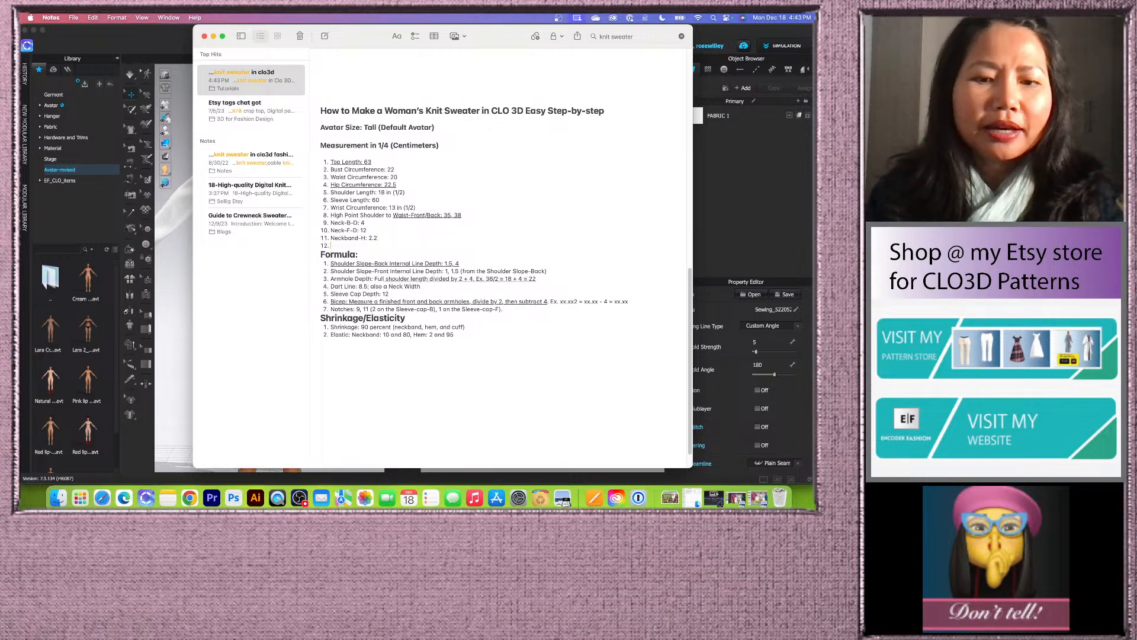
pyautogui.write('Hem and Cuff: 5')
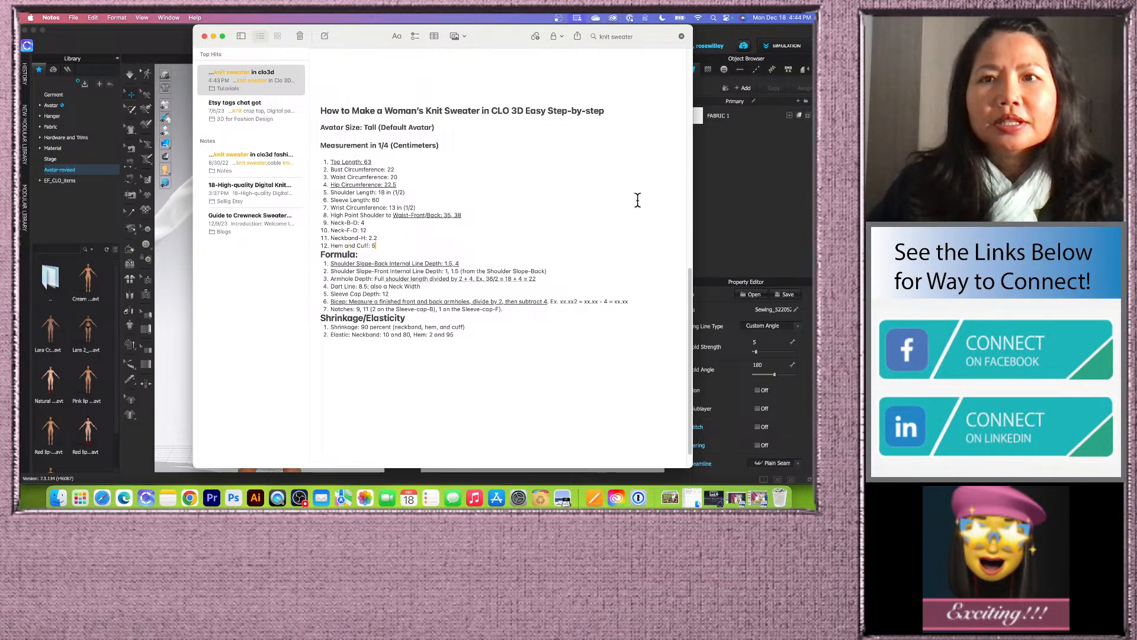
# - Return to CLO and narrow the 3D window further to enlarge the 2D pattern window
pyautogui.click(712, 26)
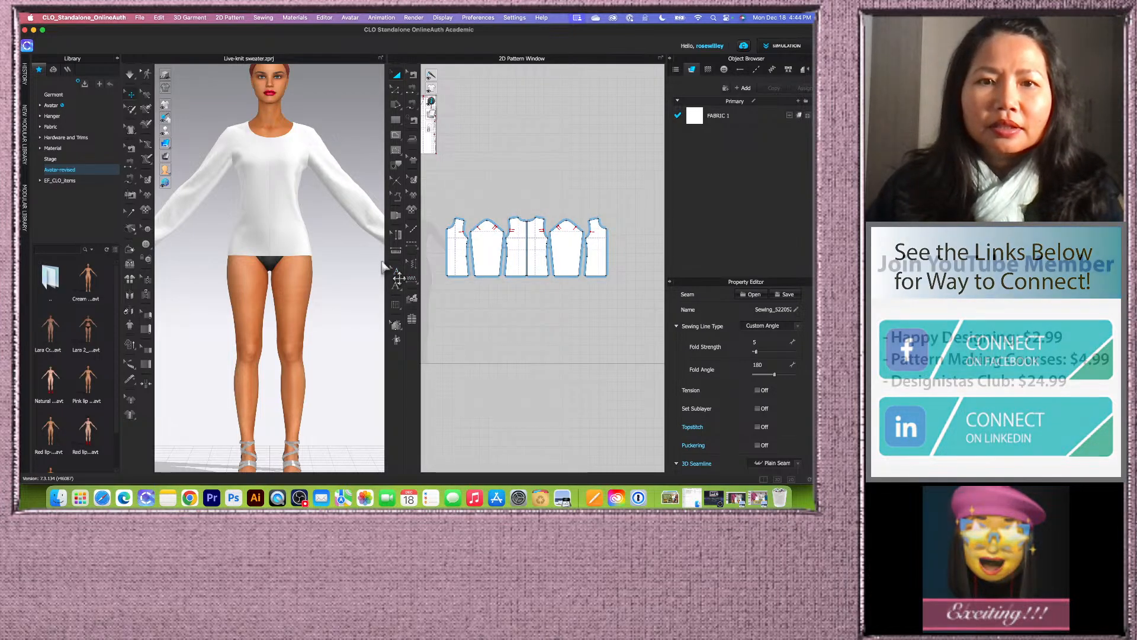
pyautogui.scroll(3, 488, 237)
pyautogui.scroll(-3, 214, 245)
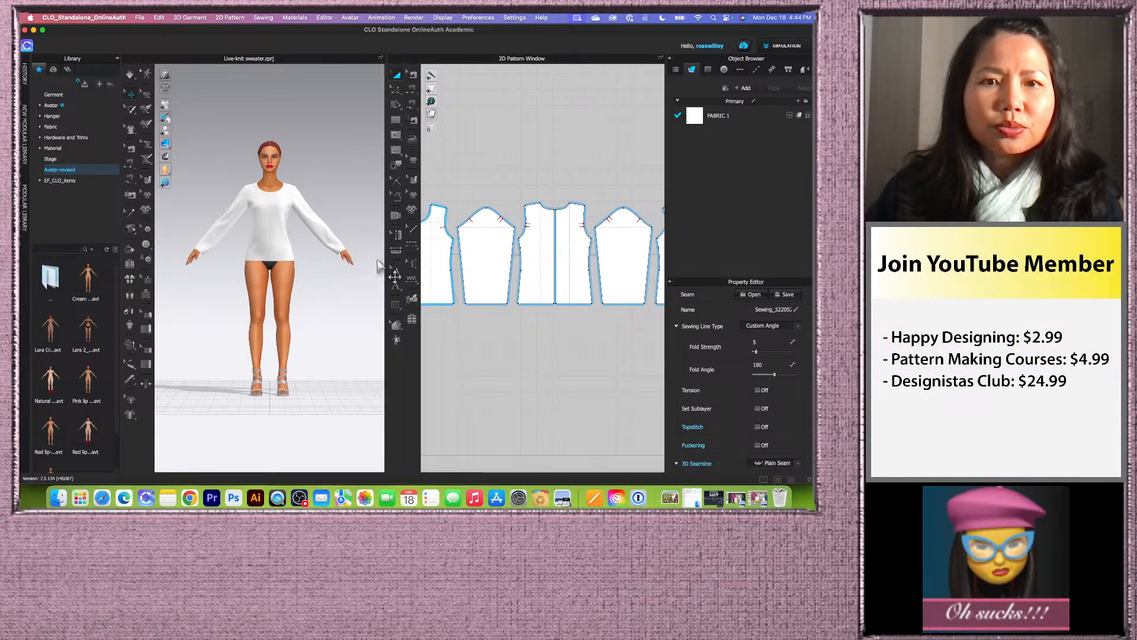
pyautogui.moveTo(386, 258); pyautogui.dragTo(341, 258)
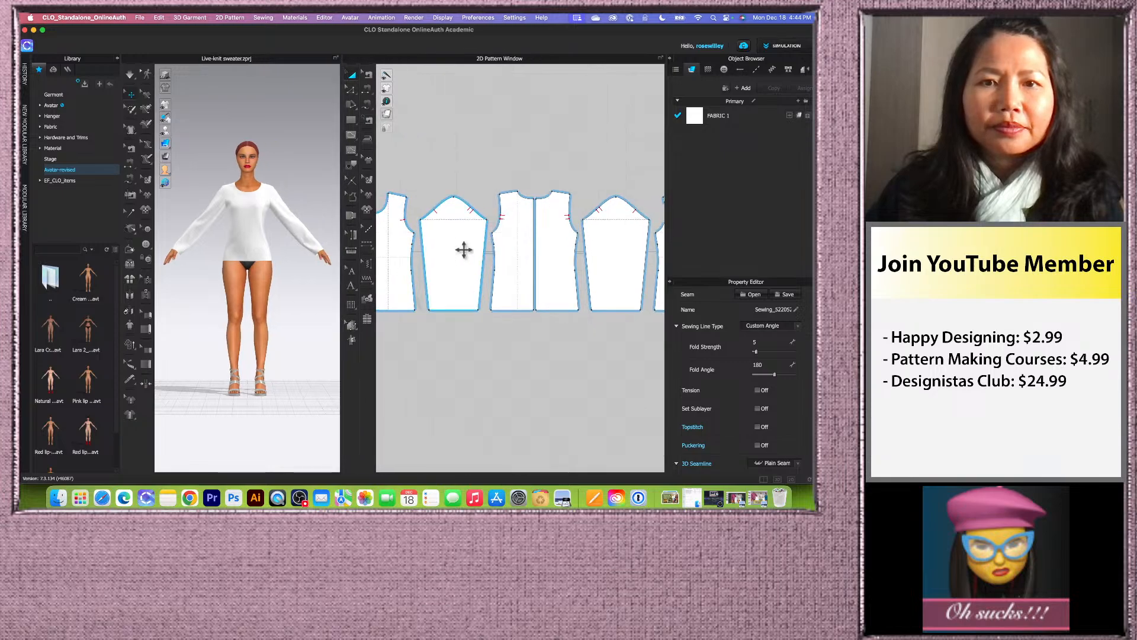
# - Select the front bodice's neckline curve with Edit Pattern and check its 2D line length
pyautogui.scroll(-3, 452, 248)
pyautogui.click(350, 93)
pyautogui.scroll(5, 392, 242)
pyautogui.scroll(-2, 468, 223)
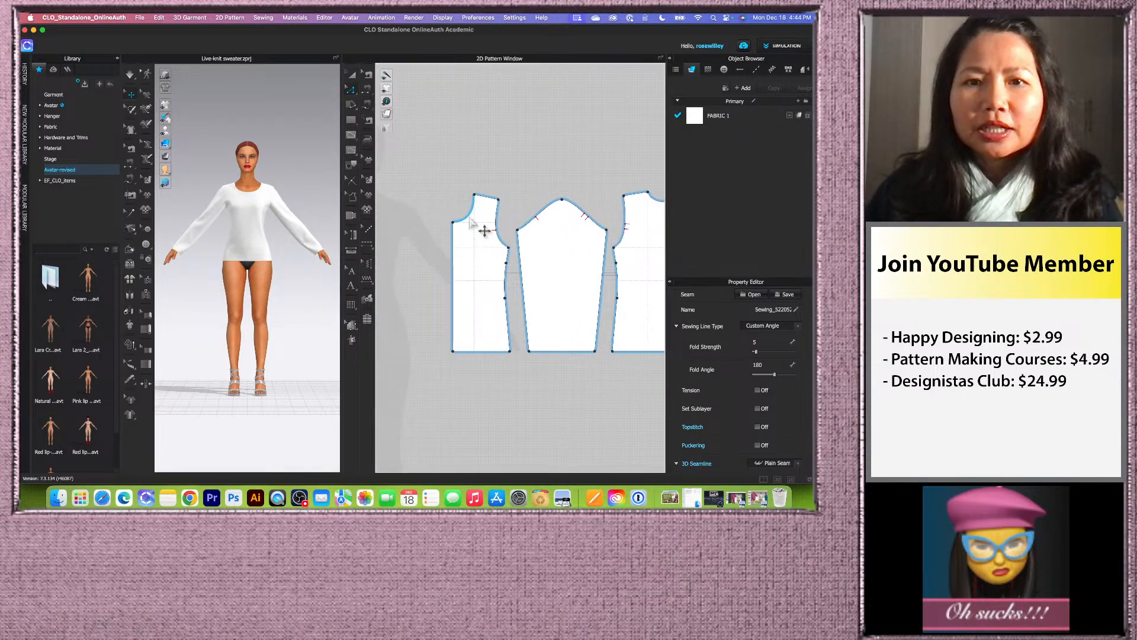
pyautogui.click(484, 229)
pyautogui.scroll(-2, 476, 227)
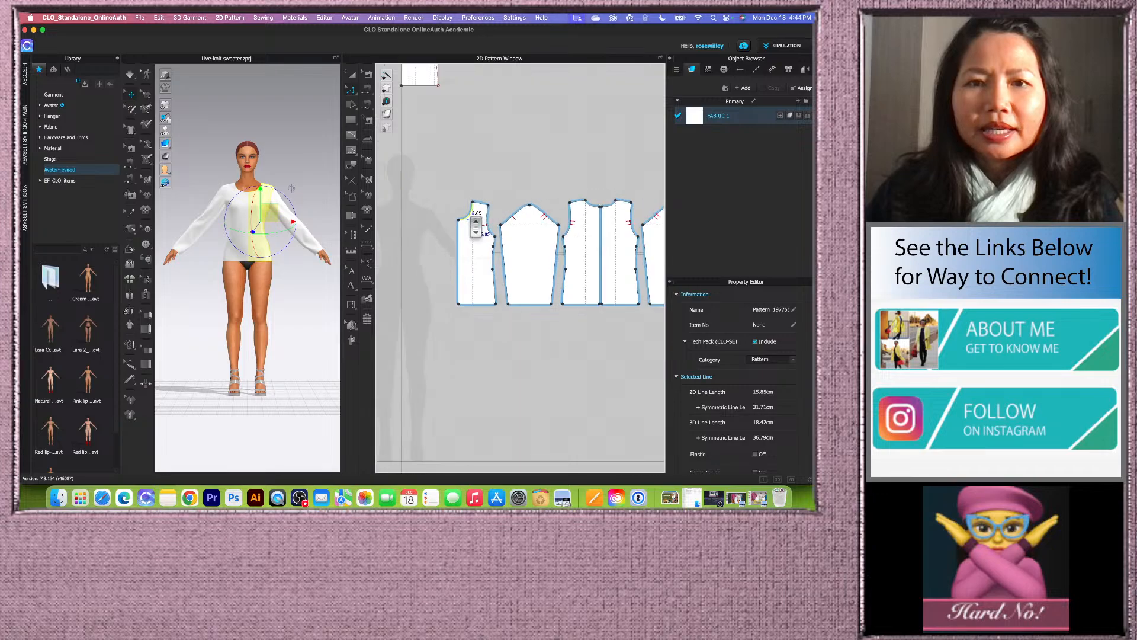
pyautogui.scroll(2, 476, 226)
pyautogui.rightClick(471, 219)
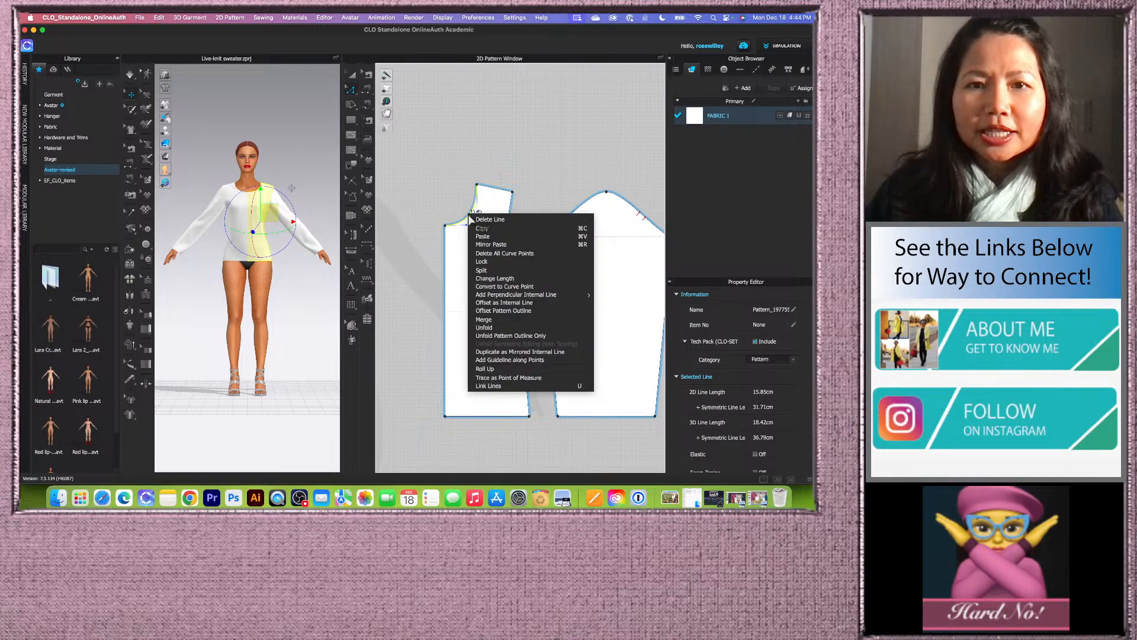
pyautogui.click(447, 212)
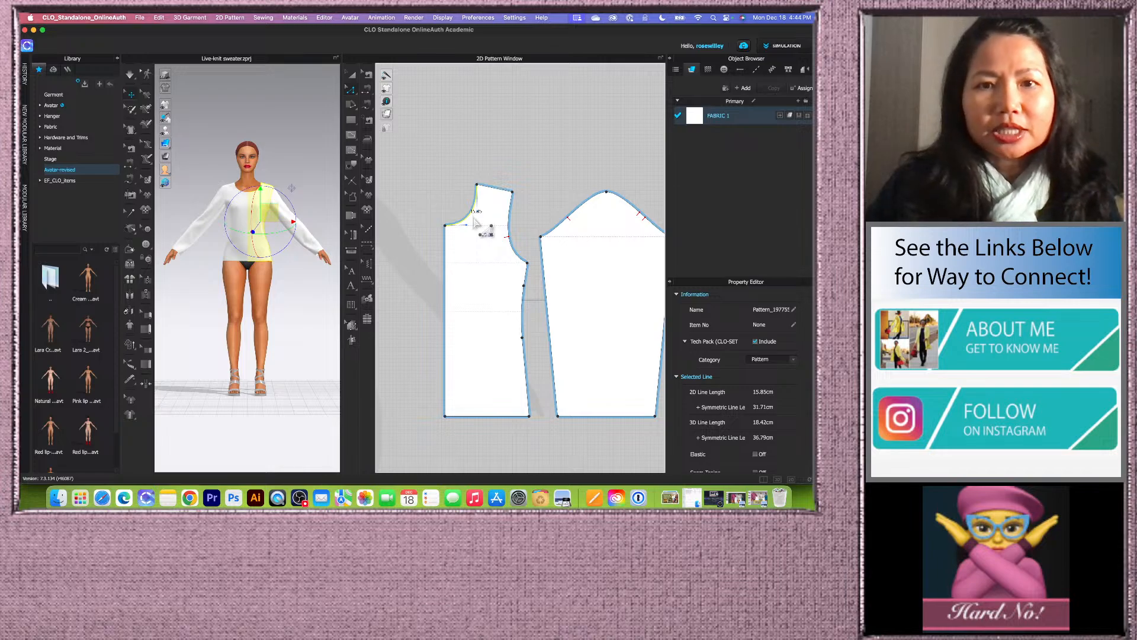
pyautogui.scroll(3, 475, 218)
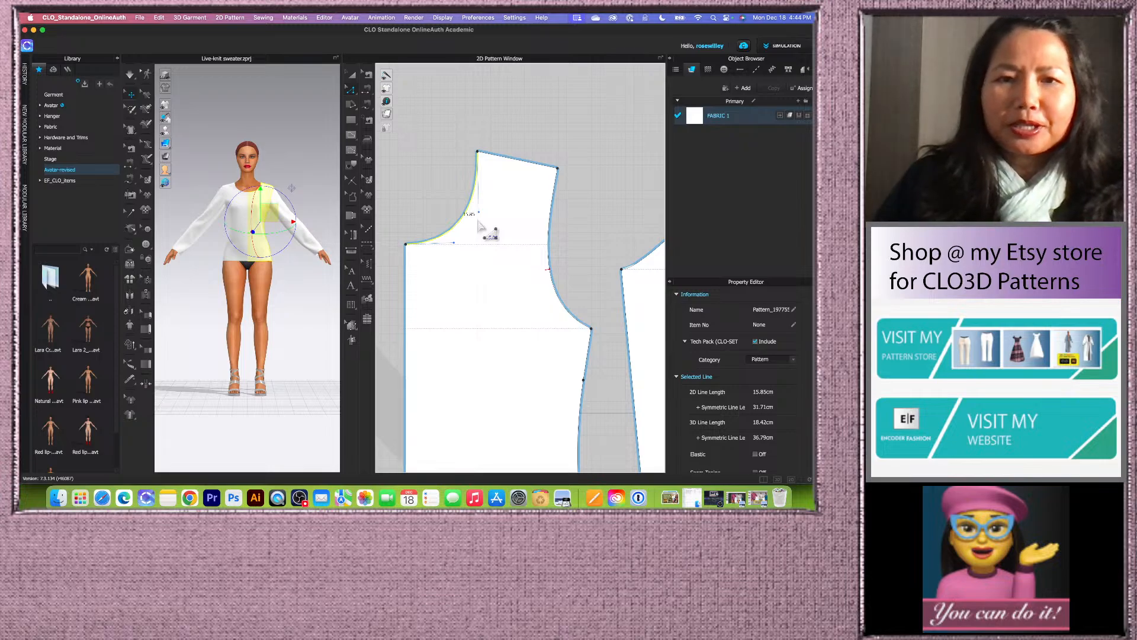
pyautogui.scroll(-2, 487, 250)
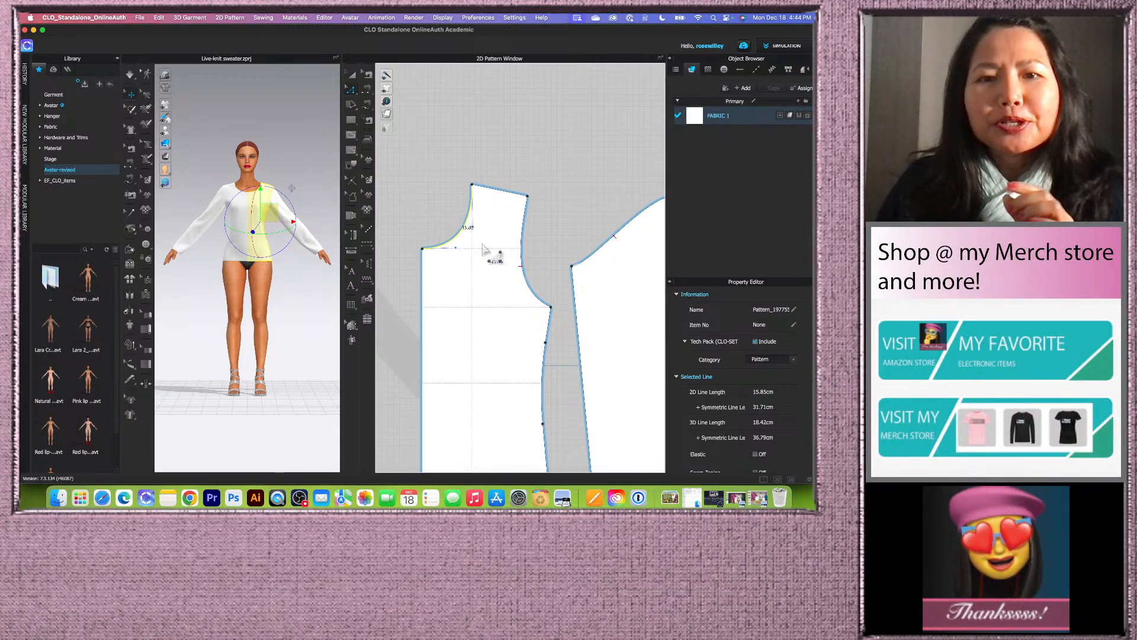
# - Create two neckband rectangles, each 15.85 cm wide and 2.2 cm high, using the Rectangle tool's replicate option
pyautogui.click(358, 122)
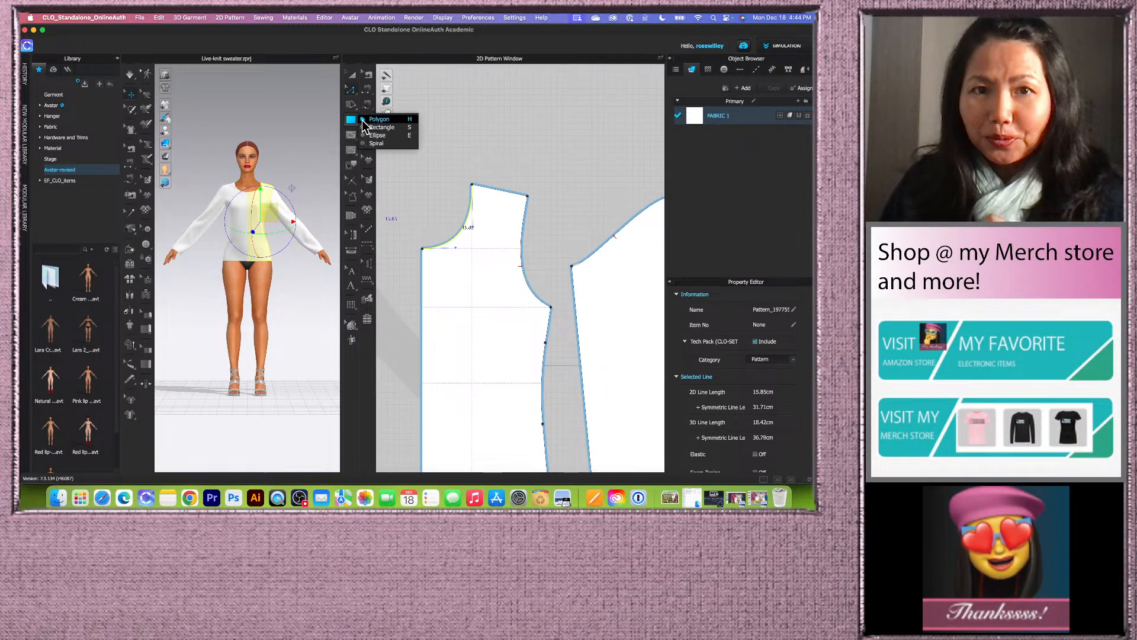
pyautogui.click(391, 128)
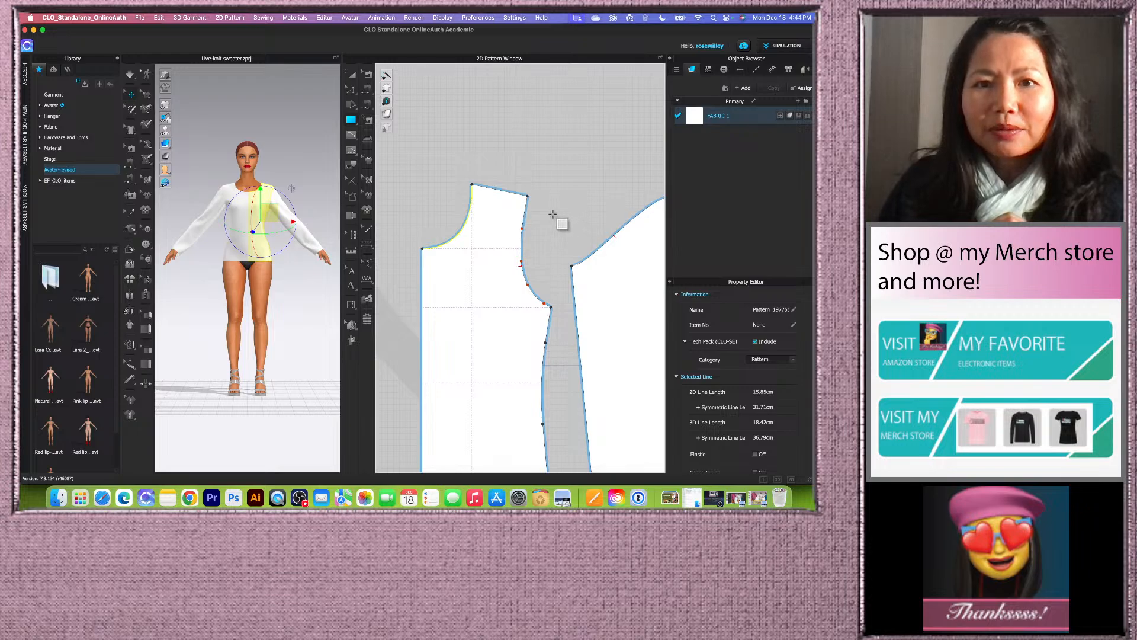
pyautogui.click(552, 214)
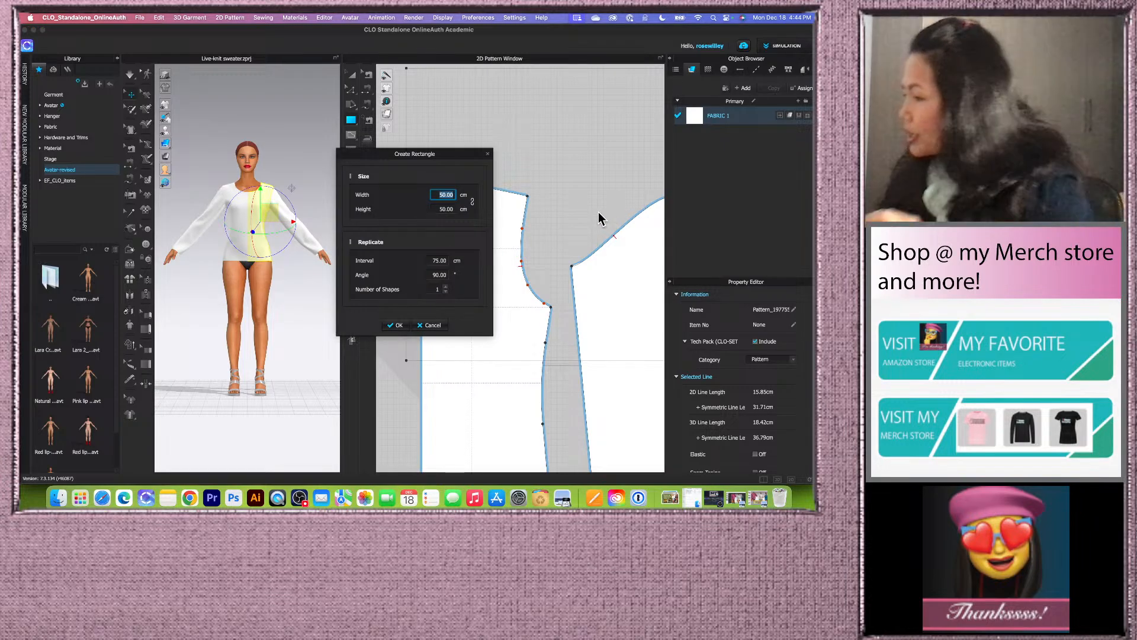
pyautogui.write('15.85')
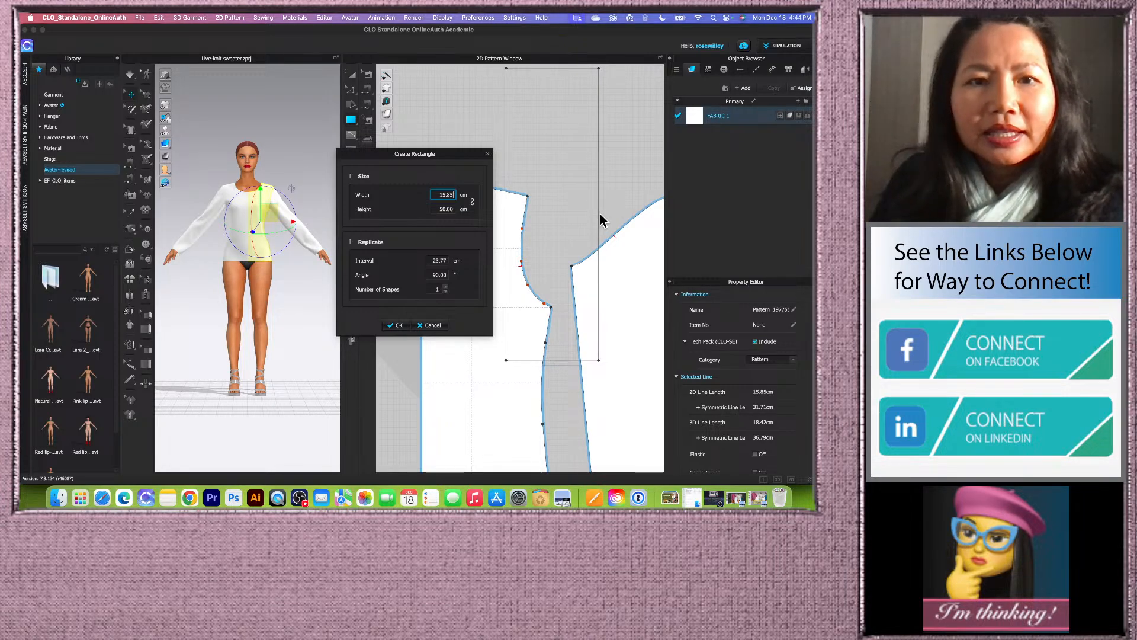
pyautogui.click(439, 208)
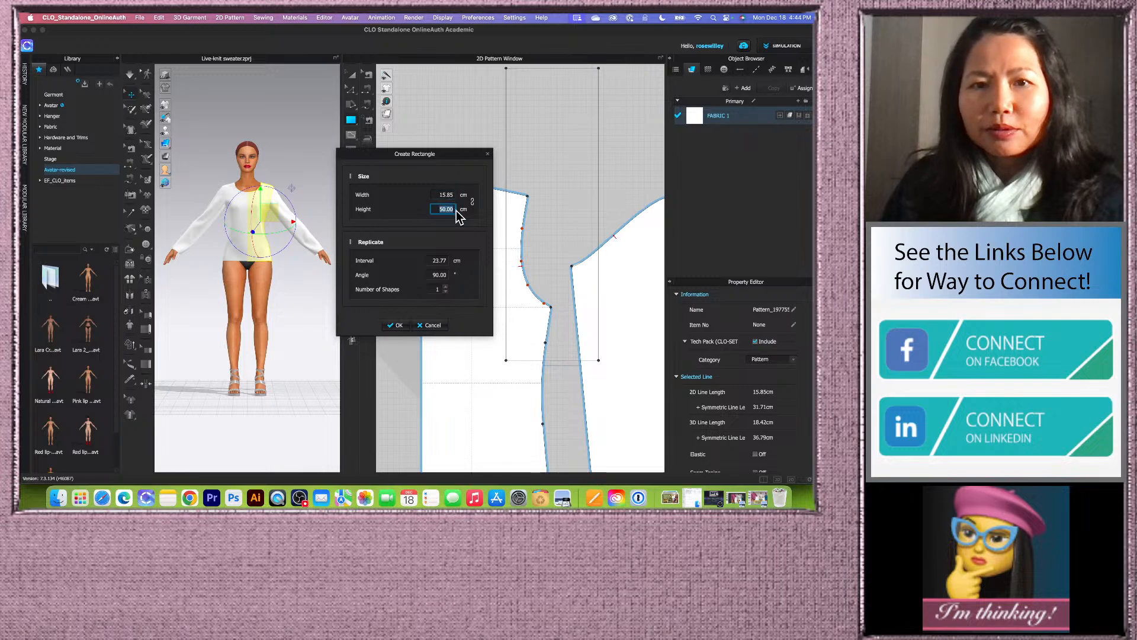
pyautogui.write('2.2')
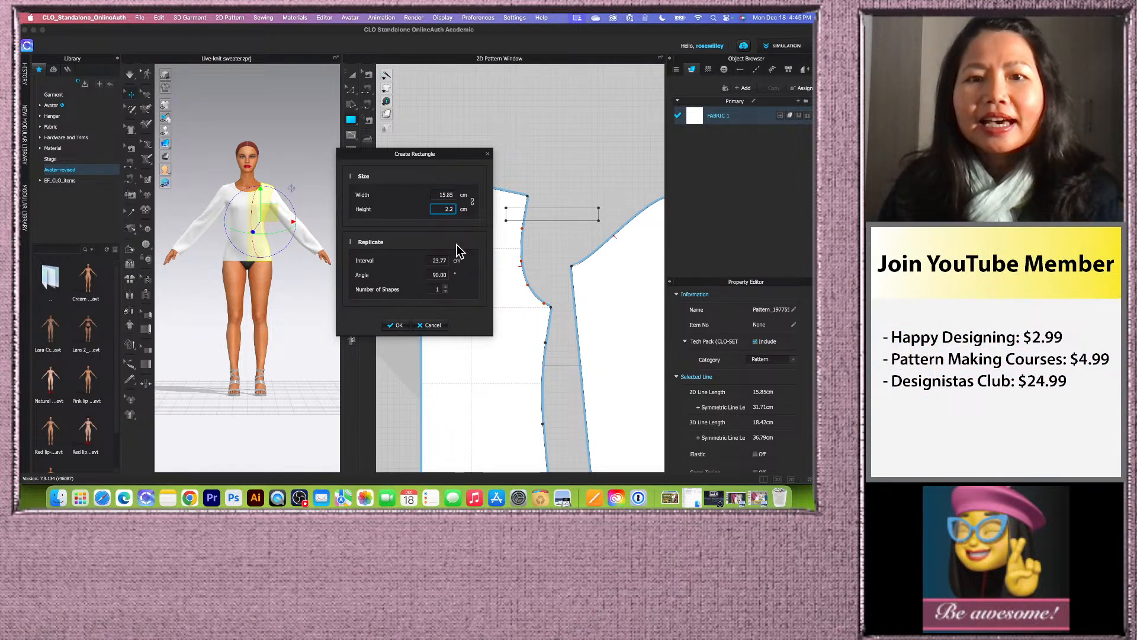
pyautogui.click(446, 287)
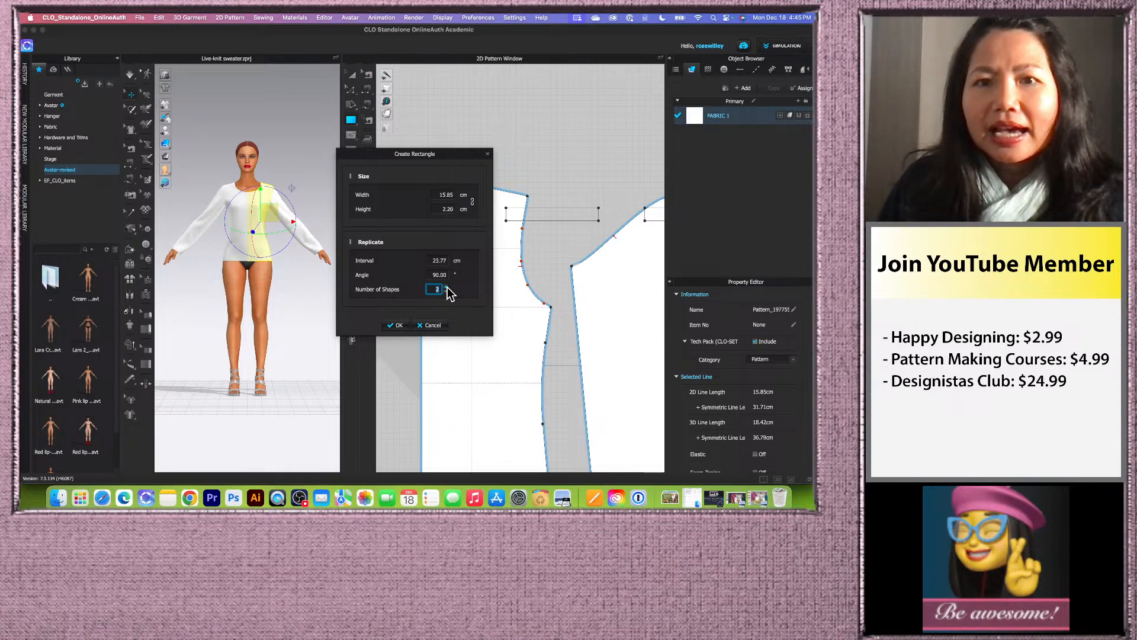
pyautogui.click(400, 325)
# - Move the neckband rectangles off the patterns, placing one above the front bodice and the other above the back bodice
pyautogui.scroll(-3, 386, 332)
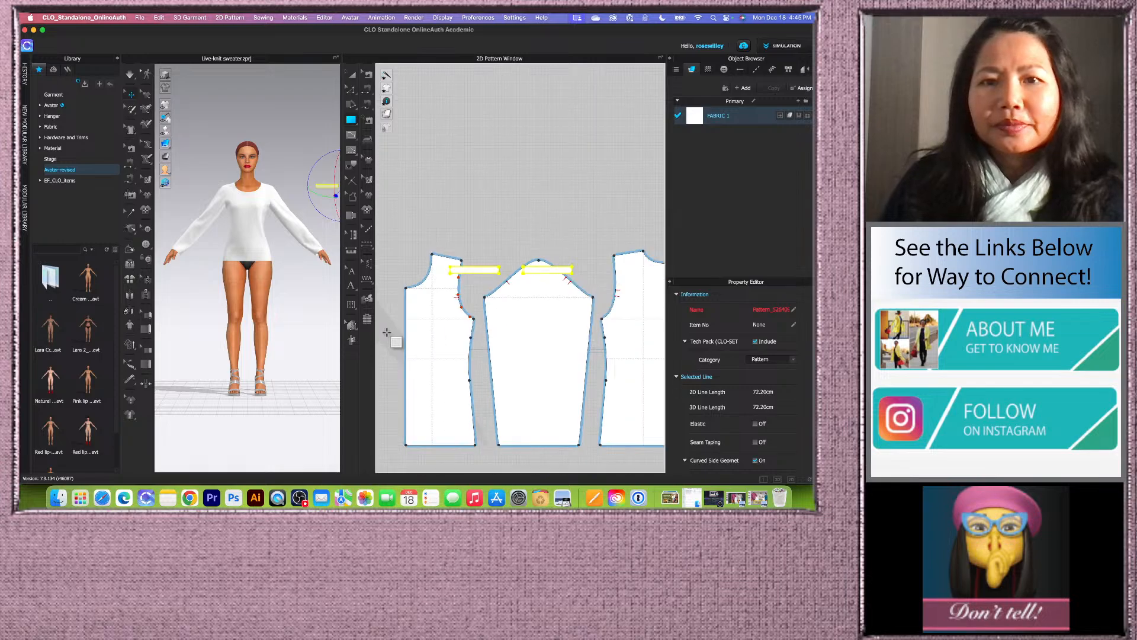
pyautogui.click(352, 74)
pyautogui.moveTo(477, 268); pyautogui.dragTo(433, 228)
pyautogui.click(489, 201)
pyautogui.scroll(-2, 496, 201)
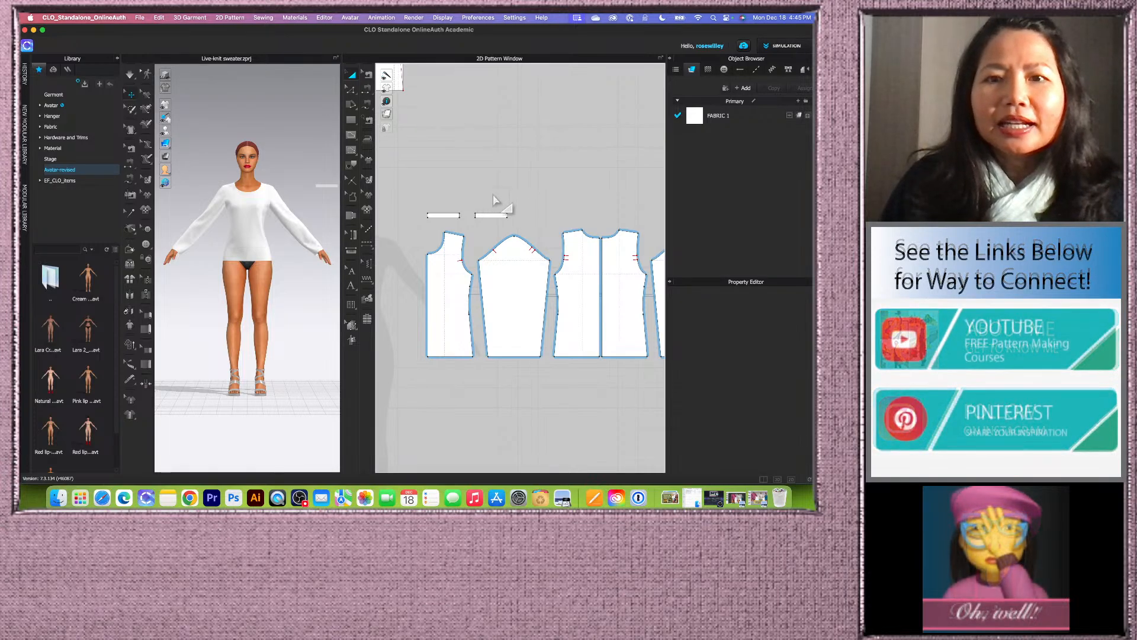
pyautogui.scroll(-2, 498, 206)
pyautogui.moveTo(494, 213); pyautogui.dragTo(597, 209)
pyautogui.scroll(4, 597, 208)
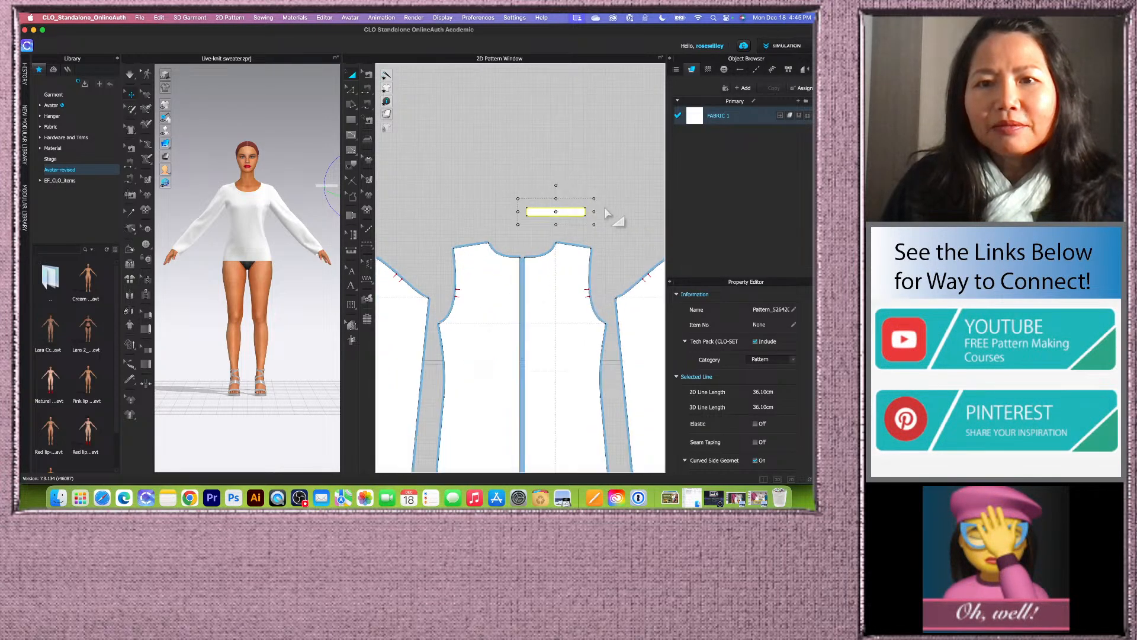
# - Select the back bodice's neckline curve with Edit Pattern and check its 2D line length
pyautogui.click(477, 274)
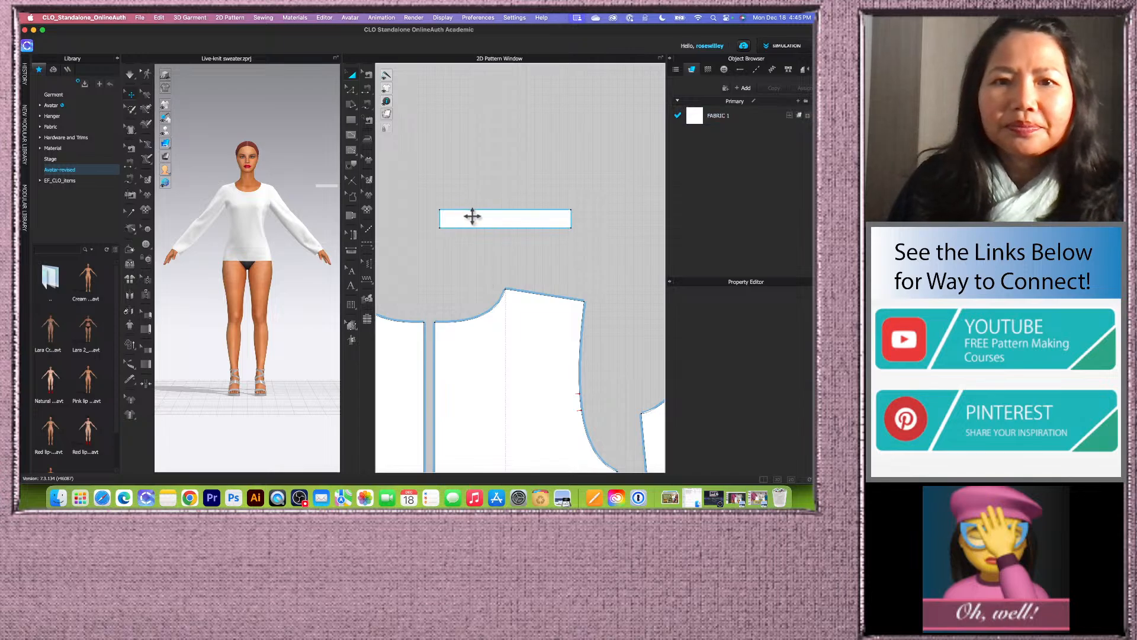
pyautogui.click(351, 89)
pyautogui.click(481, 321)
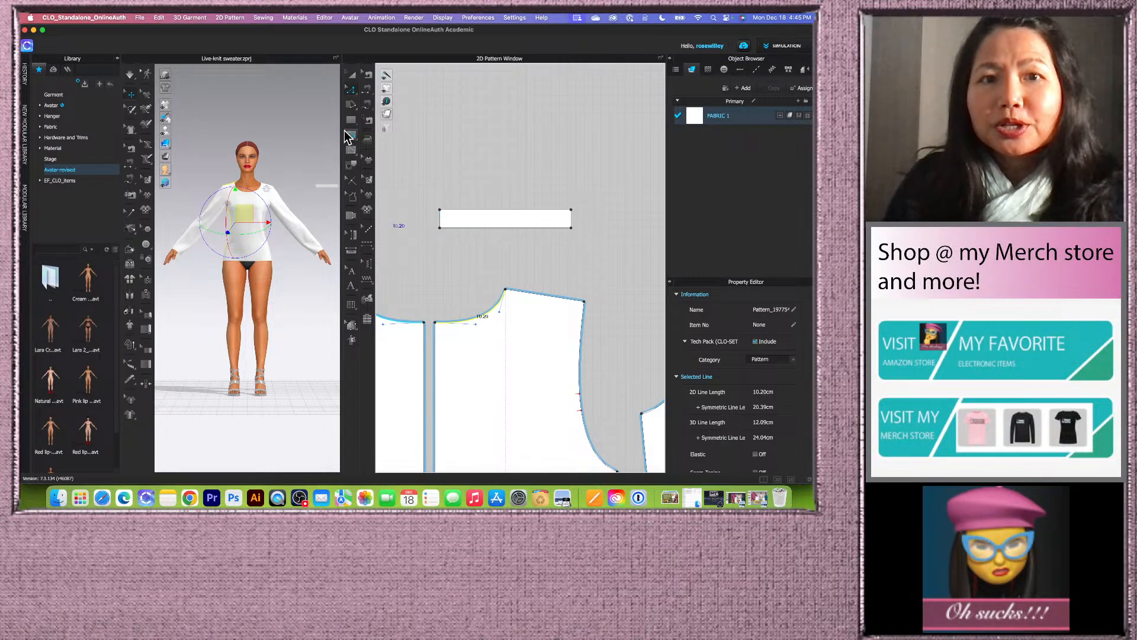
# - Resize the neckband rectangle above the back bodice horizontally about its centre to a width of 10.2 cm
pyautogui.click(353, 76)
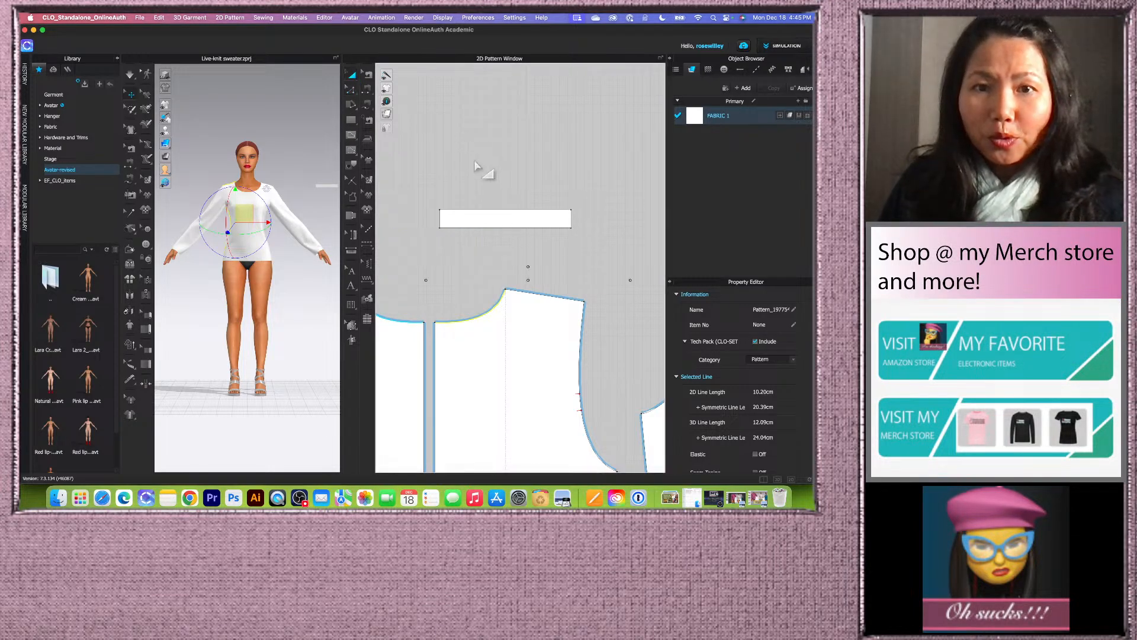
pyautogui.click(492, 214)
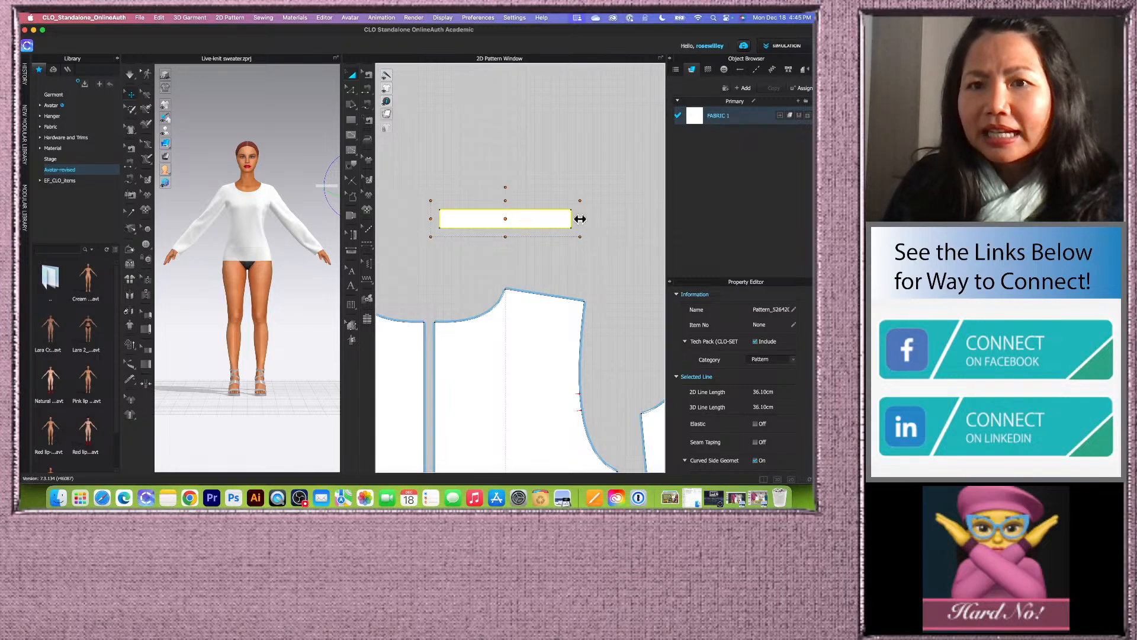
pyautogui.moveTo(580, 219); pyautogui.dragTo(565, 220)
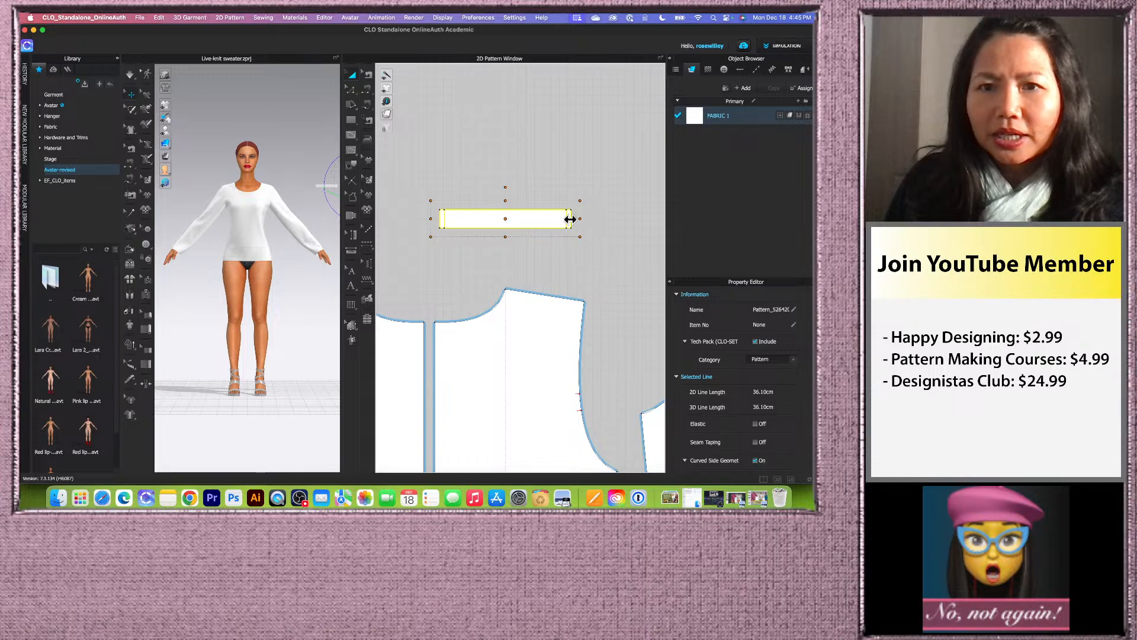
pyautogui.moveTo(570, 219); pyautogui.dragTo(570, 220)
pyautogui.moveTo(448, 181); pyautogui.dragTo(427, 176)
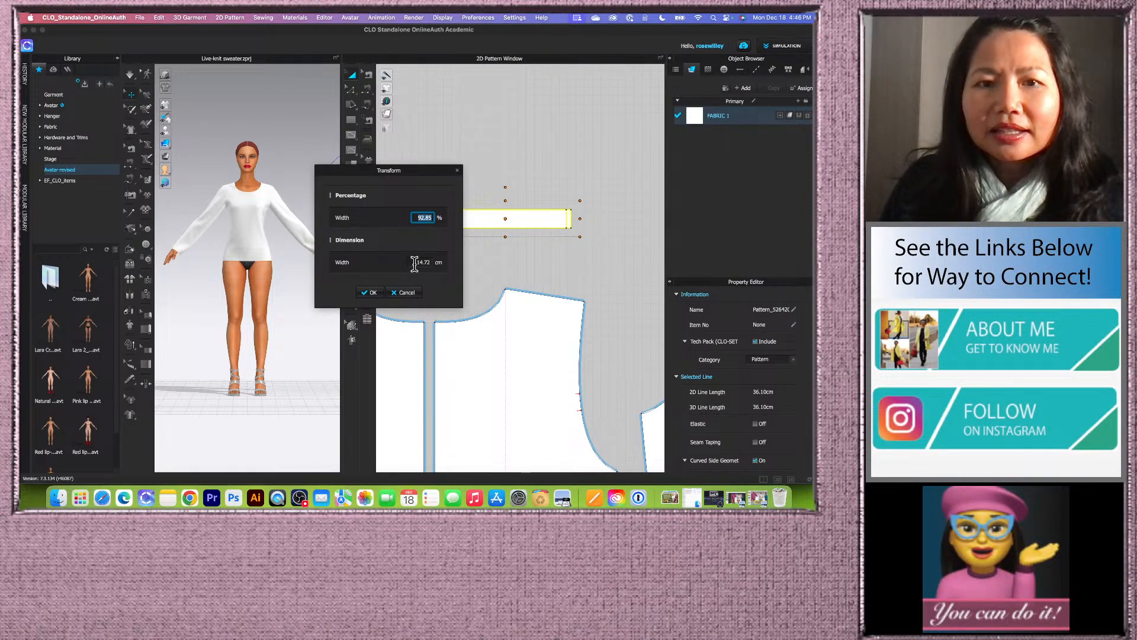
pyautogui.click(417, 263)
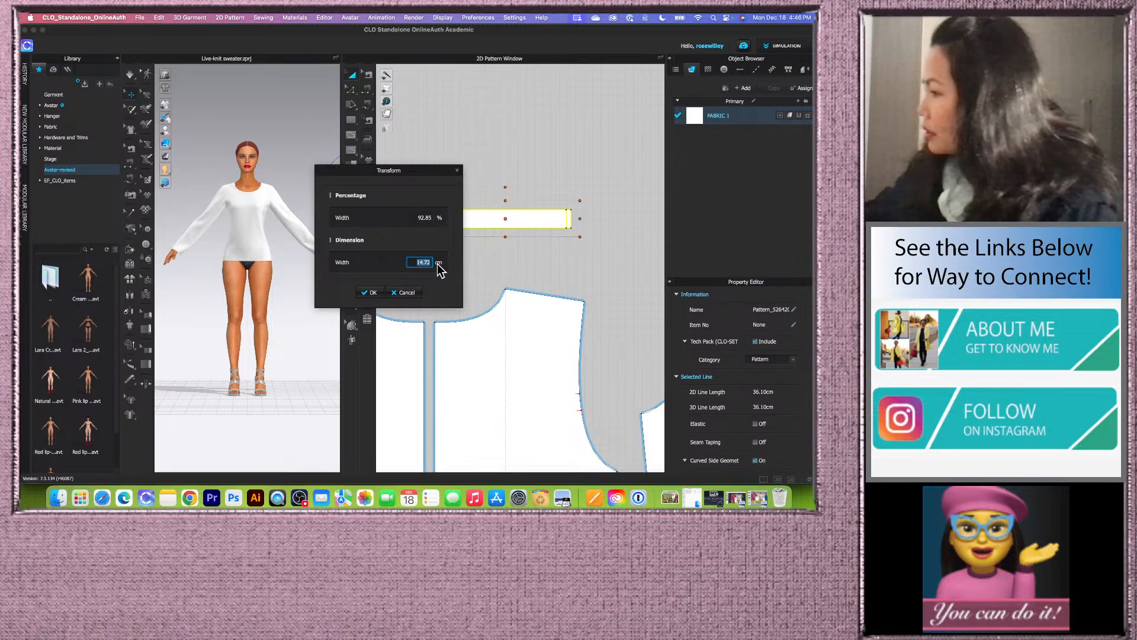
pyautogui.write('1')
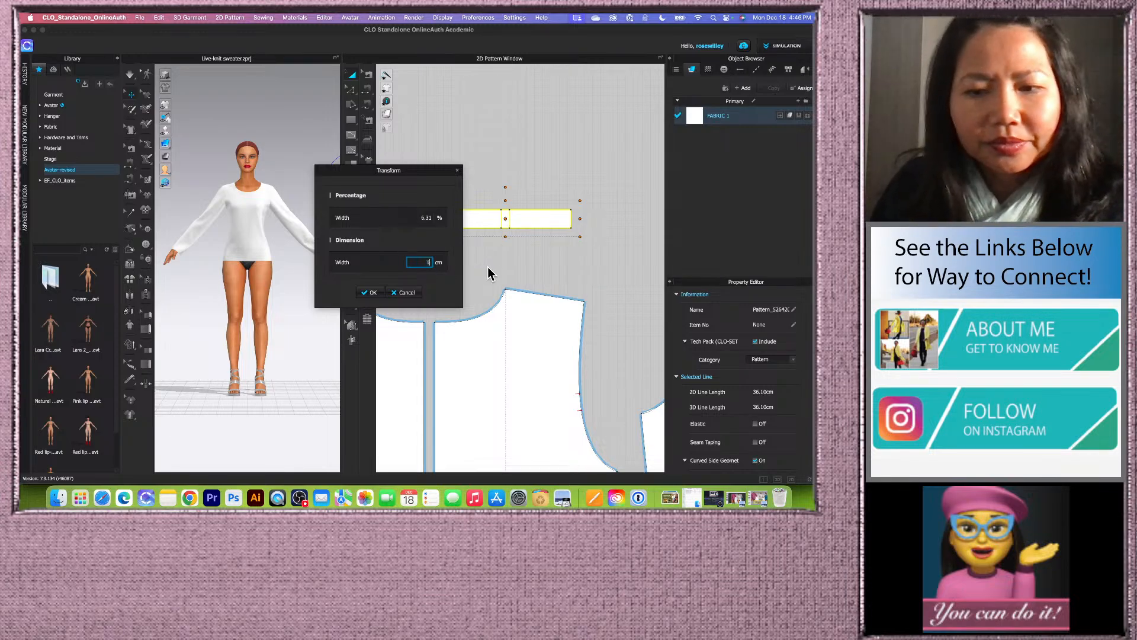
pyautogui.write('0.2')
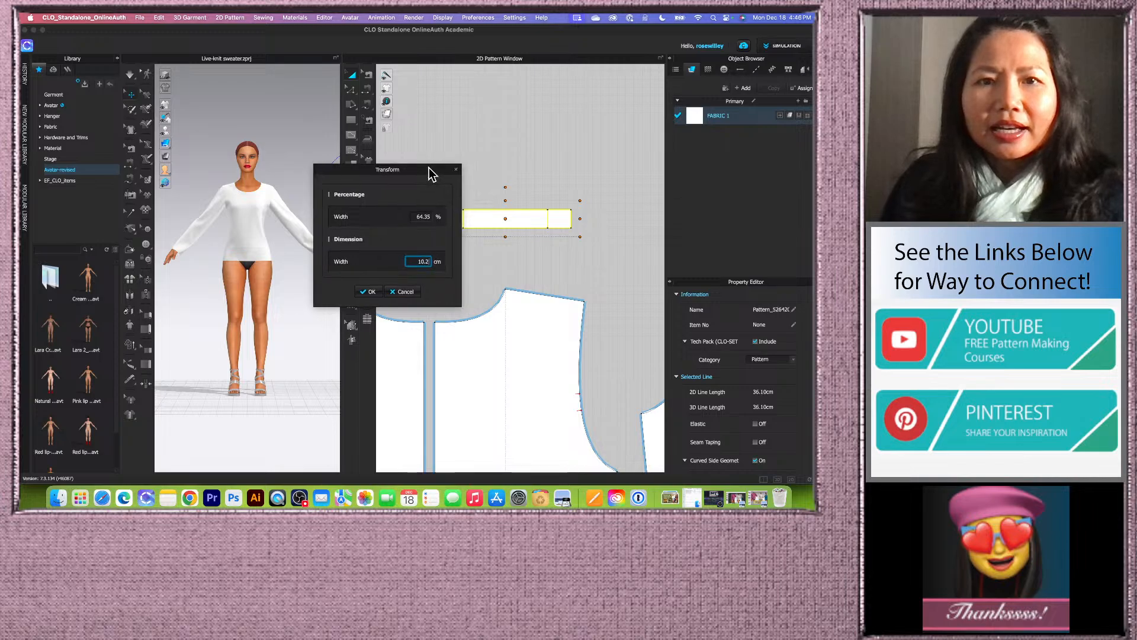
pyautogui.moveTo(430, 168); pyautogui.dragTo(377, 162)
pyautogui.click(323, 289)
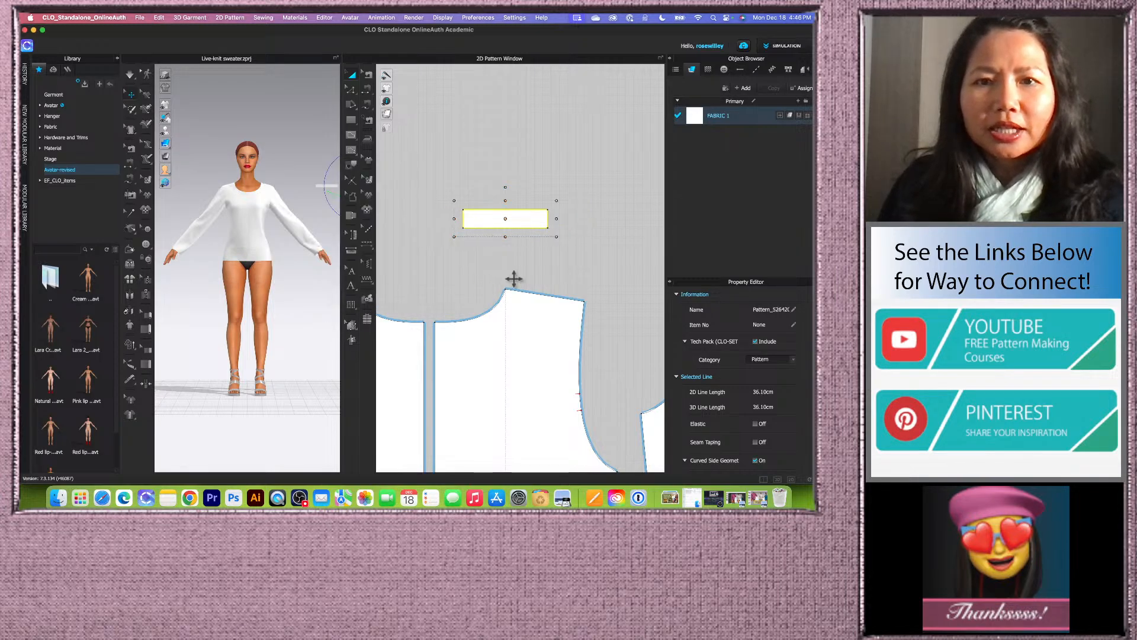
# - Compare the 2D line lengths of the back neckband's lower edge and the back bodice's neckline curve
pyautogui.click(350, 90)
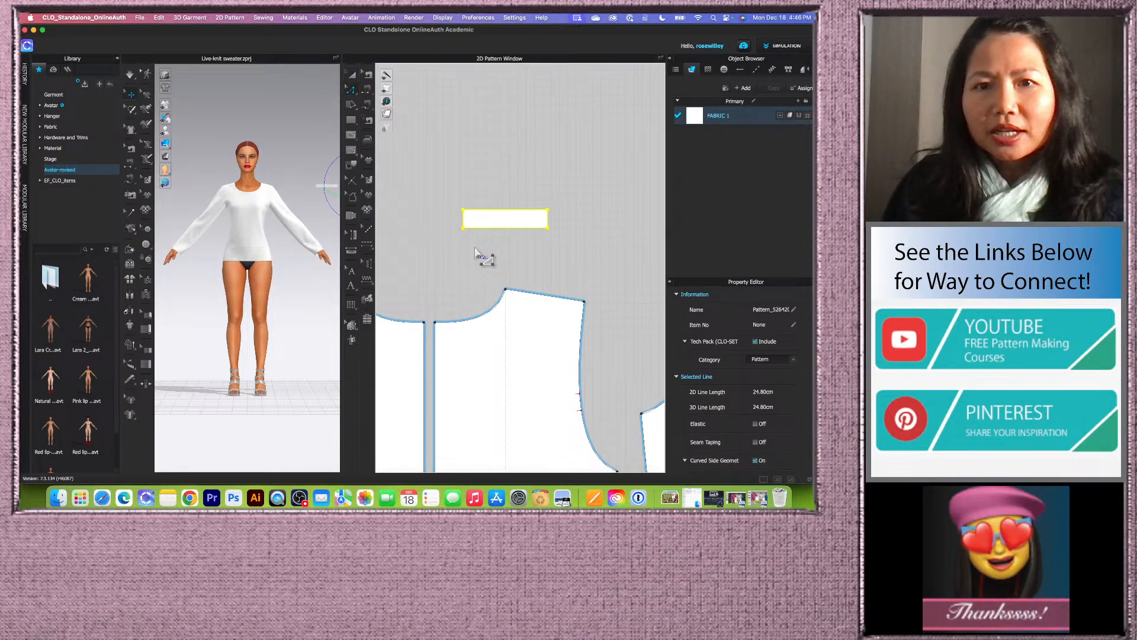
pyautogui.click(497, 259)
pyautogui.click(504, 228)
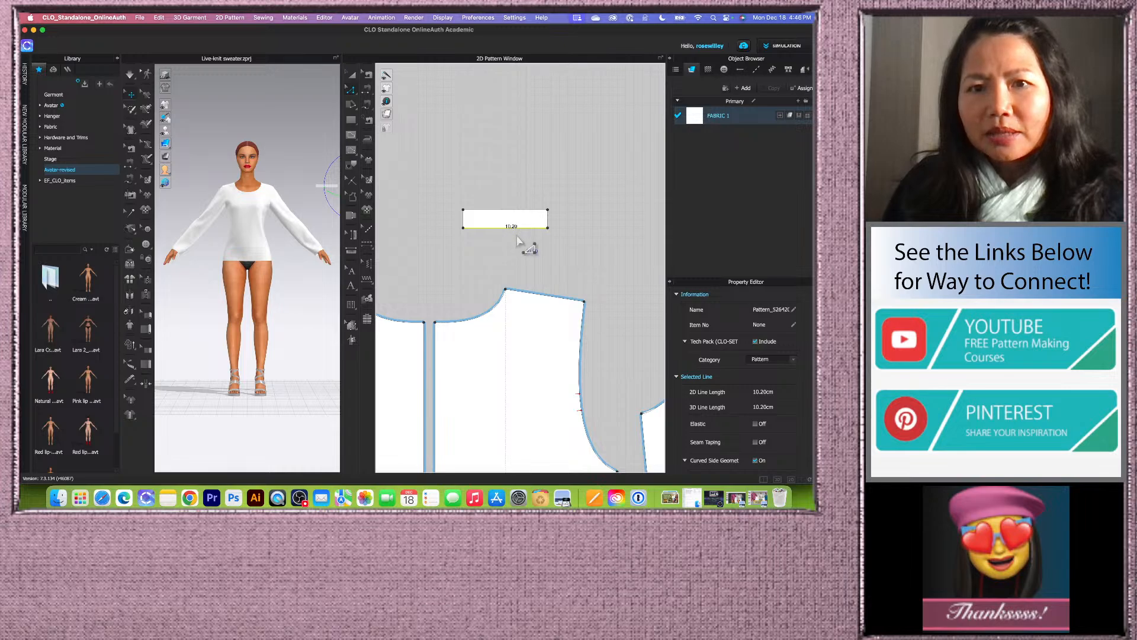
pyautogui.click(475, 321)
pyautogui.click(473, 310)
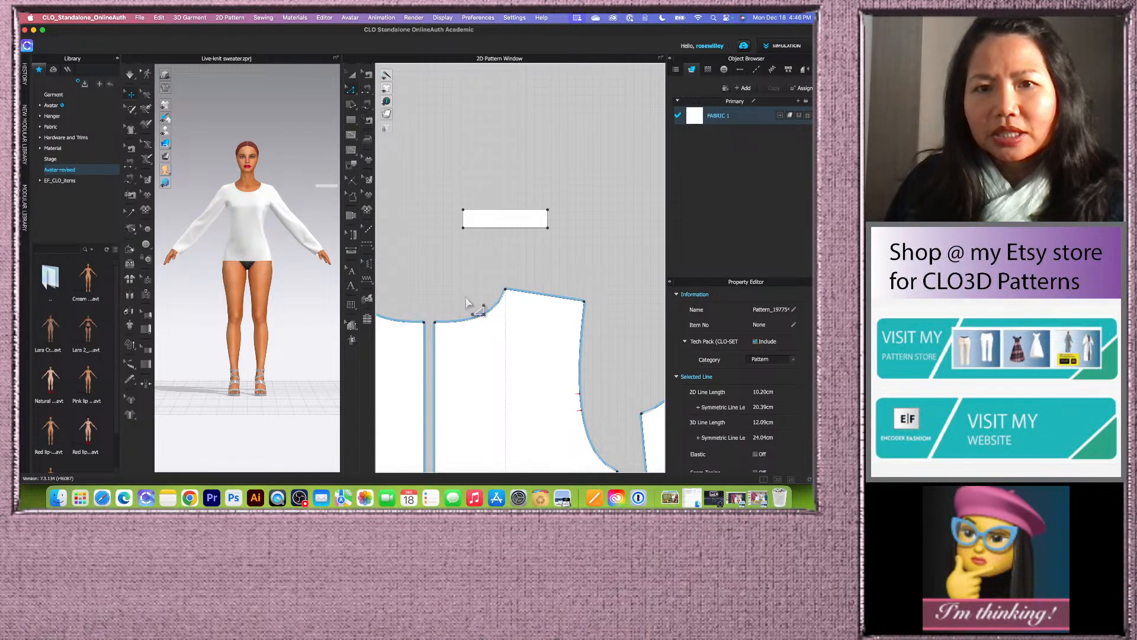
pyautogui.scroll(-3, 508, 172)
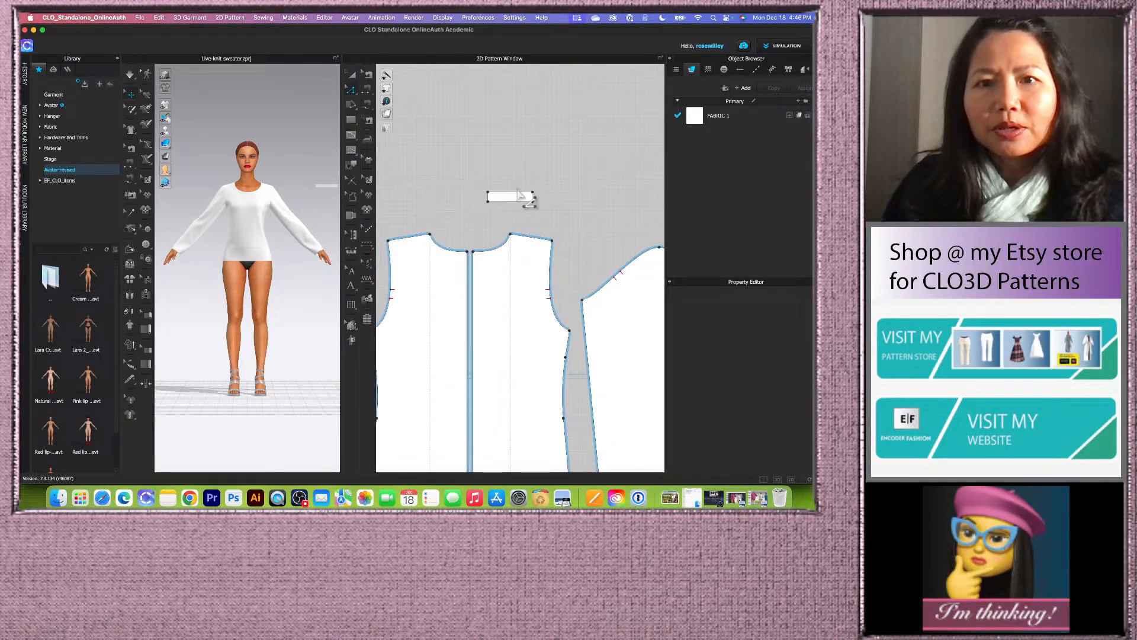
# - Shift the back neckband rectangle slightly toward the bodice's centre back with Transform Pattern
pyautogui.click(353, 76)
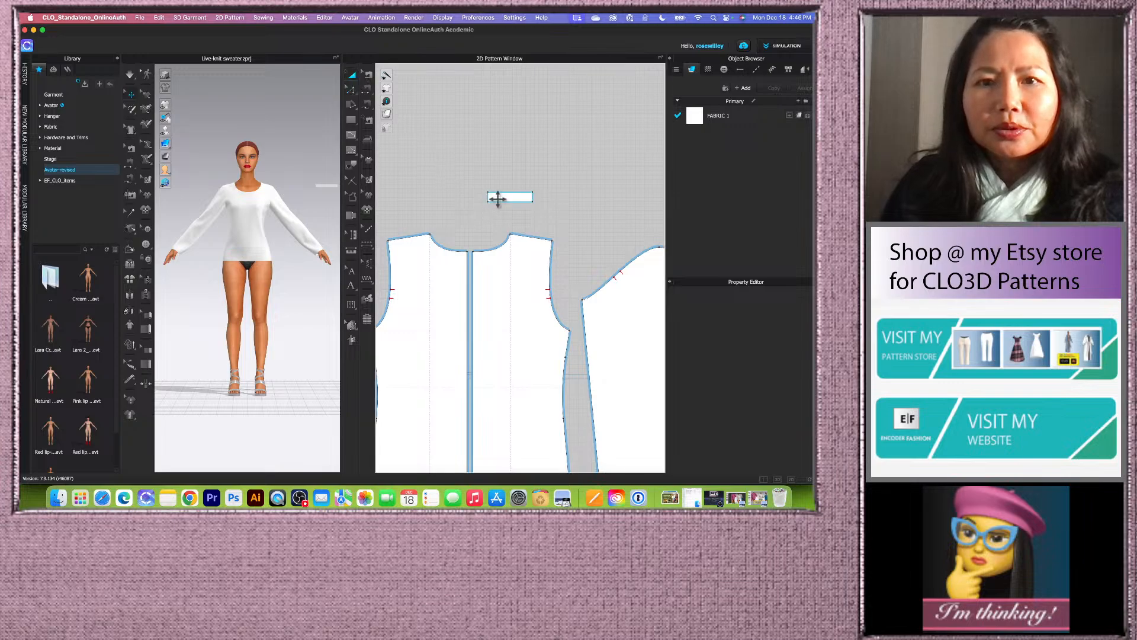
pyautogui.click(502, 196)
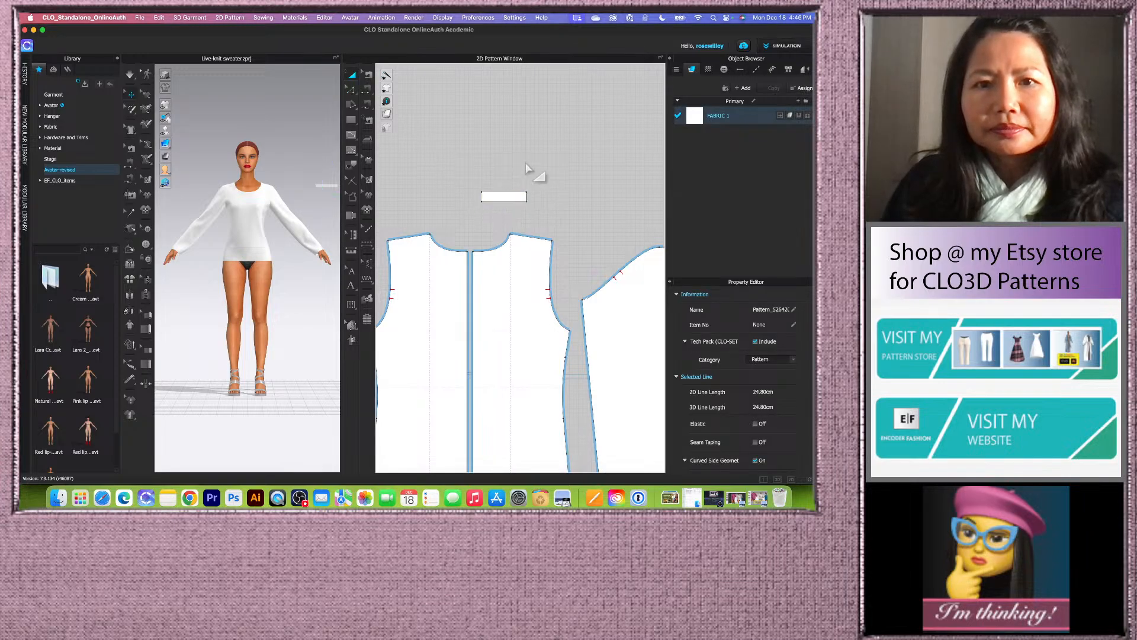
pyautogui.click(503, 221)
# - Unfold the front neckband across its centre-front short edge using Unfold Symmetric Editing (with Sewing)
pyautogui.scroll(-4, 537, 224)
pyautogui.scroll(3, 533, 220)
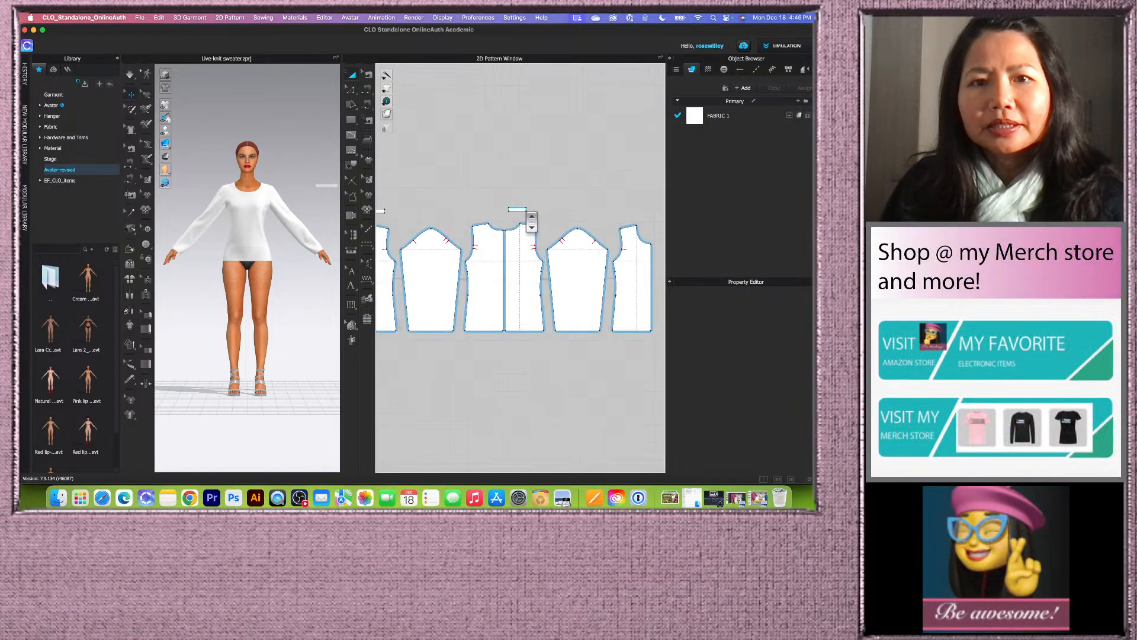
pyautogui.scroll(-3, 520, 213)
pyautogui.scroll(3, 514, 223)
pyautogui.scroll(-3, 512, 227)
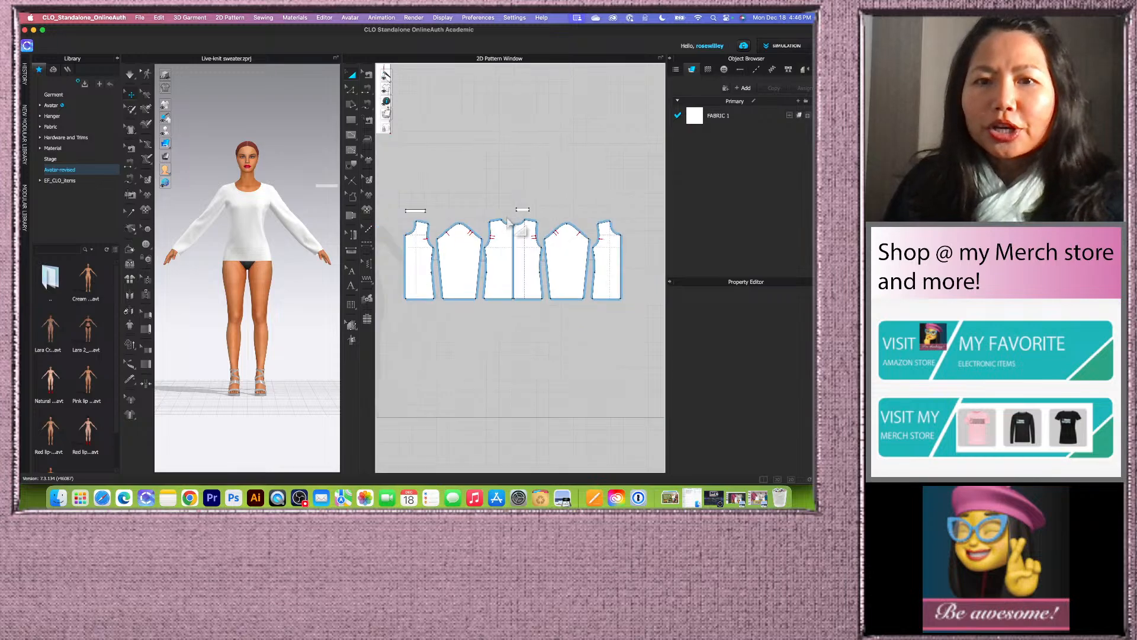
pyautogui.scroll(2, 406, 213)
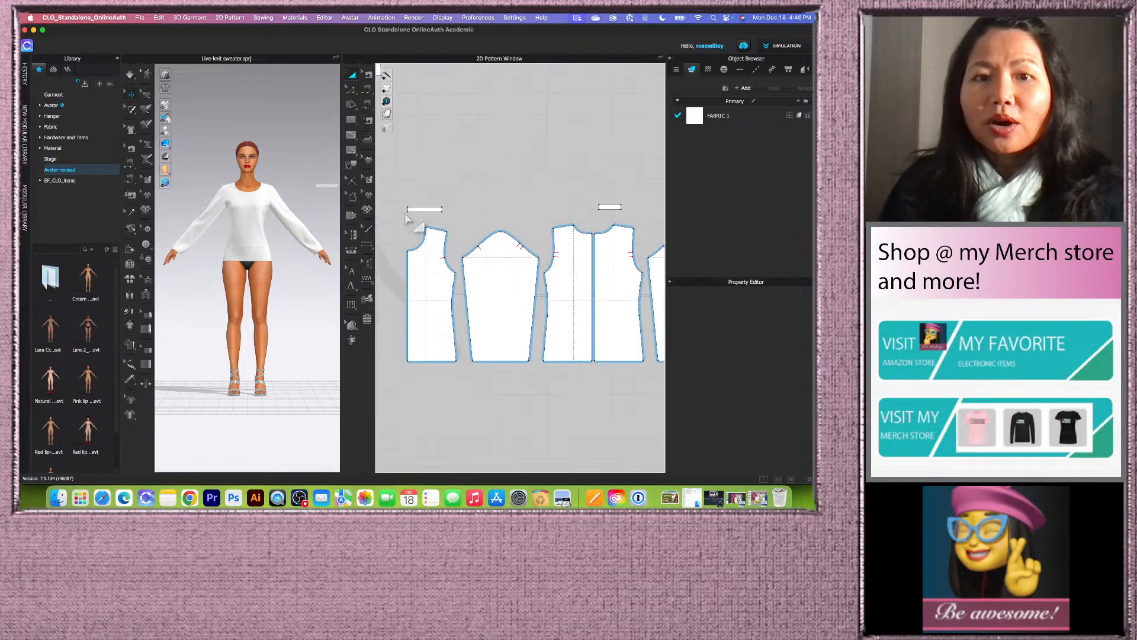
pyautogui.scroll(-2, 407, 218)
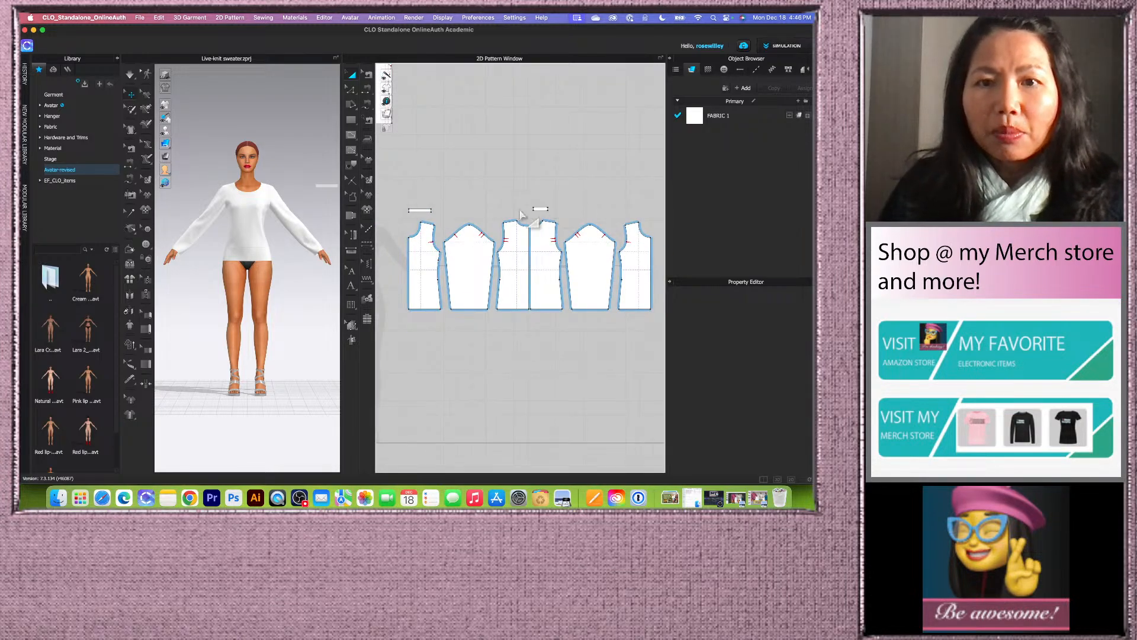
pyautogui.scroll(1, 400, 227)
pyautogui.scroll(2, 400, 226)
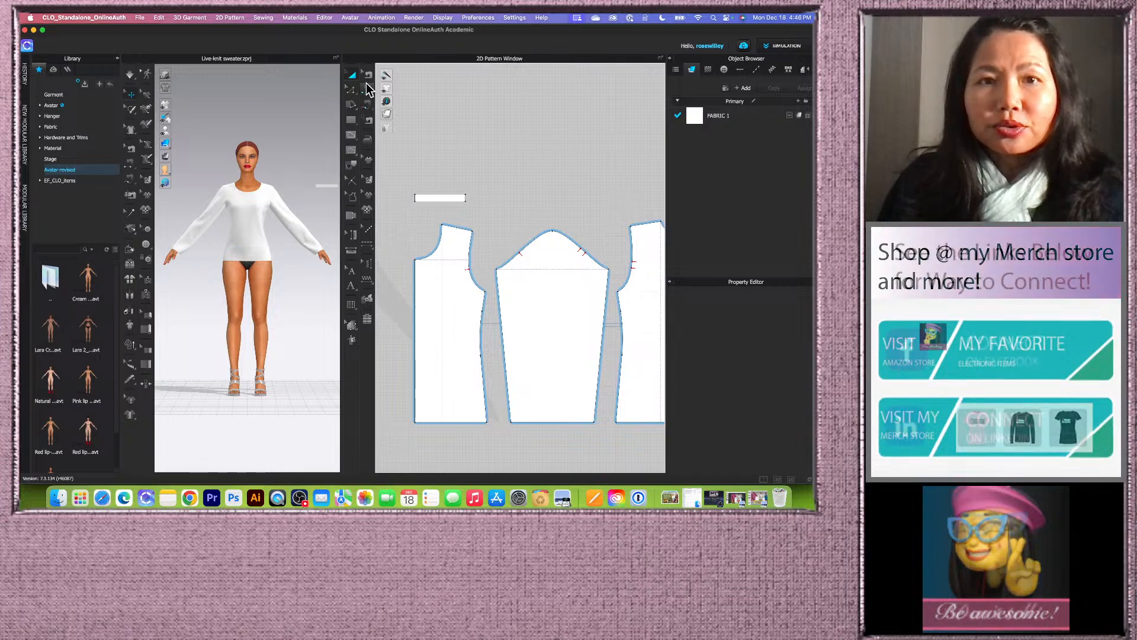
pyautogui.click(354, 90)
pyautogui.scroll(2, 447, 199)
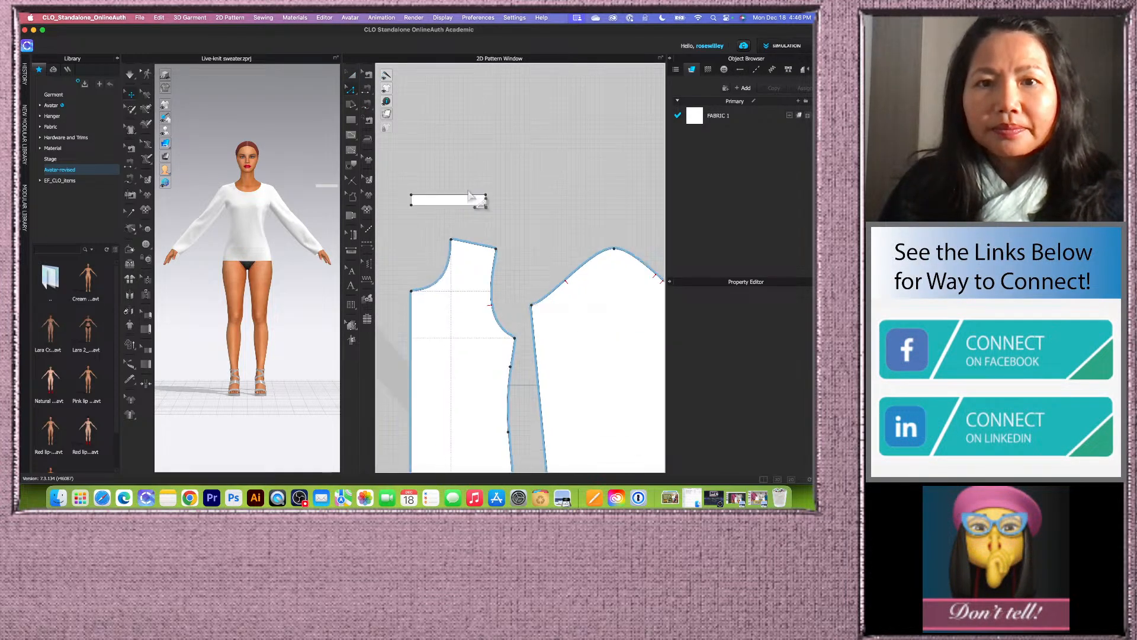
pyautogui.scroll(2, 471, 198)
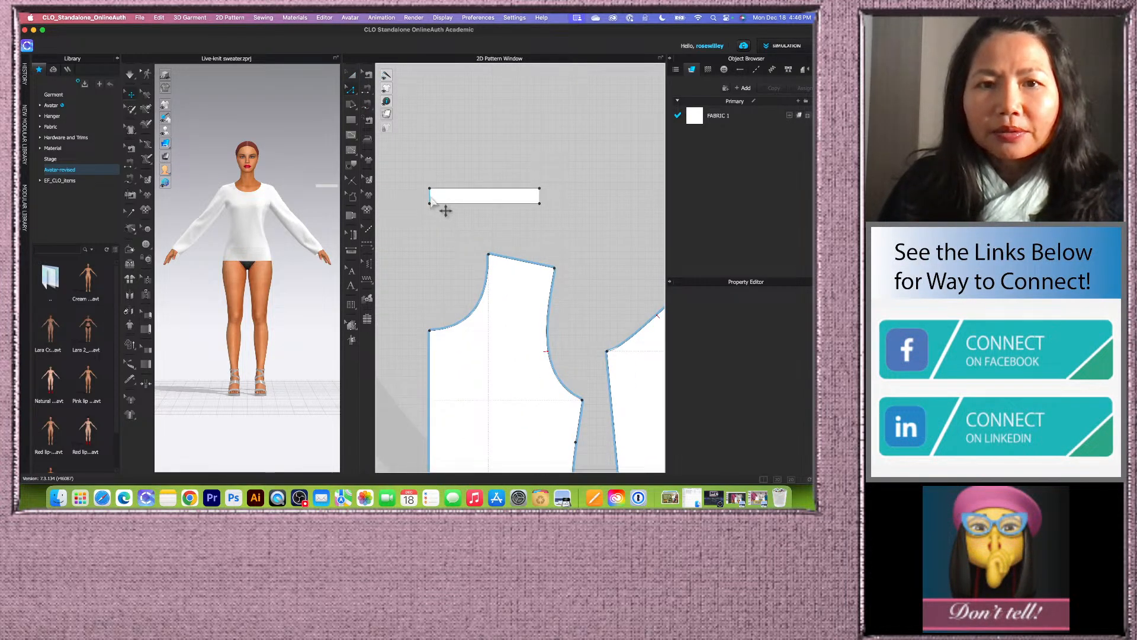
pyautogui.click(430, 198)
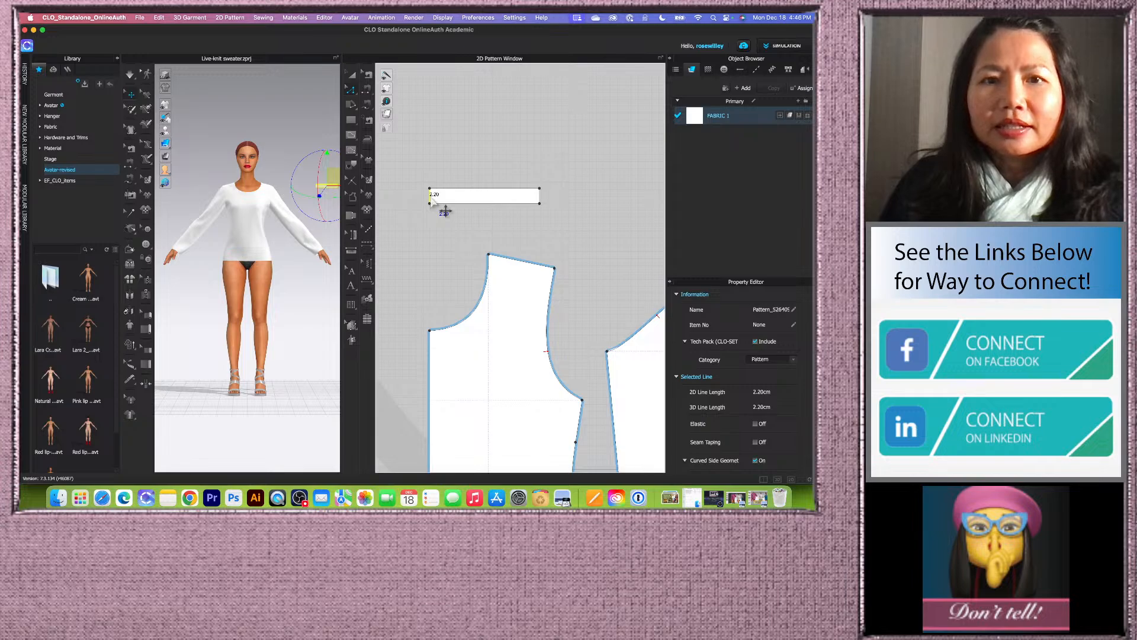
pyautogui.rightClick(431, 200)
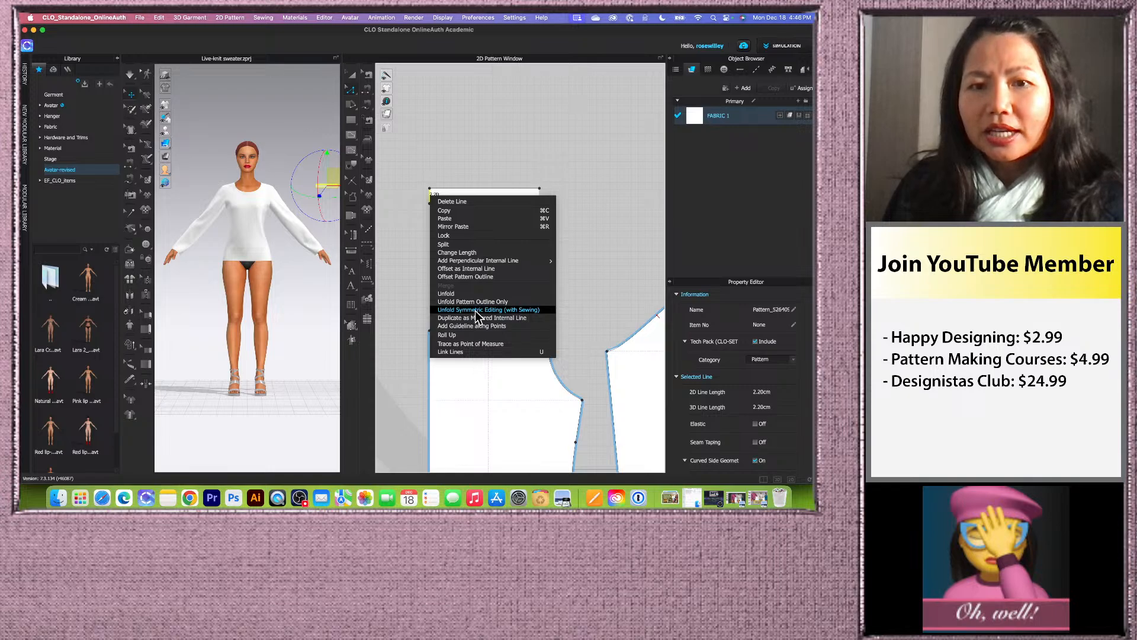
pyautogui.click(475, 311)
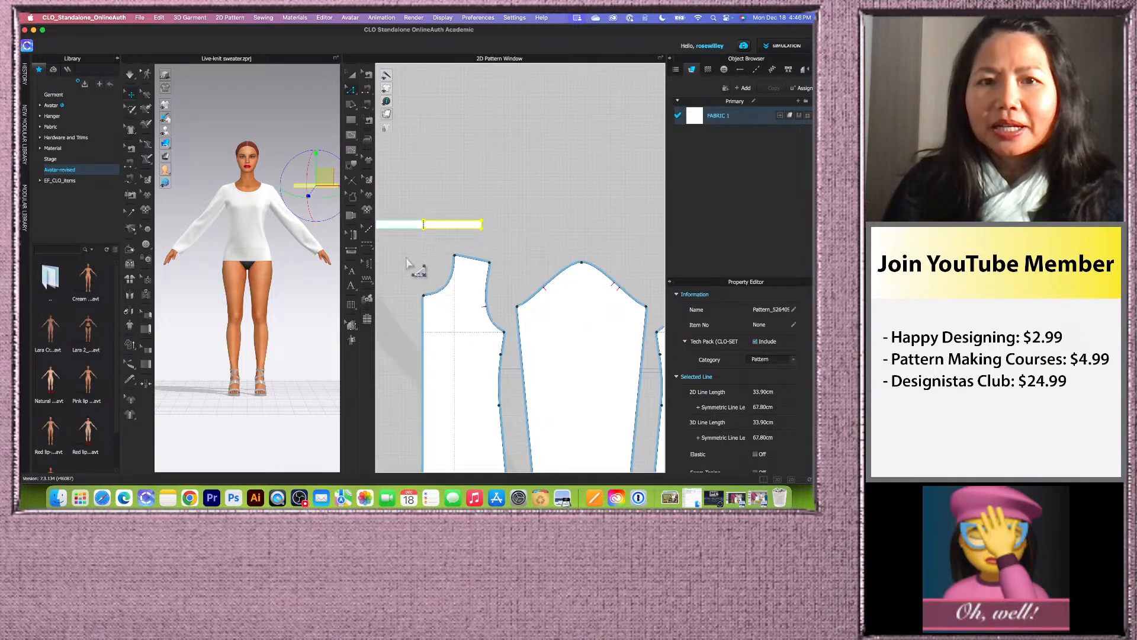
# - Unfold the back neckband across its centre-back short edge using Unfold Symmetric Editing (with Sewing)
pyautogui.scroll(10, 515, 266)
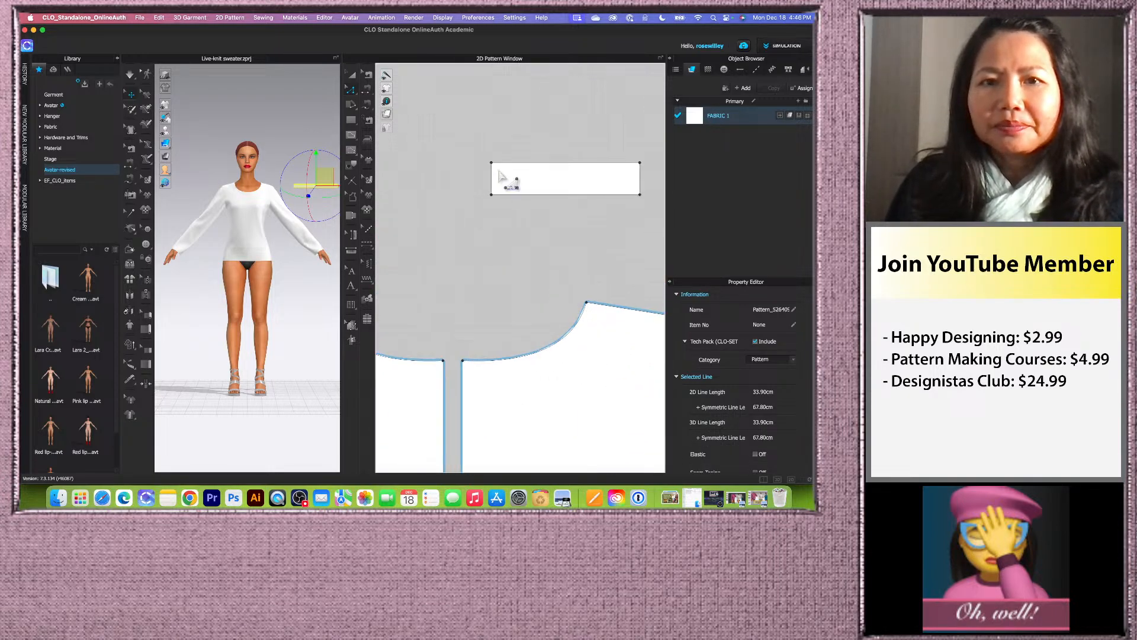
pyautogui.rightClick(492, 178)
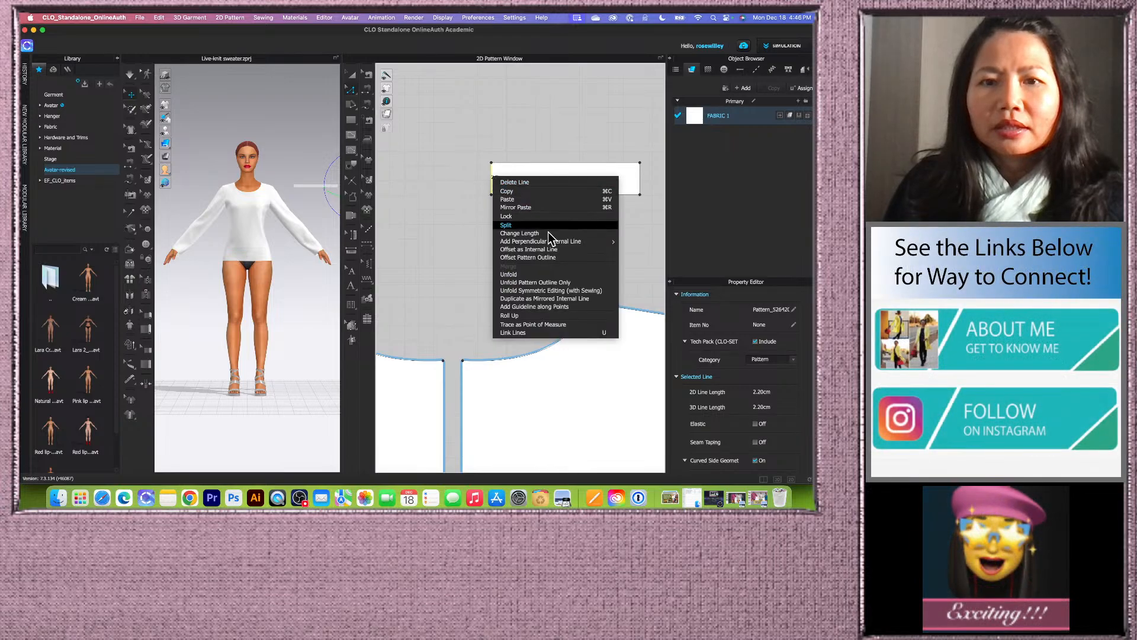
pyautogui.click(546, 291)
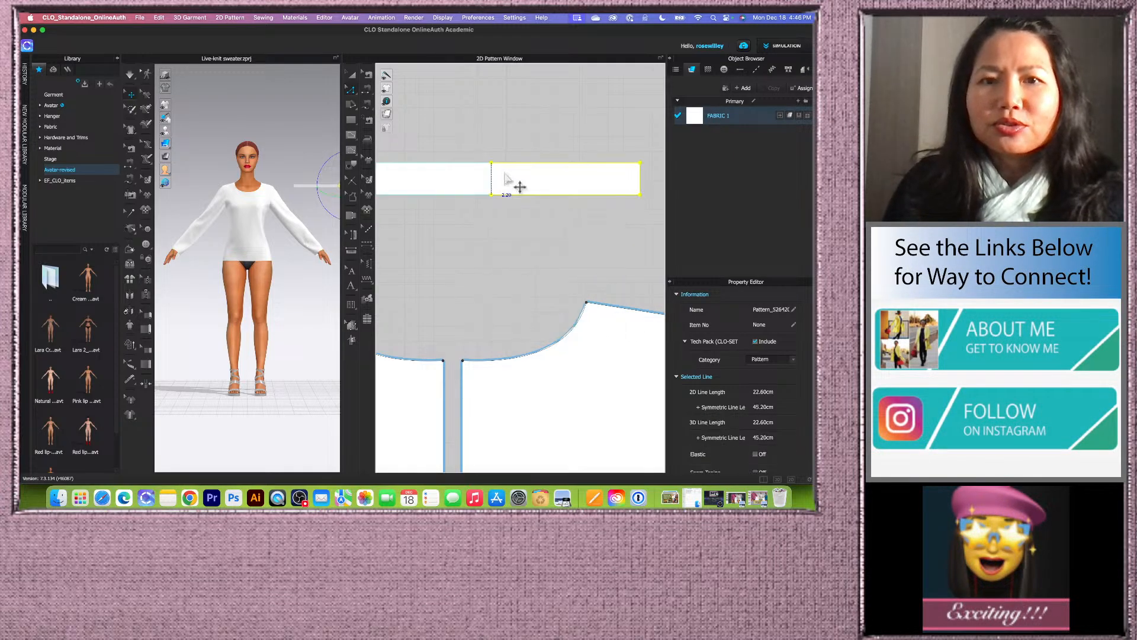
# - Select the front bodice's hem line and check its 2D line length
pyautogui.scroll(-6, 522, 195)
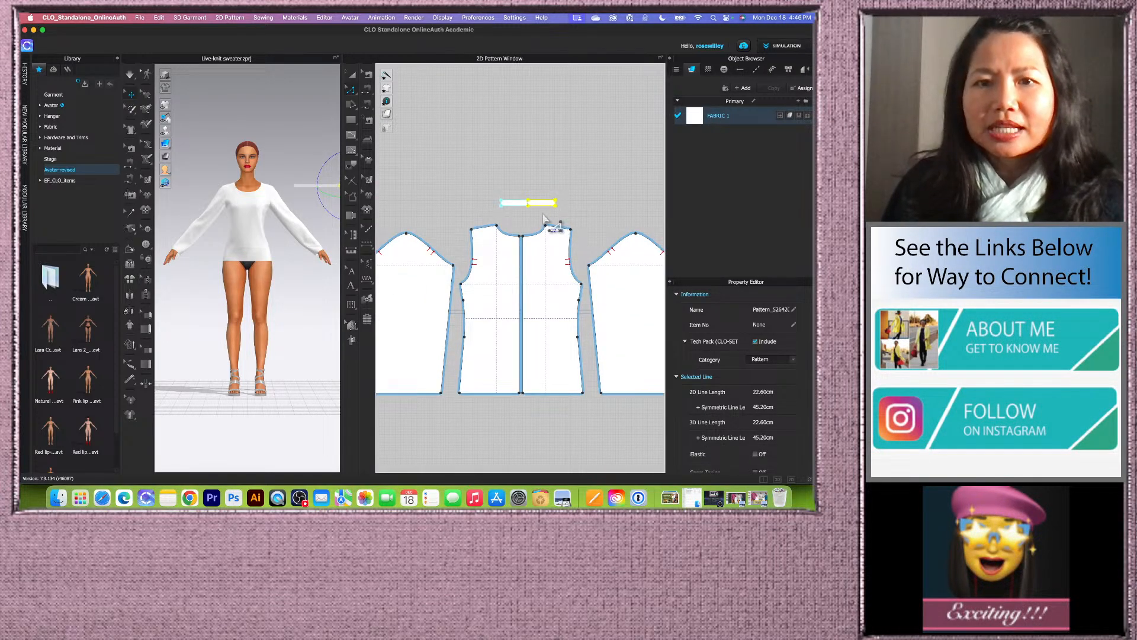
pyautogui.scroll(-6, 544, 219)
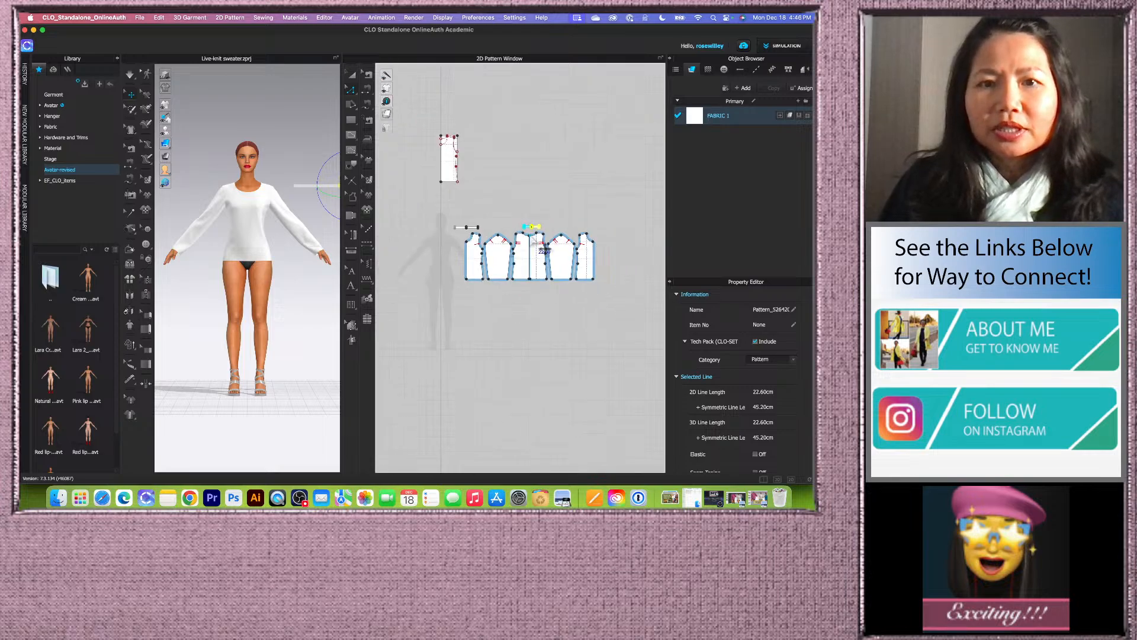
pyautogui.scroll(3, 473, 314)
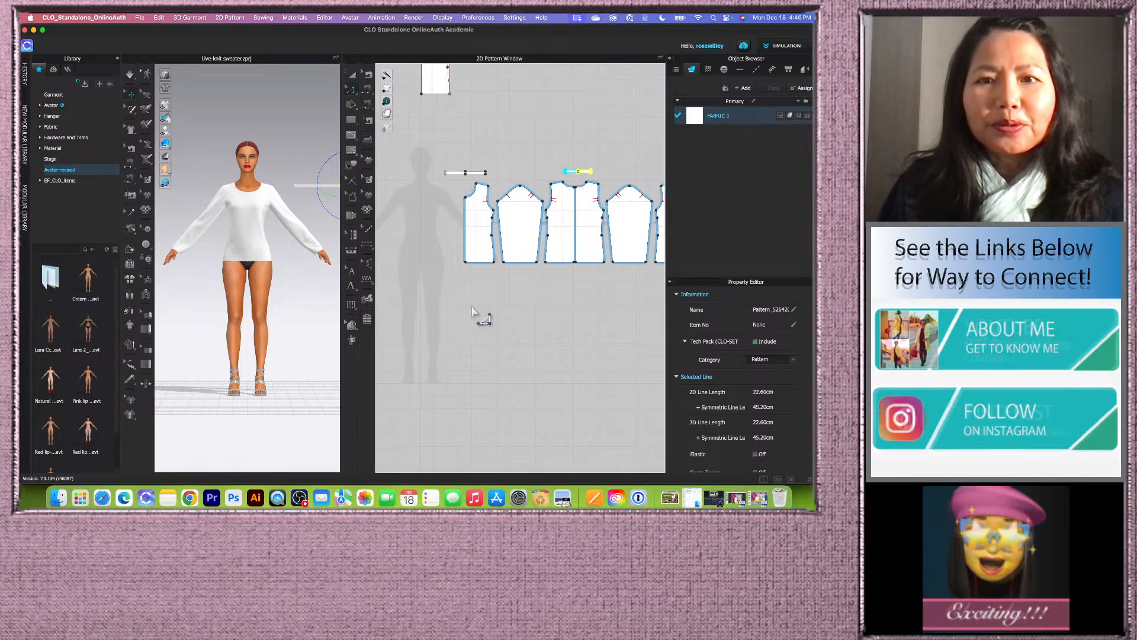
pyautogui.scroll(-3, 469, 317)
pyautogui.scroll(3, 492, 303)
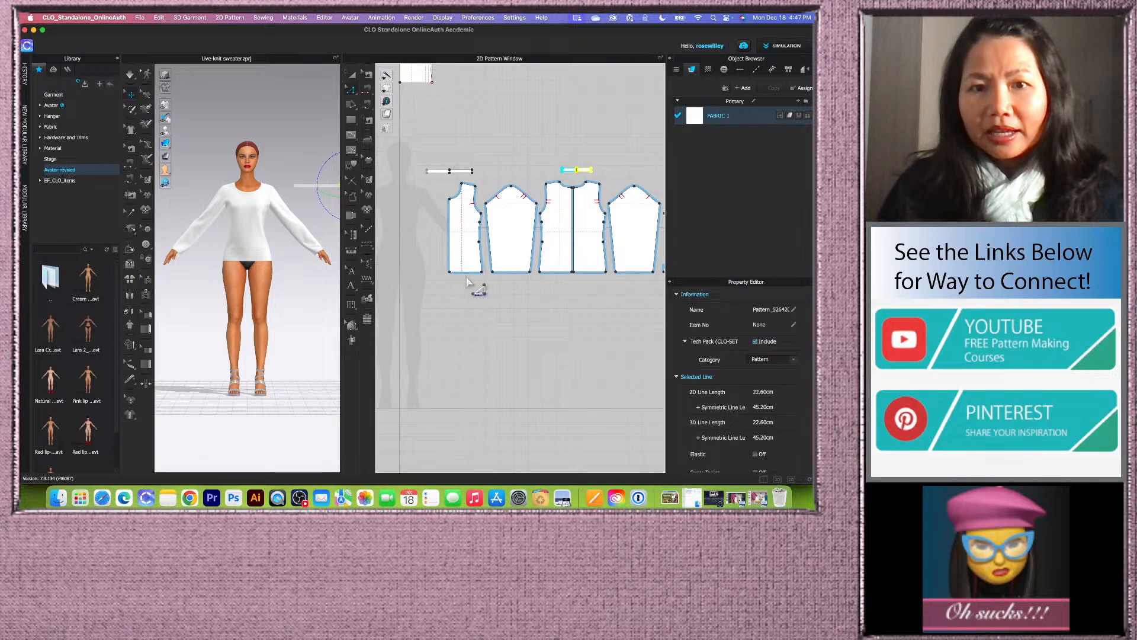
pyautogui.scroll(3, 468, 279)
pyautogui.scroll(-1, 464, 293)
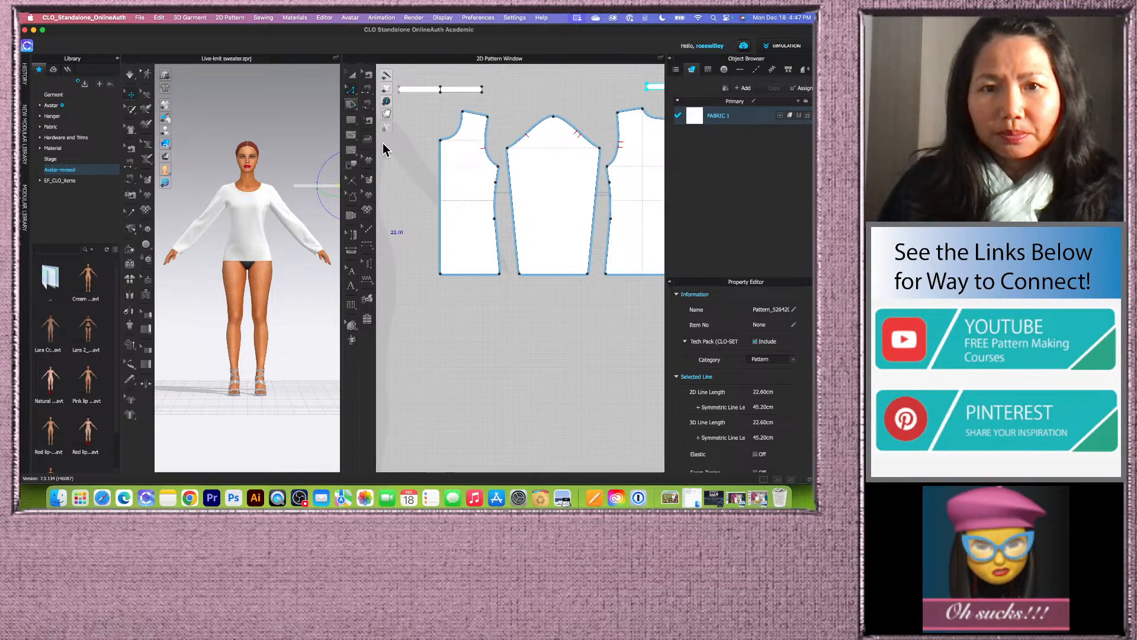
pyautogui.click(463, 274)
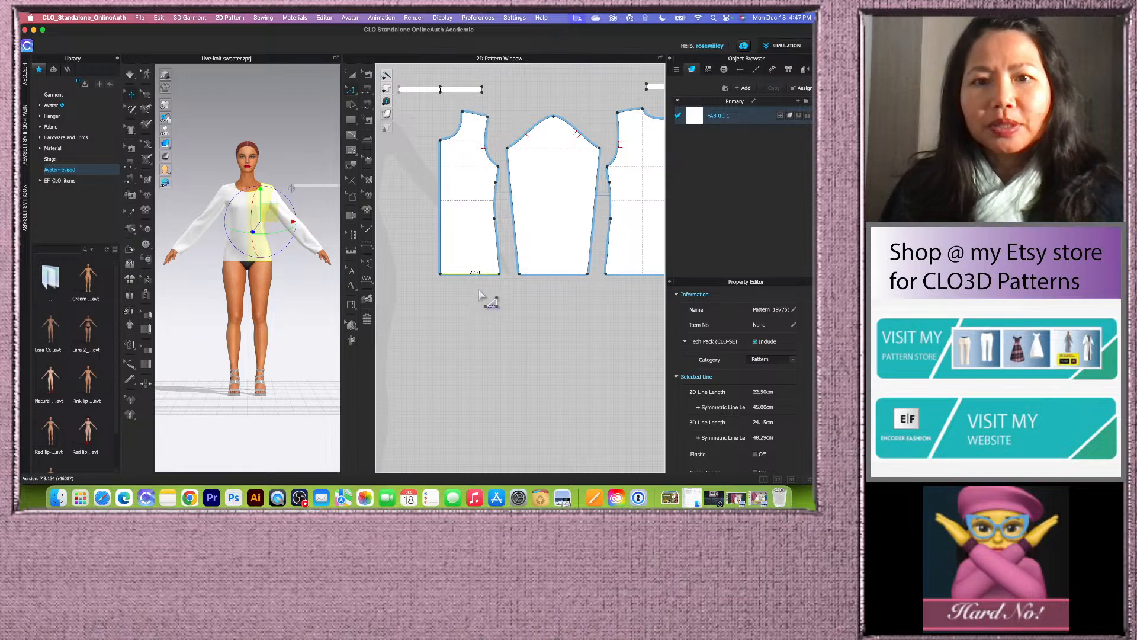
# - Check the hem line lengths of the front, back and sleeve pattern pieces
pyautogui.scroll(3, 481, 301)
pyautogui.scroll(-4, 454, 304)
pyautogui.scroll(-2, 433, 306)
pyautogui.scroll(4, 551, 320)
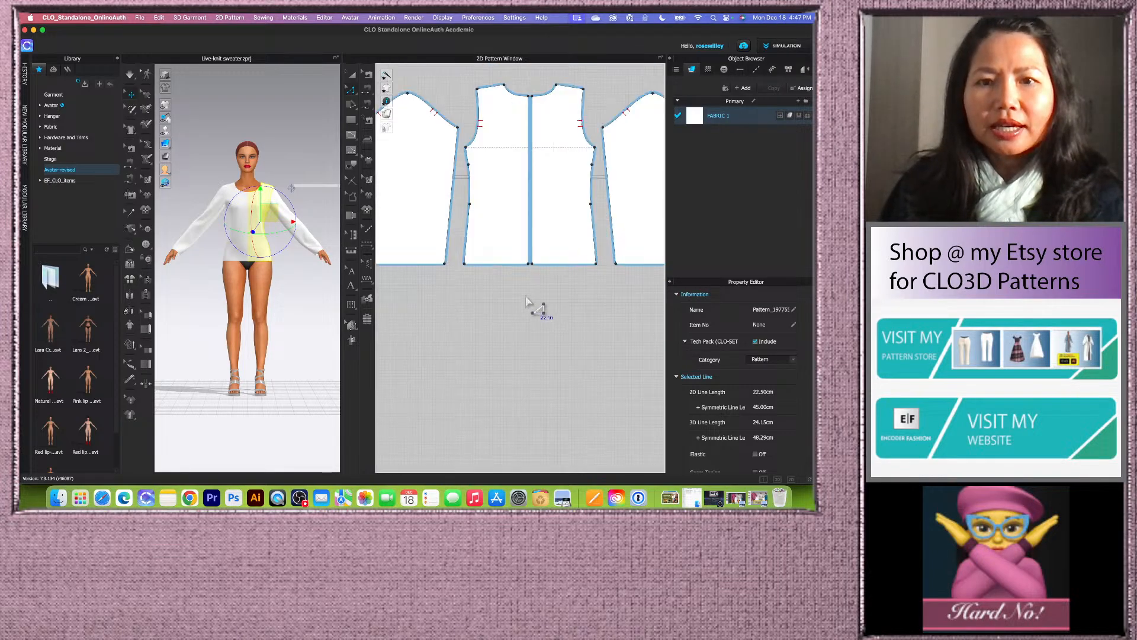
pyautogui.click(500, 266)
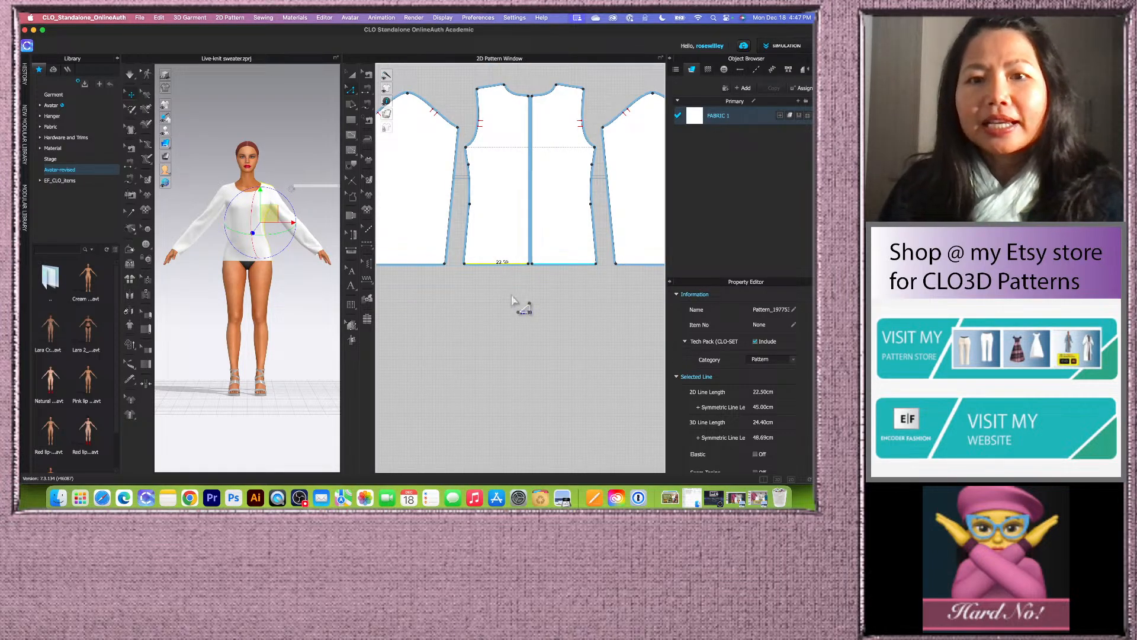
pyautogui.scroll(-4, 522, 301)
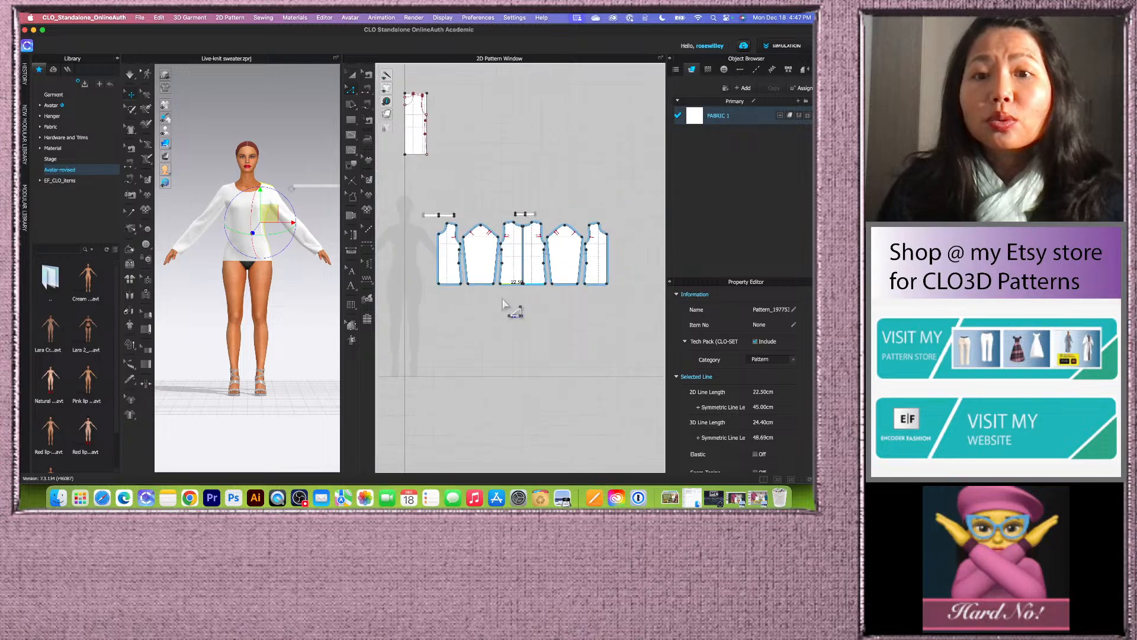
pyautogui.scroll(2, 508, 308)
pyautogui.scroll(3, 509, 308)
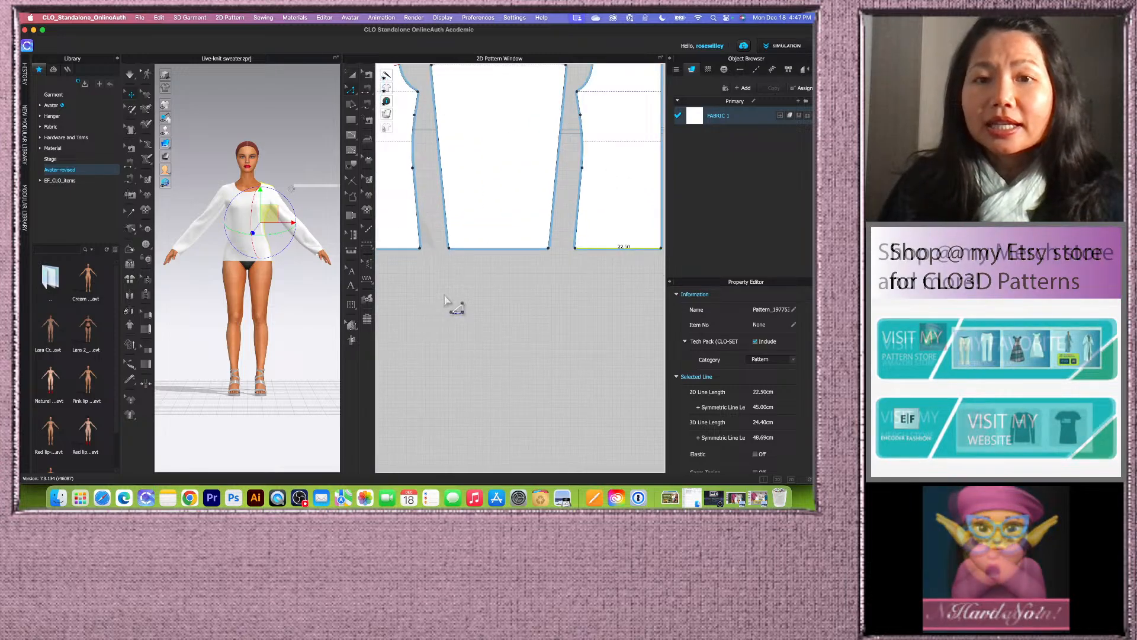
pyautogui.click(494, 250)
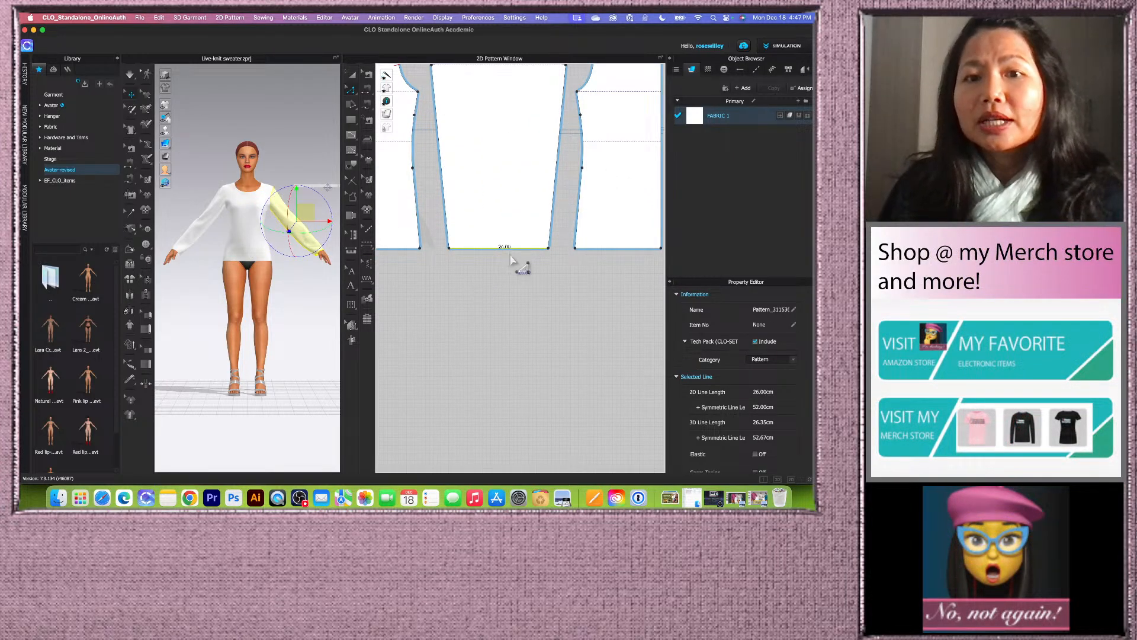
pyautogui.scroll(-3, 516, 265)
pyautogui.scroll(1, 495, 296)
pyautogui.click(482, 300)
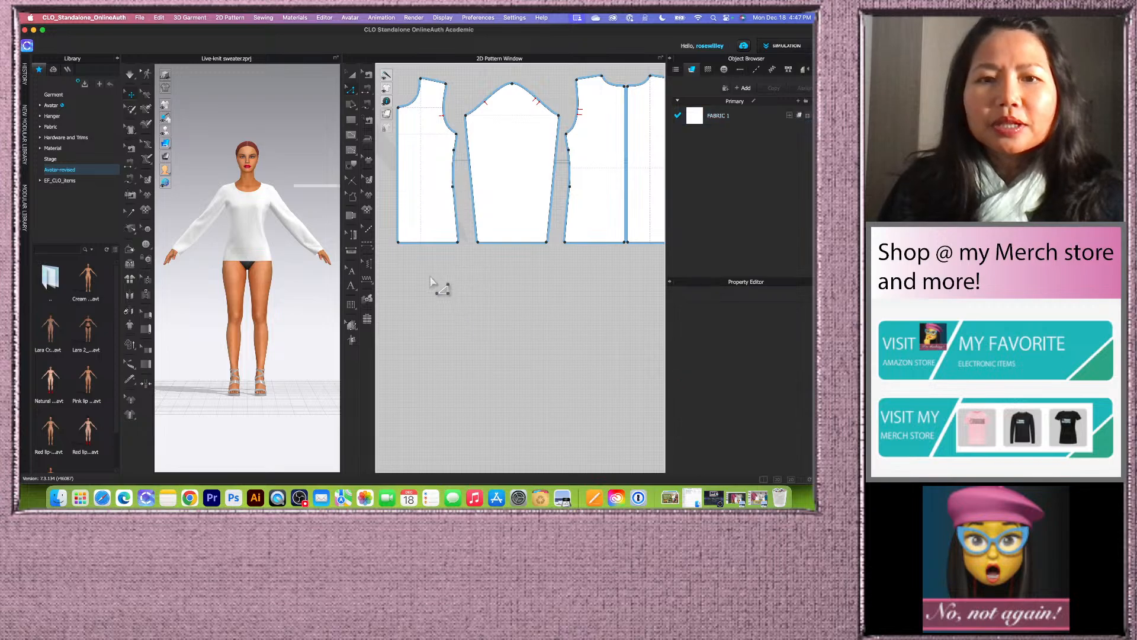
pyautogui.click(435, 252)
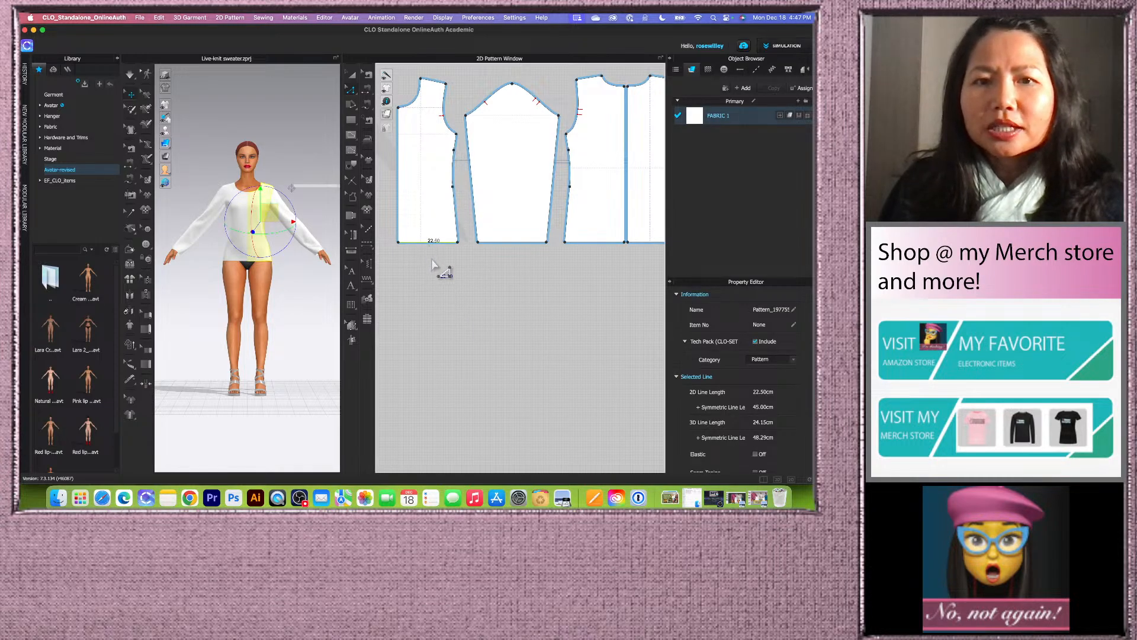
pyautogui.click(351, 119)
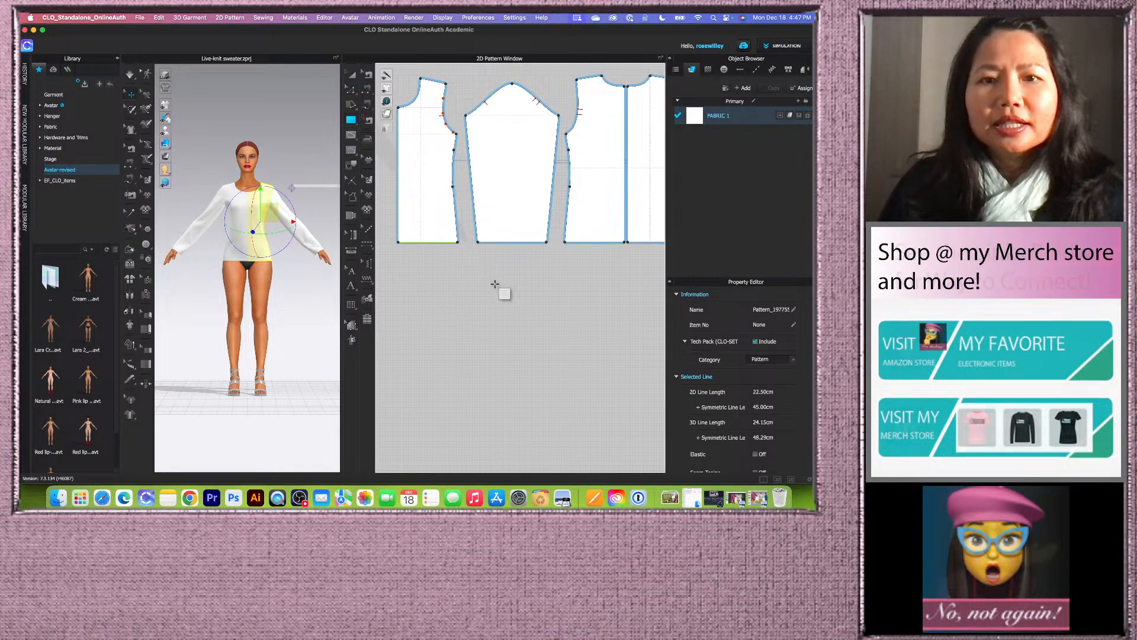
pyautogui.click(443, 295)
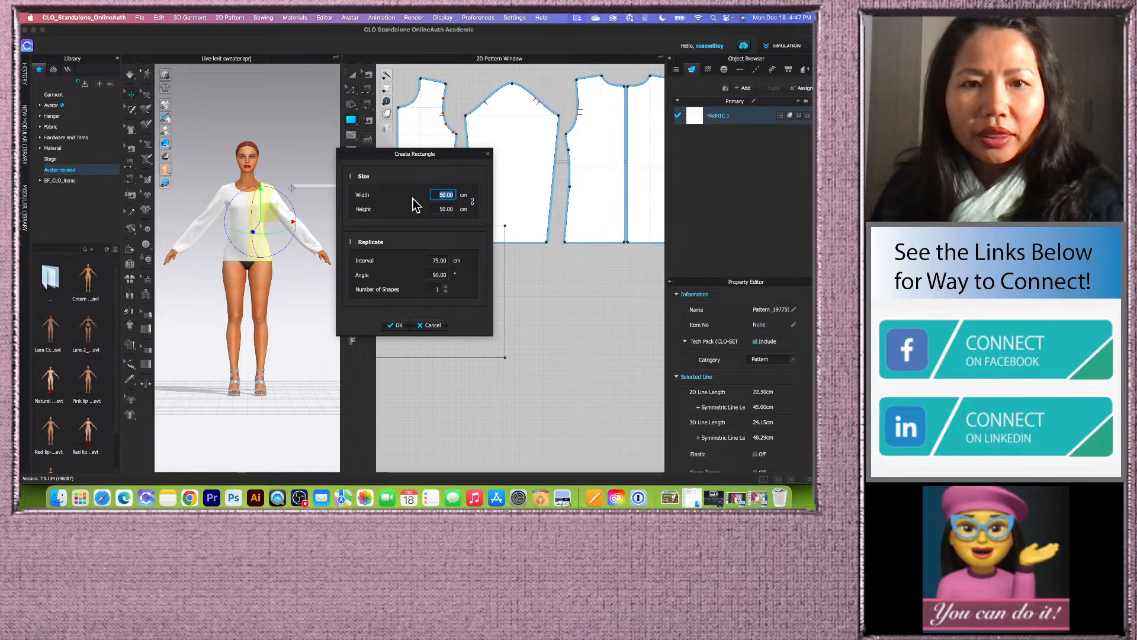
pyautogui.write('22.5')
pyautogui.click(449, 212)
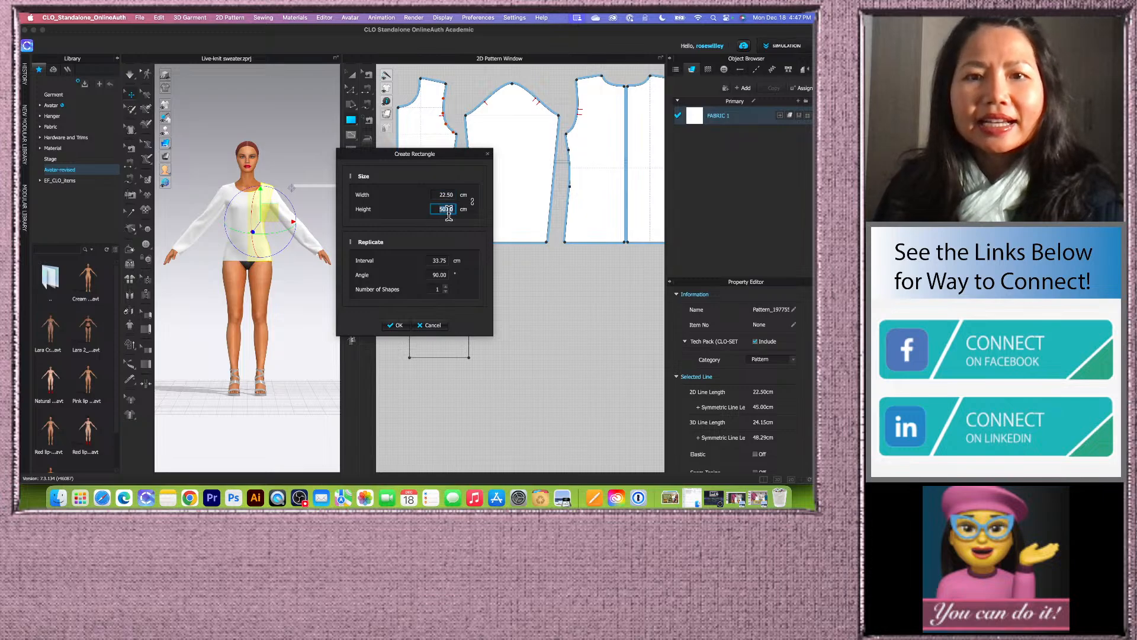
pyautogui.write('5')
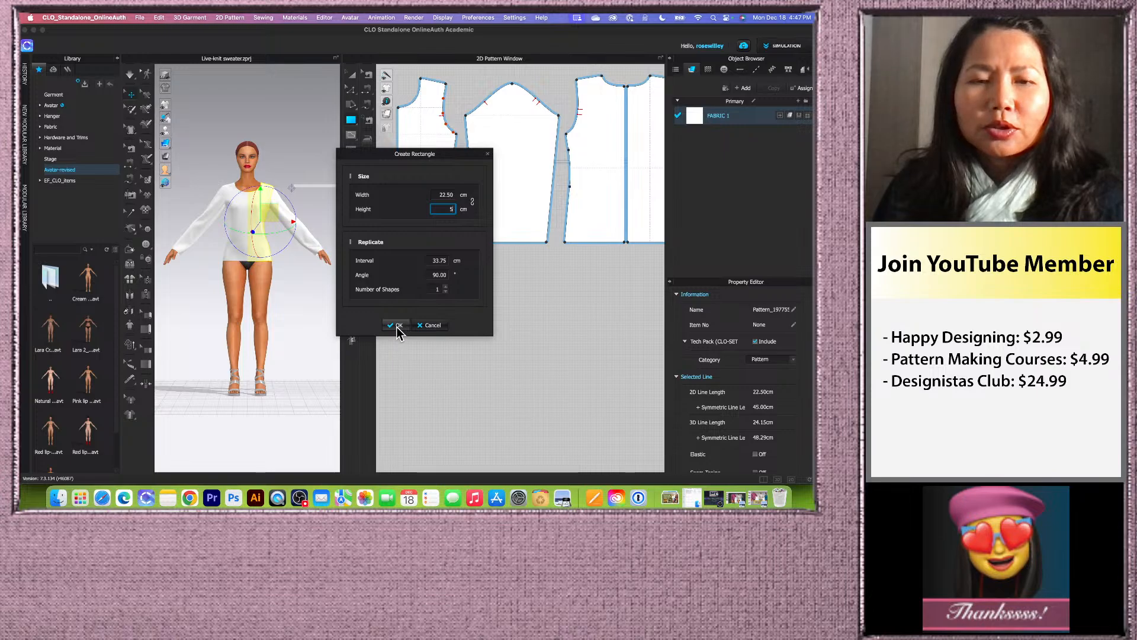
pyautogui.click(430, 325)
pyautogui.click(496, 324)
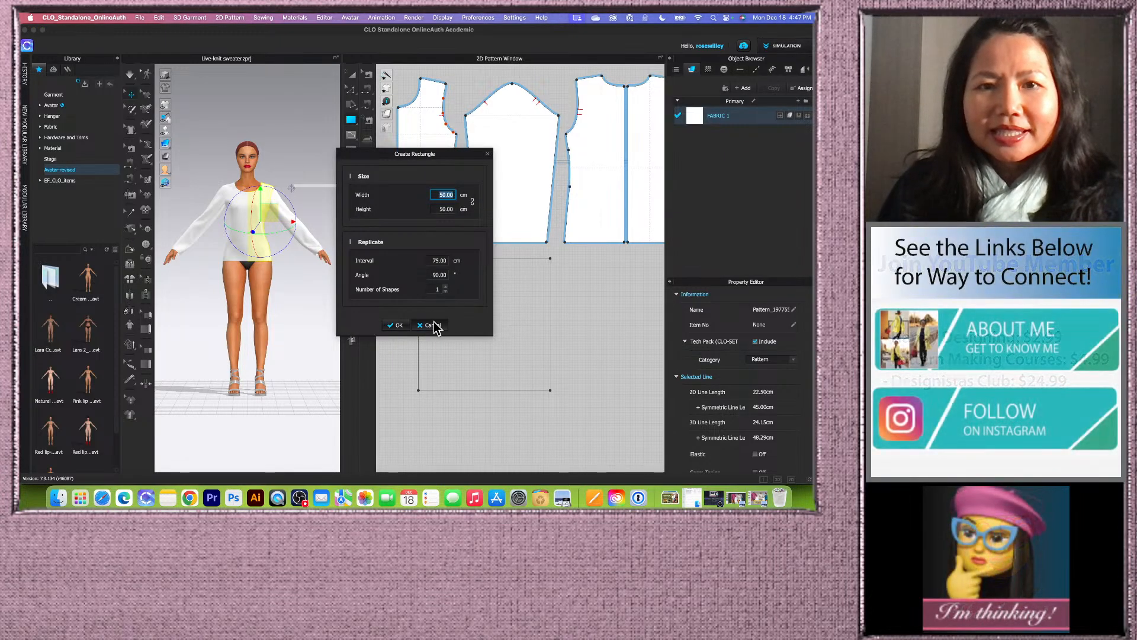
pyautogui.click(435, 325)
pyautogui.click(352, 73)
pyautogui.scroll(-5, 421, 269)
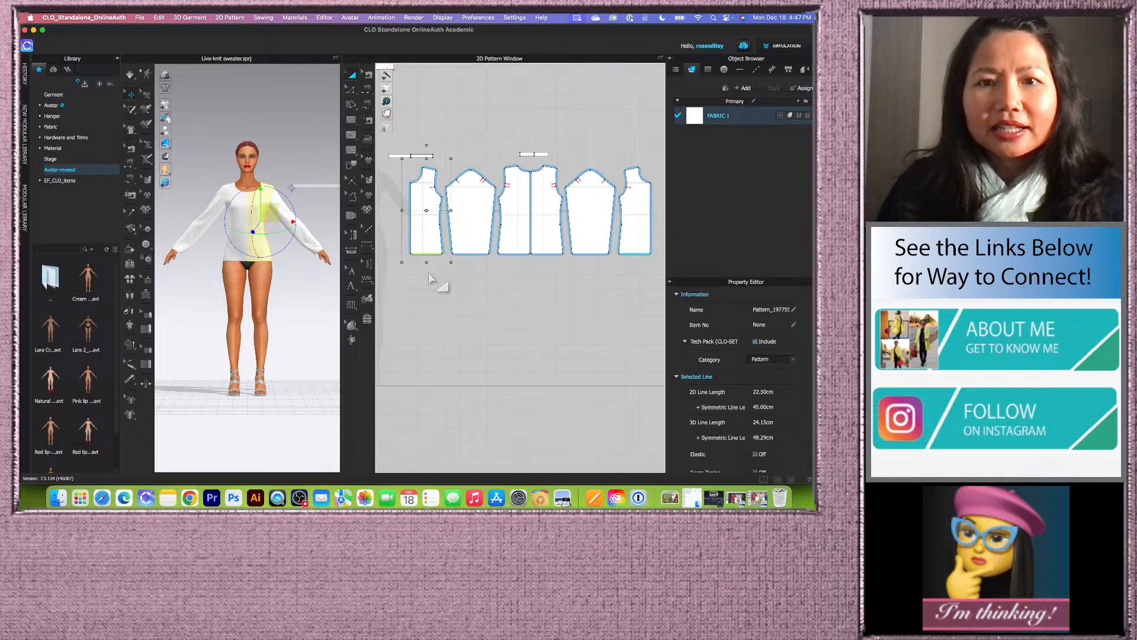
pyautogui.click(439, 288)
pyautogui.scroll(-2, 417, 264)
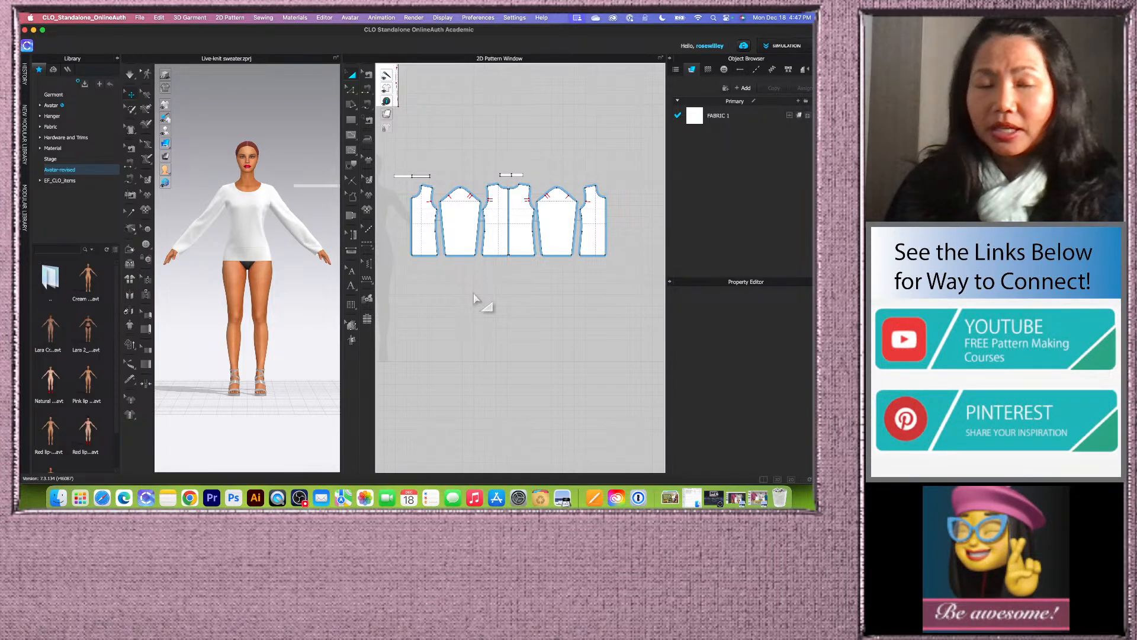
# - Shorten the front, sleeve and back pieces together at their hem lines by offsetting the pattern outline with direction Retract and distance 5 cm
pyautogui.click(352, 90)
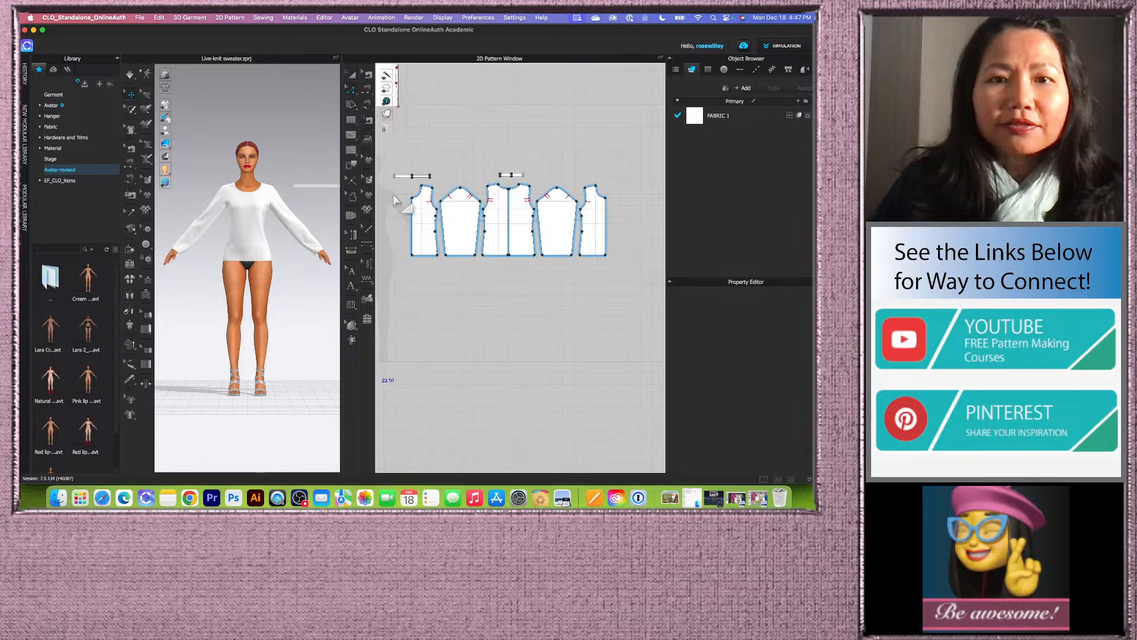
pyautogui.scroll(3, 426, 247)
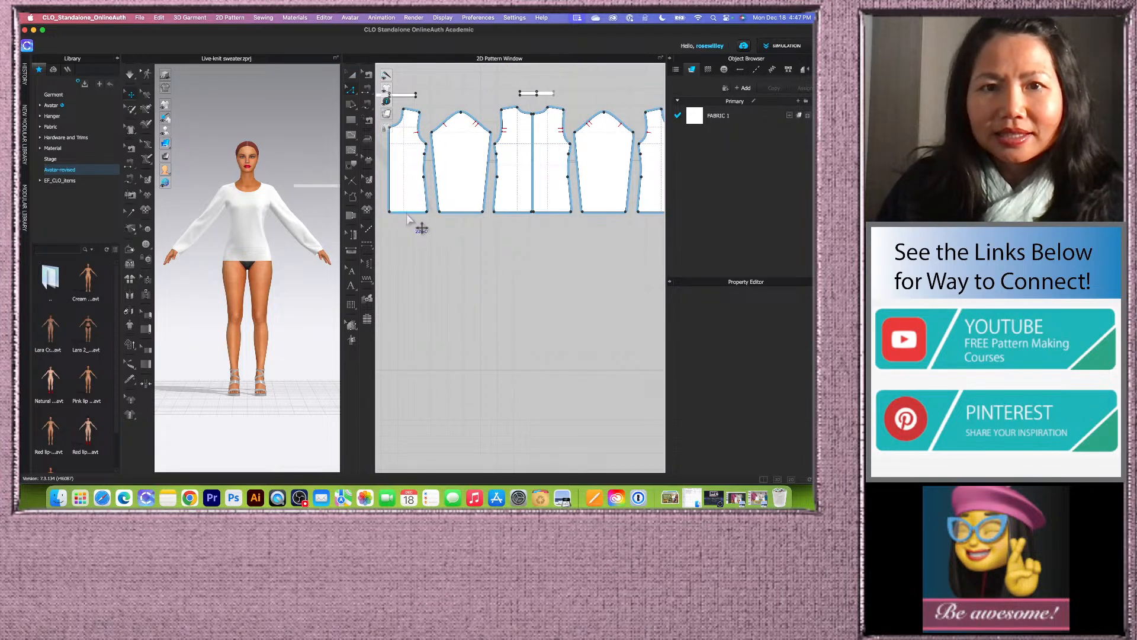
pyautogui.click(408, 213)
pyautogui.scroll(5, 414, 221)
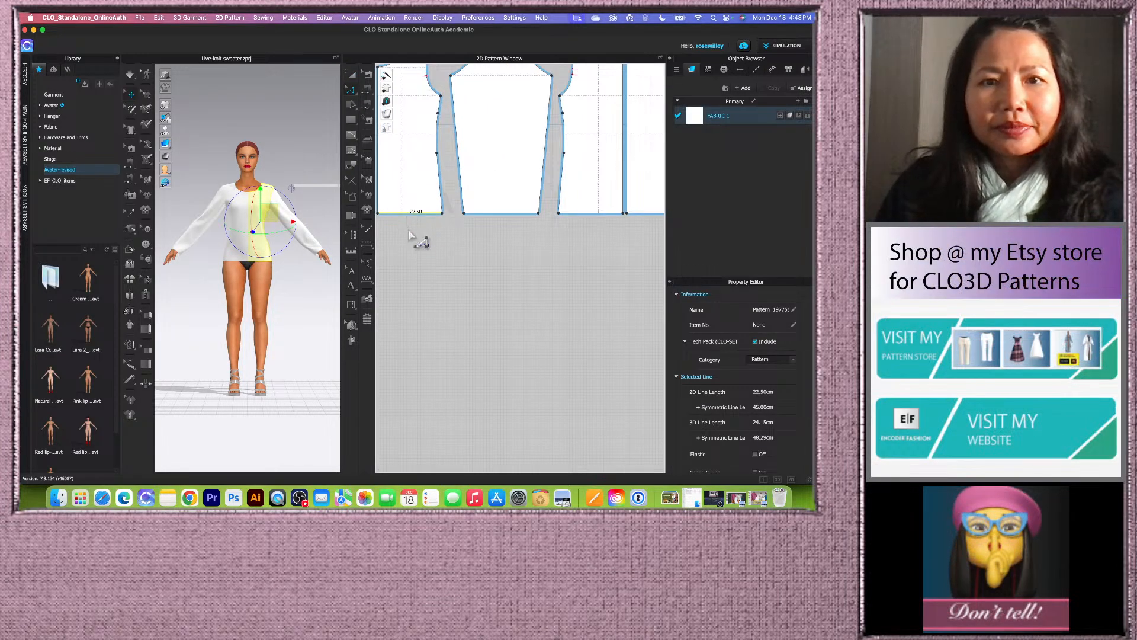
pyautogui.scroll(-4, 418, 236)
pyautogui.click(469, 224)
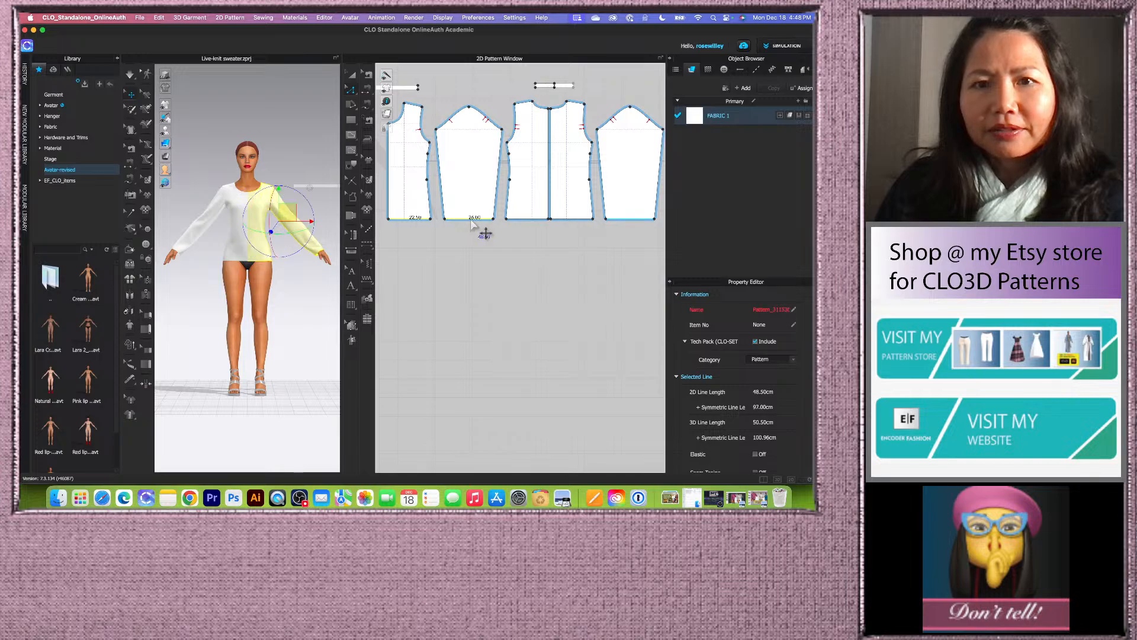
pyautogui.scroll(3, 526, 226)
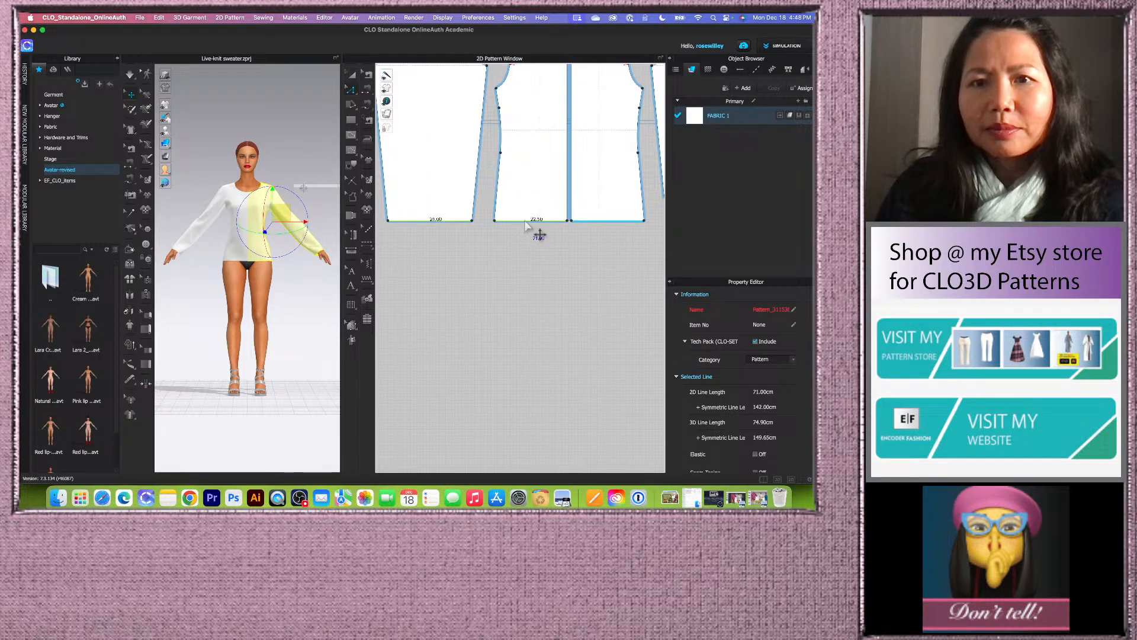
pyautogui.rightClick(526, 226)
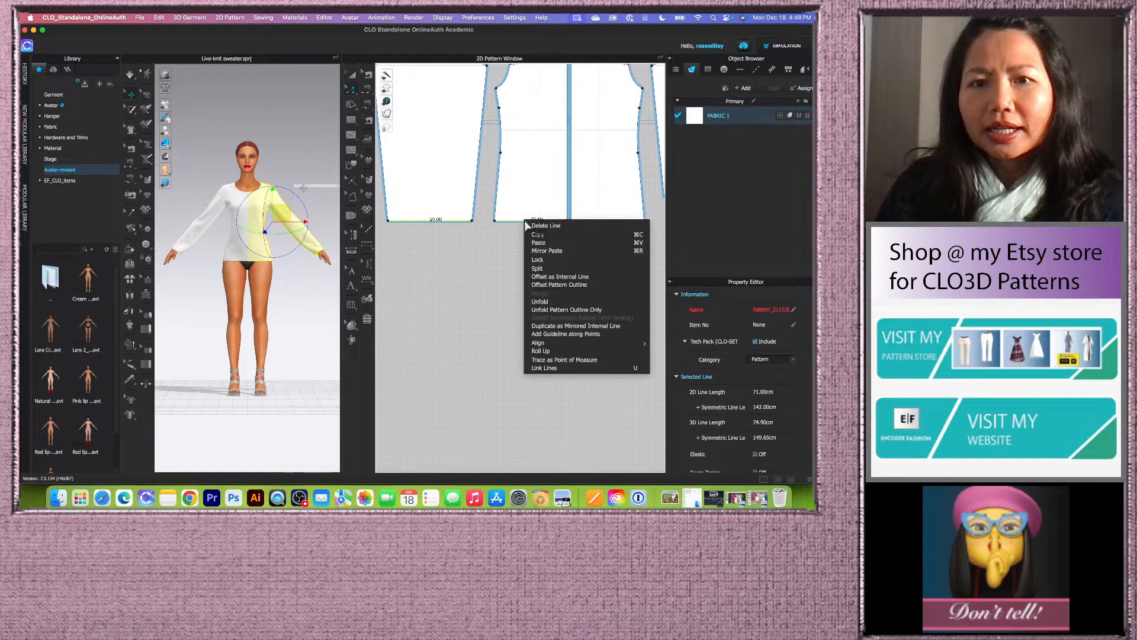
pyautogui.click(559, 285)
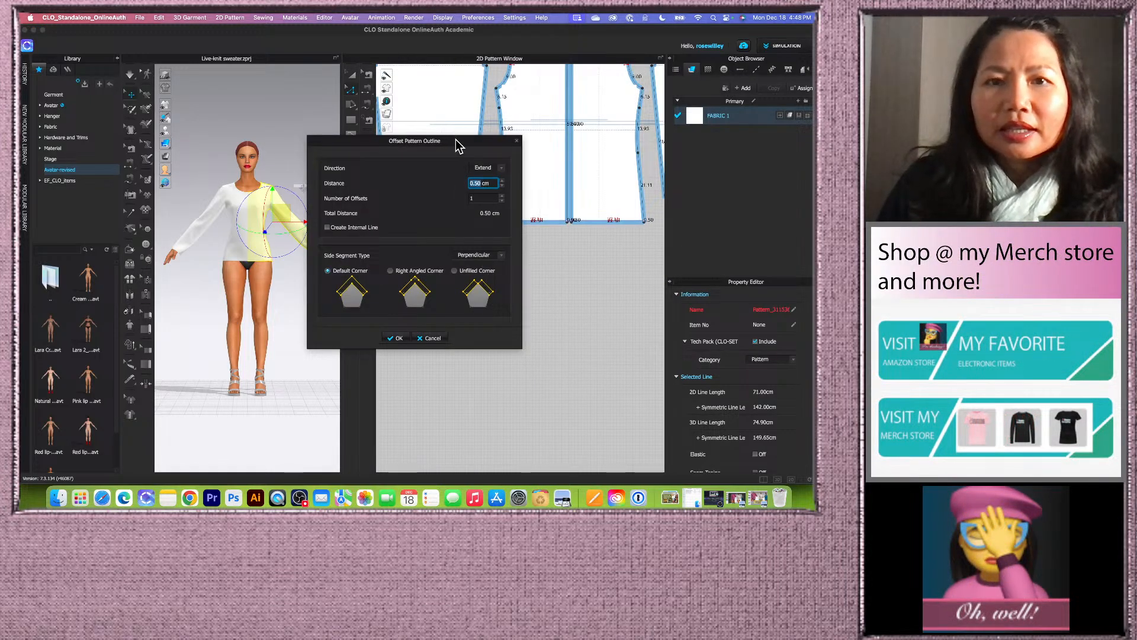
pyautogui.moveTo(458, 145); pyautogui.dragTo(413, 148)
pyautogui.click(456, 172)
pyautogui.click(442, 182)
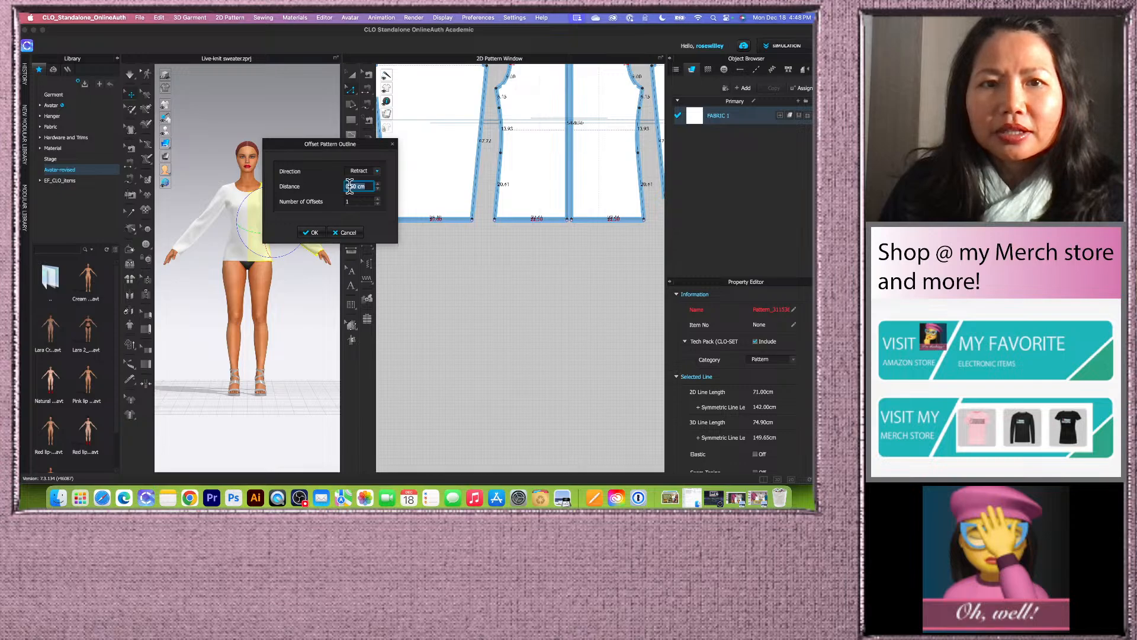
pyautogui.write('5')
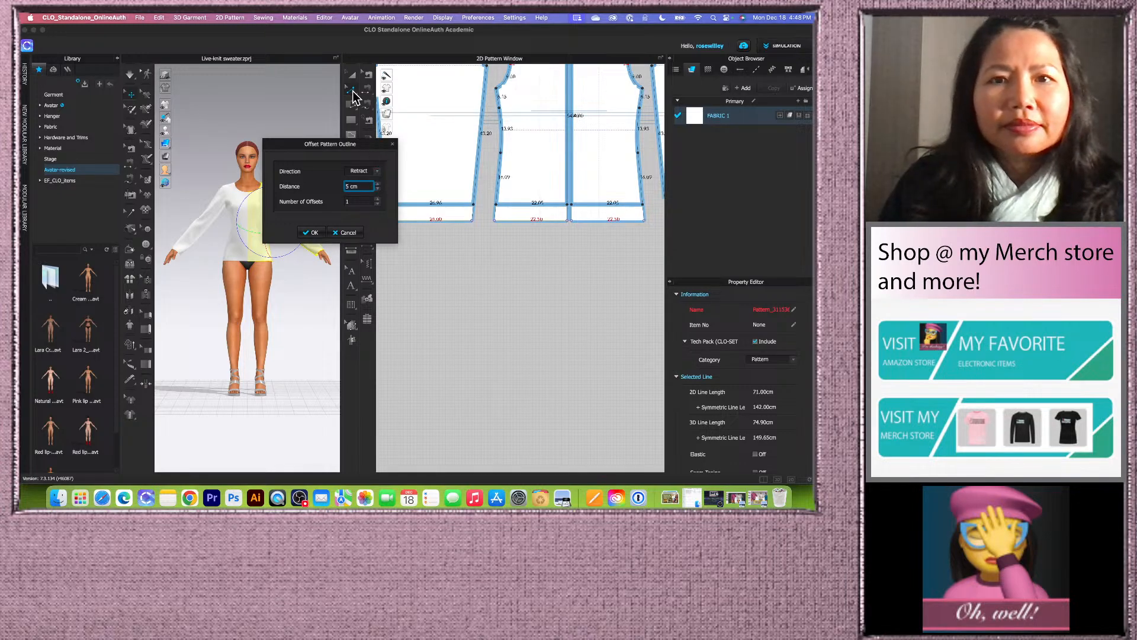
pyautogui.click(314, 232)
pyautogui.click(499, 285)
pyautogui.scroll(-3, 489, 292)
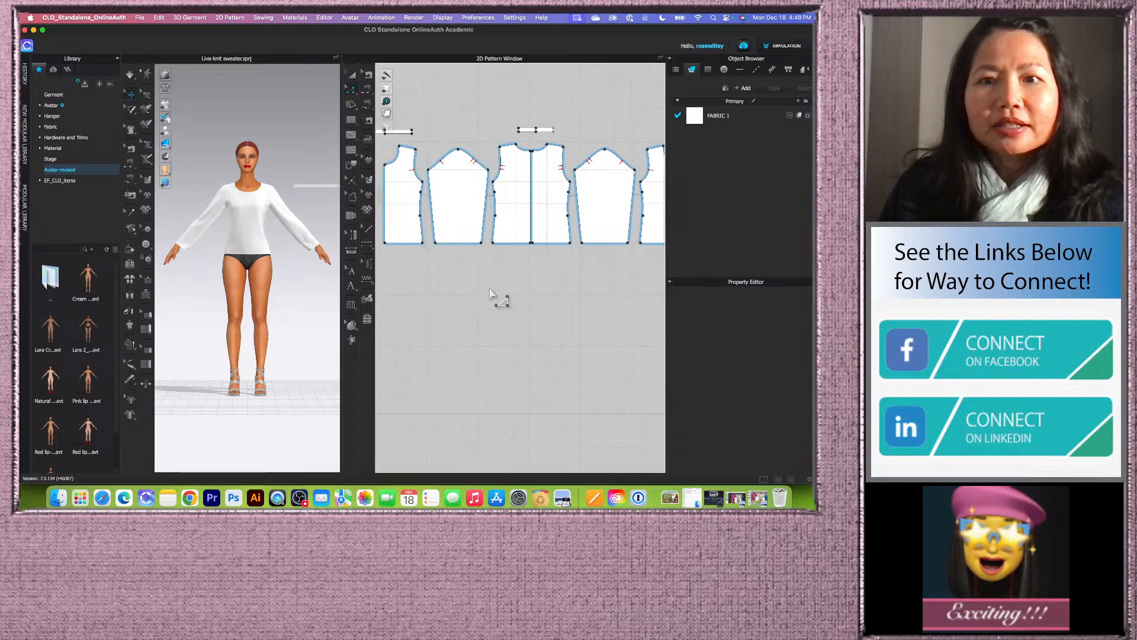
# - Check the length of the shortened front piece's hem line
pyautogui.scroll(2, 456, 293)
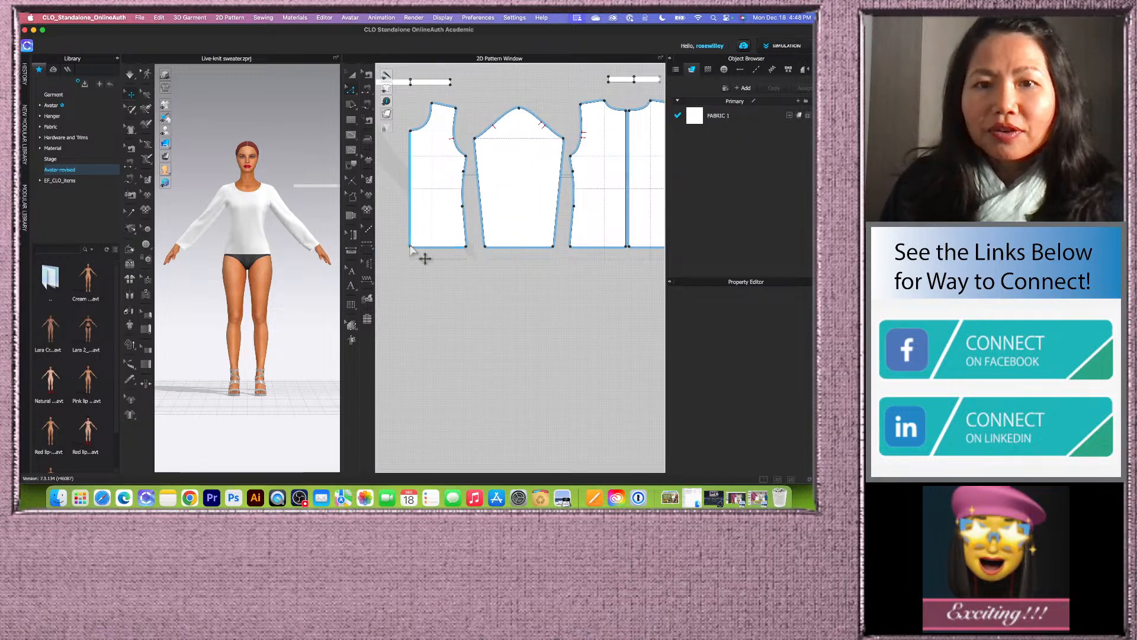
pyautogui.scroll(3, 410, 248)
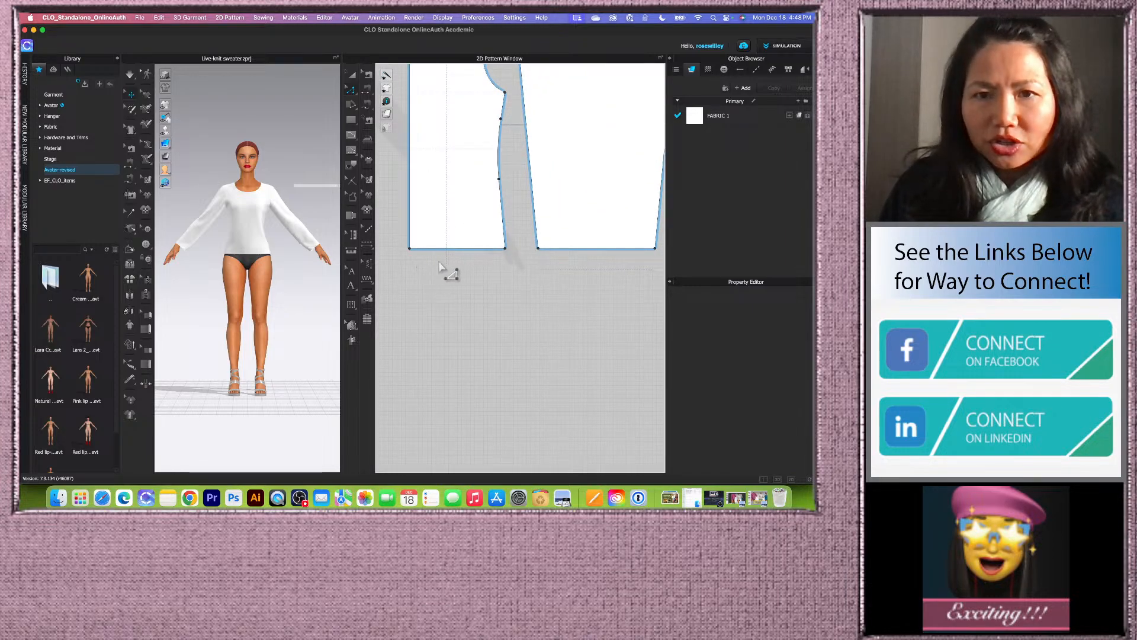
pyautogui.scroll(-2, 442, 267)
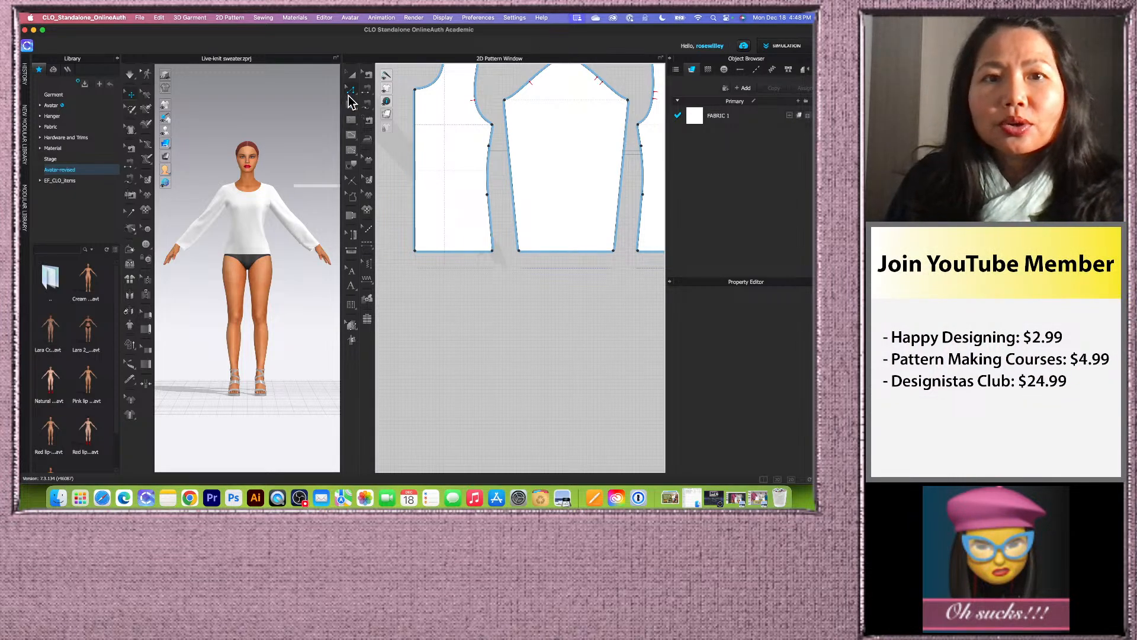
pyautogui.click(448, 251)
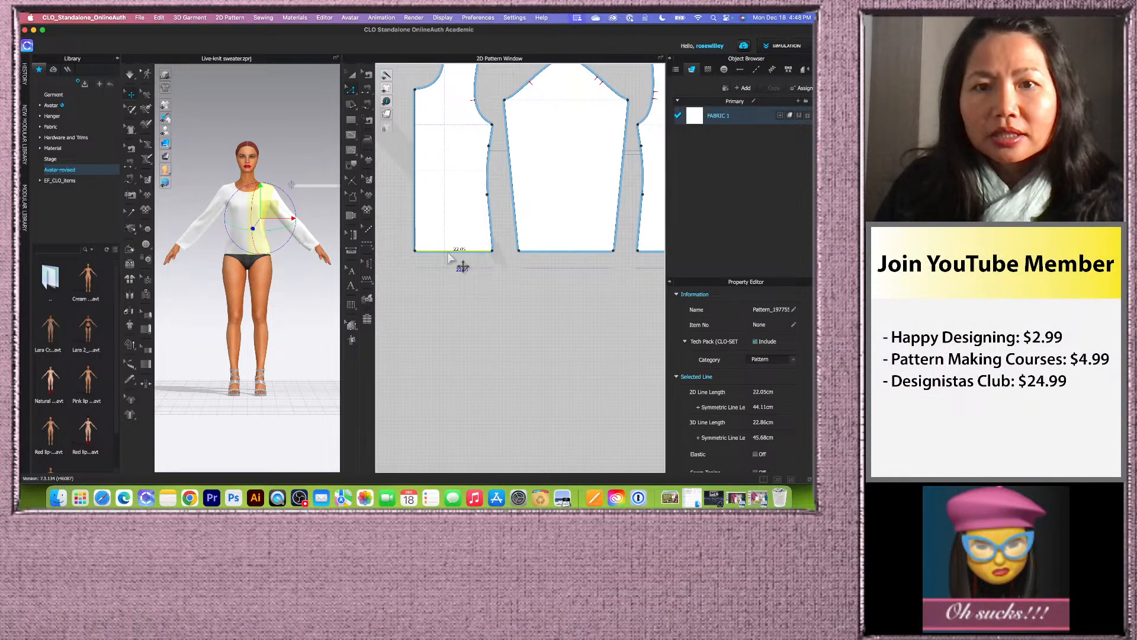
pyautogui.scroll(3, 451, 267)
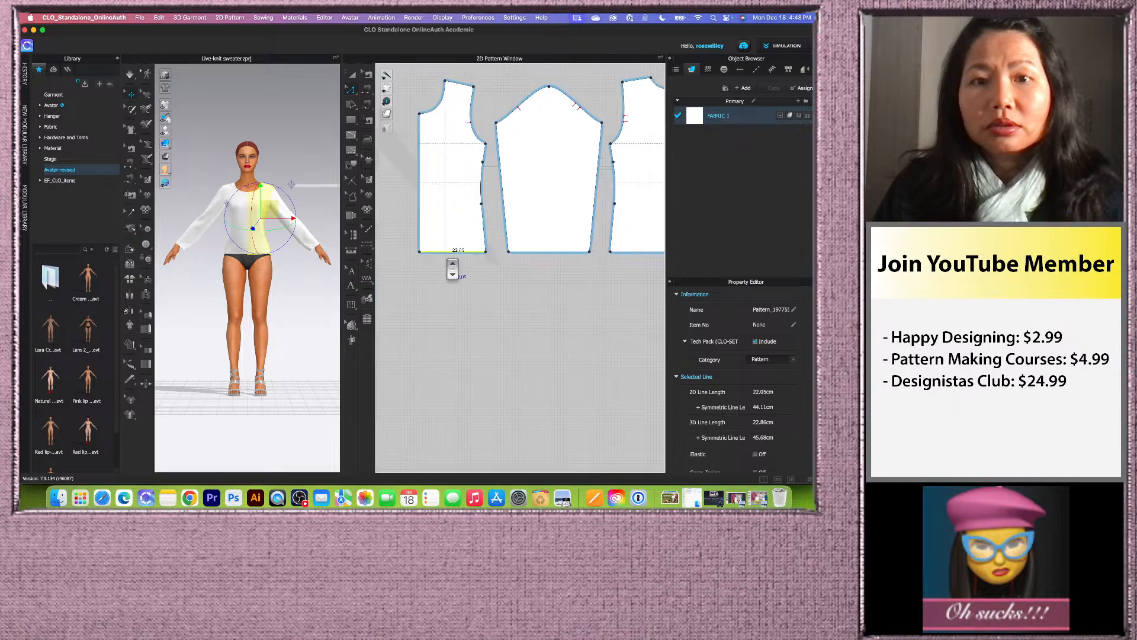
pyautogui.scroll(-3, 456, 270)
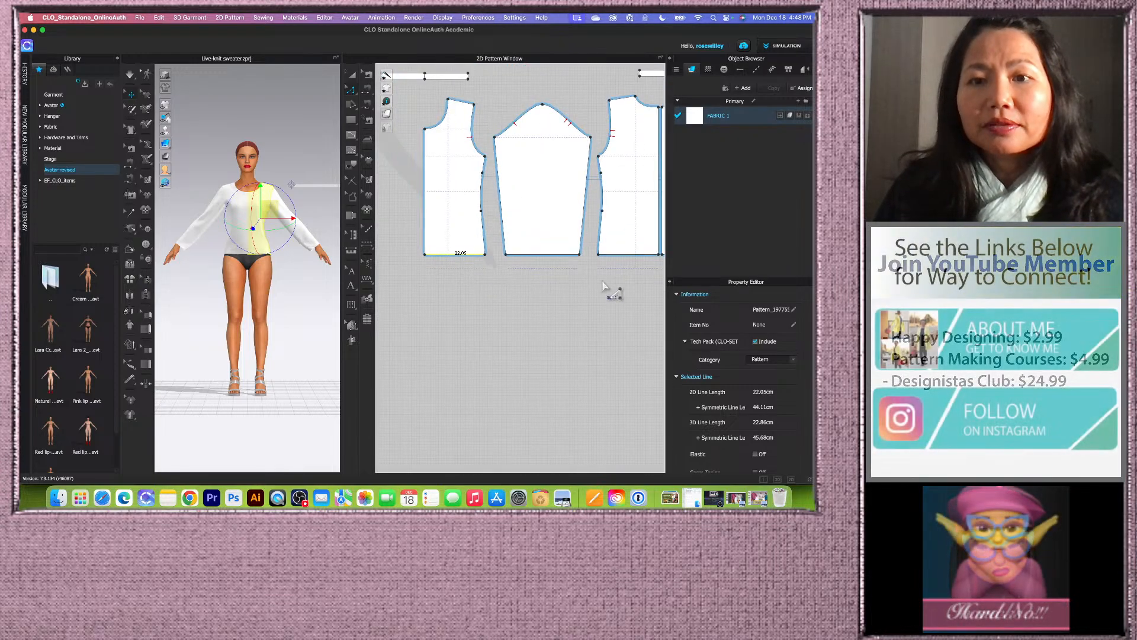
pyautogui.click(546, 268)
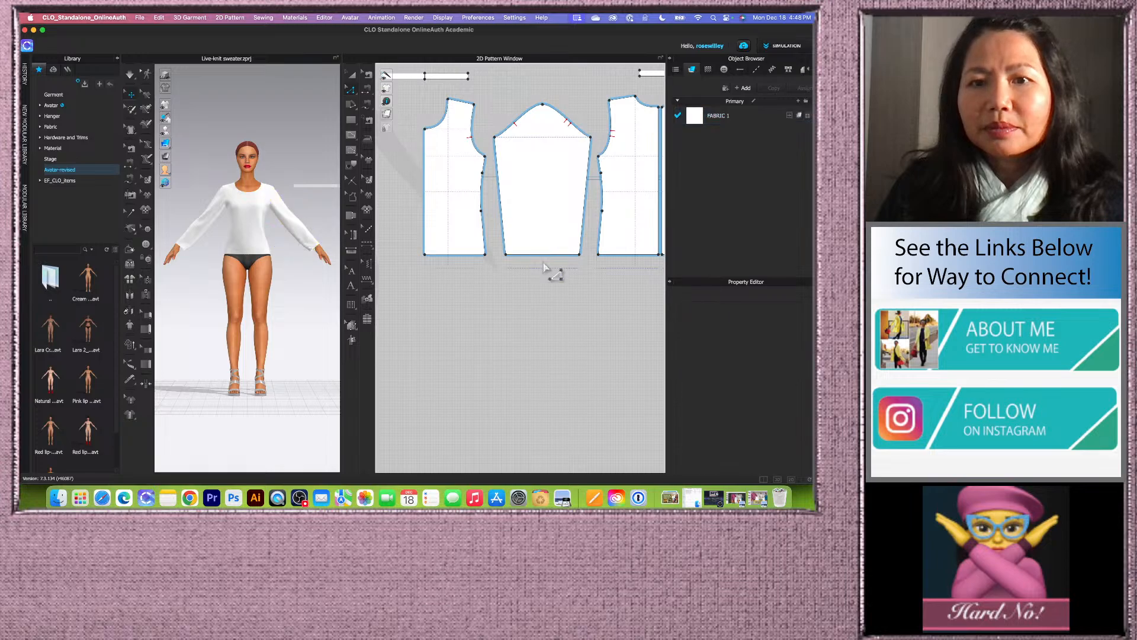
pyautogui.click(454, 267)
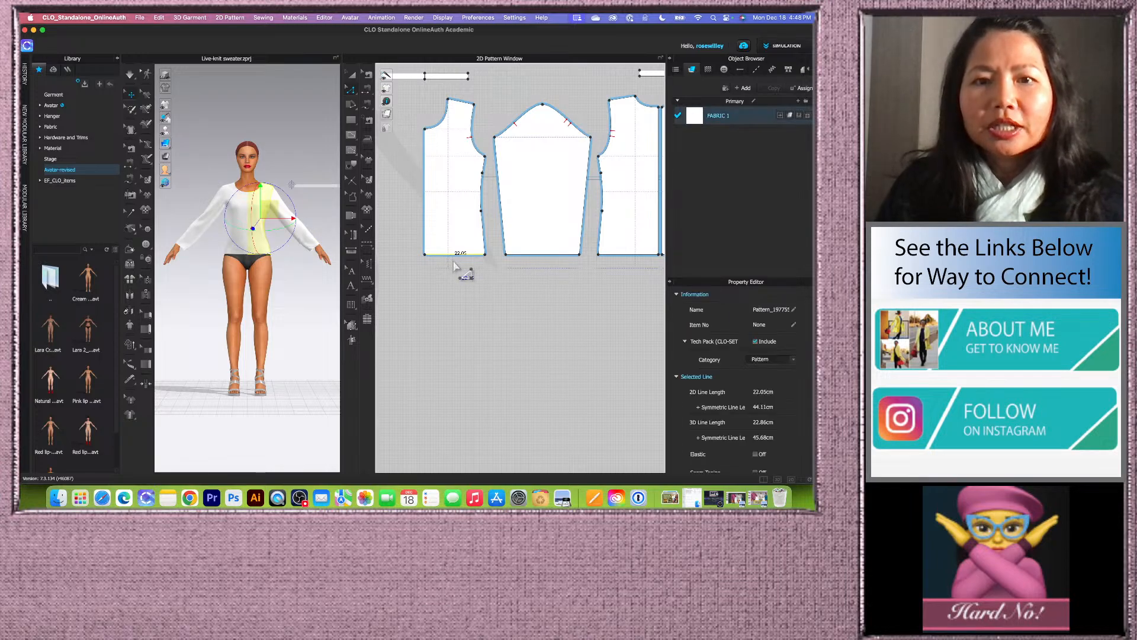
# - Create two rectangular hem bands, each 22.05 cm wide and 5 cm high, using the Rectangle tool's replicate option
pyautogui.click(351, 119)
pyautogui.click(543, 332)
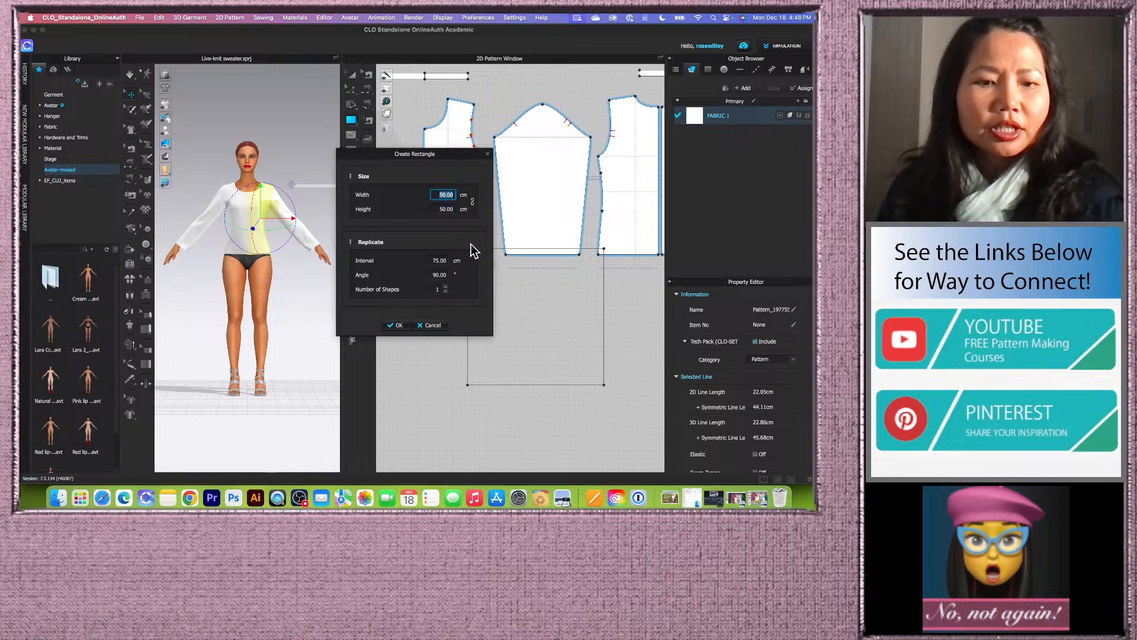
pyautogui.write('22.05')
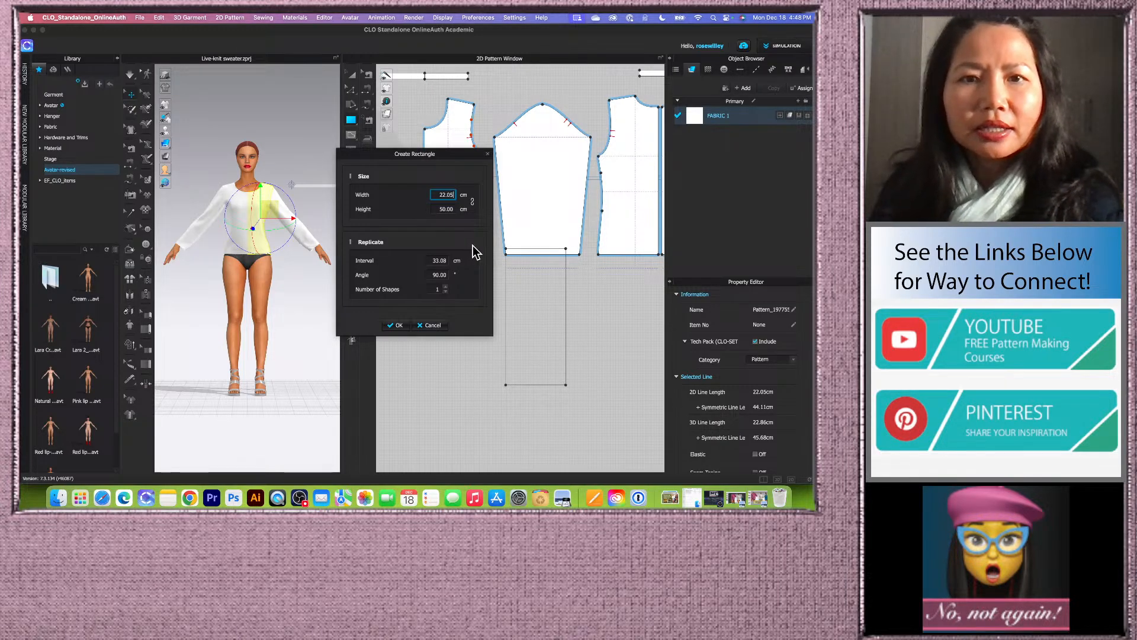
pyautogui.press('Tab')
pyautogui.write('5')
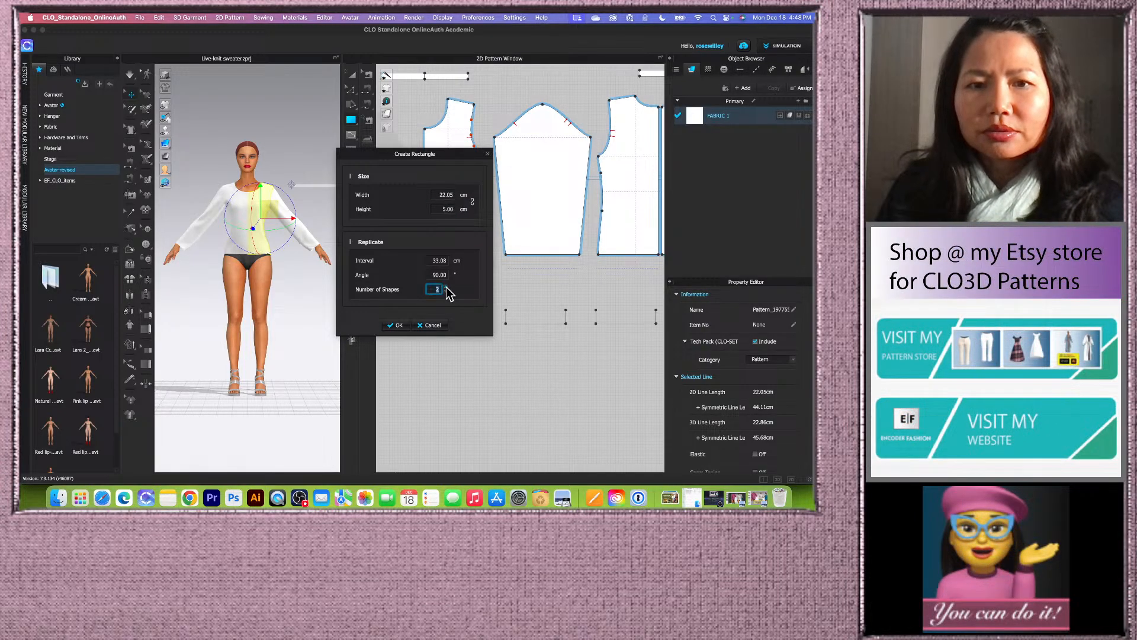
pyautogui.click(398, 325)
# - Move the pair of new bands so the first one sits directly beneath the front piece's hem
pyautogui.click(352, 75)
pyautogui.click(537, 322)
pyautogui.moveTo(538, 323); pyautogui.dragTo(460, 279)
pyautogui.click(468, 311)
pyautogui.scroll(-4, 491, 315)
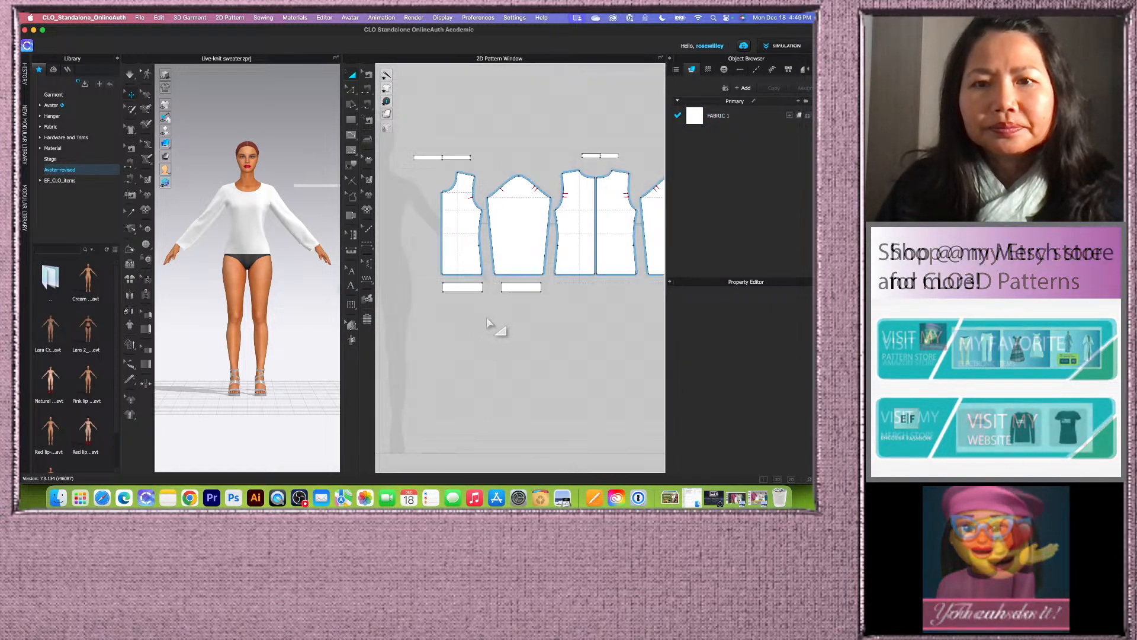
# - Move the second band horizontally so it sits beneath the back piece's hem
pyautogui.scroll(2, 509, 312)
pyautogui.moveTo(531, 274); pyautogui.dragTo(621, 275)
pyautogui.scroll(-2, 480, 326)
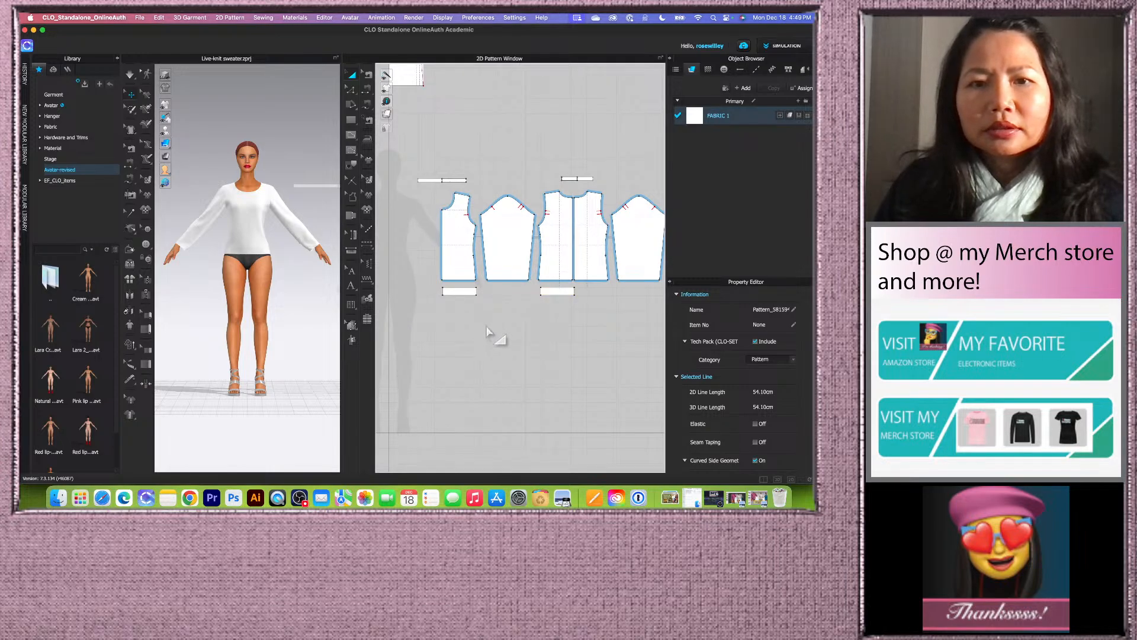
pyautogui.click(487, 332)
pyautogui.scroll(2, 491, 334)
pyautogui.scroll(3, 509, 332)
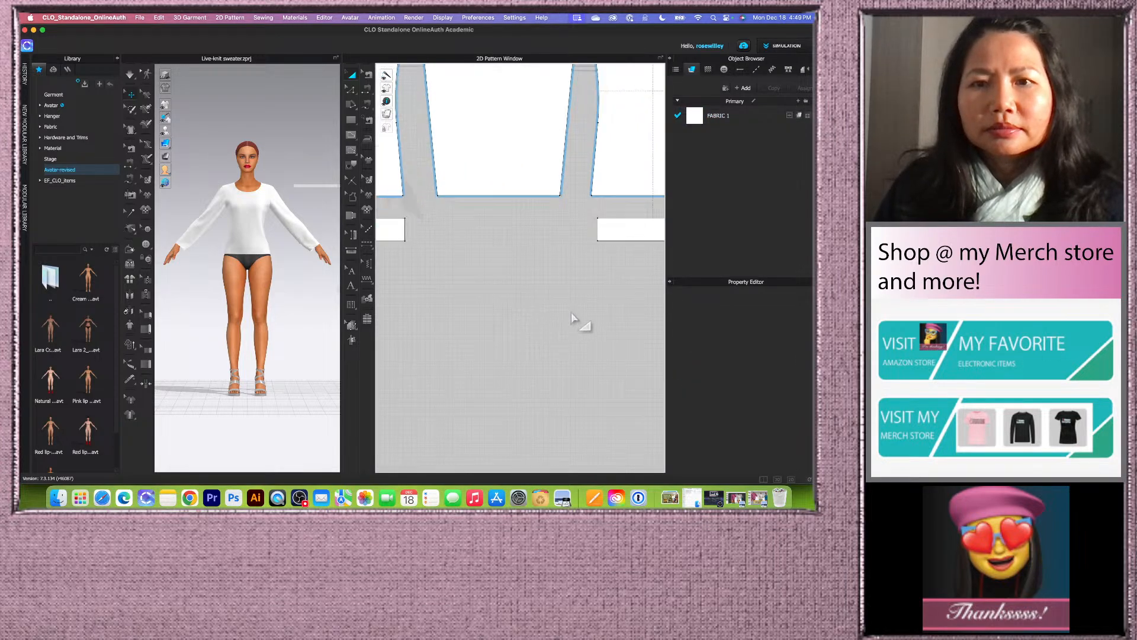
pyautogui.scroll(-2, 580, 322)
pyautogui.click(584, 271)
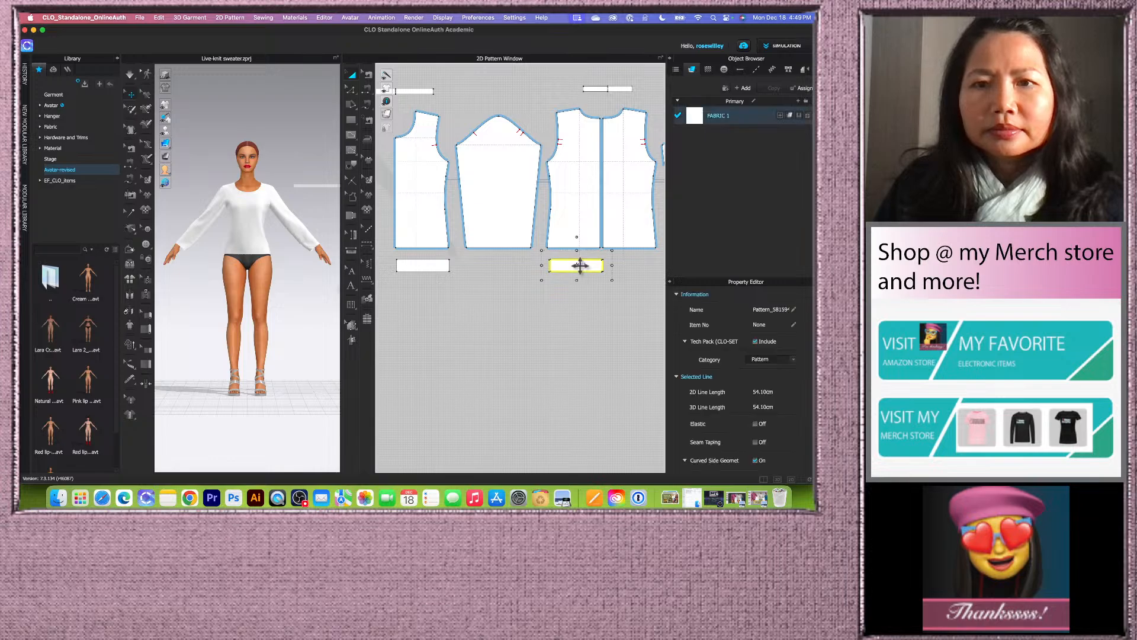
pyautogui.click(557, 315)
pyautogui.scroll(-2, 556, 315)
pyautogui.scroll(2, 497, 315)
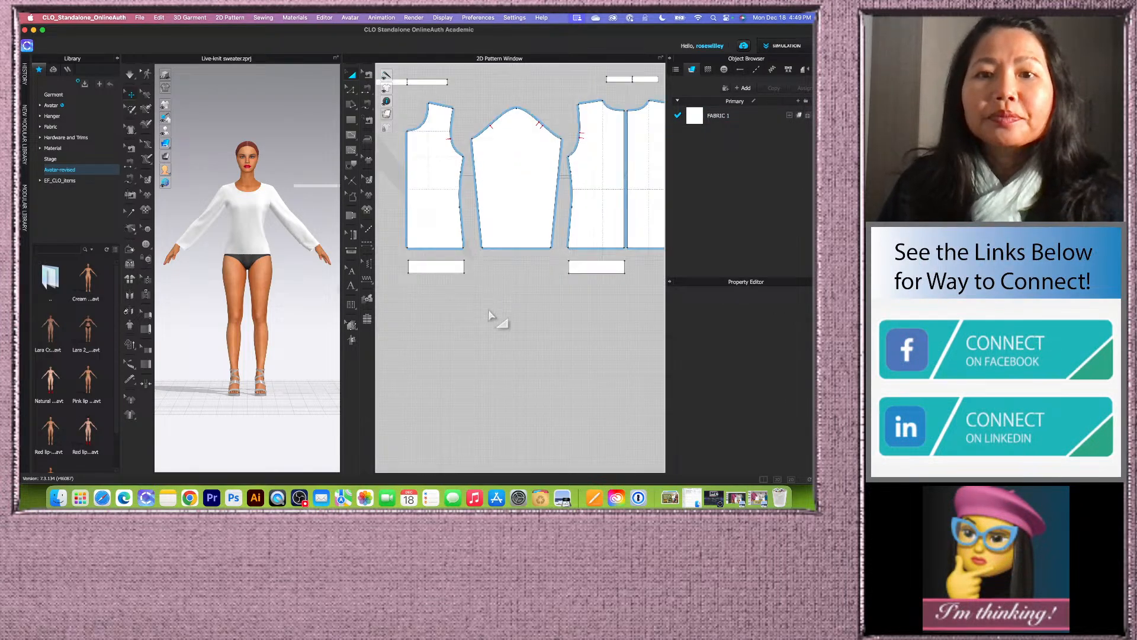
# - Check the sleeve's hem line length and create a rectangular sleeve band 26.96 cm wide and 5 cm high
pyautogui.click(352, 90)
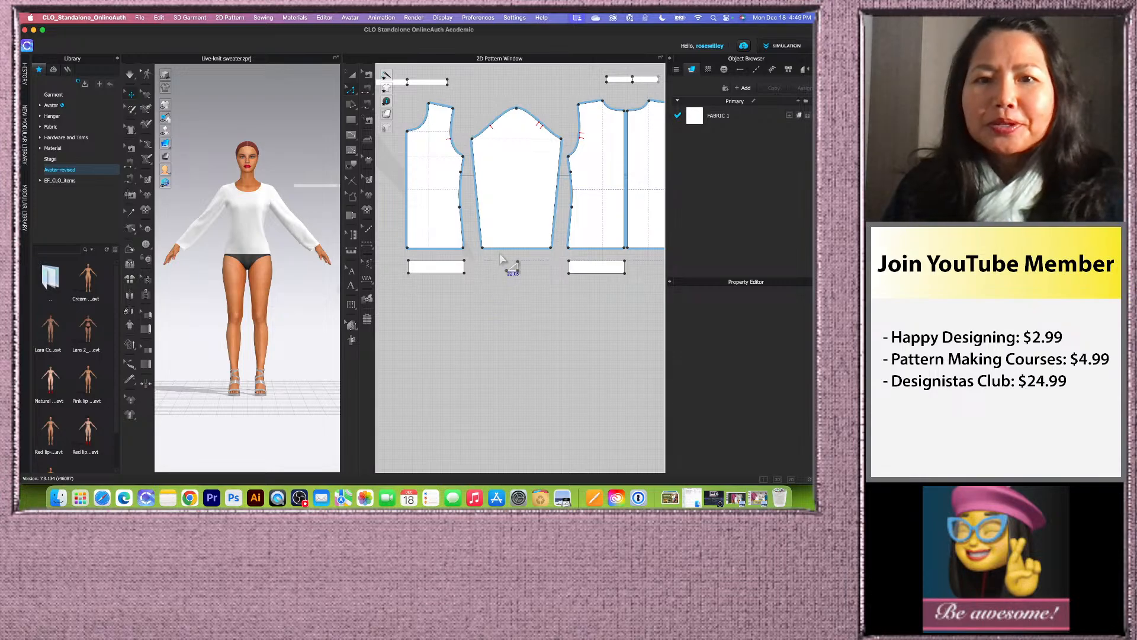
pyautogui.click(516, 249)
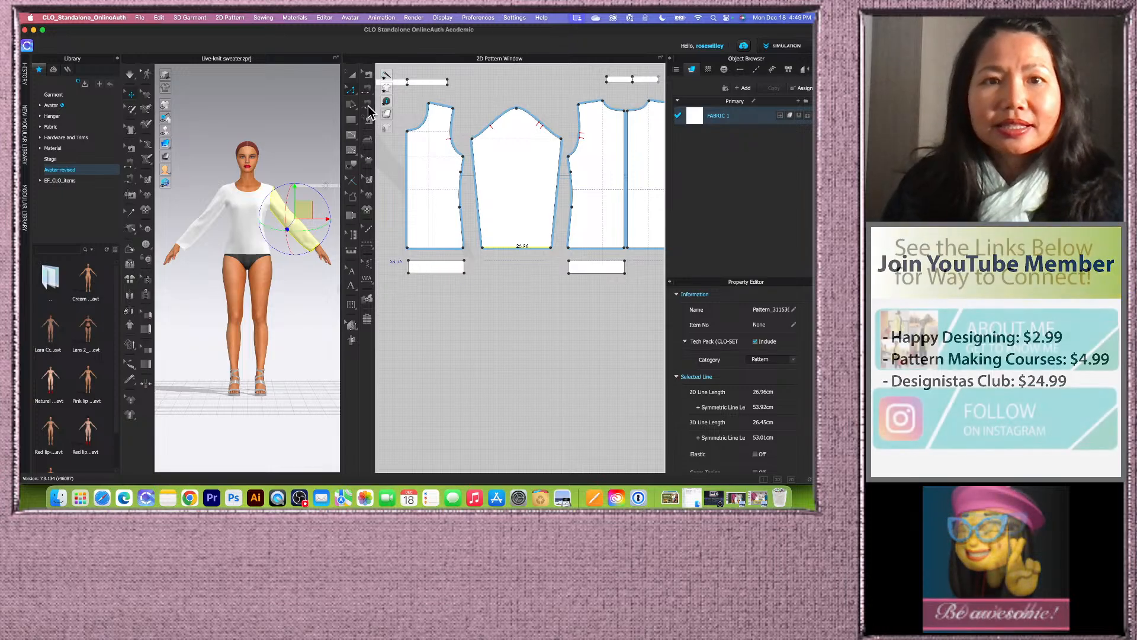
pyautogui.click(520, 274)
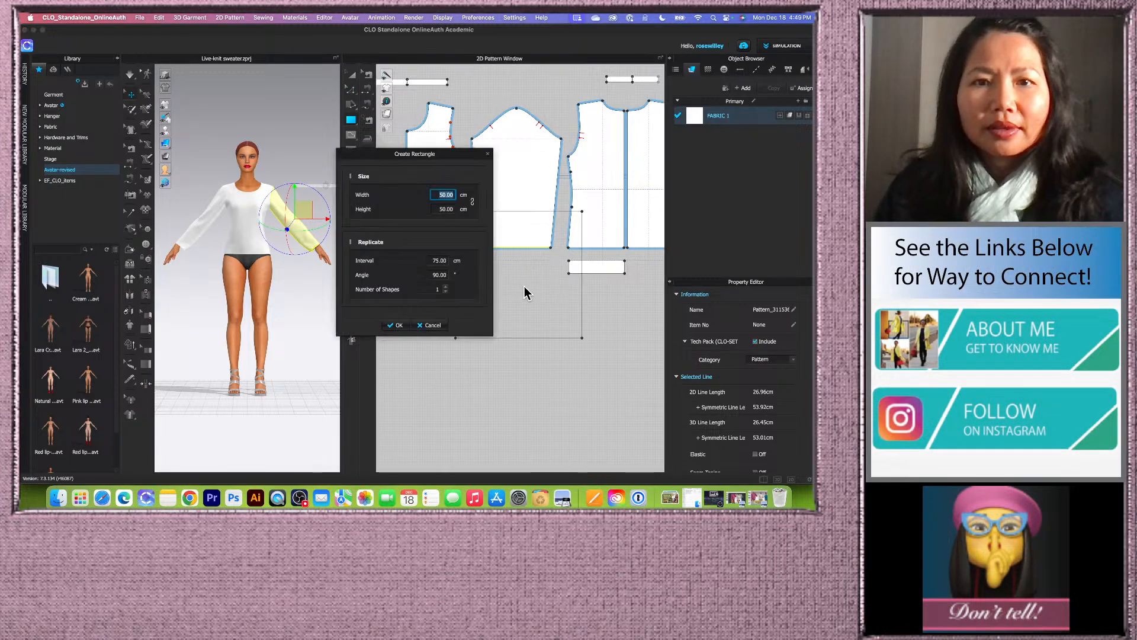
pyautogui.write('26')
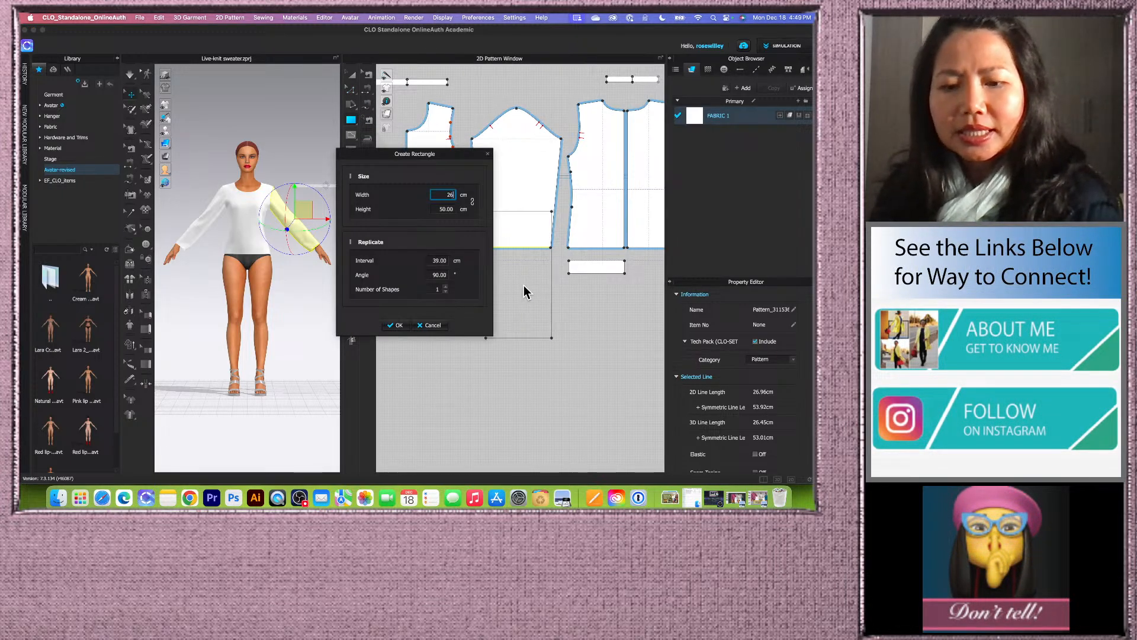
pyautogui.write('.96')
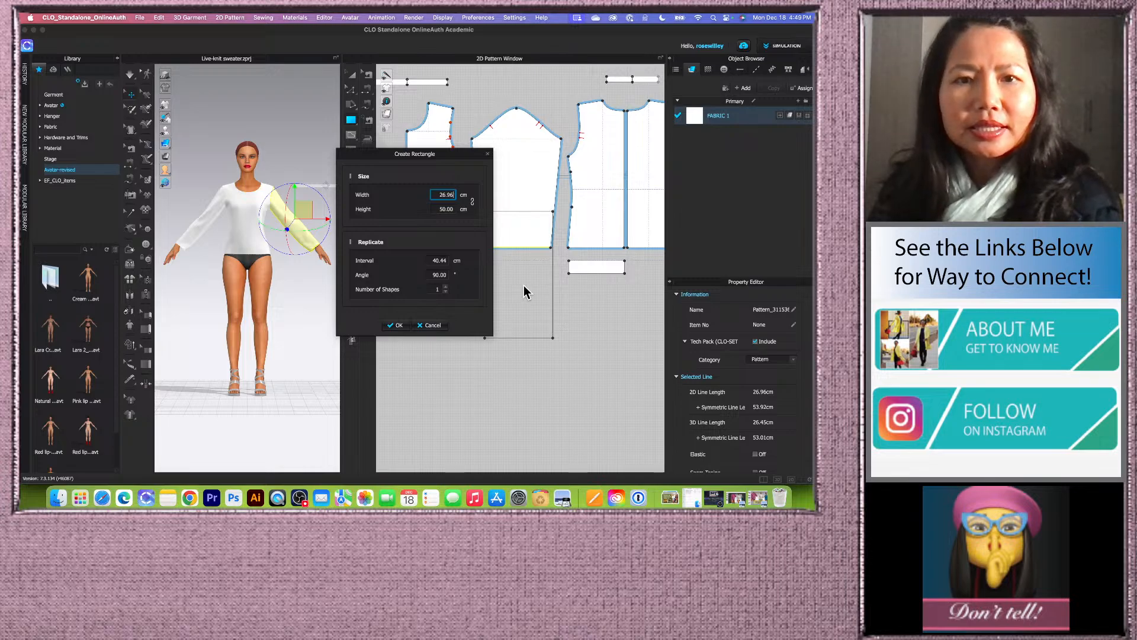
pyautogui.write('5')
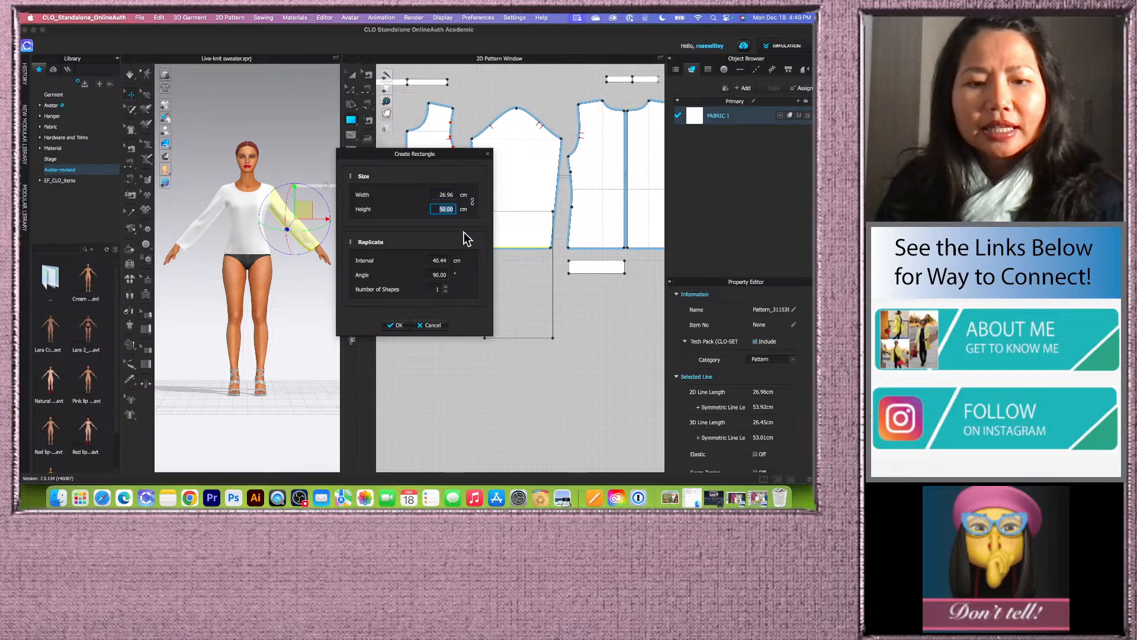
pyautogui.click(397, 325)
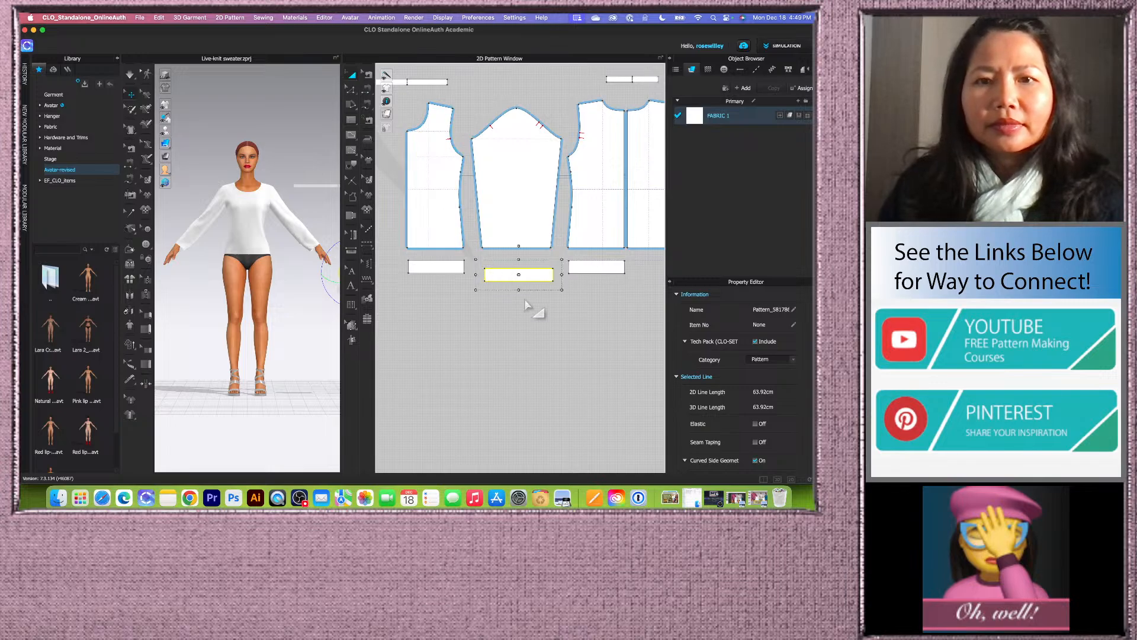
# - Align the sleeve band beneath the sleeve piece, level with the other two bands, and save the project
pyautogui.scroll(3, 522, 297)
pyautogui.moveTo(520, 261); pyautogui.dragTo(519, 252)
pyautogui.click(535, 311)
pyautogui.scroll(-5, 521, 303)
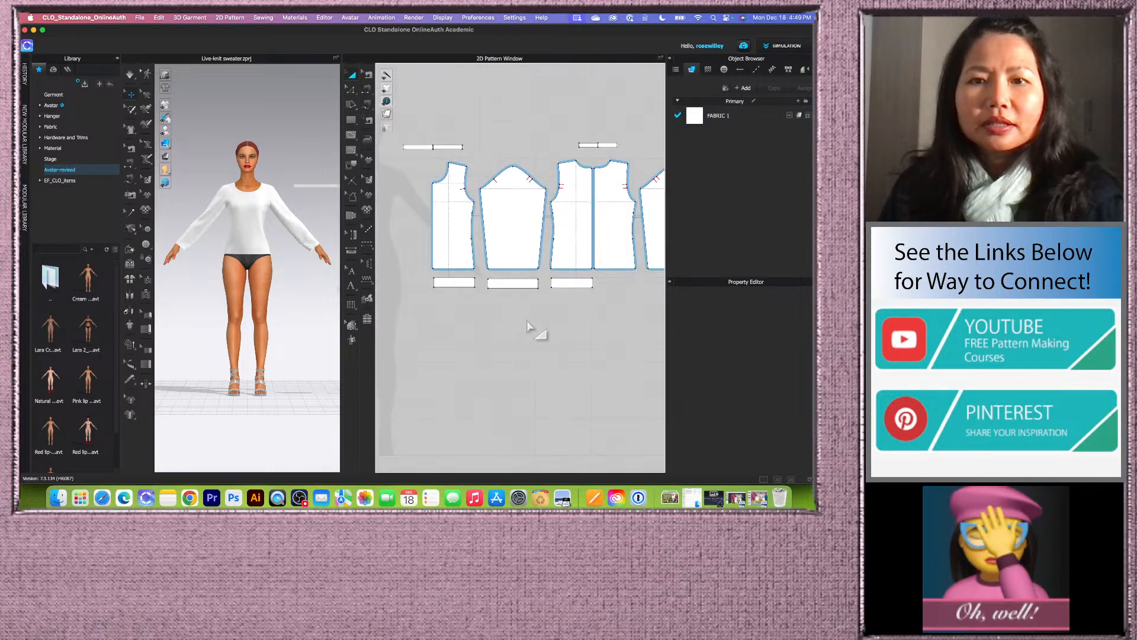
pyautogui.scroll(-2, 521, 325)
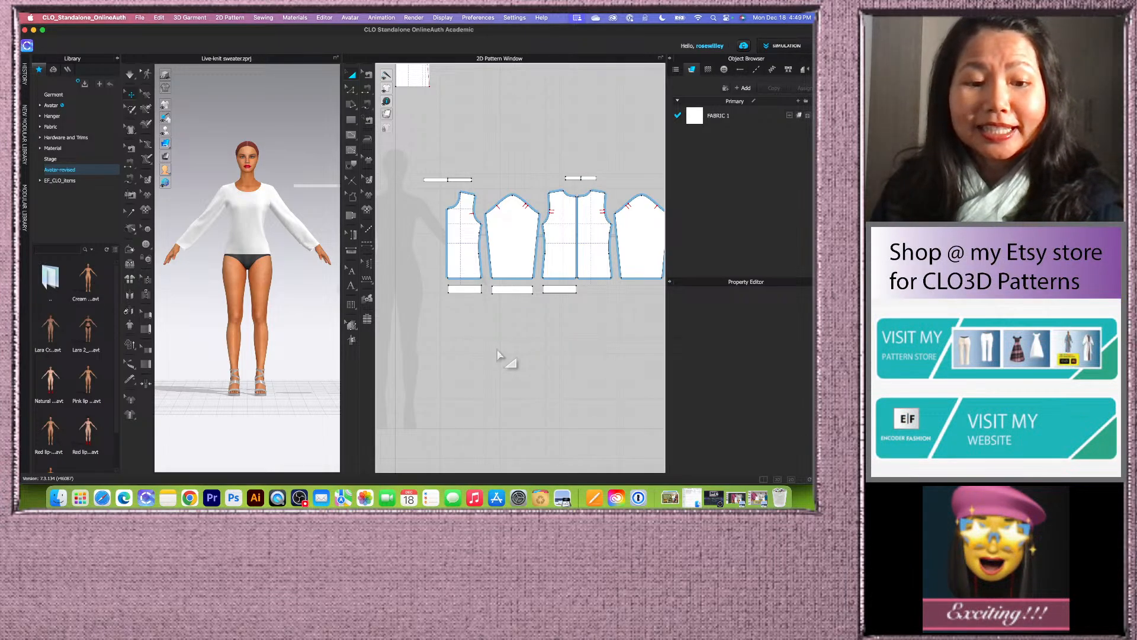
pyautogui.press('super+s')
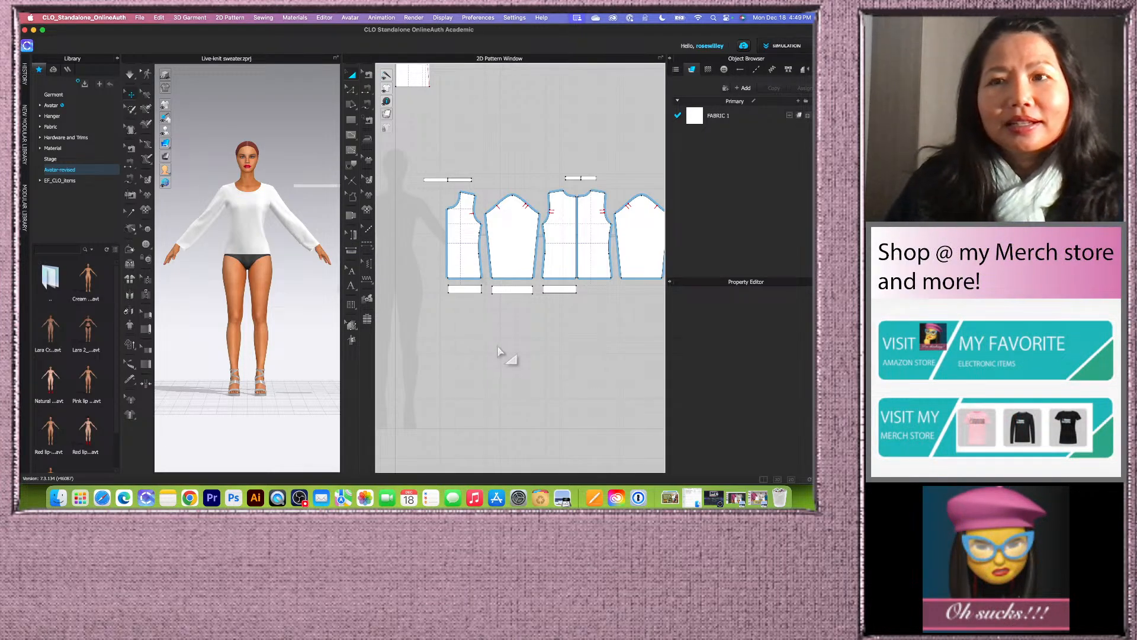
# - Sew the neckband pieces to the front and back necklines with Segment Sewing
pyautogui.scroll(-3, 406, 228)
pyautogui.scroll(1, 439, 249)
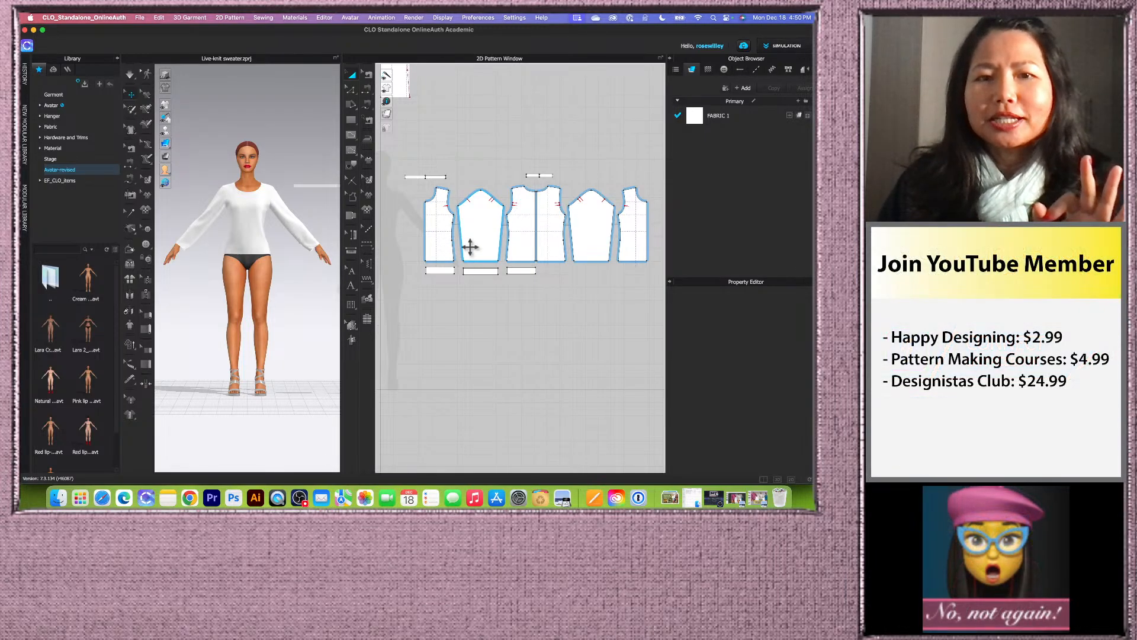
pyautogui.scroll(1, 469, 248)
pyautogui.scroll(-1, 468, 247)
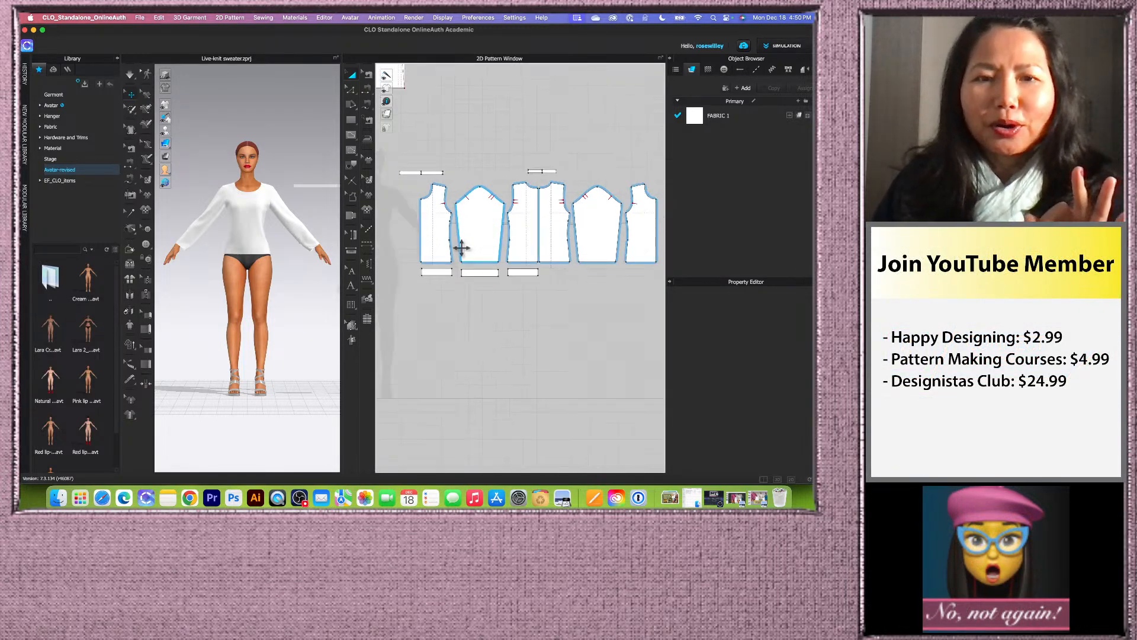
pyautogui.click(367, 93)
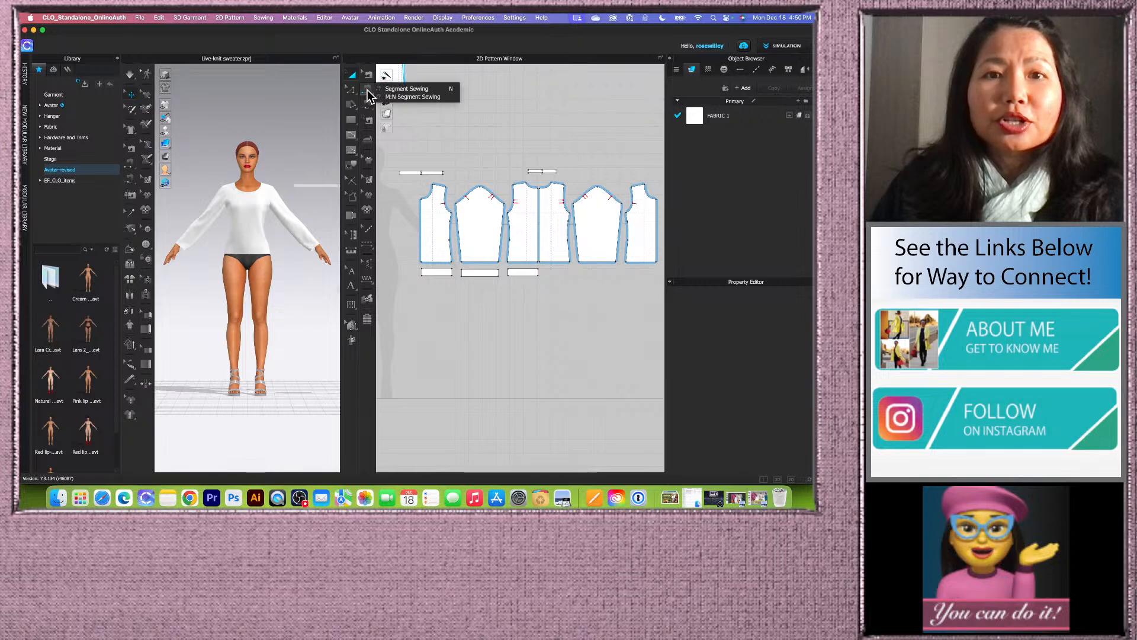
pyautogui.click(404, 89)
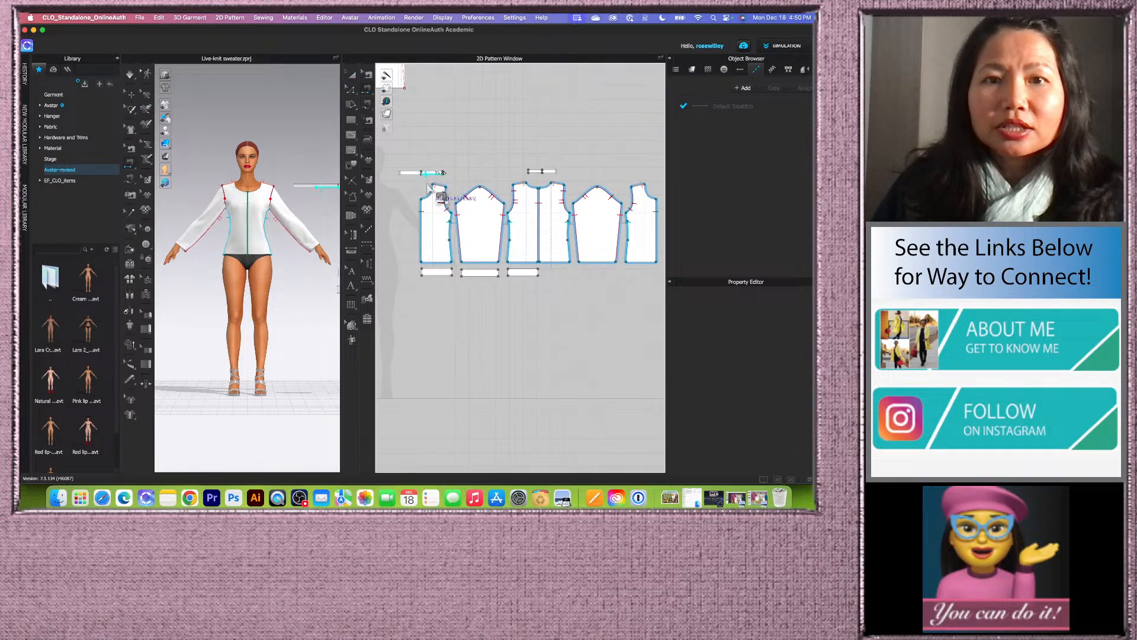
pyautogui.click(430, 200)
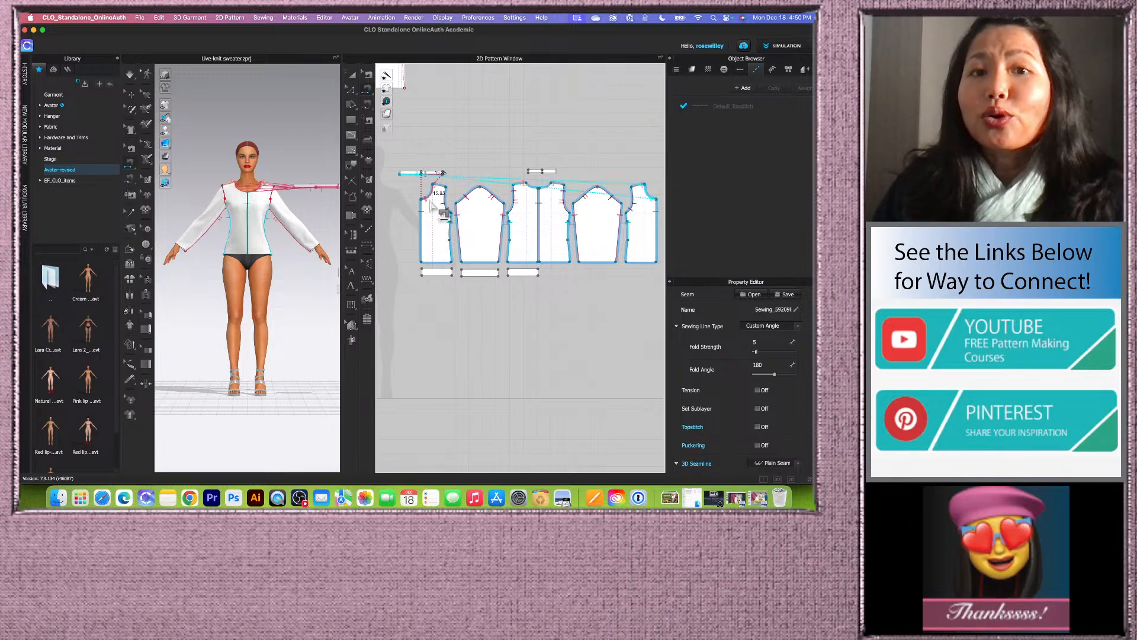
pyautogui.scroll(3, 508, 181)
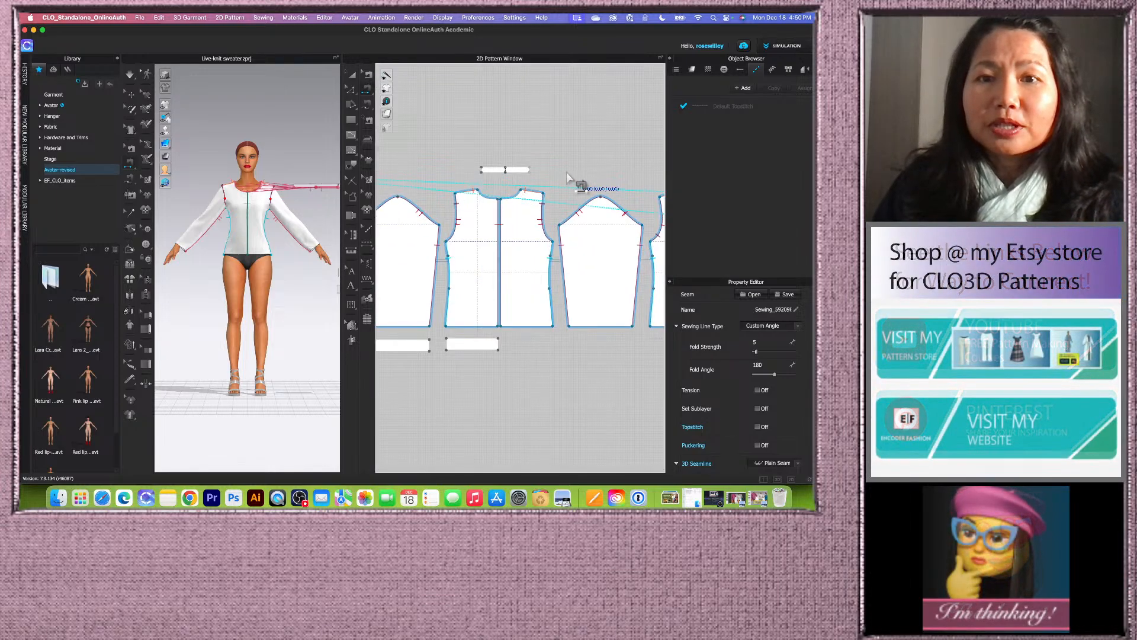
pyautogui.click(528, 198)
pyautogui.scroll(-3, 527, 204)
pyautogui.scroll(2, 465, 272)
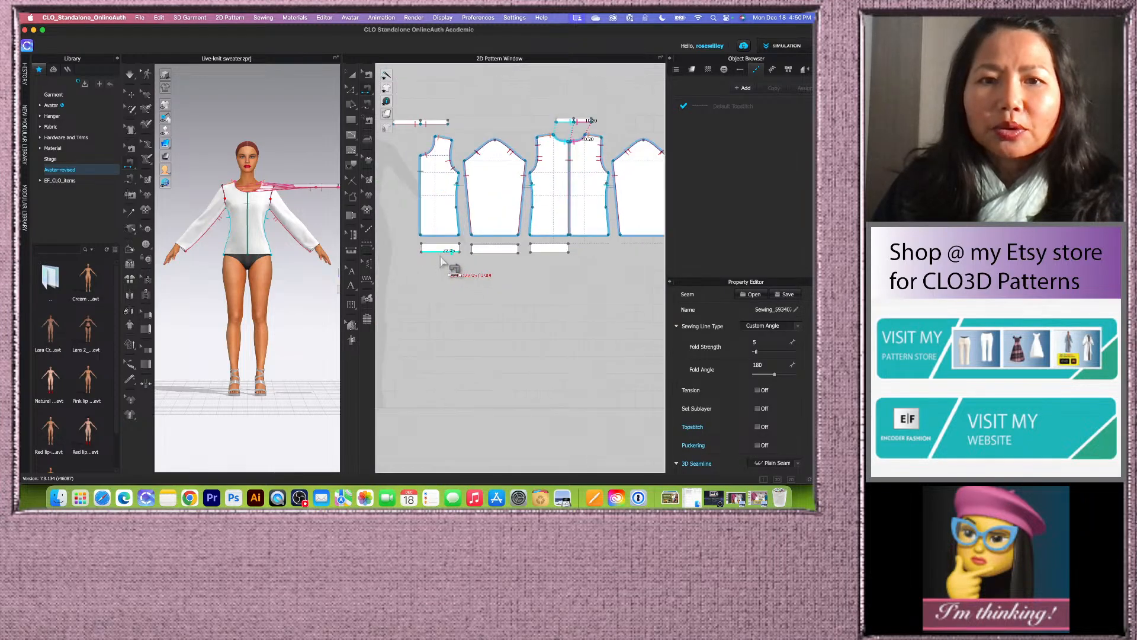
# - Sew the upper edges of the three hem bands to the hem lines of the front, sleeve and back pieces
pyautogui.click(442, 244)
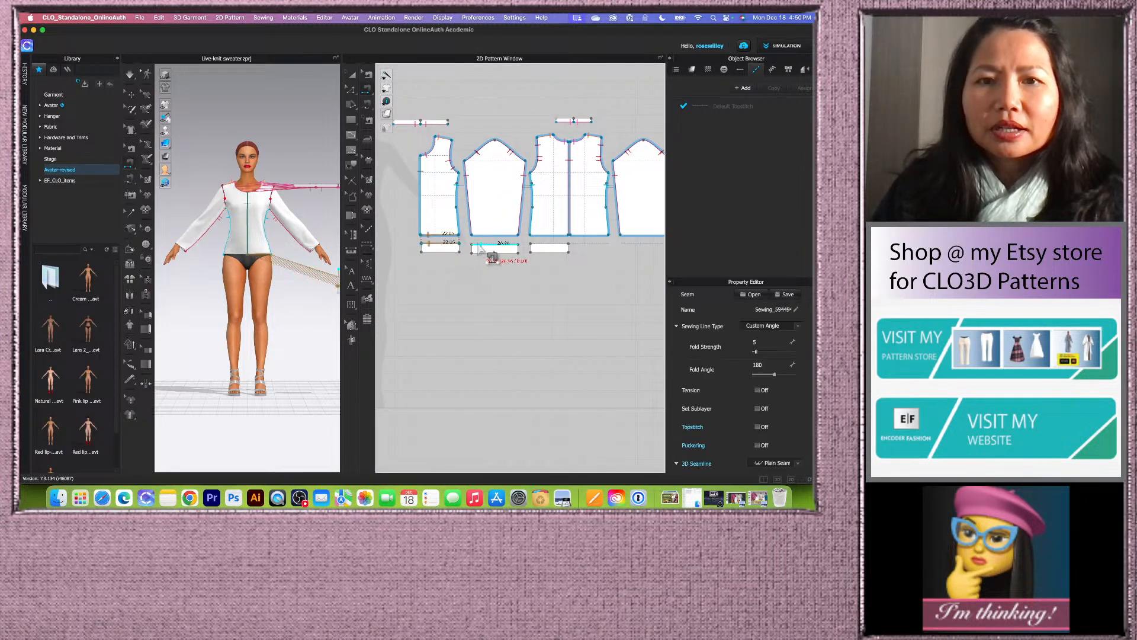
pyautogui.click(483, 244)
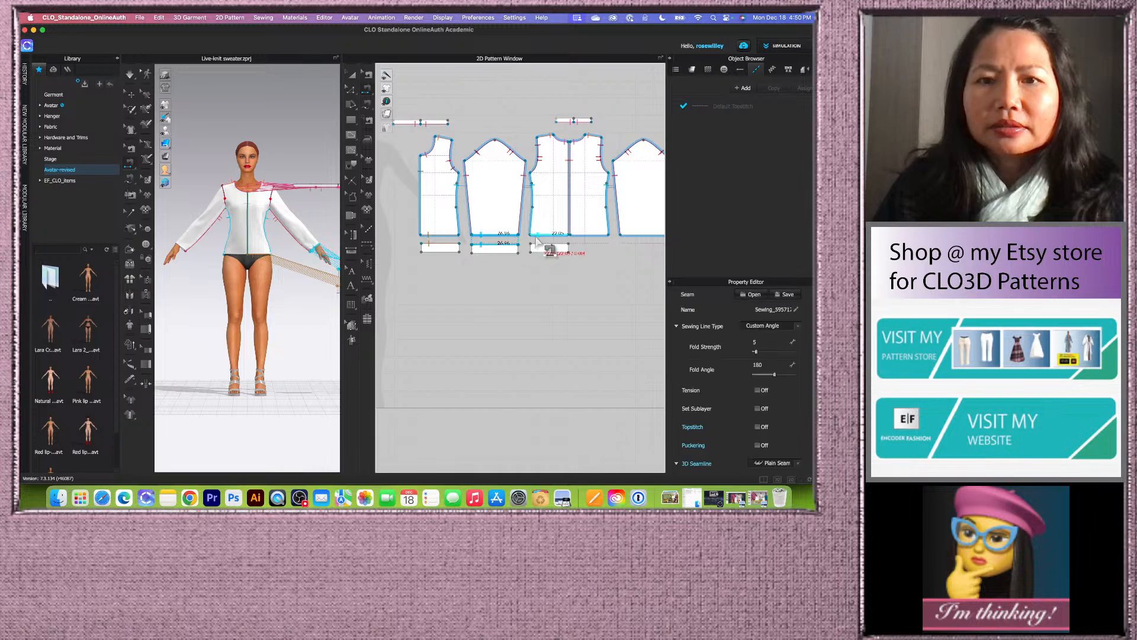
pyautogui.click(536, 236)
pyautogui.click(550, 244)
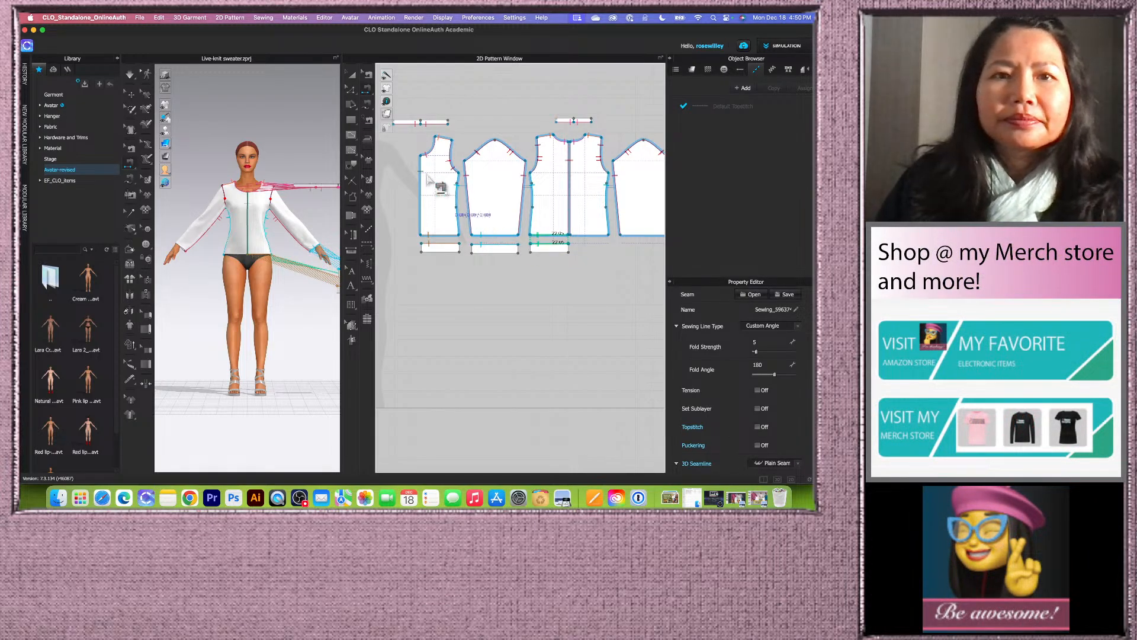
# - Select the three hem bands together and place them against their sewn hems in 3D with Superimpose (Side)
pyautogui.click(351, 74)
pyautogui.scroll(-3, 564, 287)
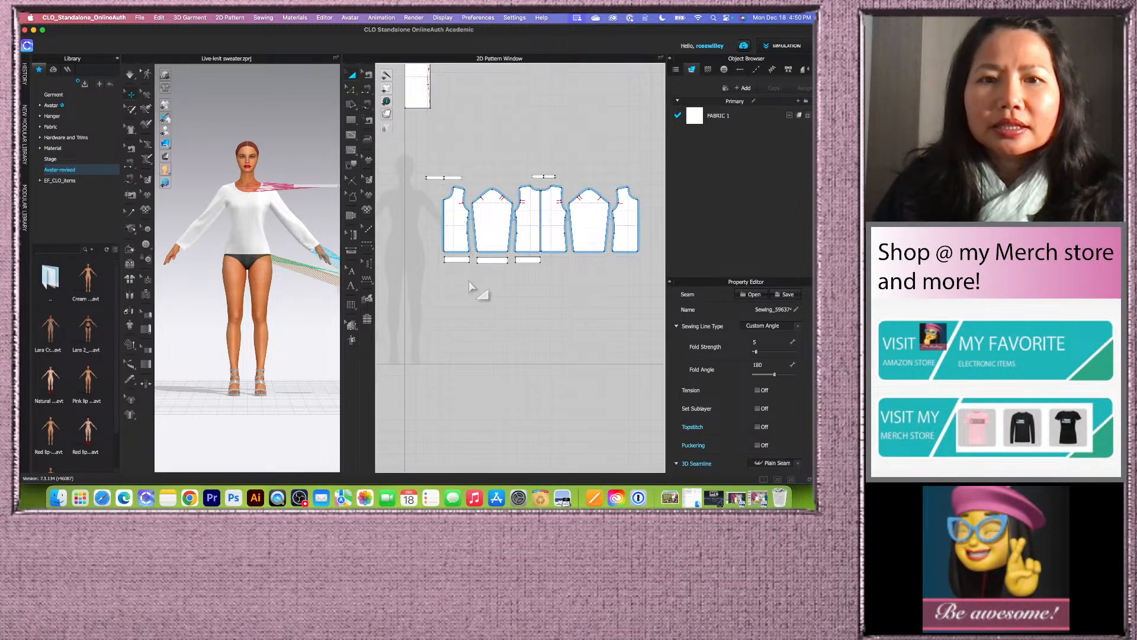
pyautogui.moveTo(426, 256); pyautogui.dragTo(565, 295)
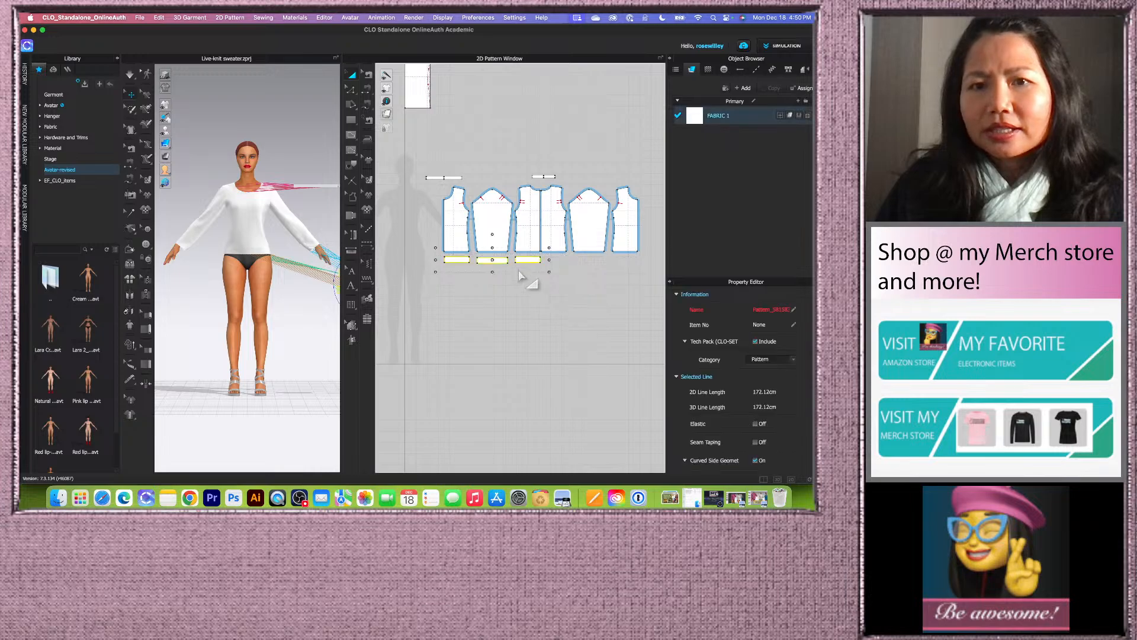
pyautogui.scroll(5, 502, 266)
pyautogui.scroll(-5, 308, 269)
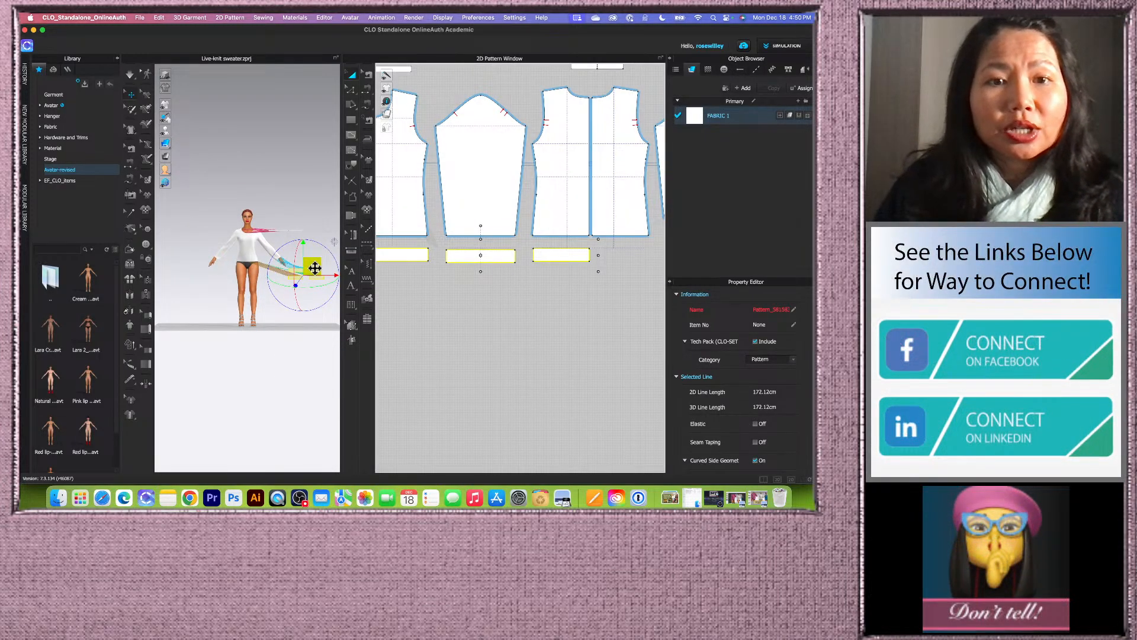
pyautogui.rightClick(315, 270)
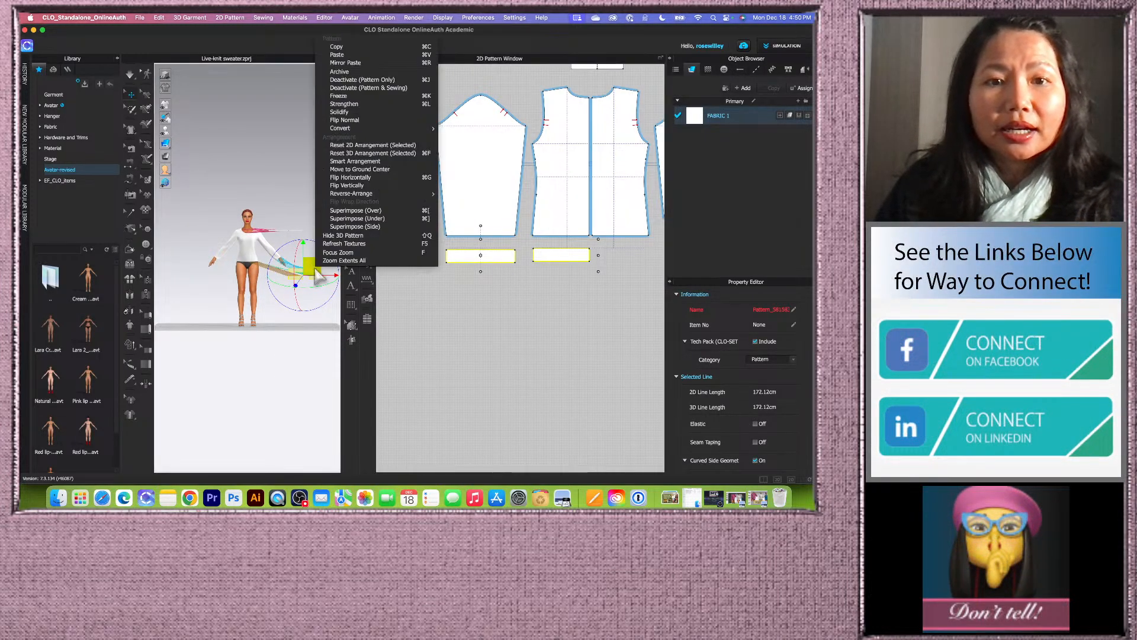
pyautogui.click(367, 228)
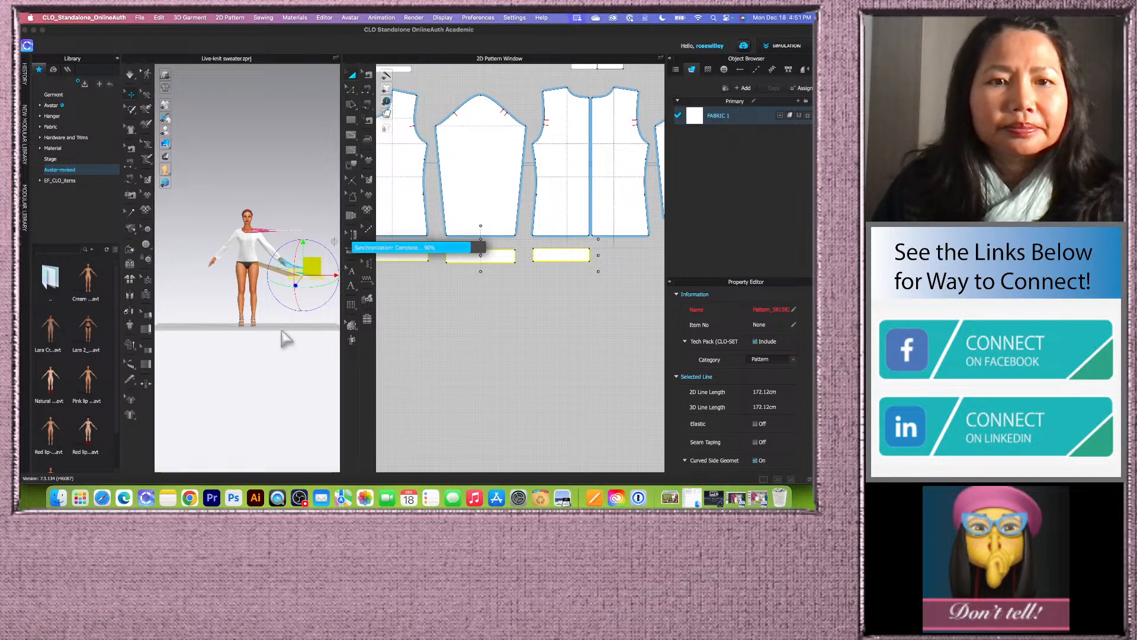
pyautogui.scroll(8, 296, 305)
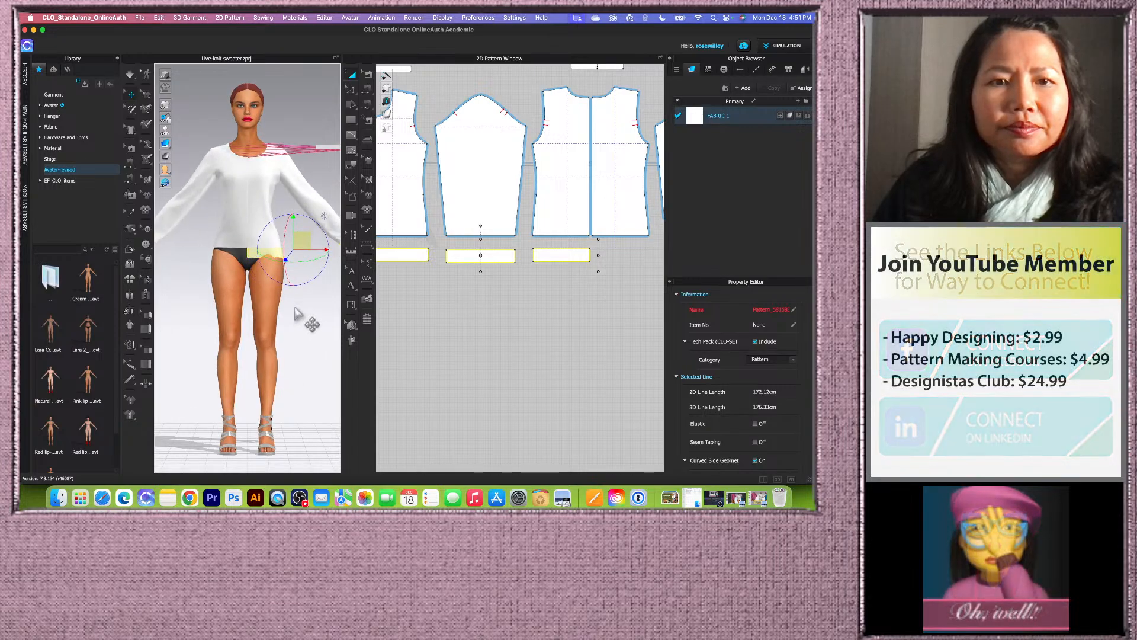
pyautogui.click(292, 310)
pyautogui.scroll(-8, 266, 326)
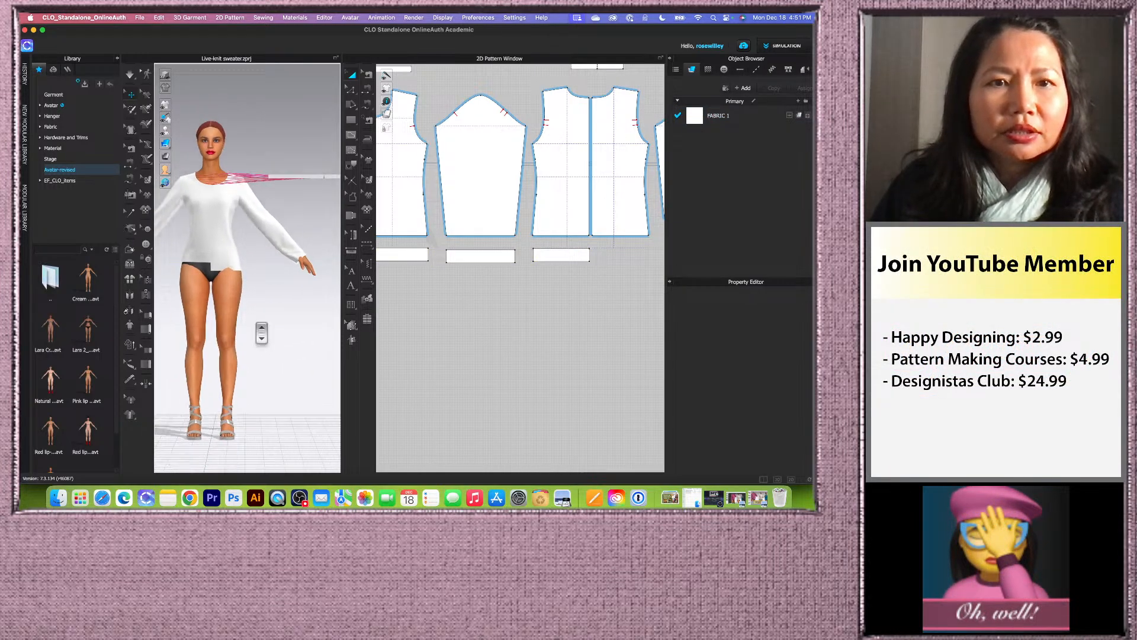
# - Place the front neckband against the front neckline in 3D with Superimpose (Side)
pyautogui.scroll(-3, 487, 123)
pyautogui.scroll(3, 445, 157)
pyautogui.click(444, 158)
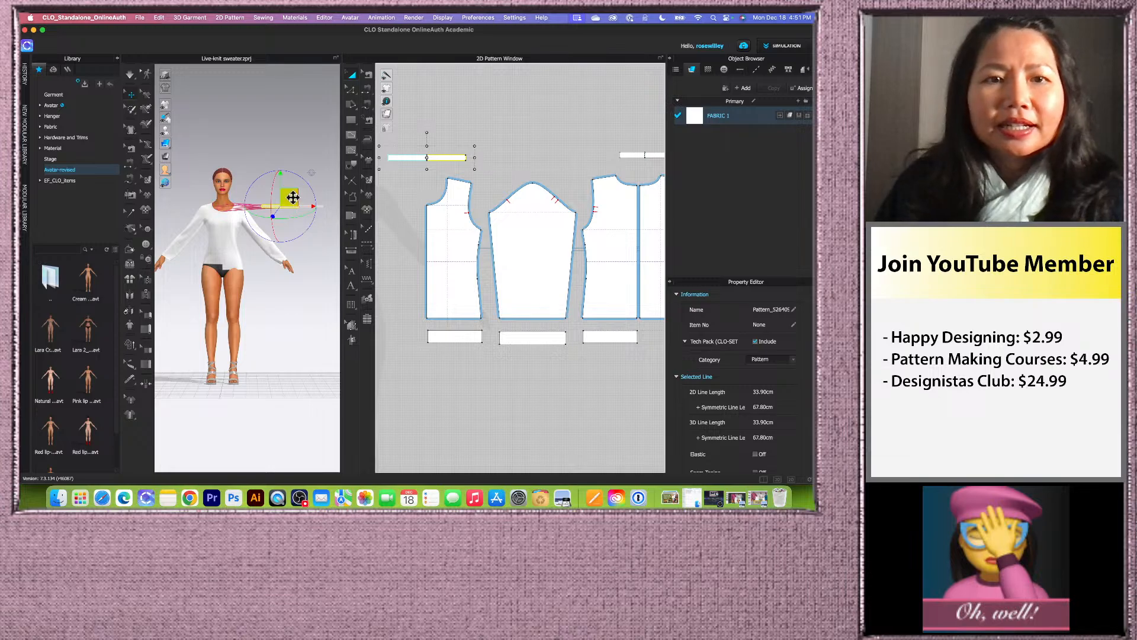
pyautogui.rightClick(293, 197)
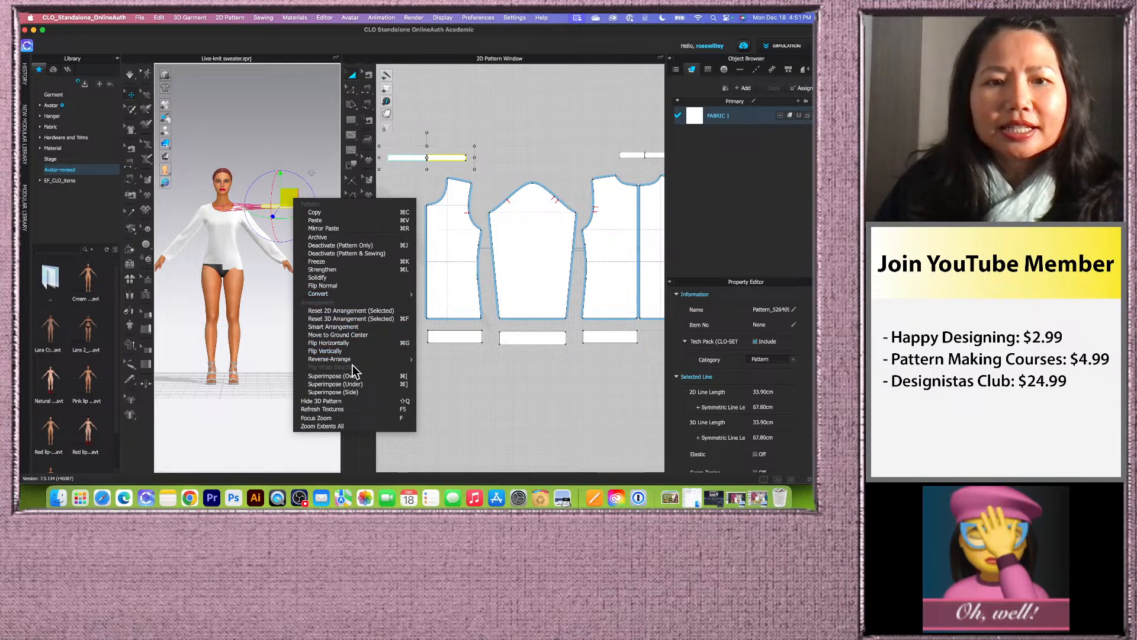
pyautogui.click(332, 392)
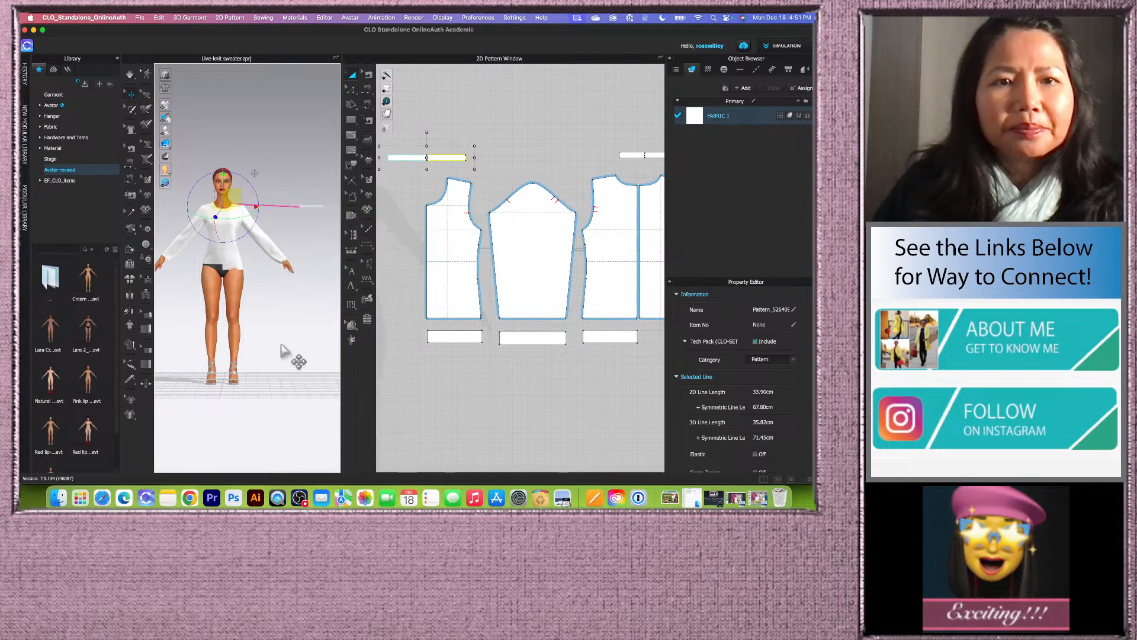
pyautogui.click(293, 343)
# - Place the back neckband against the back neckline in 3D with Superimpose (Side)
pyautogui.scroll(-4, 507, 181)
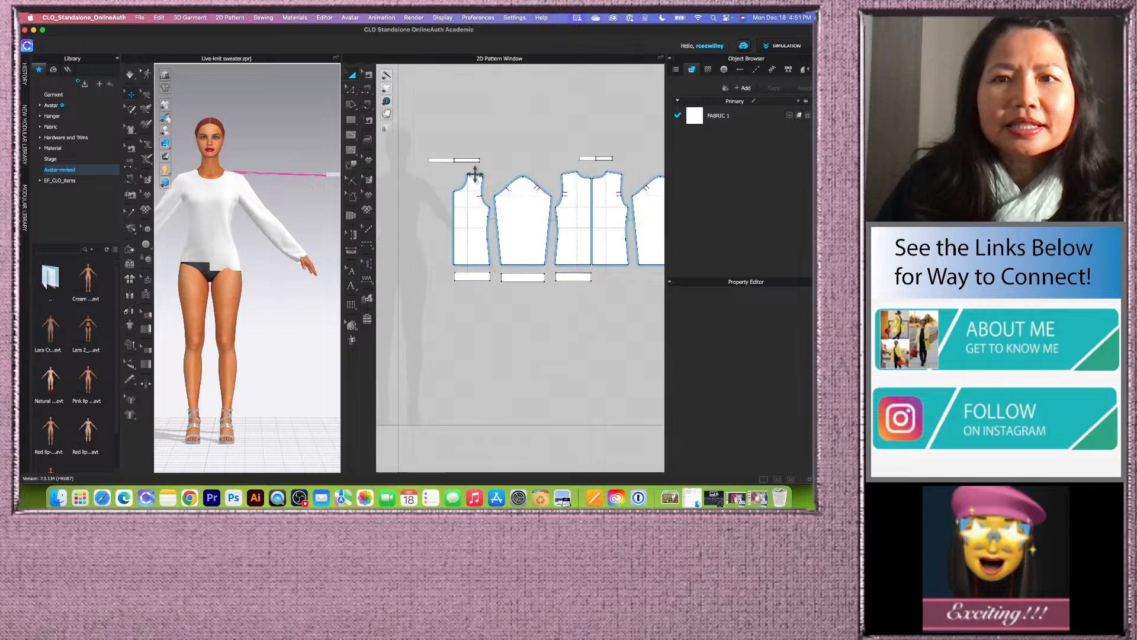
pyautogui.scroll(5, 624, 163)
pyautogui.click(537, 174)
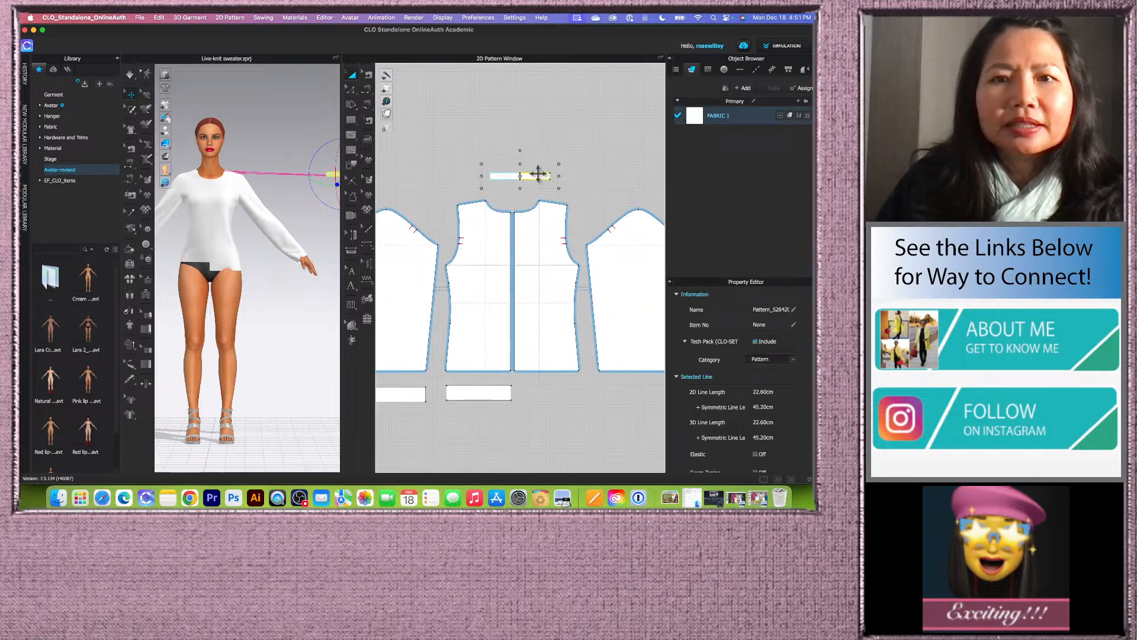
pyautogui.scroll(-3, 311, 193)
pyautogui.rightClick(322, 195)
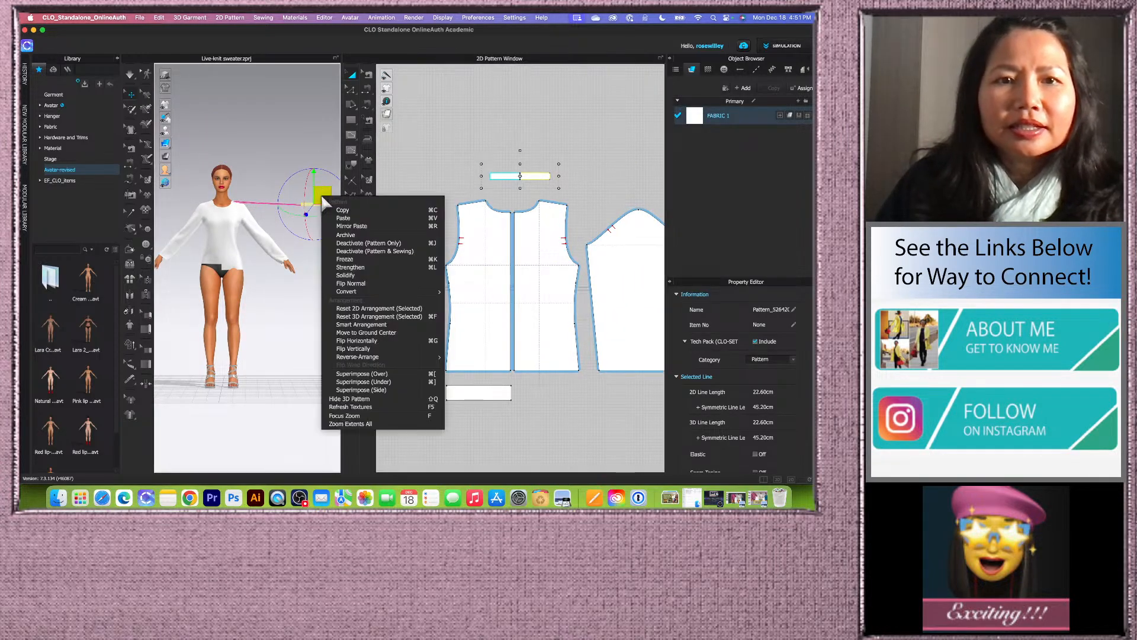
pyautogui.click(362, 389)
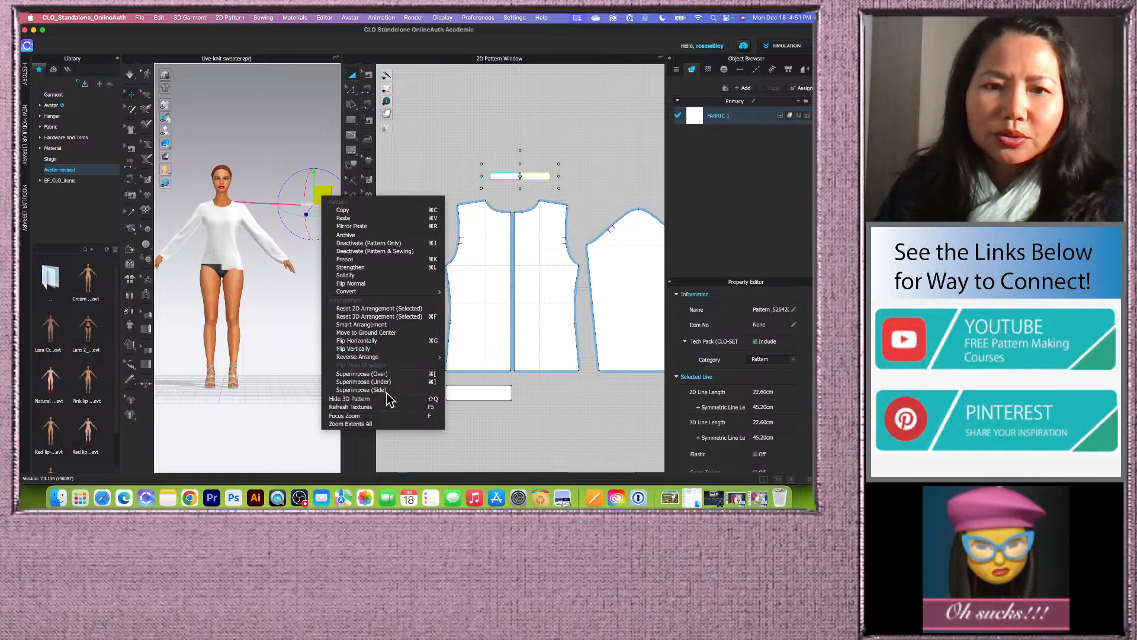
pyautogui.click(288, 302)
pyautogui.scroll(-2, 506, 298)
# - Clone the three hem bands as Symmetric Pattern (with Sewing) and place the copies beneath the opposite body and sleeve pieces
pyautogui.scroll(-3, 507, 298)
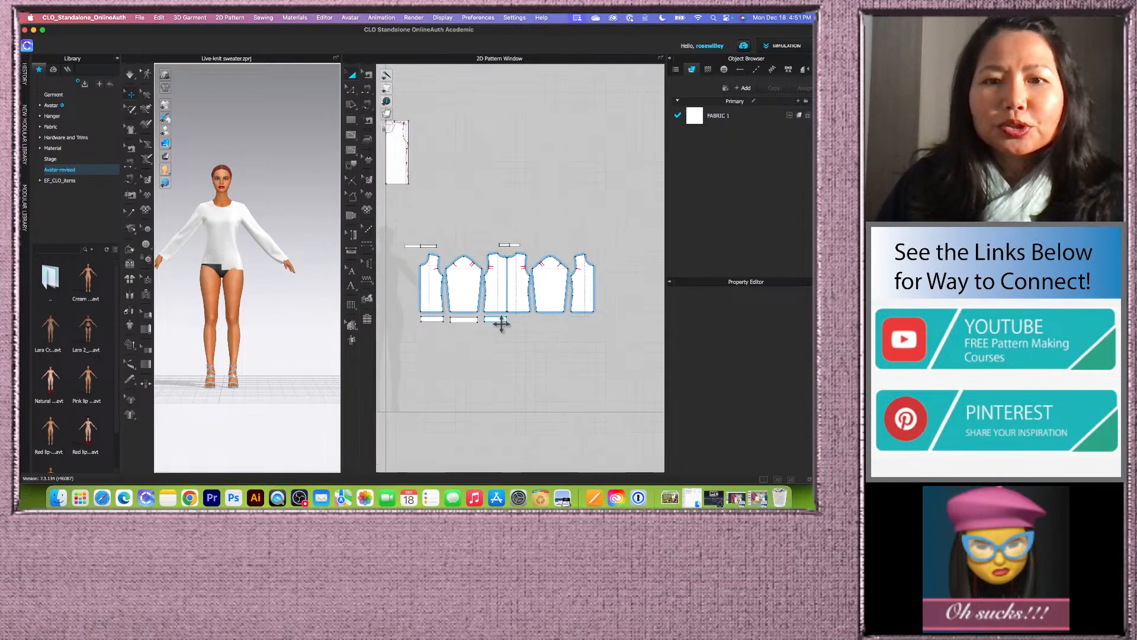
pyautogui.scroll(2, 511, 346)
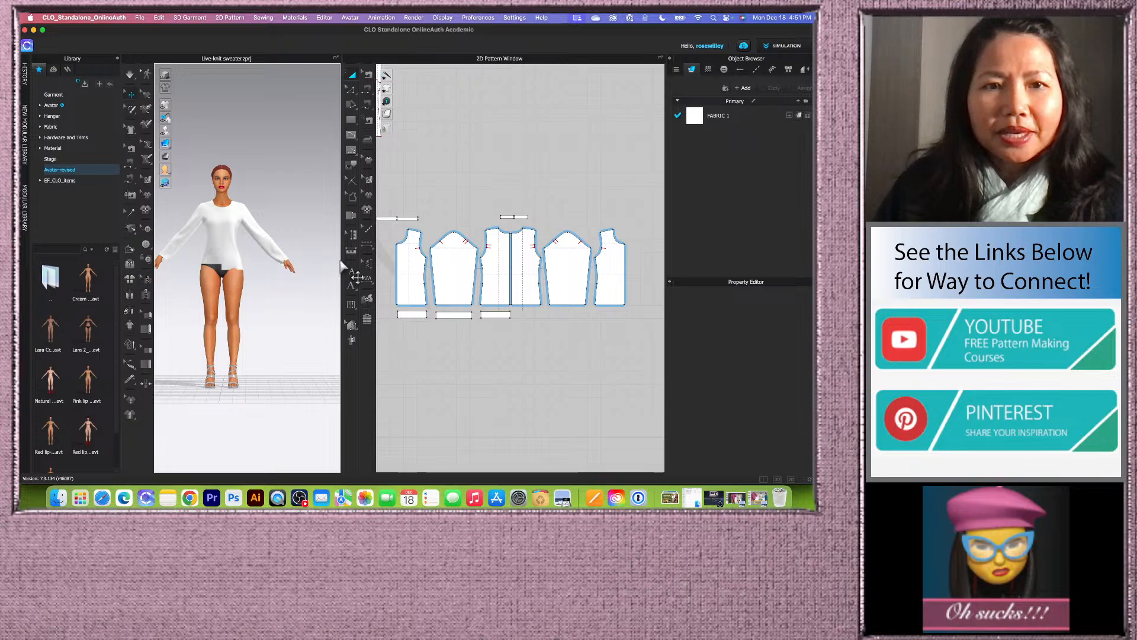
pyautogui.moveTo(387, 307); pyautogui.dragTo(519, 342)
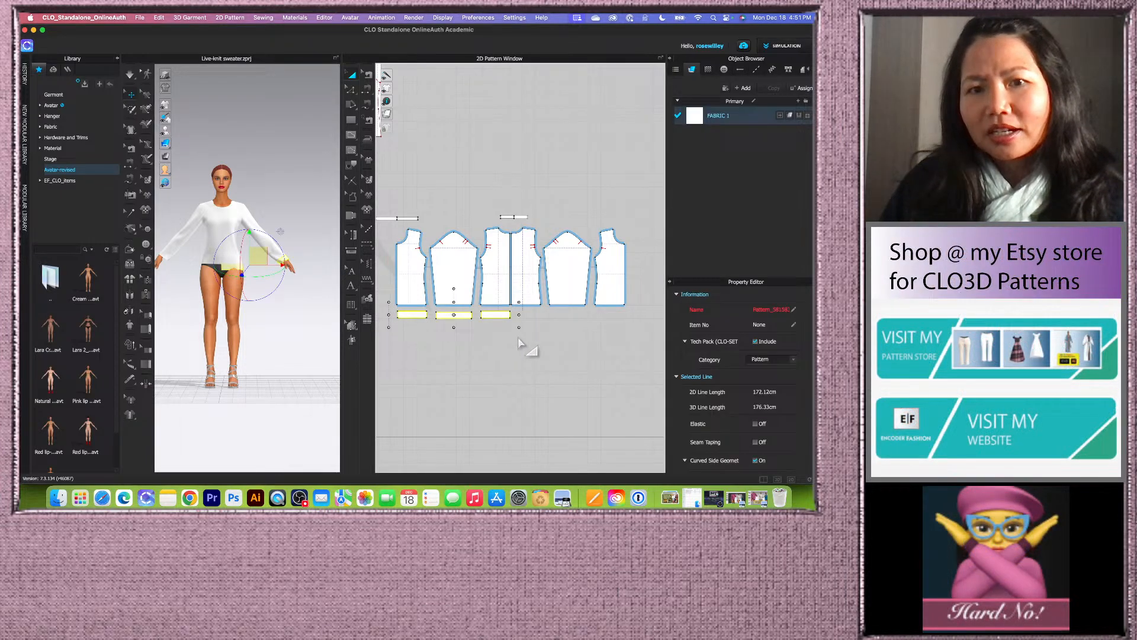
pyautogui.rightClick(457, 314)
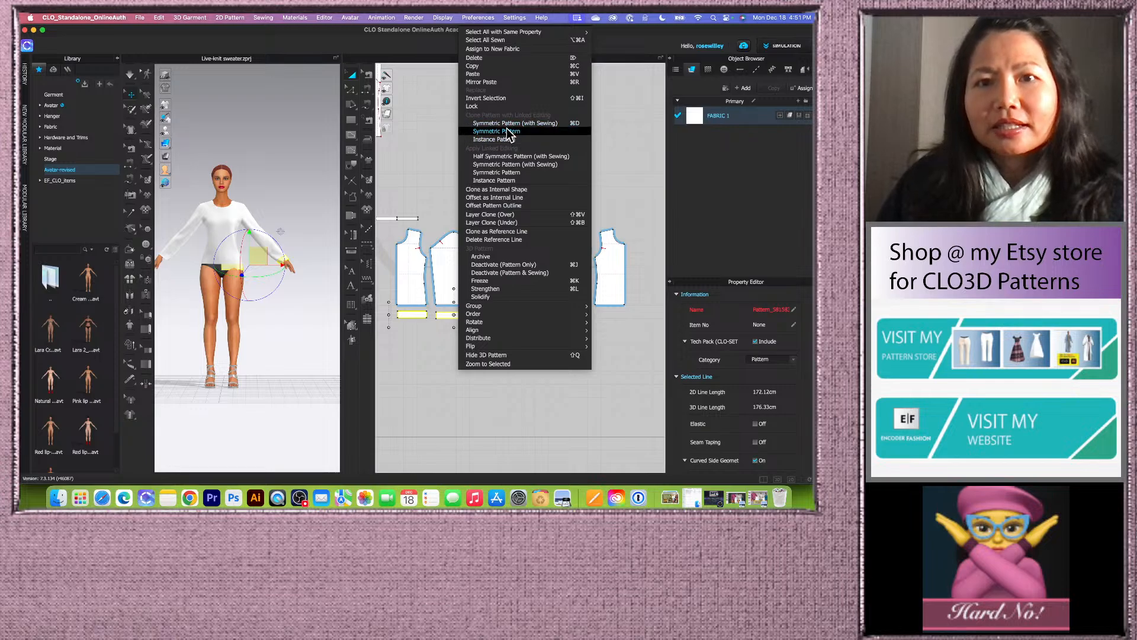
pyautogui.click(512, 123)
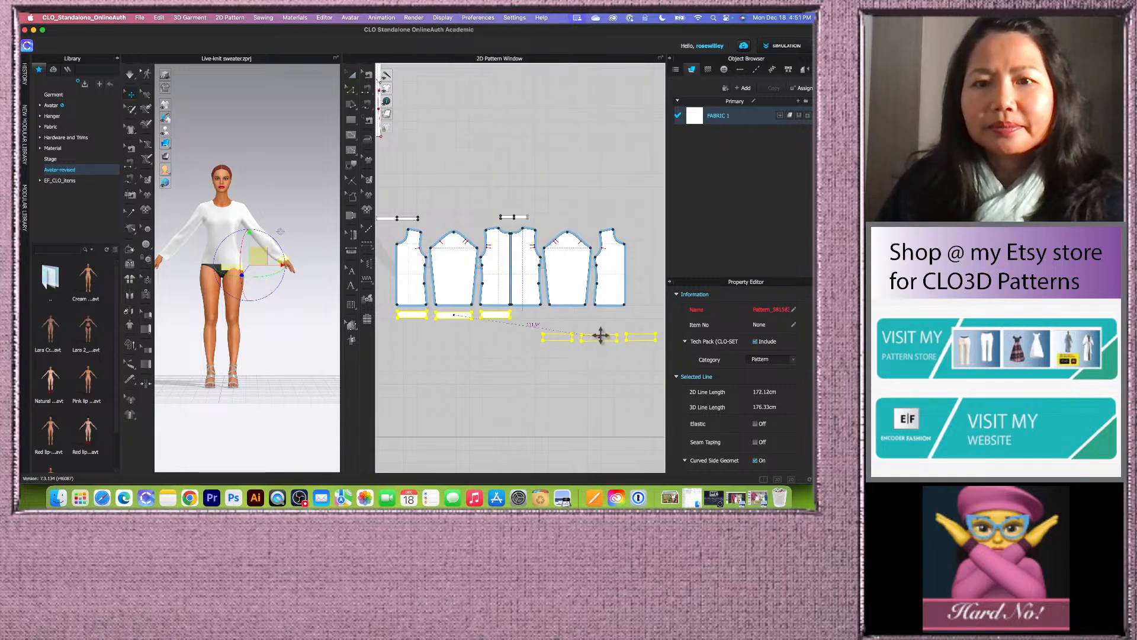
pyautogui.scroll(5, 571, 317)
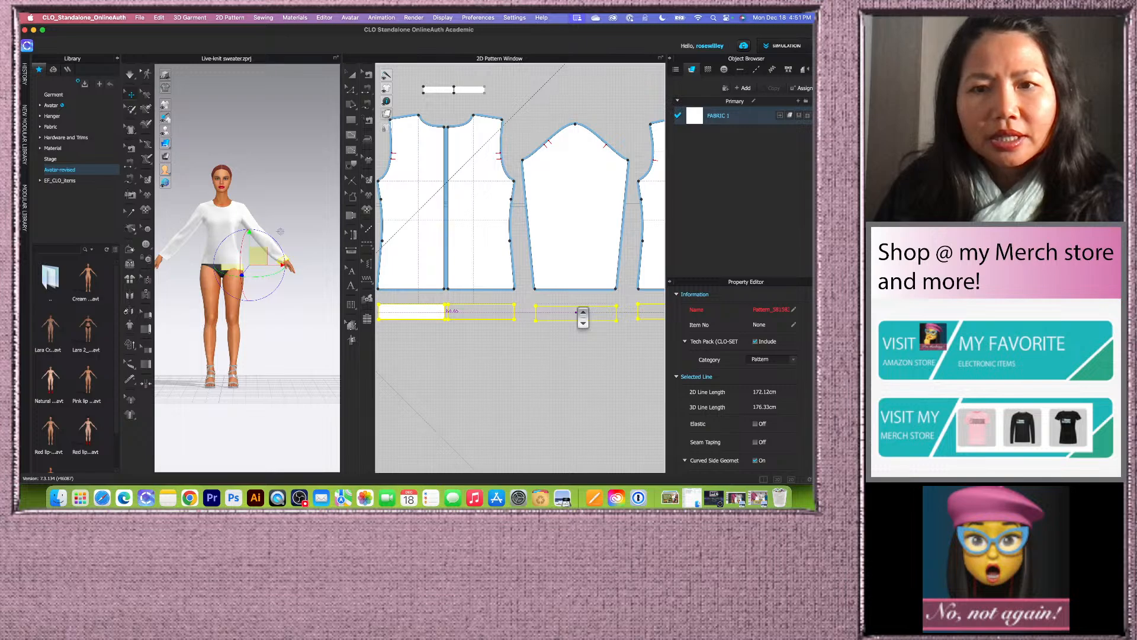
pyautogui.click(549, 315)
pyautogui.scroll(-5, 553, 330)
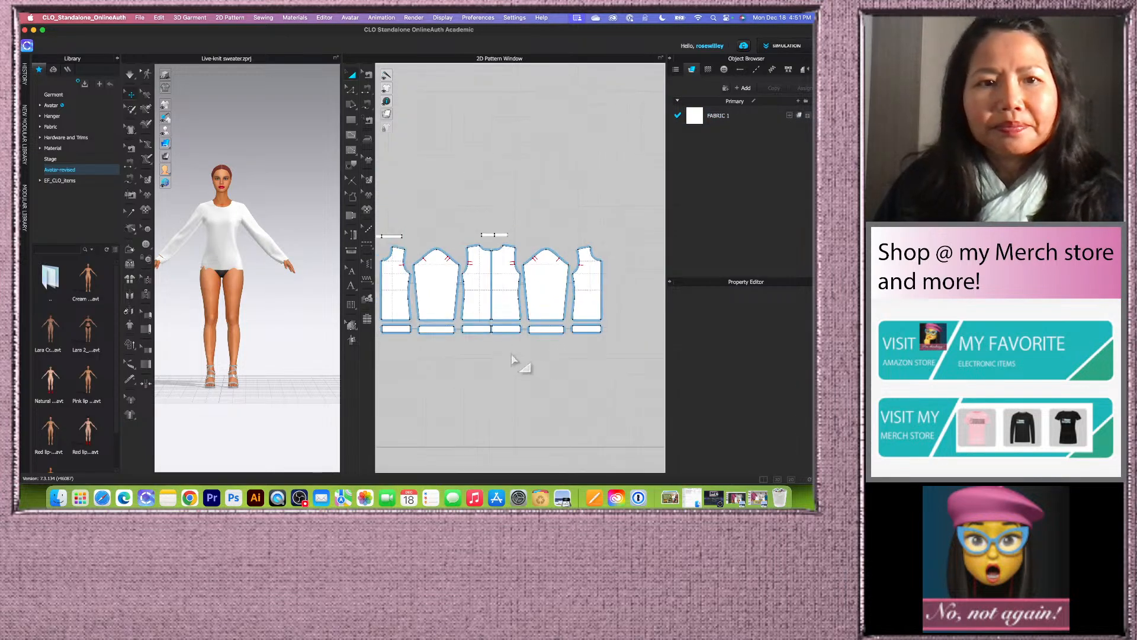
# - Select all the sweater pieces, including the neckbands and hem bands, and apply Strengthen to them
pyautogui.scroll(3, 279, 350)
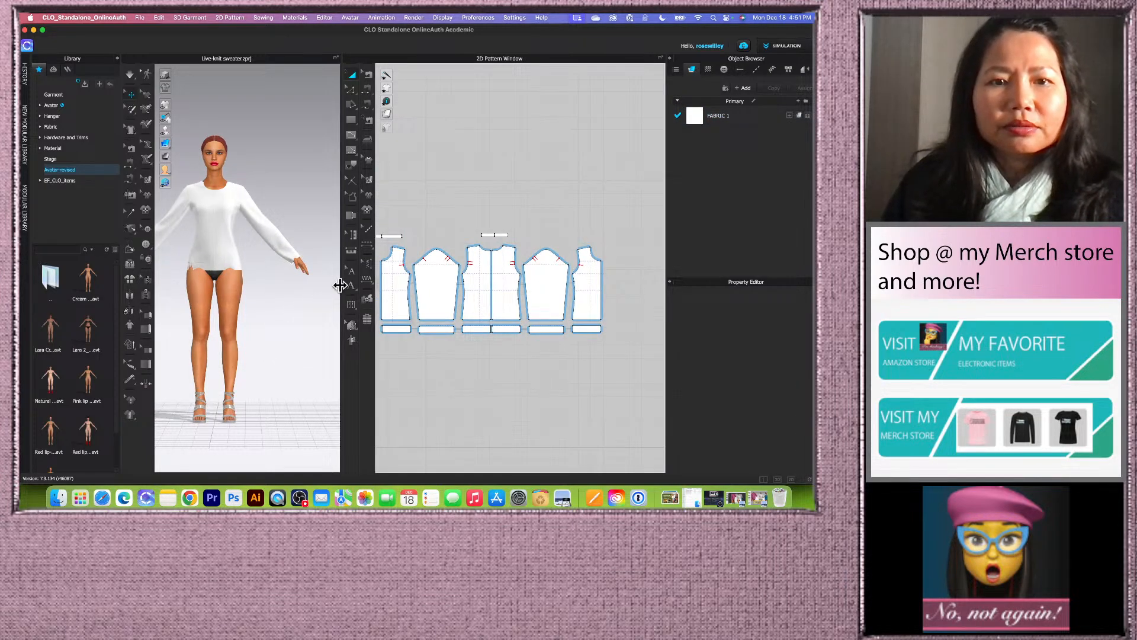
pyautogui.scroll(-3, 496, 248)
pyautogui.moveTo(410, 205); pyautogui.dragTo(622, 332)
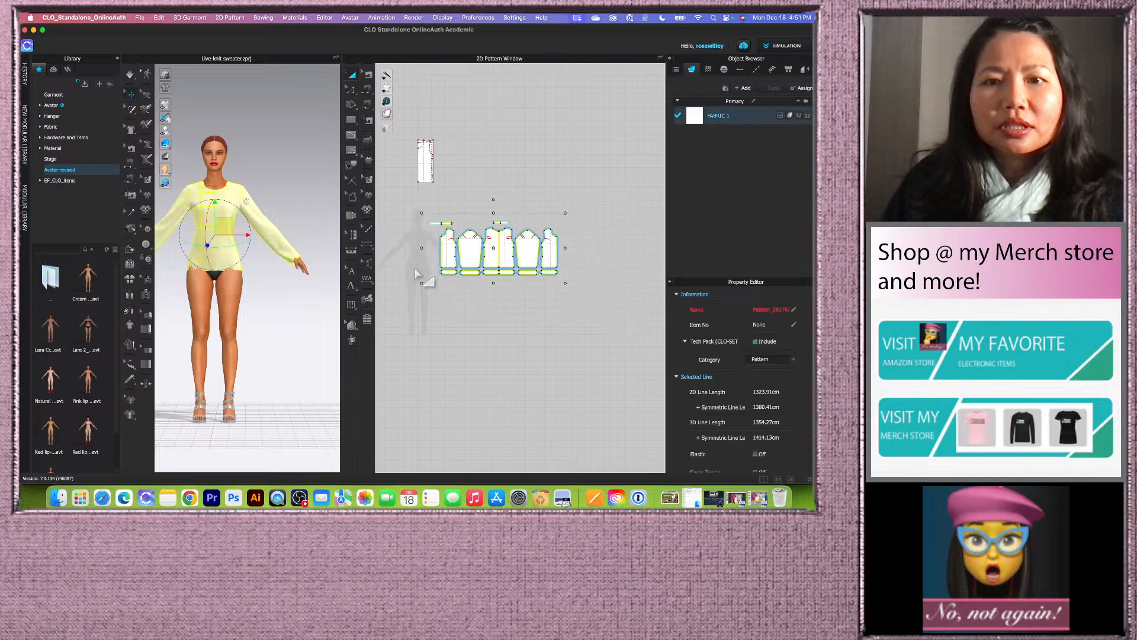
pyautogui.rightClick(505, 250)
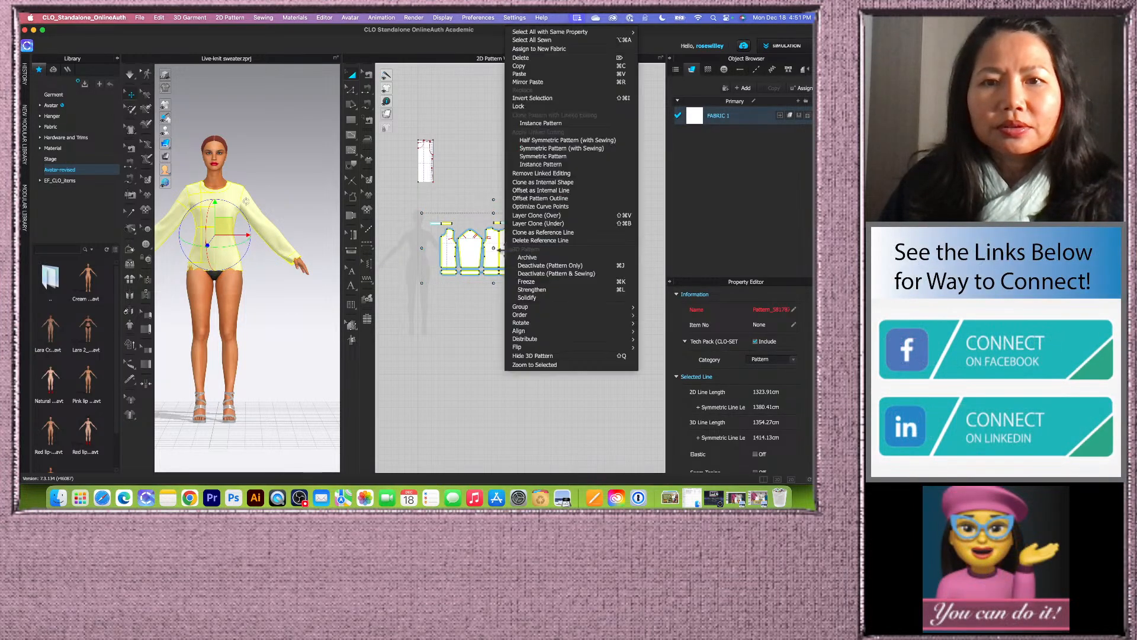
pyautogui.click(557, 289)
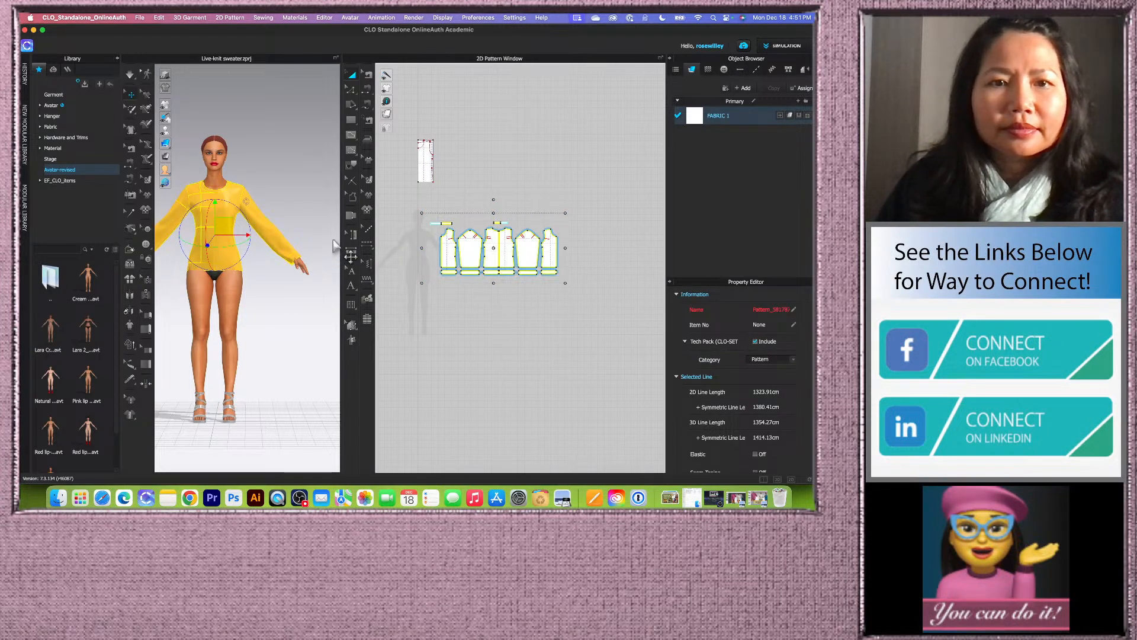
# - Simulate the strengthened sweater so its bands settle on the avatar, stop the simulation and deselect the pieces
pyautogui.moveTo(341, 240); pyautogui.dragTo(425, 239)
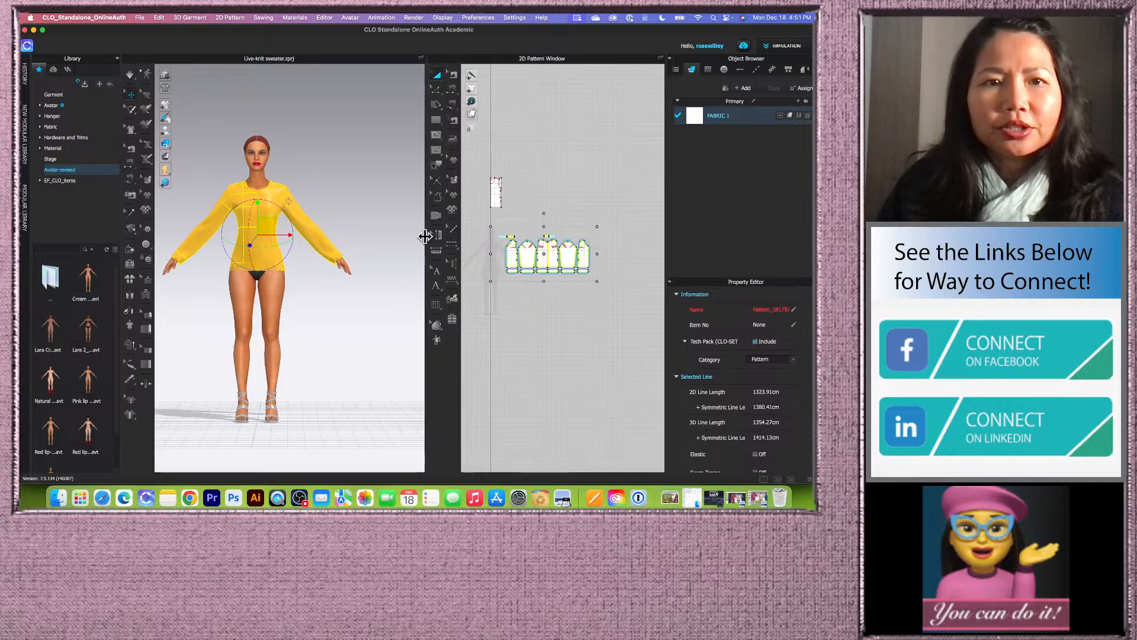
pyautogui.click(131, 74)
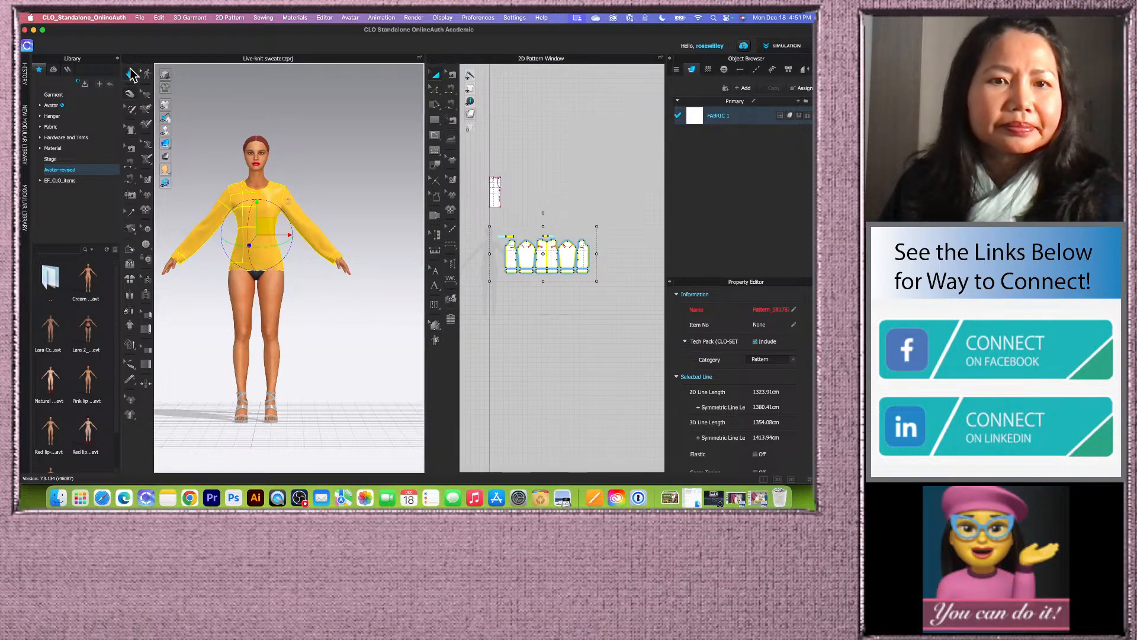
pyautogui.click(132, 75)
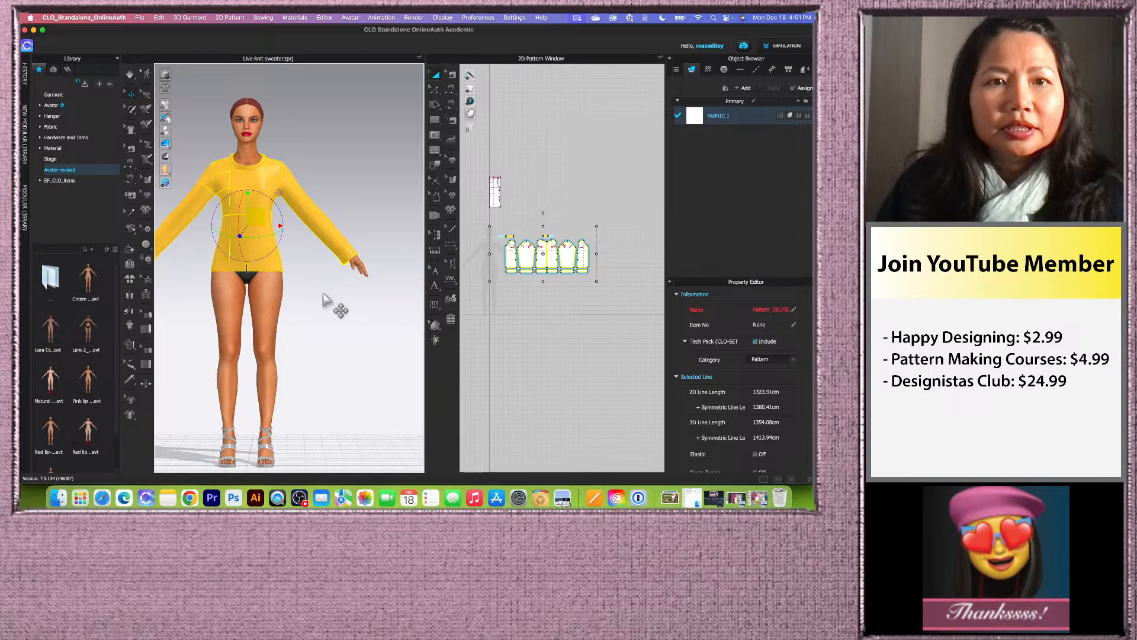
pyautogui.click(330, 300)
pyautogui.scroll(5, 330, 300)
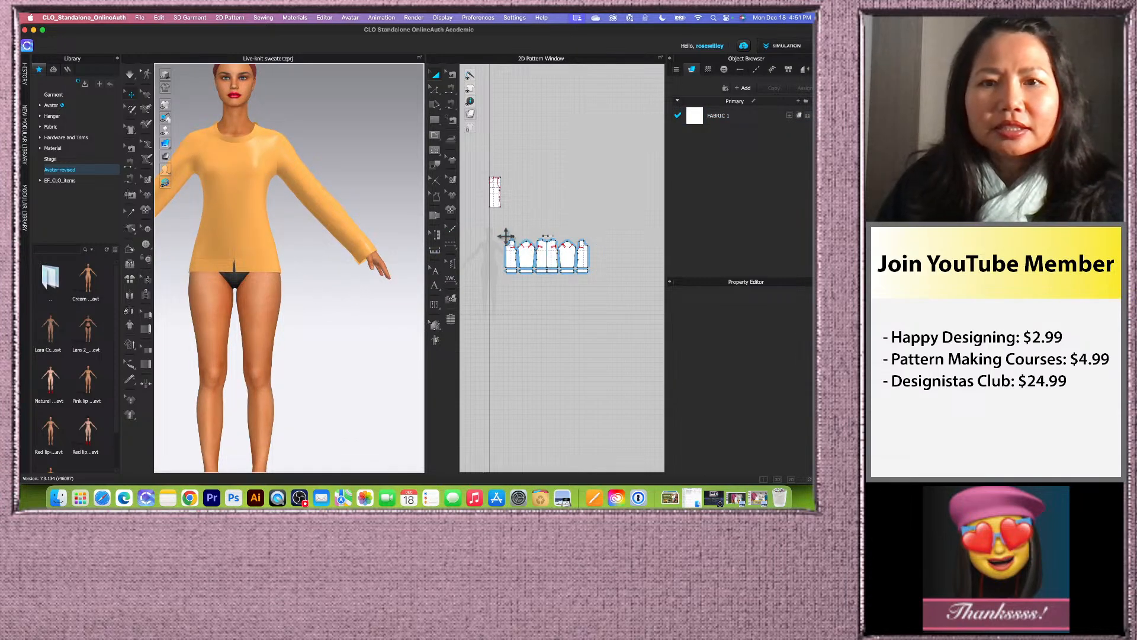
# - Select all the sweater pieces again and apply Unstrengthen to them
pyautogui.moveTo(494, 233); pyautogui.dragTo(617, 302)
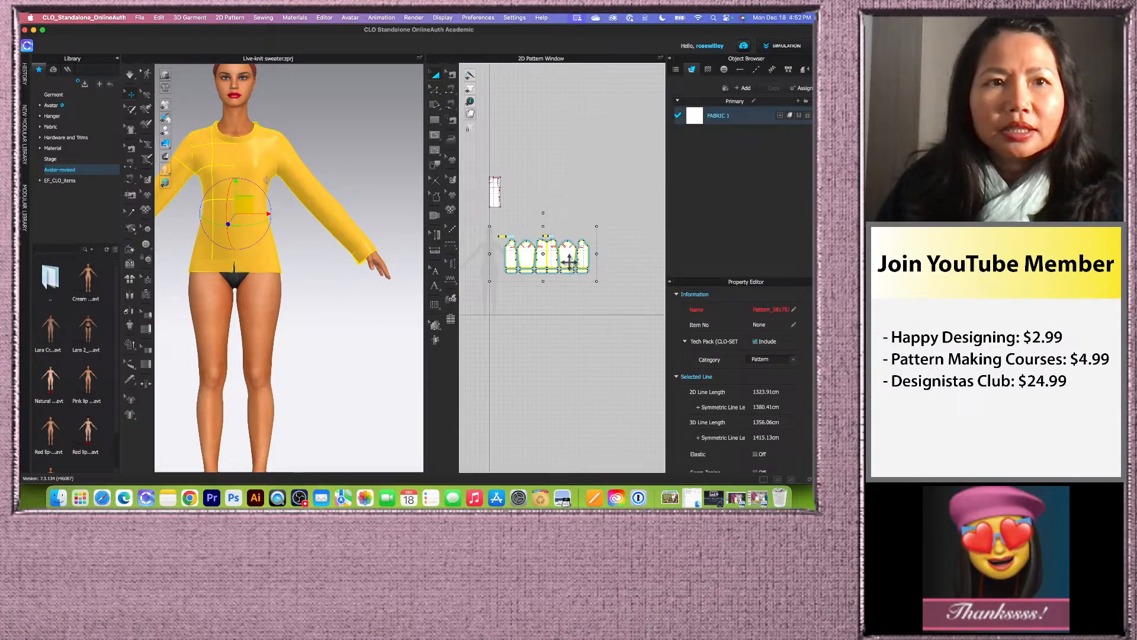
pyautogui.rightClick(570, 262)
pyautogui.click(472, 320)
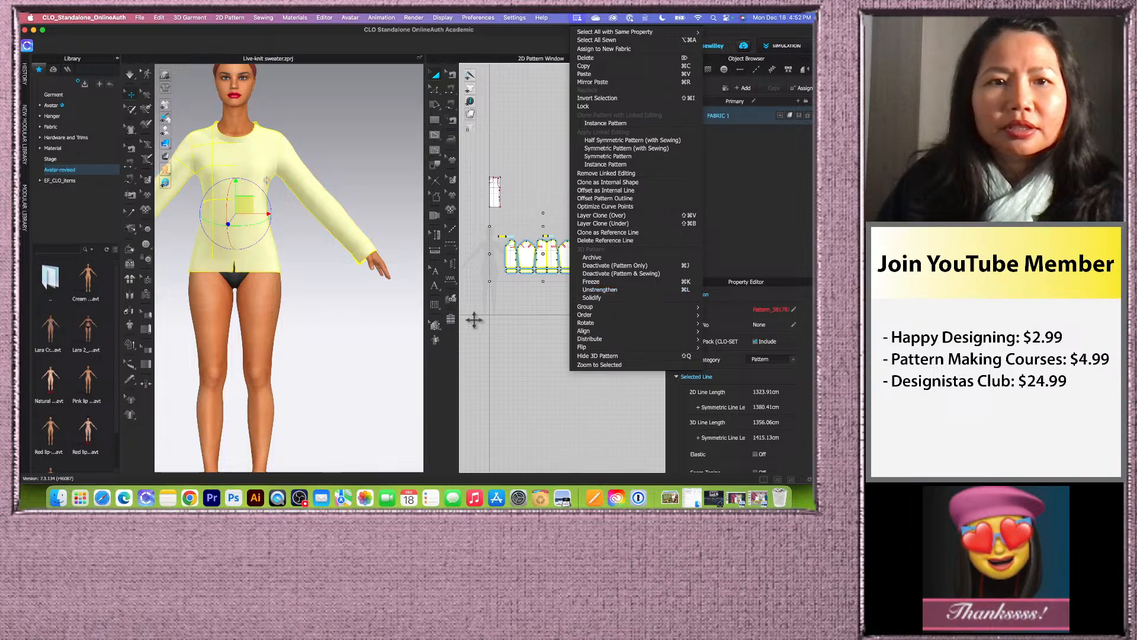
pyautogui.scroll(2, 332, 330)
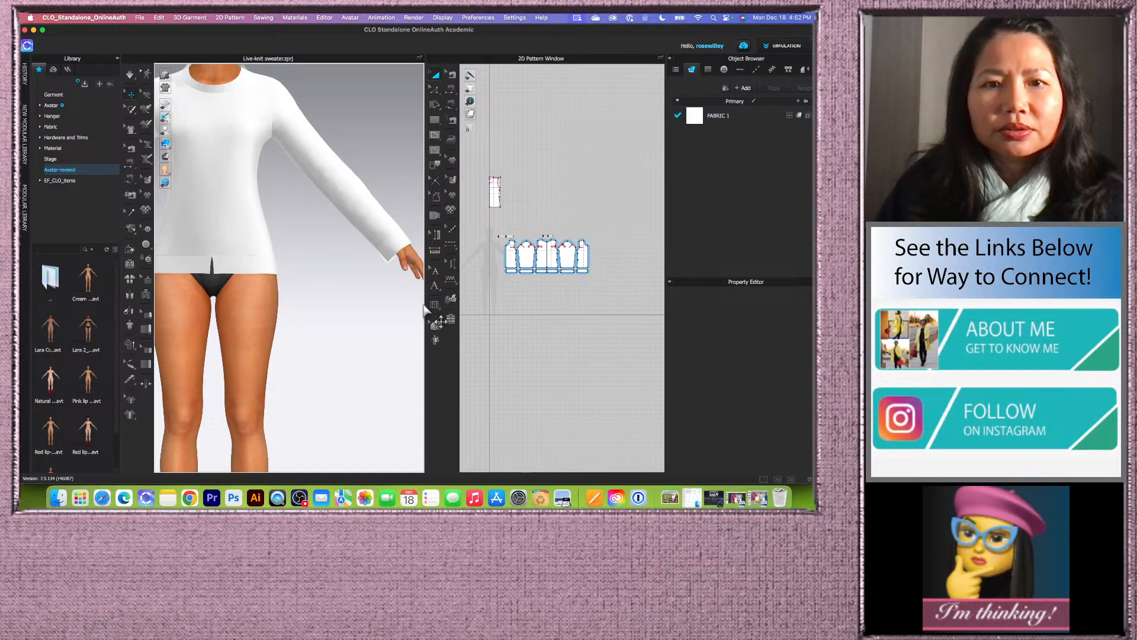
# - Sew the open ends of the body hem bands together at the center front and the side seam in 3D
pyautogui.moveTo(424, 303); pyautogui.dragTo(509, 302)
pyautogui.scroll(3, 370, 307)
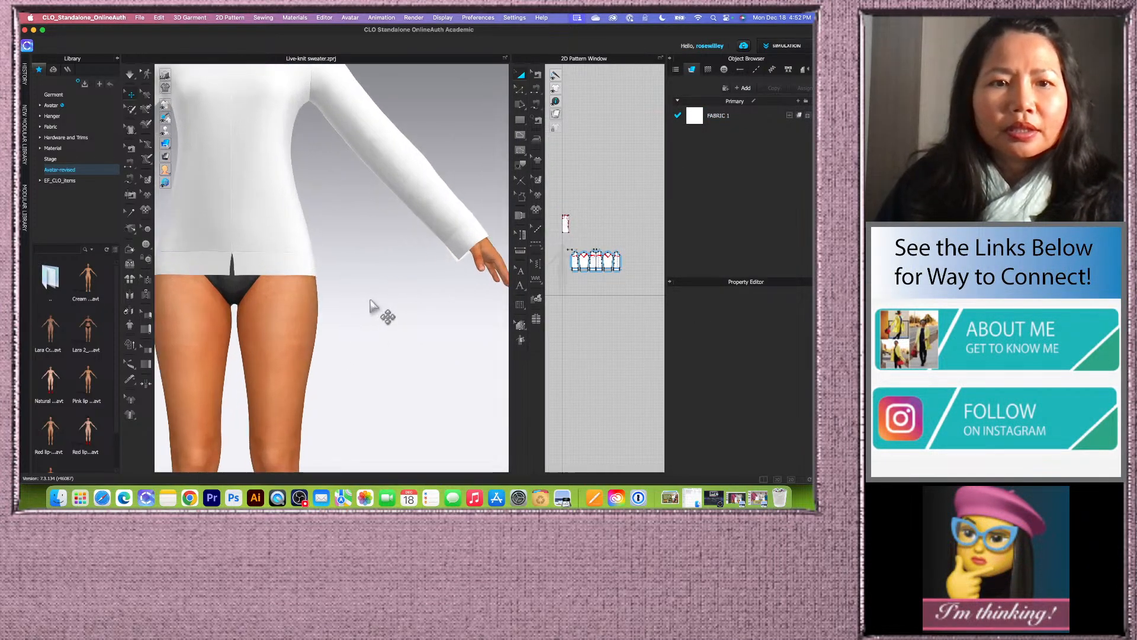
pyautogui.click(537, 93)
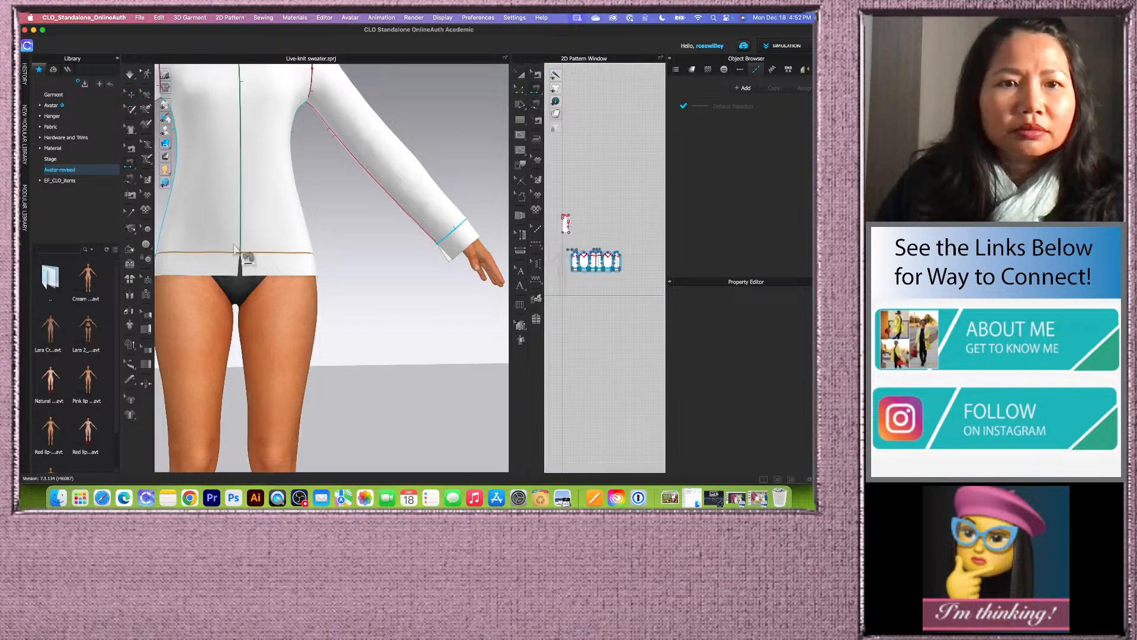
pyautogui.scroll(3, 228, 267)
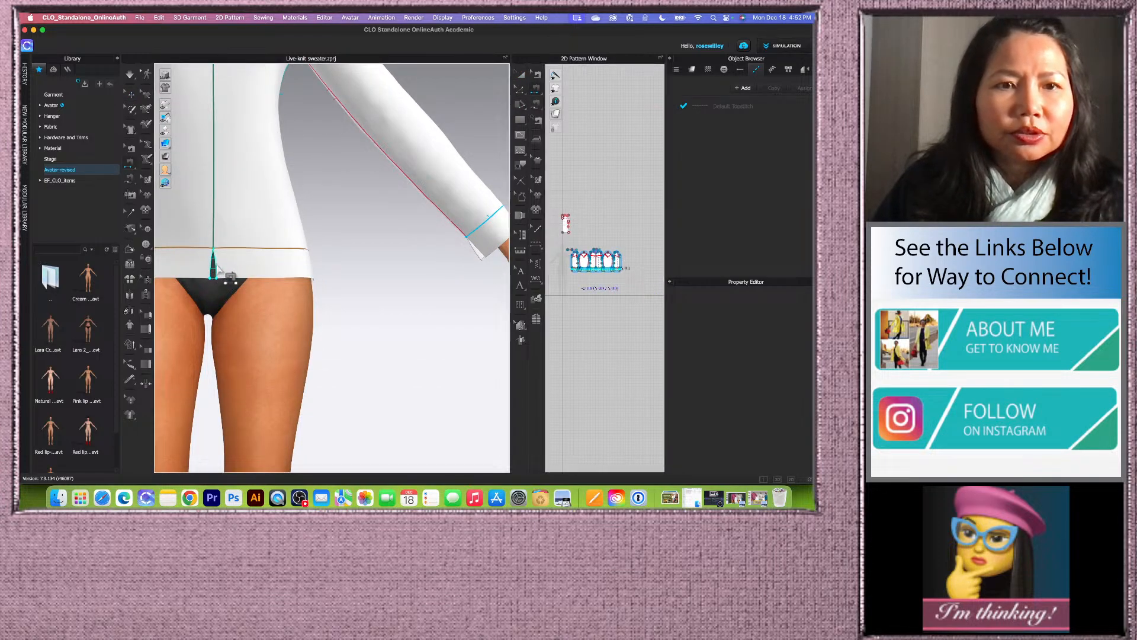
pyautogui.click(217, 269)
pyautogui.moveTo(399, 292); pyautogui.dragTo(293, 296, button='right')
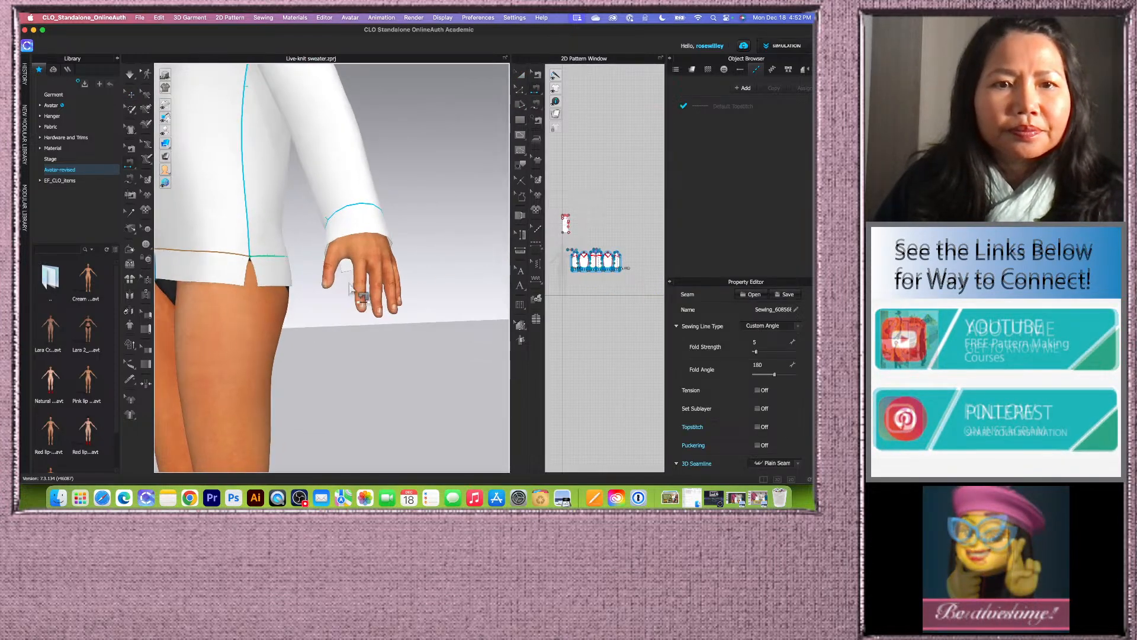
pyautogui.click(245, 276)
pyautogui.click(257, 280)
# - Sew the two back hem band ends together at the center back slit in 3D
pyautogui.moveTo(386, 363)
pyautogui.mouseDown(button='right')
pyautogui.moveTo(322, 365)
pyautogui.moveTo(367, 368)
pyautogui.mouseUp(button='right')
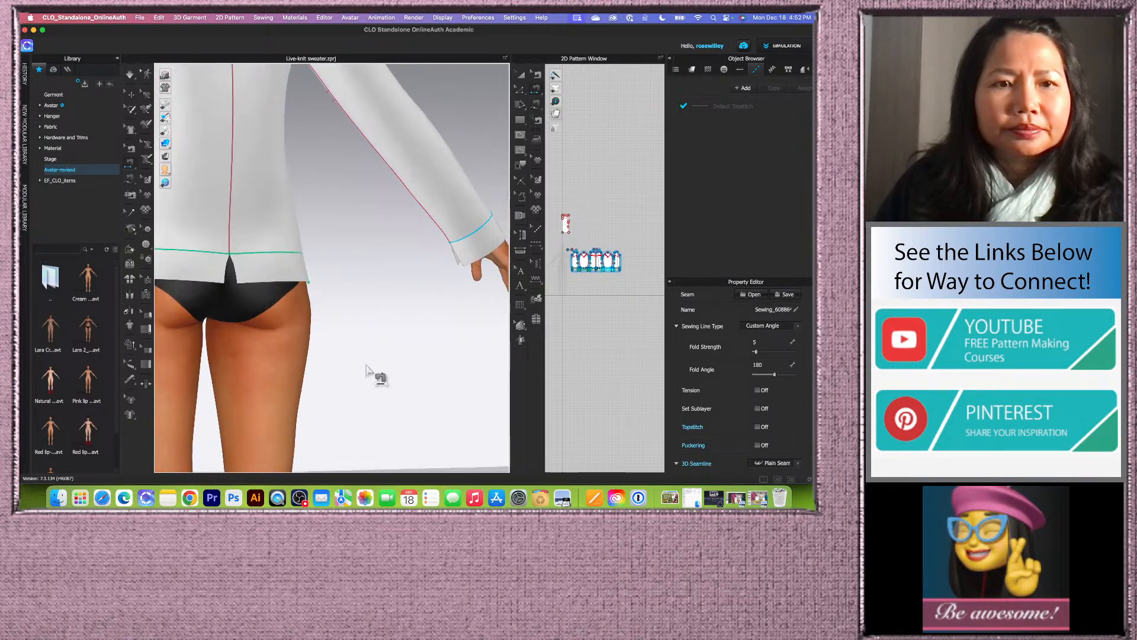
pyautogui.click(234, 277)
pyautogui.click(236, 279)
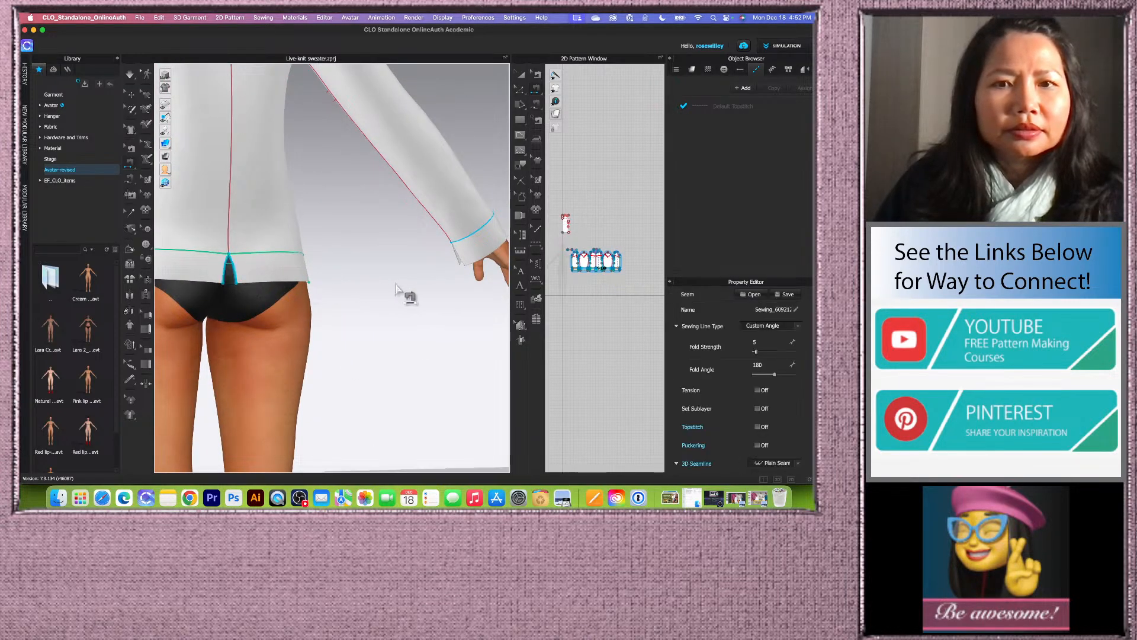
# - Sew the two short ends of the sleeve hem band together in the 2D pattern
pyautogui.moveTo(396, 286); pyautogui.dragTo(324, 285, button='right')
pyautogui.scroll(-3, 437, 272)
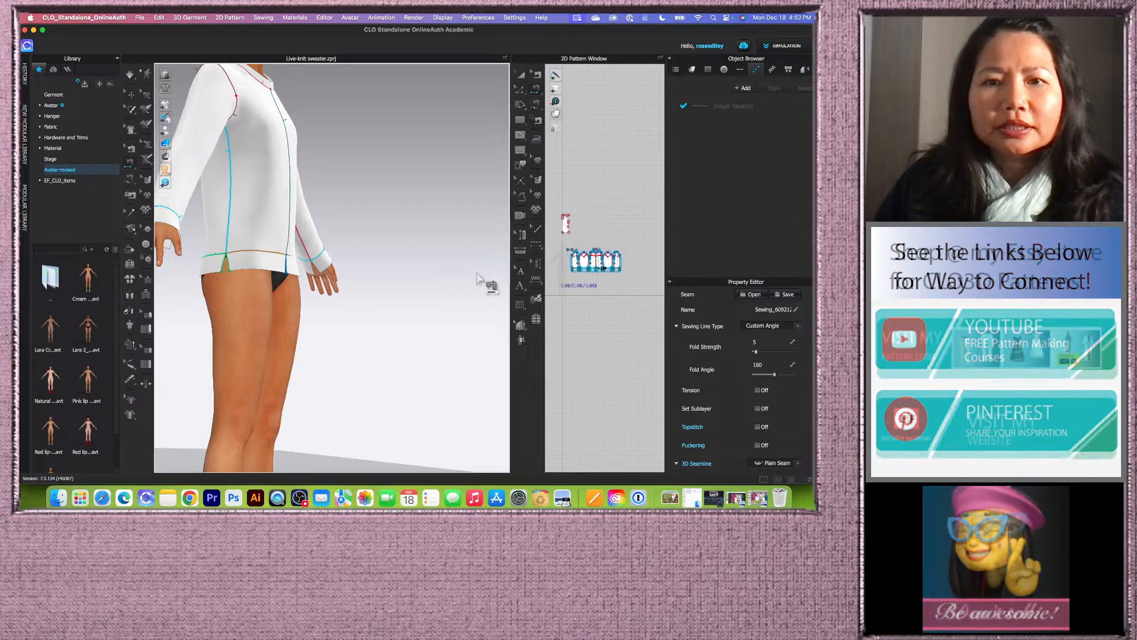
pyautogui.scroll(-3, 405, 281)
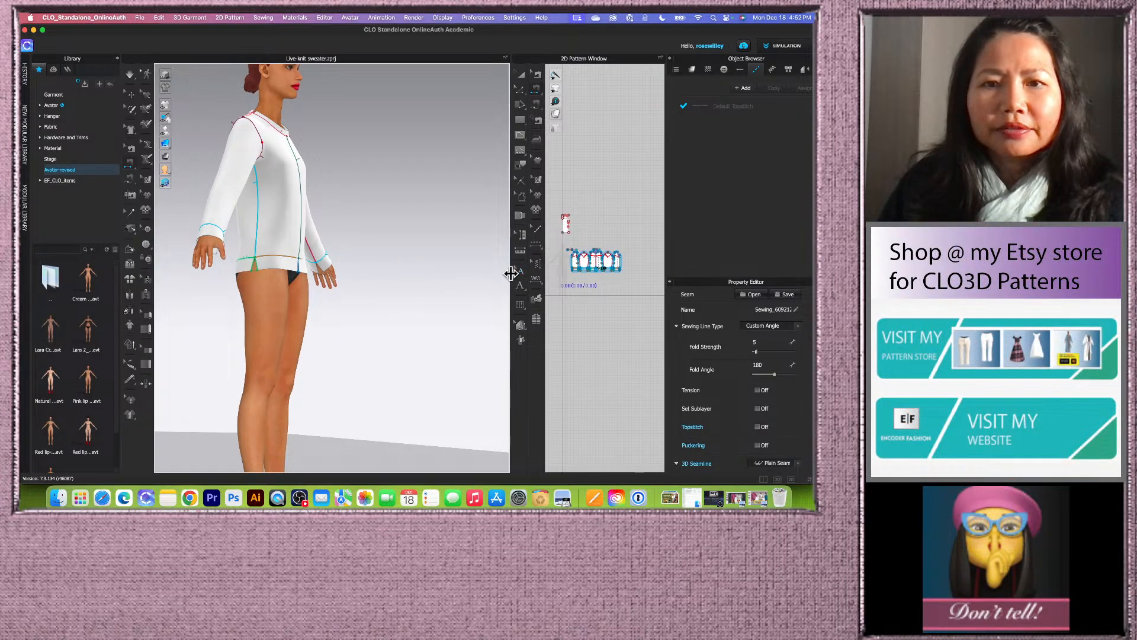
pyautogui.moveTo(510, 272); pyautogui.dragTo(381, 272)
pyautogui.scroll(5, 513, 260)
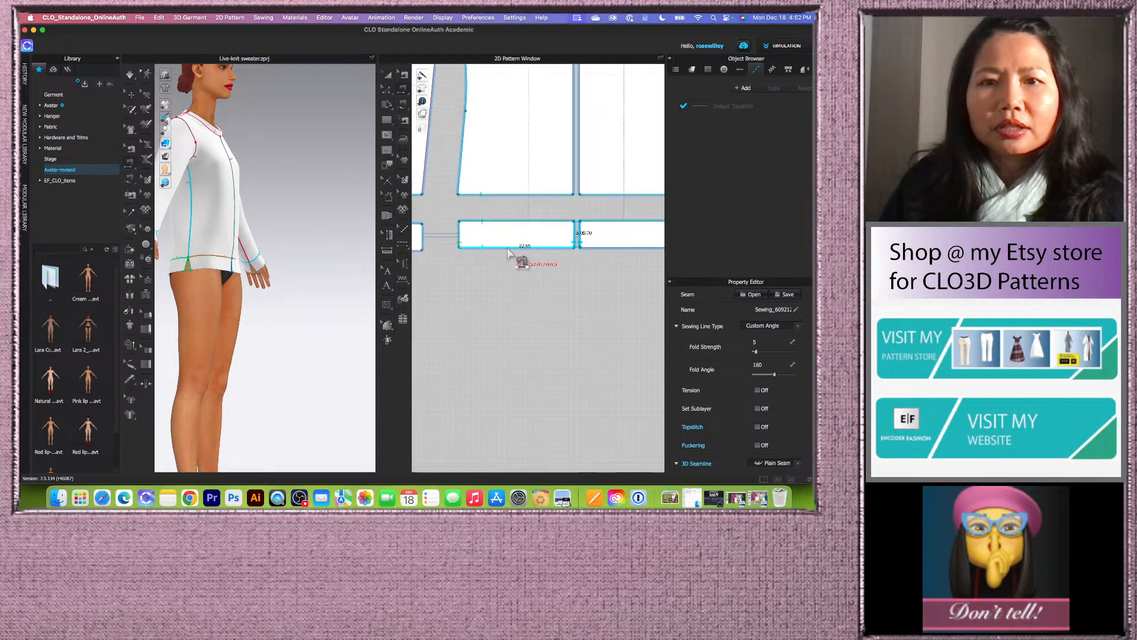
pyautogui.scroll(-5, 563, 269)
pyautogui.scroll(5, 461, 231)
pyautogui.scroll(-3, 518, 236)
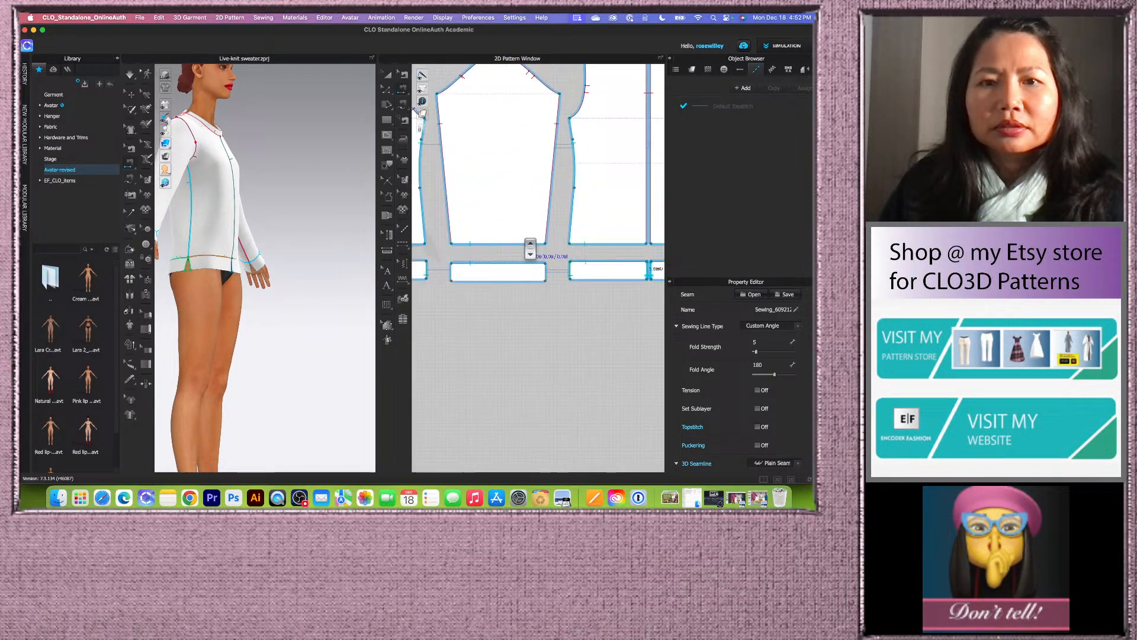
pyautogui.click(450, 277)
pyautogui.click(546, 278)
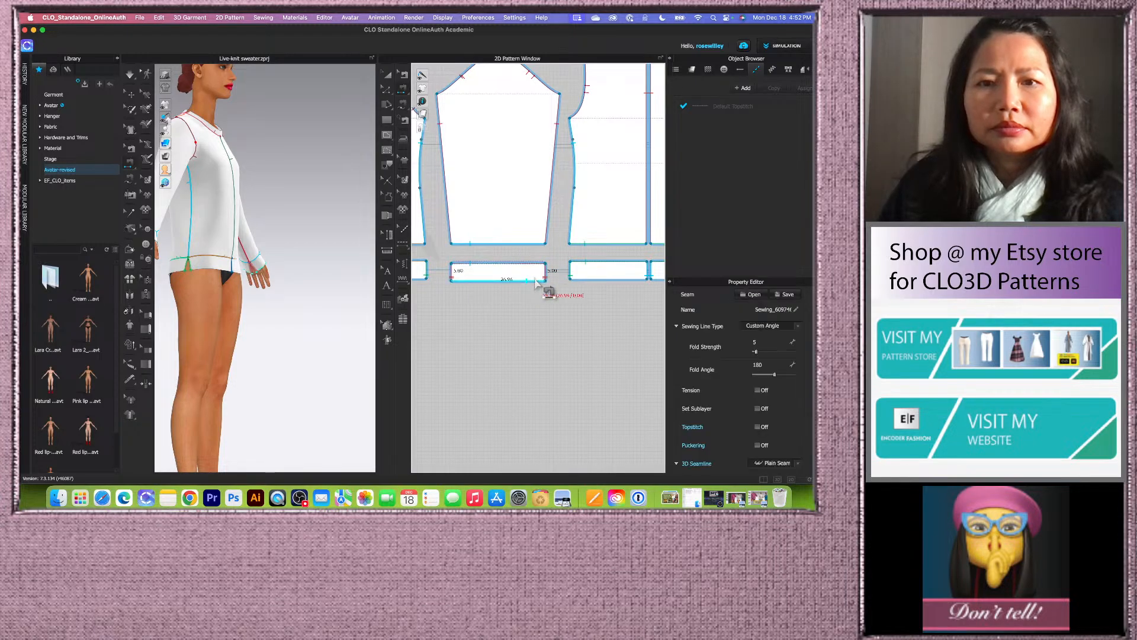
# - Select all the sweater pieces and bands in the 2D pattern and apply Strengthen to them
pyautogui.scroll(-5, 290, 273)
pyautogui.moveTo(314, 271); pyautogui.dragTo(262, 275, button='right')
pyautogui.scroll(-5, 493, 231)
pyautogui.click(387, 76)
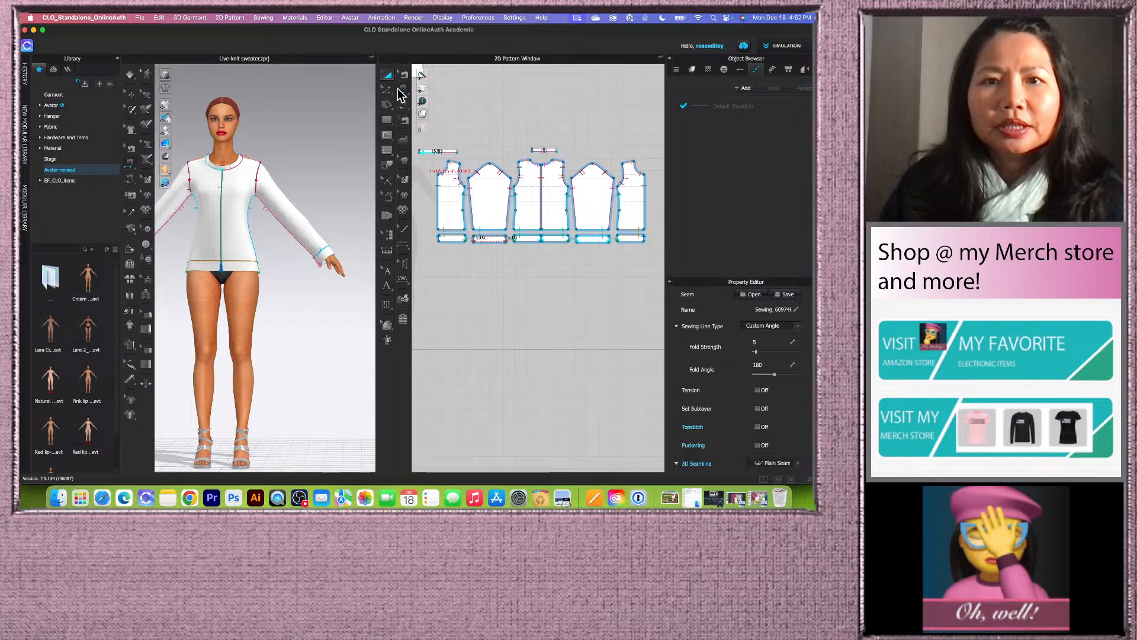
pyautogui.scroll(-3, 455, 191)
pyautogui.moveTo(438, 172); pyautogui.dragTo(565, 228)
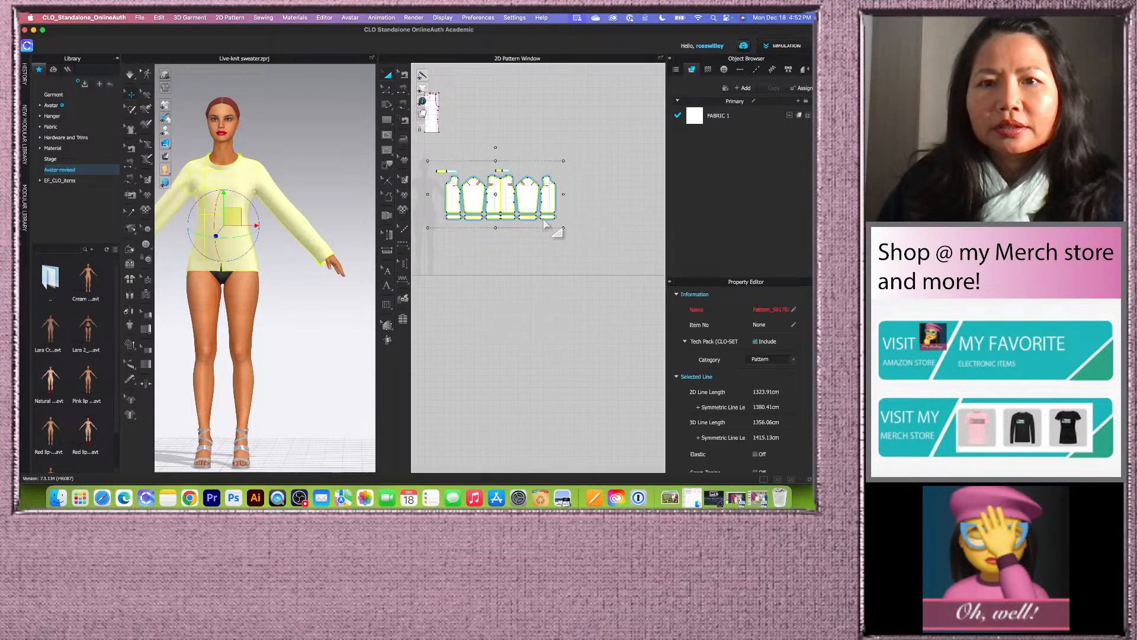
pyautogui.rightClick(522, 196)
pyautogui.click(570, 290)
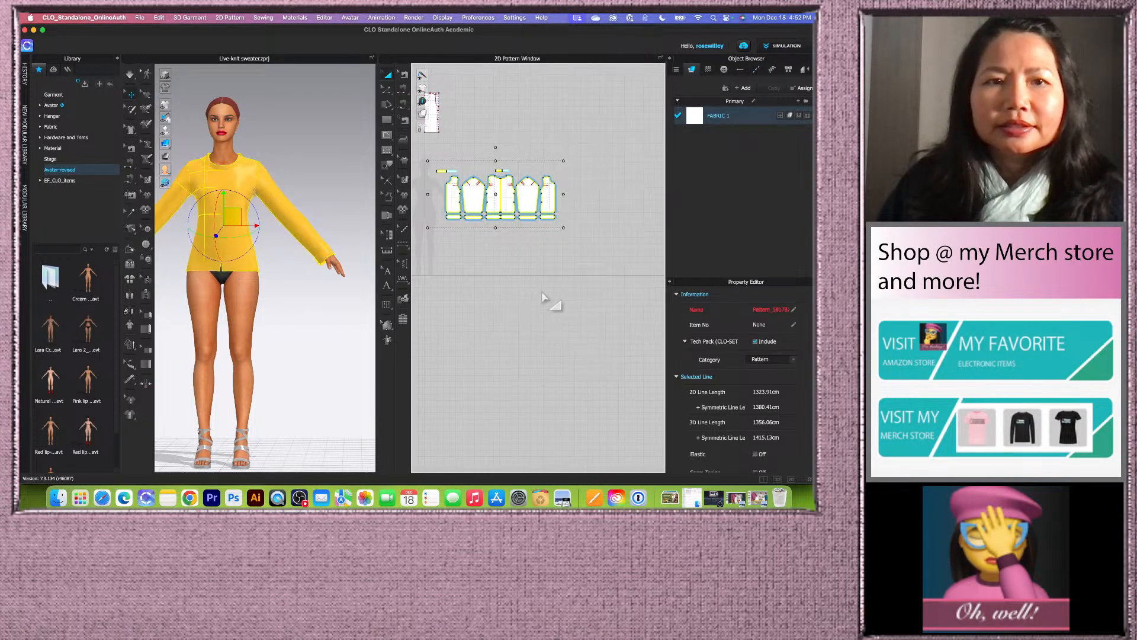
# - Simulate the strengthened sweater with its closed bands, stop the simulation, deselect the pieces and check the drape on the avatar
pyautogui.click(129, 75)
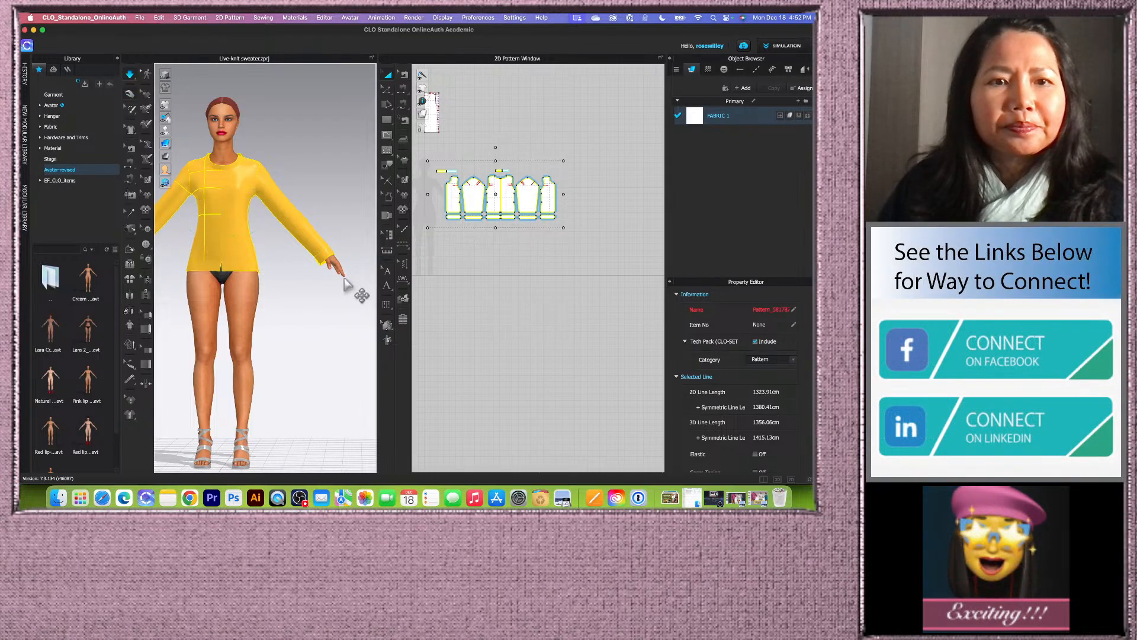
pyautogui.click(129, 75)
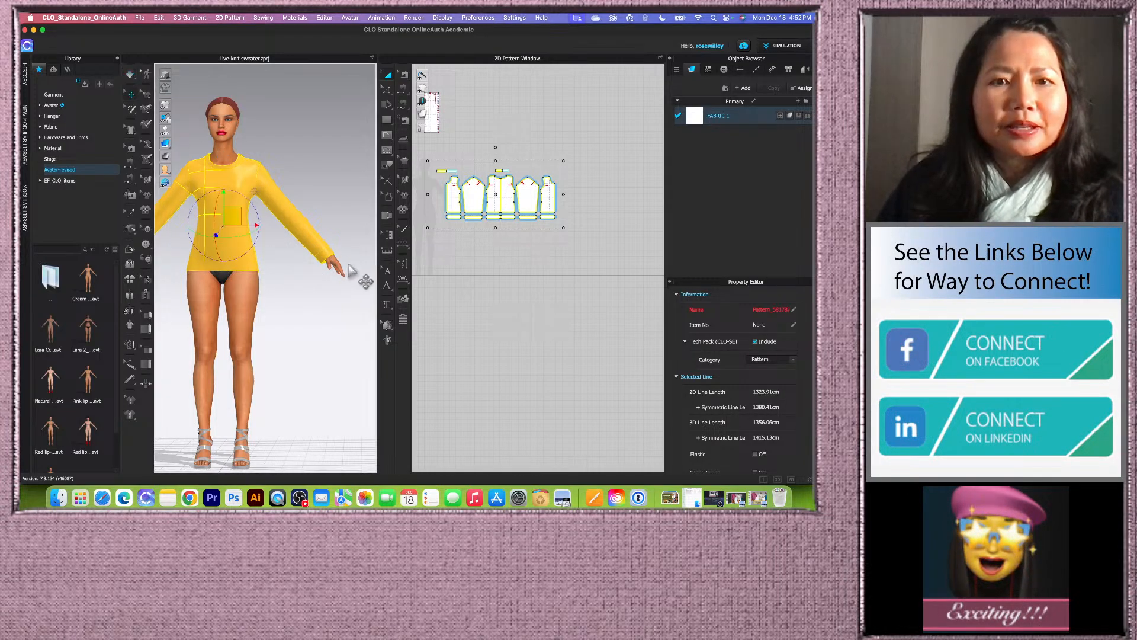
pyautogui.moveTo(376, 258); pyautogui.dragTo(490, 261)
pyautogui.click(426, 233)
pyautogui.scroll(5, 309, 273)
pyautogui.scroll(-4, 379, 298)
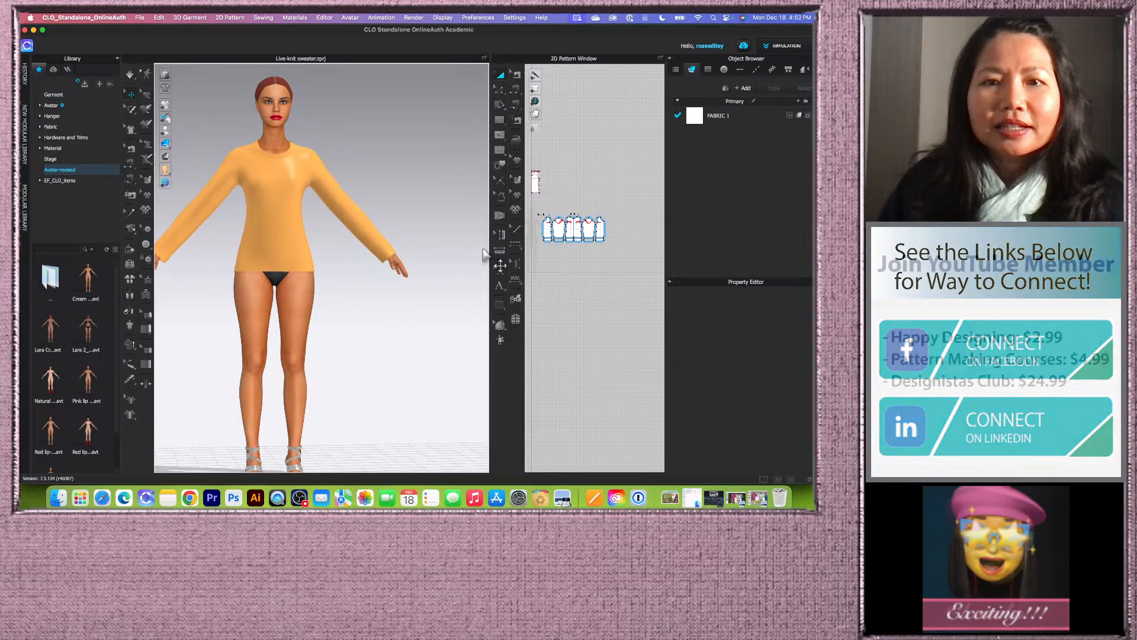
pyautogui.moveTo(490, 249); pyautogui.dragTo(403, 255)
pyautogui.scroll(-3, 334, 273)
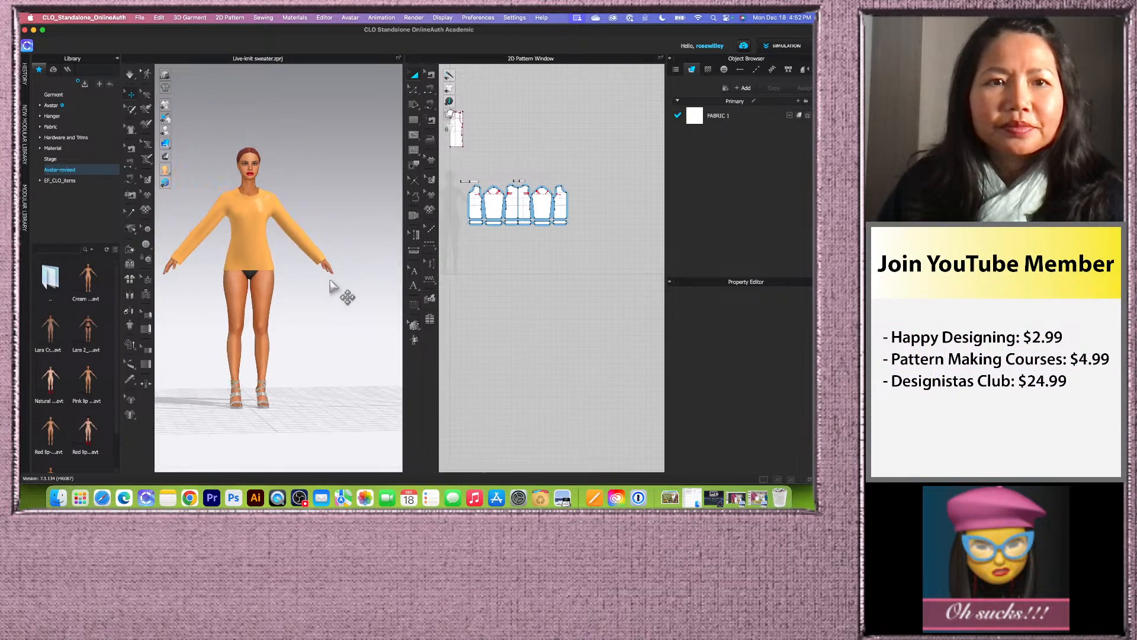
pyautogui.moveTo(313, 299); pyautogui.dragTo(360, 282, button='middle')
pyautogui.scroll(2, 331, 285)
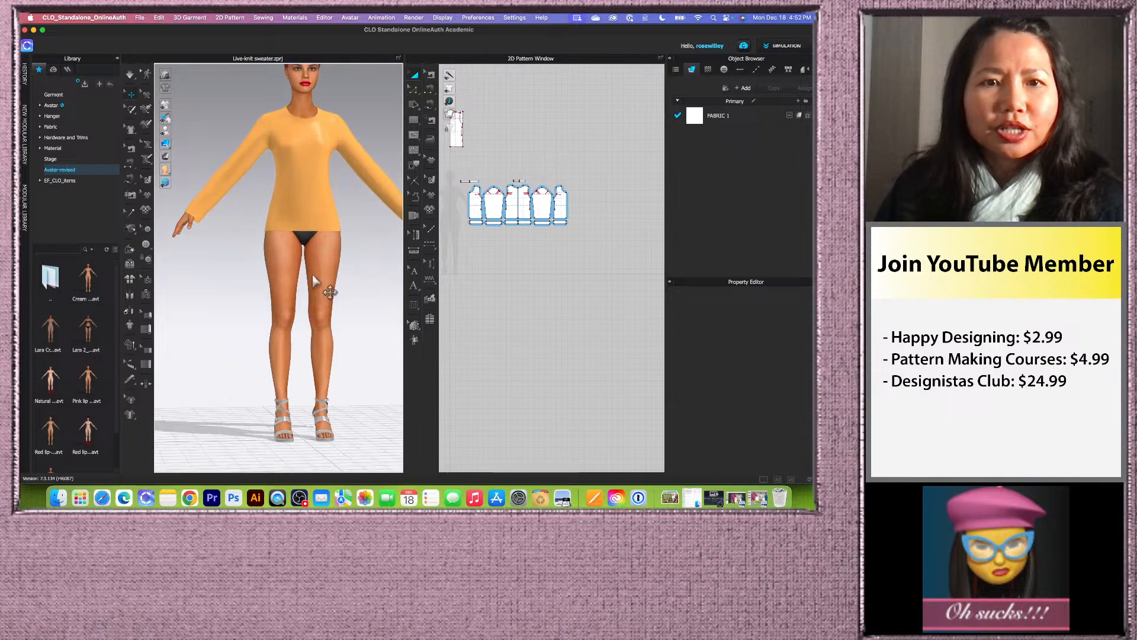
pyautogui.scroll(4, 332, 320)
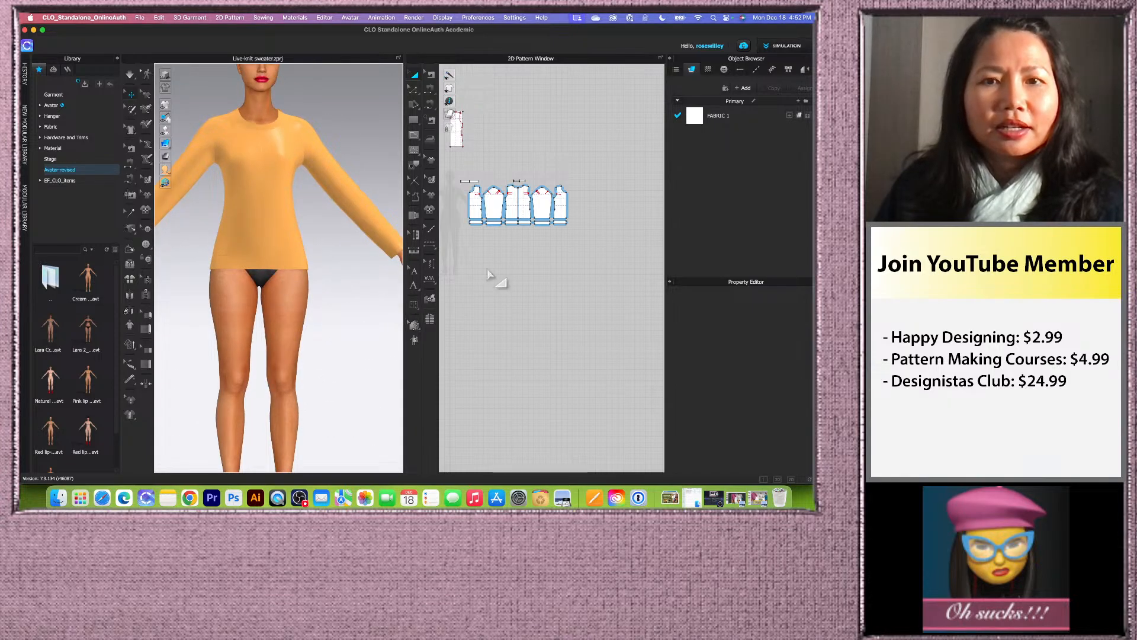
# - Select every sweater piece and band and remove the strengthening with Unstrengthen
pyautogui.scroll(-2, 525, 255)
pyautogui.moveTo(476, 194); pyautogui.dragTo(578, 249)
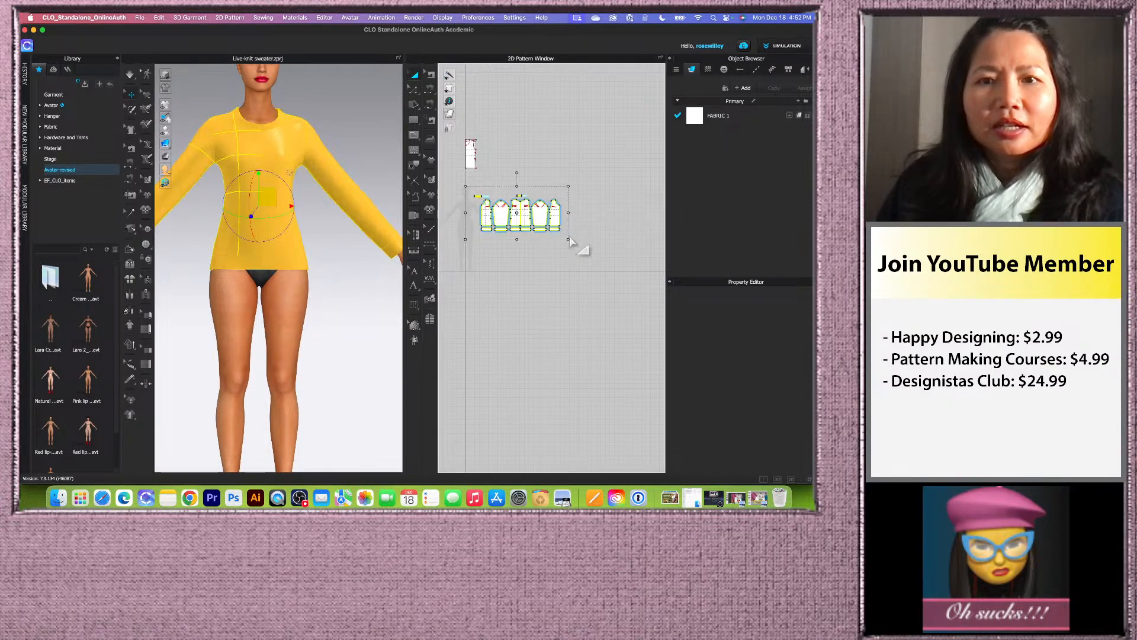
pyautogui.rightClick(538, 217)
pyautogui.moveTo(580, 323)
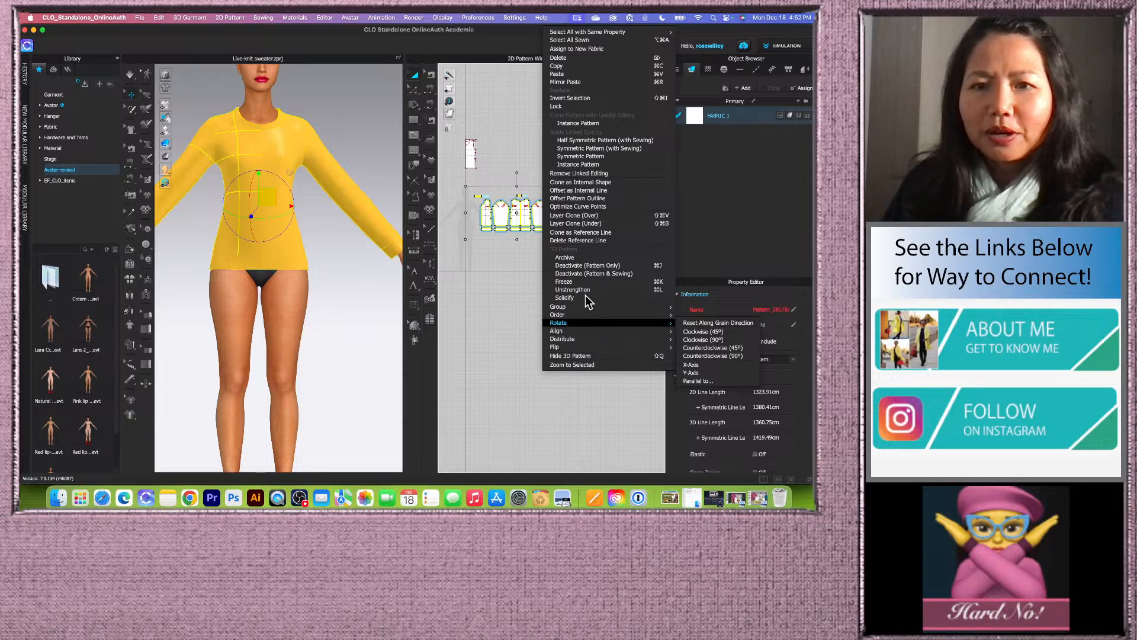
pyautogui.click(586, 298)
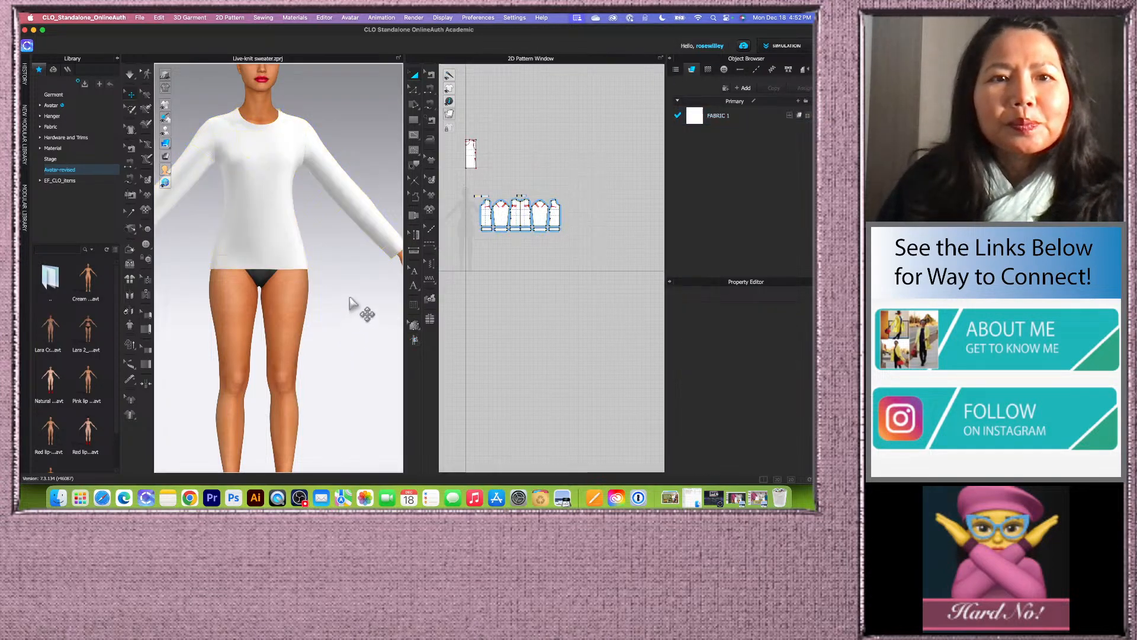
pyautogui.scroll(-1, 557, 159)
pyautogui.scroll(3, 531, 178)
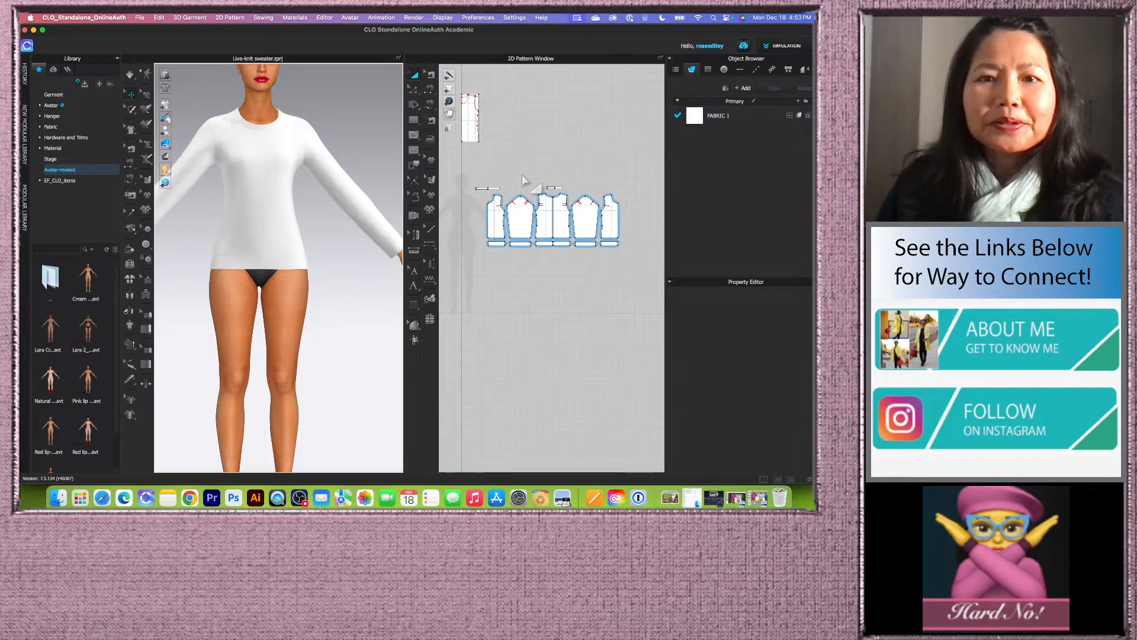
pyautogui.moveTo(403, 182); pyautogui.dragTo(436, 180)
pyautogui.scroll(-3, 358, 246)
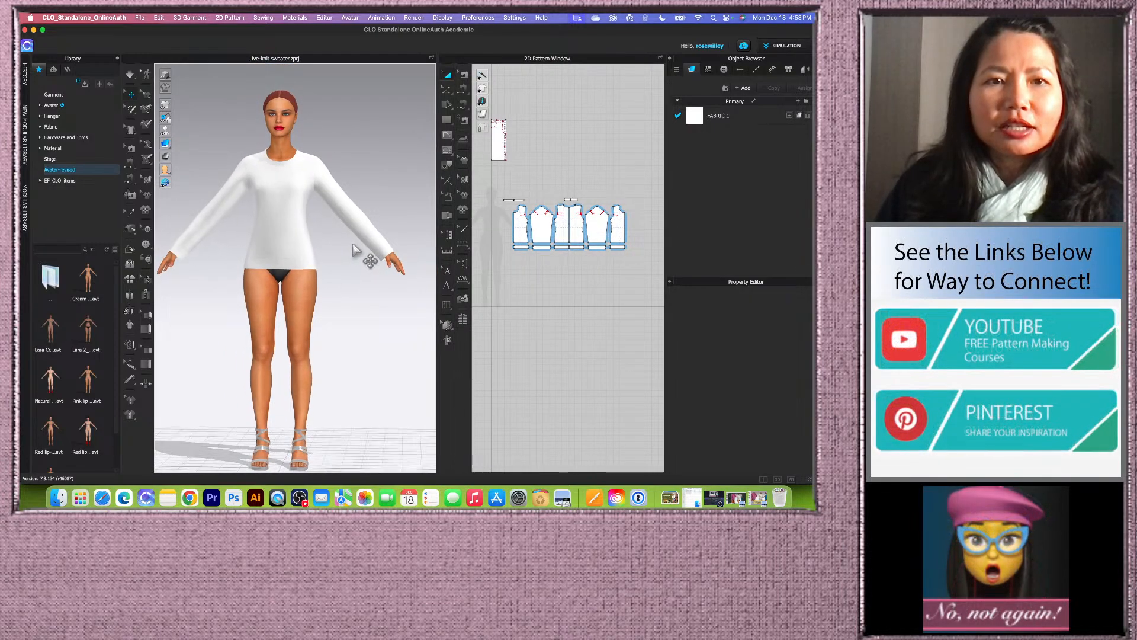
# - Add the folder "18-digital knit fabrics cable-1x1 rib_seamless repeat" from Desktop > Free_18 cable-1x1 rib knit fabric to the library
pyautogui.click(125, 245)
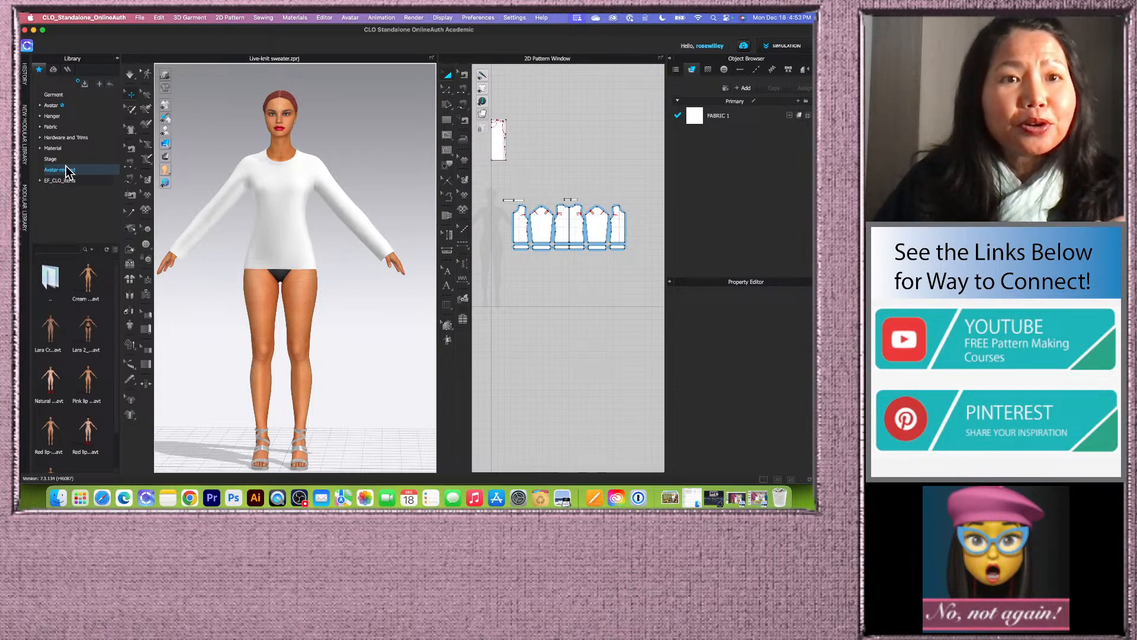
pyautogui.click(101, 86)
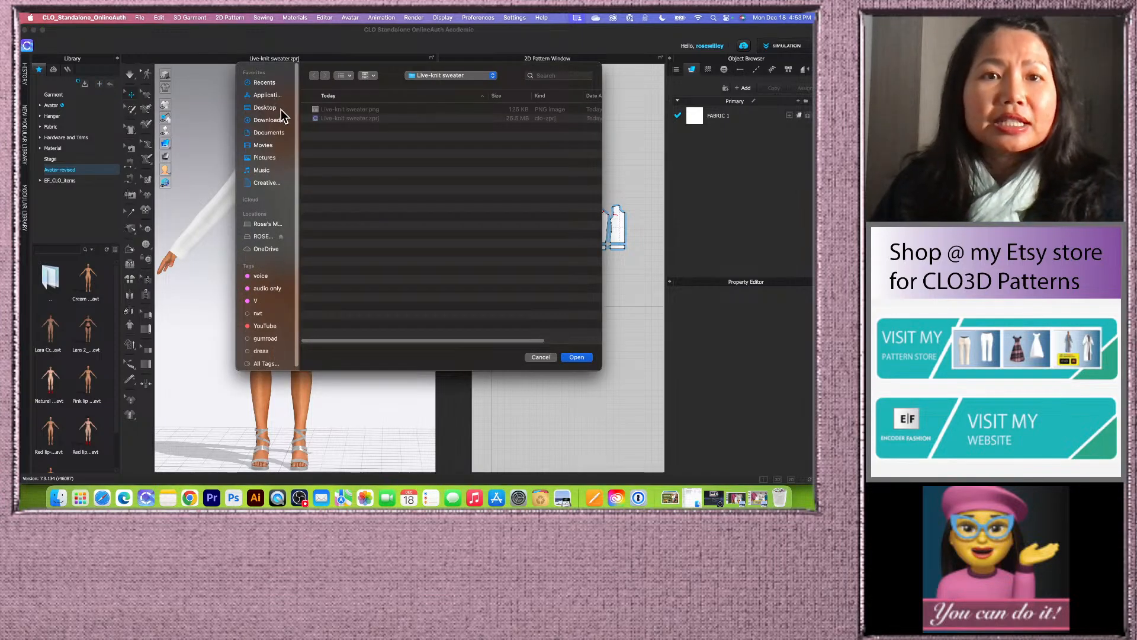
pyautogui.click(265, 107)
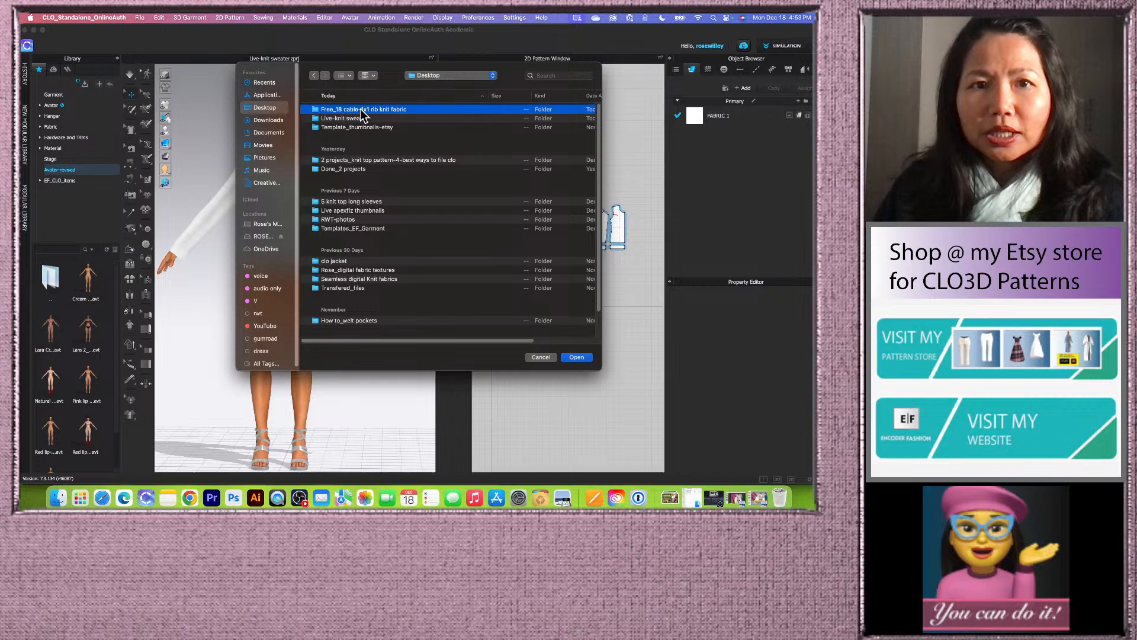
pyautogui.doubleClick(339, 109)
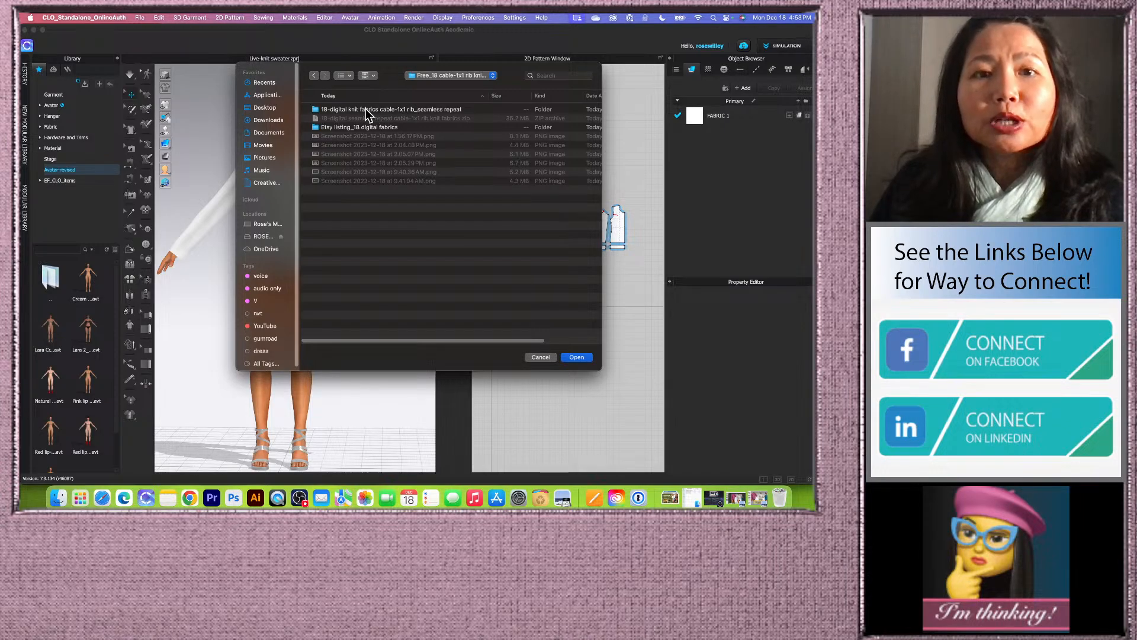
pyautogui.click(365, 112)
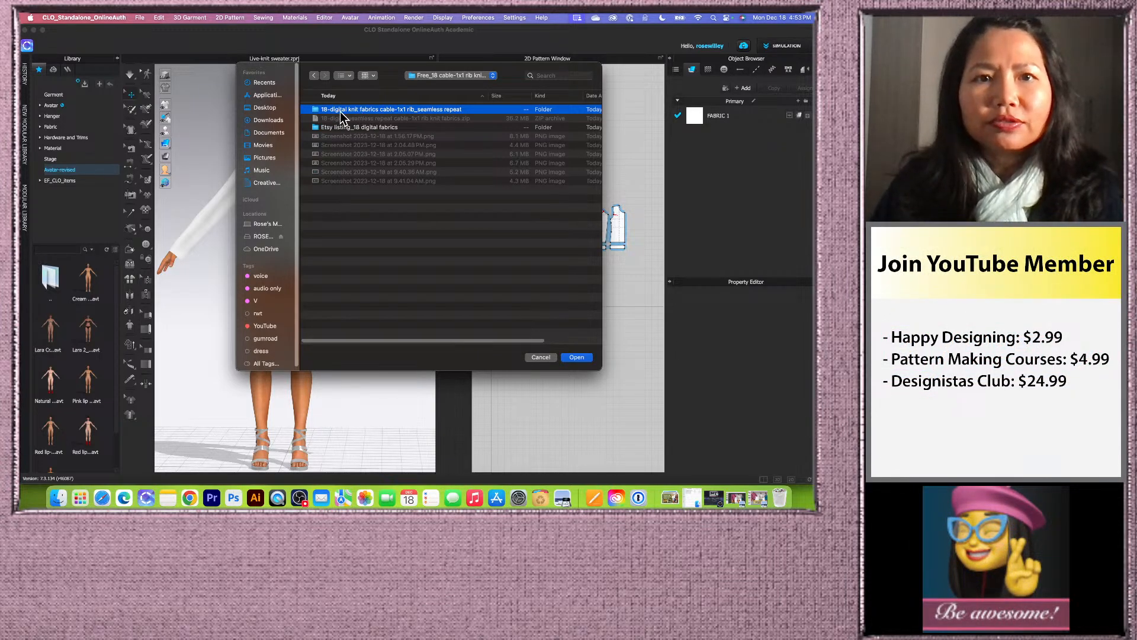
pyautogui.click(576, 357)
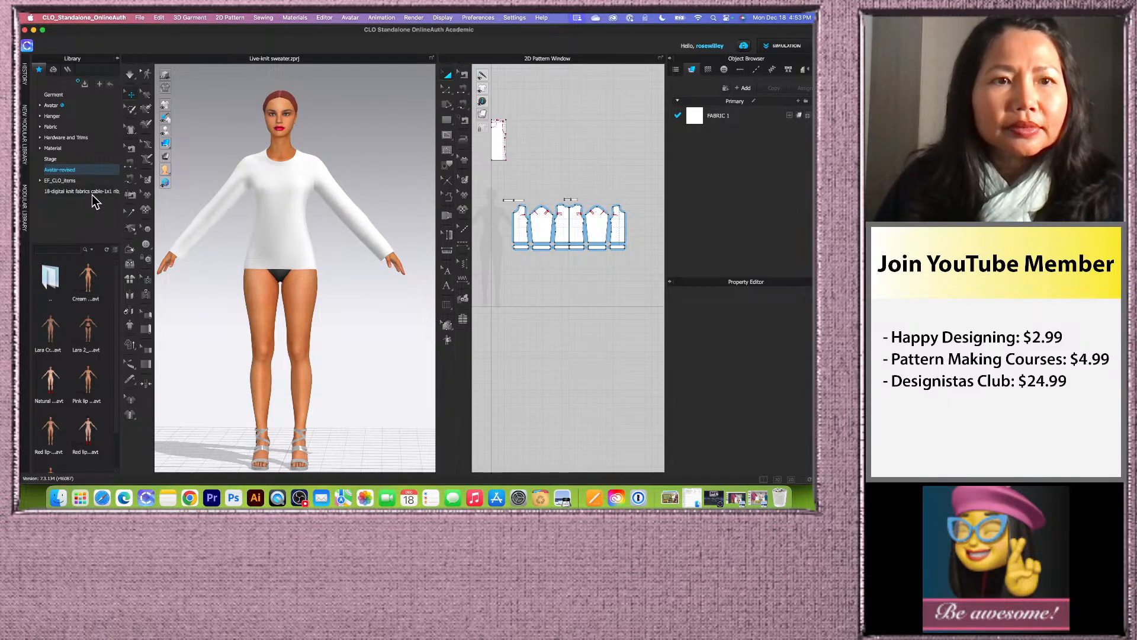
# - Open the added knit fabrics folder in the library and apply "Blue-cable knit fabric.jpg" to the sweater with the Texture map type
pyautogui.click(83, 192)
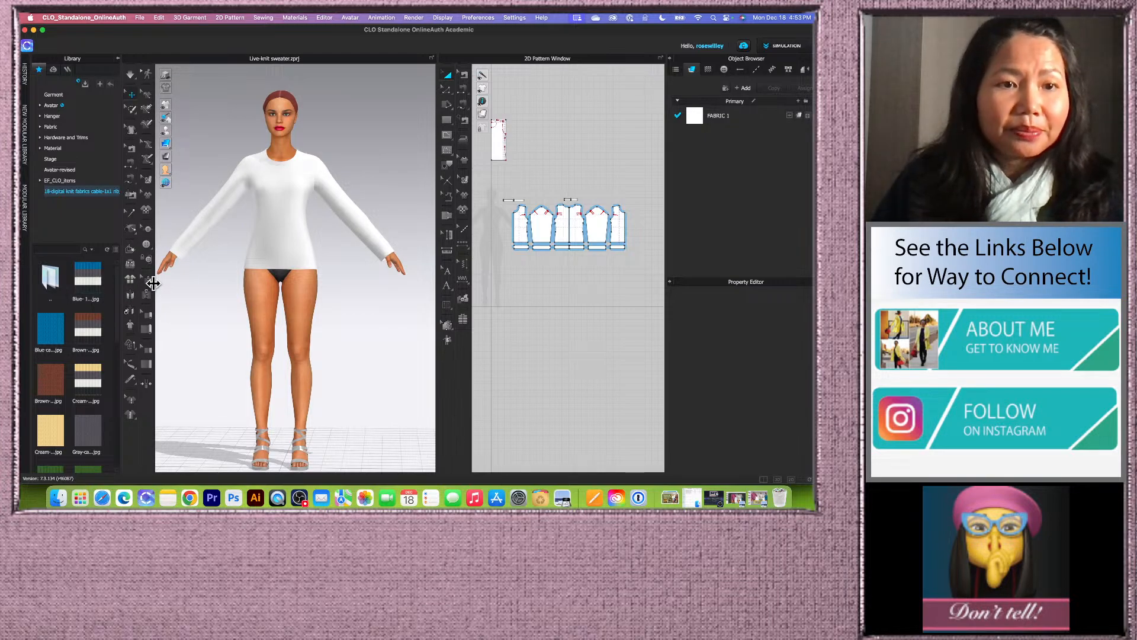
pyautogui.moveTo(115, 293); pyautogui.dragTo(148, 292)
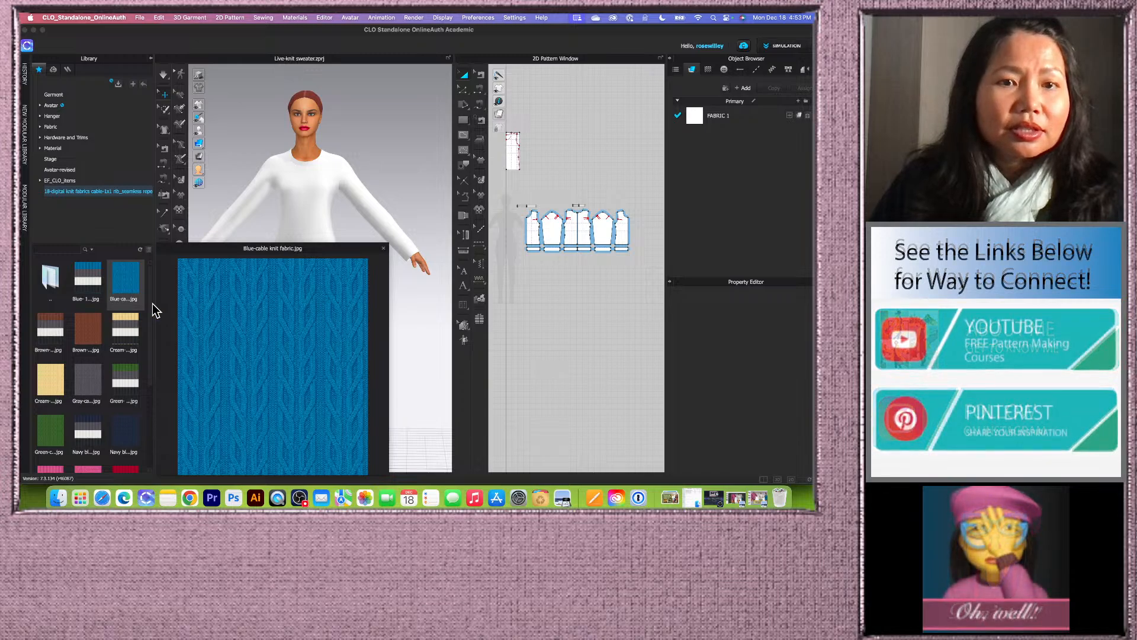
pyautogui.scroll(-3, 80, 360)
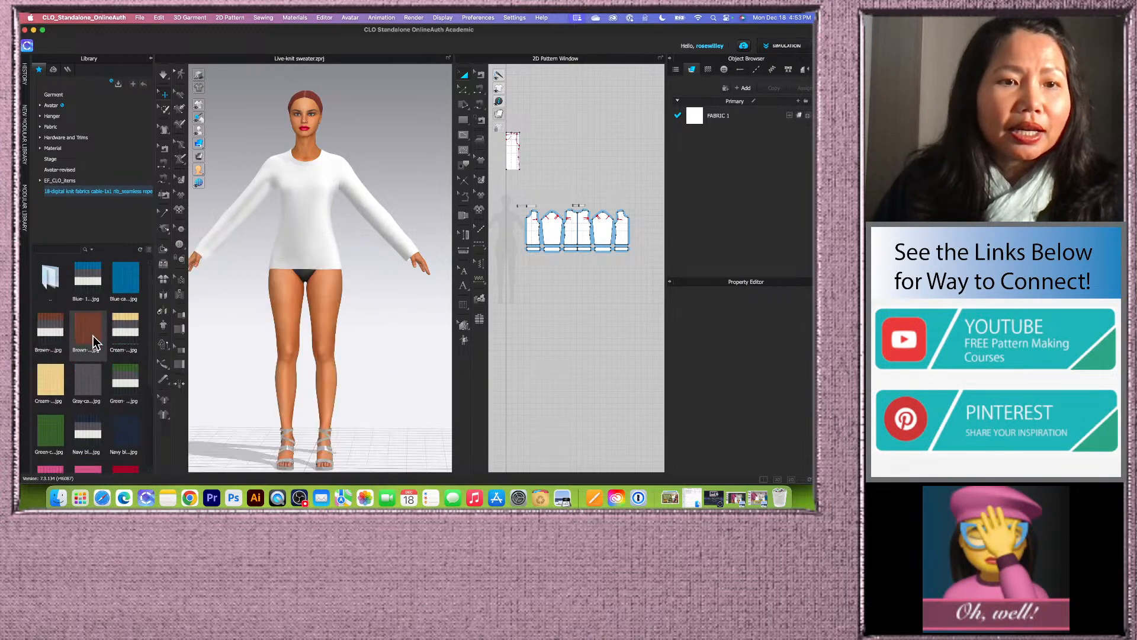
pyautogui.scroll(3, 93, 336)
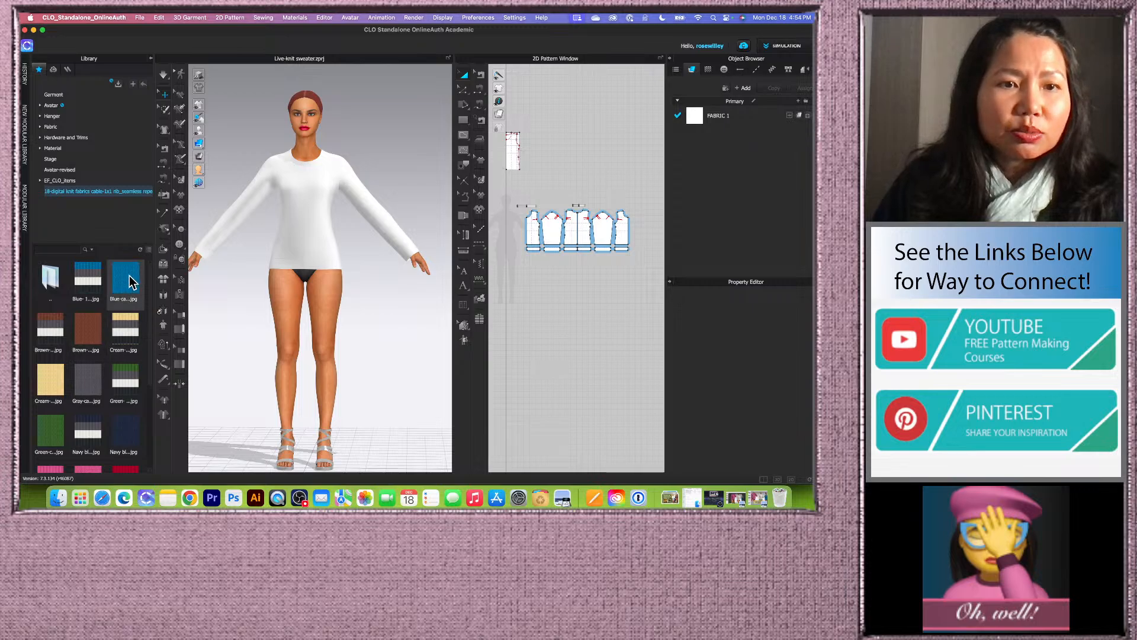
pyautogui.moveTo(131, 284)
pyautogui.moveTo(131, 284); pyautogui.dragTo(325, 223)
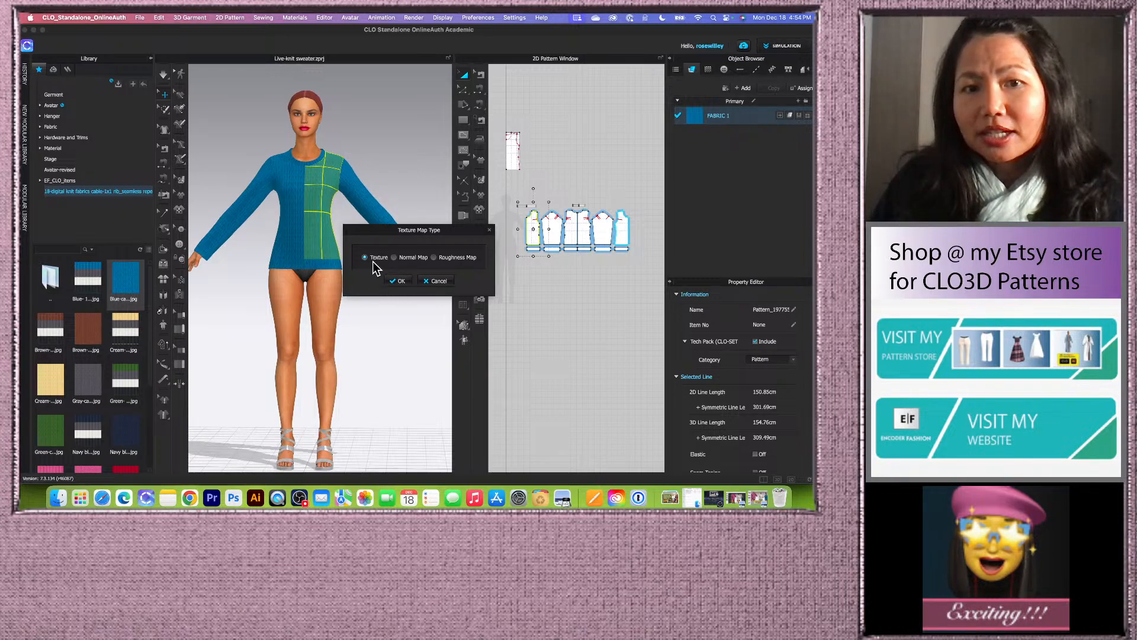
pyautogui.click(395, 281)
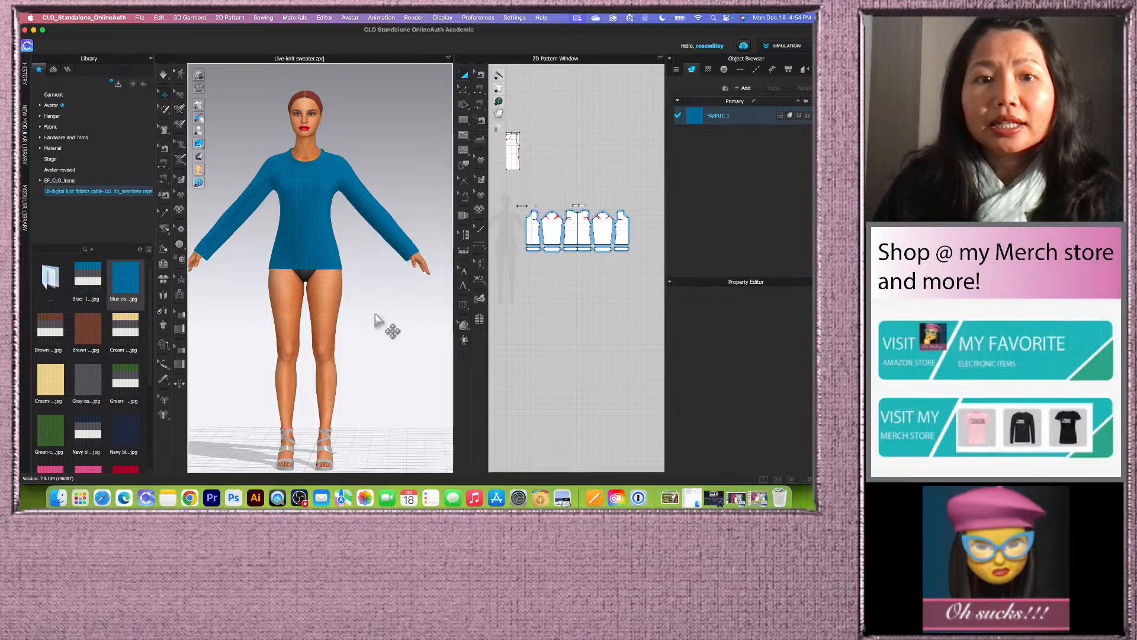
# - Duplicate the FABRIC 1 material and name the copy "trims"
pyautogui.scroll(2, 360, 115)
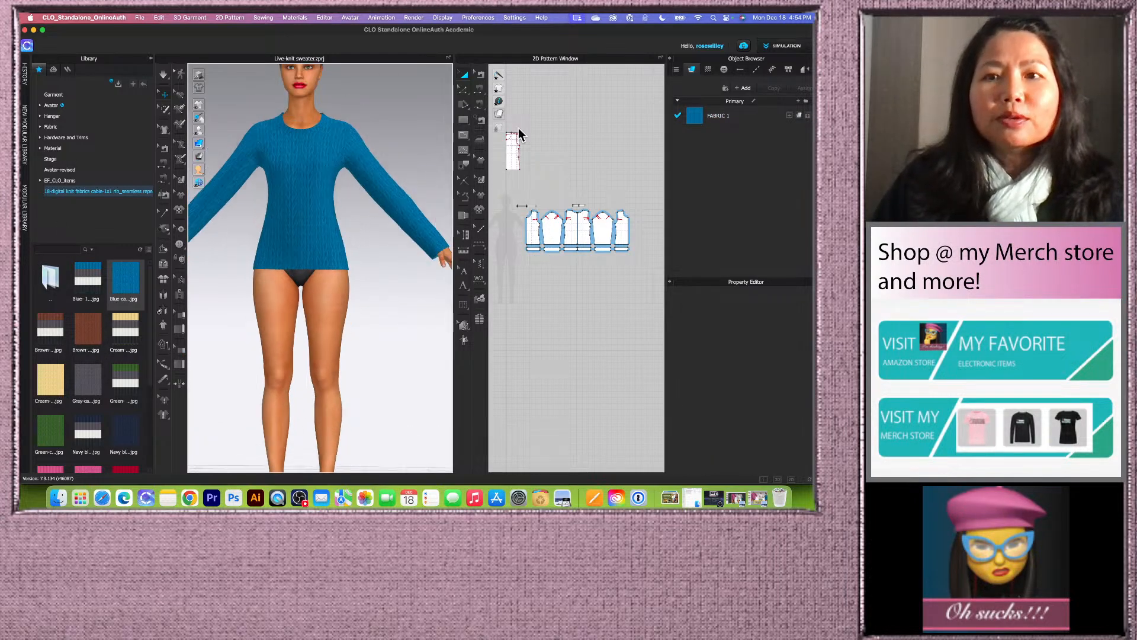
pyautogui.click(745, 120)
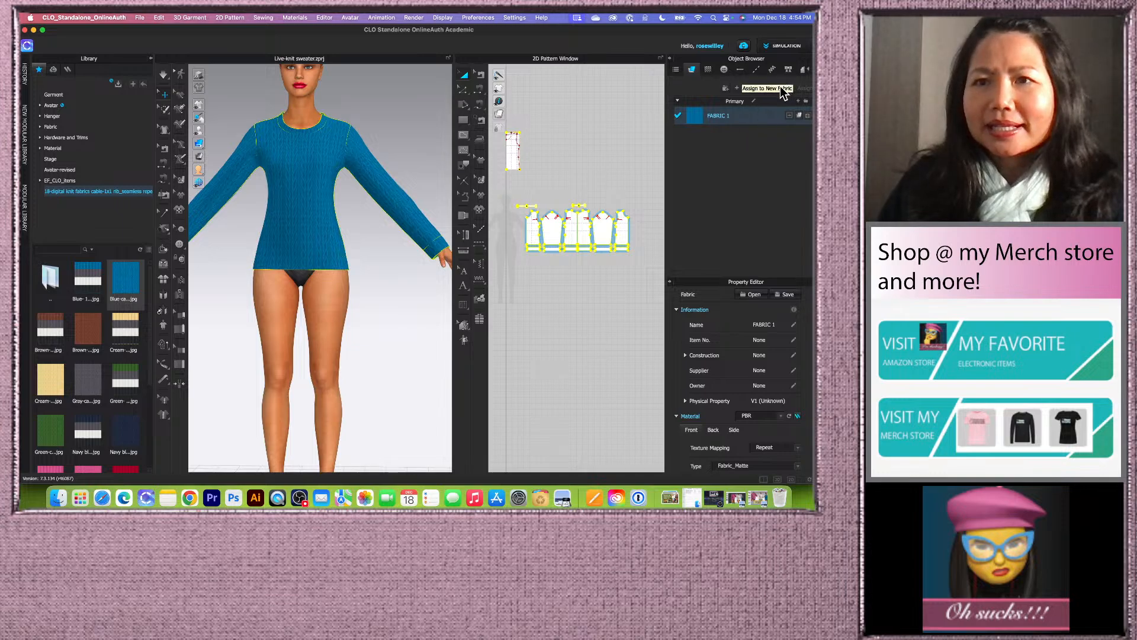
pyautogui.click(774, 88)
pyautogui.doubleClick(734, 138)
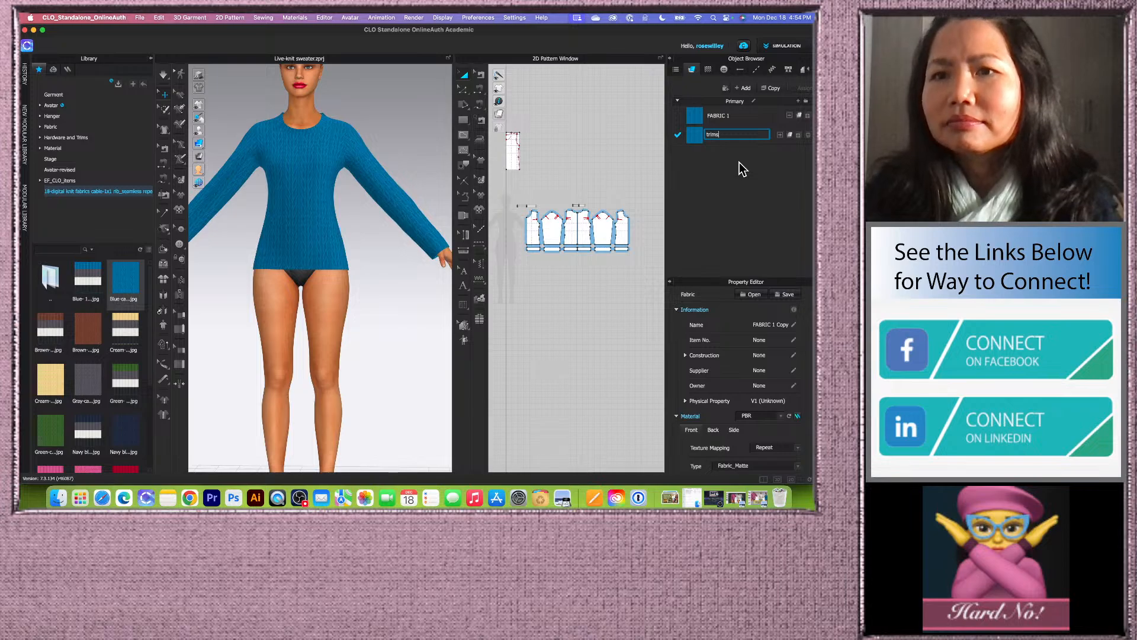
pyautogui.press('Return')
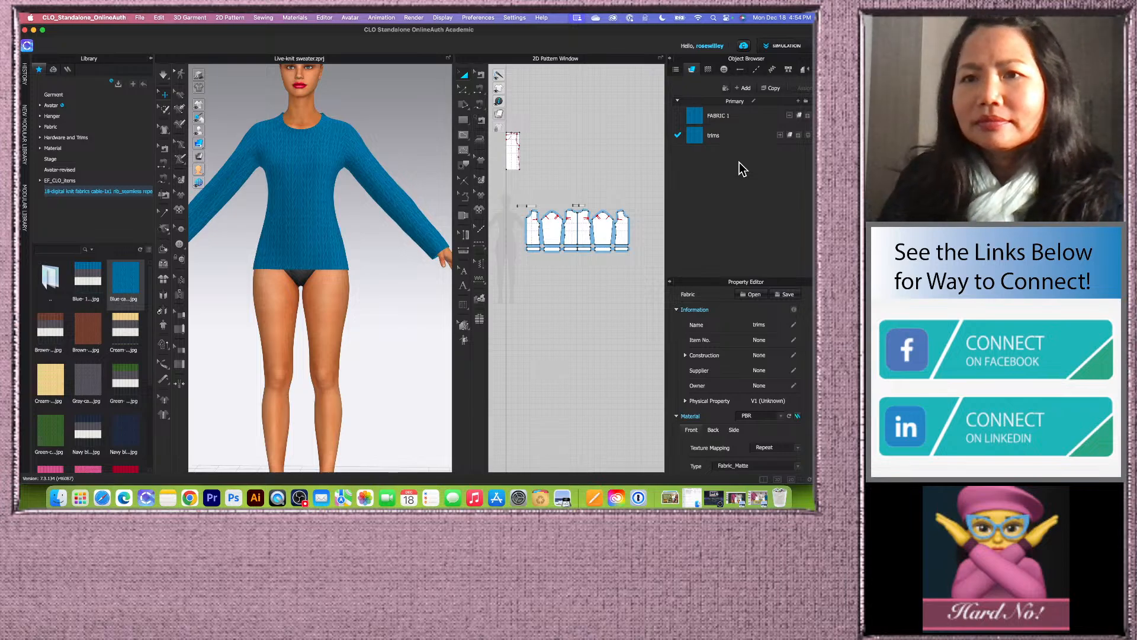
# - Rename the FABRIC 1 material as "bodice" and leave all pattern pieces deselected
pyautogui.doubleClick(722, 116)
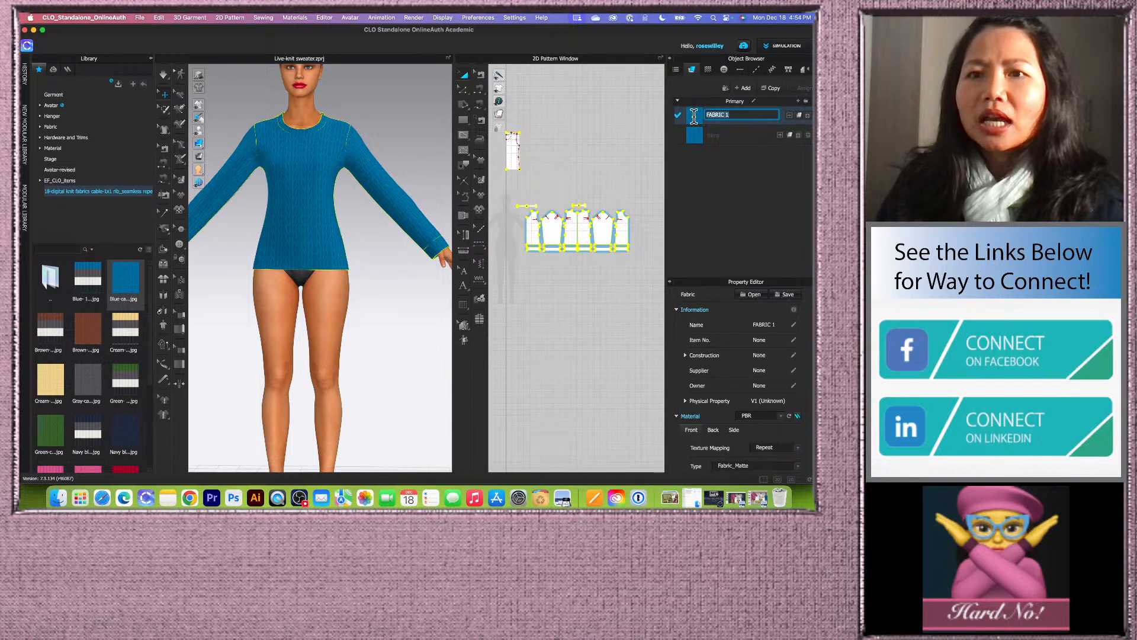
pyautogui.write('bo')
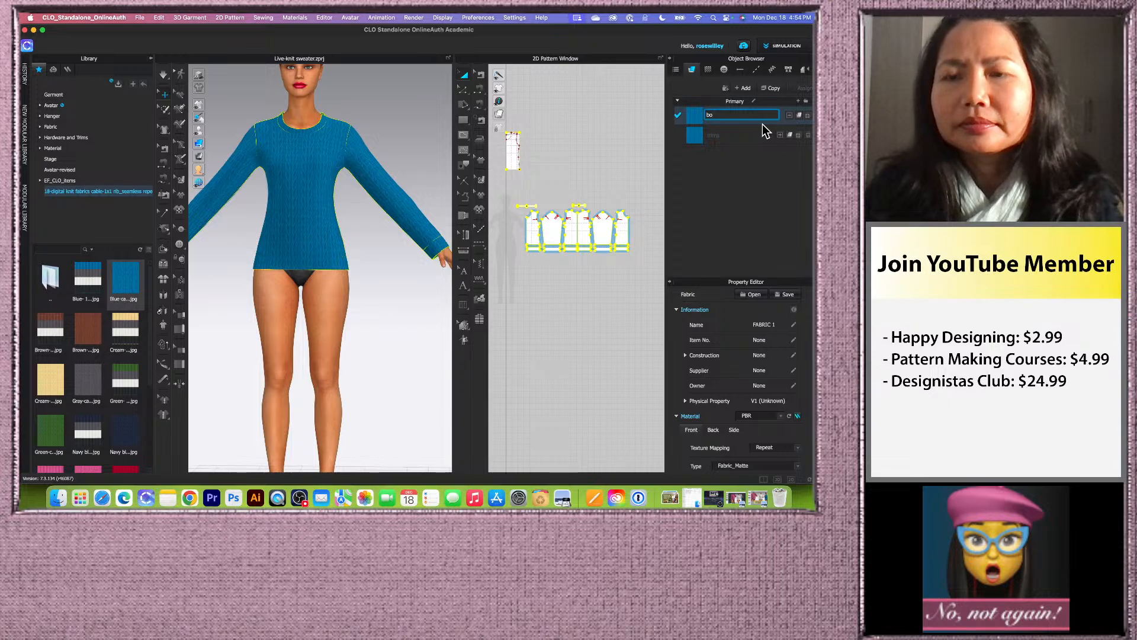
pyautogui.write('dice')
pyautogui.press('Return')
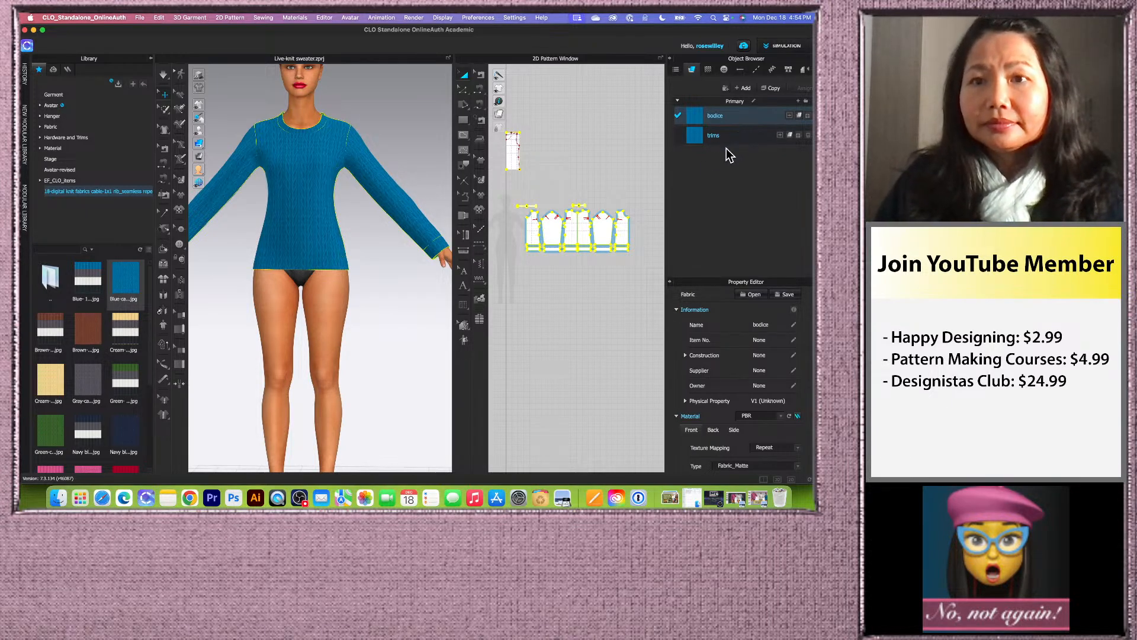
pyautogui.click(573, 192)
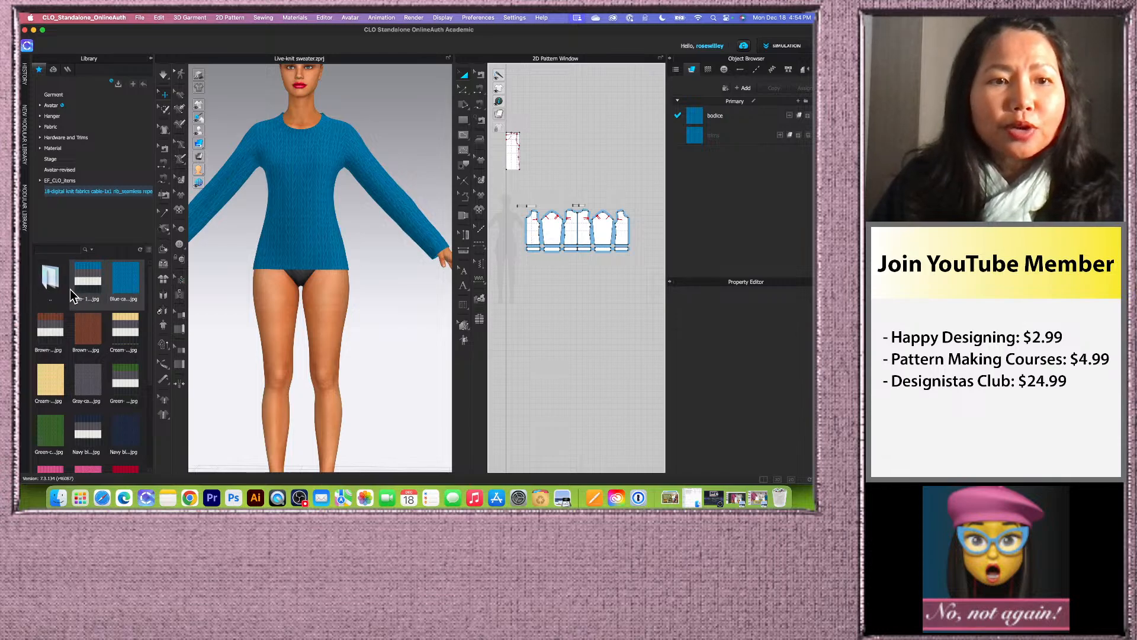
# - Apply "Blue- 1x1rib knit fabric.jpg" from the library to the trims fabric and show the library files as a named list
pyautogui.moveTo(84, 281); pyautogui.dragTo(739, 137)
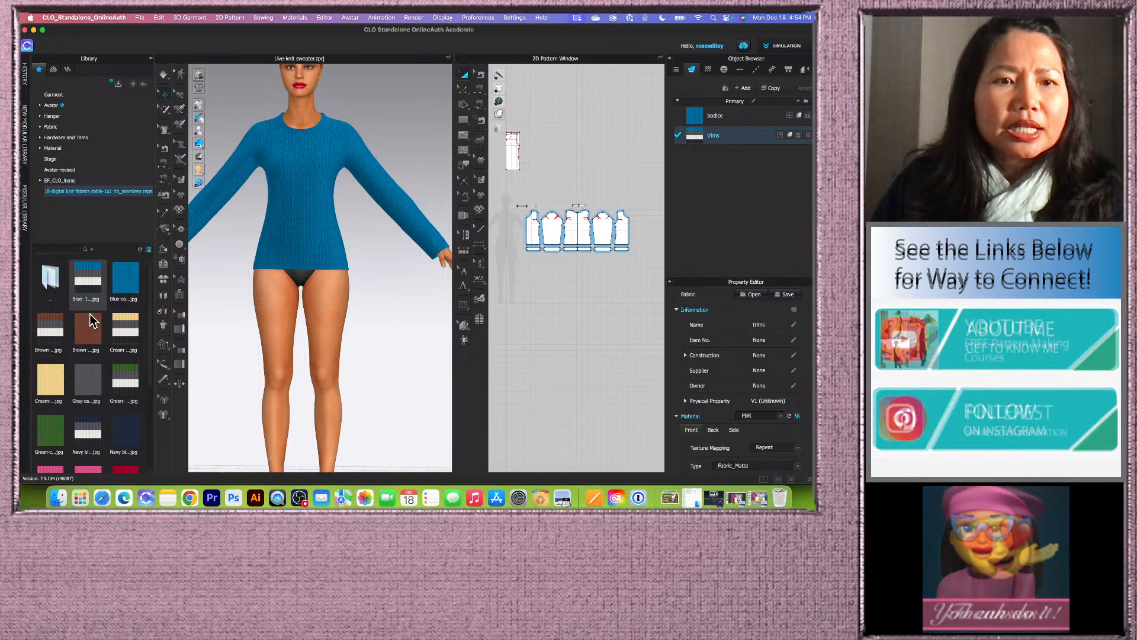
pyautogui.click(148, 249)
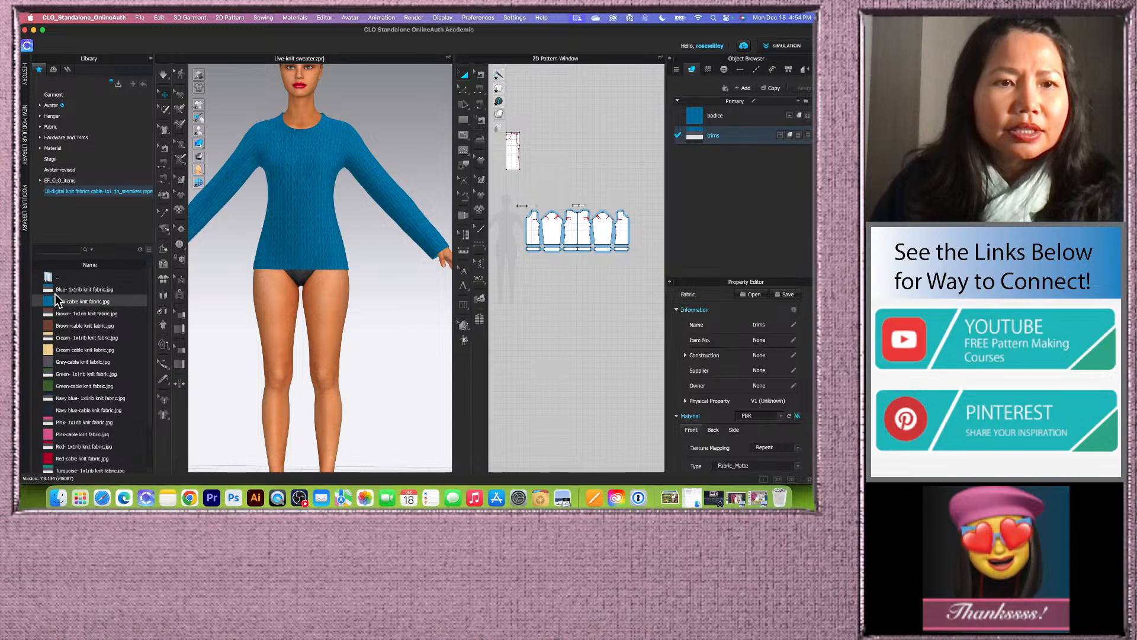
pyautogui.moveTo(77, 290)
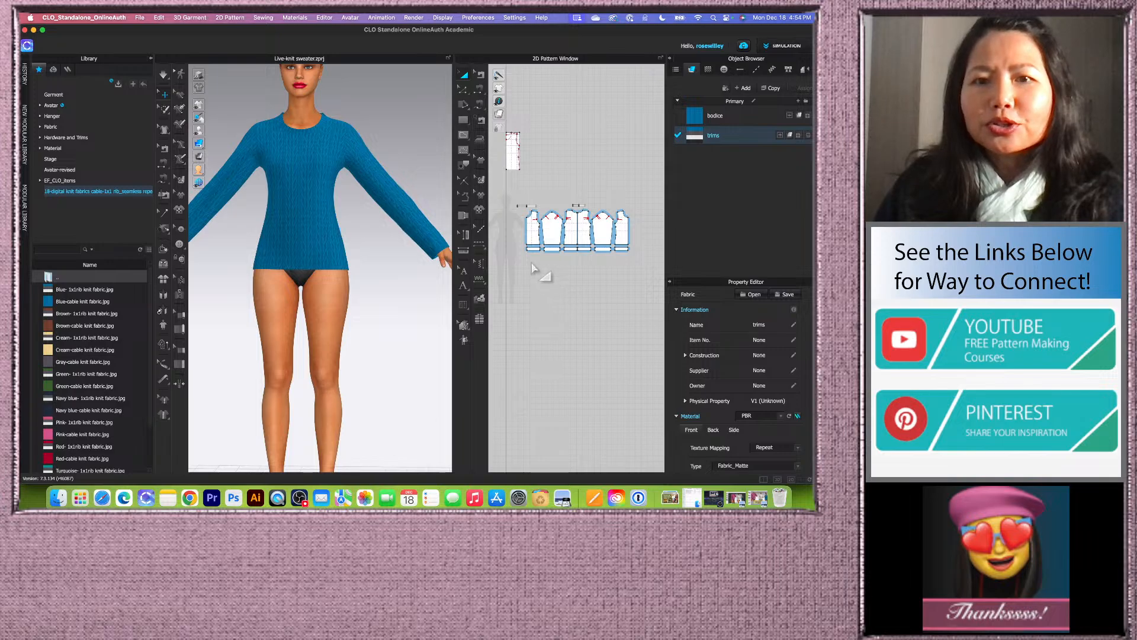
# - Select all hem and cuff bands in the 2D pattern and assign the trims fabric to them
pyautogui.moveTo(512, 243); pyautogui.dragTo(646, 274)
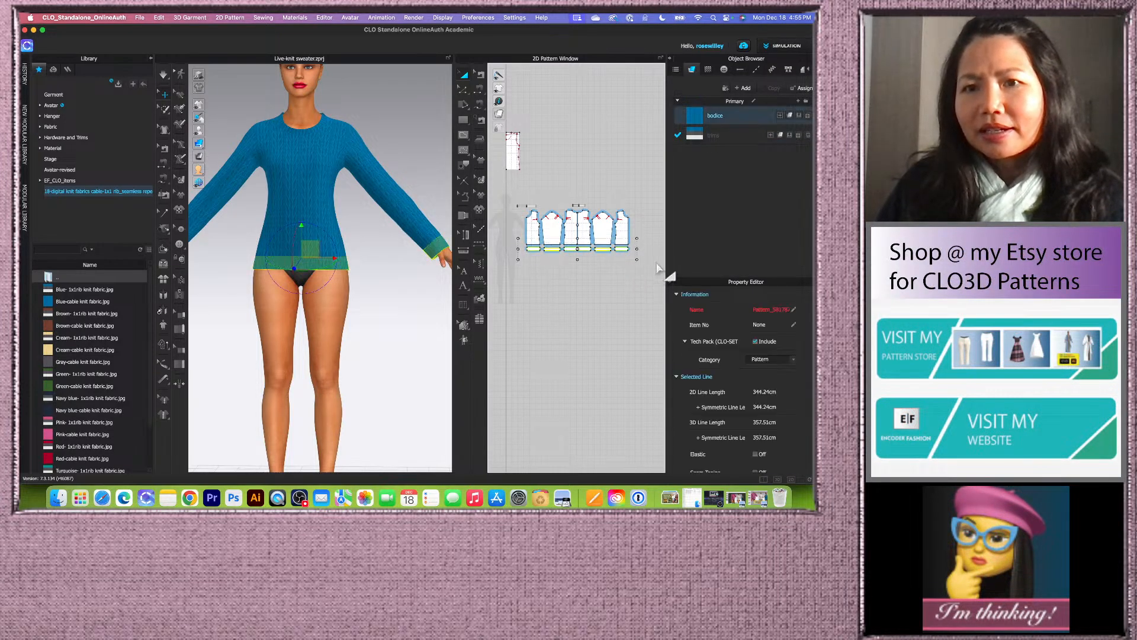
pyautogui.click(790, 136)
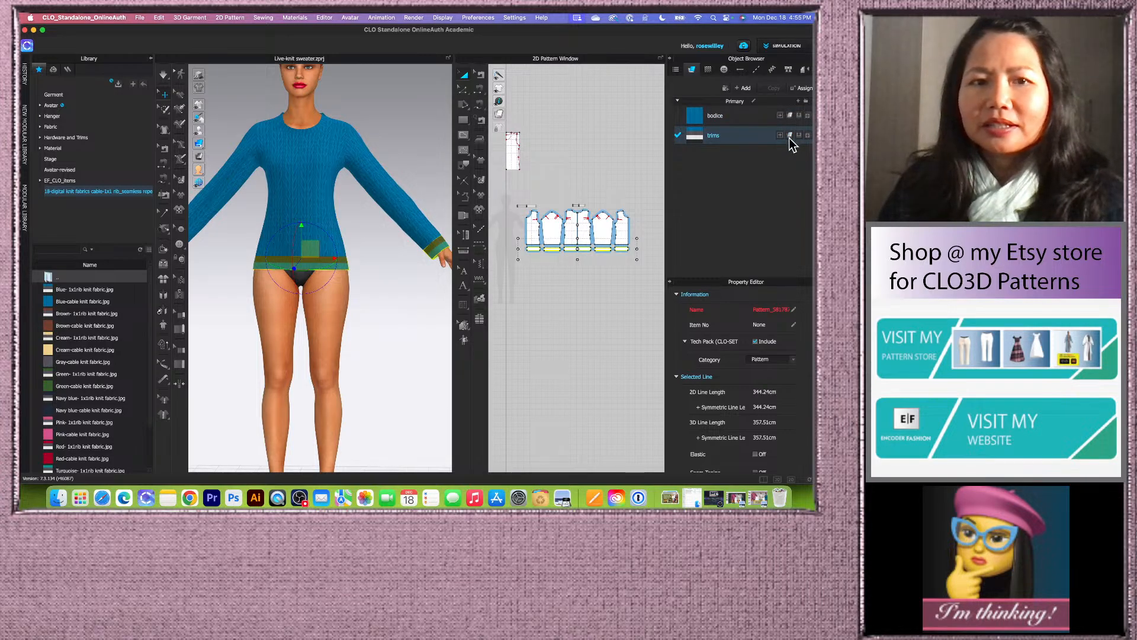
pyautogui.click(394, 314)
pyautogui.scroll(3, 379, 311)
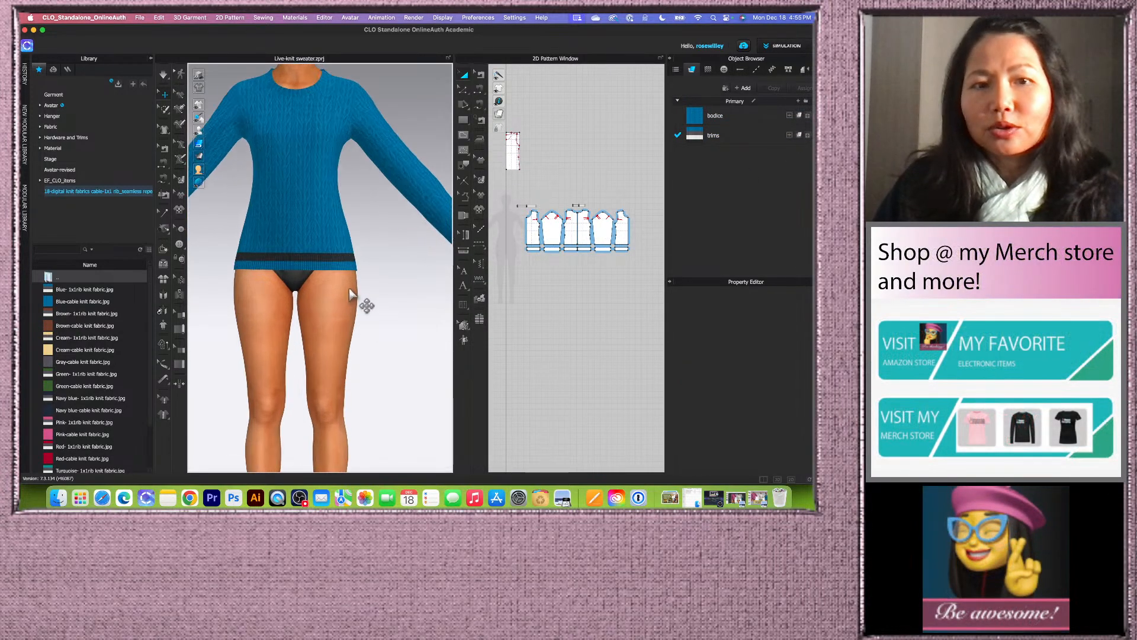
pyautogui.scroll(-4, 363, 296)
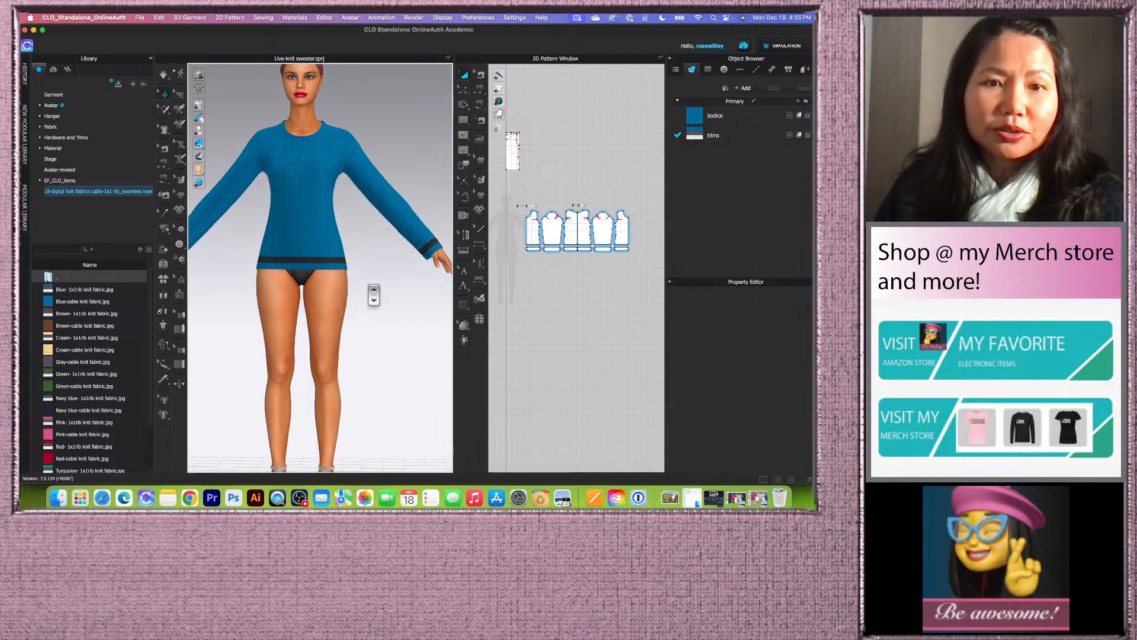
# - Assign the trims fabric to the front and back neckband pieces
pyautogui.moveTo(513, 194); pyautogui.dragTo(594, 215)
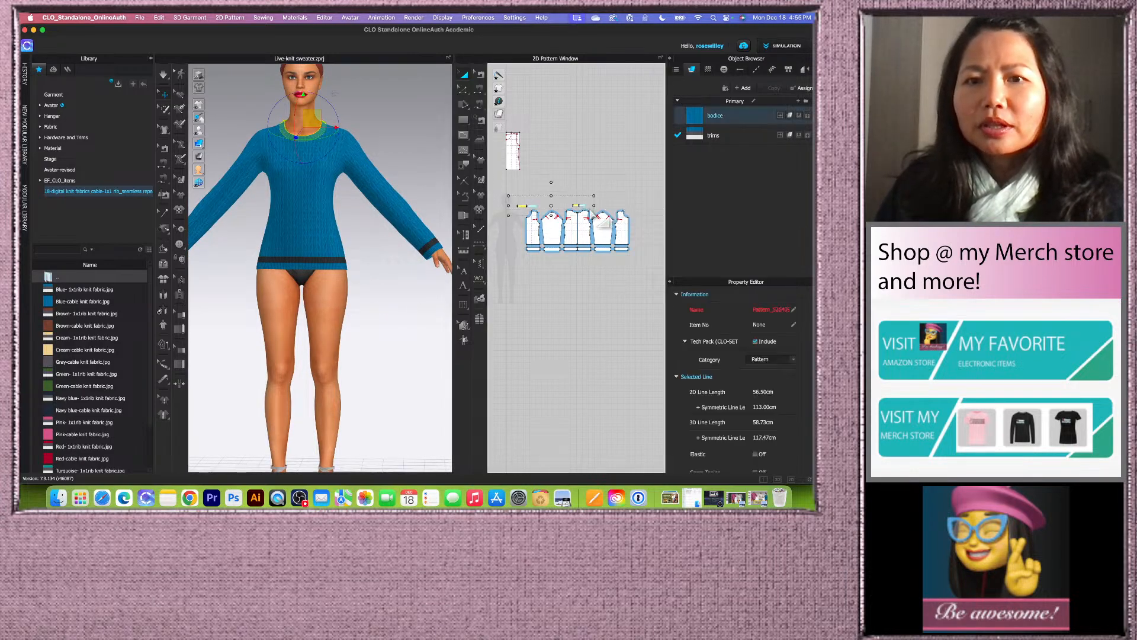
pyautogui.click(800, 136)
pyautogui.click(598, 169)
pyautogui.scroll(-3, 391, 254)
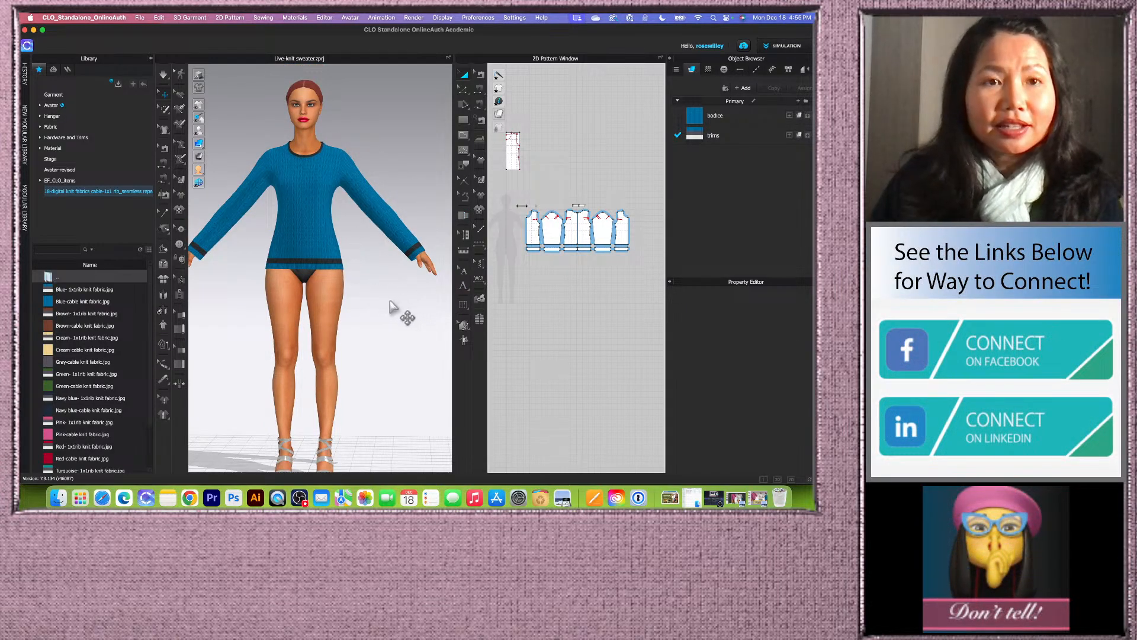
pyautogui.scroll(3, 379, 303)
pyautogui.moveTo(379, 296); pyautogui.dragTo(377, 296, button='right')
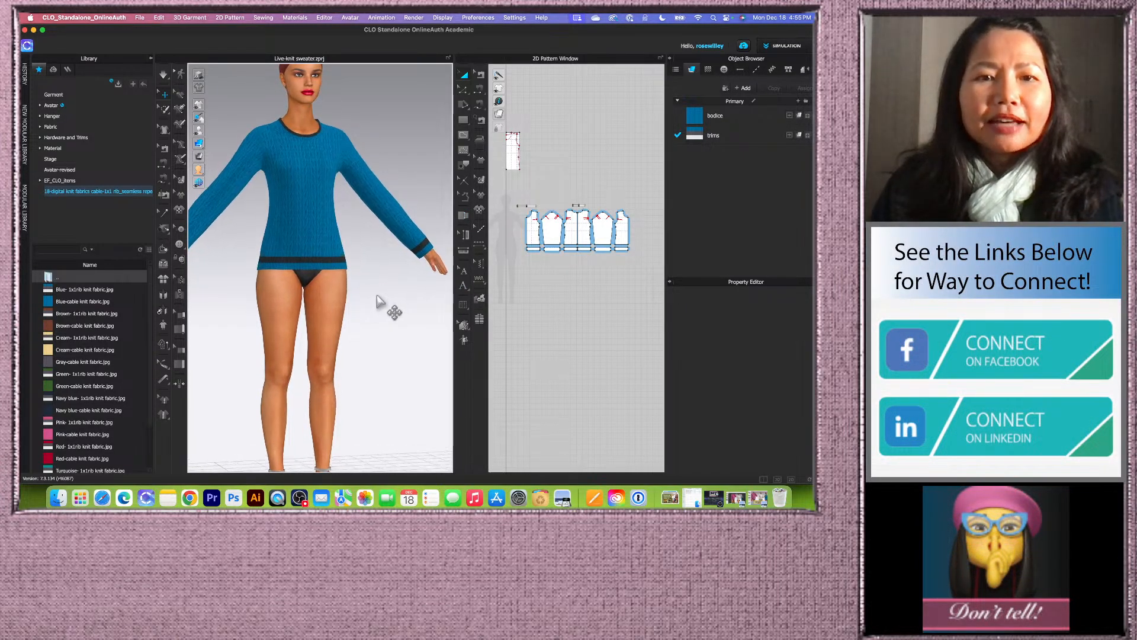
# - Switch to Preview to examine the stripe placement on the reference sweaters' bands, and close the screenshot
pyautogui.click(563, 499)
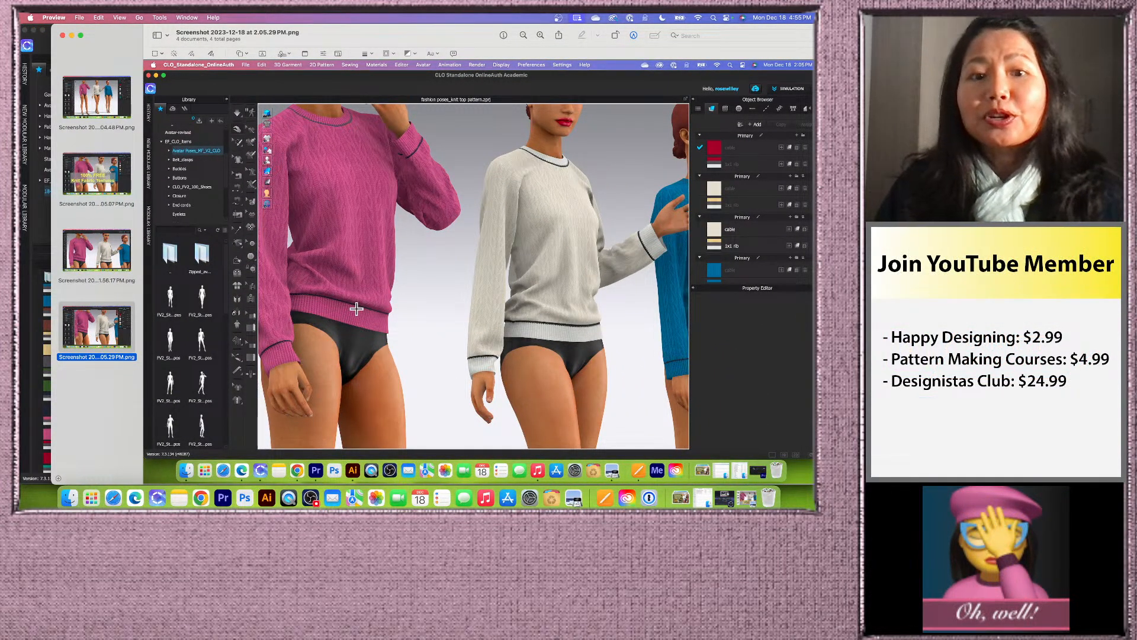
pyautogui.click(72, 36)
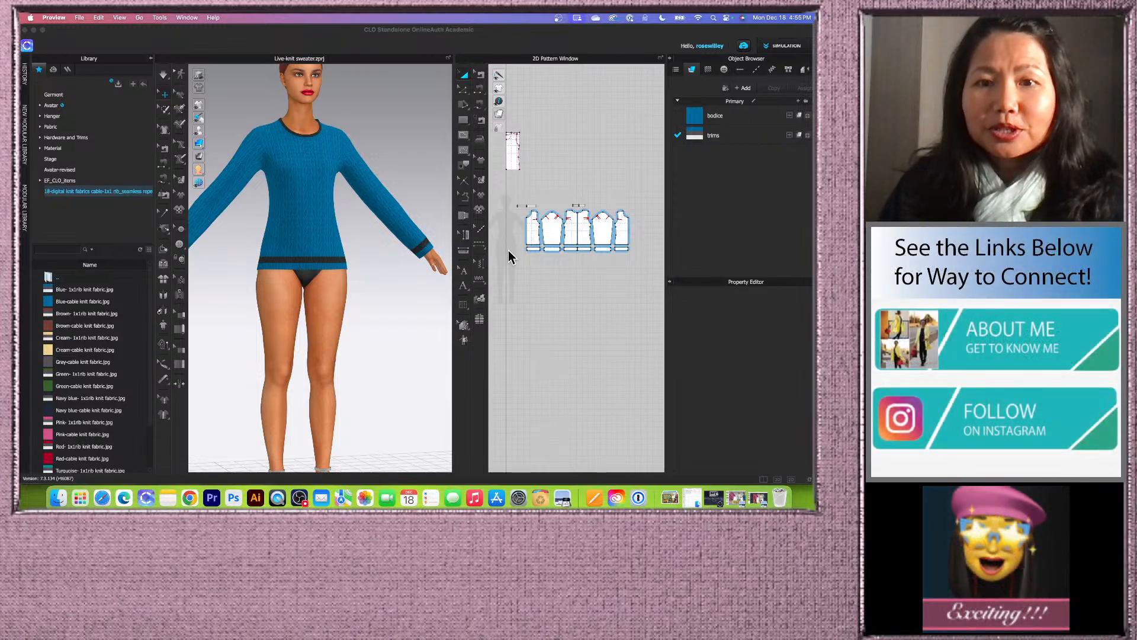
# - Shift the rib texture on the hem and cuff bands with Edit Texture until the dark stripe runs along the upper edge above blue rib
pyautogui.scroll(3, 256, 258)
pyautogui.moveTo(513, 244); pyautogui.dragTo(652, 271)
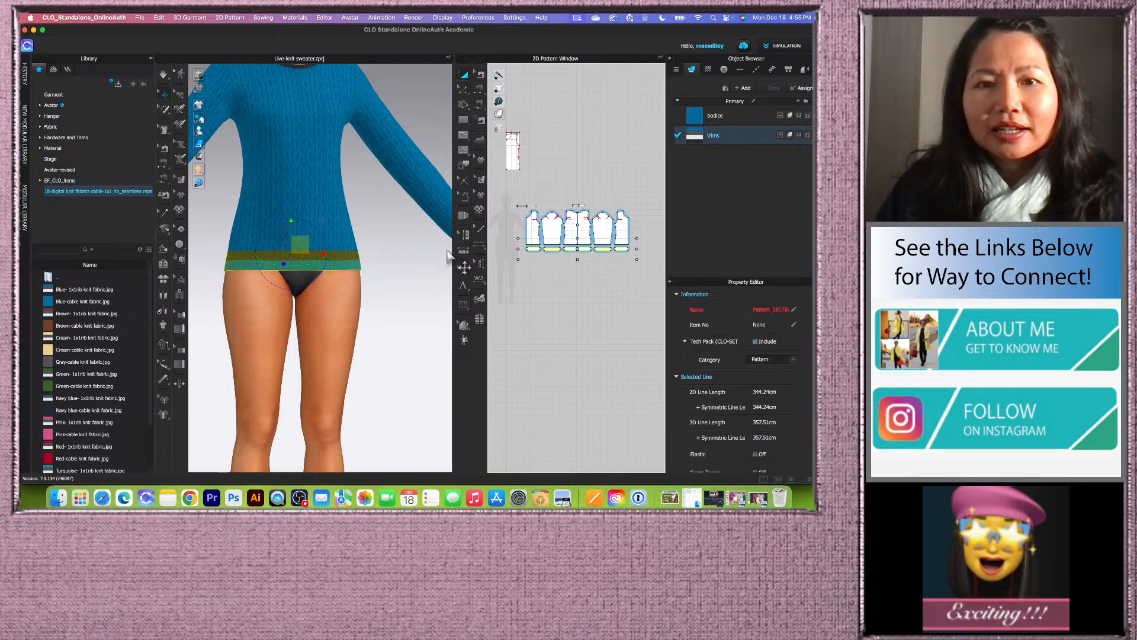
pyautogui.moveTo(452, 249); pyautogui.dragTo(395, 261)
pyautogui.scroll(4, 563, 255)
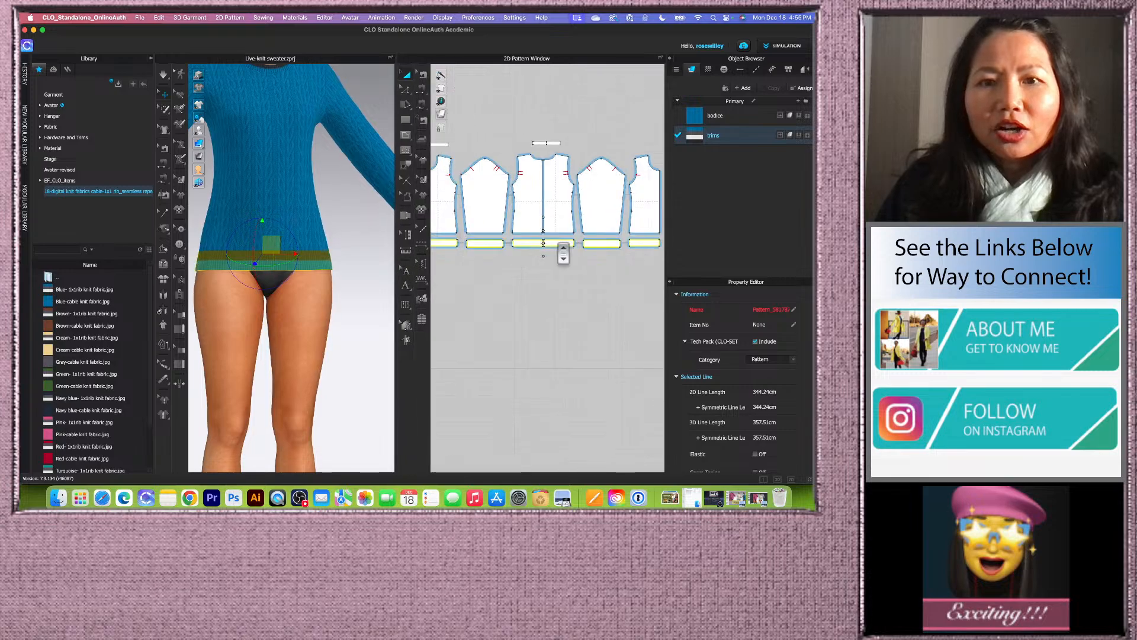
pyautogui.scroll(-3, 557, 247)
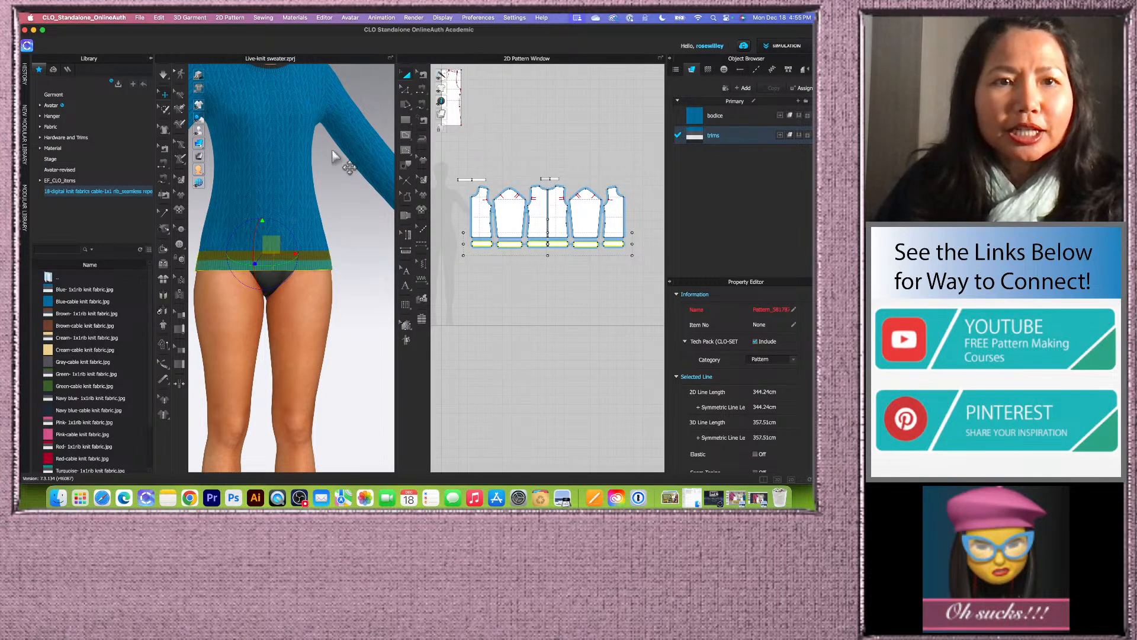
pyautogui.click(182, 183)
pyautogui.moveTo(288, 261); pyautogui.dragTo(295, 301)
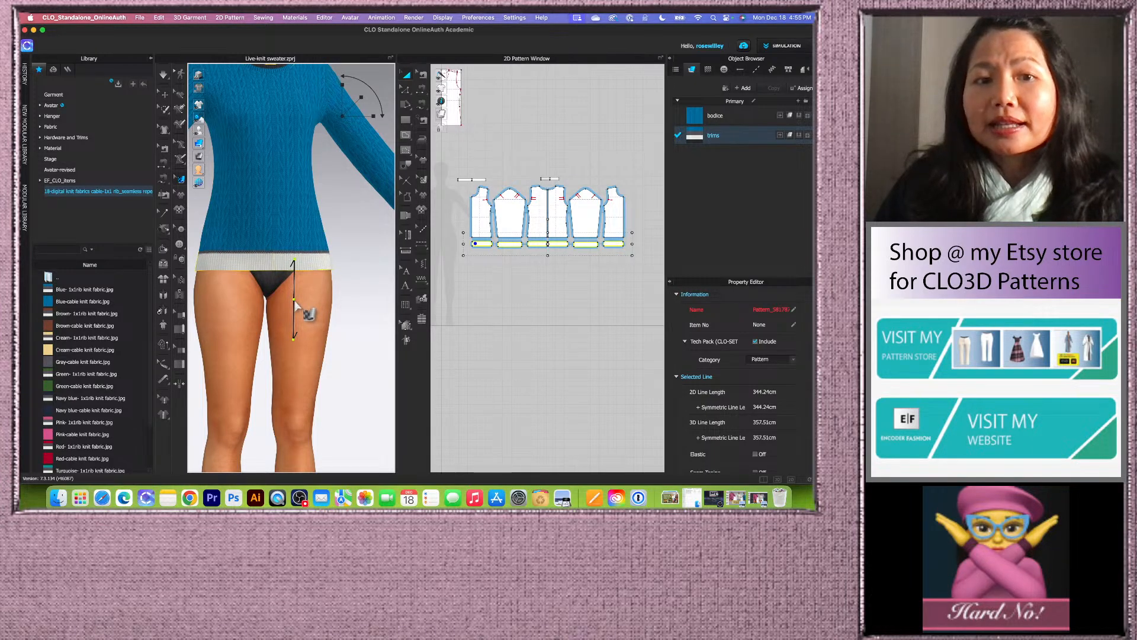
pyautogui.moveTo(301, 263); pyautogui.dragTo(314, 312)
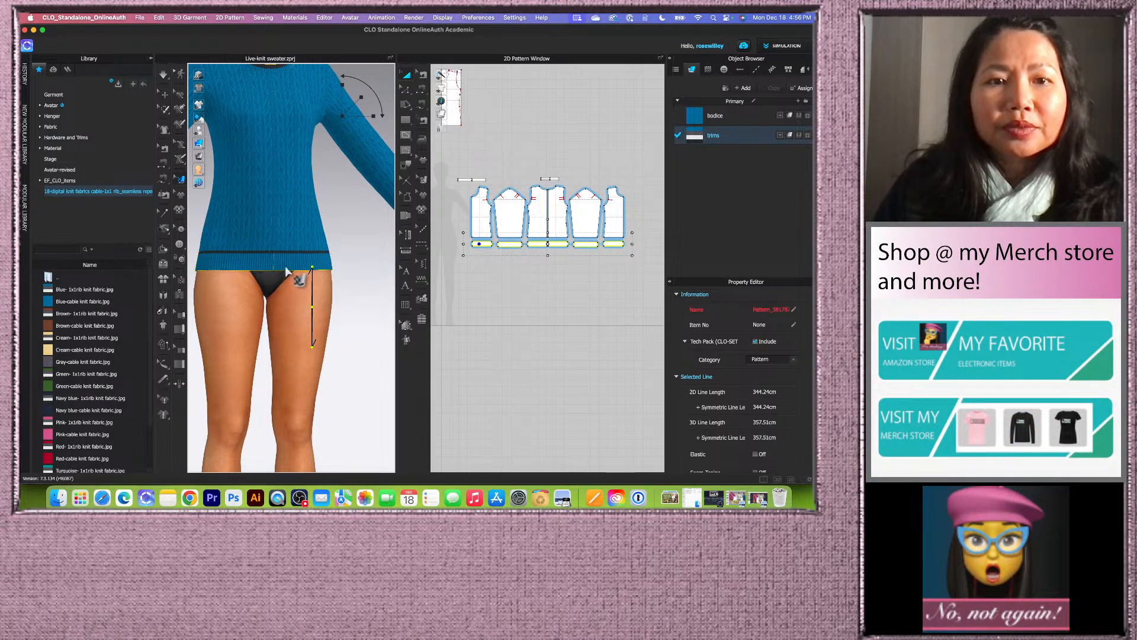
pyautogui.moveTo(291, 265)
pyautogui.mouseDown()
pyautogui.moveTo(295, 298)
pyautogui.moveTo(294, 288)
pyautogui.mouseUp()
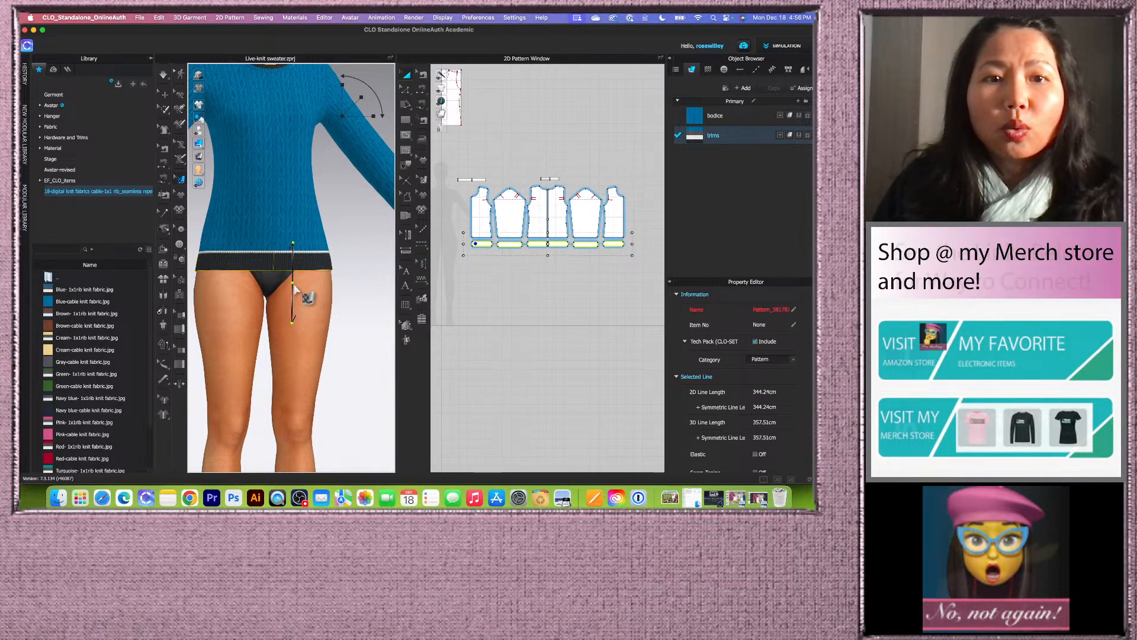
pyautogui.moveTo(294, 291); pyautogui.dragTo(304, 398)
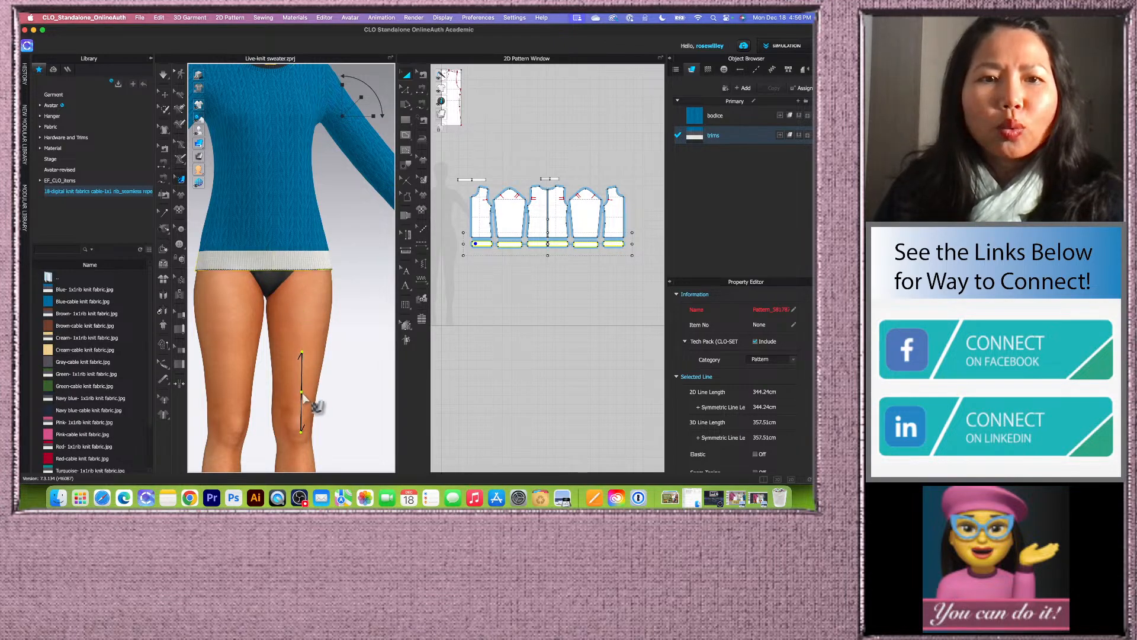
pyautogui.click(295, 260)
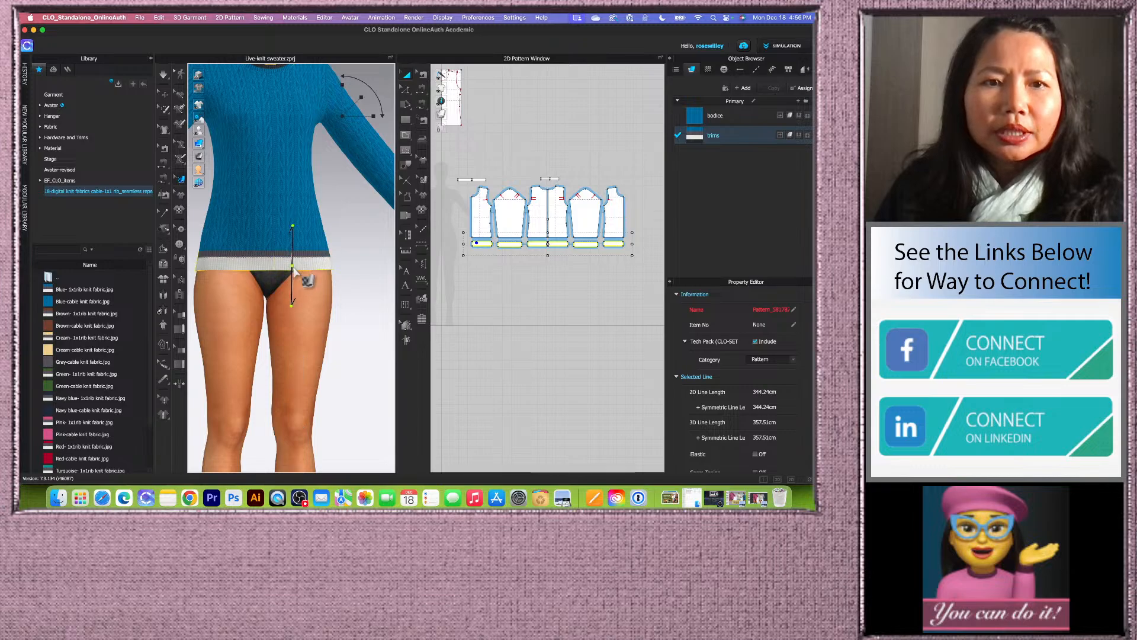
pyautogui.moveTo(294, 267)
pyautogui.mouseDown()
pyautogui.moveTo(296, 290)
pyautogui.moveTo(288, 269)
pyautogui.moveTo(289, 279)
pyautogui.mouseUp()
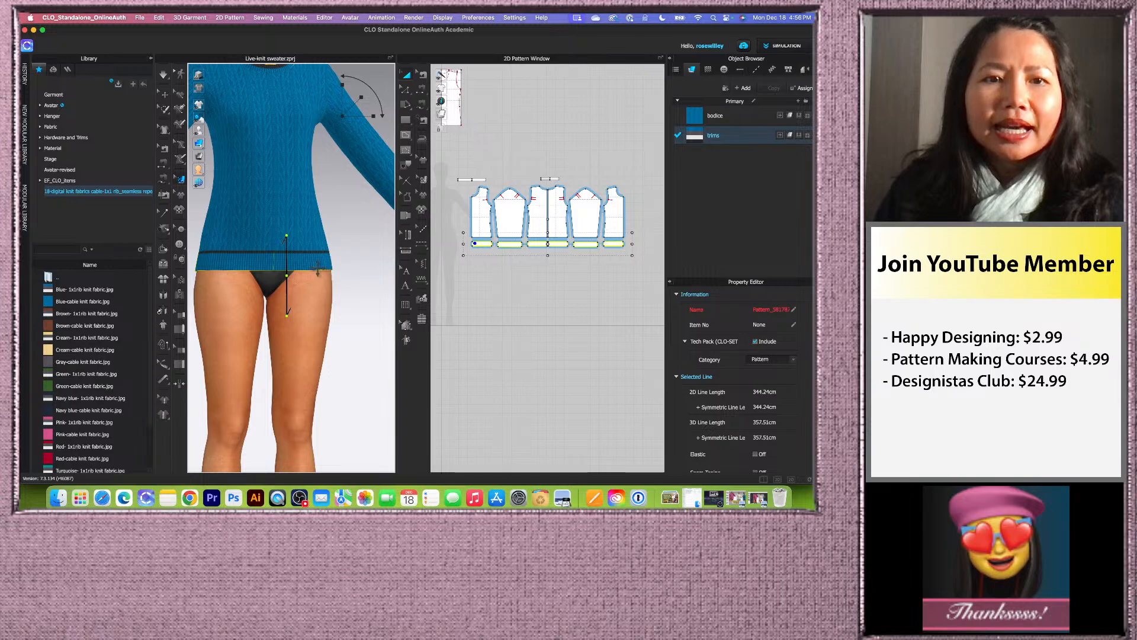
pyautogui.click(349, 234)
pyautogui.scroll(-6, 349, 234)
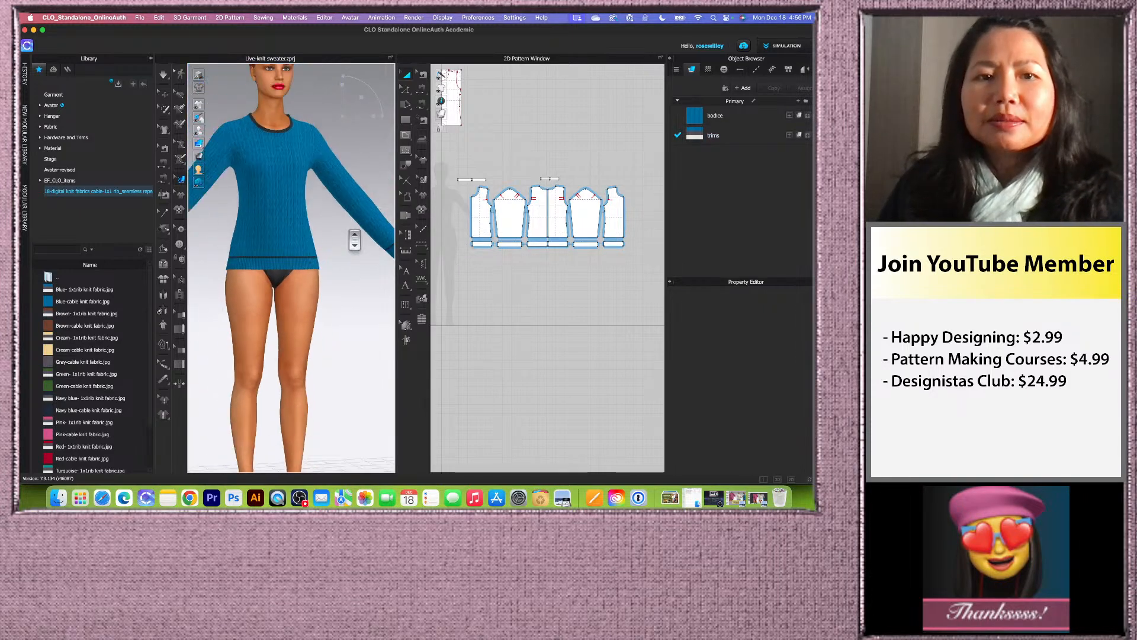
# - Select the front and back neckbands and move their rib texture so the blue rib section covers the neckline
pyautogui.scroll(-2, 355, 271)
pyautogui.moveTo(356, 274)
pyautogui.mouseDown(button='right')
pyautogui.moveTo(300, 299)
pyautogui.moveTo(358, 284)
pyautogui.mouseUp(button='right')
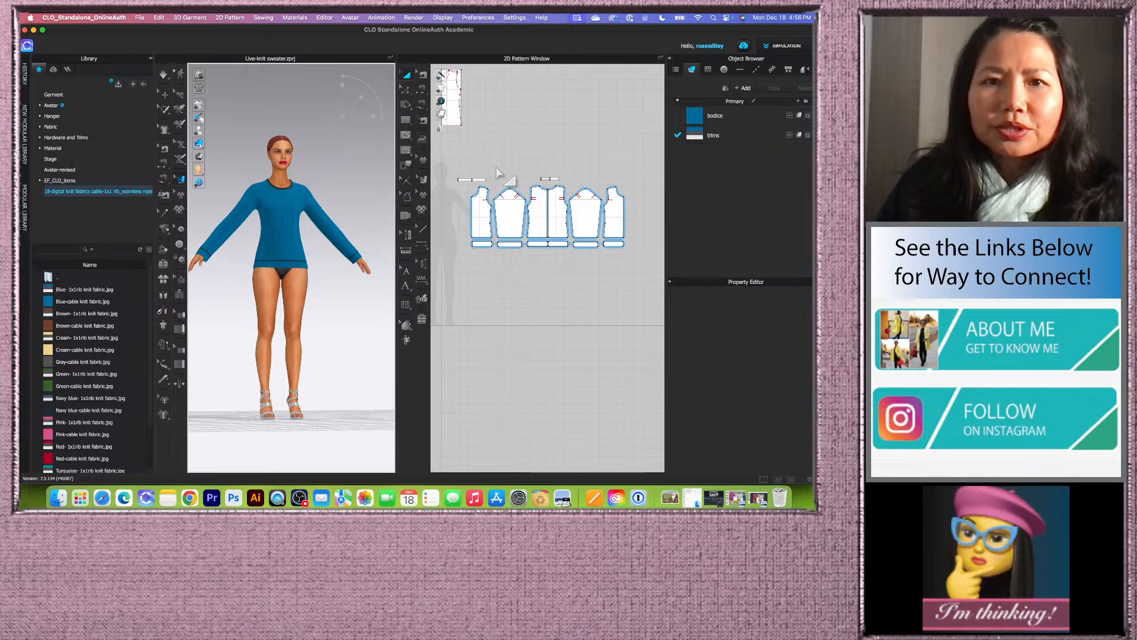
pyautogui.moveTo(444, 159); pyautogui.dragTo(585, 191)
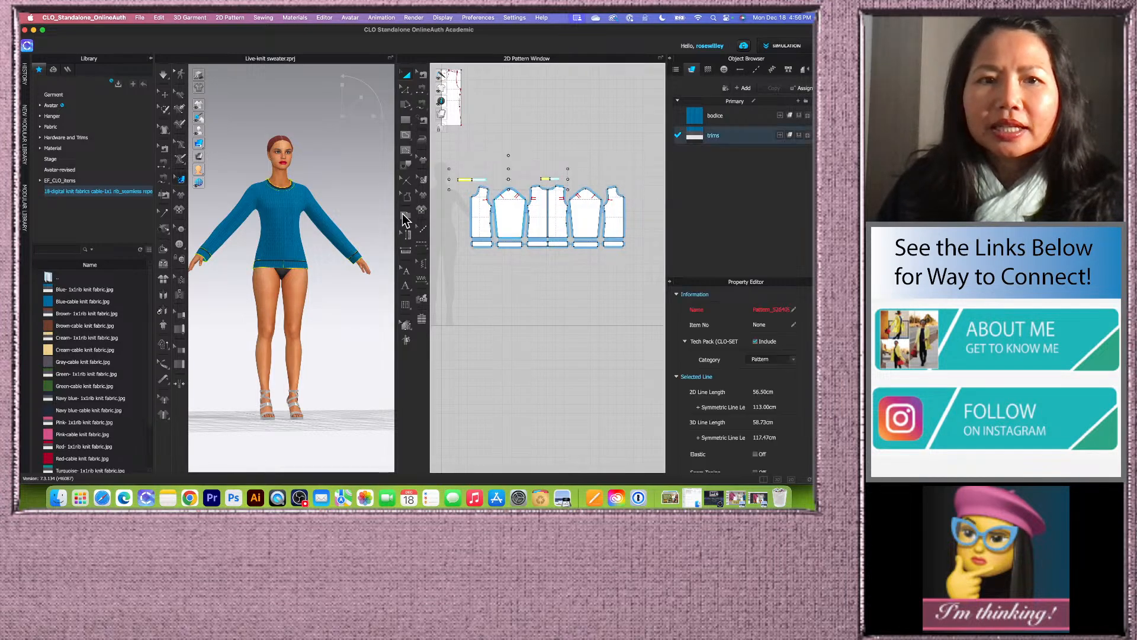
pyautogui.scroll(4, 345, 183)
pyautogui.moveTo(356, 182); pyautogui.dragTo(367, 253, button='middle')
pyautogui.scroll(8, 317, 235)
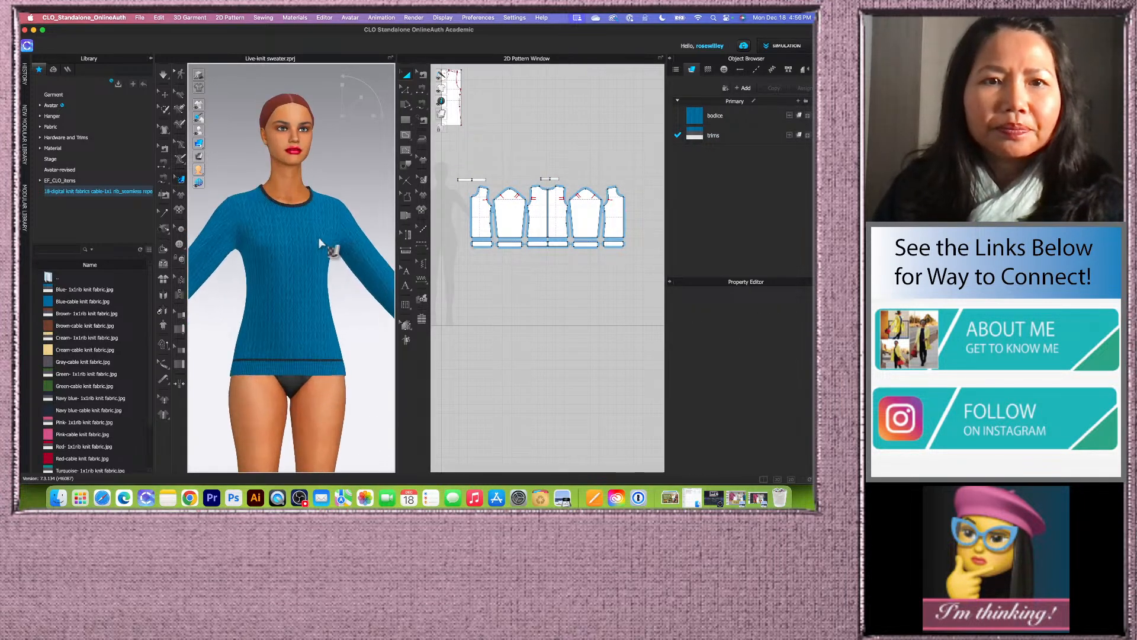
pyautogui.scroll(-2, 316, 203)
pyautogui.scroll(5, 536, 191)
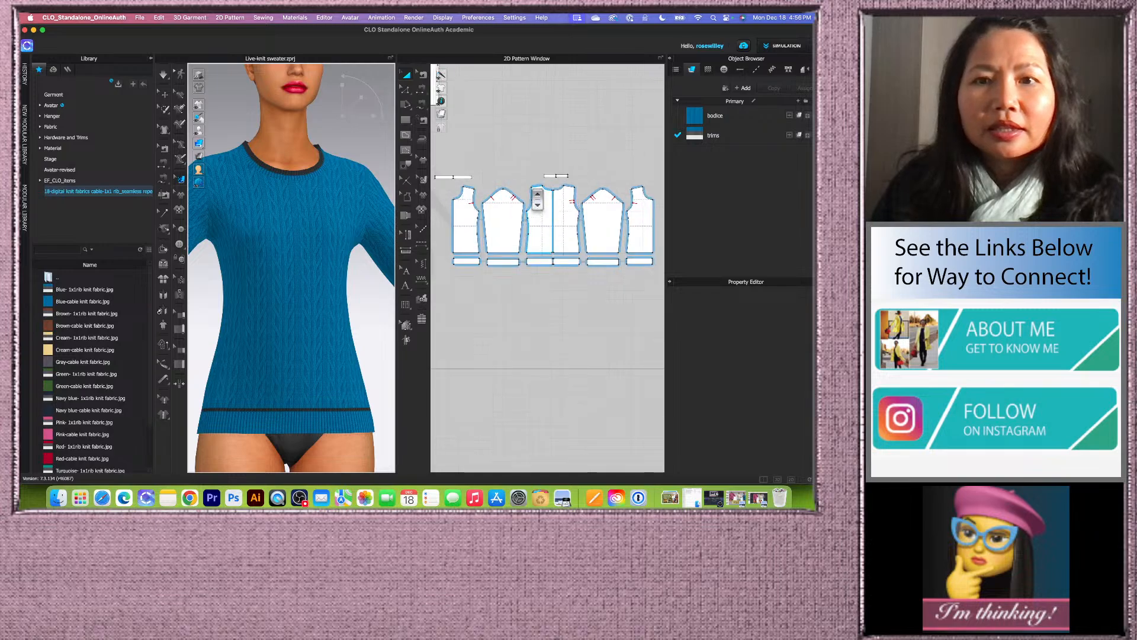
pyautogui.scroll(-6, 572, 185)
pyautogui.moveTo(465, 156); pyautogui.dragTo(593, 189)
pyautogui.moveTo(301, 172); pyautogui.dragTo(316, 262)
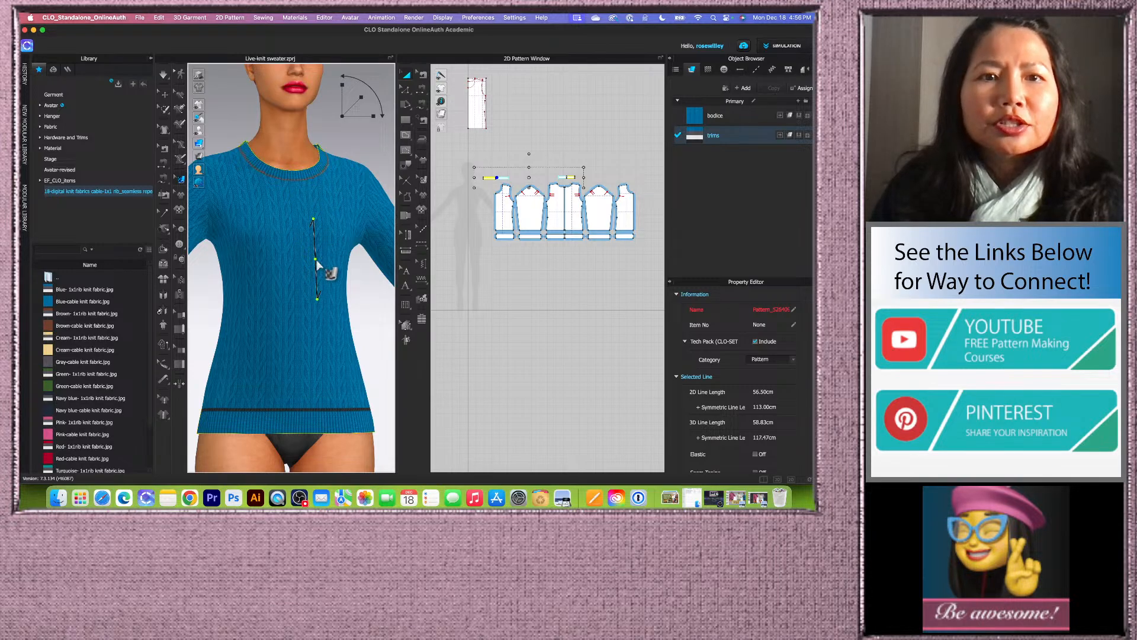
pyautogui.scroll(2, 318, 263)
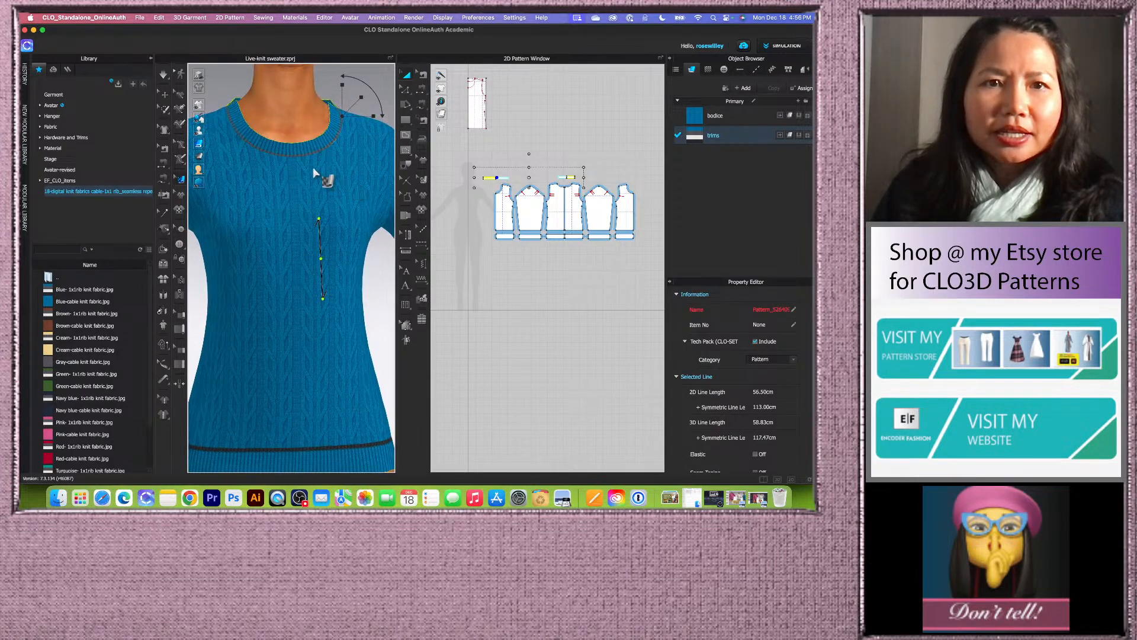
pyautogui.scroll(-3, 316, 176)
pyautogui.moveTo(349, 132); pyautogui.dragTo(336, 168, button='middle')
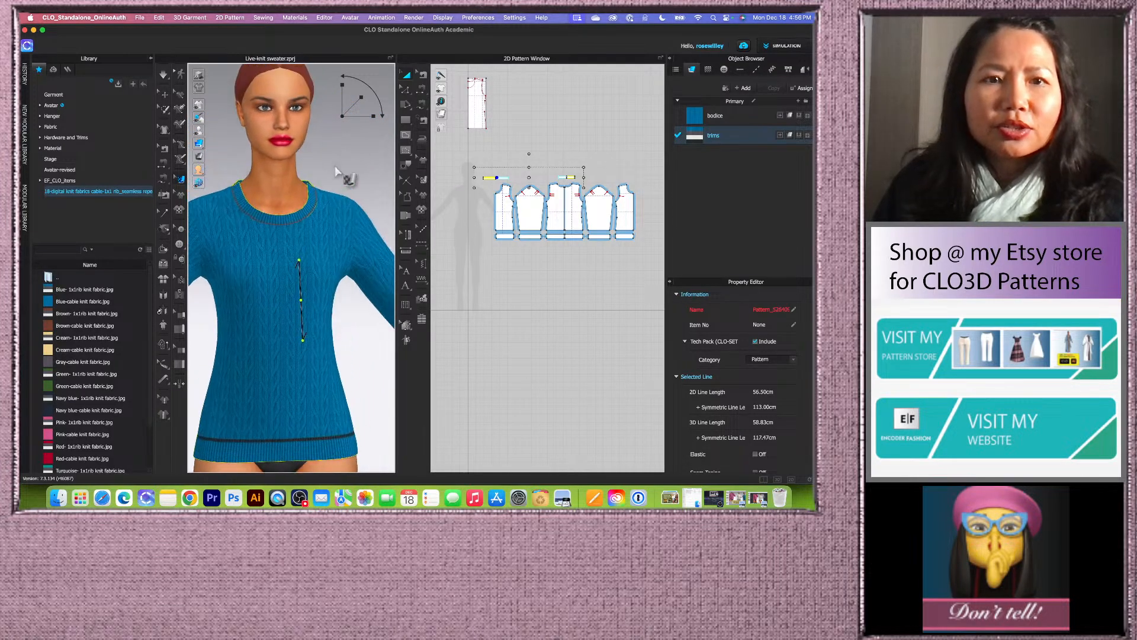
# - Select the front and back neckbands and shift their rib texture until the dark stripe runs along the neckband's lower edge
pyautogui.click(572, 167)
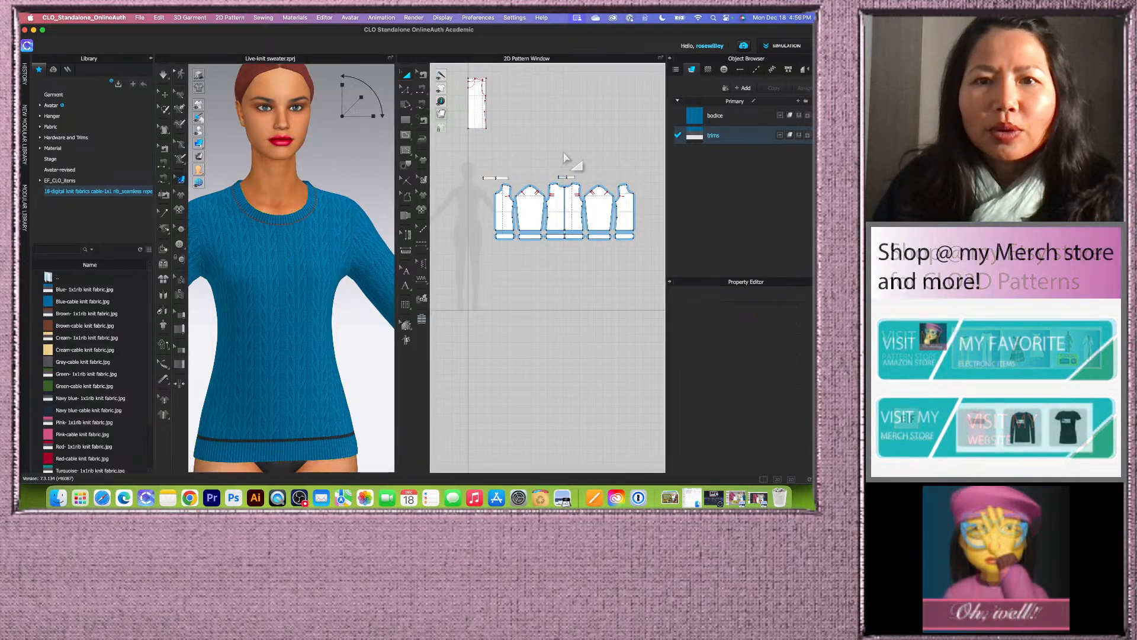
pyautogui.moveTo(466, 161); pyautogui.dragTo(592, 187)
pyautogui.click(289, 221)
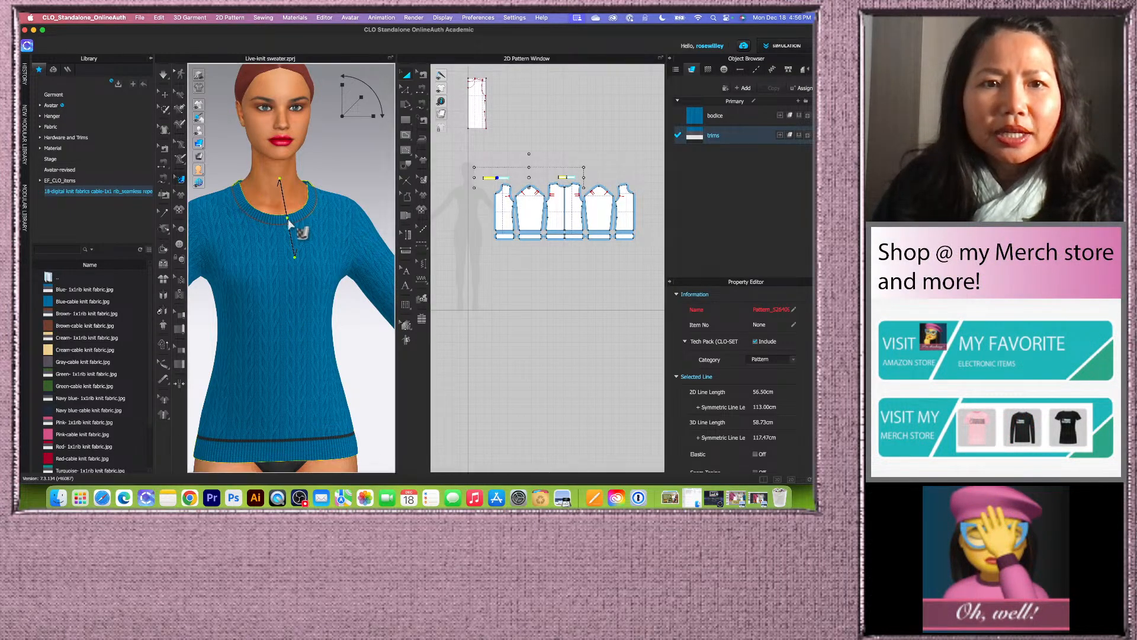
pyautogui.moveTo(277, 186); pyautogui.dragTo(286, 244)
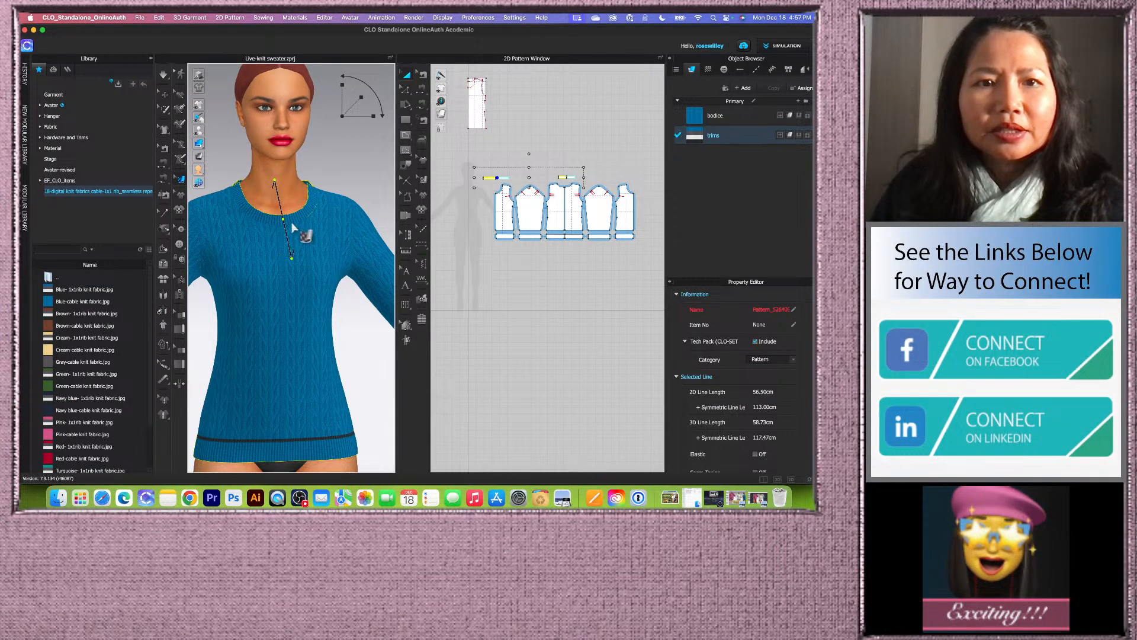
pyautogui.moveTo(291, 221); pyautogui.dragTo(288, 202)
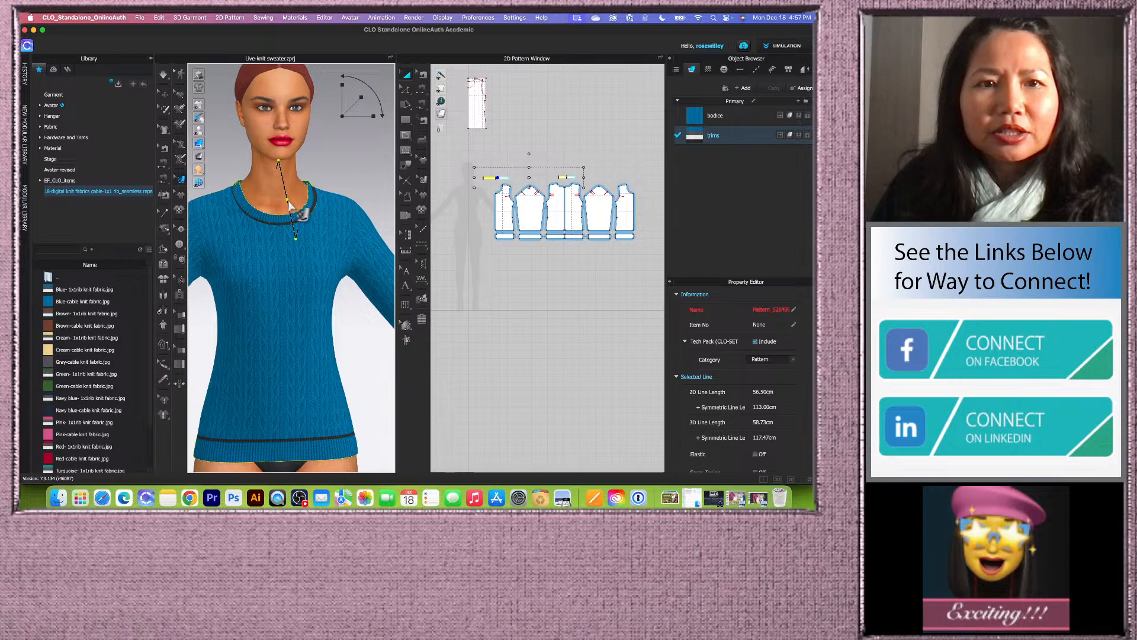
pyautogui.moveTo(296, 242); pyautogui.dragTo(294, 244)
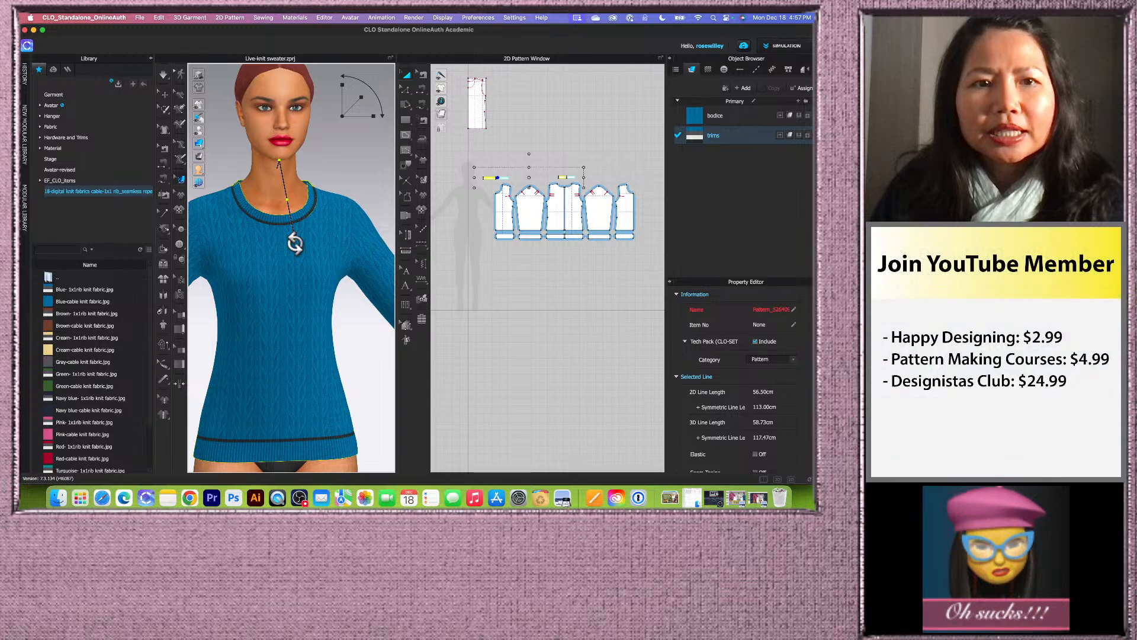
pyautogui.moveTo(299, 222); pyautogui.dragTo(300, 221)
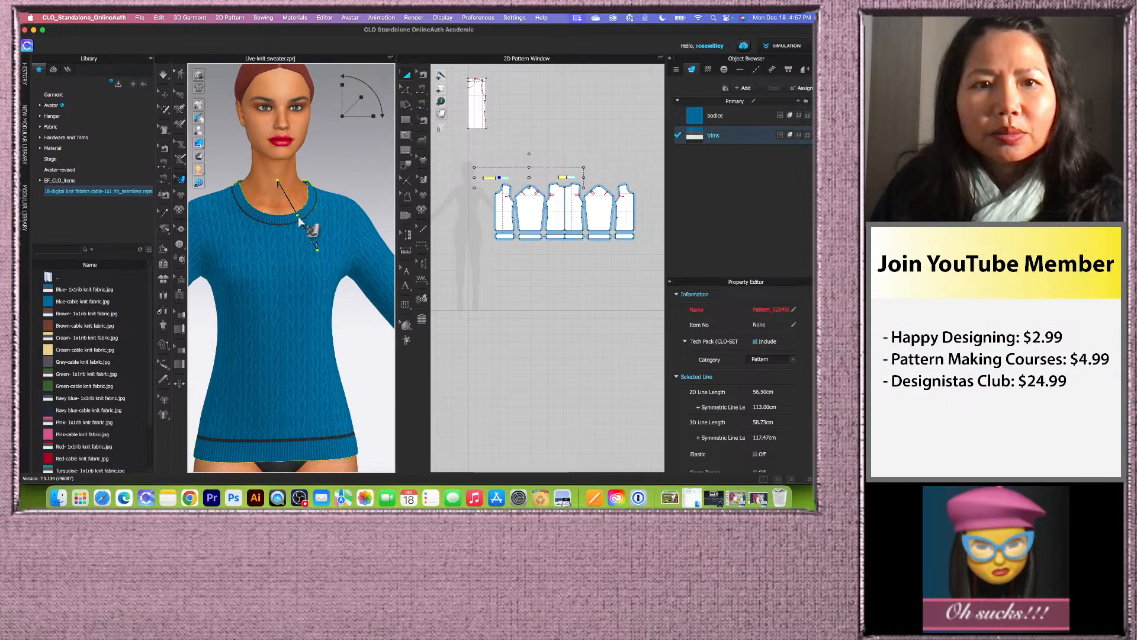
# - Examine the neckband's stripe and its seams at the shoulder and back neck with the sewing lines shown
pyautogui.click(347, 165)
pyautogui.moveTo(350, 162); pyautogui.dragTo(255, 180, button='right')
pyautogui.scroll(5, 293, 240)
pyautogui.moveTo(293, 240); pyautogui.dragTo(297, 207, button='right')
pyautogui.click(422, 89)
pyautogui.scroll(3, 295, 212)
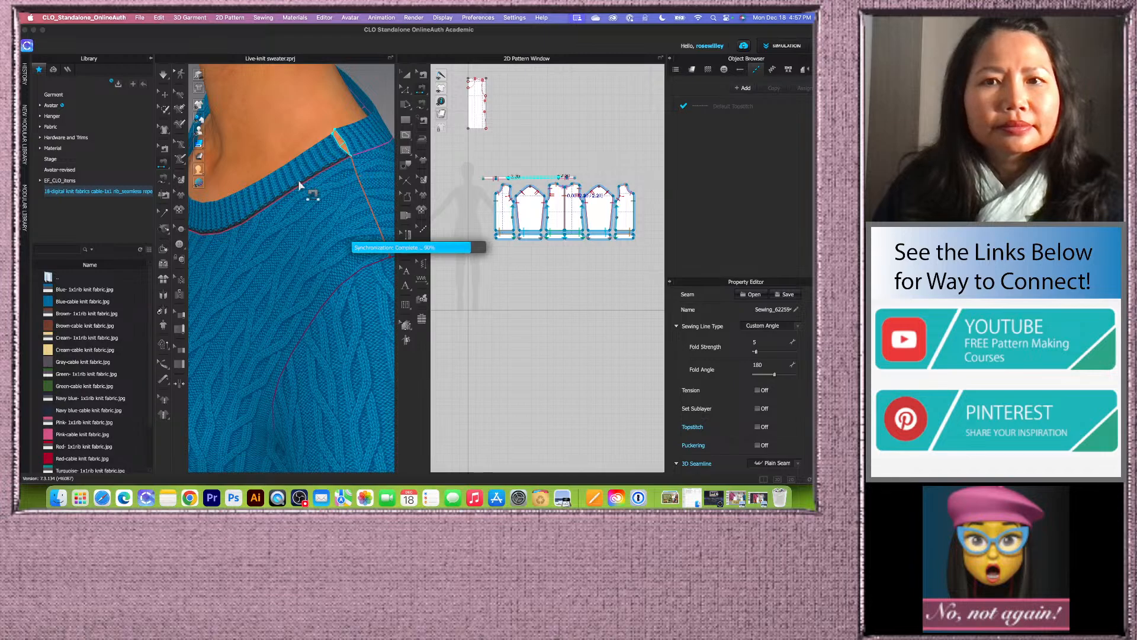
pyautogui.scroll(-5, 300, 185)
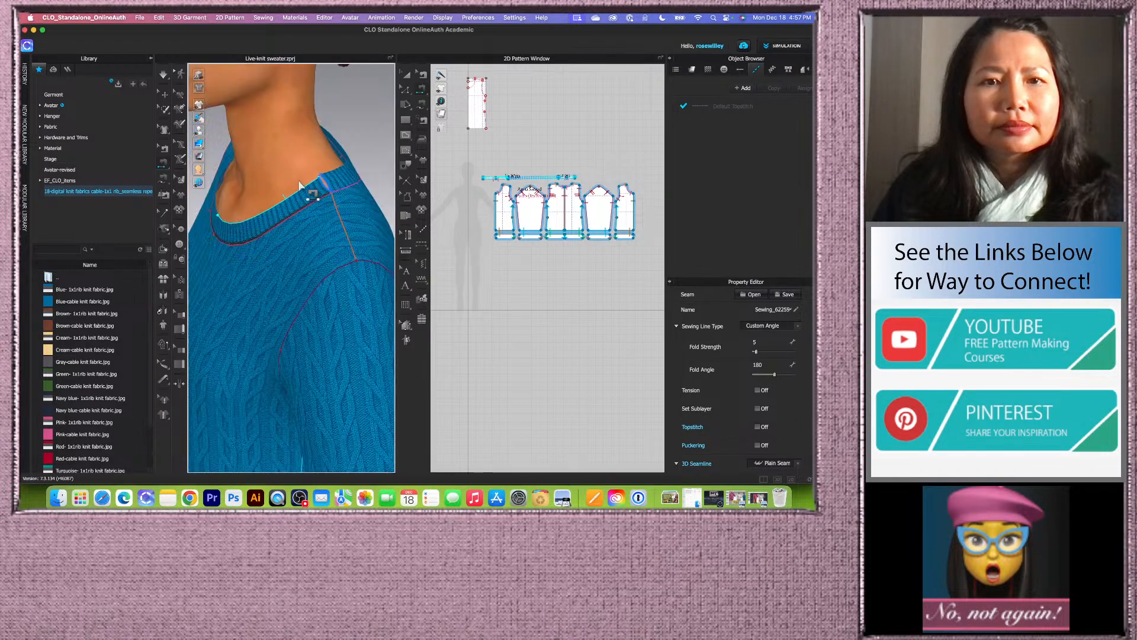
pyautogui.moveTo(357, 188); pyautogui.dragTo(302, 181, button='right')
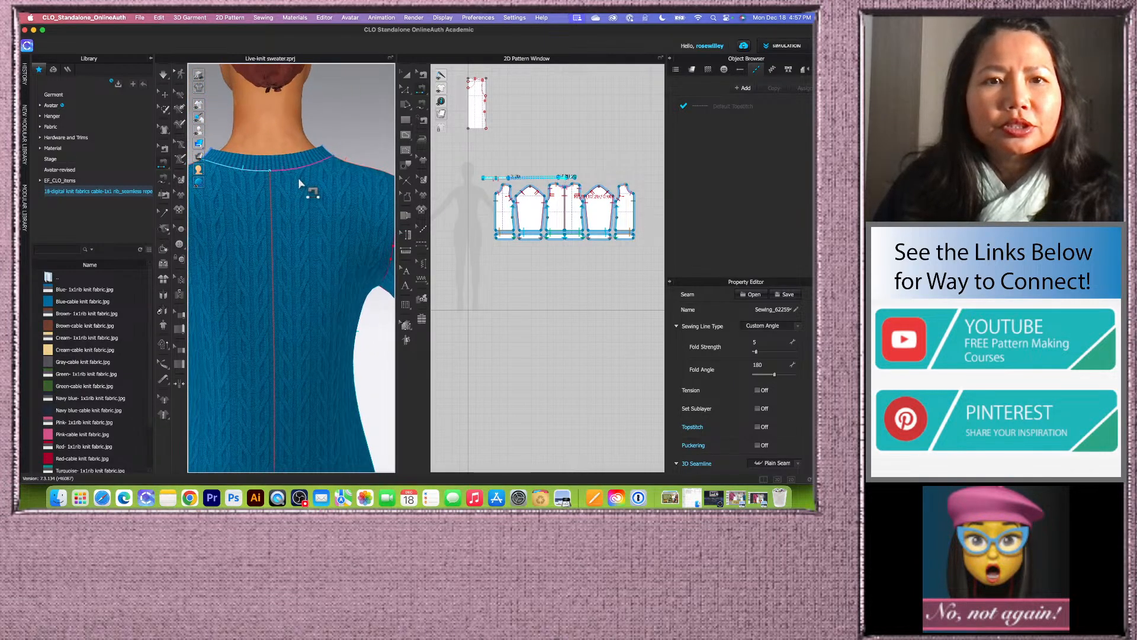
# - Select the back neckband and move its rib texture with Edit Texture so the dark stripe follows its lower edge
pyautogui.click(573, 158)
pyautogui.press('a')
pyautogui.click(564, 176)
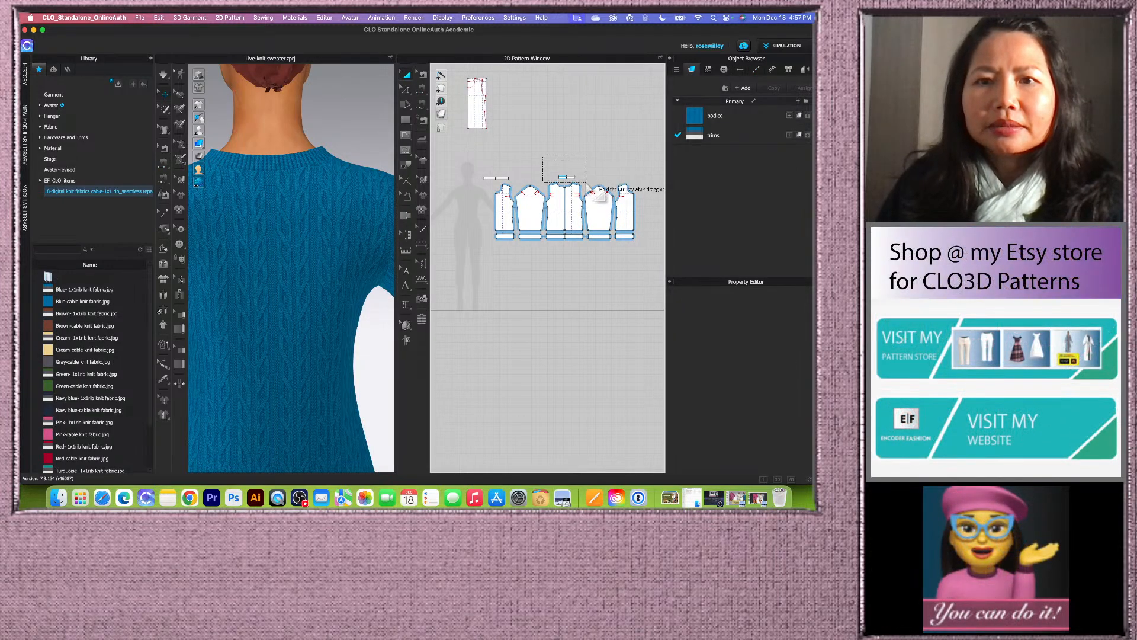
pyautogui.click(180, 179)
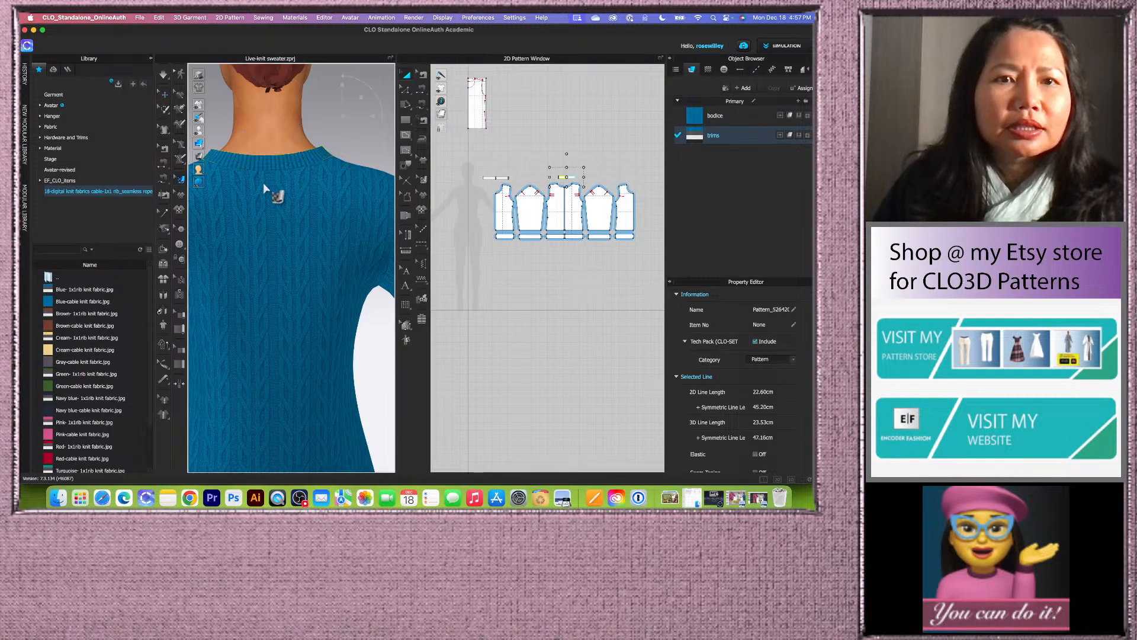
pyautogui.click(277, 168)
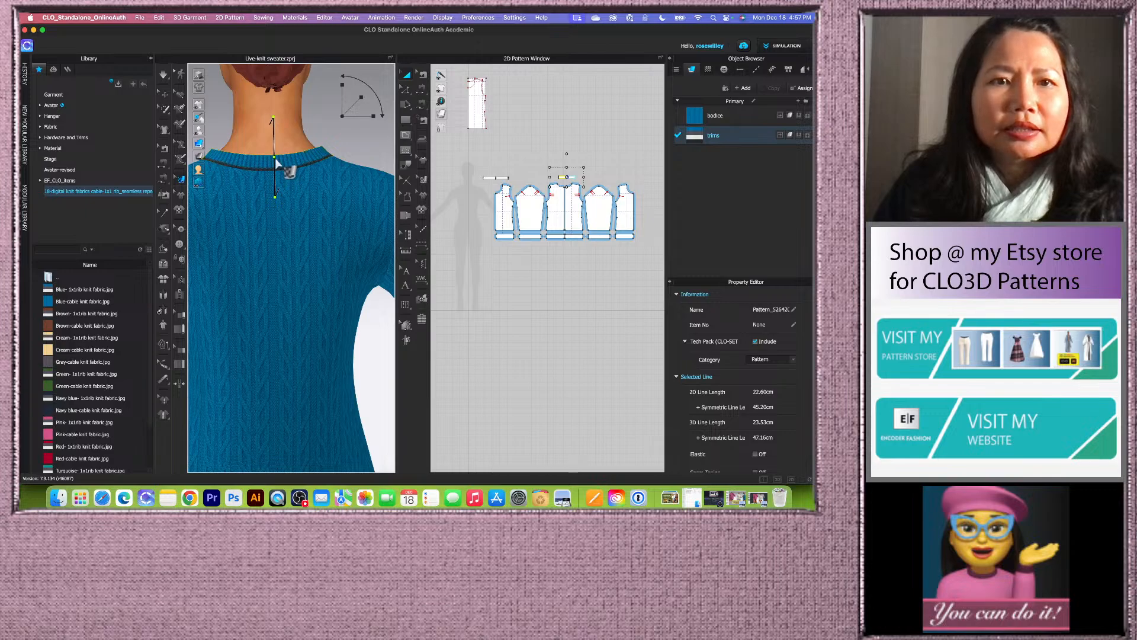
pyautogui.moveTo(260, 208); pyautogui.dragTo(346, 218, button='right')
# - Simulate the sweater to settle the neckband around the avatar's neck, and stop the simulation
pyautogui.click(161, 71)
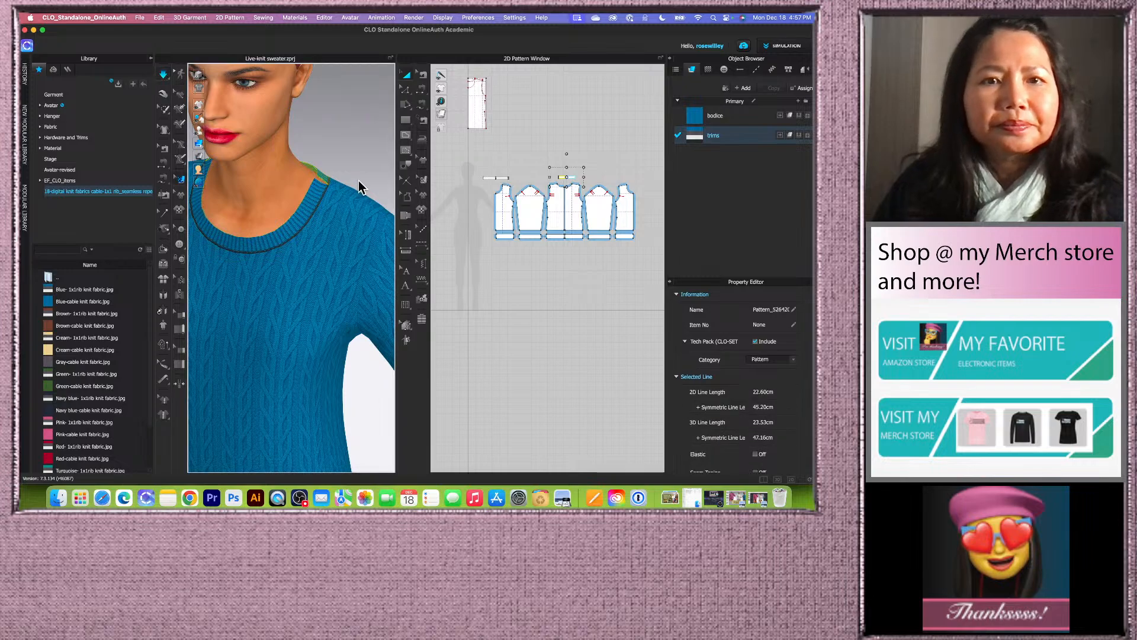
pyautogui.scroll(-4, 350, 208)
pyautogui.scroll(2, 349, 219)
pyautogui.moveTo(348, 209)
pyautogui.mouseDown(button='right')
pyautogui.moveTo(356, 205)
pyautogui.moveTo(326, 207)
pyautogui.moveTo(369, 209)
pyautogui.moveTo(296, 213)
pyautogui.moveTo(361, 223)
pyautogui.moveTo(326, 221)
pyautogui.moveTo(330, 196)
pyautogui.mouseUp(button='right')
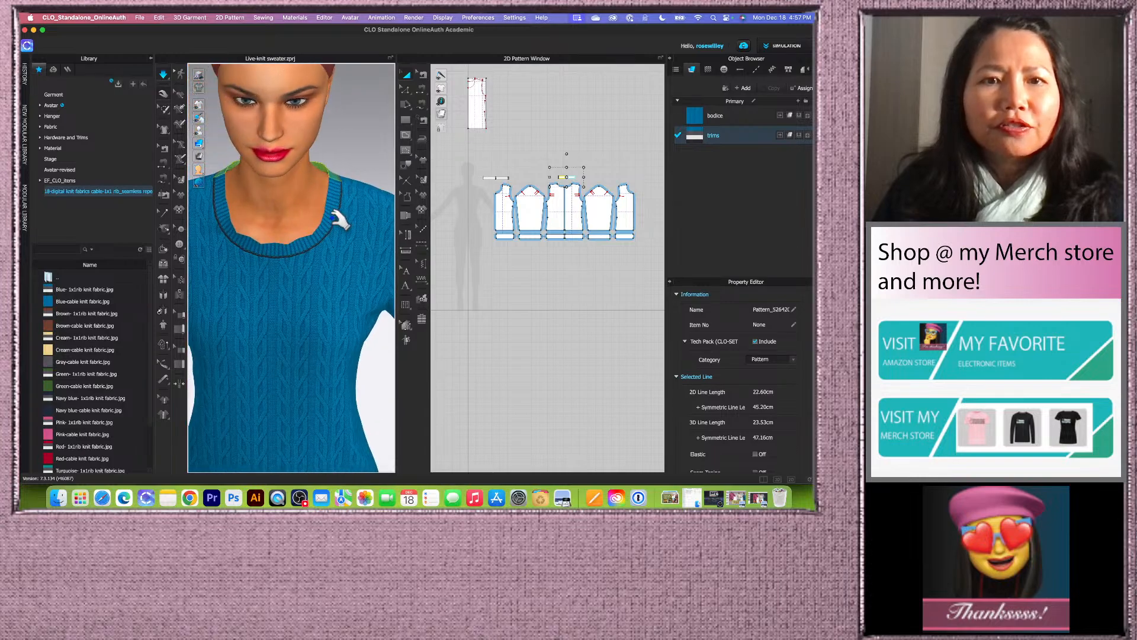
pyautogui.click(164, 75)
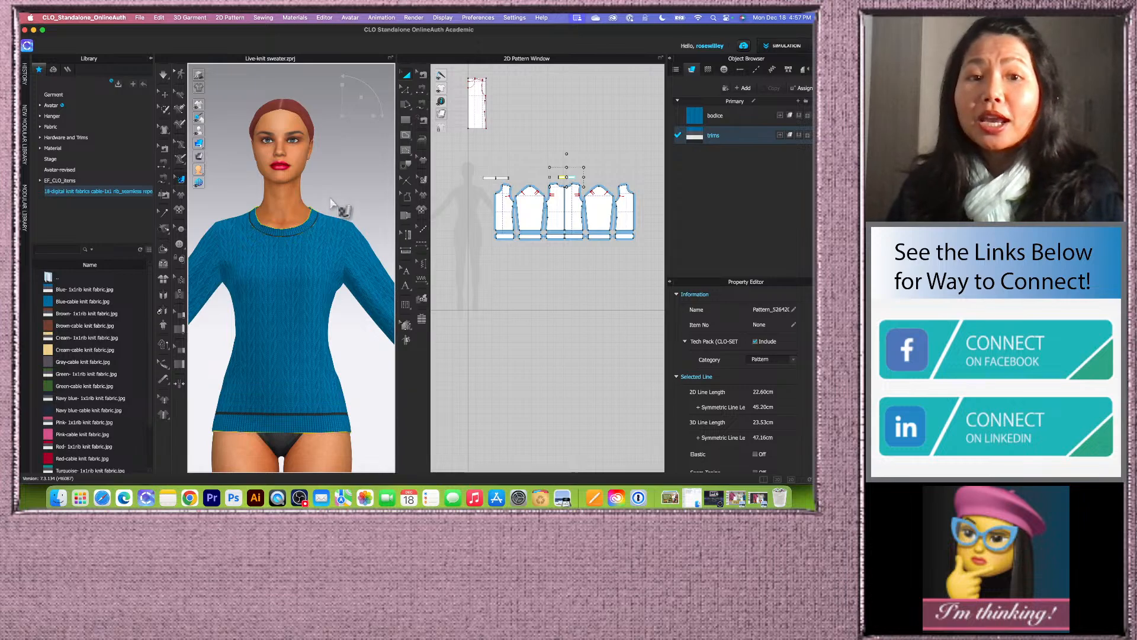
# - Examine the whole sweater from the front in a wider 3D view, checking the fit and the stripes on neck, hem and cuffs
pyautogui.scroll(2, 335, 208)
pyautogui.scroll(2, 334, 209)
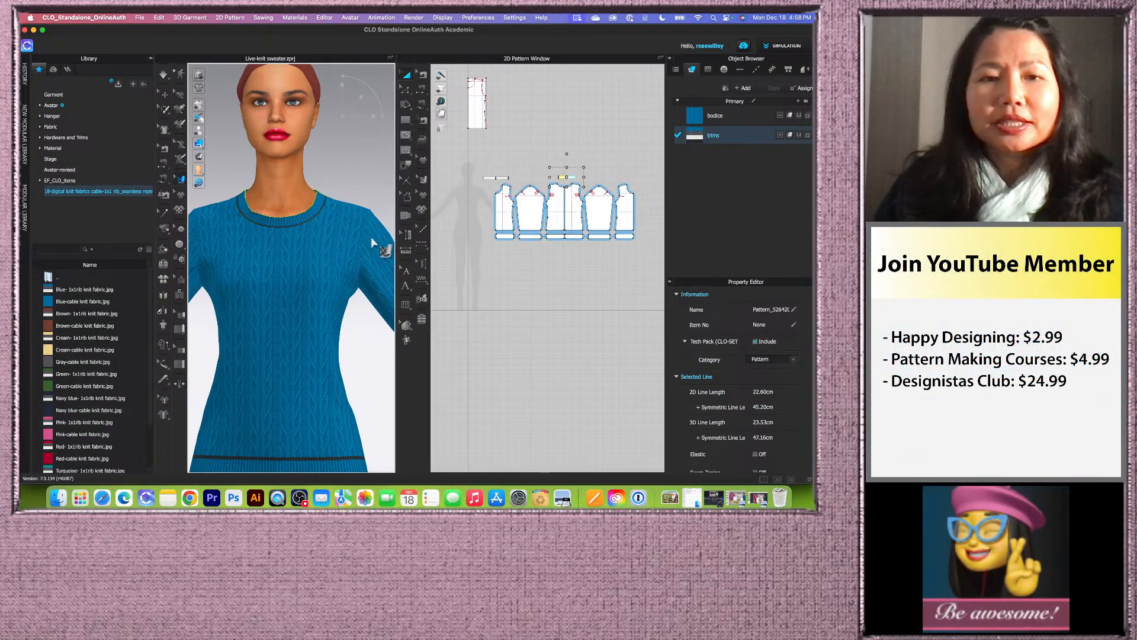
pyautogui.moveTo(398, 216); pyautogui.dragTo(471, 214)
pyautogui.scroll(-5, 403, 195)
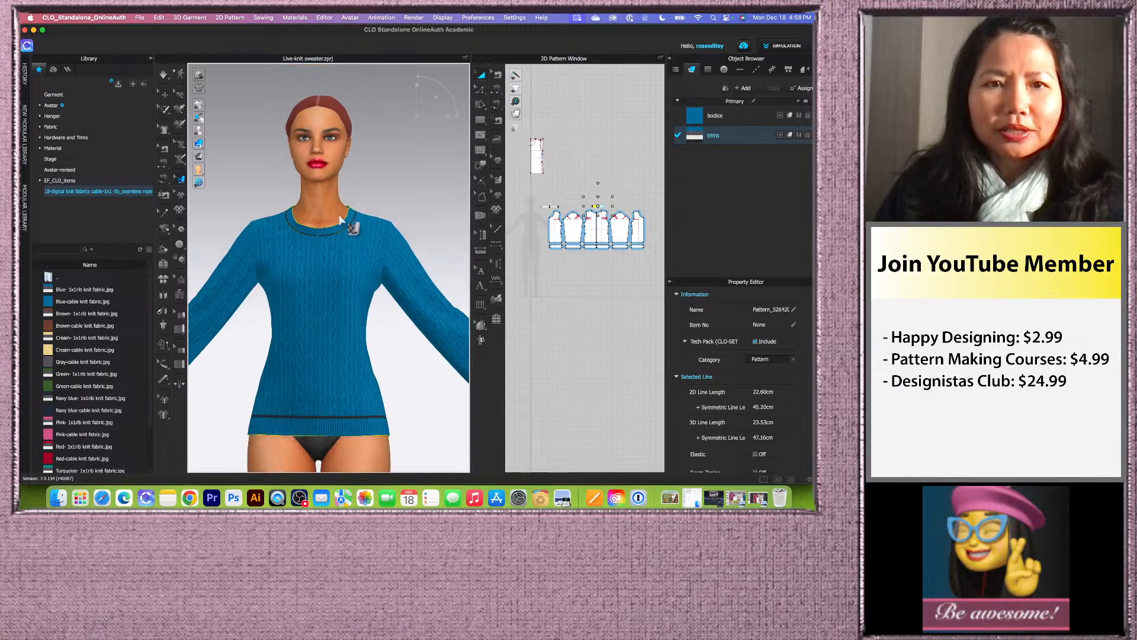
pyautogui.scroll(6, 399, 193)
pyautogui.moveTo(401, 186)
pyautogui.mouseDown(button='right')
pyautogui.moveTo(383, 193)
pyautogui.moveTo(410, 191)
pyautogui.mouseUp(button='right')
pyautogui.scroll(-3, 308, 312)
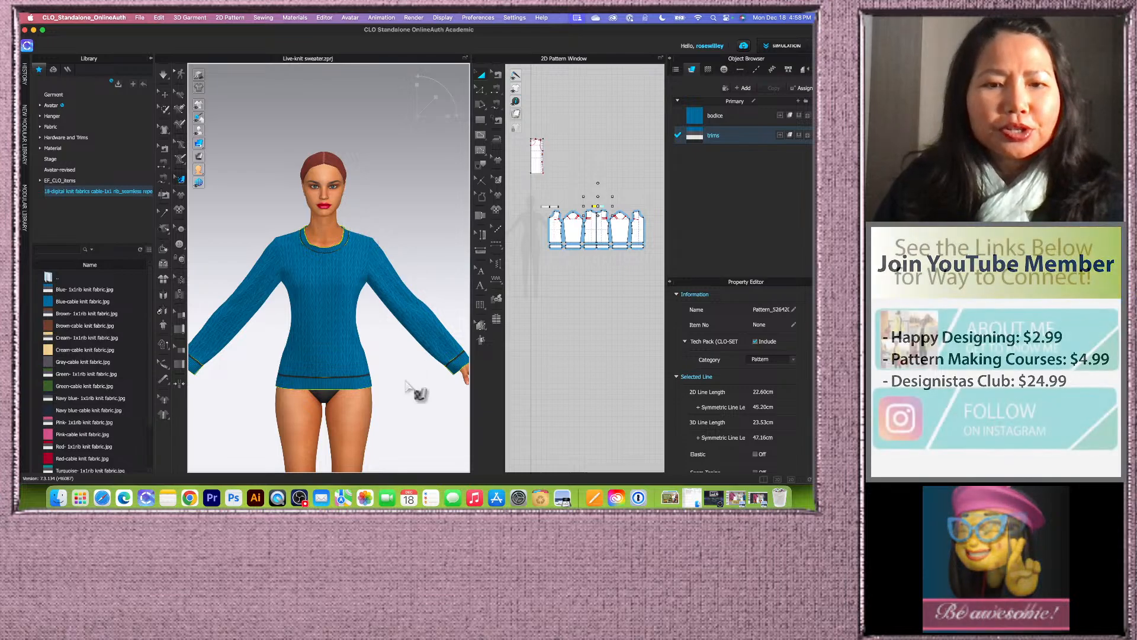
pyautogui.moveTo(431, 385); pyautogui.dragTo(268, 289, button='middle')
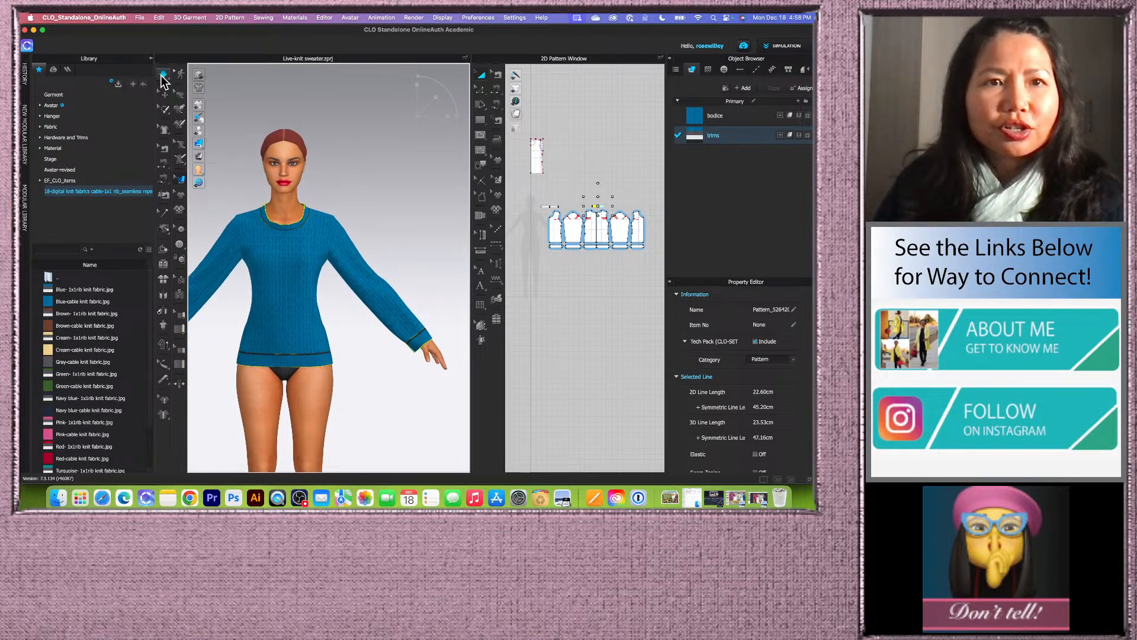
pyautogui.moveTo(470, 212); pyautogui.dragTo(401, 215)
pyautogui.scroll(-3, 484, 180)
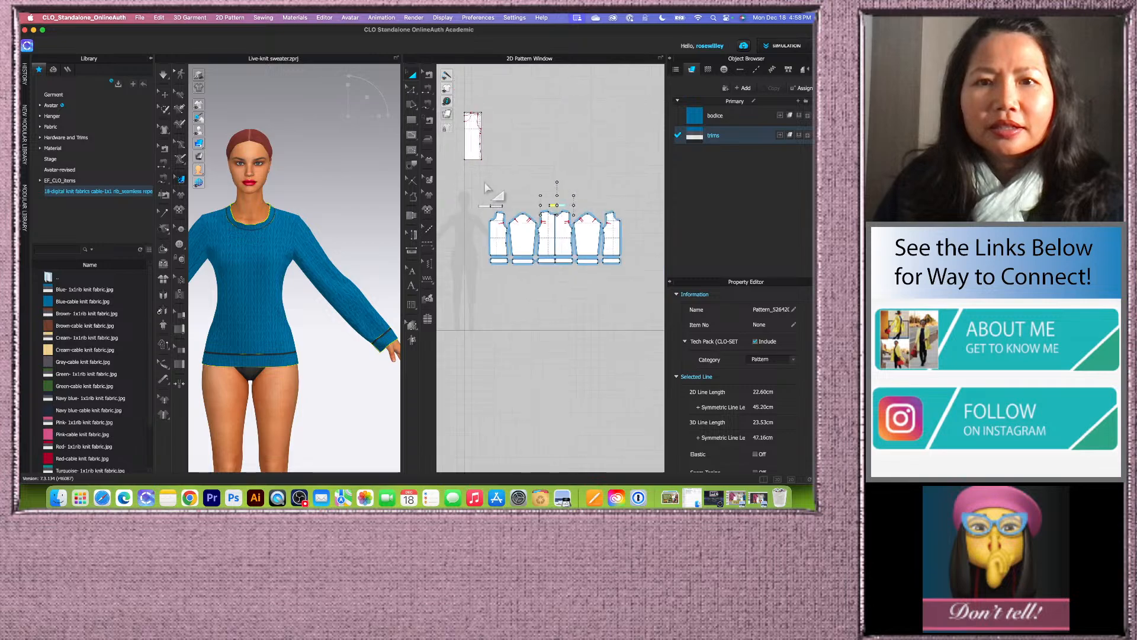
pyautogui.scroll(-2, 314, 277)
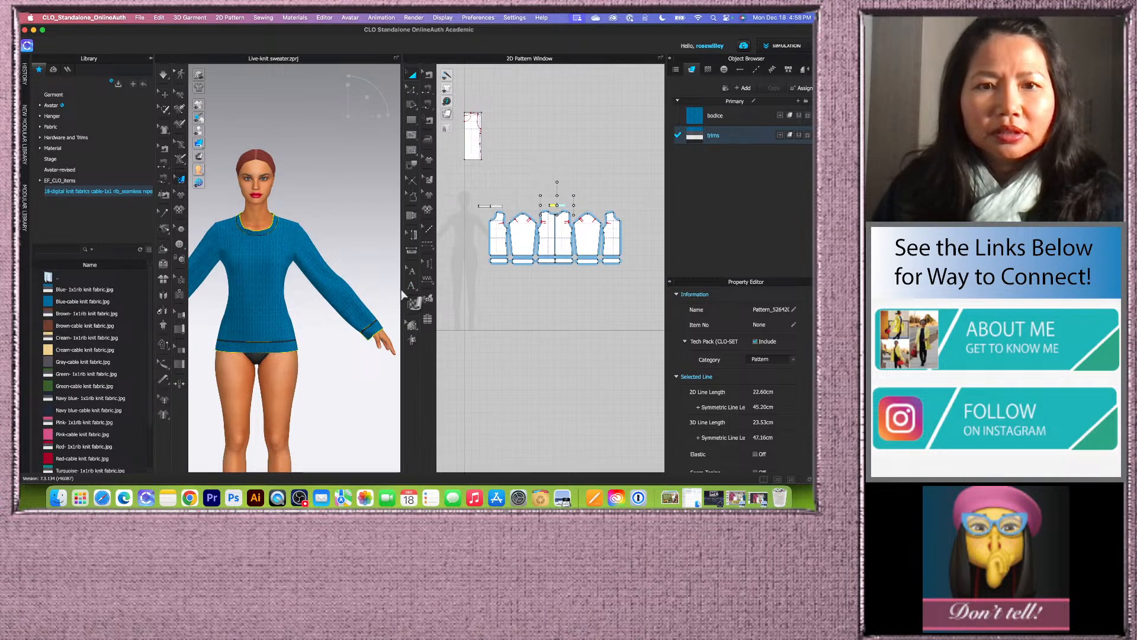
pyautogui.moveTo(402, 294); pyautogui.dragTo(417, 293)
pyautogui.scroll(3, 359, 283)
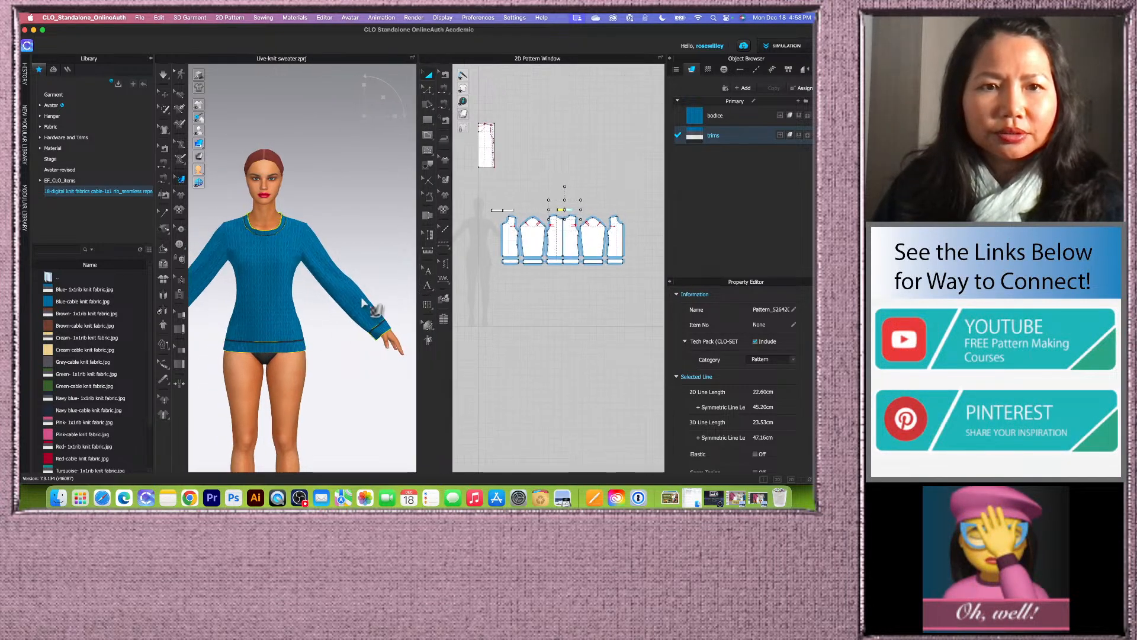
# - Select the front neckband in the 2D pattern and scale its width to 90%
pyautogui.click(349, 230)
pyautogui.moveTo(350, 230); pyautogui.dragTo(367, 240, button='middle')
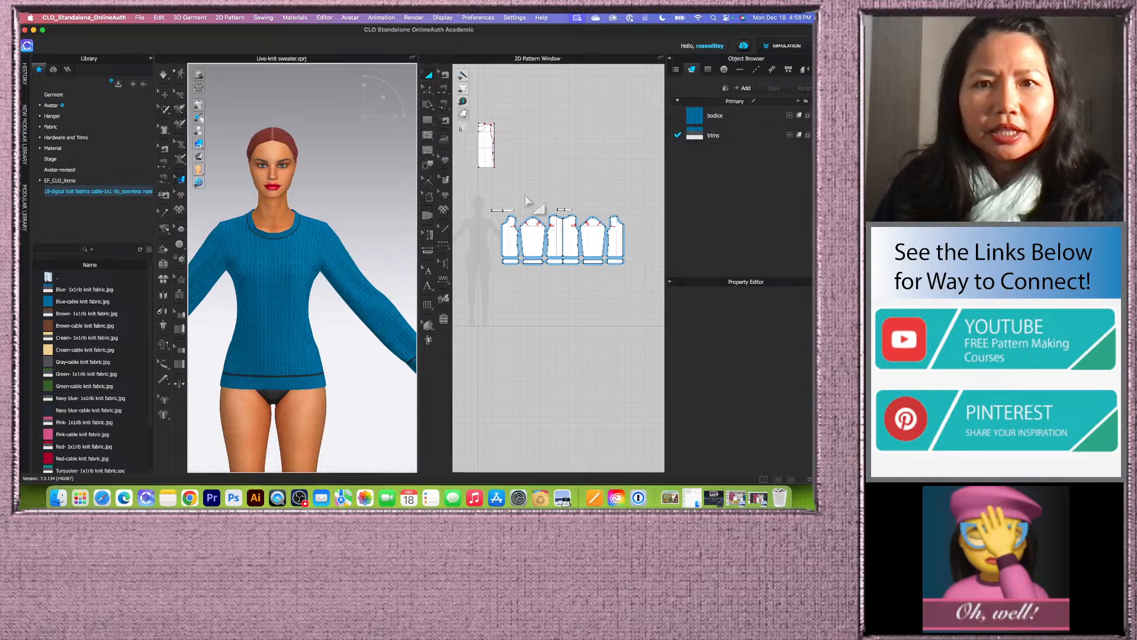
pyautogui.scroll(2, 522, 201)
pyautogui.moveTo(468, 196); pyautogui.dragTo(601, 222)
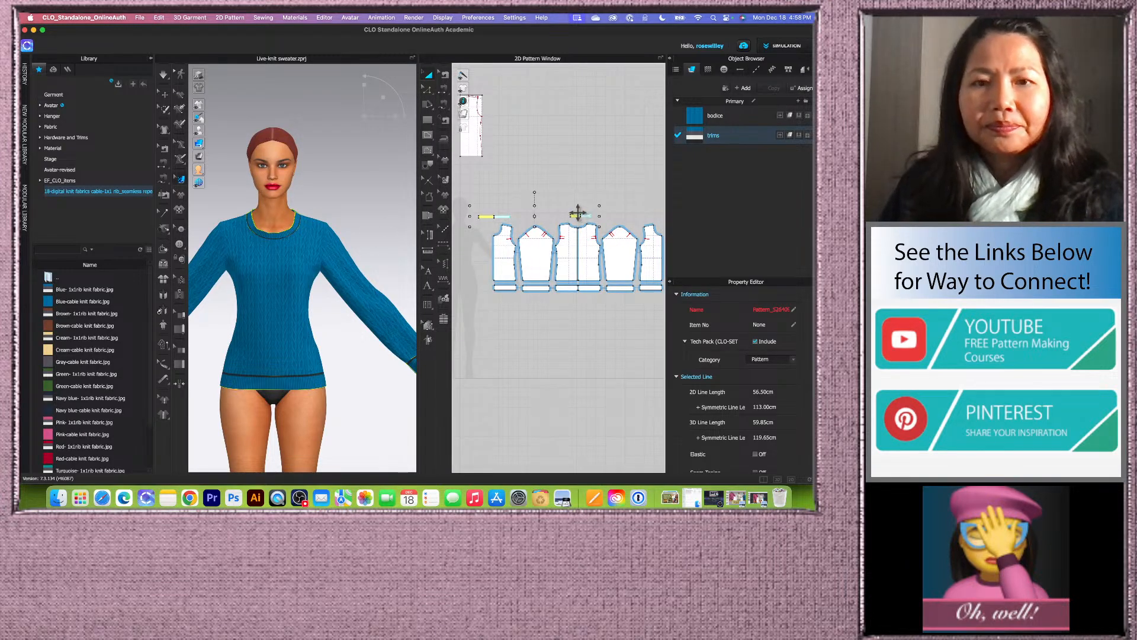
pyautogui.click(560, 189)
pyautogui.scroll(5, 483, 234)
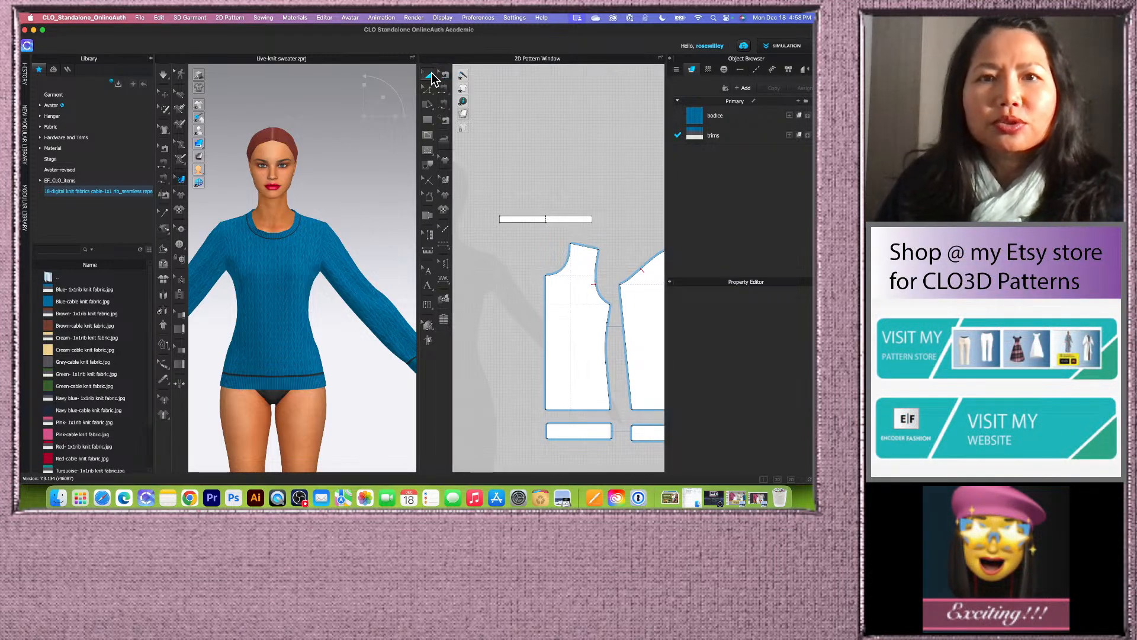
pyautogui.scroll(5, 485, 197)
pyautogui.scroll(-4, 467, 199)
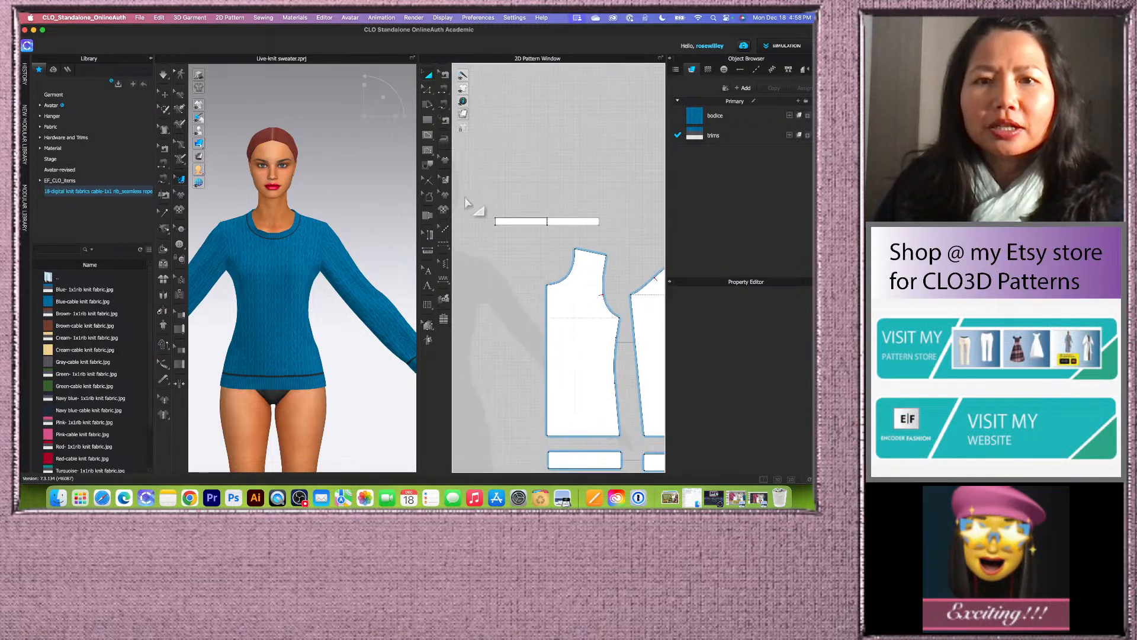
pyautogui.click(592, 222)
pyautogui.moveTo(418, 231); pyautogui.dragTo(380, 231)
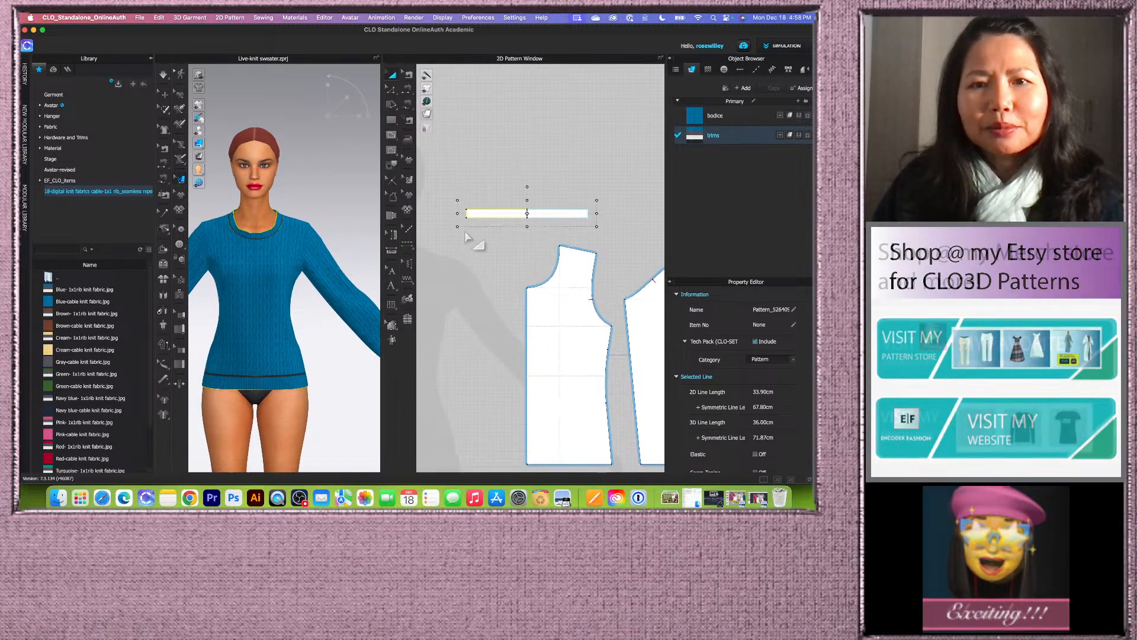
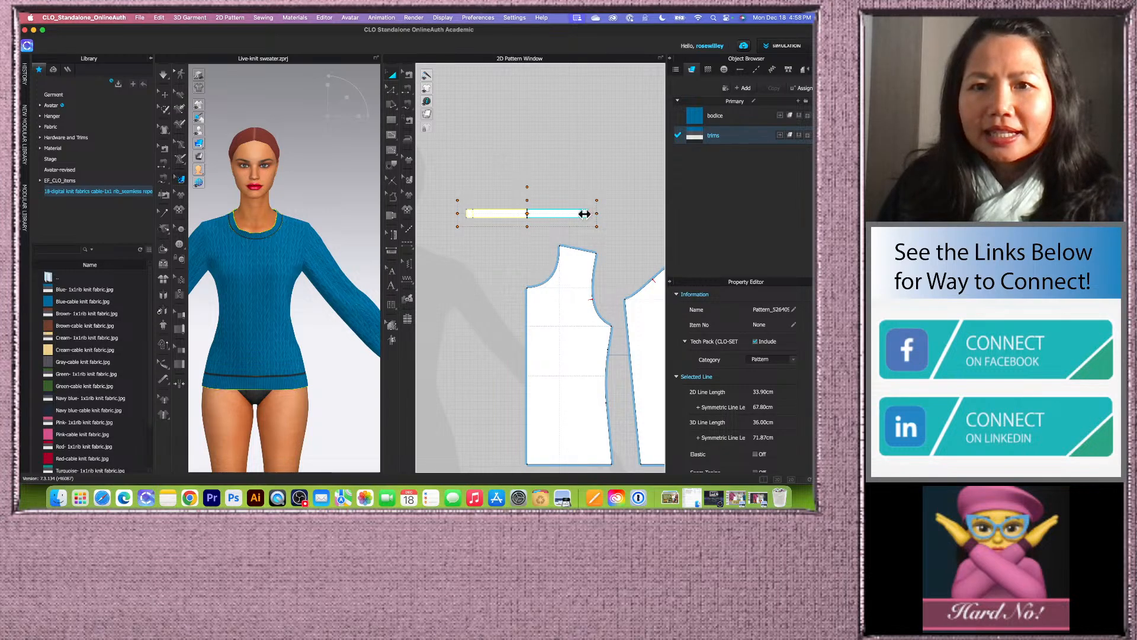
pyautogui.moveTo(585, 214); pyautogui.dragTo(588, 220)
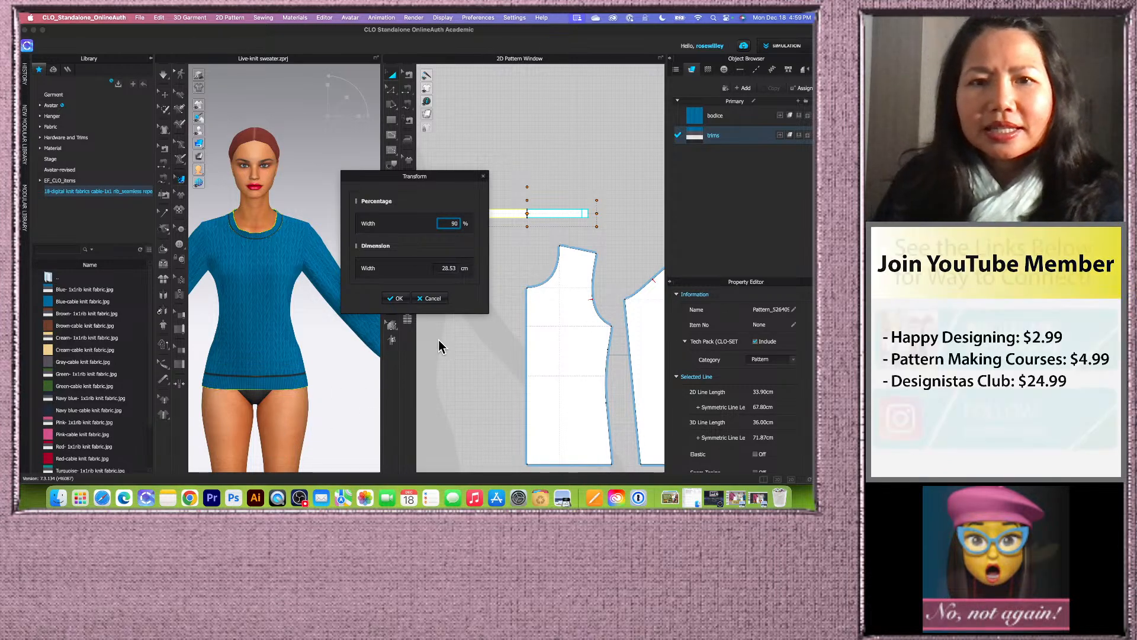
pyautogui.click(396, 298)
# - Select the back neckband in the 2D pattern and scale its width to 90%, matching the front neckband's reduction
pyautogui.scroll(-5, 441, 288)
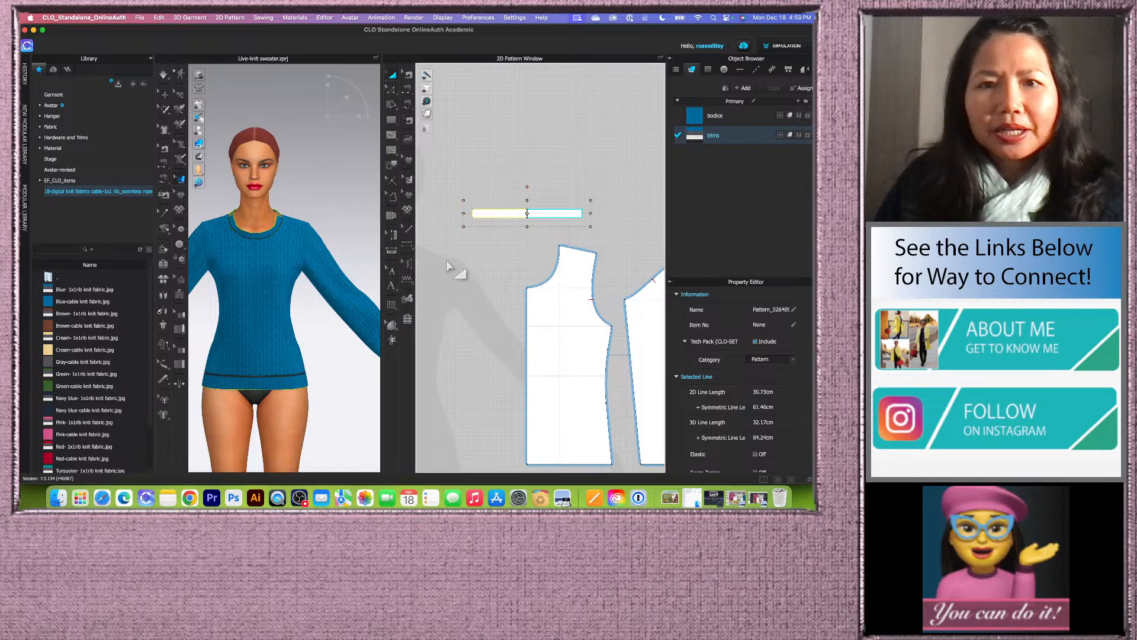
pyautogui.scroll(2, 296, 269)
pyautogui.scroll(4, 326, 241)
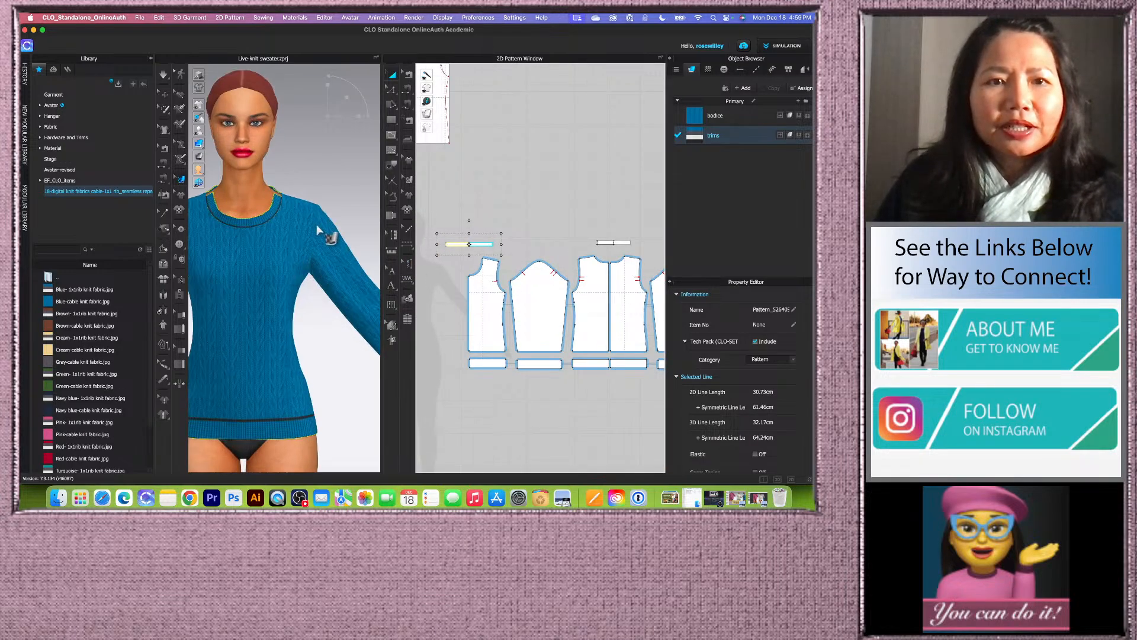
pyautogui.moveTo(342, 364); pyautogui.dragTo(347, 410, button='middle')
pyautogui.moveTo(346, 410); pyautogui.dragTo(318, 409, button='right')
pyautogui.scroll(2, 304, 230)
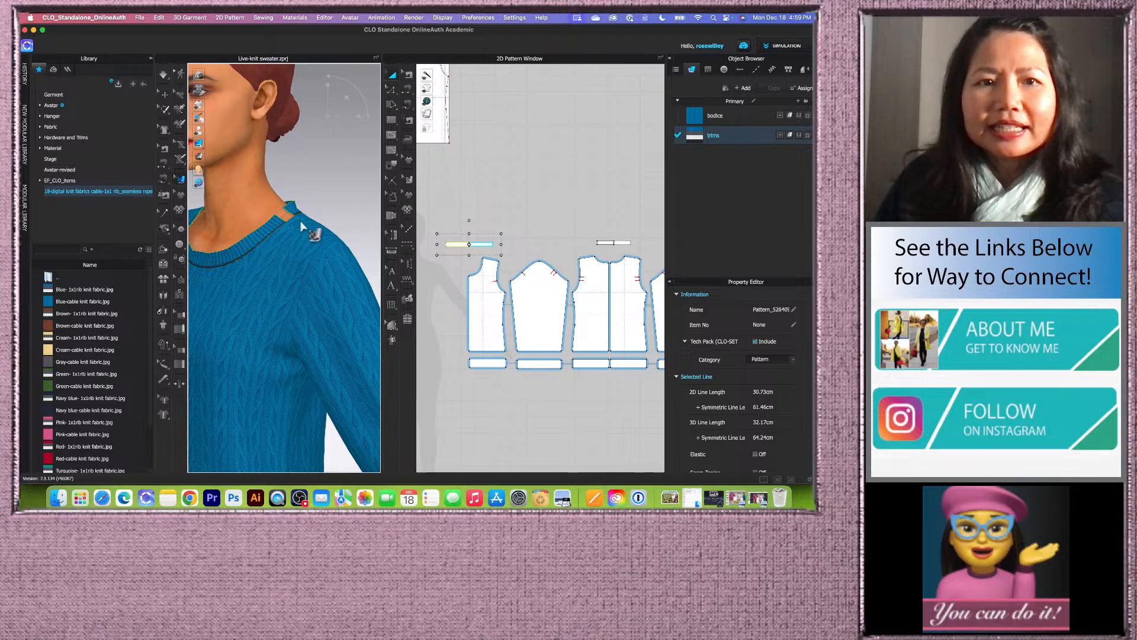
pyautogui.scroll(3, 306, 230)
pyautogui.scroll(5, 516, 218)
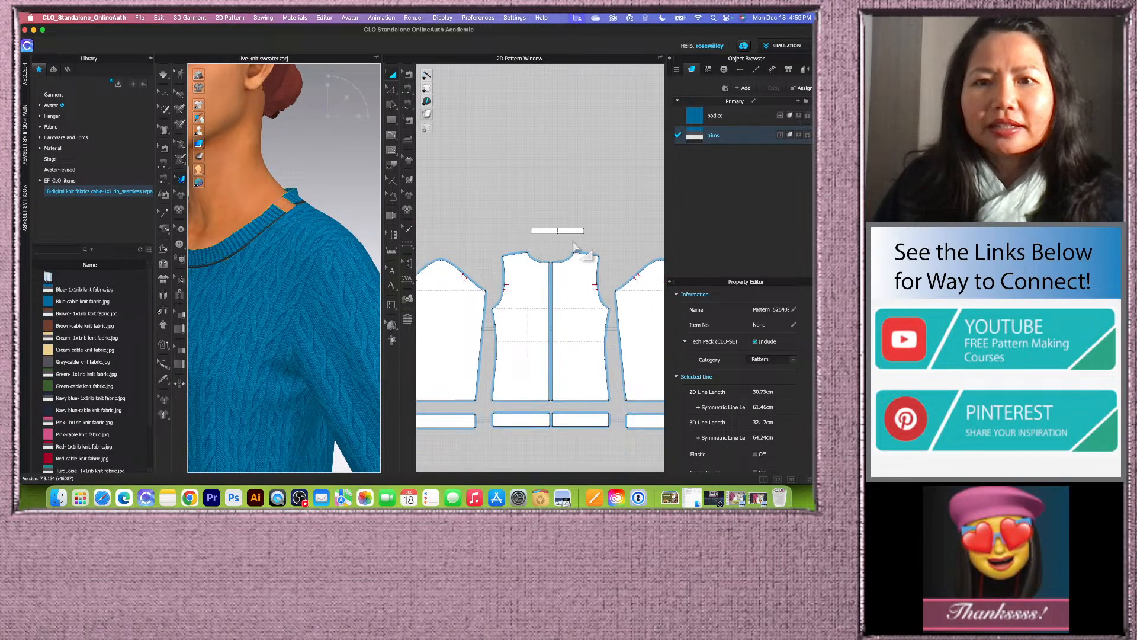
pyautogui.moveTo(515, 204); pyautogui.dragTo(624, 248)
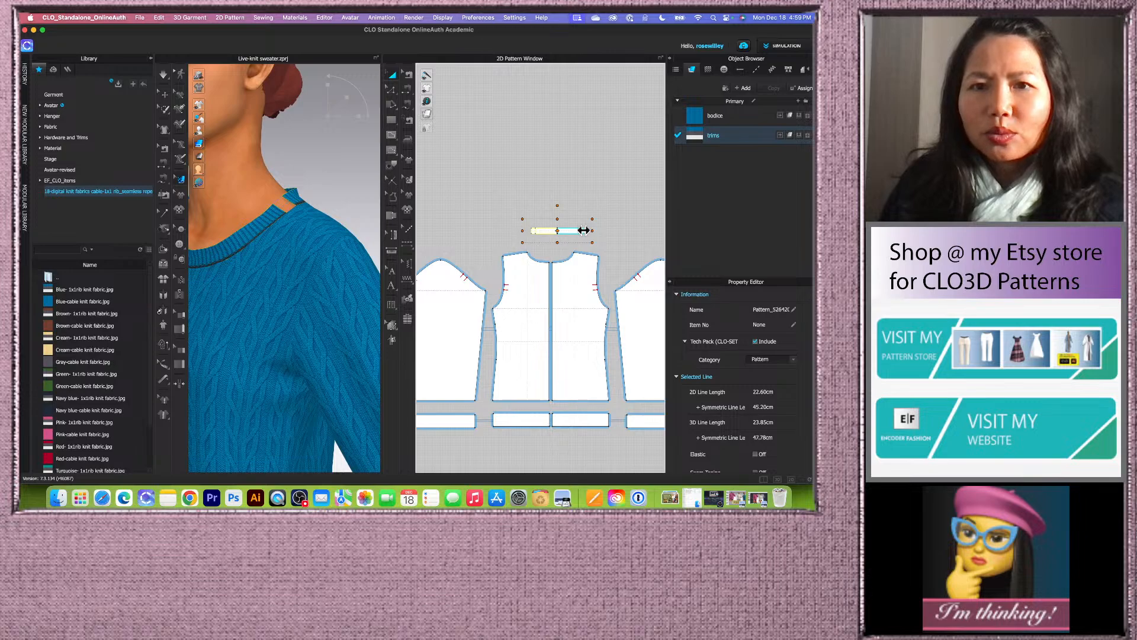
pyautogui.click(584, 231)
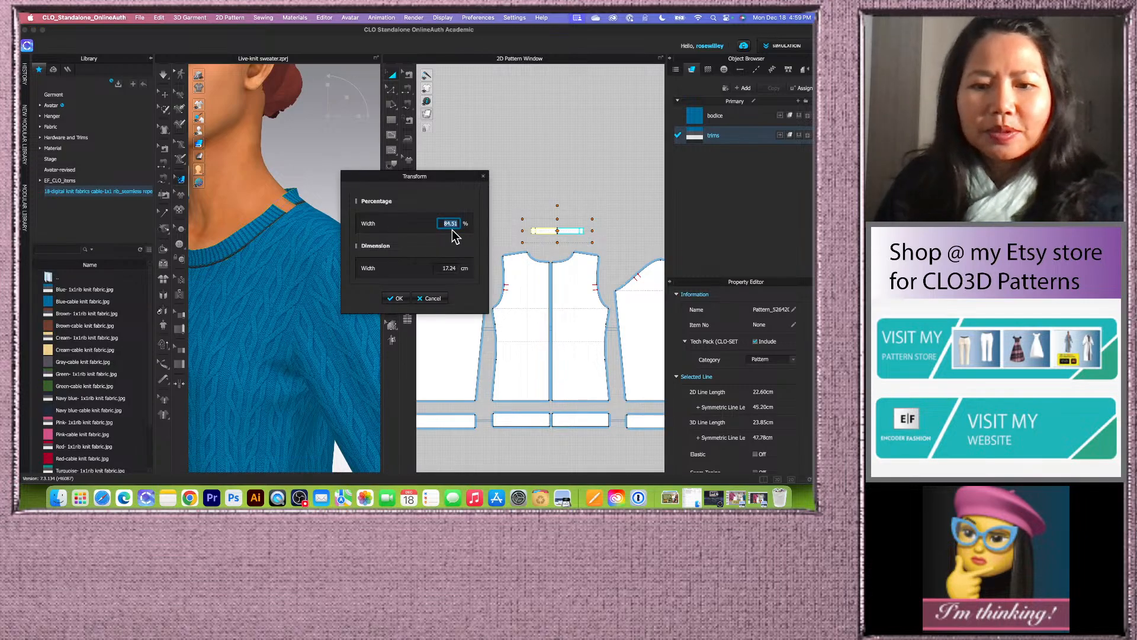
pyautogui.click(396, 299)
# - Simulate the sweater to settle the narrowed neckbands around the avatar's neck, stop the simulation and widen the 3D view
pyautogui.scroll(-5, 600, 222)
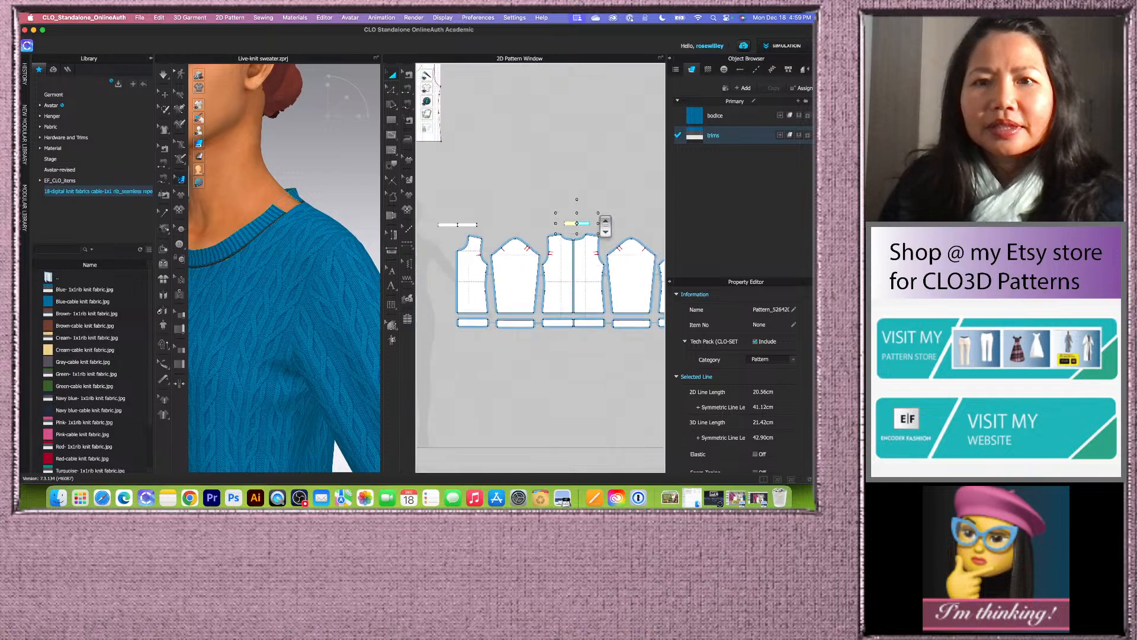
pyautogui.scroll(-3, 349, 228)
pyautogui.moveTo(333, 225); pyautogui.dragTo(350, 216, button='right')
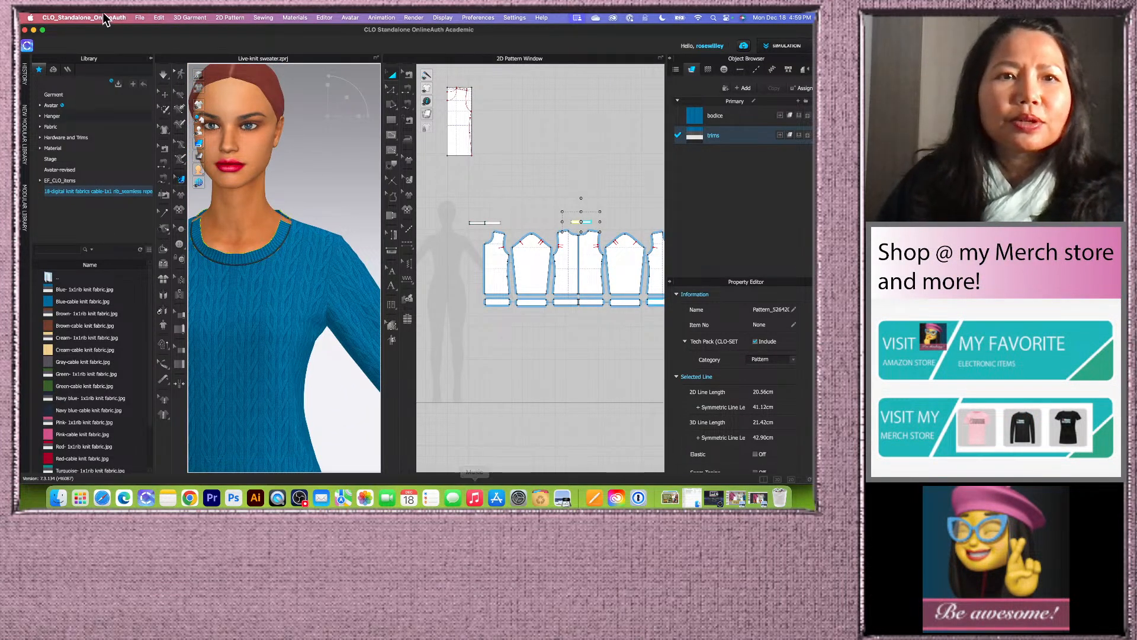
pyautogui.click(163, 74)
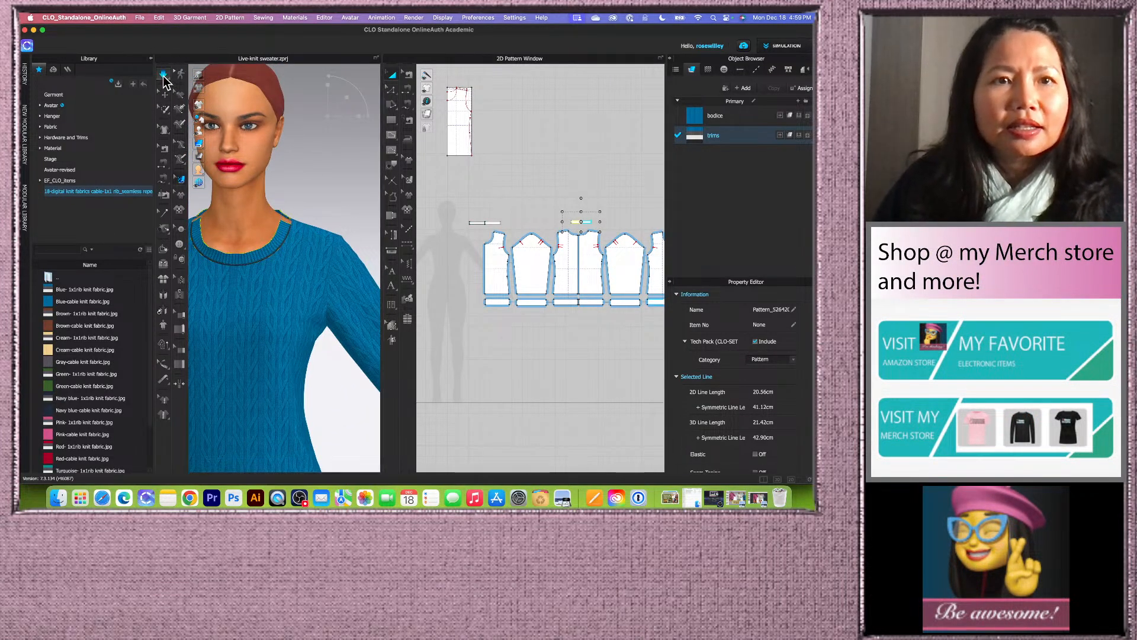
pyautogui.moveTo(336, 194)
pyautogui.mouseDown(button='right')
pyautogui.moveTo(291, 202)
pyautogui.moveTo(356, 196)
pyautogui.mouseUp(button='right')
pyautogui.click(345, 199)
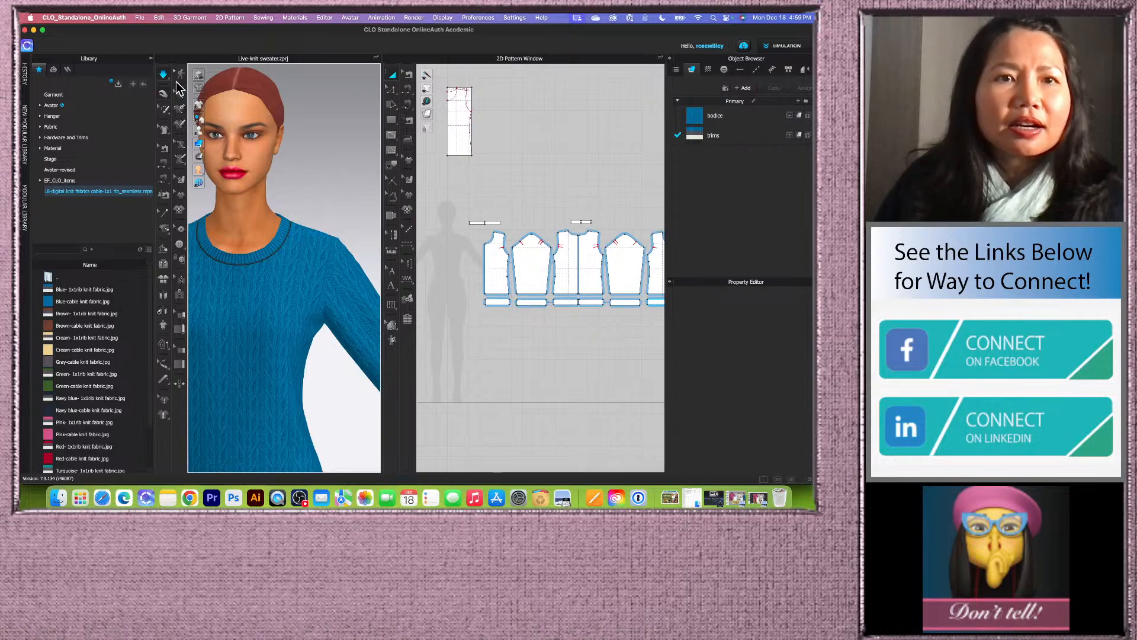
pyautogui.moveTo(381, 179); pyautogui.dragTo(483, 178)
pyautogui.moveTo(388, 208); pyautogui.dragTo(391, 211, button='right')
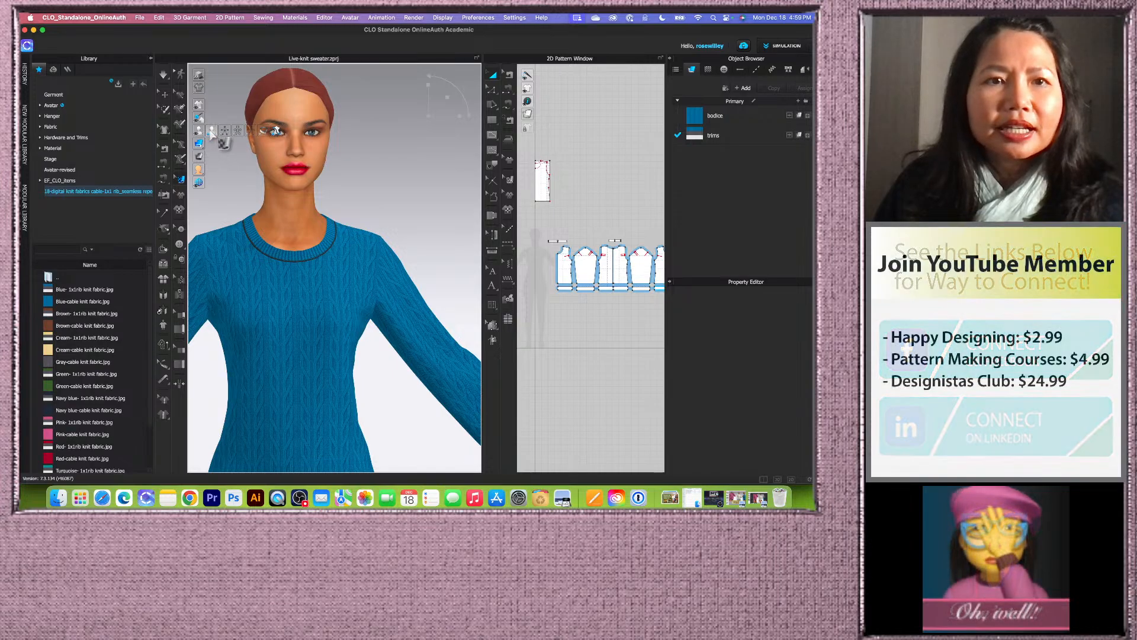
# - Hide the avatar to examine how the neckband and its stripe sit on the sweater, and show the avatar again
pyautogui.click(181, 94)
pyautogui.moveTo(376, 203); pyautogui.dragTo(412, 209, button='right')
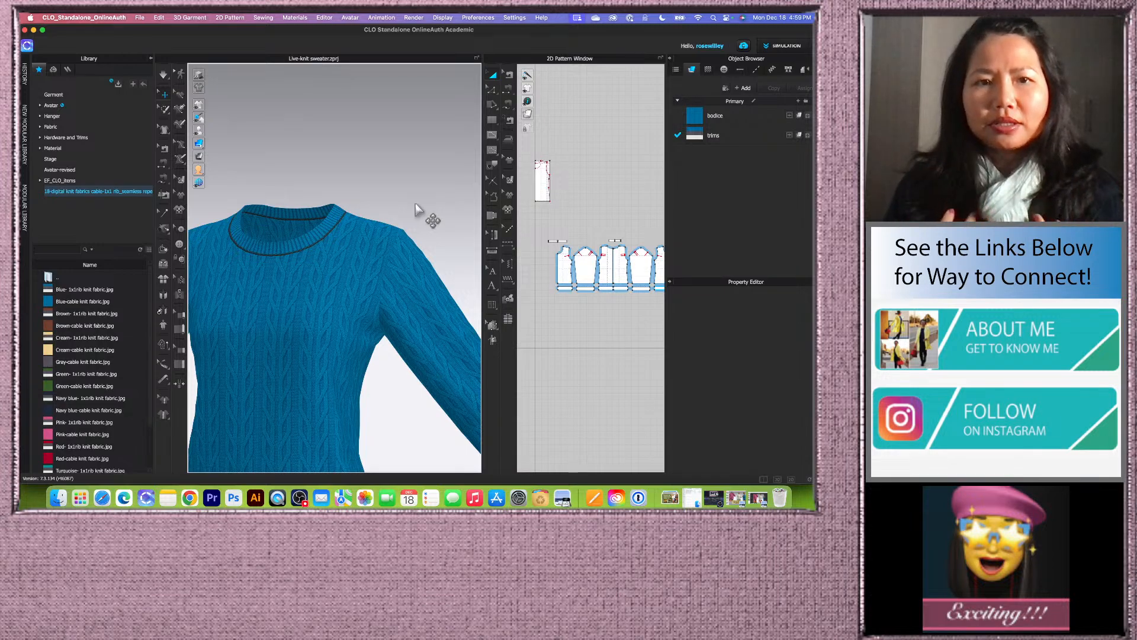
pyautogui.moveTo(355, 208)
pyautogui.mouseDown(button='right')
pyautogui.moveTo(359, 221)
pyautogui.moveTo(353, 213)
pyautogui.mouseUp(button='right')
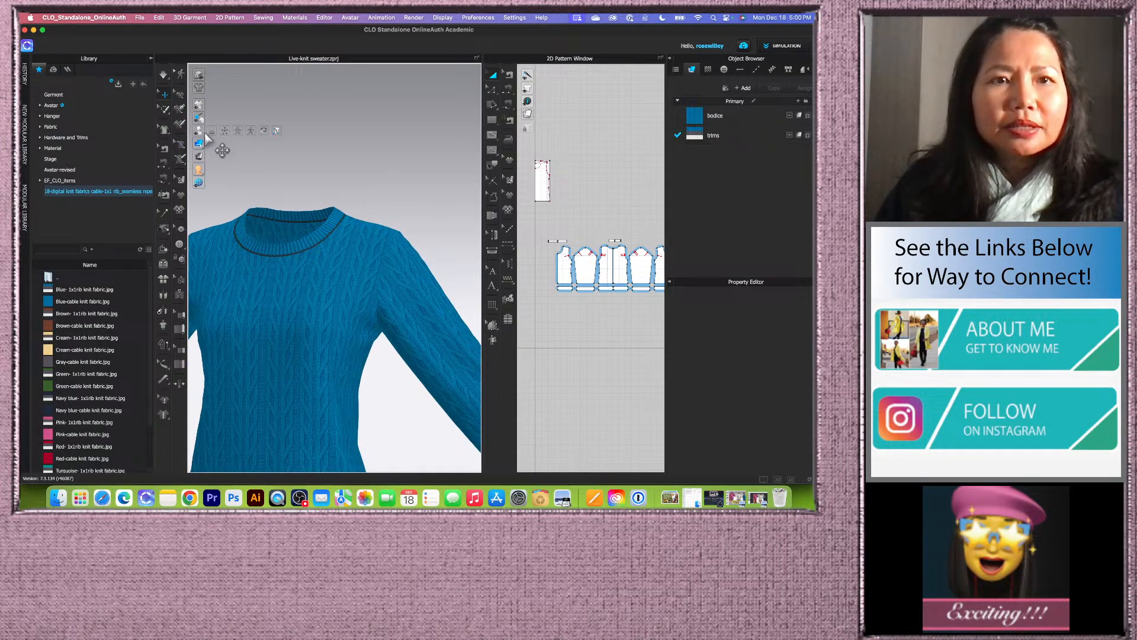
pyautogui.moveTo(323, 173); pyautogui.dragTo(327, 190, button='right')
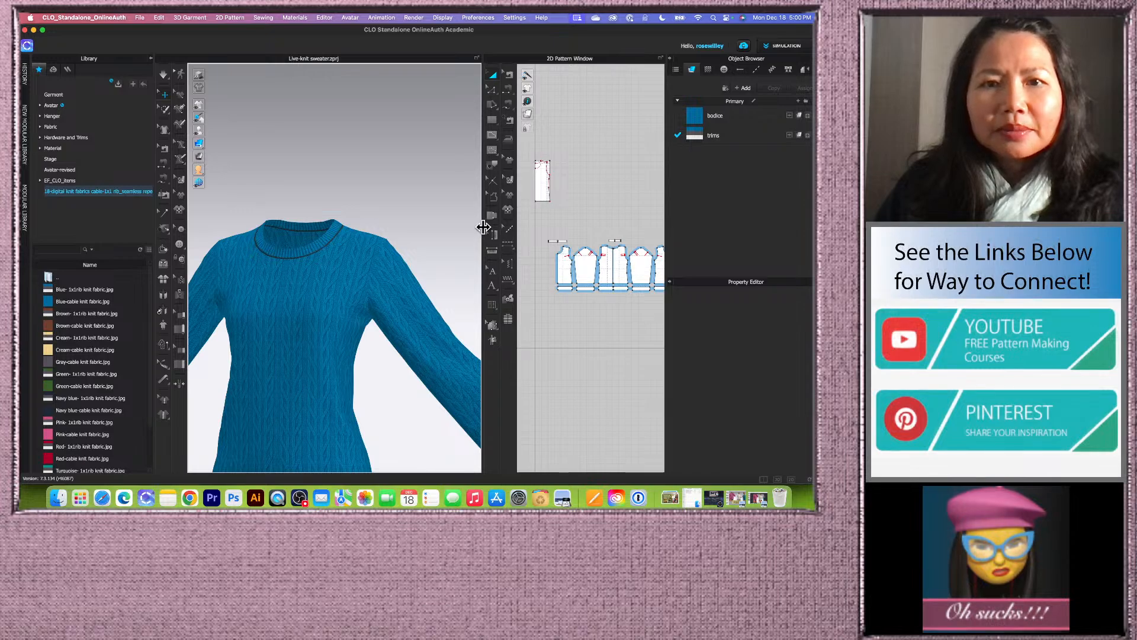
pyautogui.scroll(-3, 362, 234)
pyautogui.moveTo(363, 233); pyautogui.dragTo(347, 228, button='right')
pyautogui.scroll(3, 349, 229)
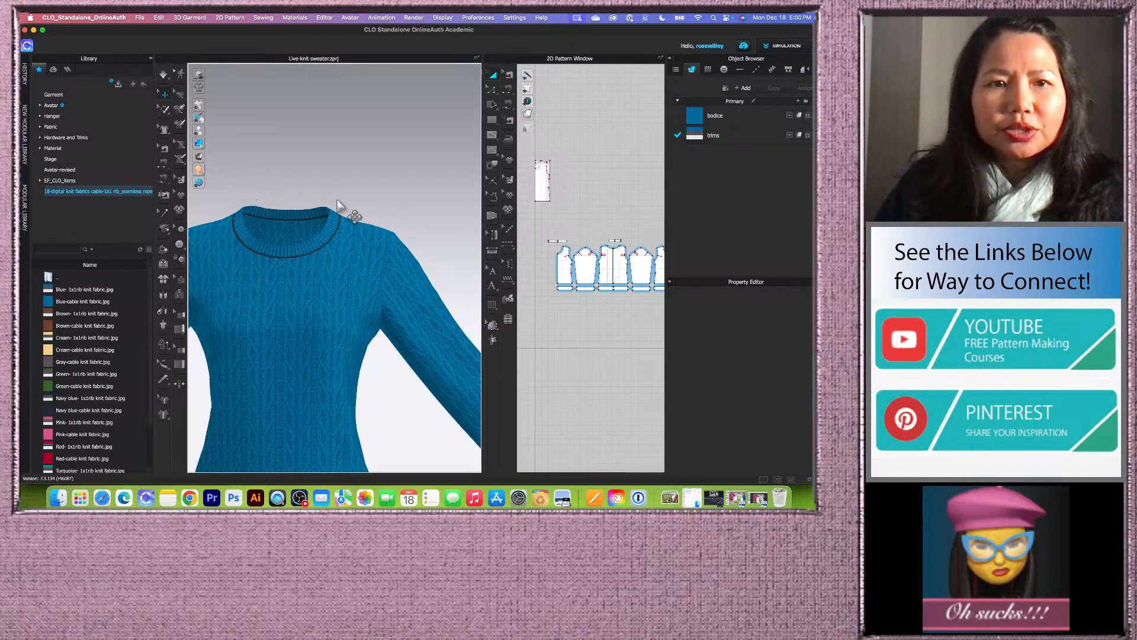
pyautogui.click(225, 130)
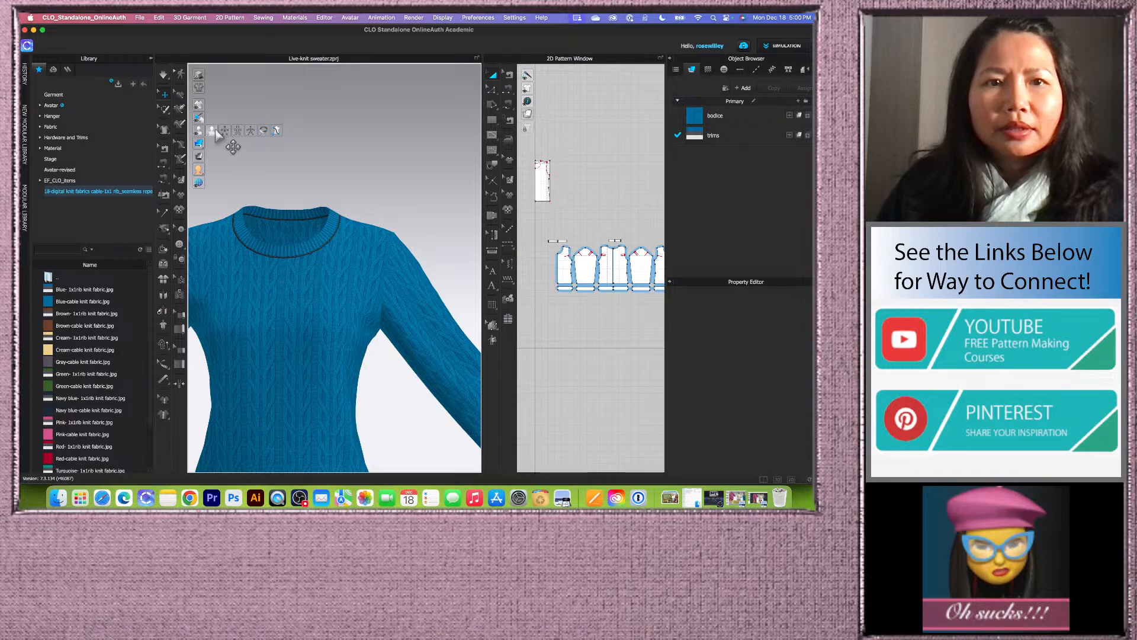
pyautogui.press('2')
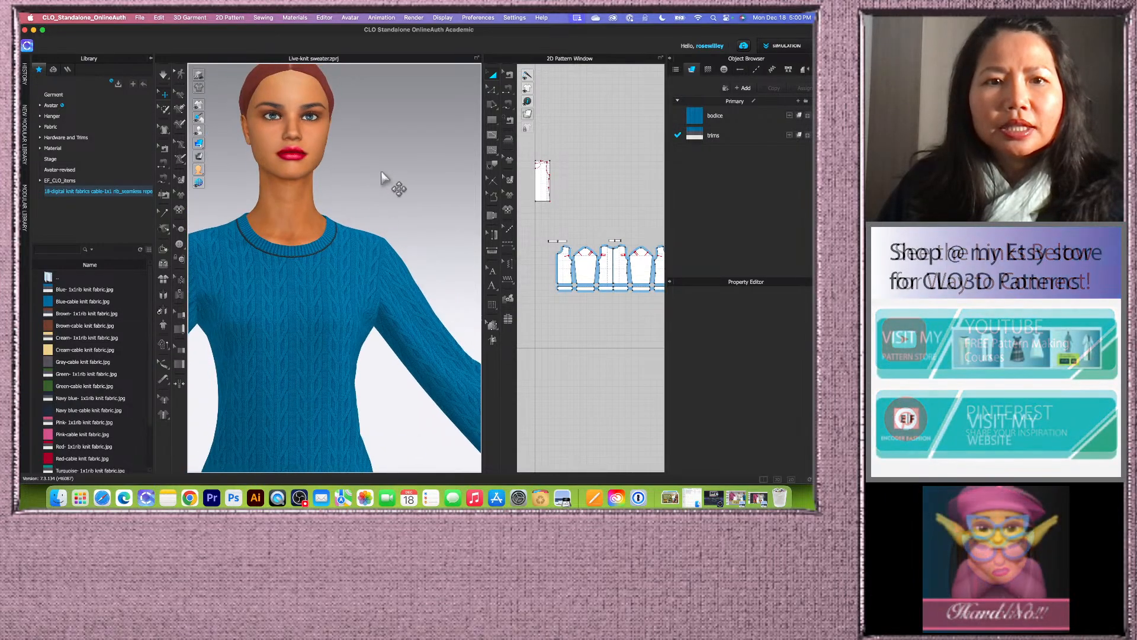
pyautogui.moveTo(482, 224); pyautogui.dragTo(397, 227)
# - Select the top edges of the front and back neckbands with Edit Pattern and turn on Elastic for them
pyautogui.scroll(3, 542, 218)
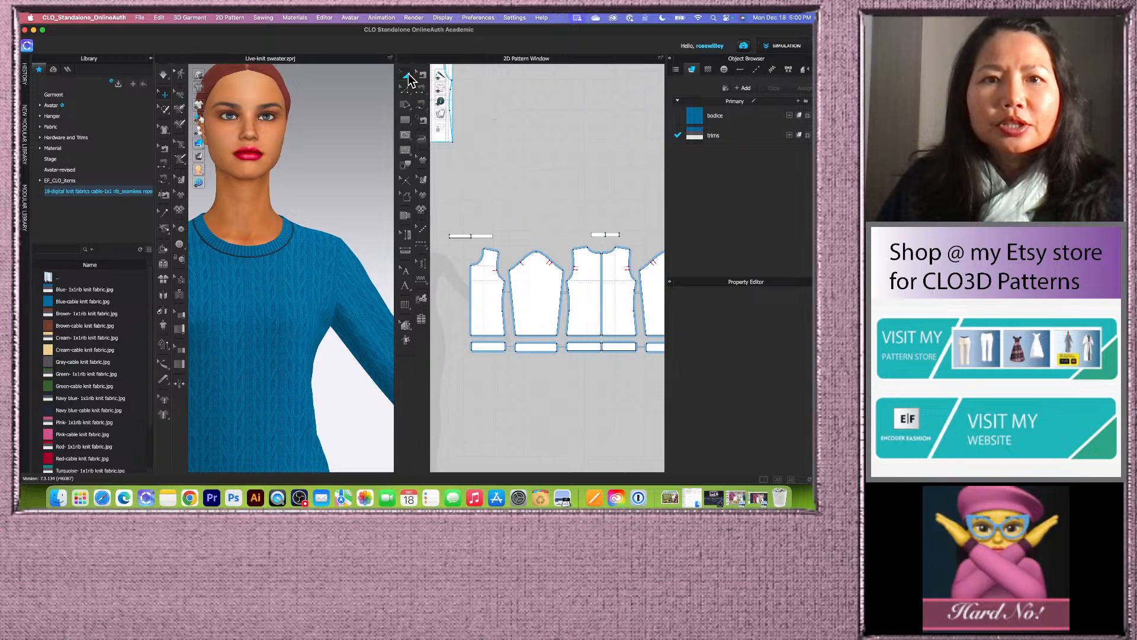
pyautogui.click(405, 90)
pyautogui.moveTo(316, 183); pyautogui.dragTo(351, 208, button='middle')
pyautogui.scroll(3, 349, 217)
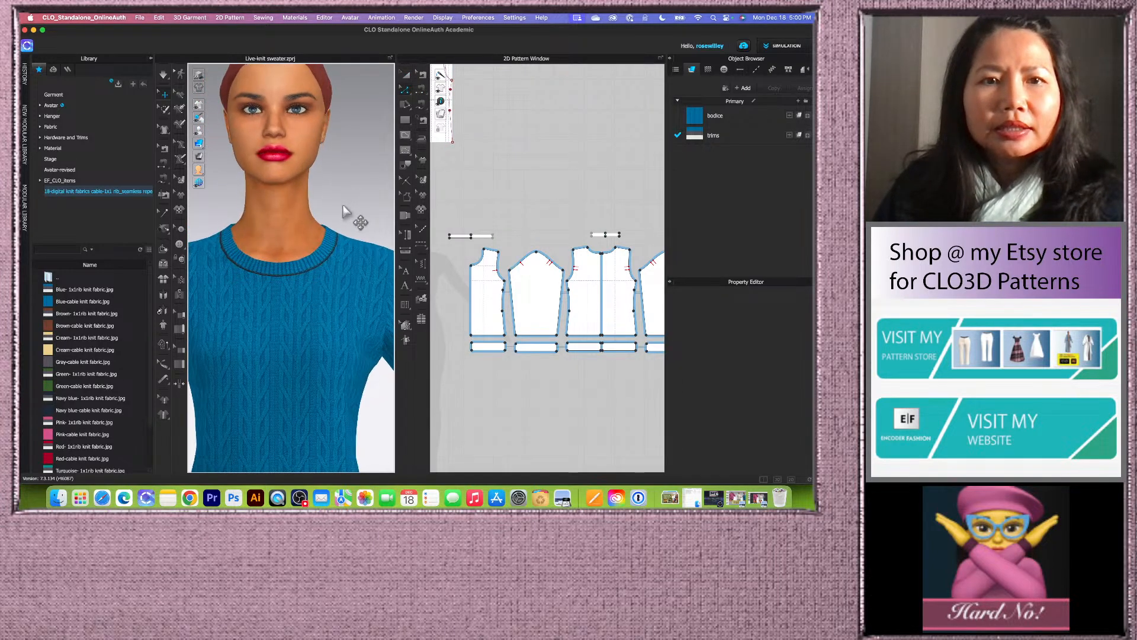
pyautogui.scroll(5, 471, 240)
pyautogui.click(464, 235)
pyautogui.scroll(-3, 464, 235)
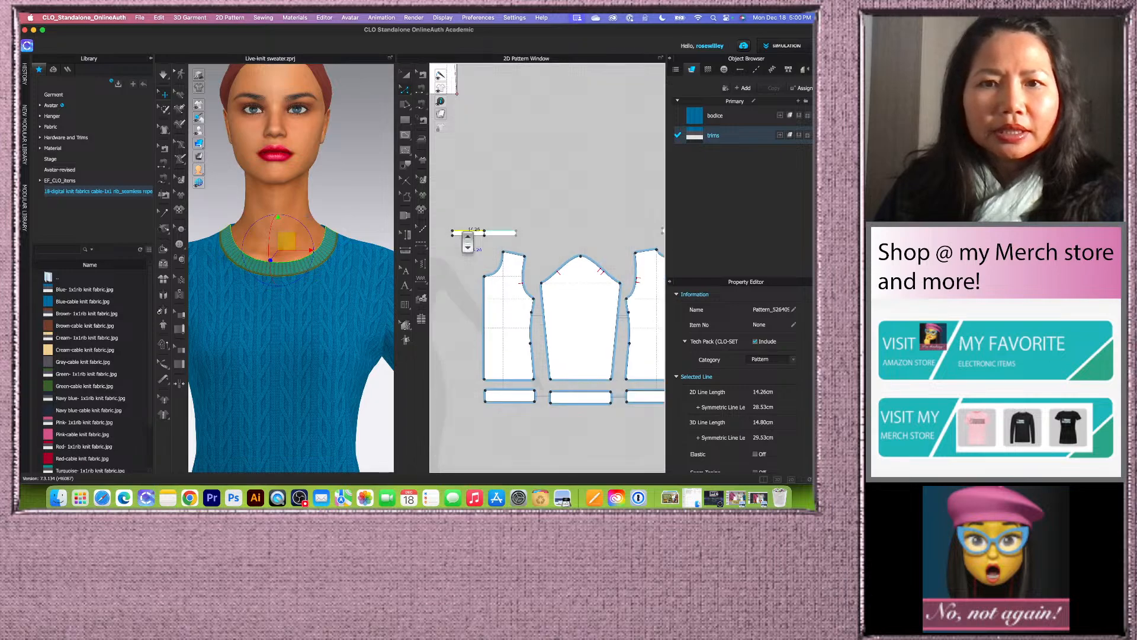
pyautogui.scroll(5, 646, 229)
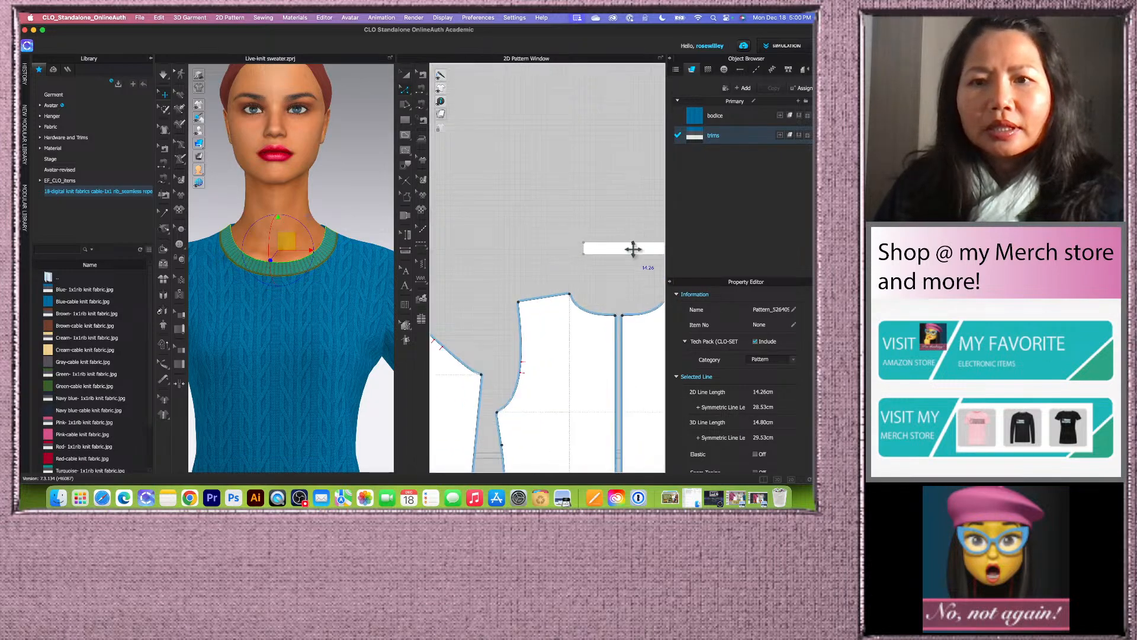
pyautogui.click(622, 247)
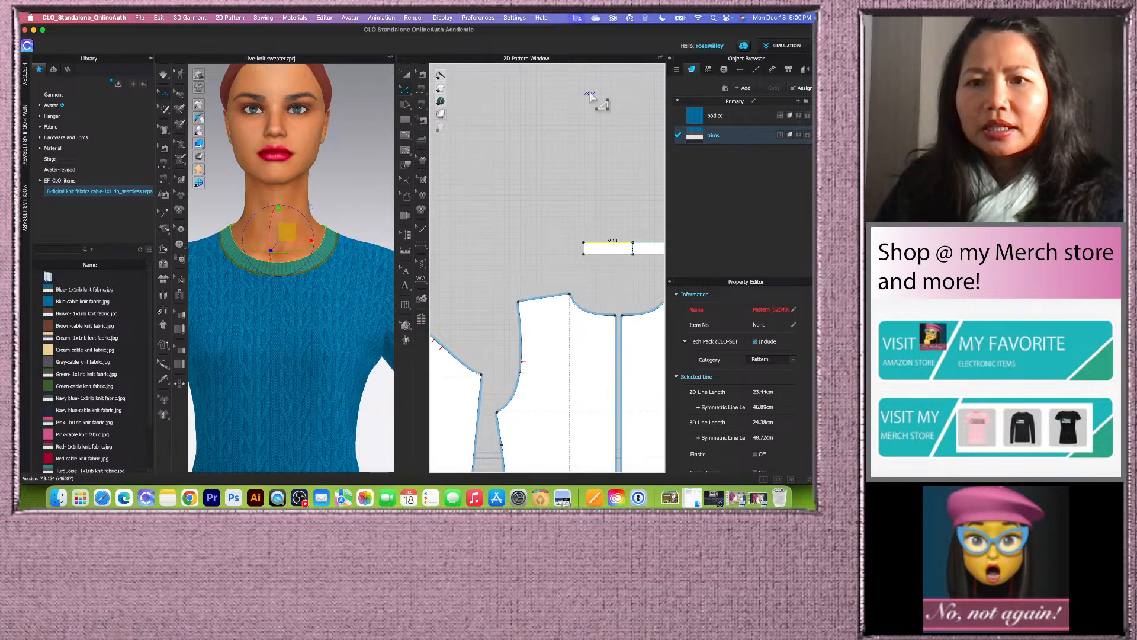
pyautogui.scroll(-5, 734, 355)
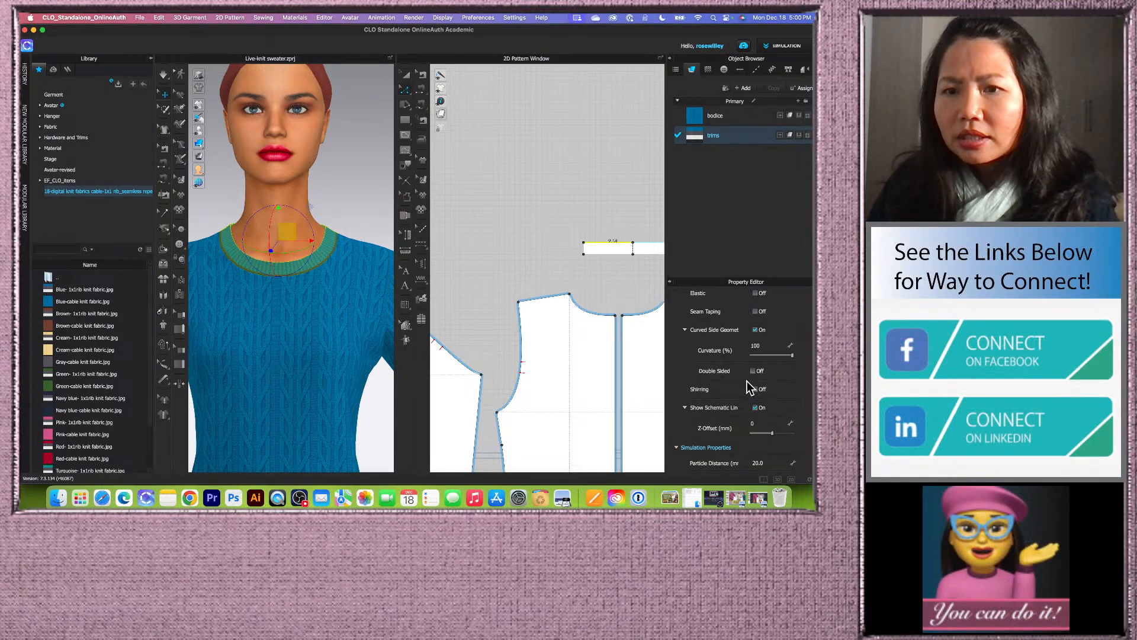
pyautogui.scroll(2, 749, 385)
pyautogui.click(756, 347)
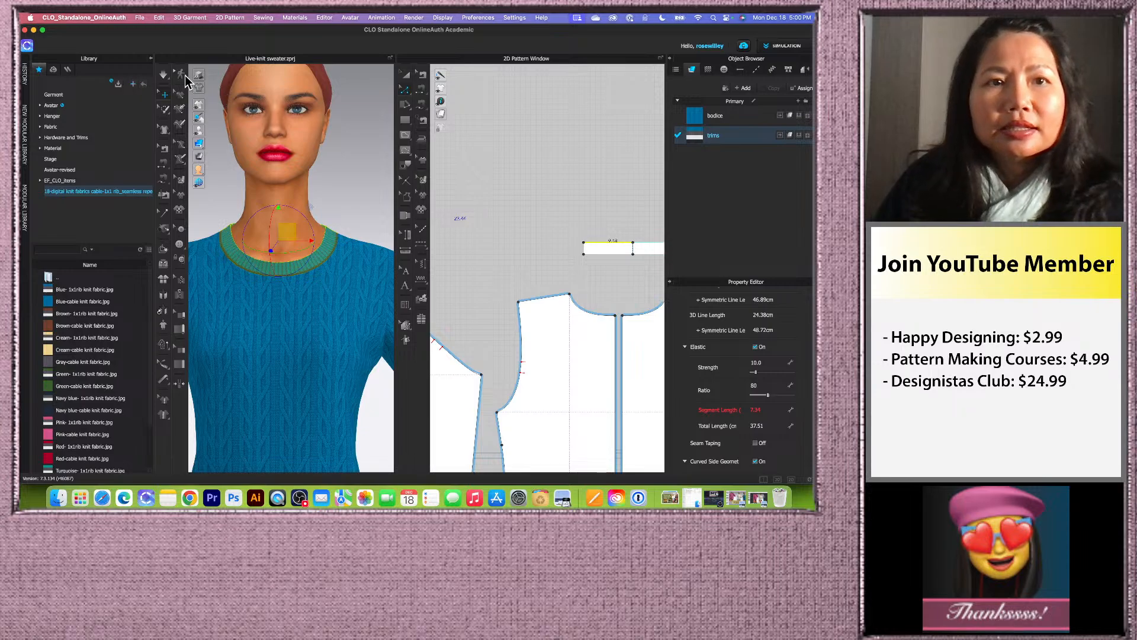
# - Simulate the sweater with elastic neckband edges and check the neckline from the front
pyautogui.click(162, 75)
pyautogui.scroll(-3, 296, 178)
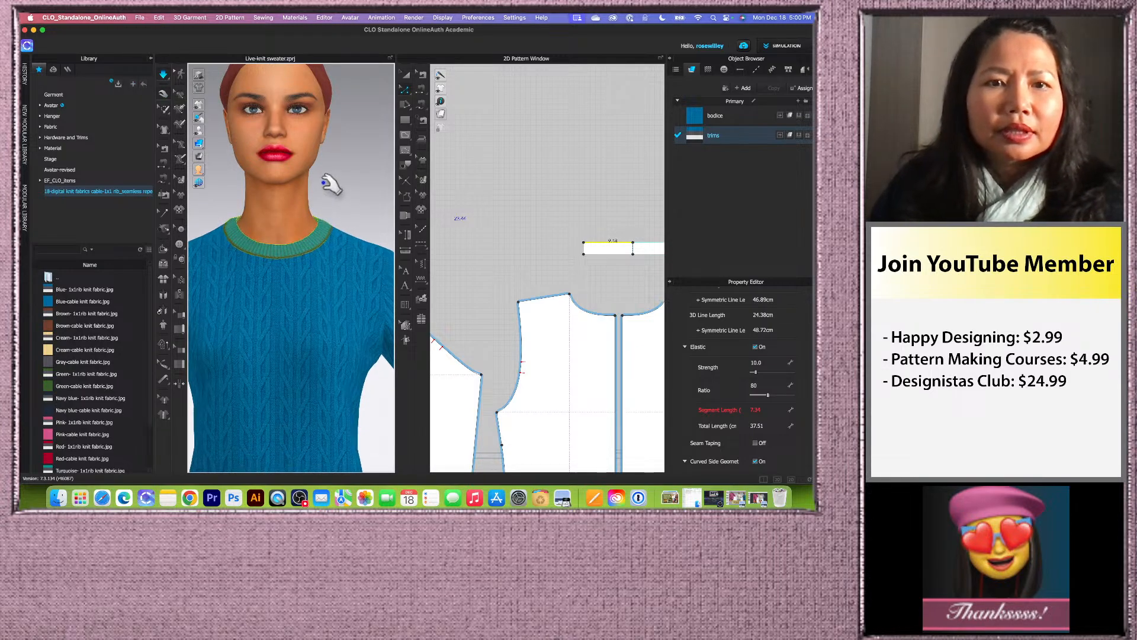
pyautogui.scroll(3, 320, 258)
pyautogui.moveTo(342, 259)
pyautogui.mouseDown(button='right')
pyautogui.moveTo(257, 262)
pyautogui.moveTo(345, 262)
pyautogui.mouseUp(button='right')
pyautogui.scroll(-5, 354, 264)
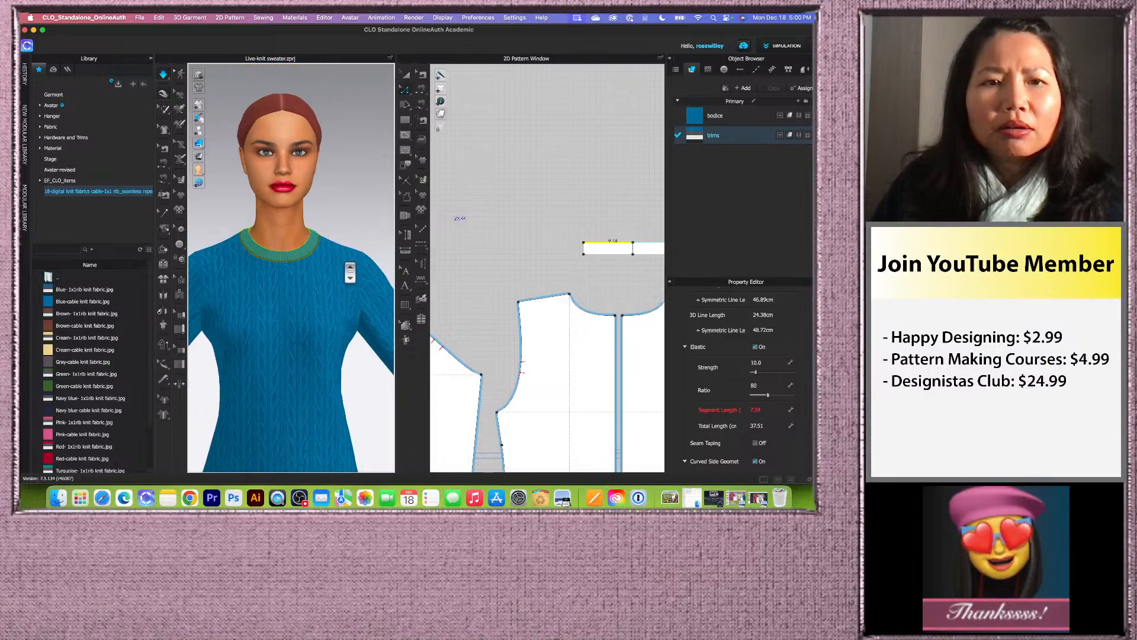
# - Set the neckband edges' elastic strength to 5 and ratio to 90
pyautogui.doubleClick(755, 363)
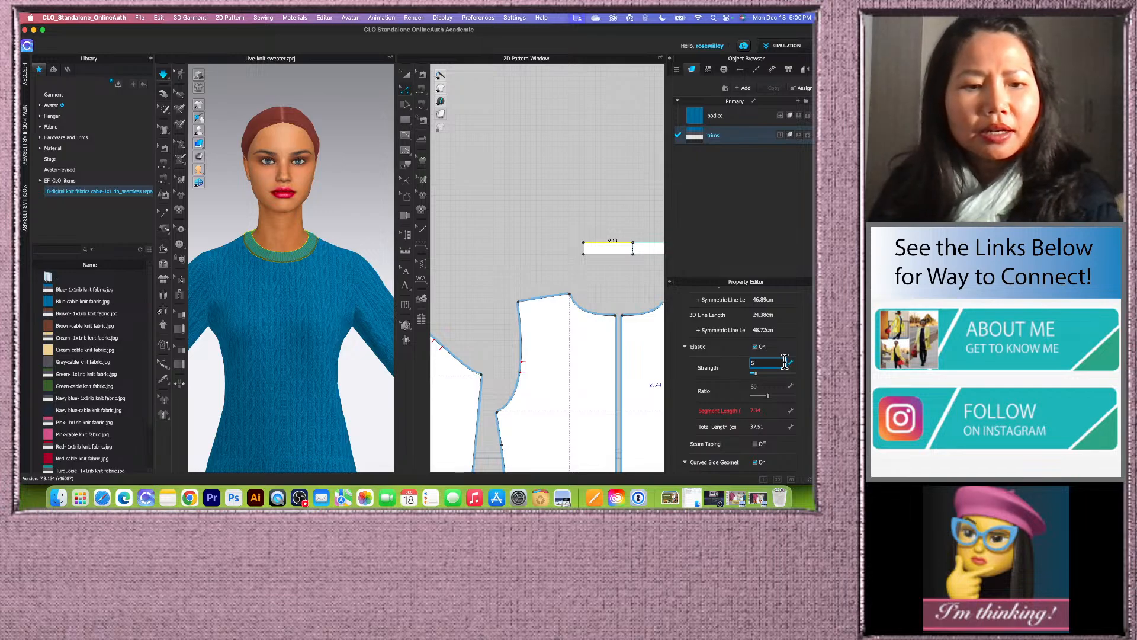
pyautogui.press('Return')
pyautogui.doubleClick(753, 385)
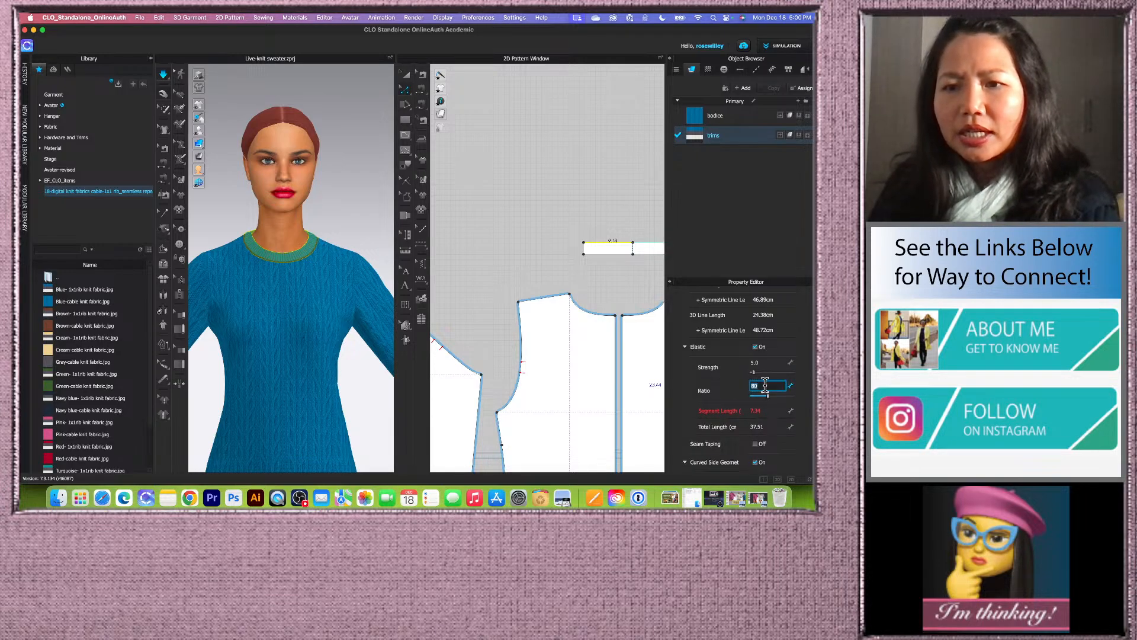
pyautogui.write('90')
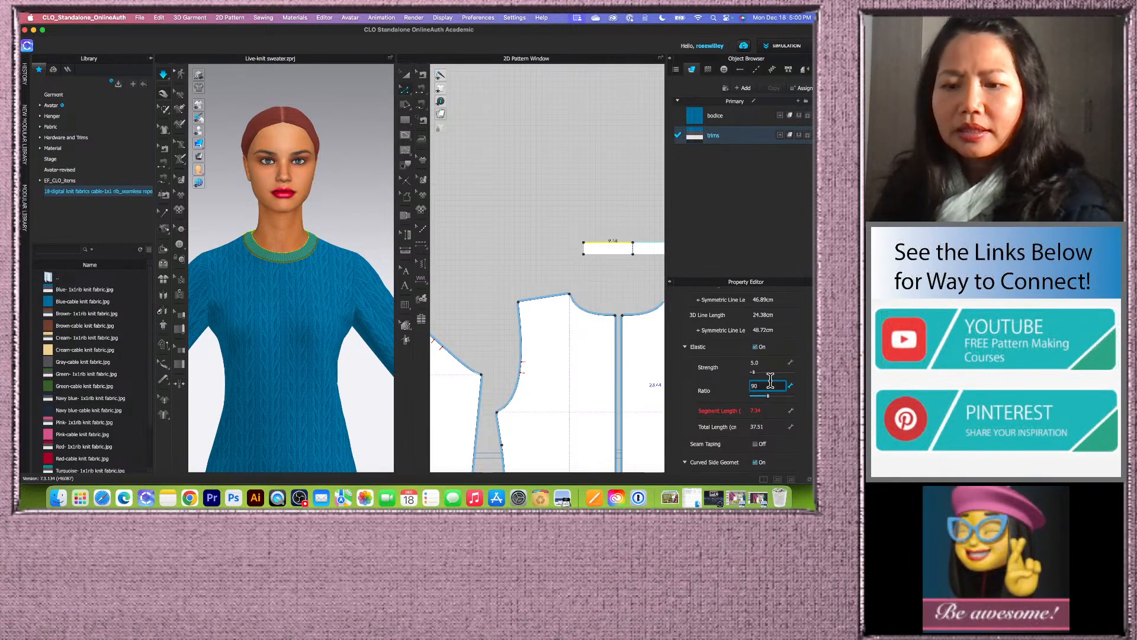
pyautogui.press('Return')
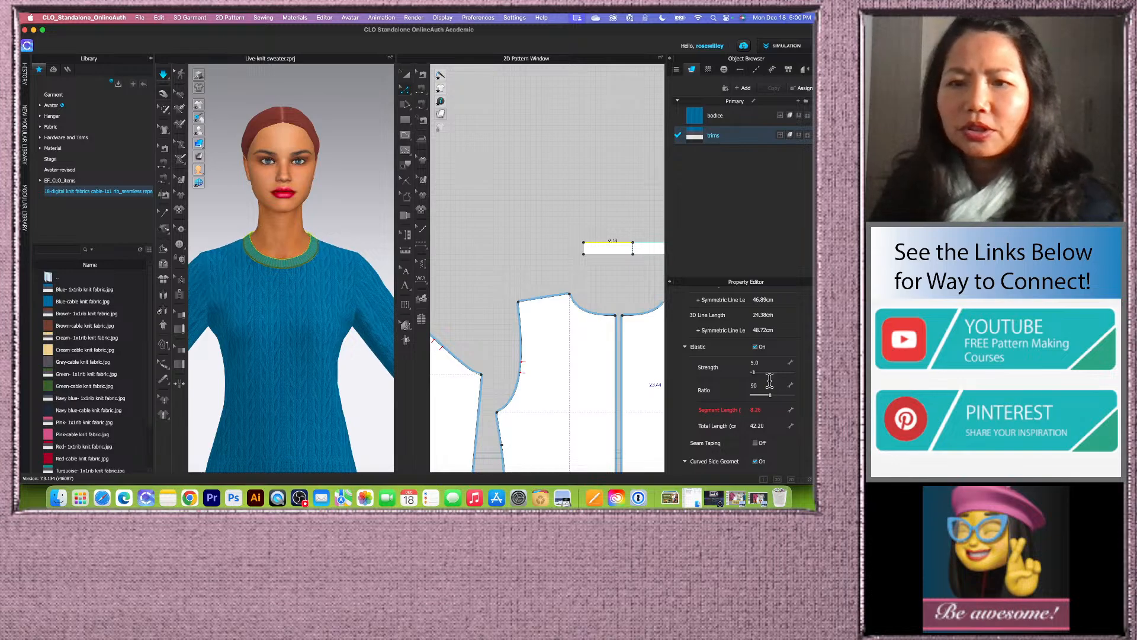
# - Deselect the neckband edges, resettle the sweater in simulation with the weaker elastic, and view its fit from a slight angle
pyautogui.click(164, 74)
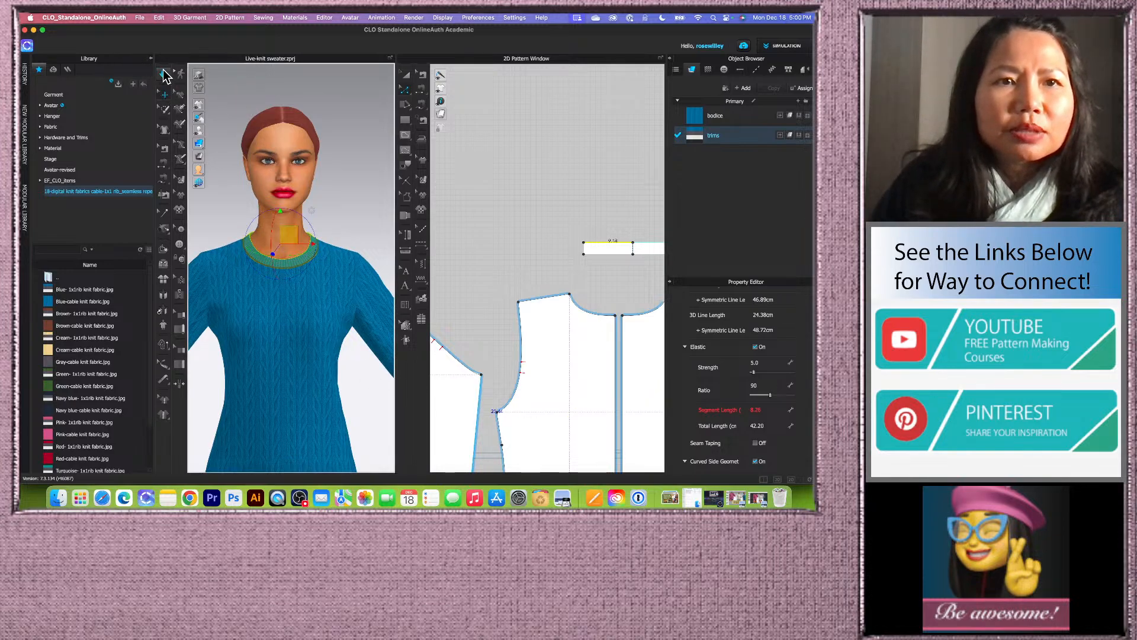
pyautogui.click(348, 231)
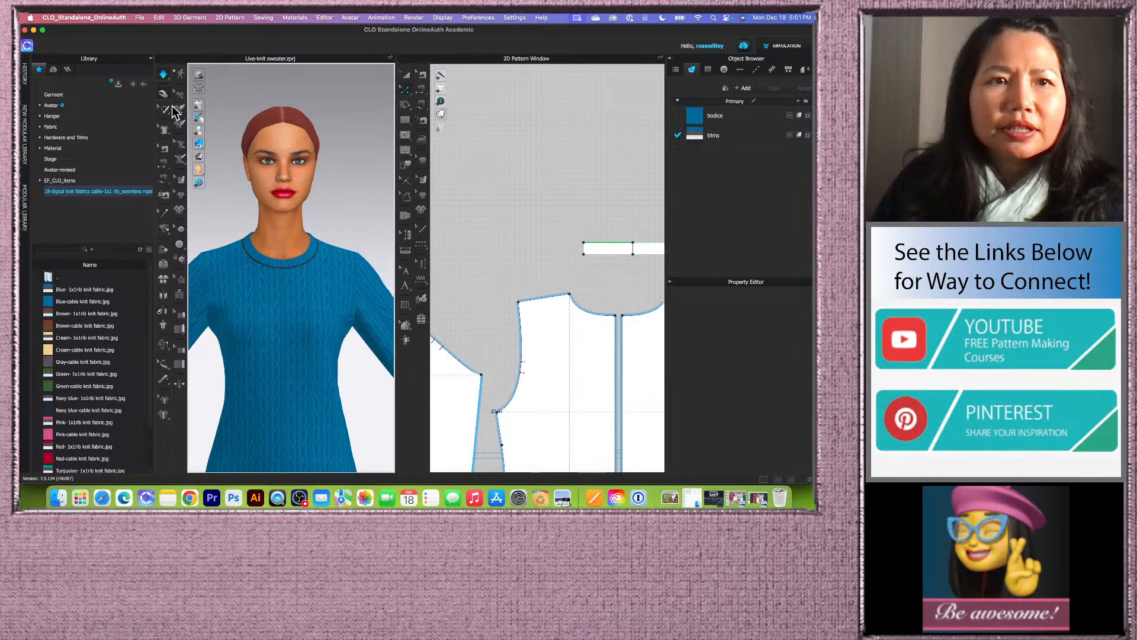
pyautogui.scroll(-3, 303, 330)
pyautogui.moveTo(345, 256)
pyautogui.mouseDown(button='right')
pyautogui.moveTo(248, 259)
pyautogui.moveTo(356, 261)
pyautogui.mouseUp(button='right')
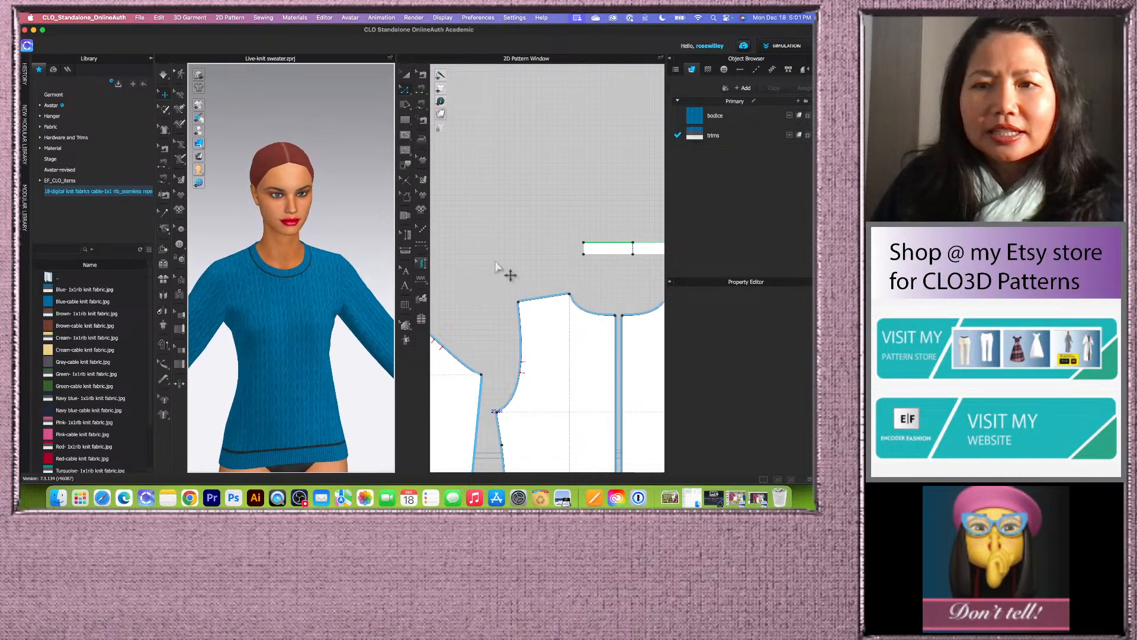
# - Review the elastic settings on the top edges of the back and front neckbands, then deselect them and resimulate the sweater
pyautogui.click(608, 244)
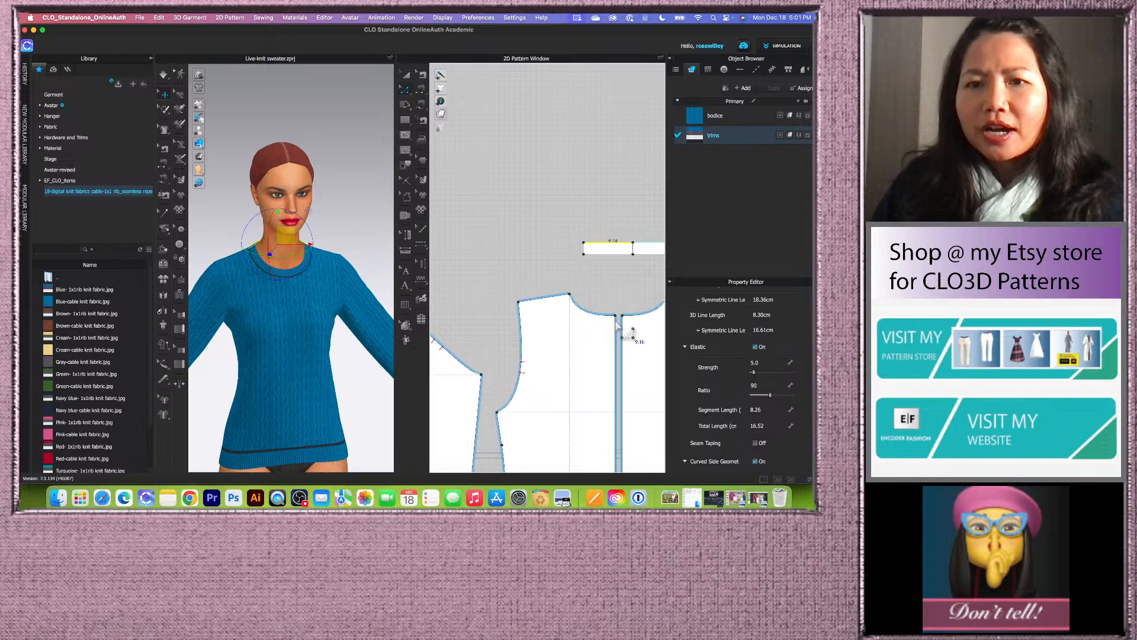
pyautogui.scroll(-5, 643, 336)
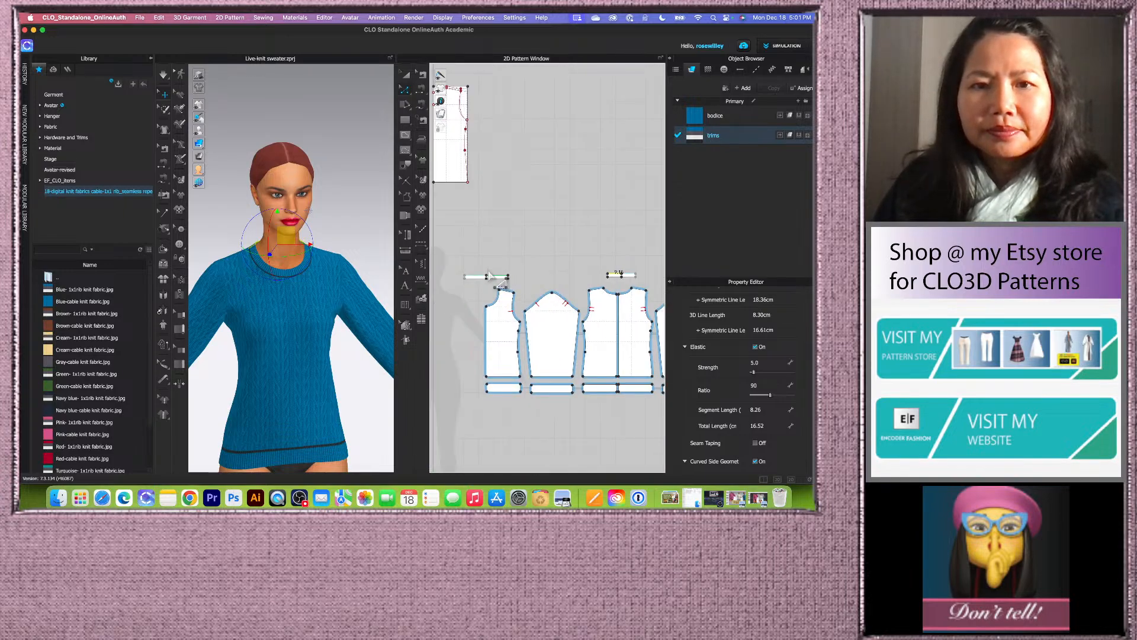
pyautogui.scroll(5, 489, 275)
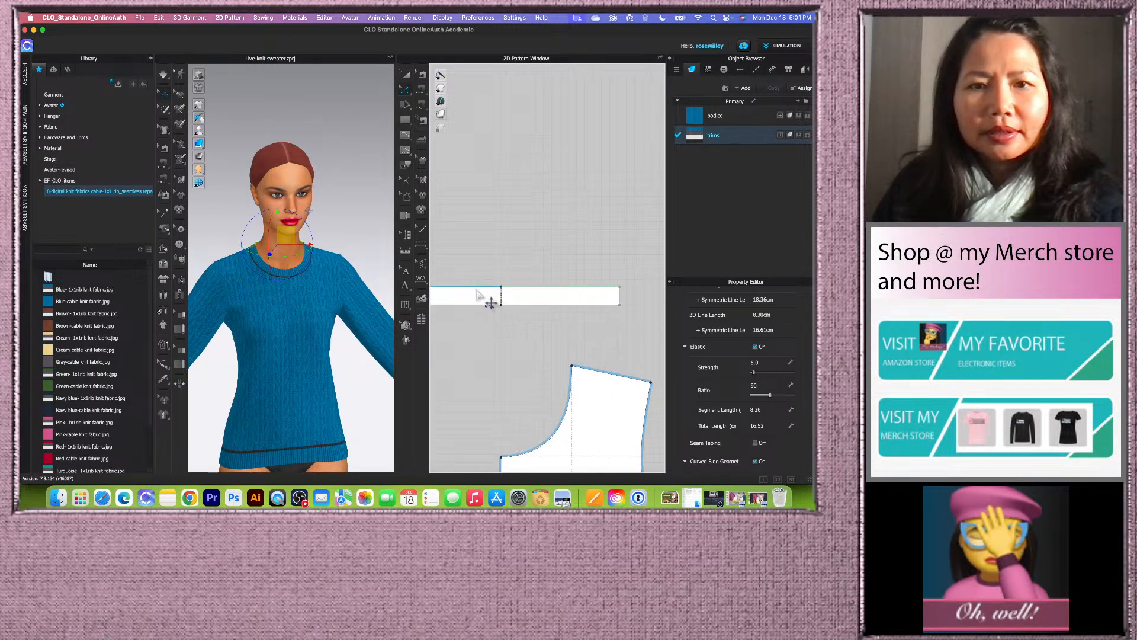
pyautogui.click(477, 288)
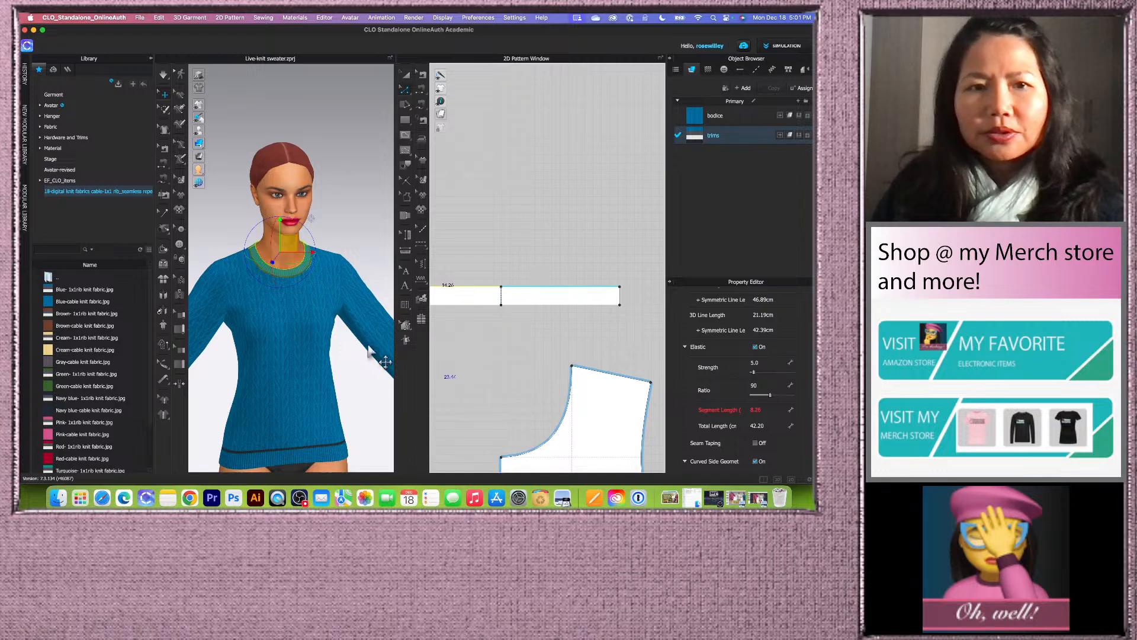
pyautogui.click(329, 147)
pyautogui.click(164, 74)
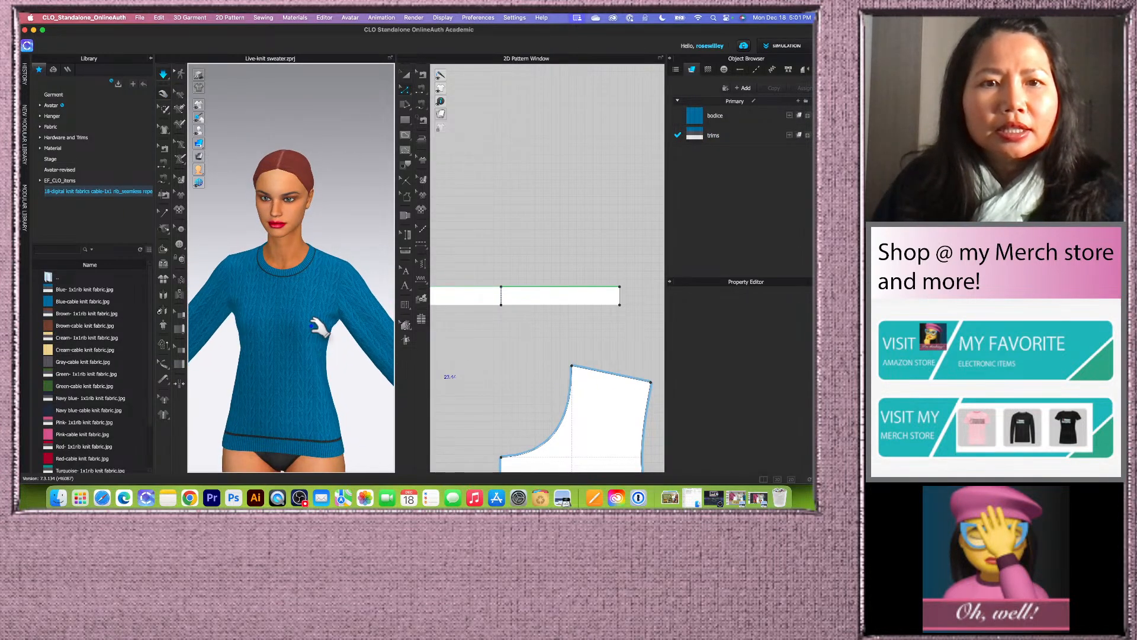
pyautogui.click(164, 77)
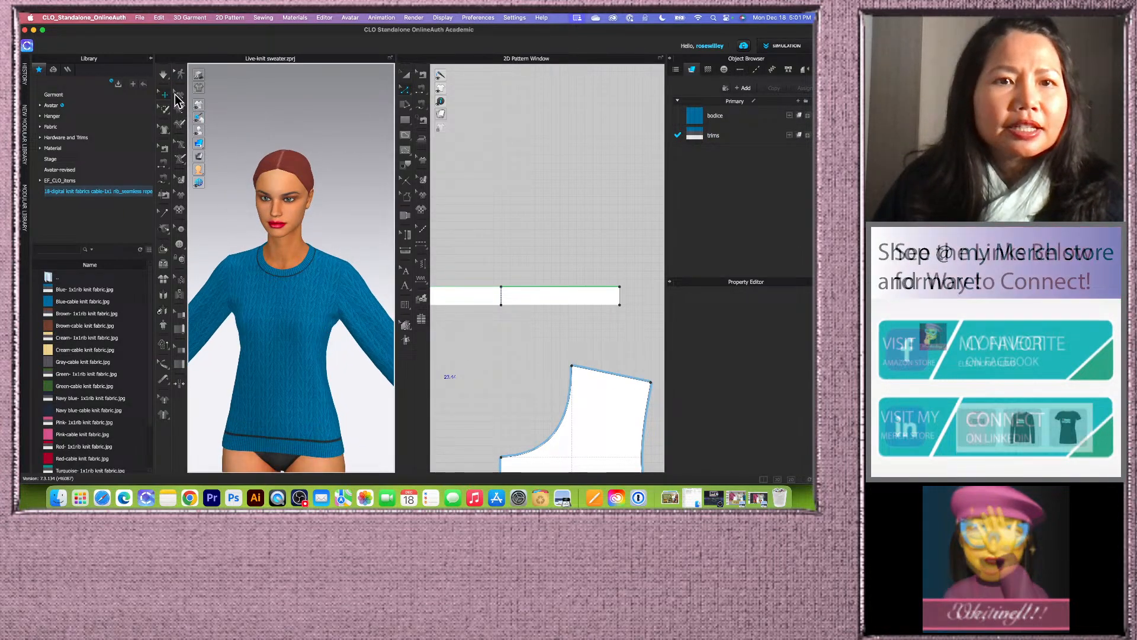
# - Hide the avatar and examine the neckband's shape on the sweater alone
pyautogui.click(201, 131)
pyautogui.scroll(3, 332, 252)
pyautogui.moveTo(357, 212)
pyautogui.mouseDown(button='right')
pyautogui.moveTo(279, 223)
pyautogui.moveTo(375, 224)
pyautogui.mouseUp(button='right')
pyautogui.scroll(2, 314, 222)
pyautogui.moveTo(330, 218)
pyautogui.mouseDown(button='right')
pyautogui.moveTo(304, 201)
pyautogui.moveTo(287, 208)
pyautogui.moveTo(350, 204)
pyautogui.moveTo(335, 206)
pyautogui.mouseUp(button='right')
pyautogui.scroll(-3, 338, 229)
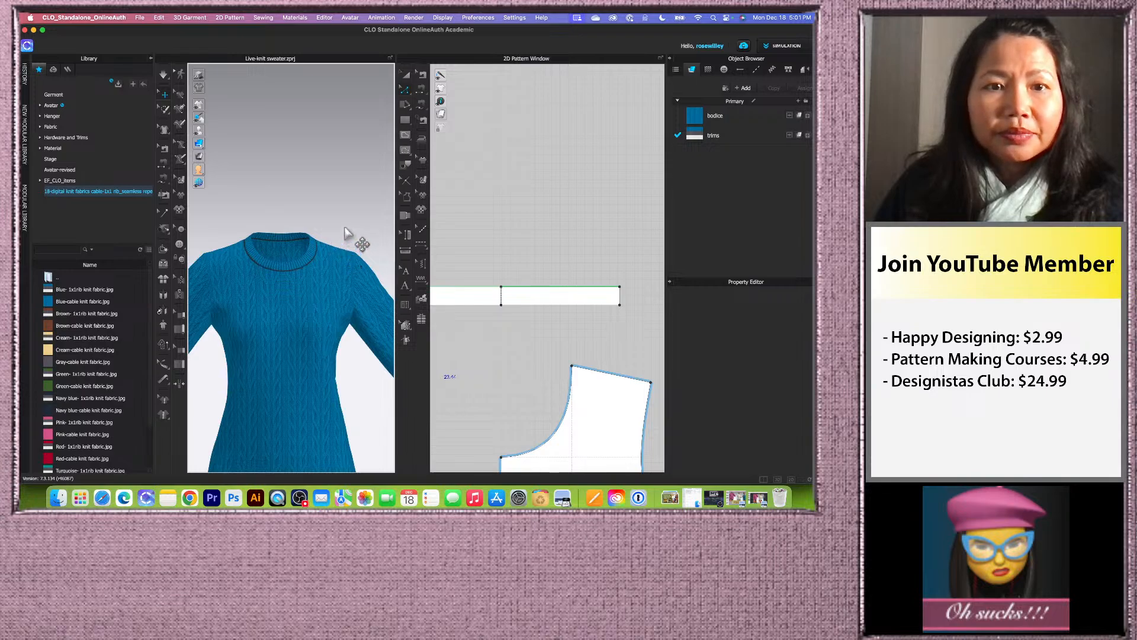
# - Set the elastic on the top edges of the front and back neckbands to strength 10 and ratio 80
pyautogui.scroll(-3, 508, 274)
pyautogui.scroll(-3, 508, 275)
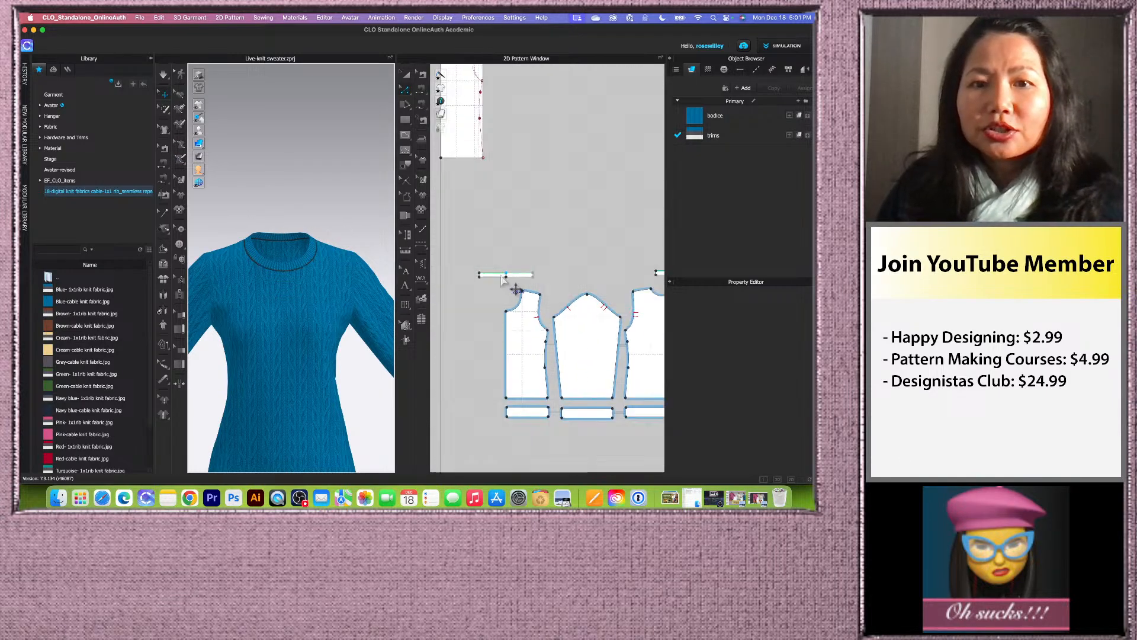
pyautogui.scroll(2, 500, 284)
pyautogui.click(497, 274)
pyautogui.scroll(-3, 462, 289)
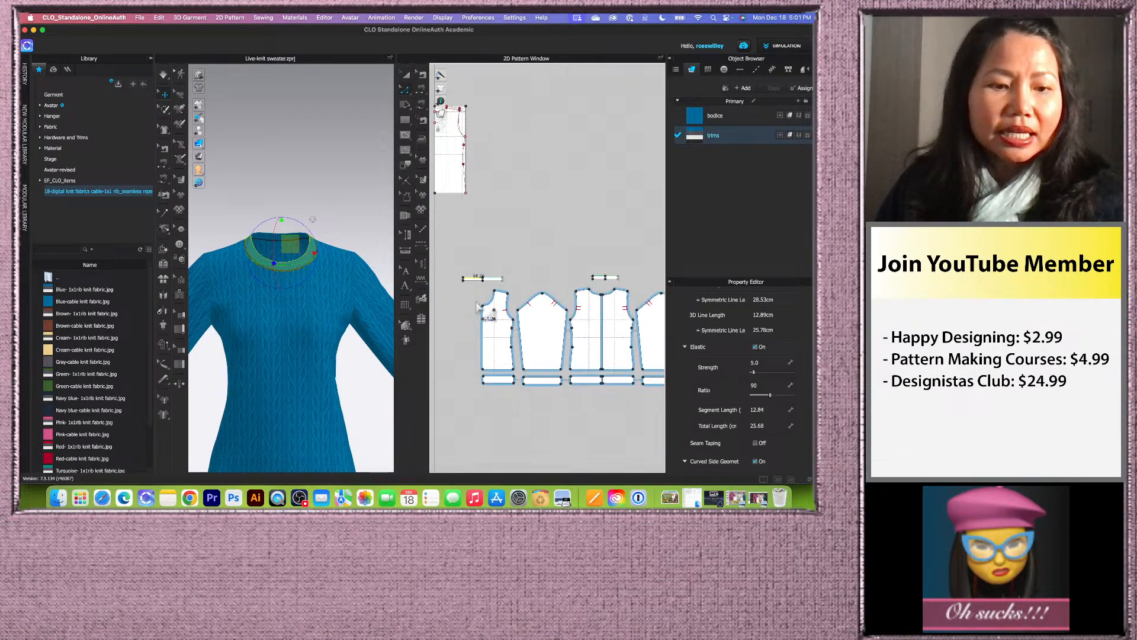
pyautogui.scroll(3, 583, 285)
pyautogui.click(584, 284)
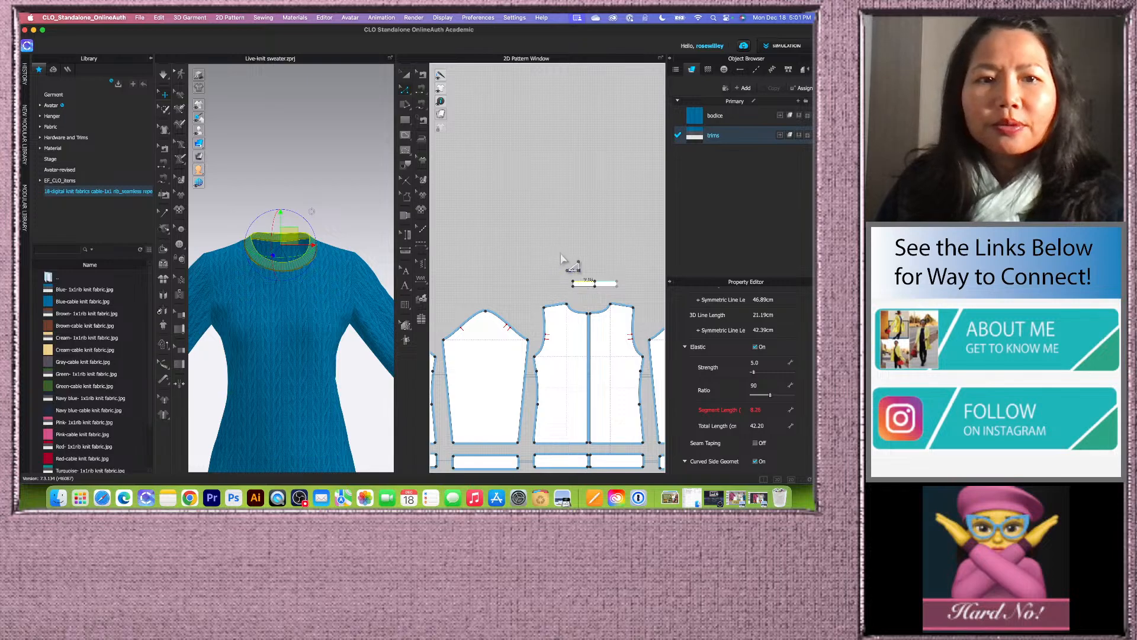
pyautogui.scroll(-2, 563, 260)
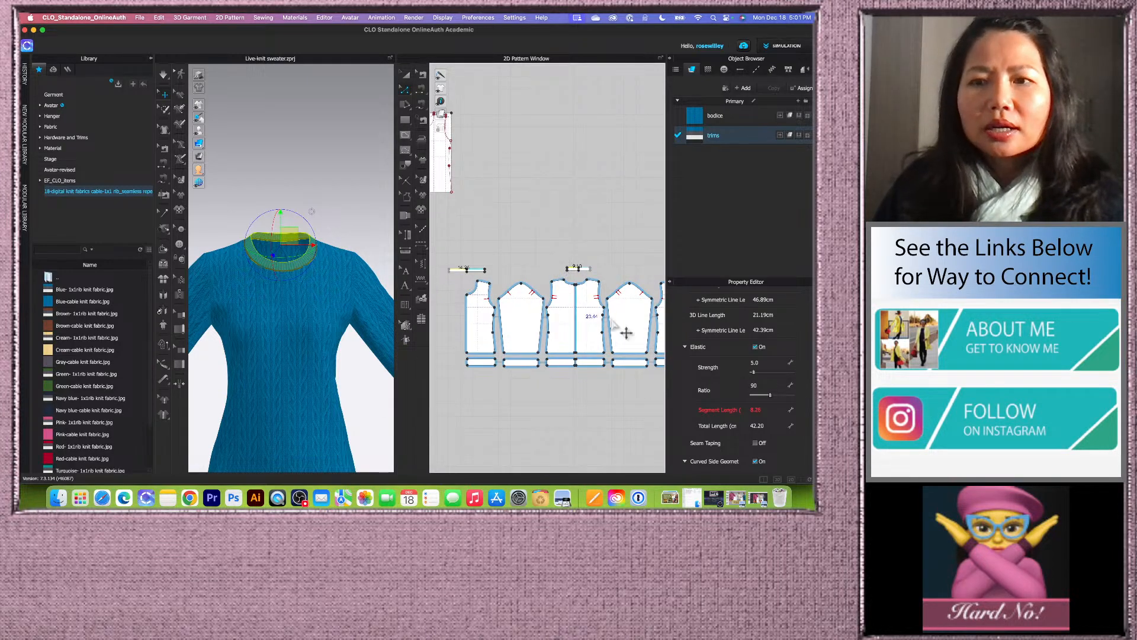
pyautogui.click(753, 364)
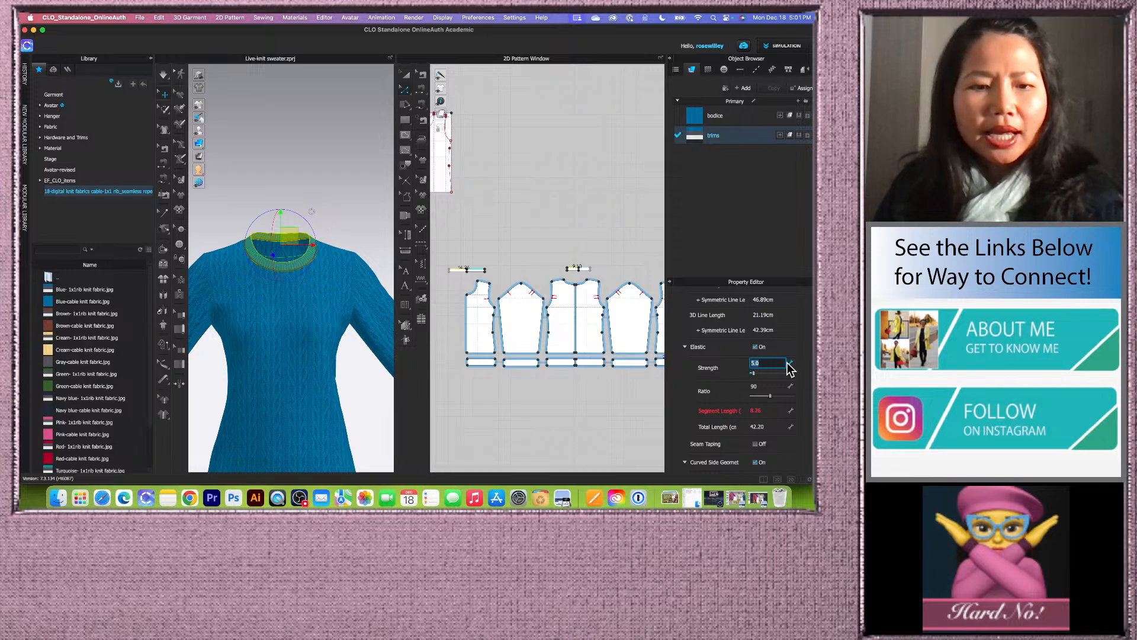
pyautogui.write('10')
pyautogui.click(772, 386)
pyautogui.write('80')
pyautogui.press('Return')
# - Simulate the sweater with the tighter neckband, show the avatar again, and check the neckline fit
pyautogui.click(163, 74)
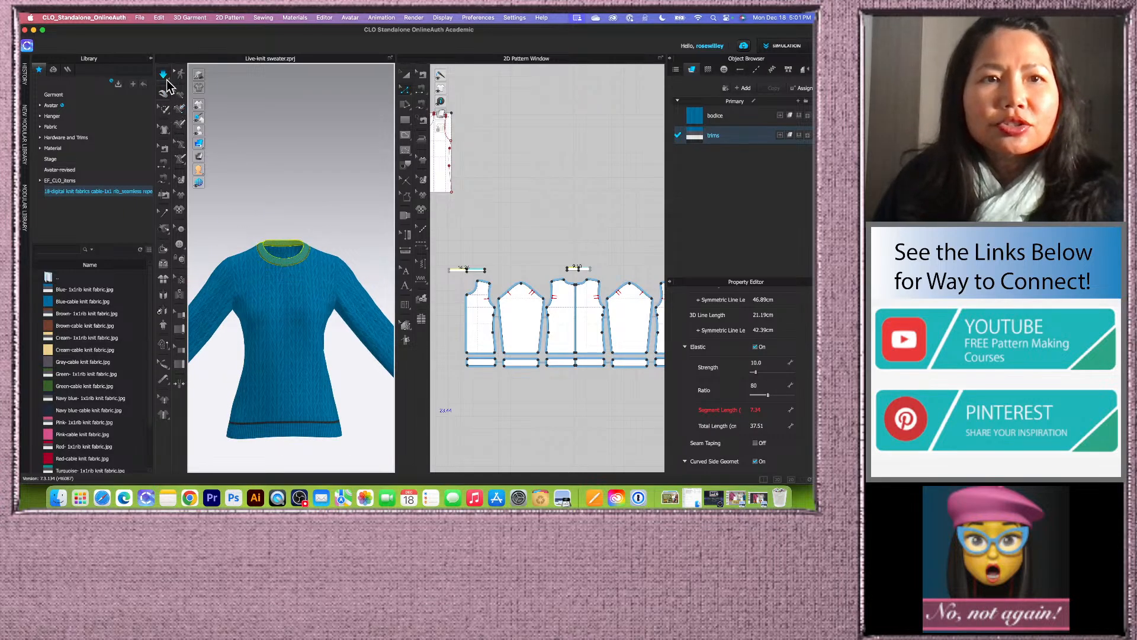
pyautogui.click(299, 178)
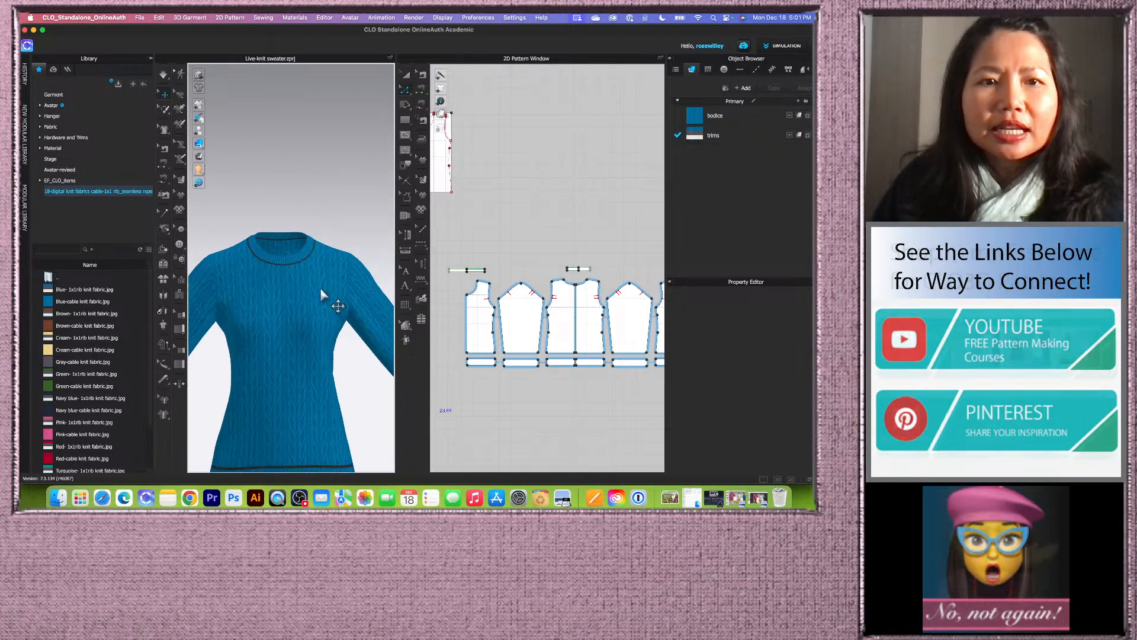
pyautogui.click(199, 129)
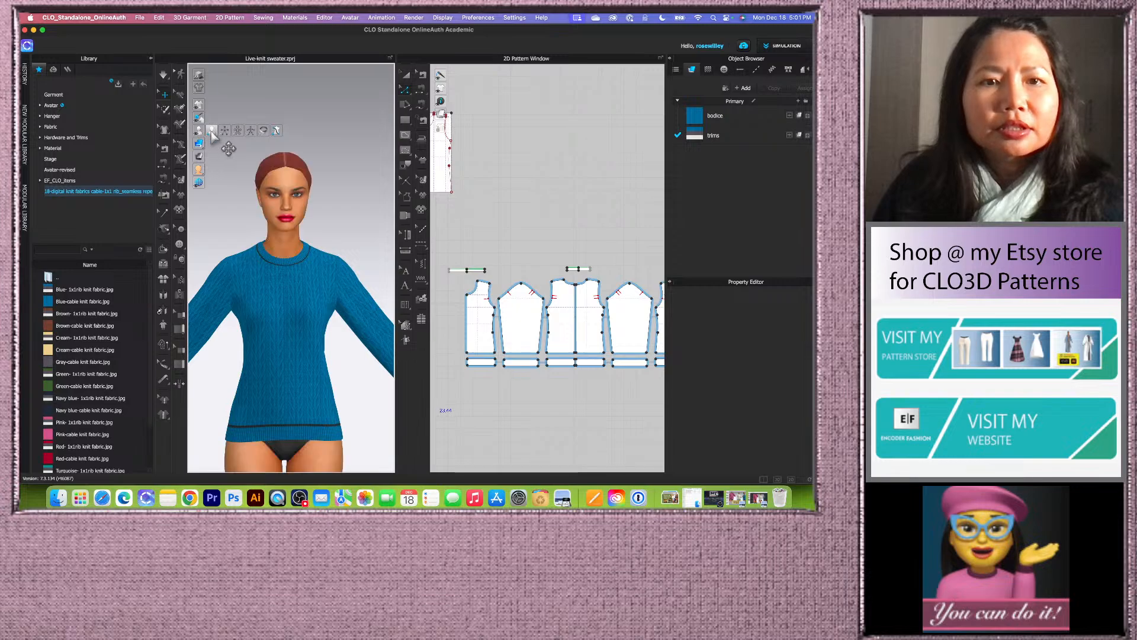
pyautogui.scroll(-3, 350, 374)
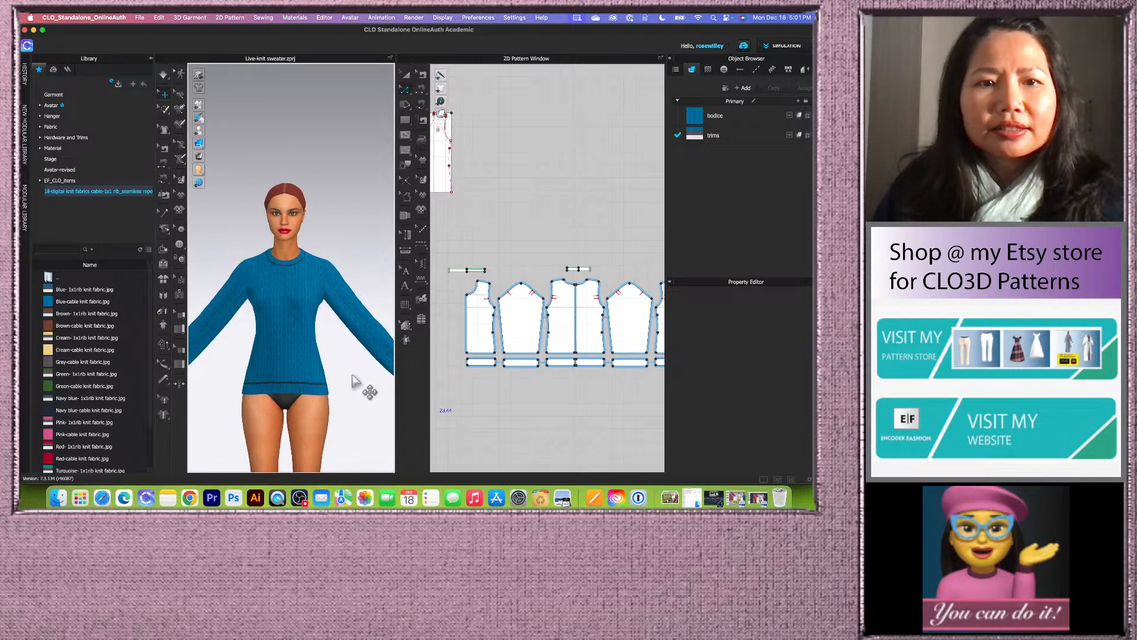
pyautogui.scroll(5, 348, 374)
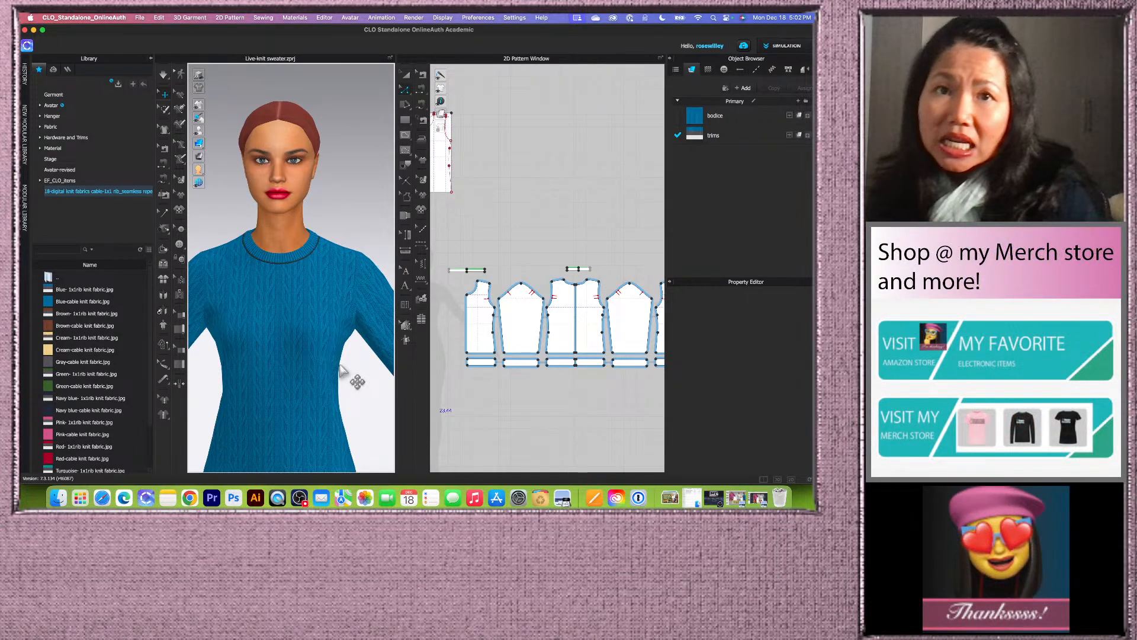
pyautogui.scroll(-5, 350, 375)
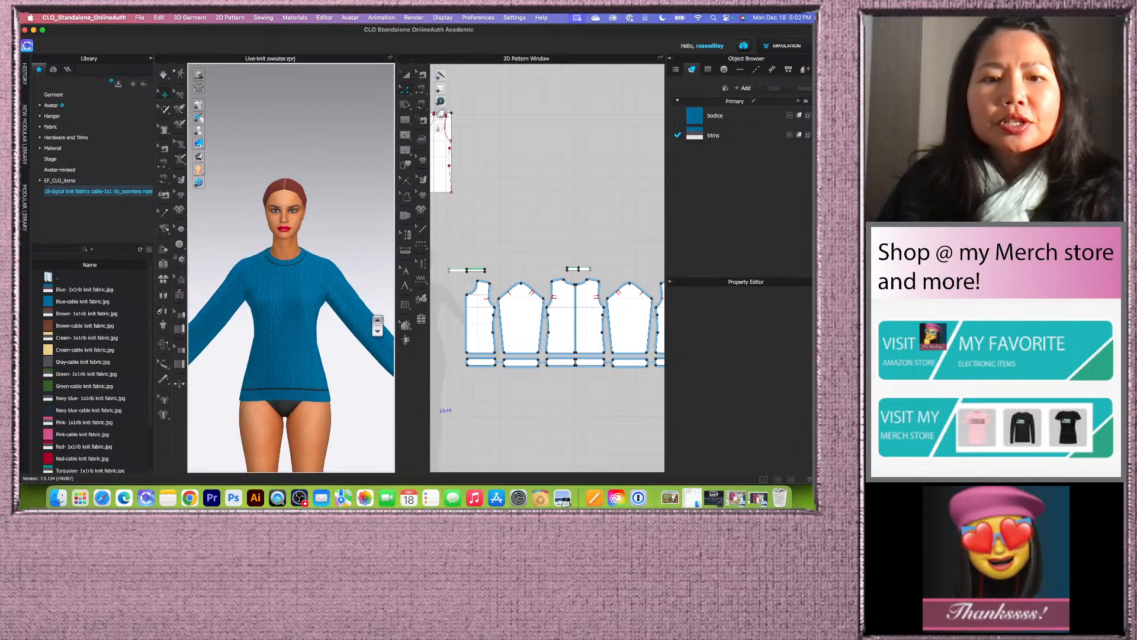
pyautogui.scroll(-2, 529, 382)
pyautogui.scroll(4, 521, 381)
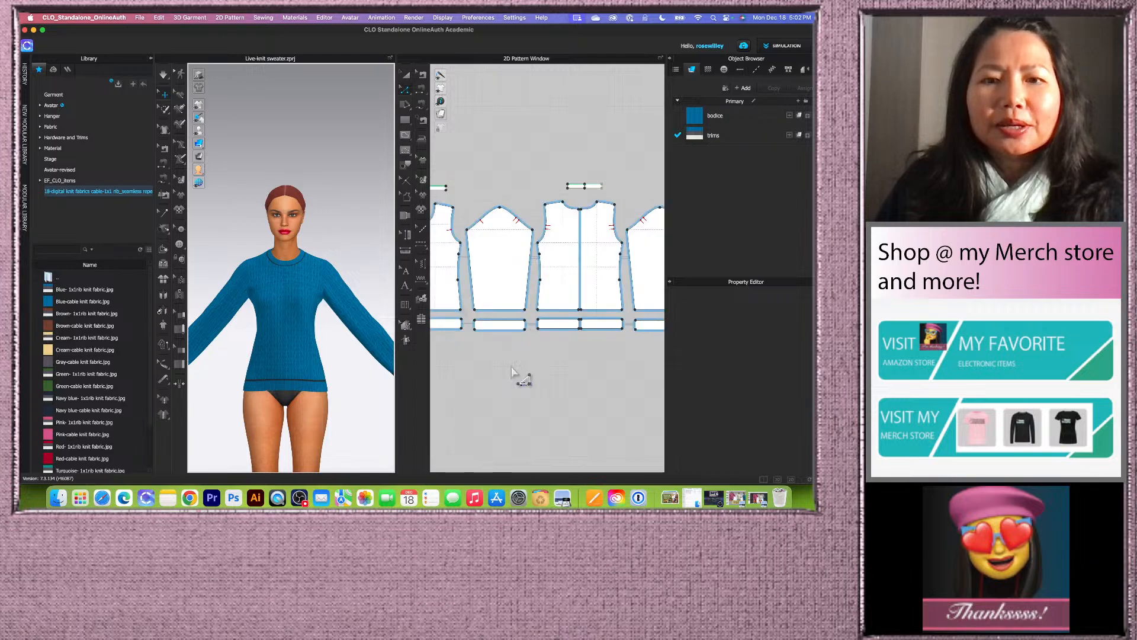
pyautogui.scroll(-2, 481, 308)
pyautogui.scroll(3, 475, 310)
pyautogui.scroll(-2, 469, 325)
pyautogui.scroll(3, 459, 314)
pyautogui.click(459, 305)
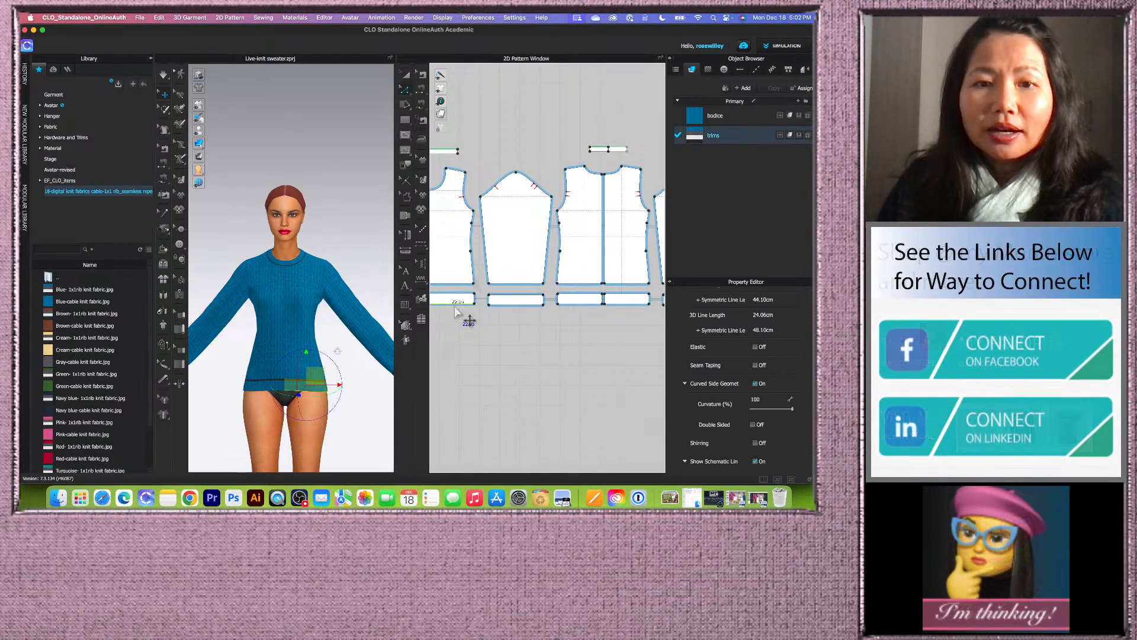
pyautogui.scroll(-2, 459, 313)
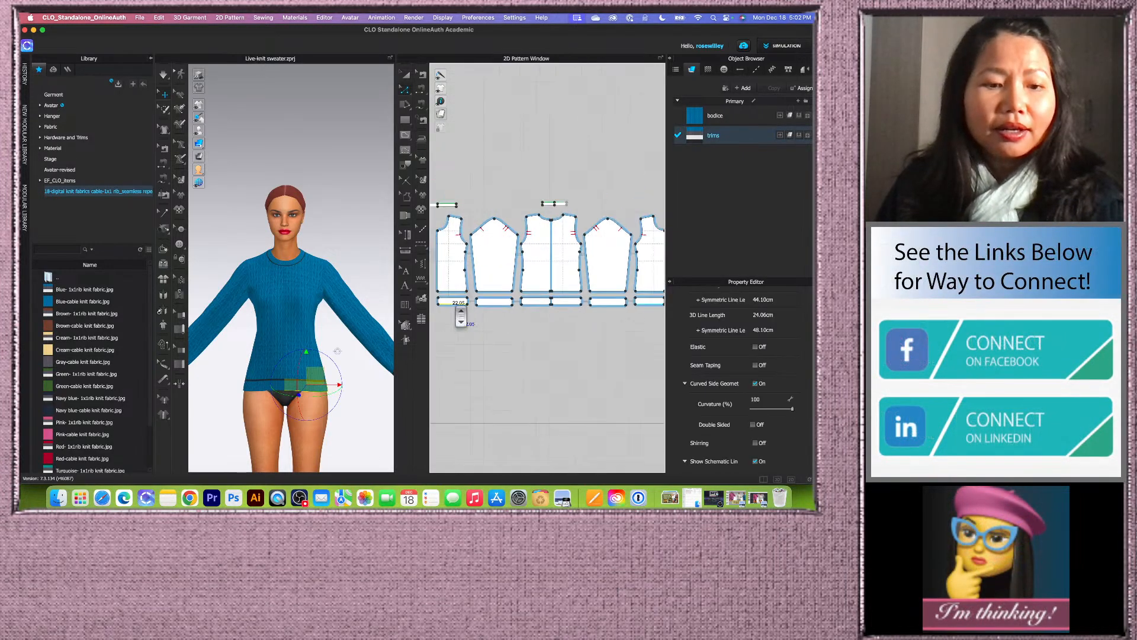
pyautogui.click(493, 311)
pyautogui.scroll(3, 534, 305)
pyautogui.click(525, 306)
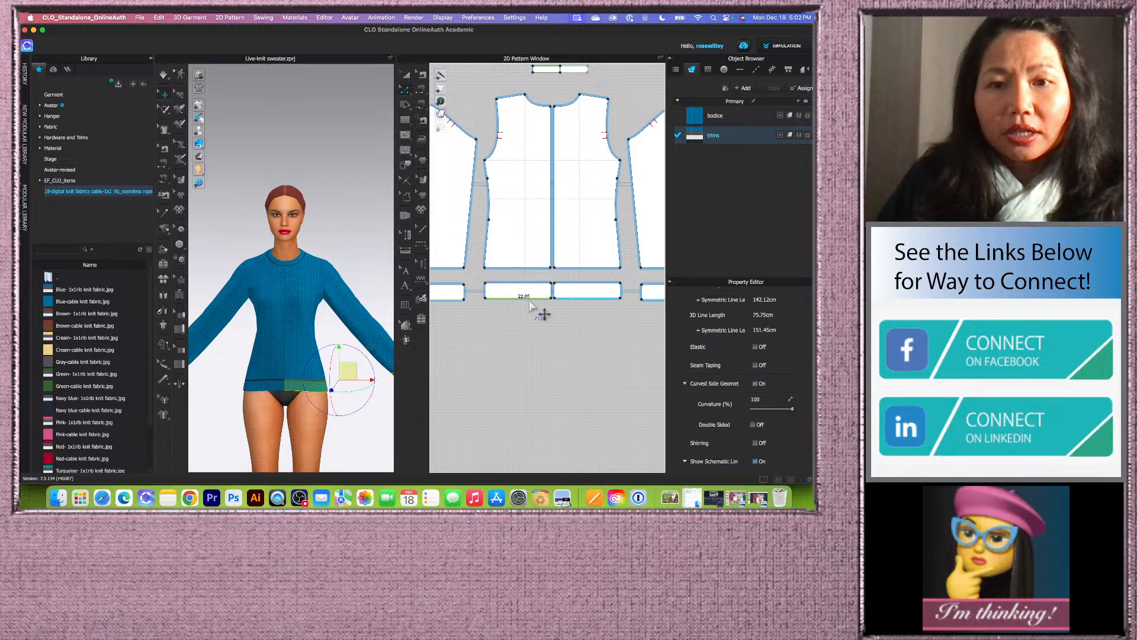
pyautogui.scroll(-3, 526, 332)
pyautogui.click(521, 355)
pyautogui.scroll(3, 474, 336)
pyautogui.scroll(-3, 474, 337)
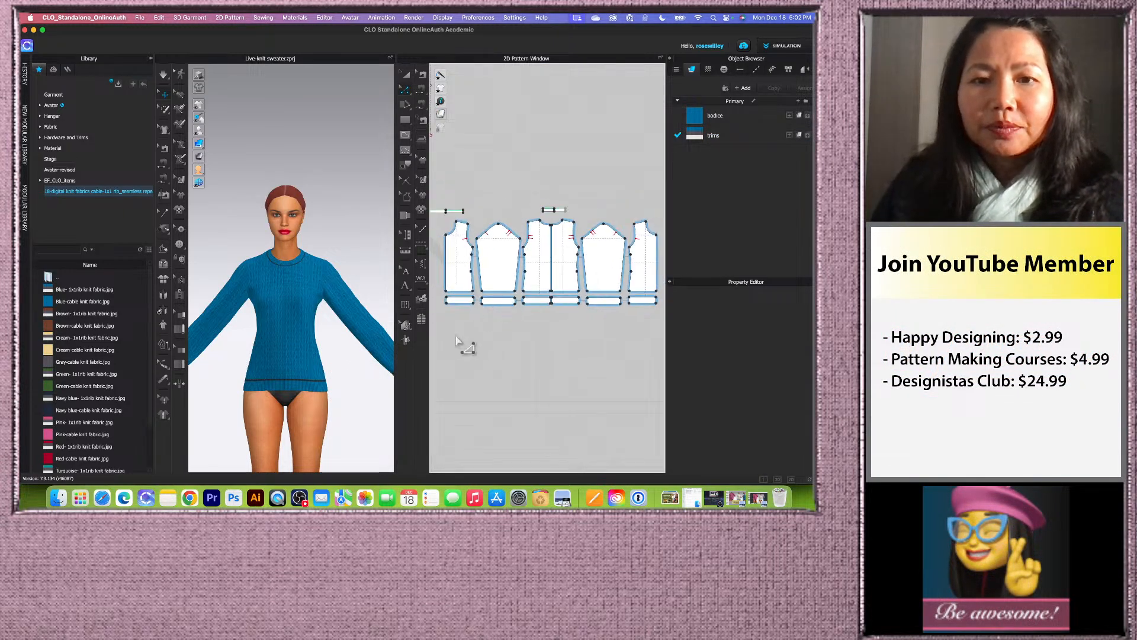
# - Turn on Elastic for the bottom edges of the front hem band, sleeve cuff and back hem band, with strength 2 and ratio 95
pyautogui.scroll(3, 450, 322)
pyautogui.click(474, 275)
pyautogui.scroll(-1, 466, 289)
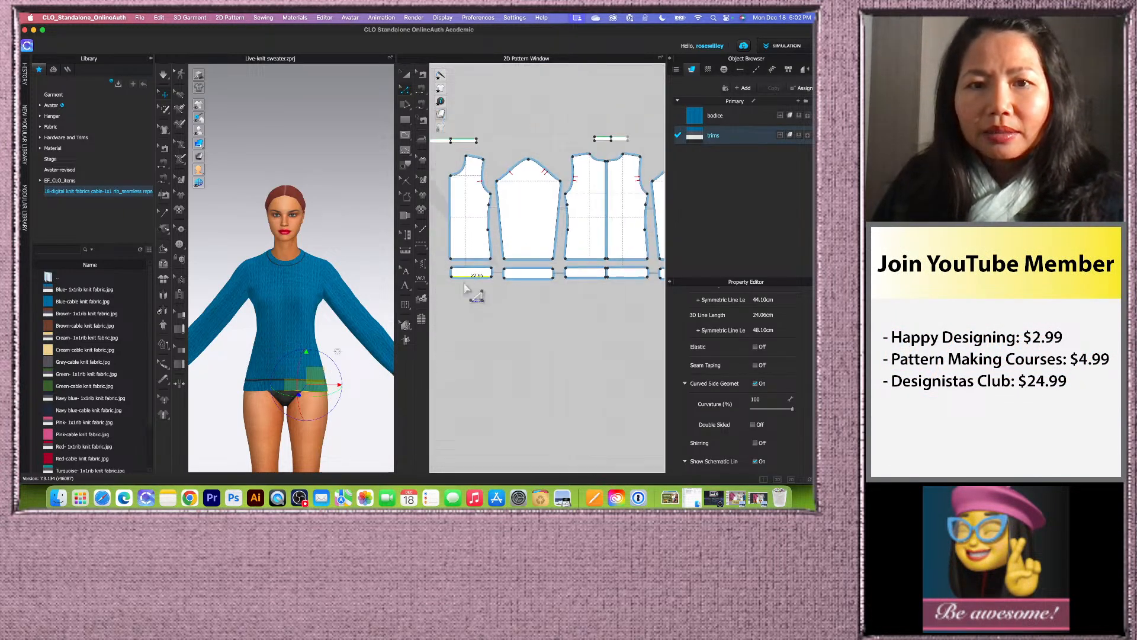
pyautogui.keyDown('shift'); pyautogui.click(528, 283); pyautogui.keyUp('shift')
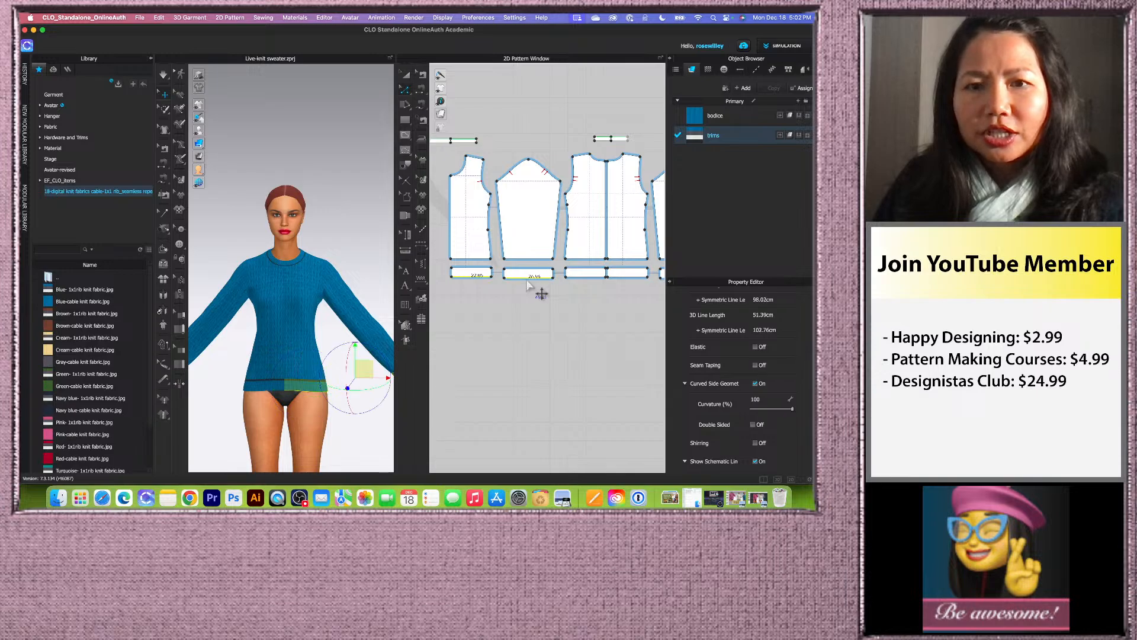
pyautogui.keyDown('shift'); pyautogui.click(581, 283); pyautogui.keyUp('shift')
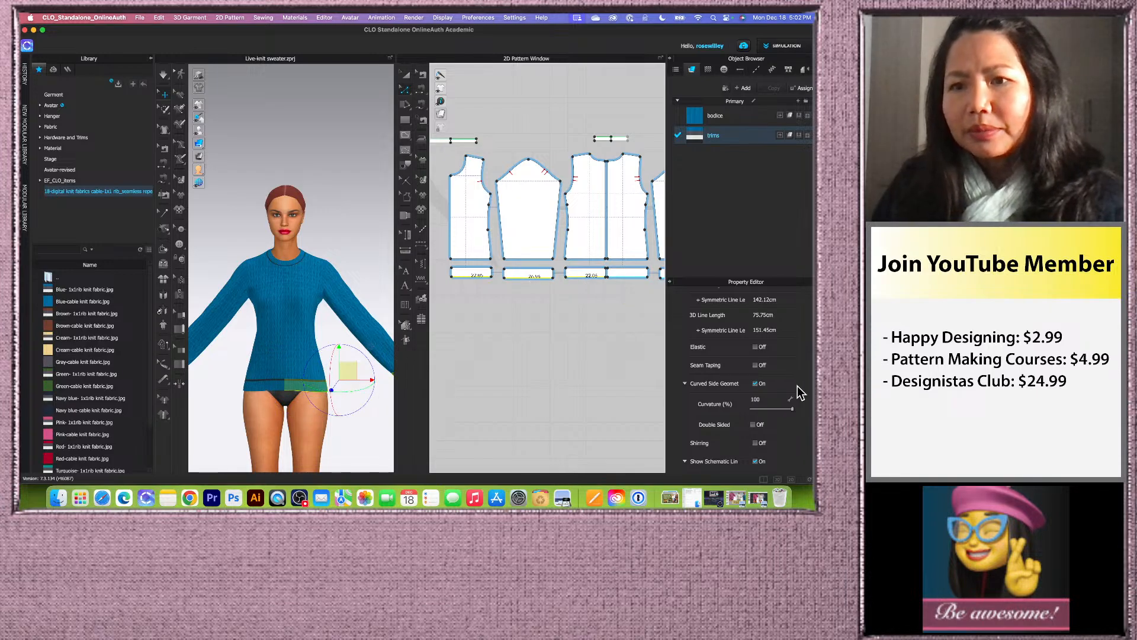
pyautogui.click(756, 347)
pyautogui.click(753, 364)
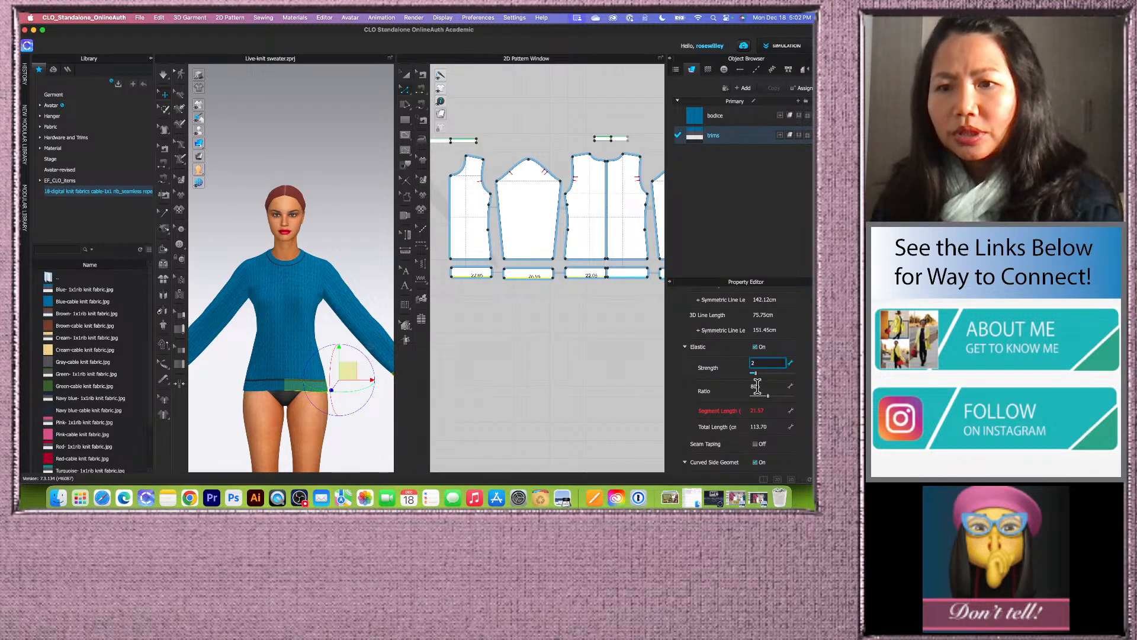
pyautogui.write('2')
pyautogui.click(761, 386)
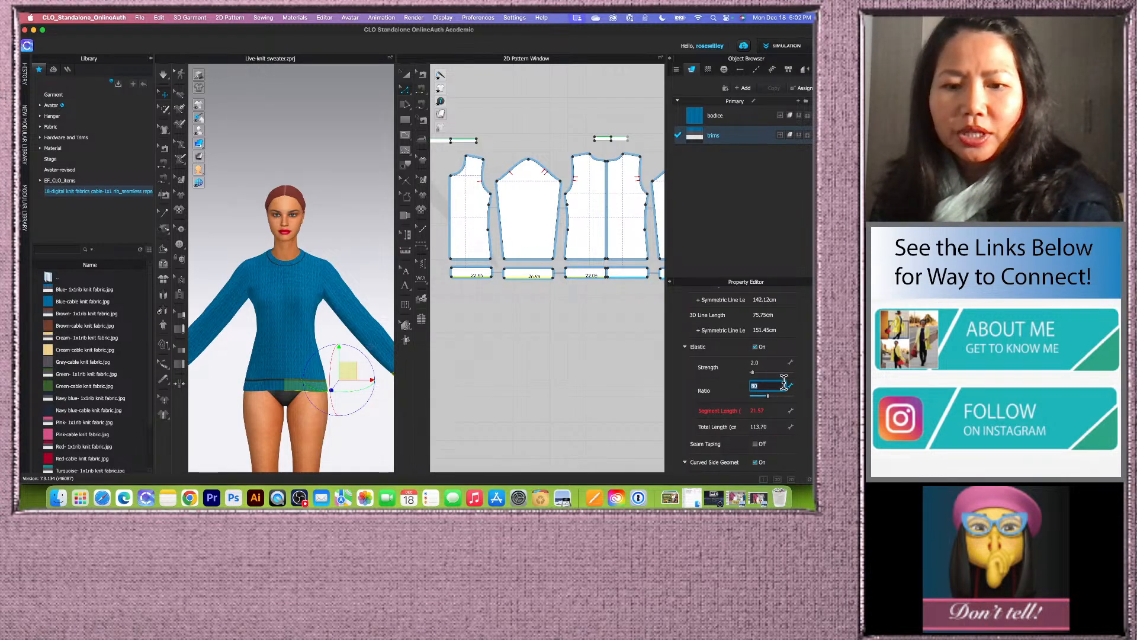
pyautogui.write('95')
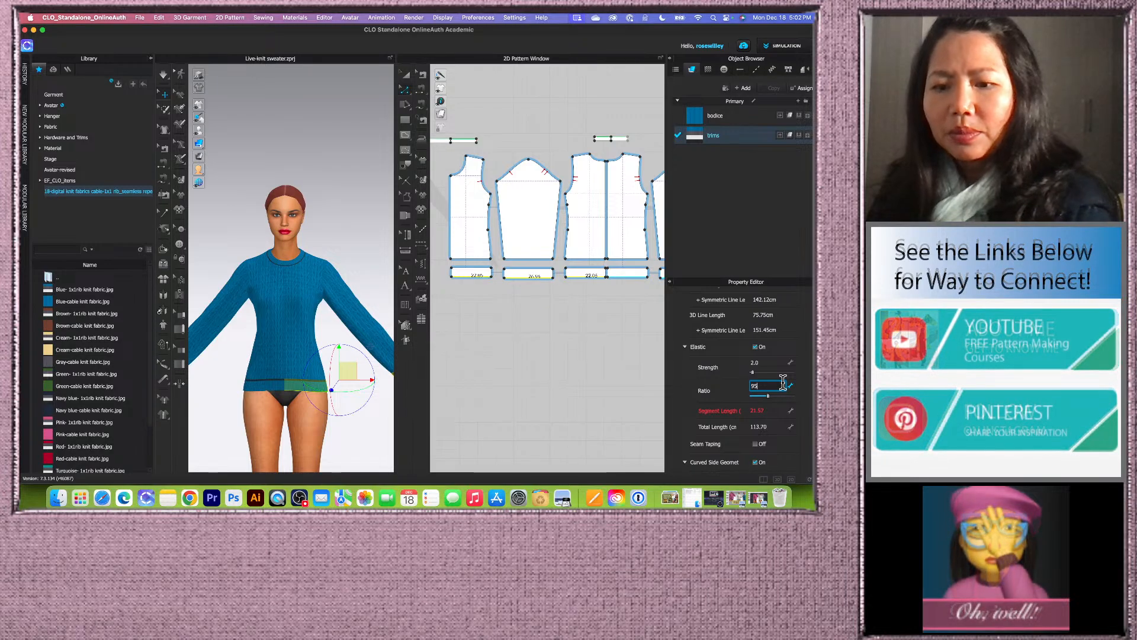
pyautogui.press('Return')
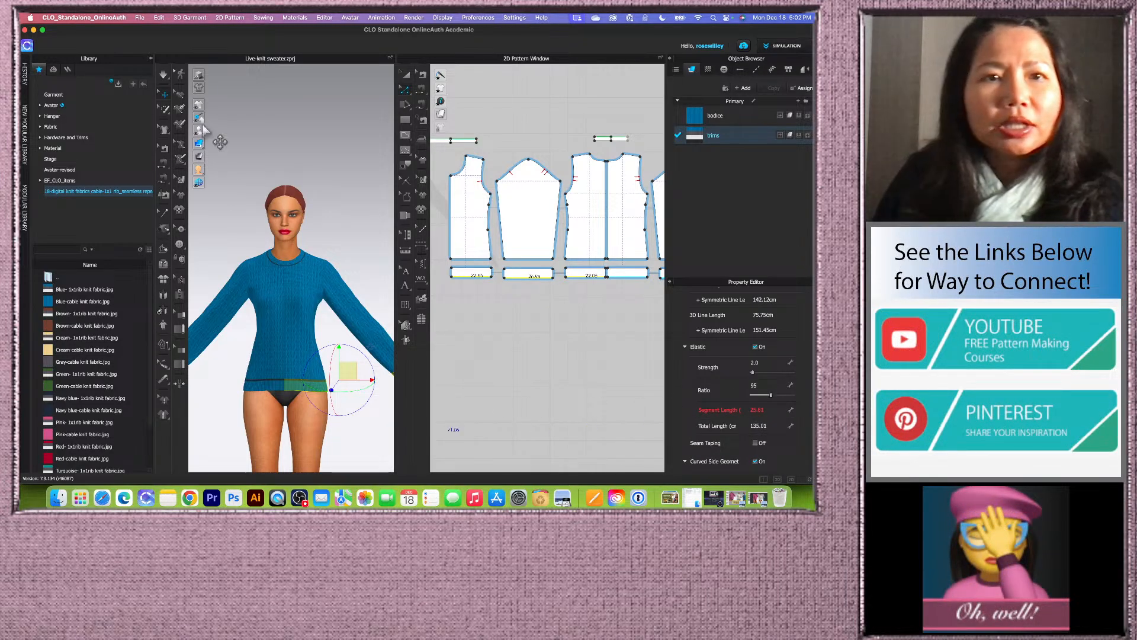
# - Simulate the sweater with the elastic hem and cuffs, deselect the edges, and let it resettle
pyautogui.click(163, 74)
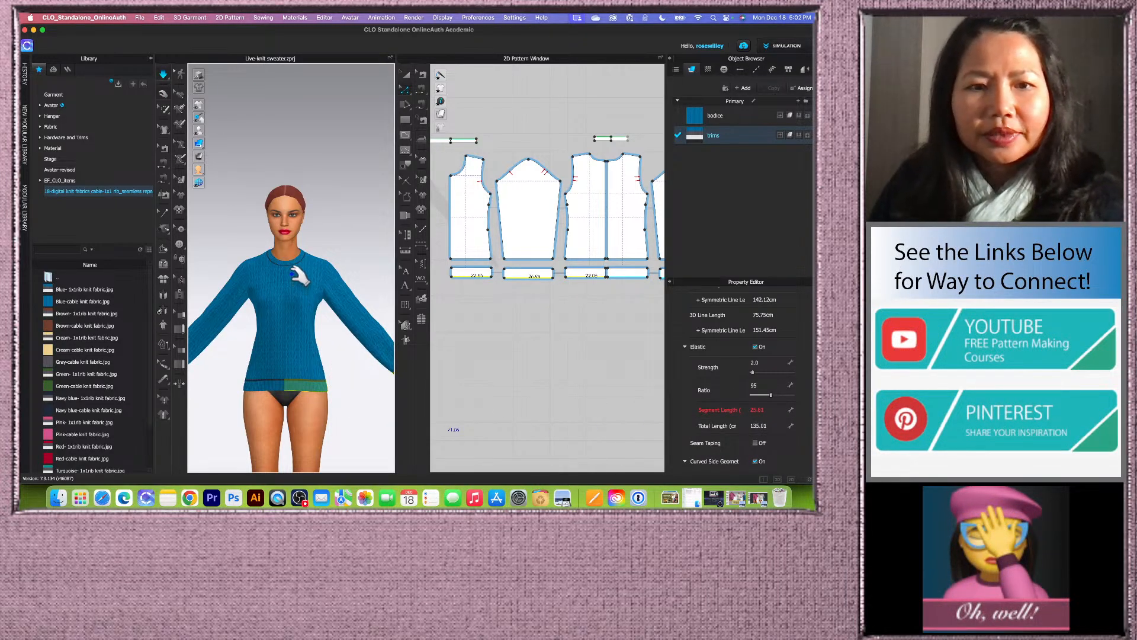
pyautogui.scroll(-3, 295, 274)
pyautogui.click(164, 76)
pyautogui.click(326, 195)
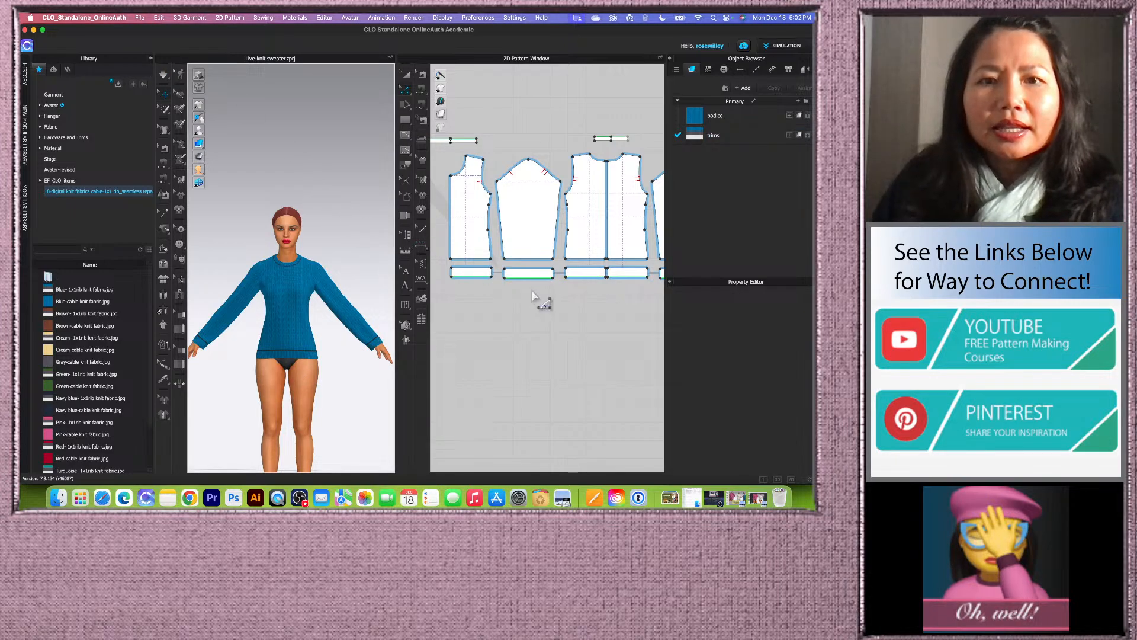
pyautogui.scroll(-3, 532, 296)
pyautogui.click(164, 74)
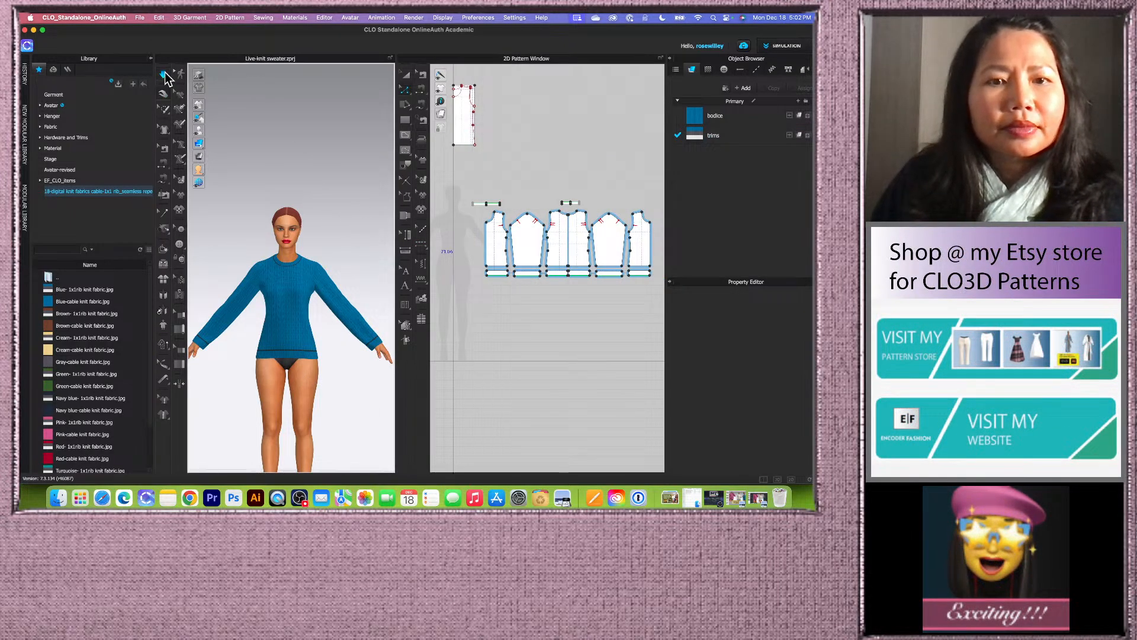
pyautogui.scroll(-2, 441, 240)
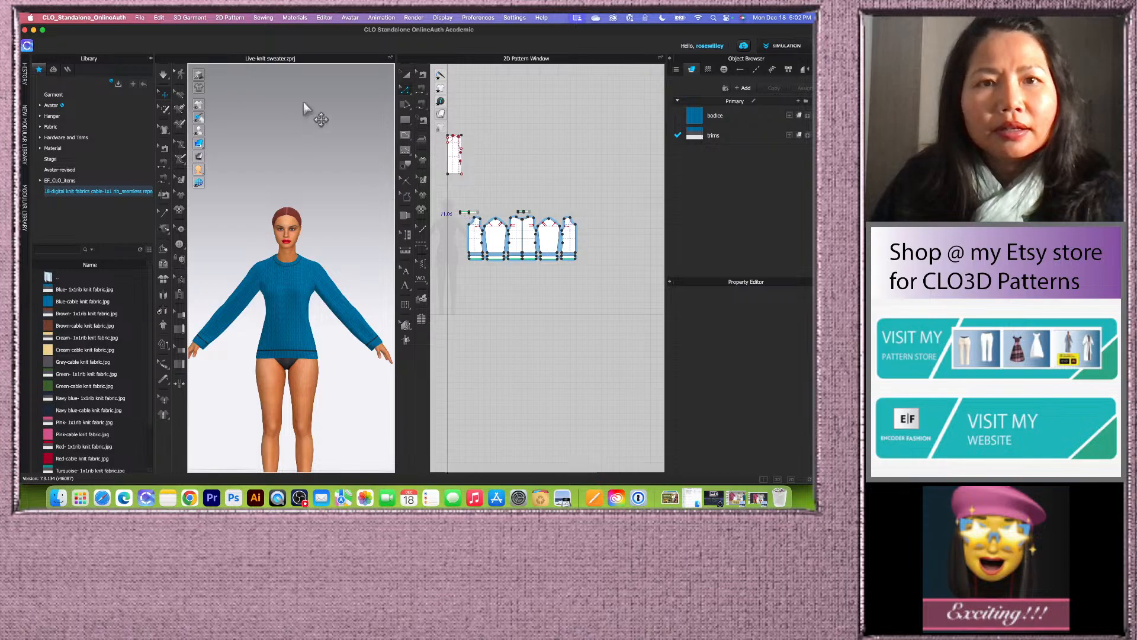
# - Strengthen all the sweater's pattern pieces, simulate the stiffened garment on the avatar, and clear the selection
pyautogui.click(406, 74)
pyautogui.moveTo(451, 198); pyautogui.dragTo(588, 260)
pyautogui.rightClick(554, 239)
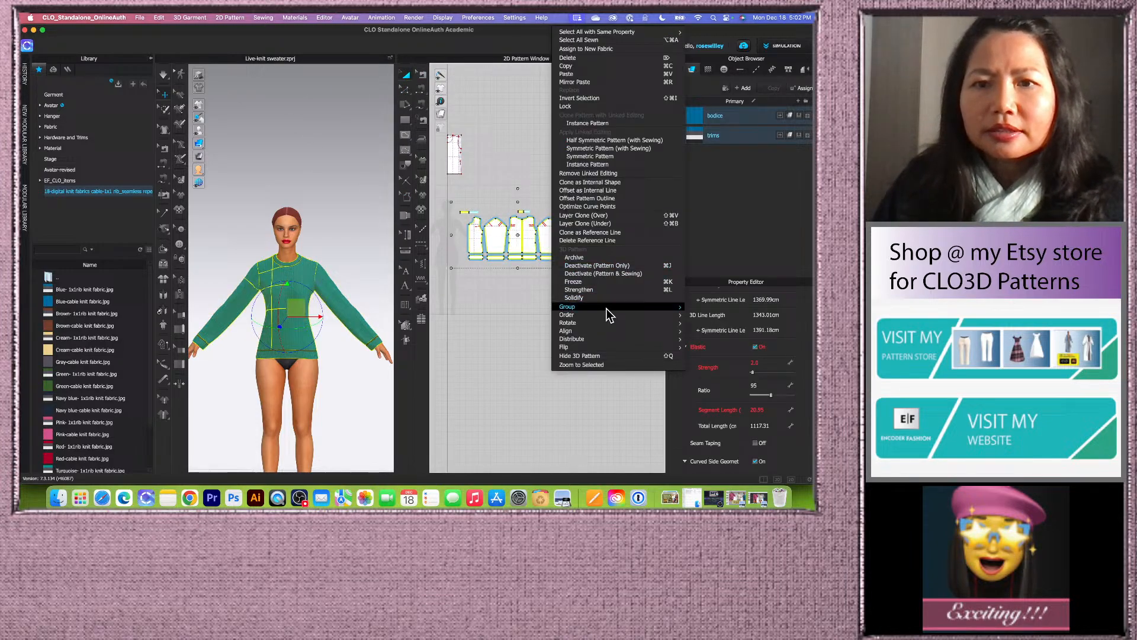
pyautogui.click(580, 292)
pyautogui.click(164, 75)
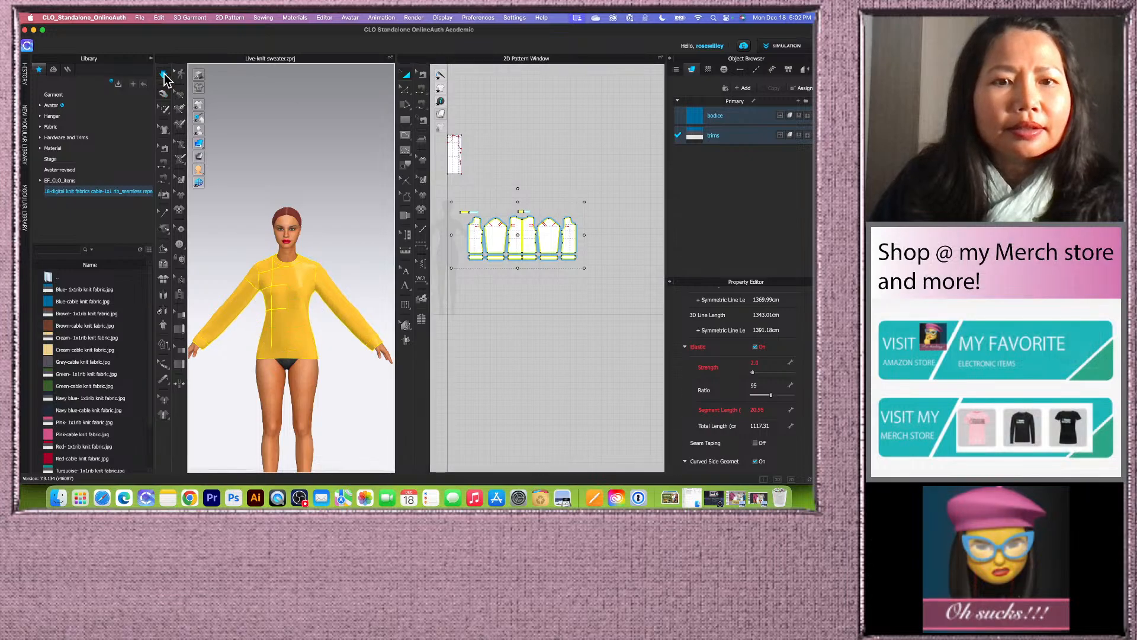
pyautogui.click(516, 337)
# - Select all the sweater's pattern pieces again and remove the strengthening from them
pyautogui.moveTo(456, 205); pyautogui.dragTo(597, 292)
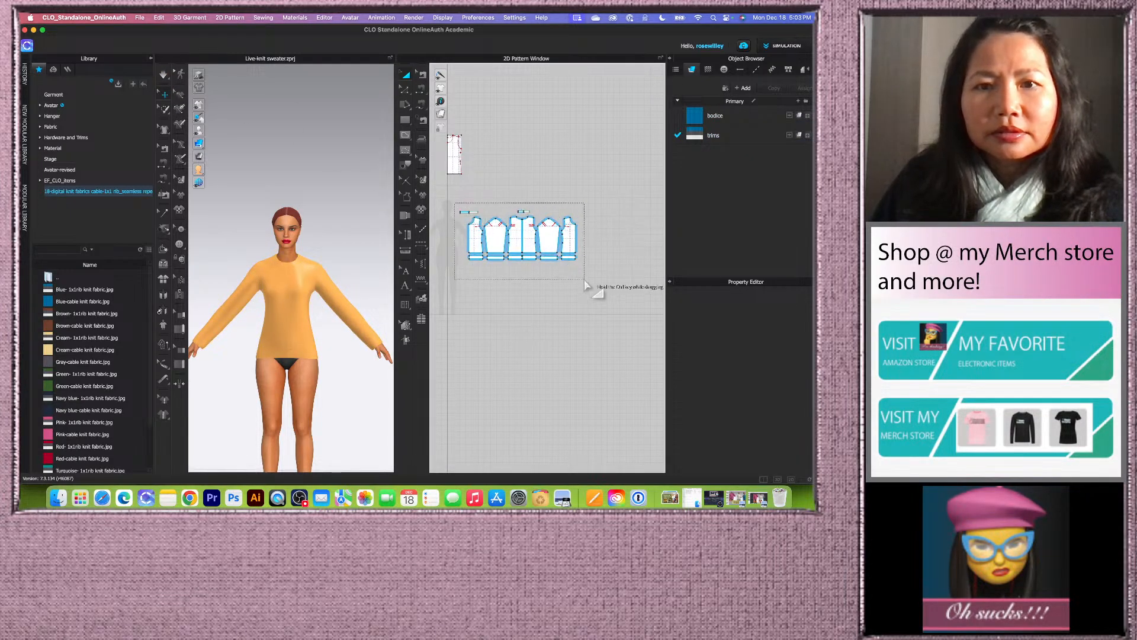
pyautogui.rightClick(551, 249)
pyautogui.click(588, 290)
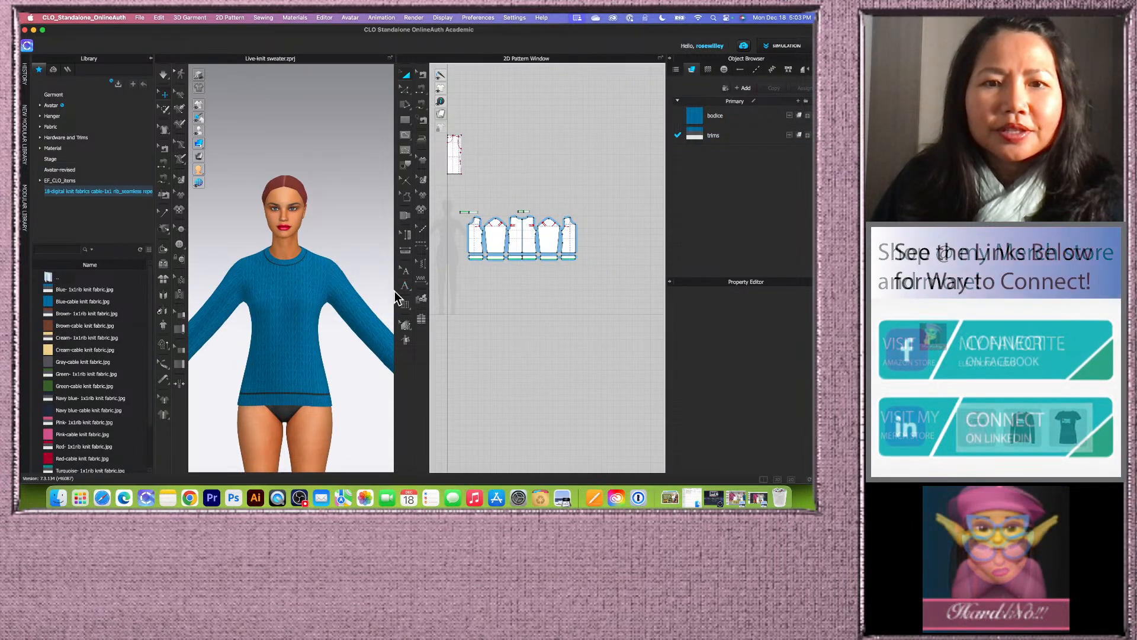
# - Widen the 3D view to examine the sweater's neckband, bodice and hem band up close, and narrow it again
pyautogui.moveTo(395, 291); pyautogui.dragTo(513, 282)
pyautogui.moveTo(515, 286); pyautogui.dragTo(464, 266, button='right')
pyautogui.scroll(10, 399, 347)
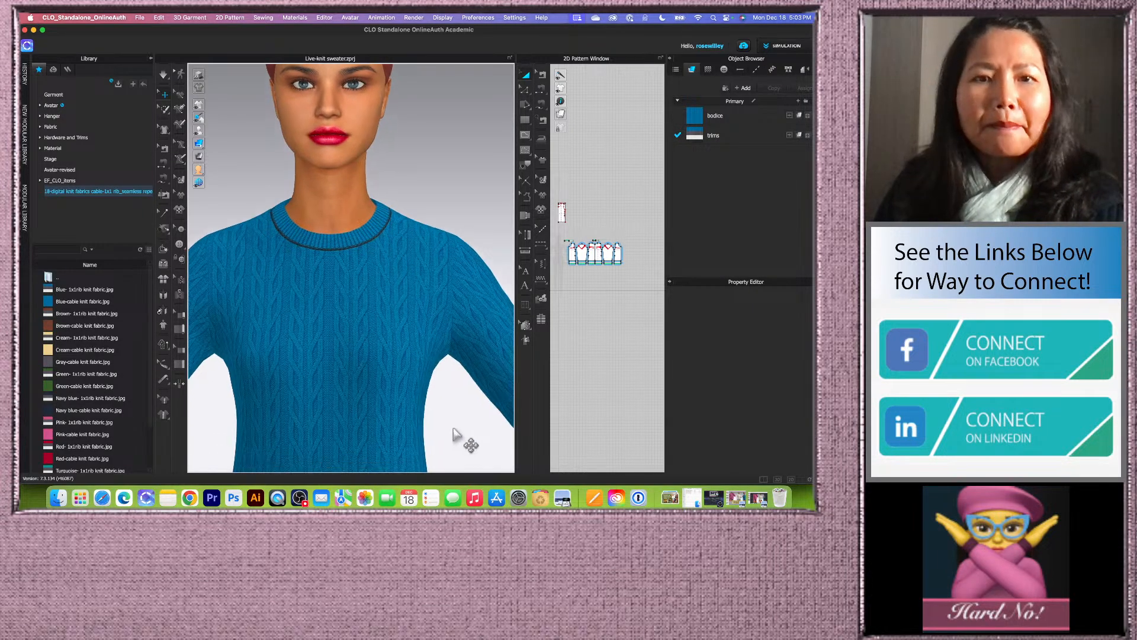
pyautogui.moveTo(459, 444); pyautogui.dragTo(436, 285, button='middle')
pyautogui.scroll(-3, 436, 284)
pyautogui.moveTo(450, 299); pyautogui.dragTo(490, 323, button='right')
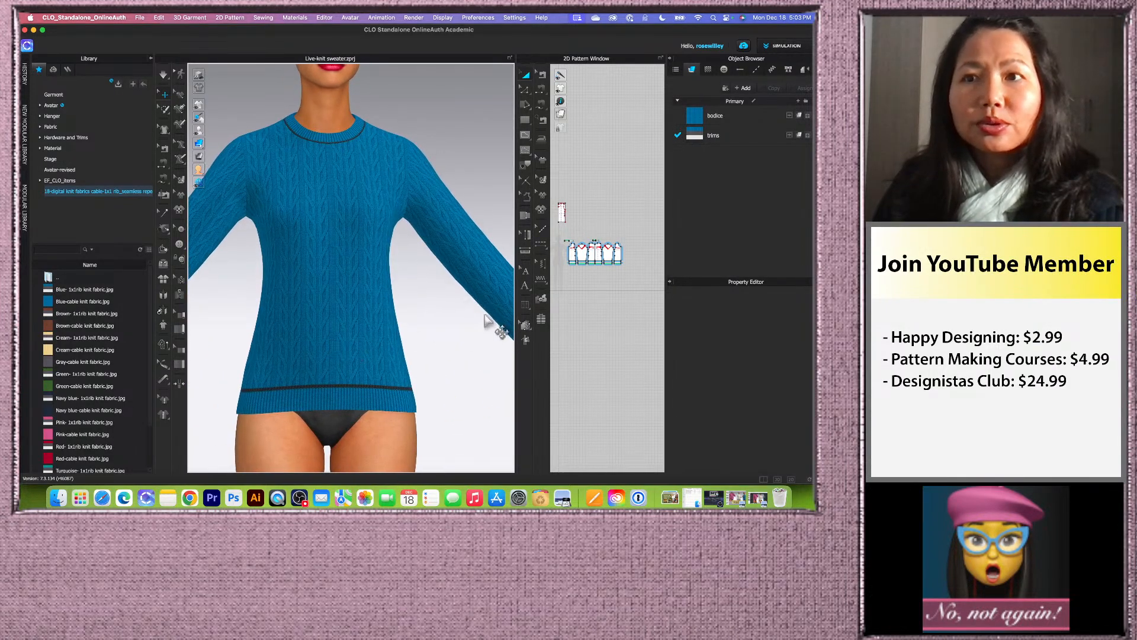
pyautogui.moveTo(515, 303); pyautogui.dragTo(437, 302)
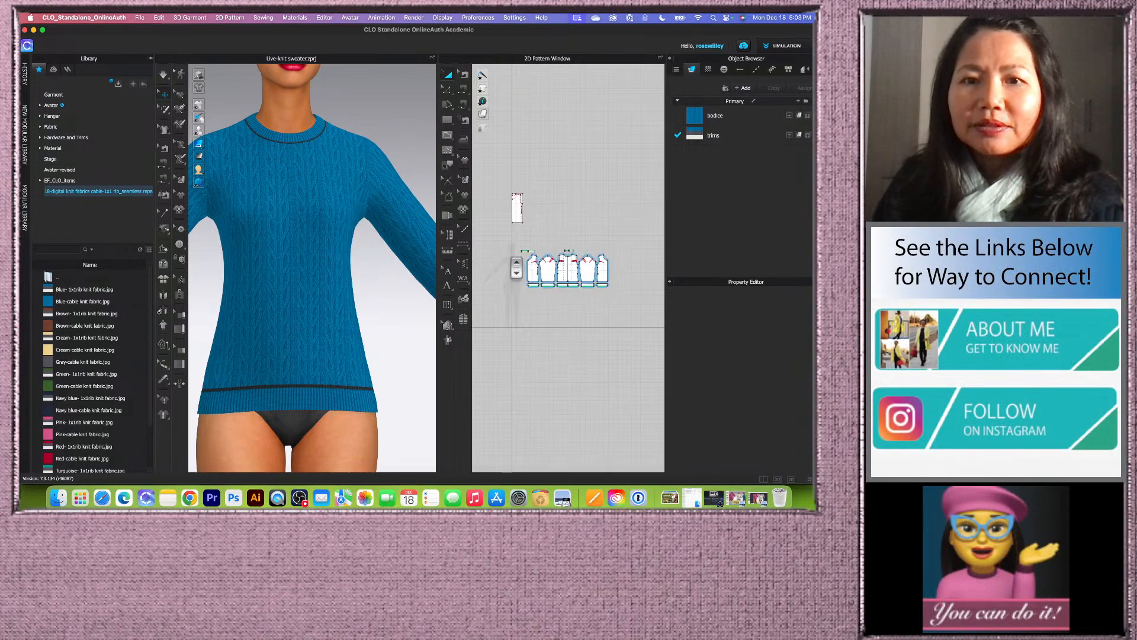
# - Examine the sweater's cable knit texture in close-up and its overall fit on the full-length avatar
pyautogui.scroll(3, 391, 340)
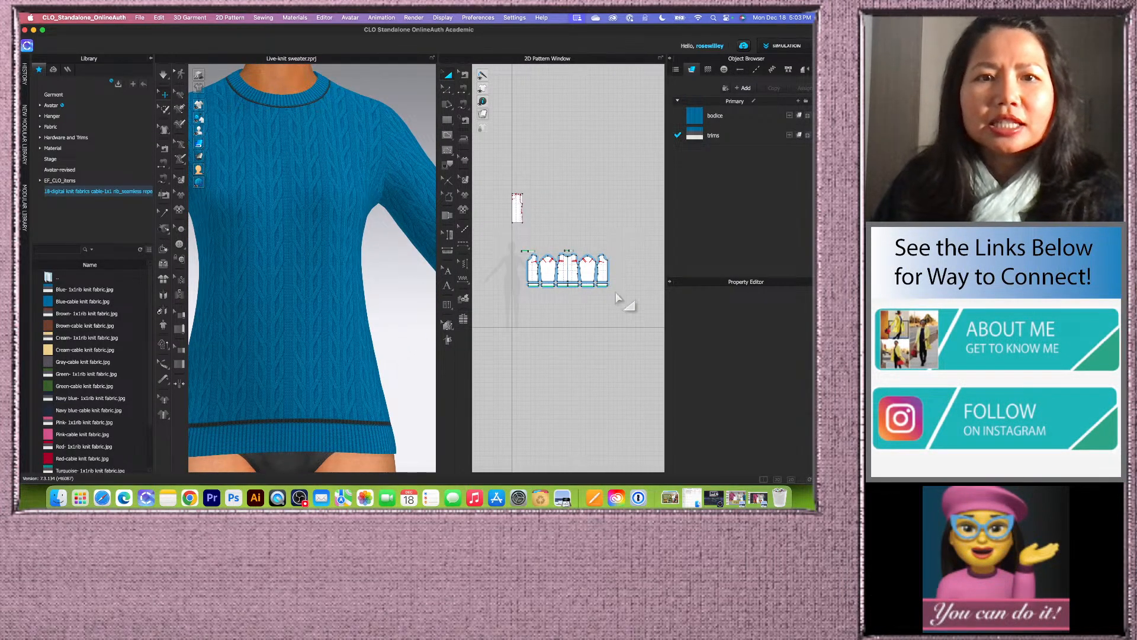
pyautogui.scroll(2, 396, 324)
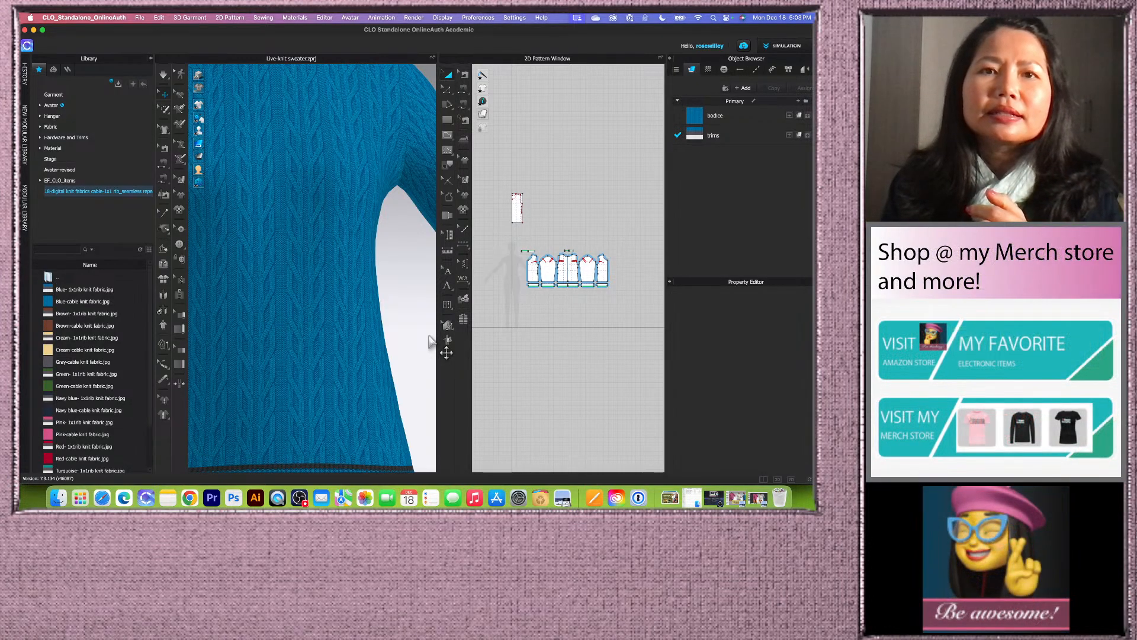
pyautogui.scroll(-5, 404, 293)
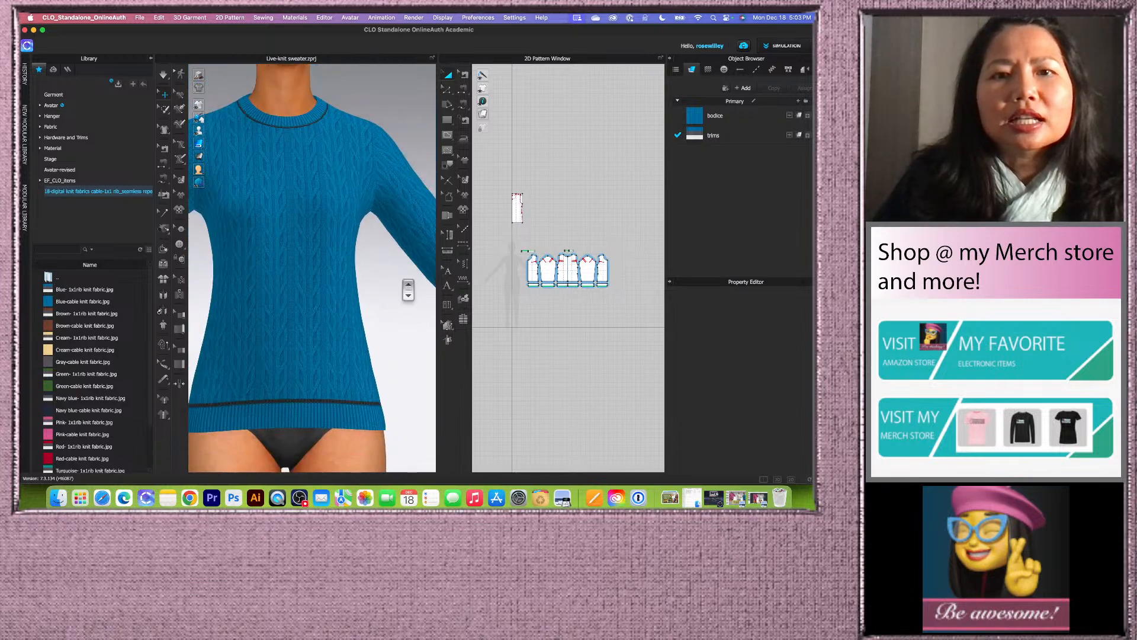
pyautogui.scroll(-3, 408, 291)
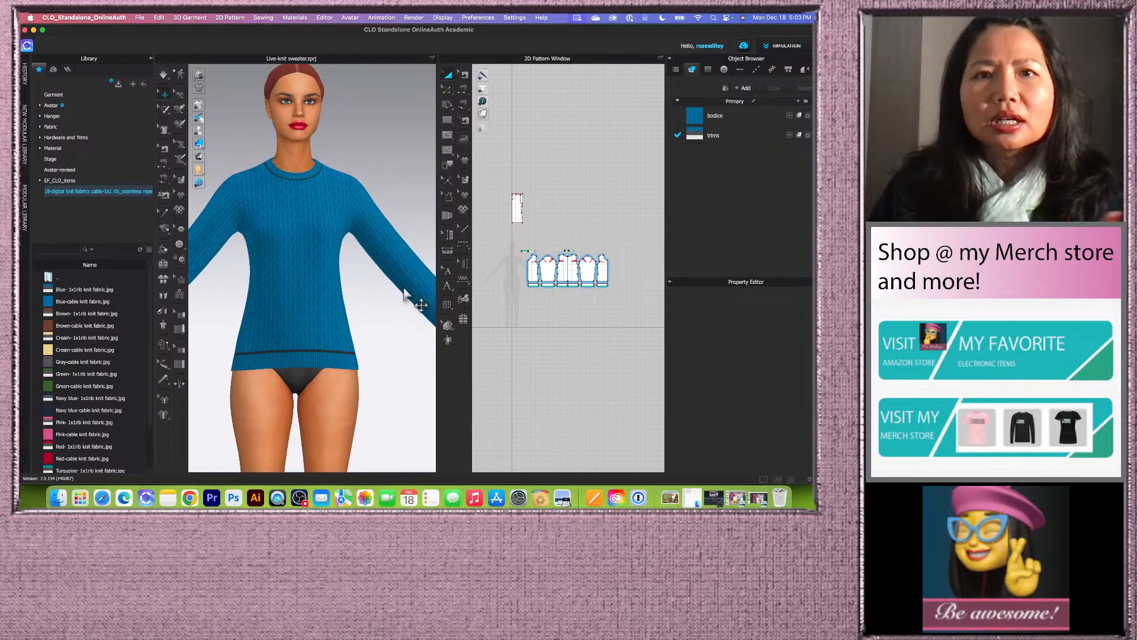
pyautogui.scroll(-2, 408, 300)
pyautogui.scroll(-3, 411, 303)
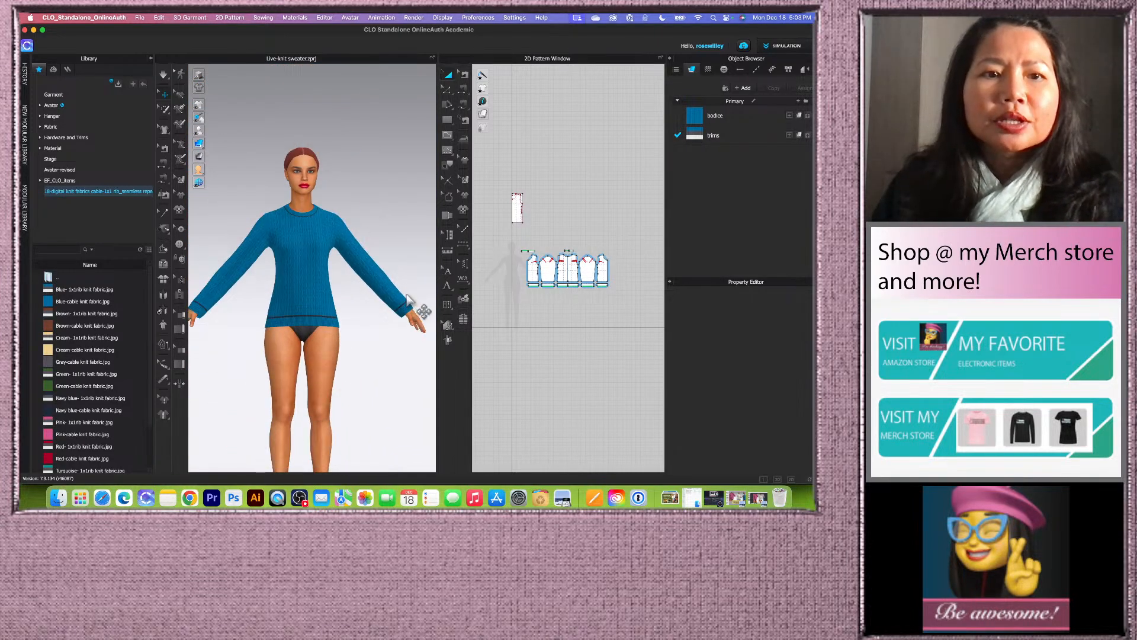
pyautogui.scroll(-3, 415, 305)
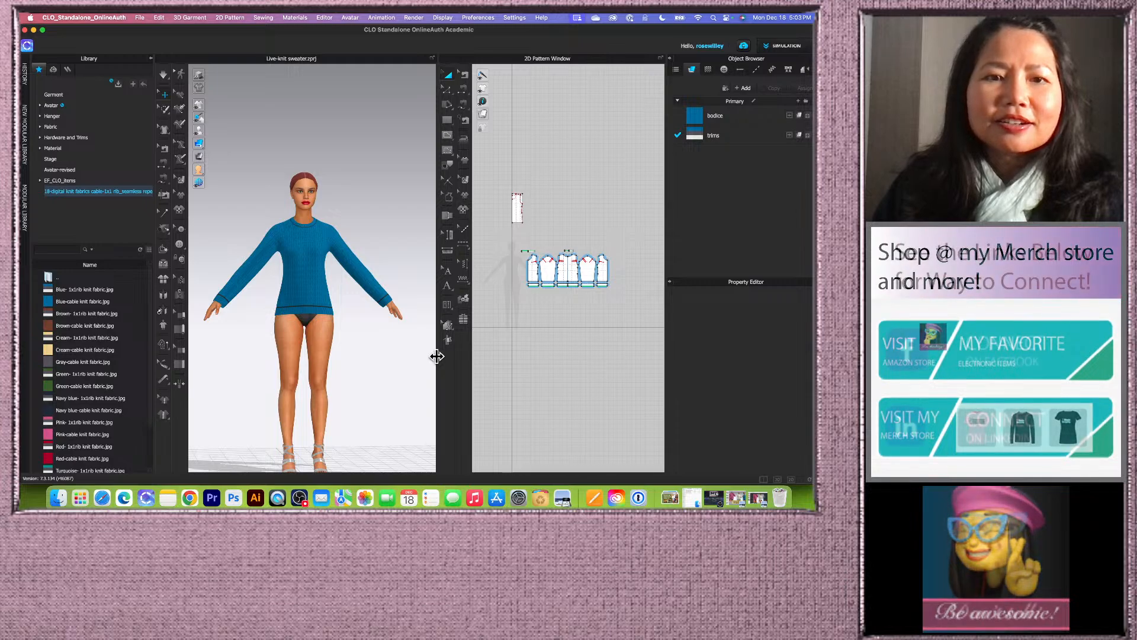
pyautogui.scroll(3, 378, 348)
pyautogui.scroll(2, 382, 338)
pyautogui.scroll(-3, 385, 308)
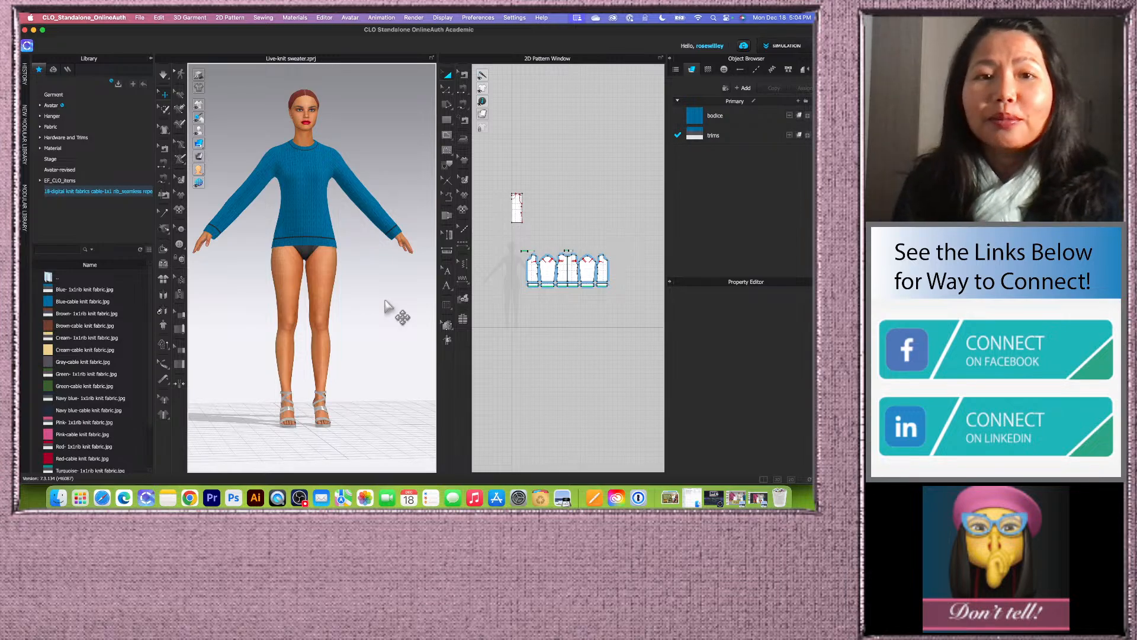
pyautogui.scroll(2, 388, 310)
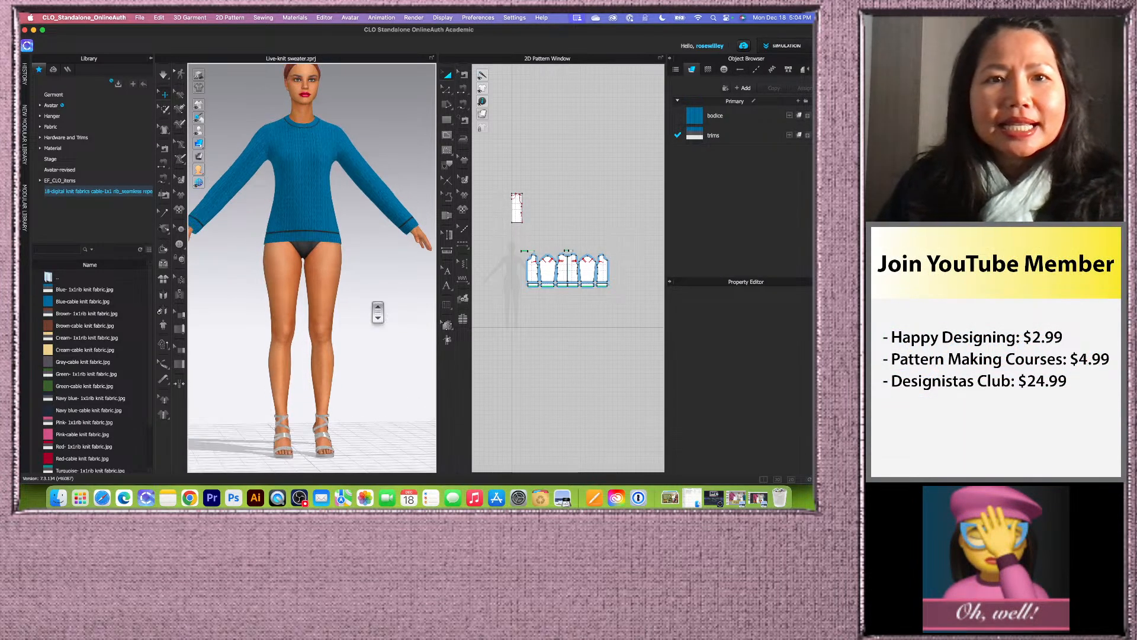